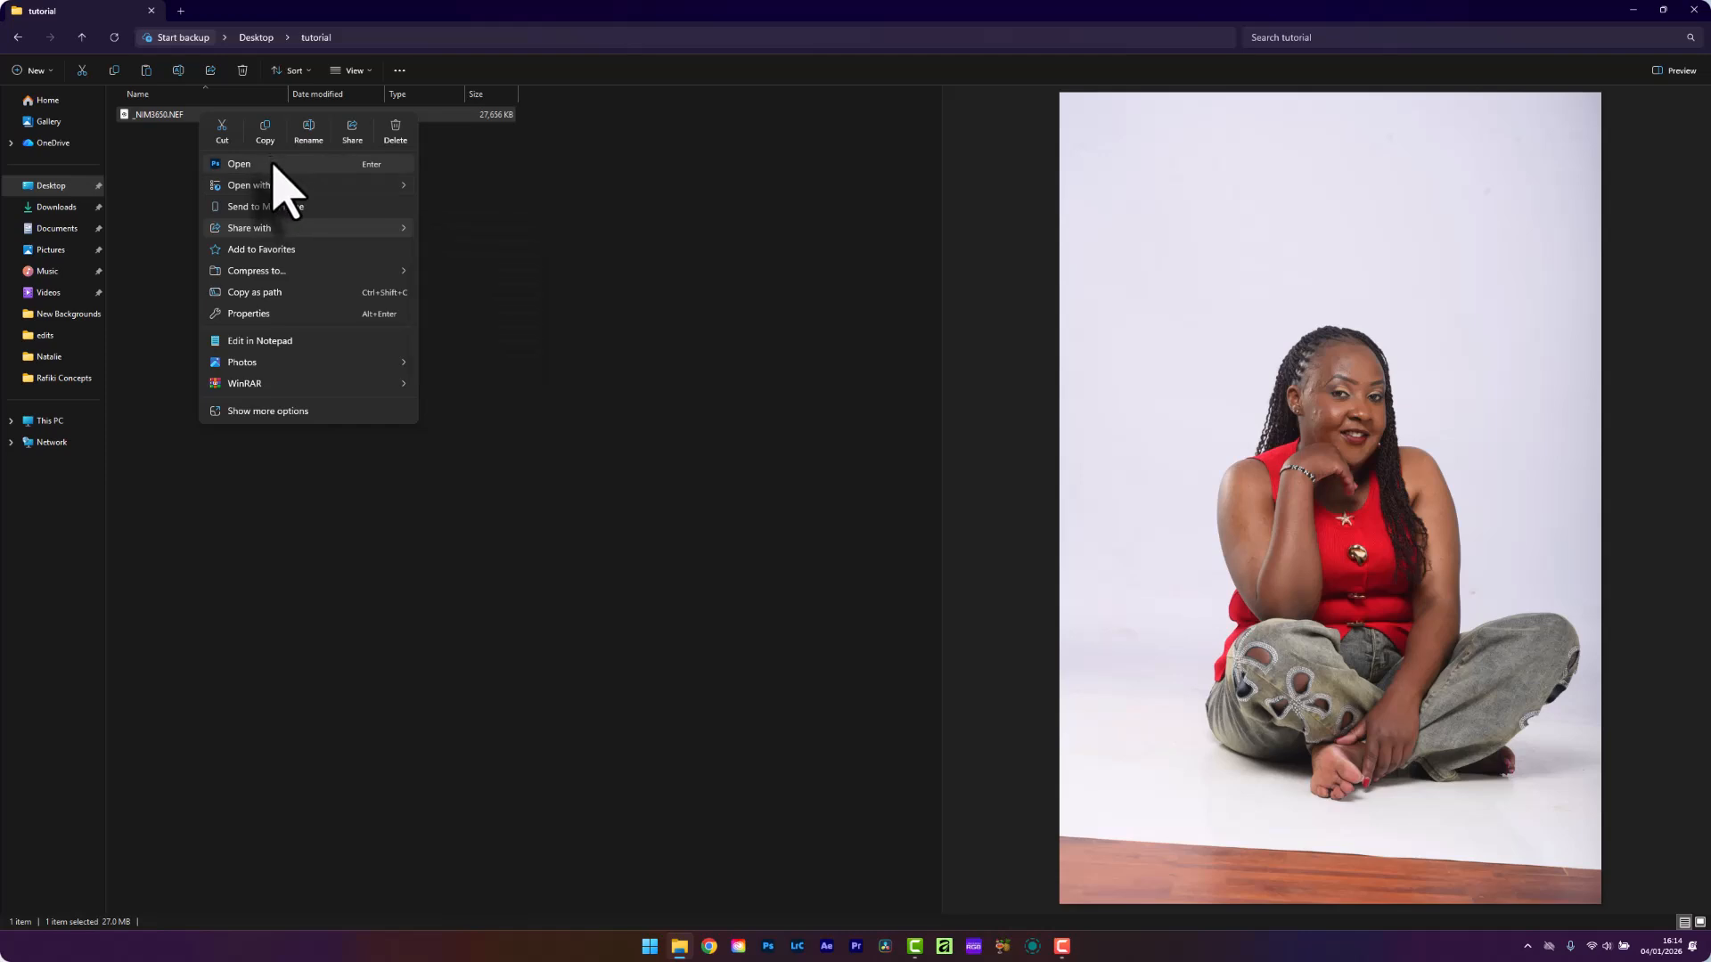
# Open _NIM3650.NEF for raw editing in Photoshop, enlarge and reposition the Camera Raw window, and show the face at 100%
pyautogui.click(272, 166)
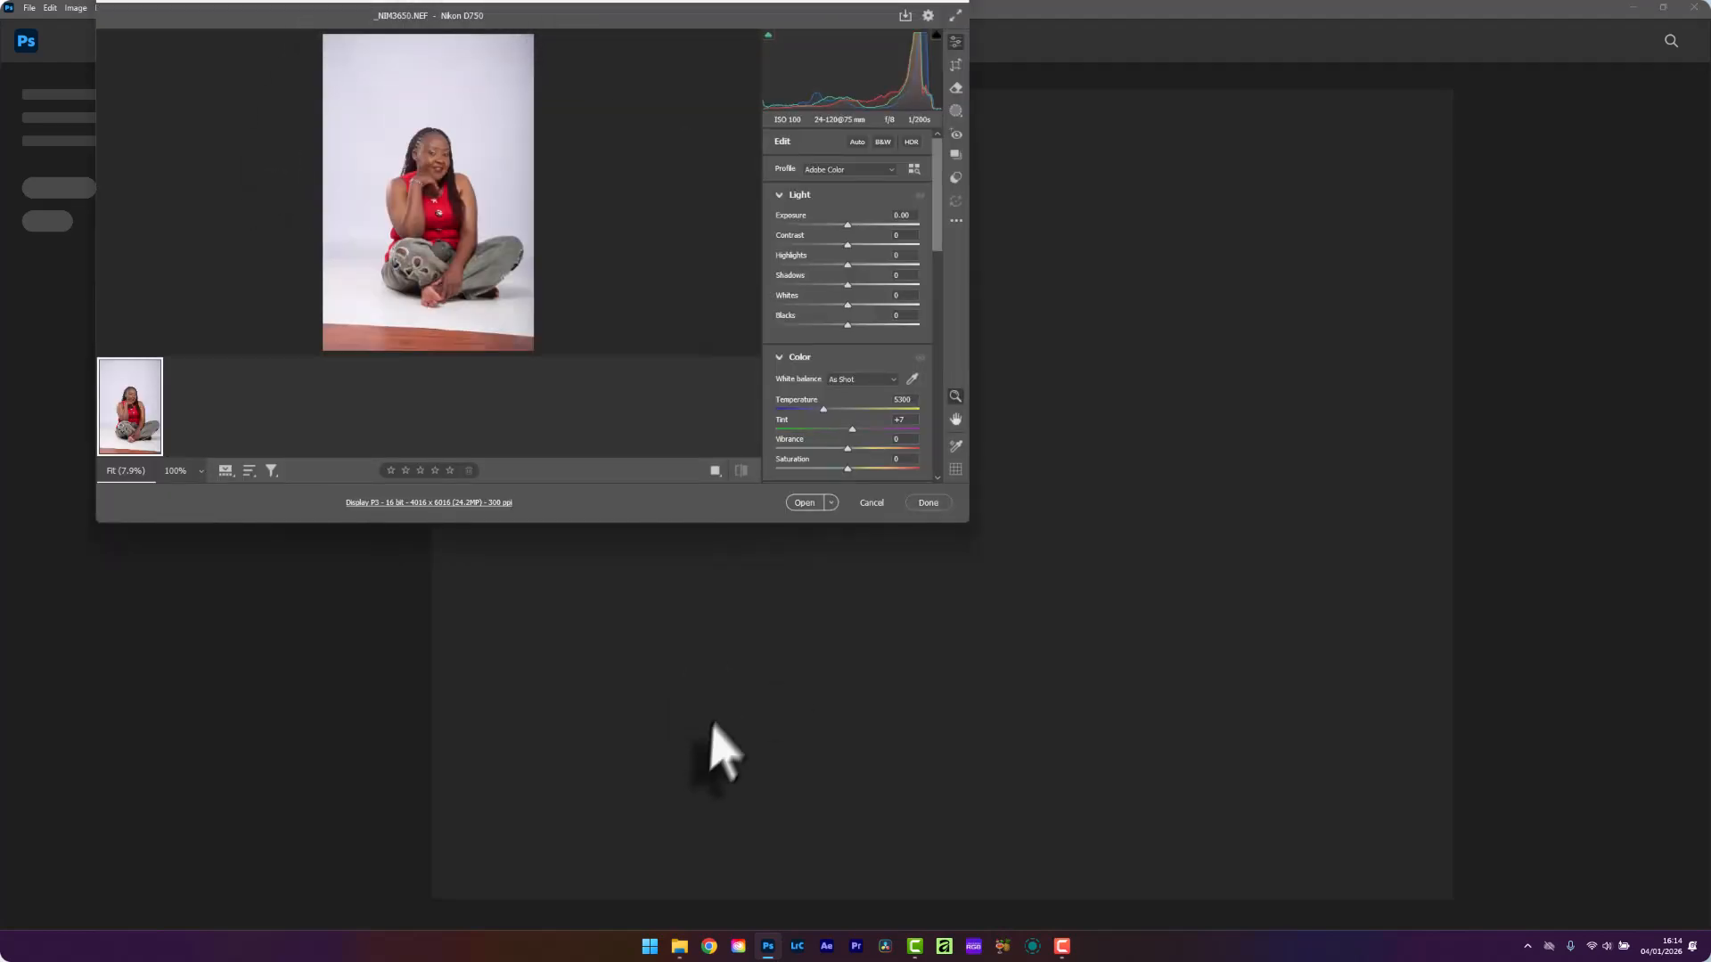
pyautogui.moveTo(634, 524); pyautogui.dragTo(659, 638)
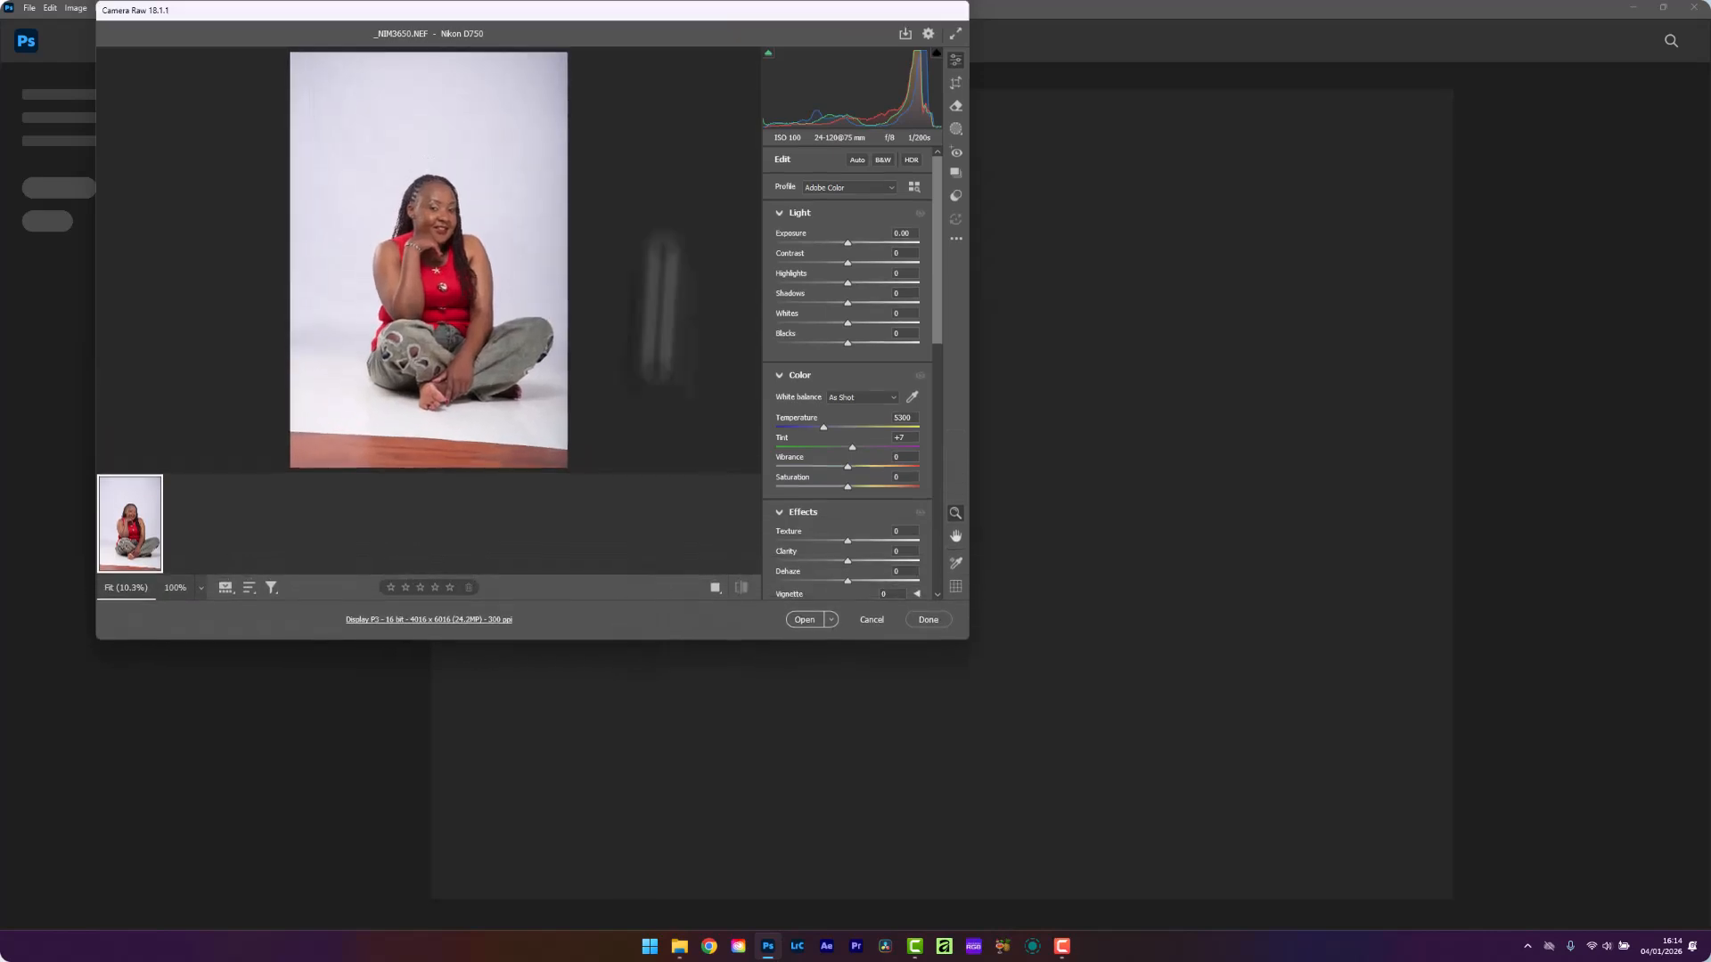
pyautogui.moveTo(600, 13); pyautogui.dragTo(809, 145)
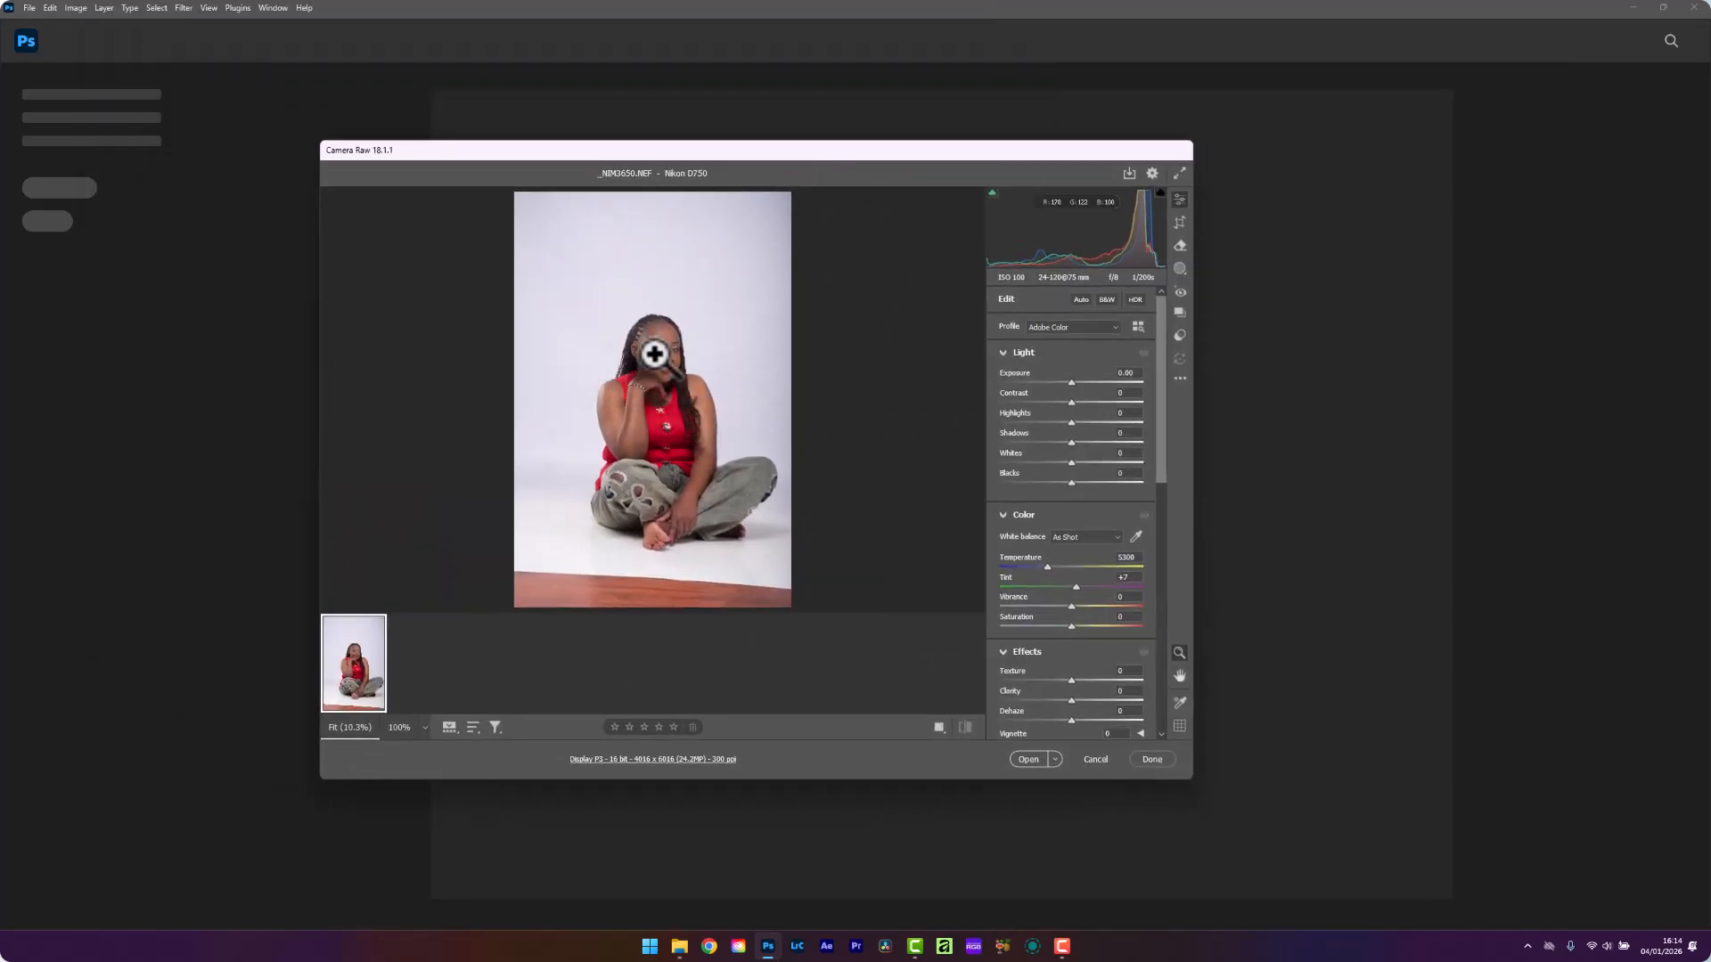
pyautogui.click(654, 354)
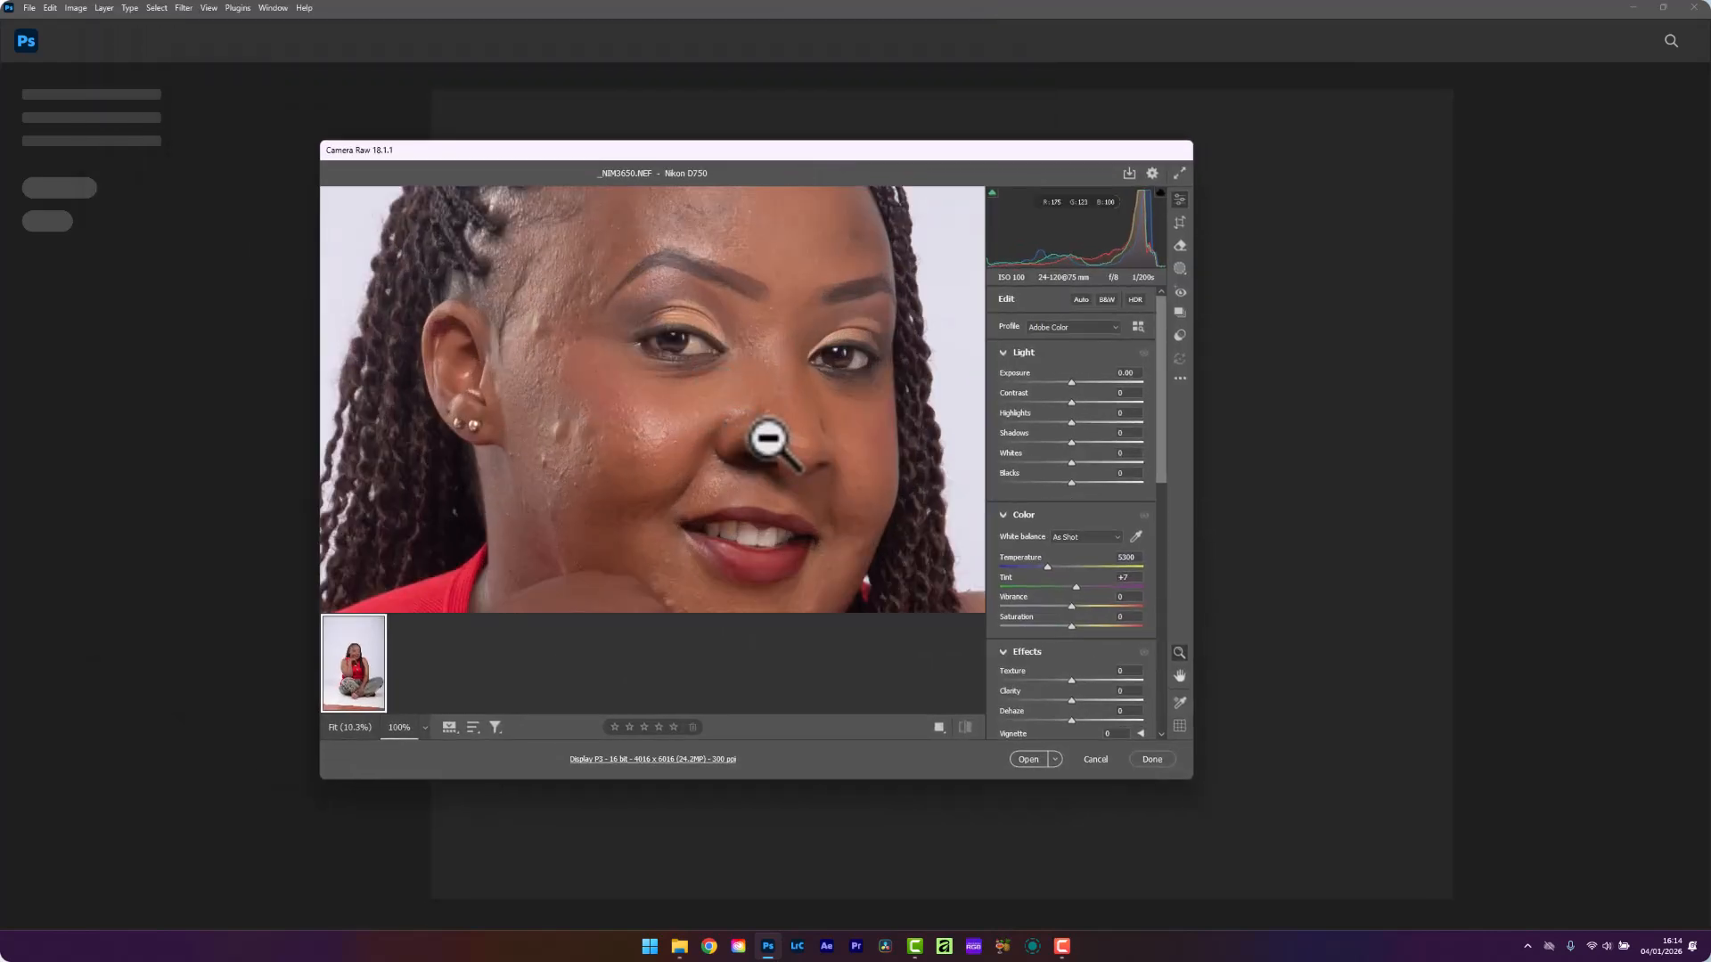
pyautogui.moveTo(763, 780); pyautogui.dragTo(746, 867)
pyautogui.moveTo(810, 141); pyautogui.dragTo(814, 112)
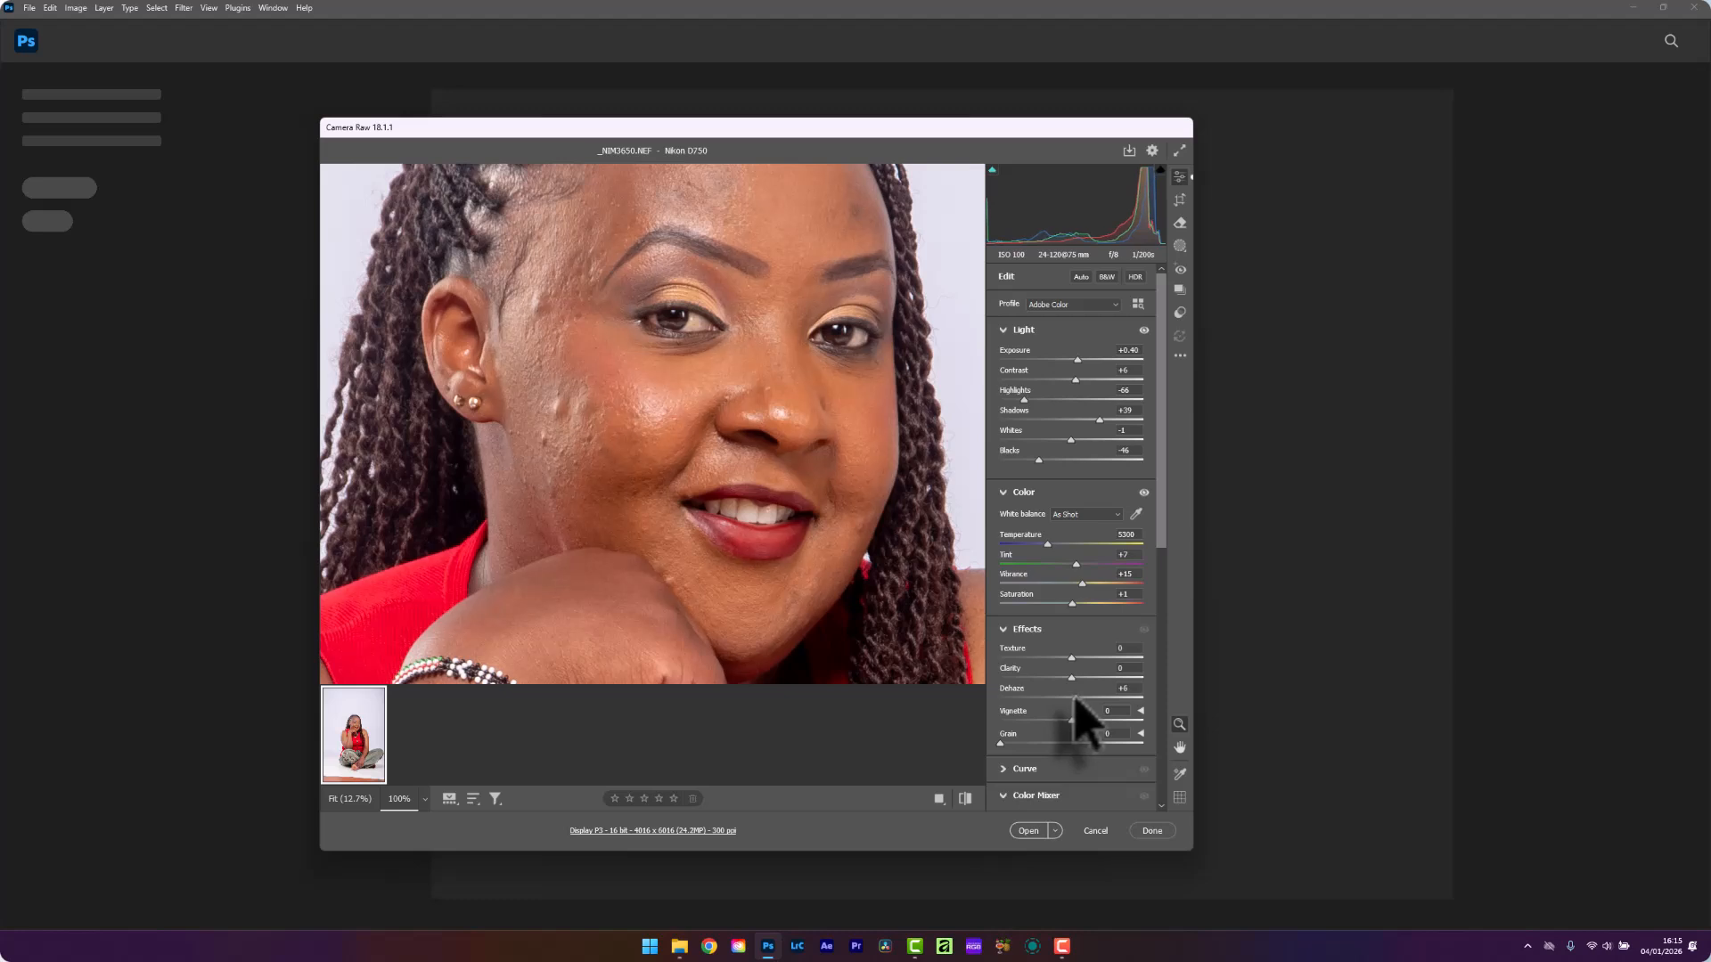
# Set the photo's exposure to +0.70 in Camera Raw and open the result in Photoshop
pyautogui.click(718, 431)
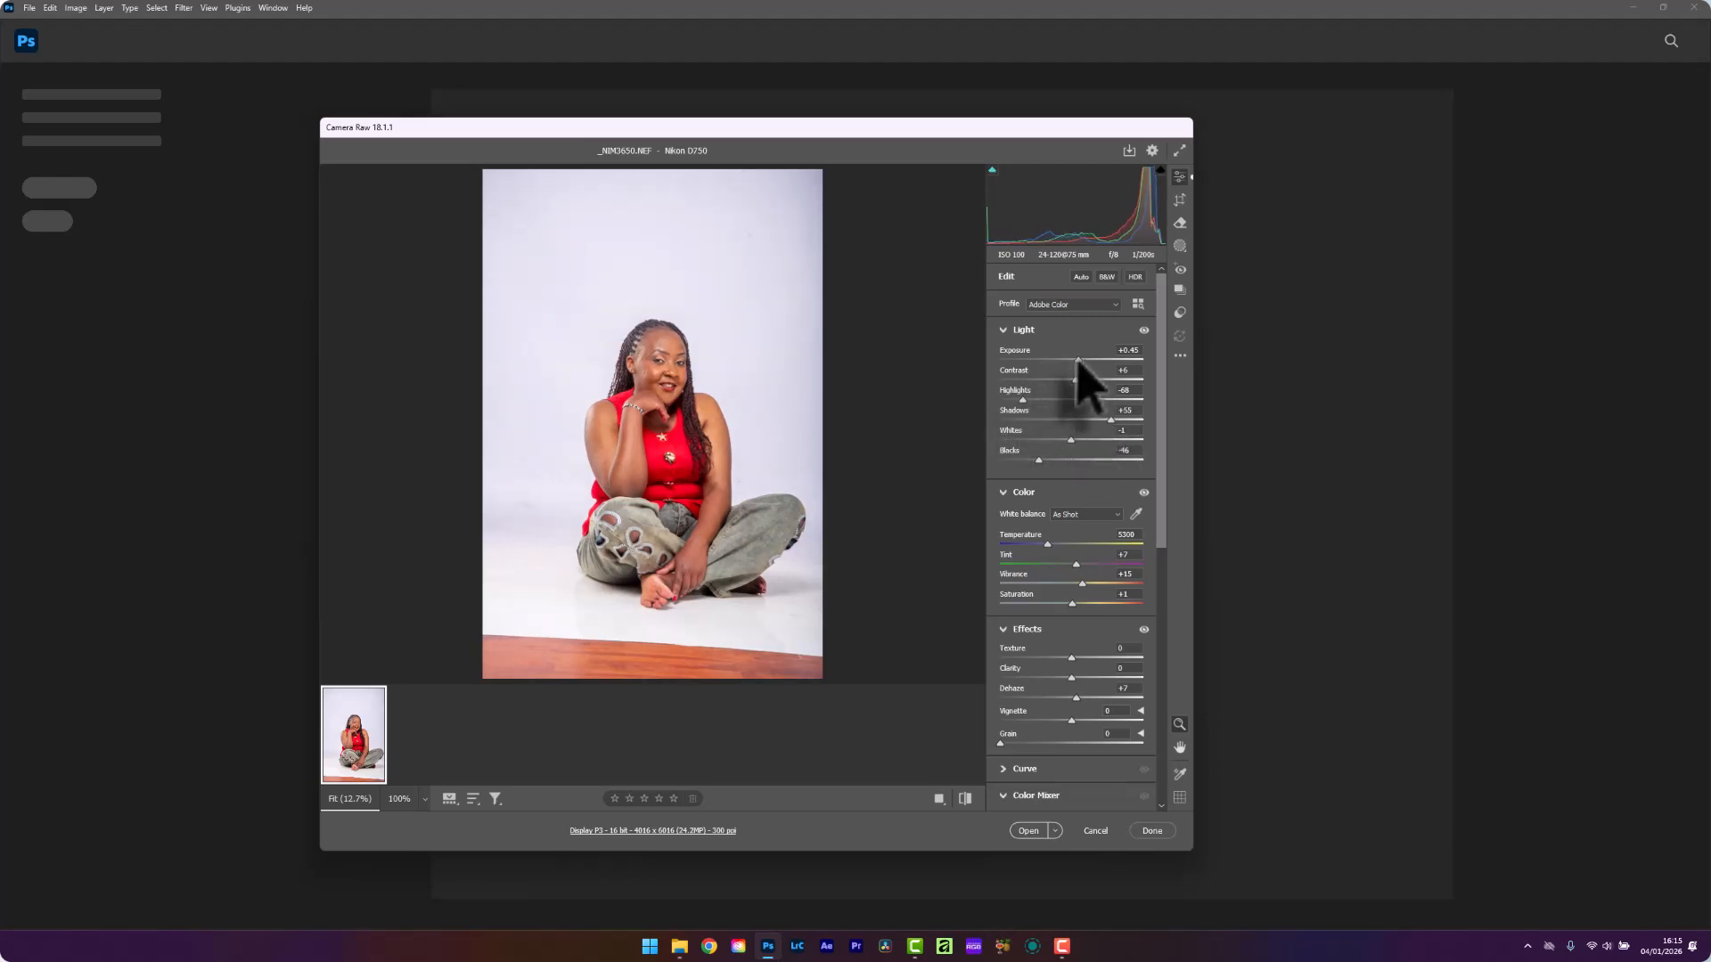
pyautogui.moveTo(1078, 359); pyautogui.dragTo(1081, 359)
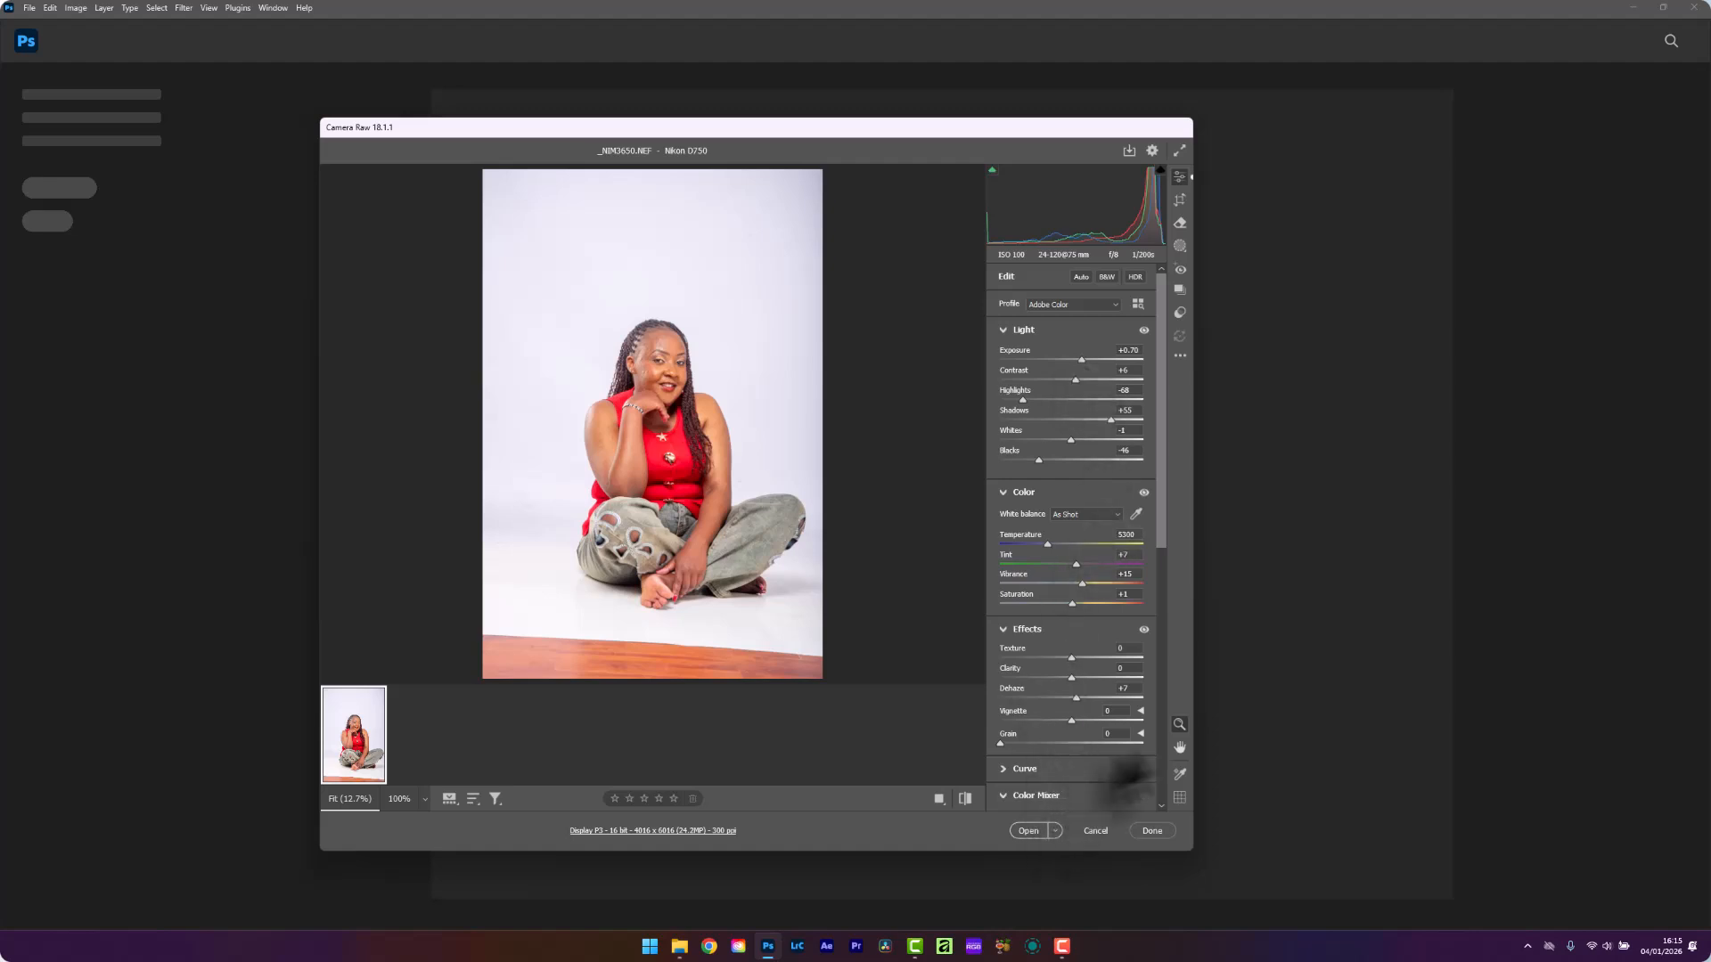
pyautogui.click(1026, 830)
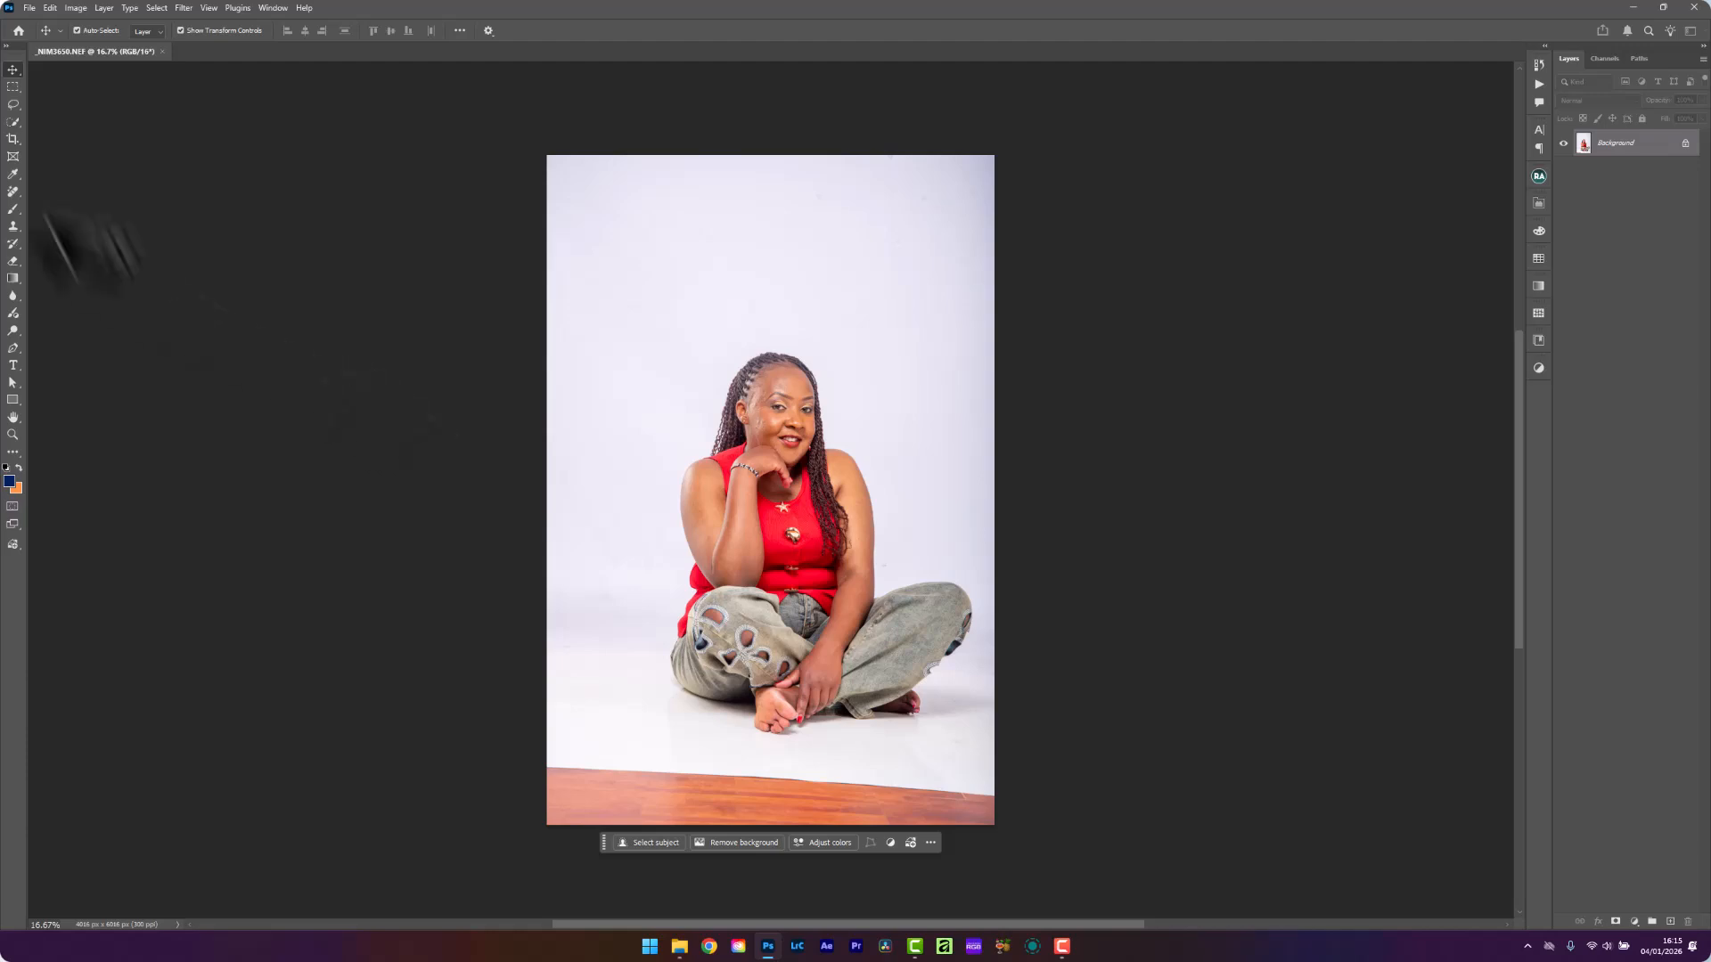
# Crop the photo to the 4 : 5 (8 : 10) ratio around the seated woman, using Content-Aware Fill for the empty edge
pyautogui.click(13, 140)
pyautogui.click(771, 461)
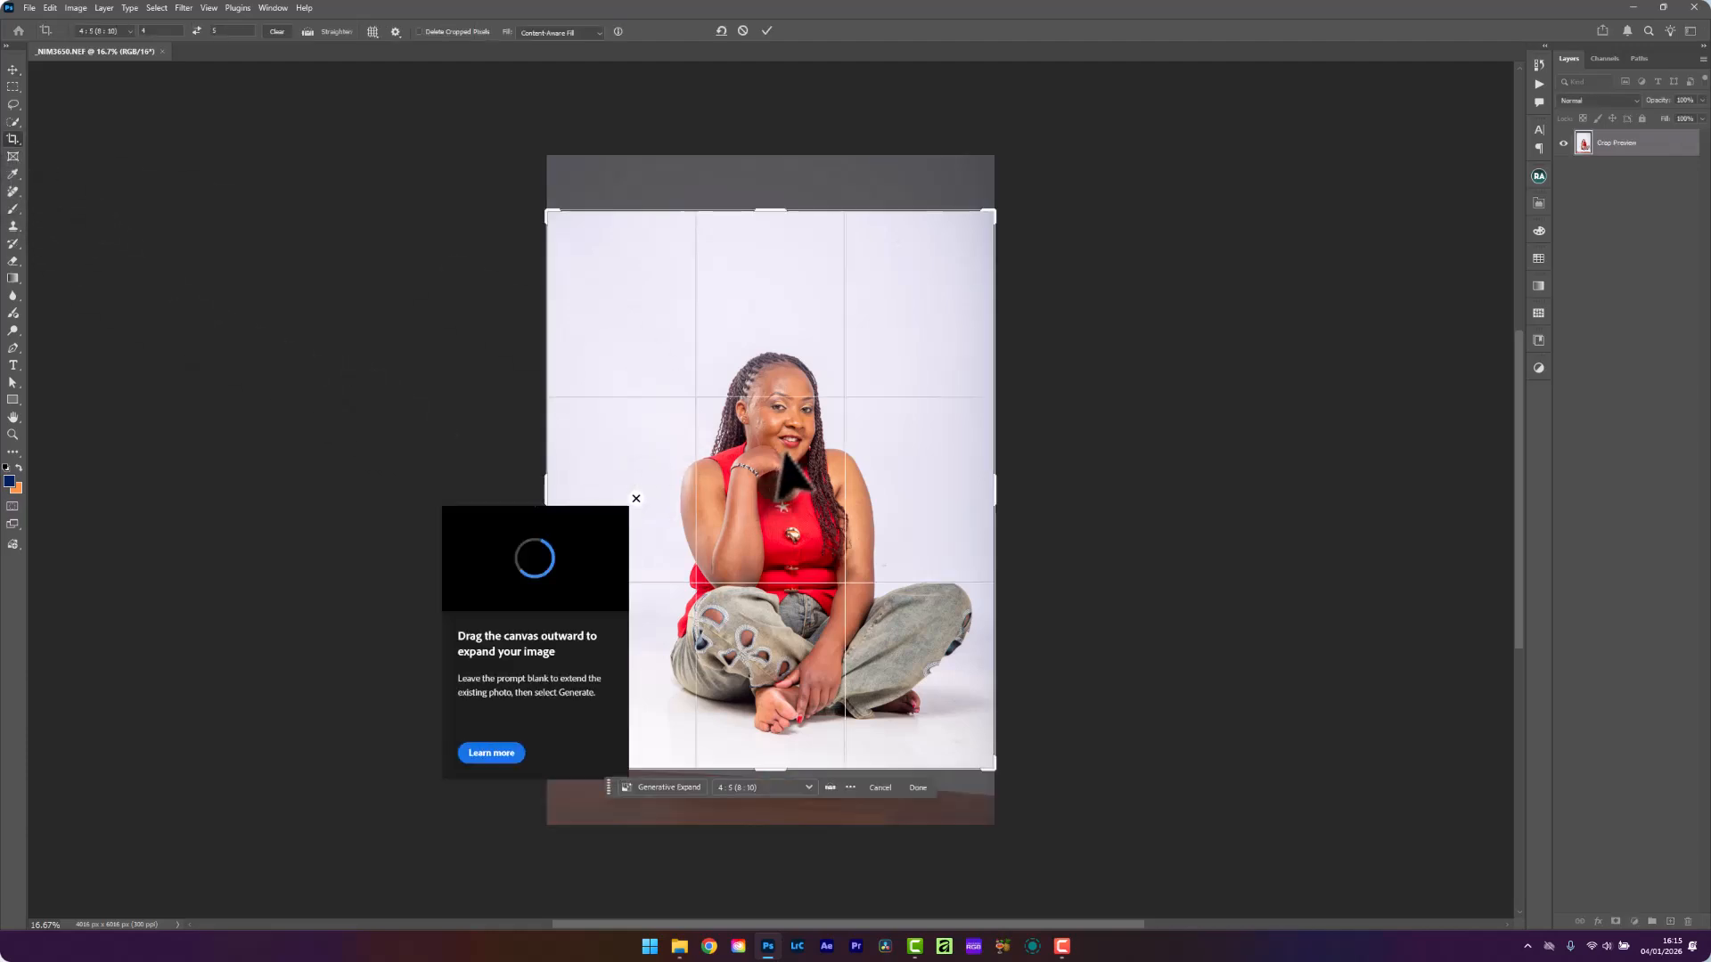
pyautogui.moveTo(773, 461); pyautogui.dragTo(774, 449)
pyautogui.click(116, 30)
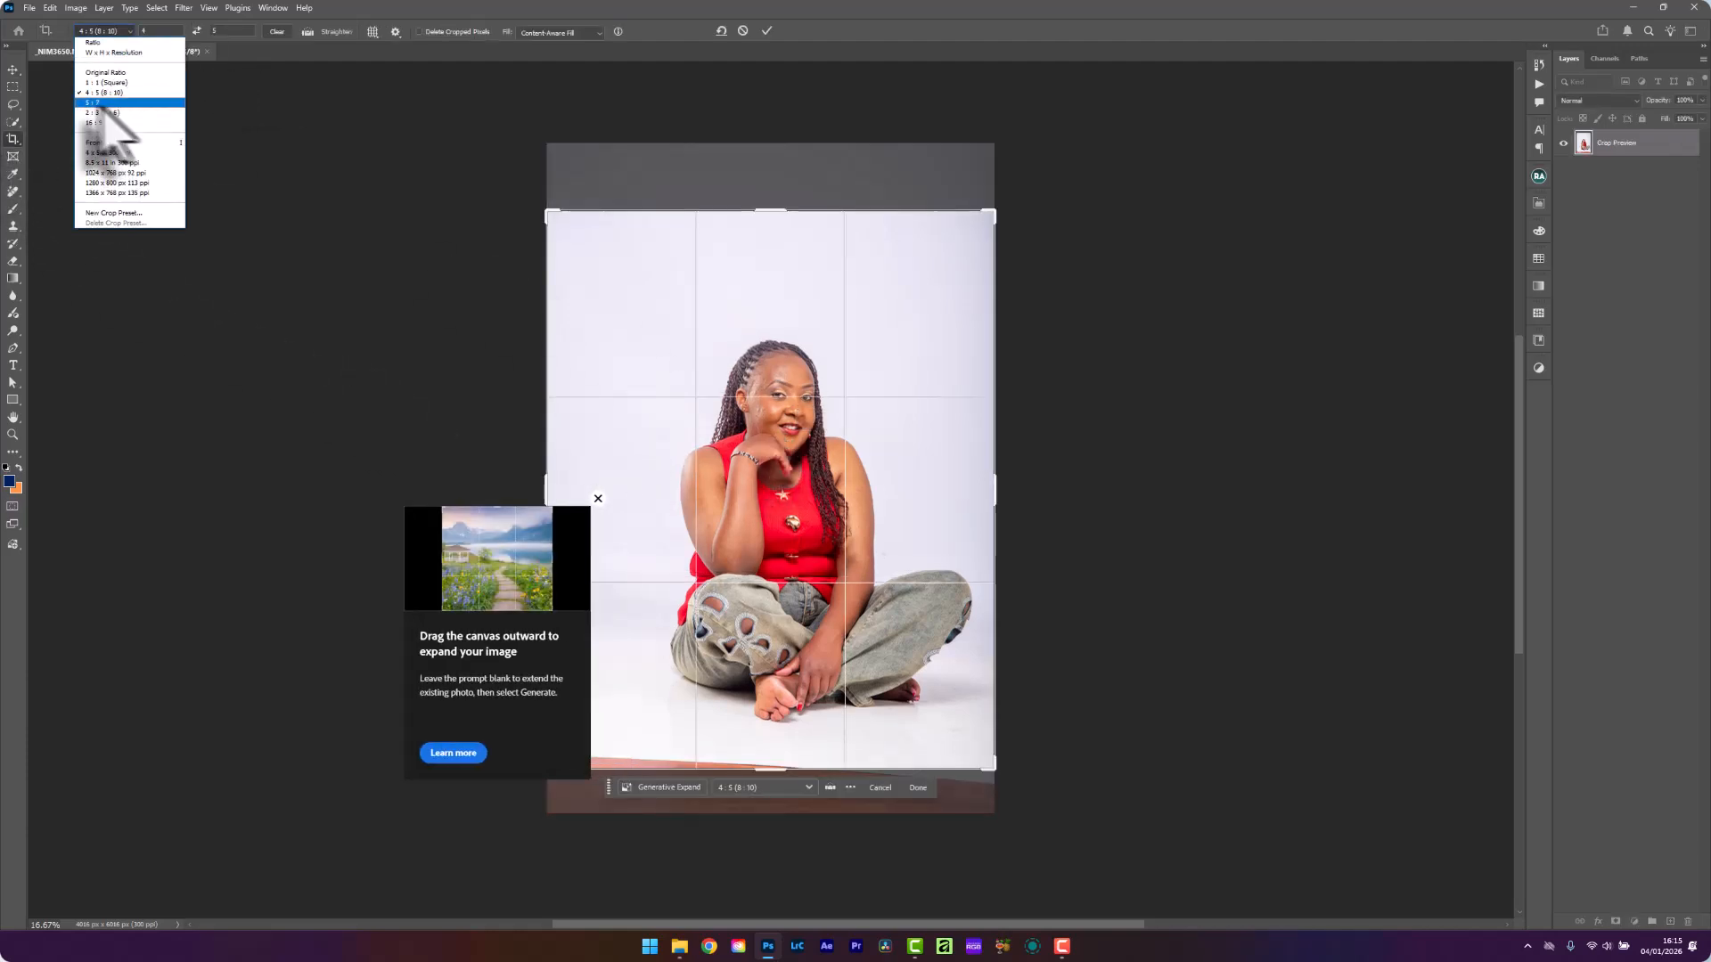
pyautogui.click(109, 93)
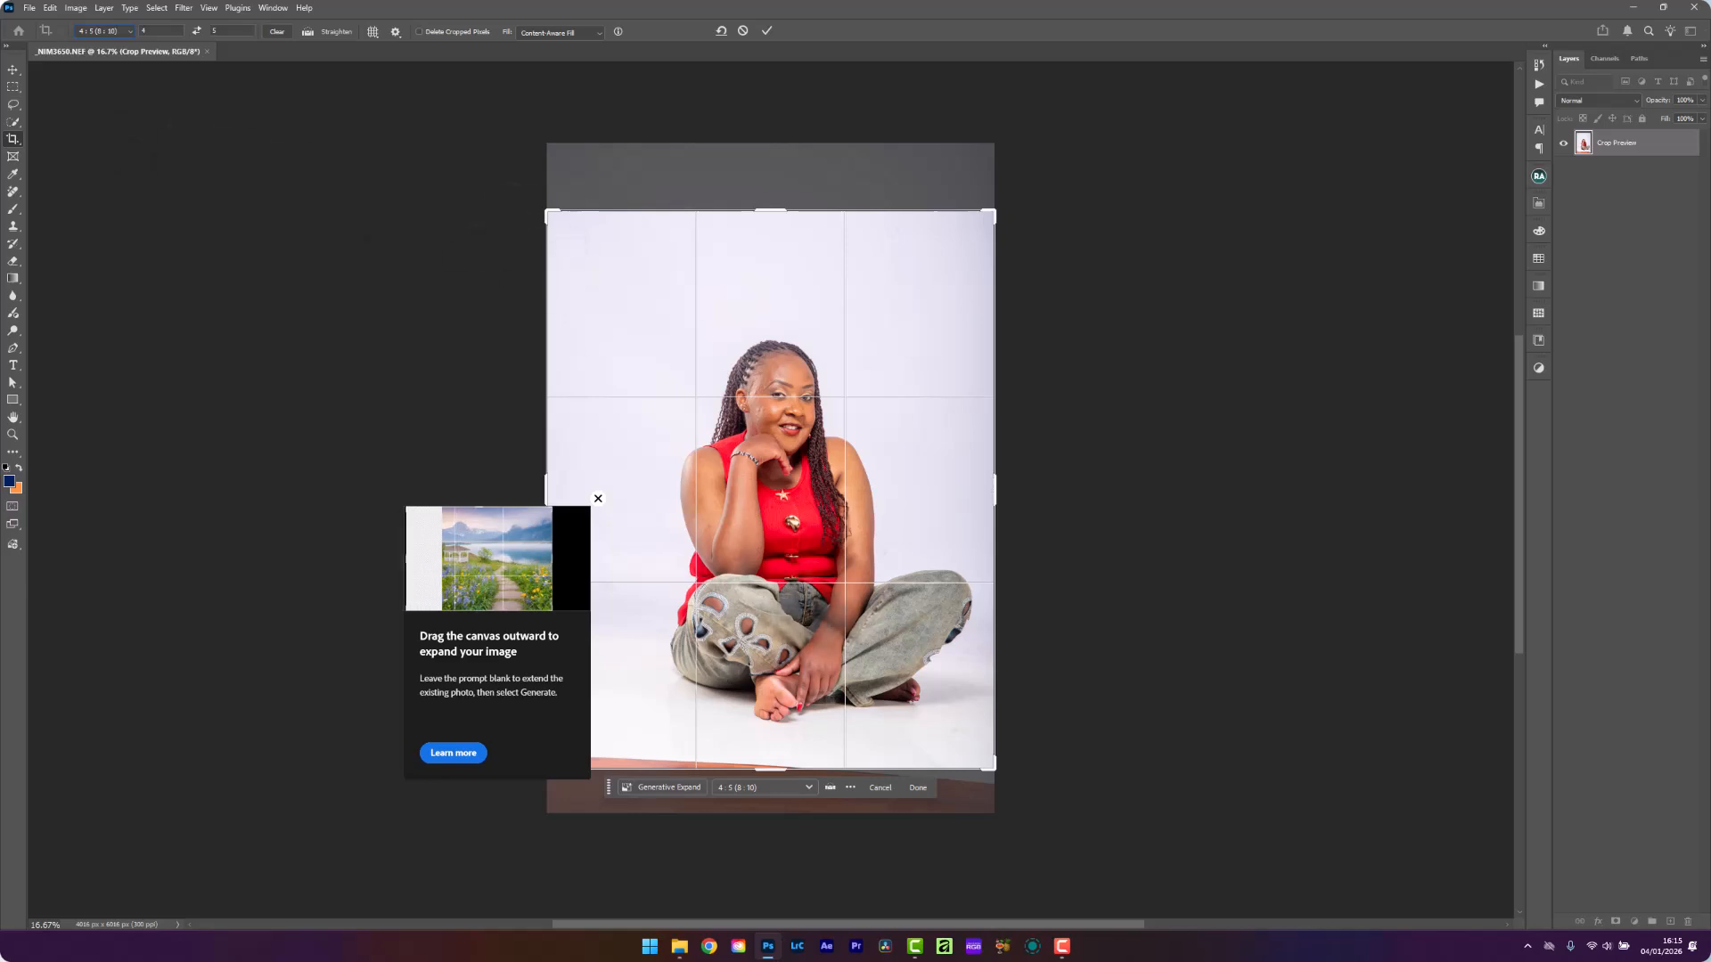
pyautogui.moveTo(741, 678); pyautogui.dragTo(745, 660)
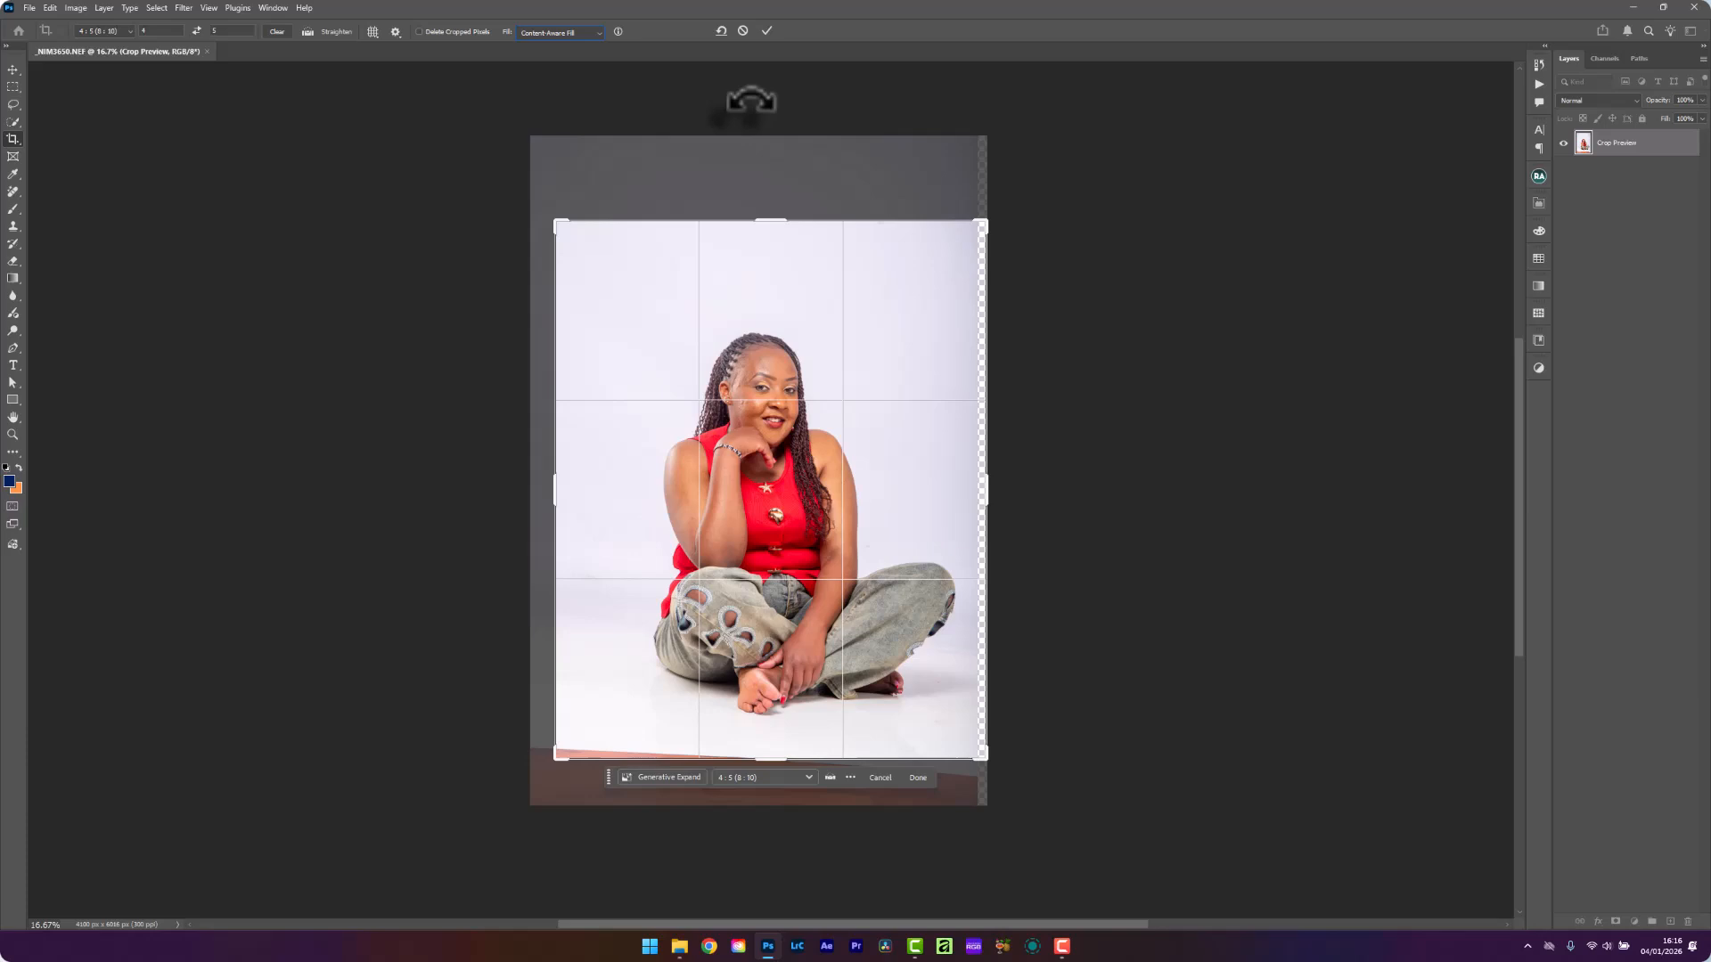
pyautogui.click(765, 32)
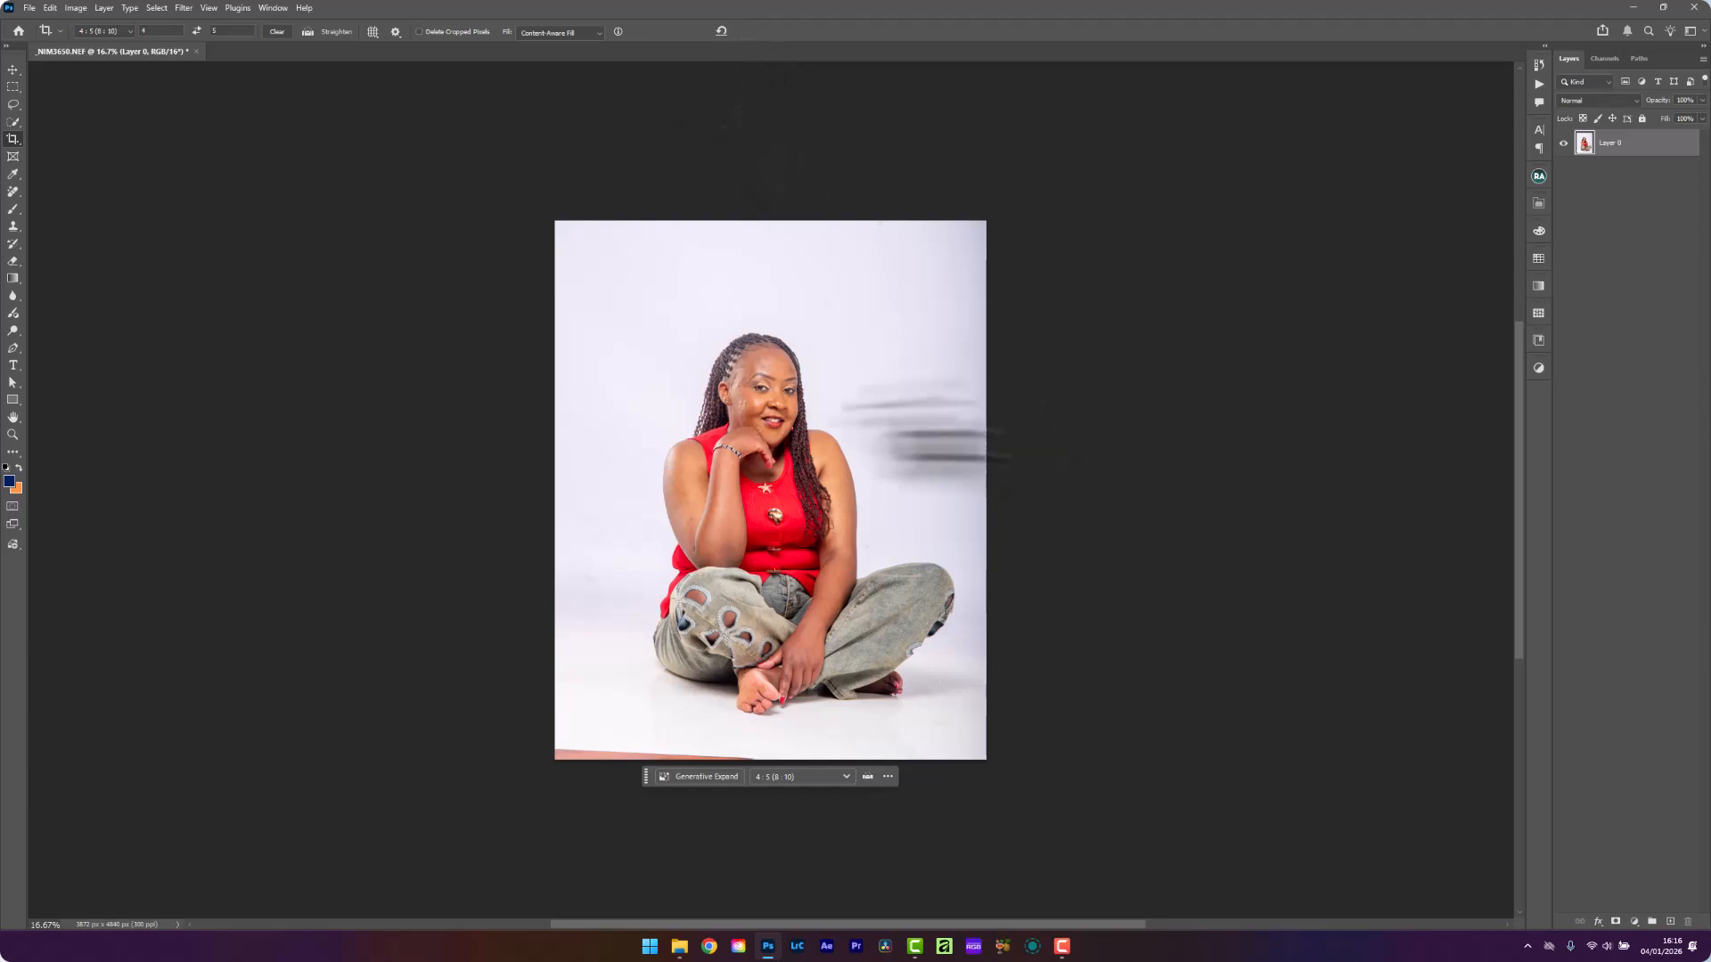
# Select a thin strip along the photo's lower edge and stretch it downward to about 226% height, pushing the wooden floor off the canvas
pyautogui.click(12, 86)
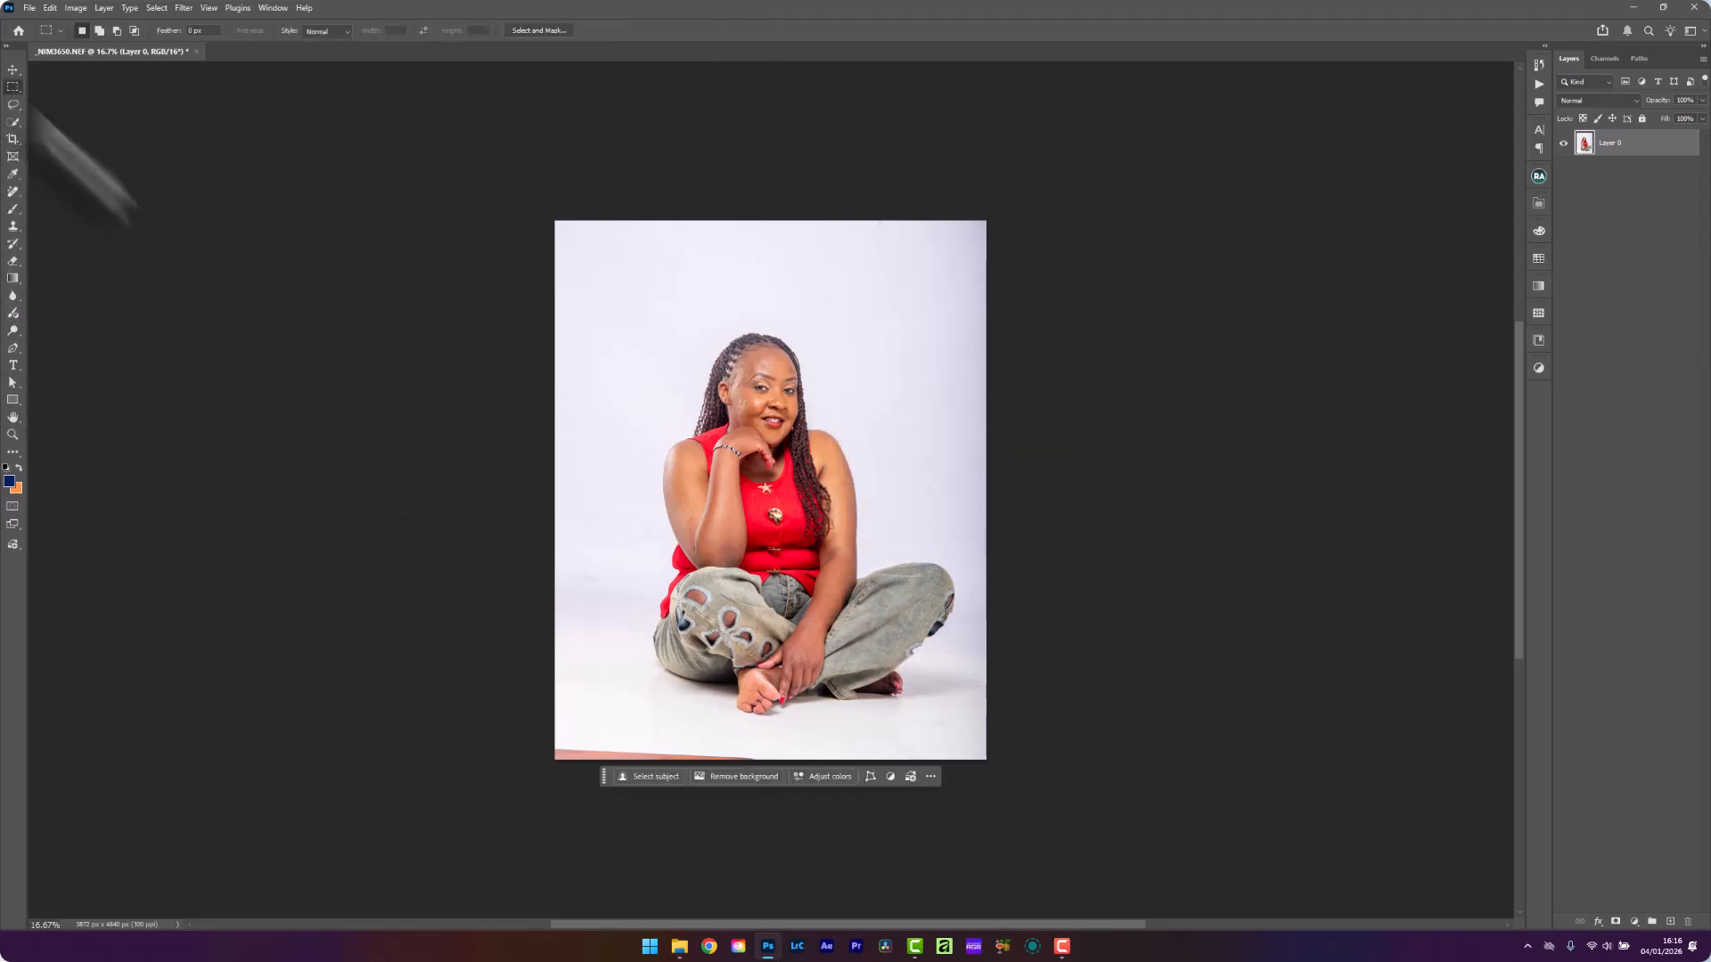
pyautogui.moveTo(554, 760); pyautogui.dragTo(1005, 740)
pyautogui.hotkey('ctrl', 't')
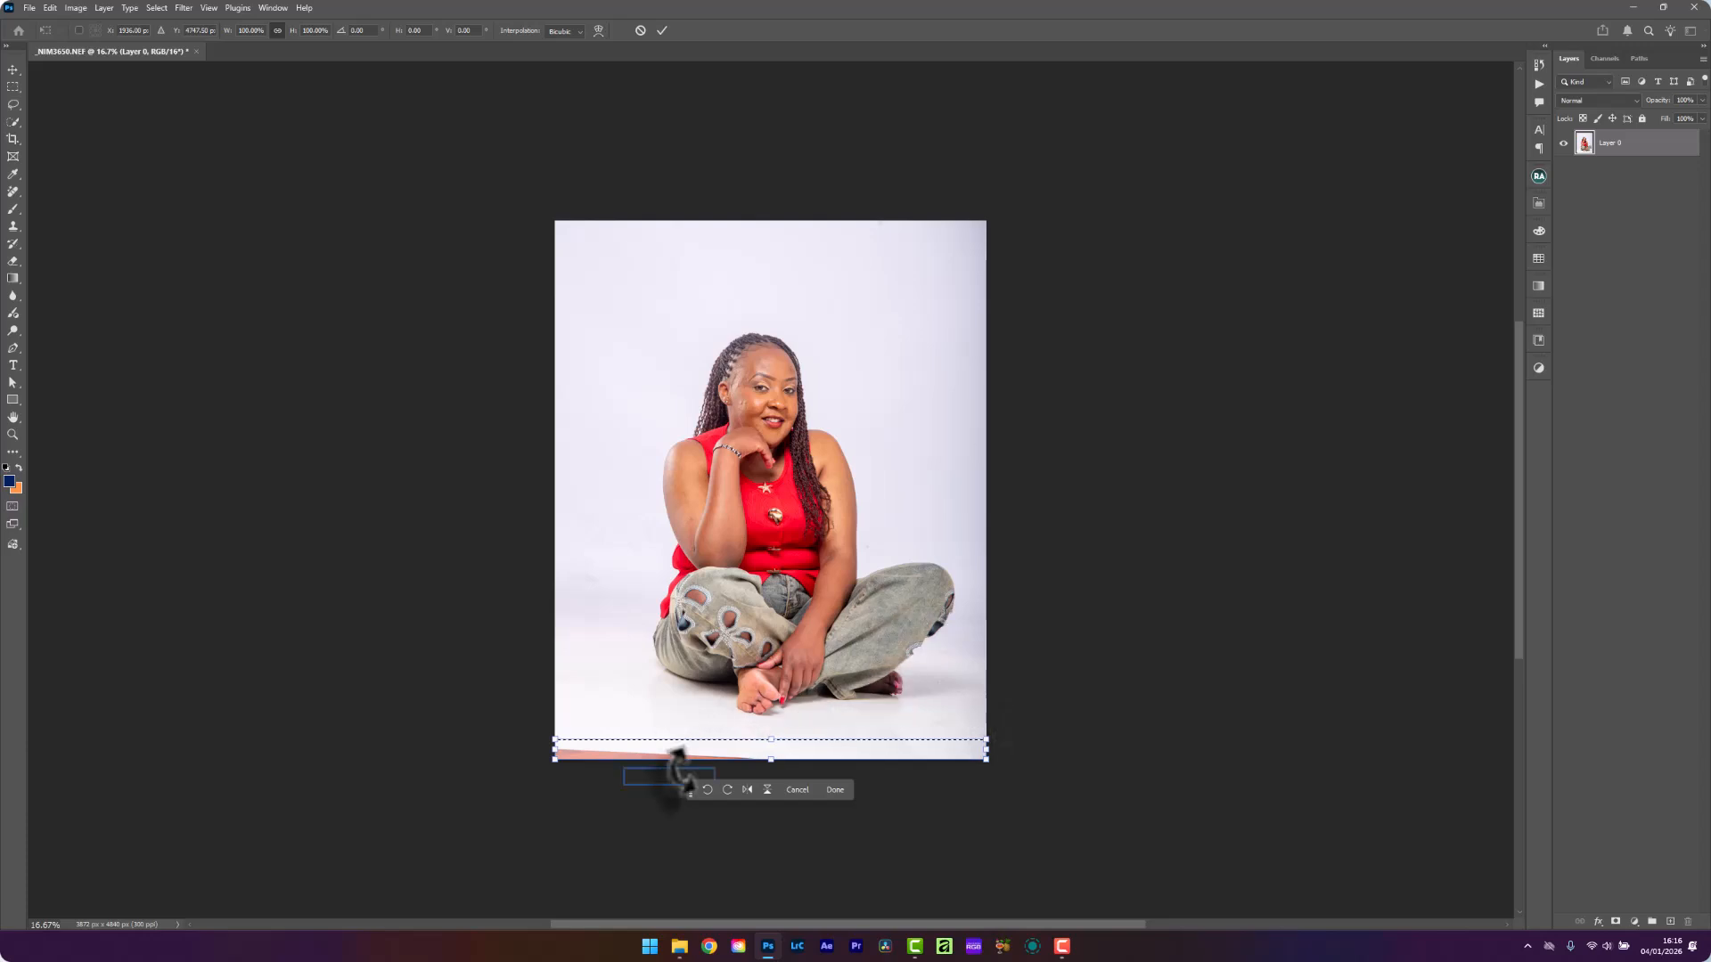
pyautogui.moveTo(770, 763); pyautogui.dragTo(775, 786)
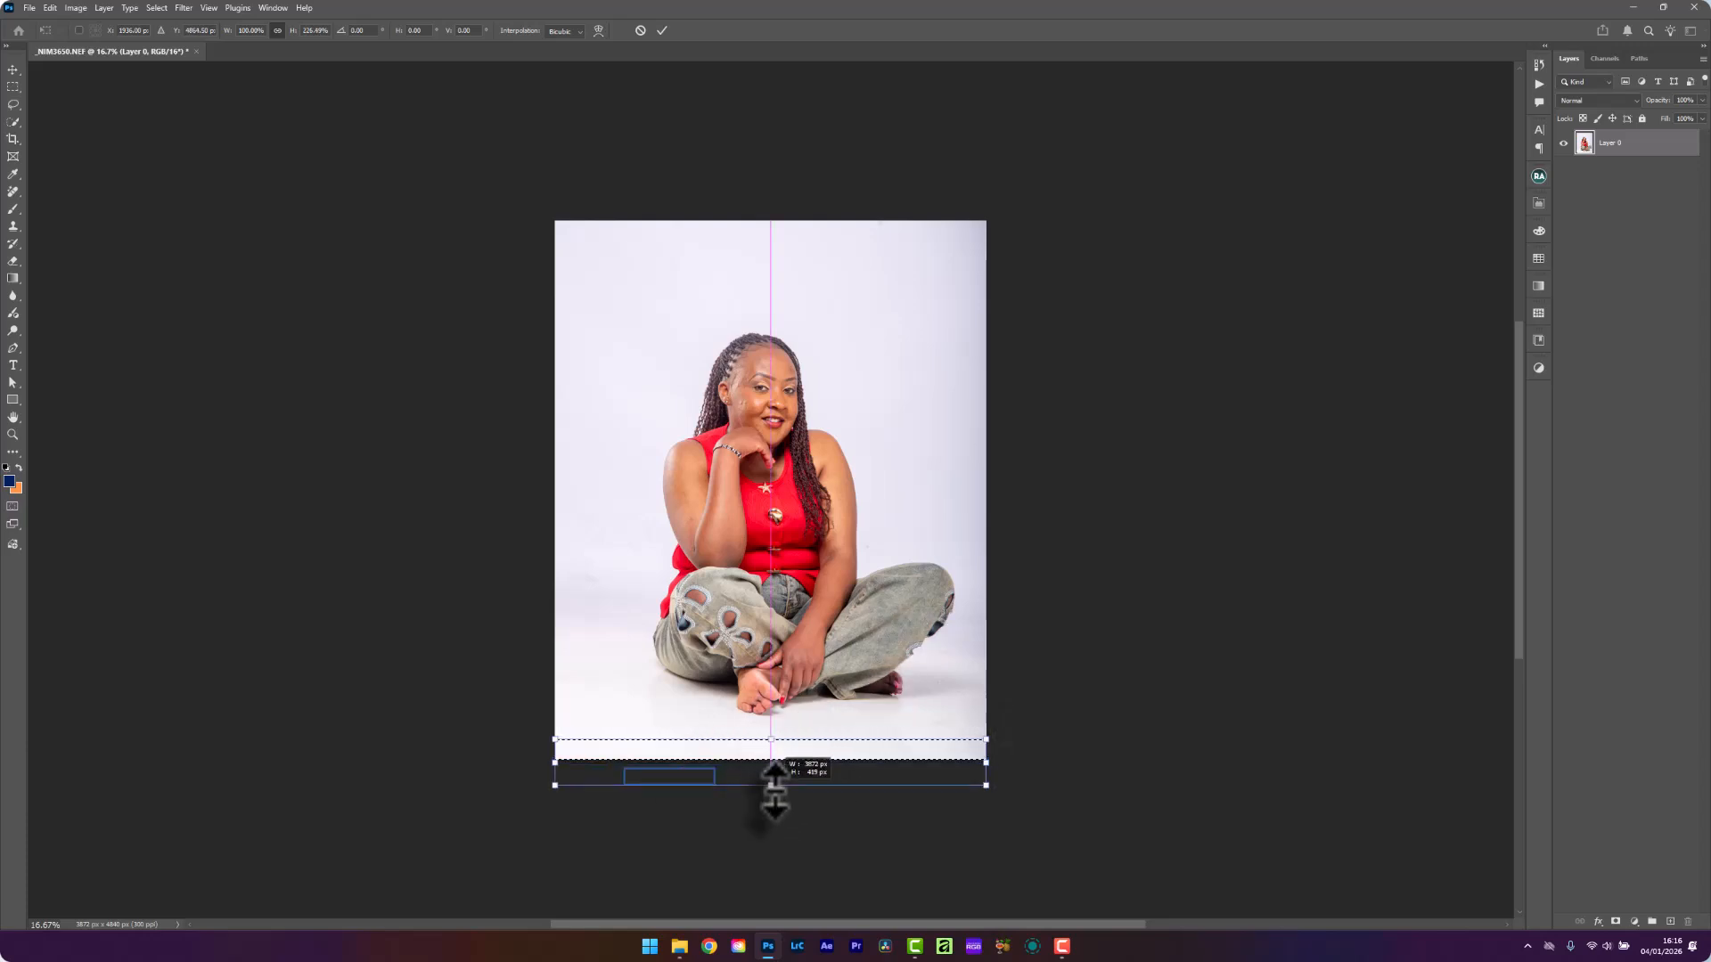
pyautogui.click(662, 30)
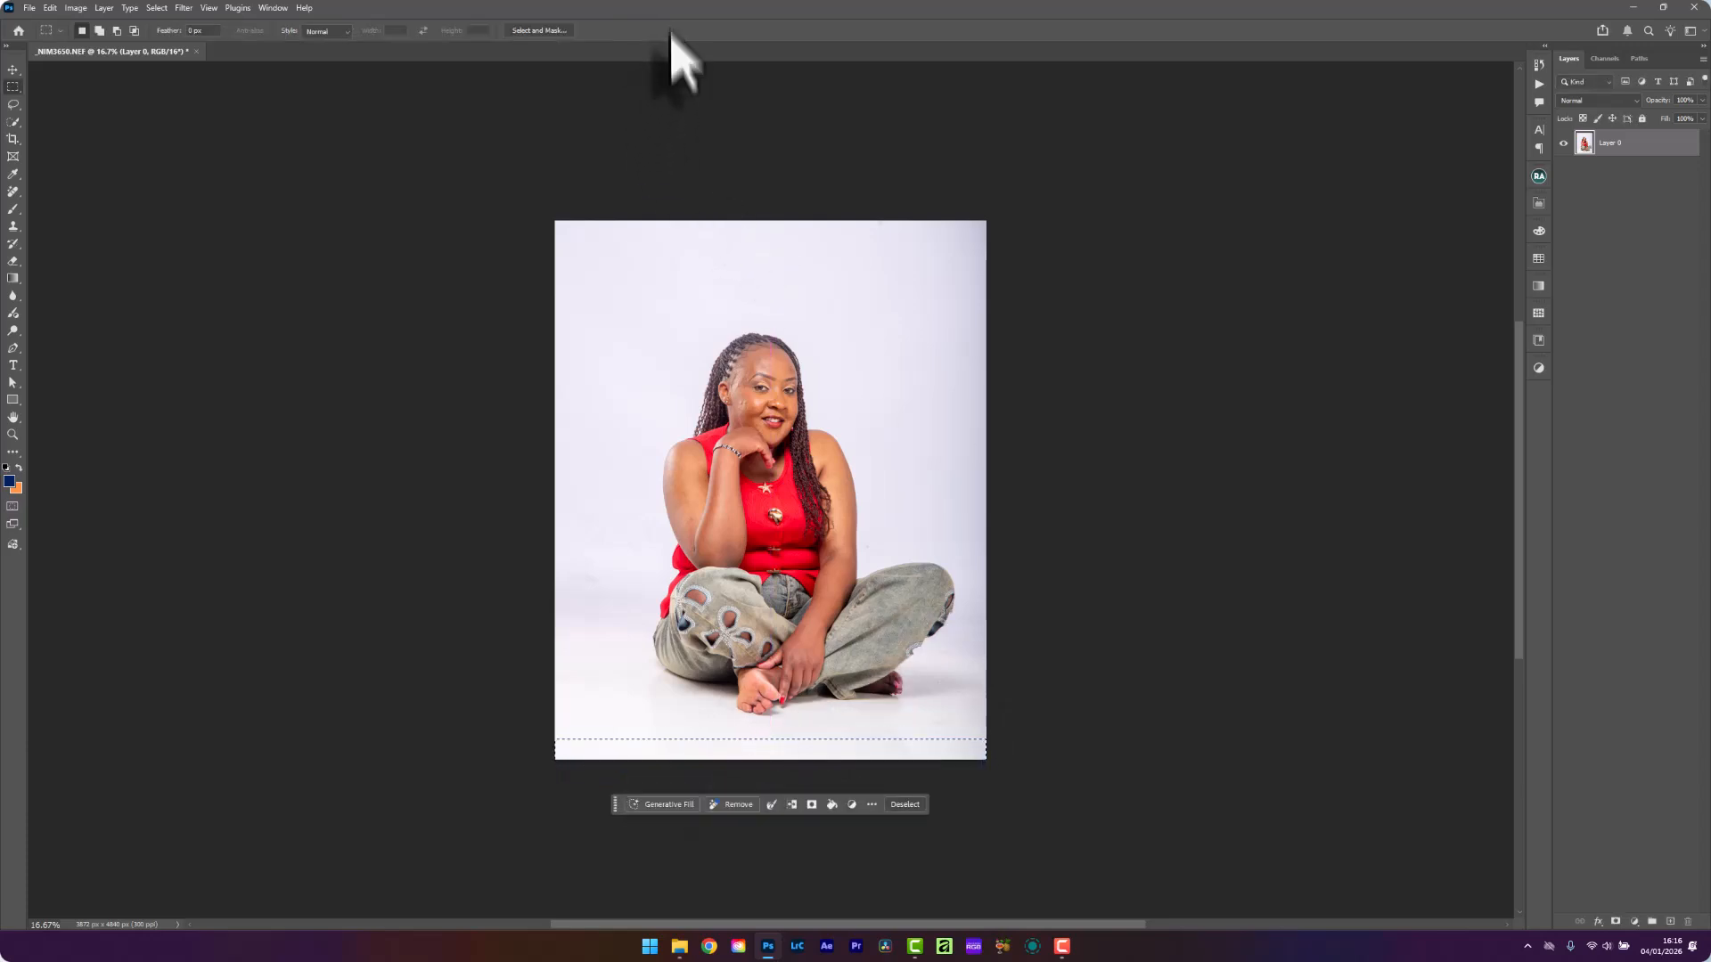
pyautogui.click(12, 69)
pyautogui.click(1143, 401)
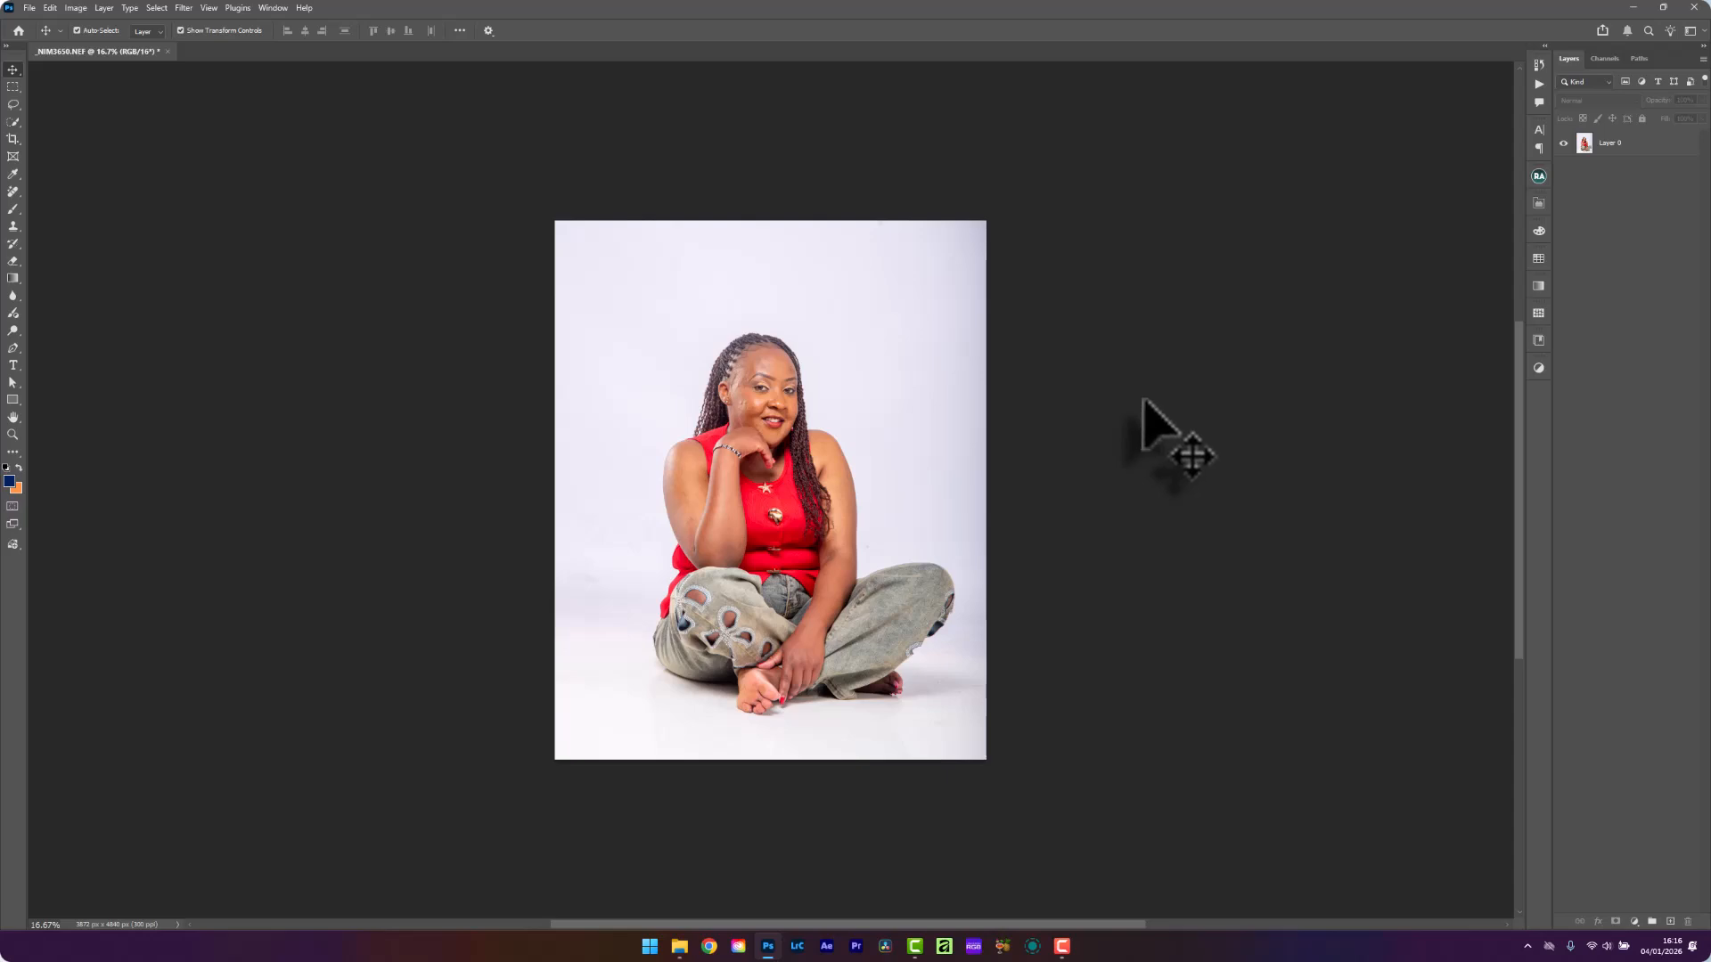
# Flatten the image and duplicate the Background onto a separate layer, leaving the copy selected
pyautogui.scroll(10, 754, 386)
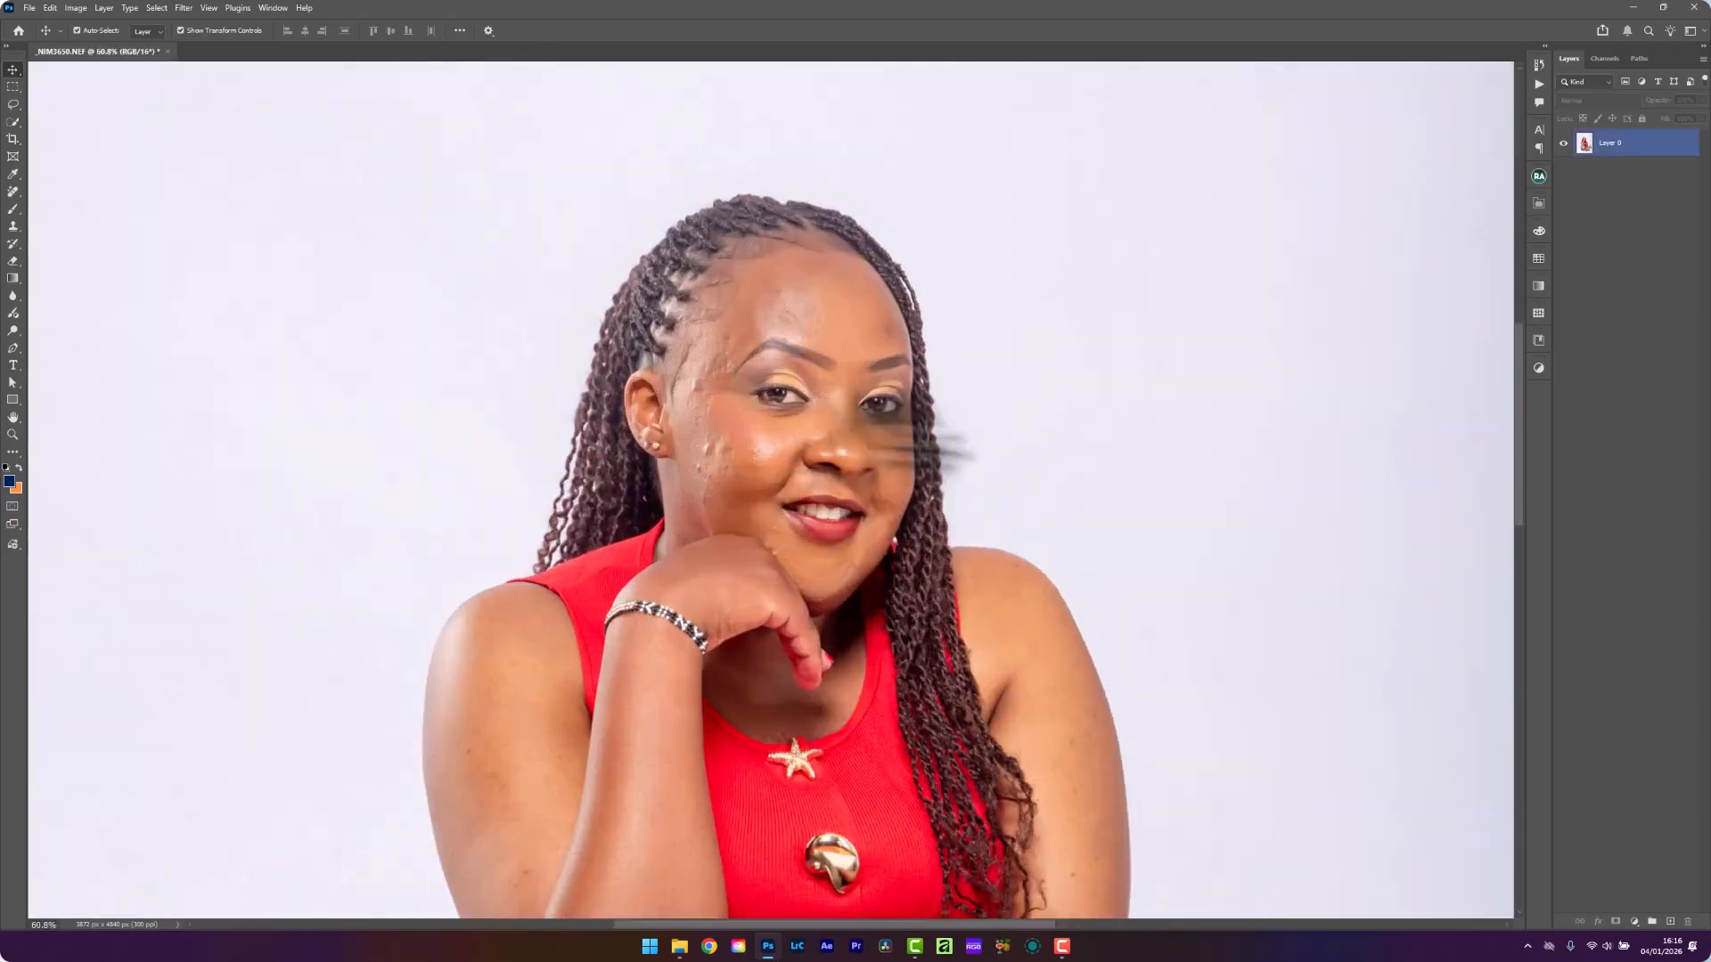
pyautogui.rightClick(1624, 150)
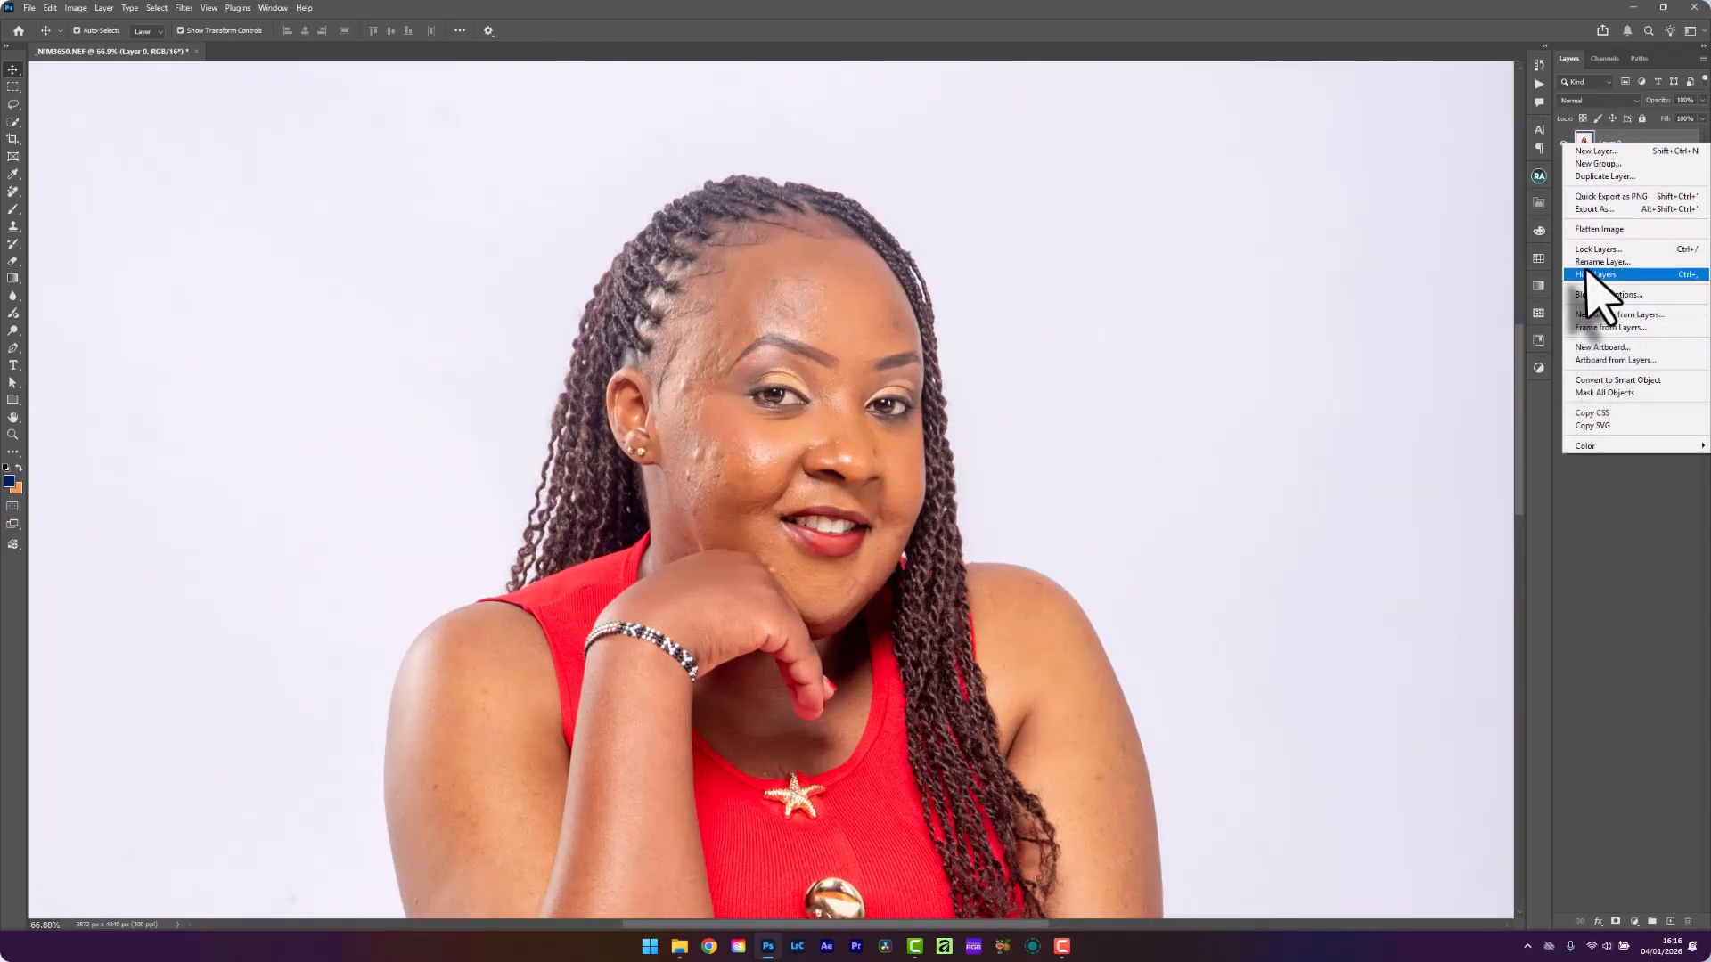
pyautogui.click(1600, 229)
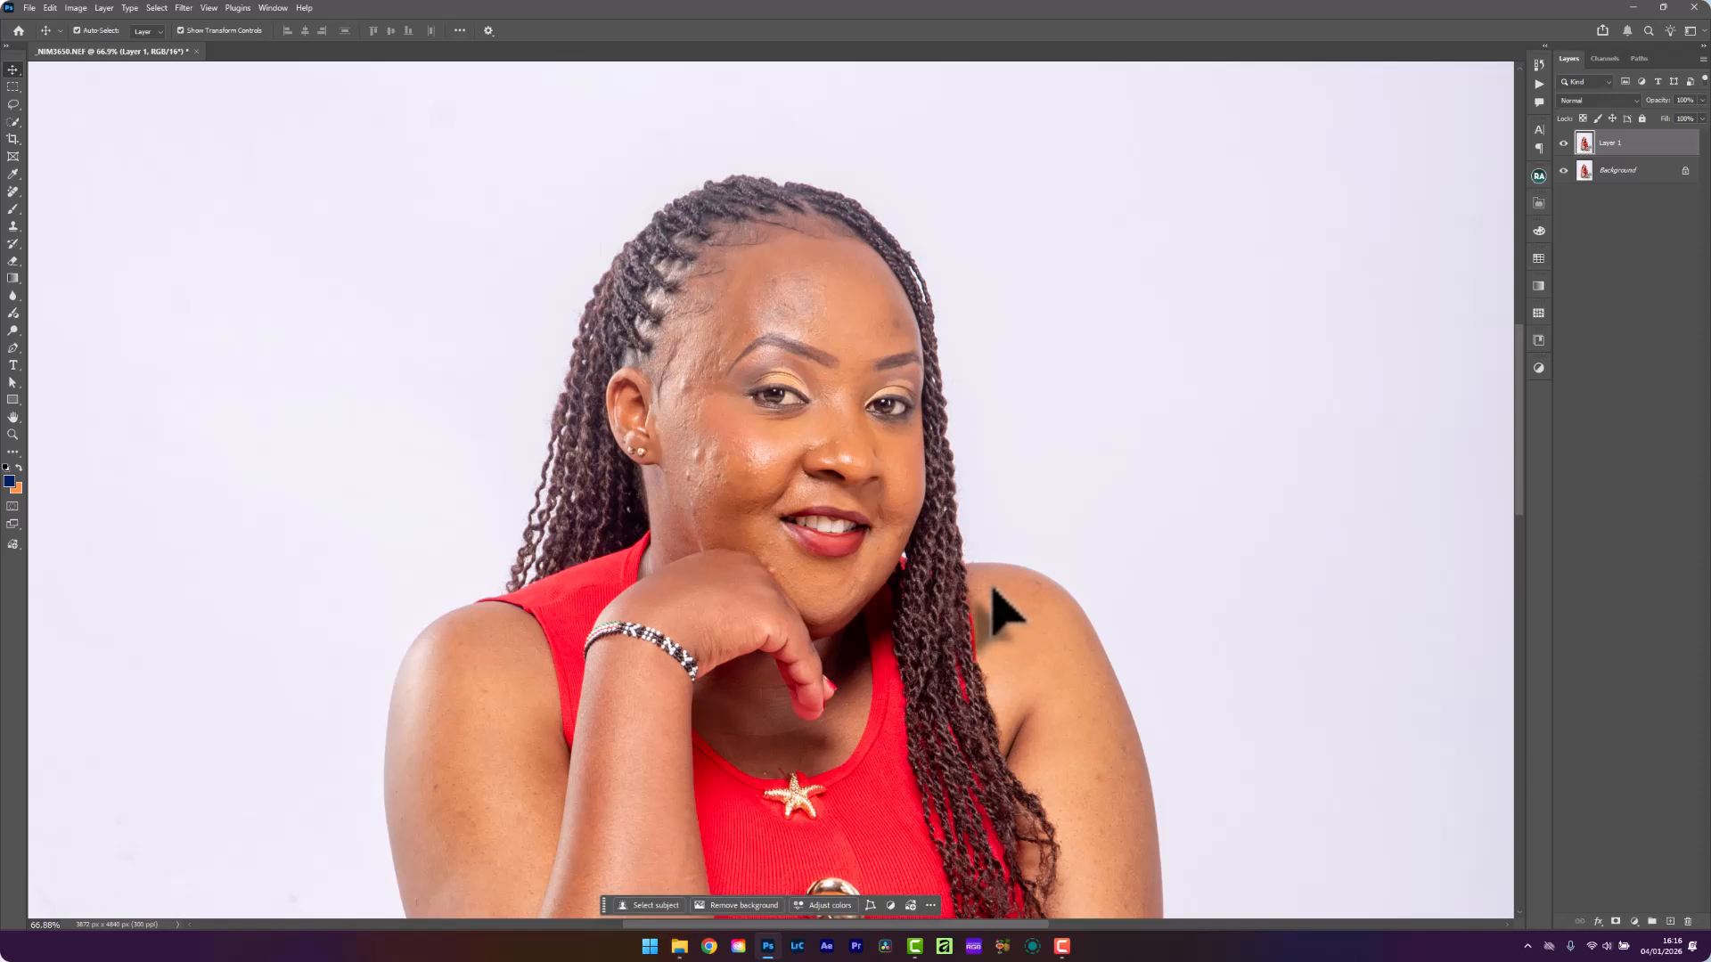
pyautogui.click(1629, 169)
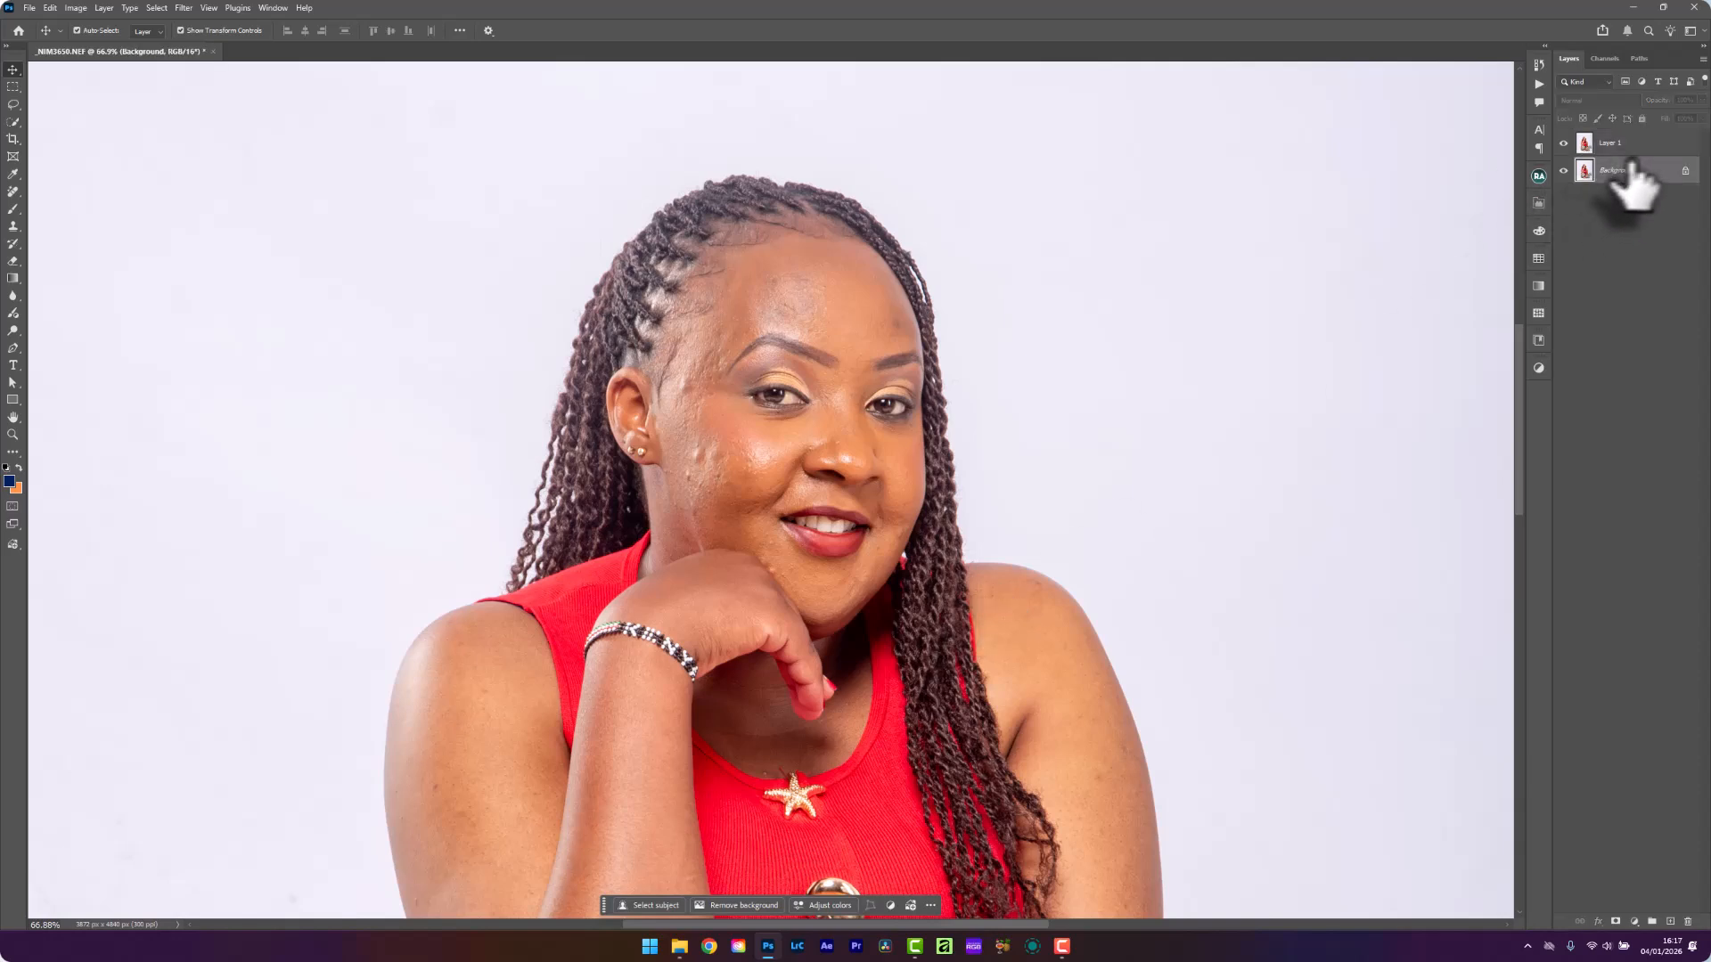
pyautogui.click(1613, 144)
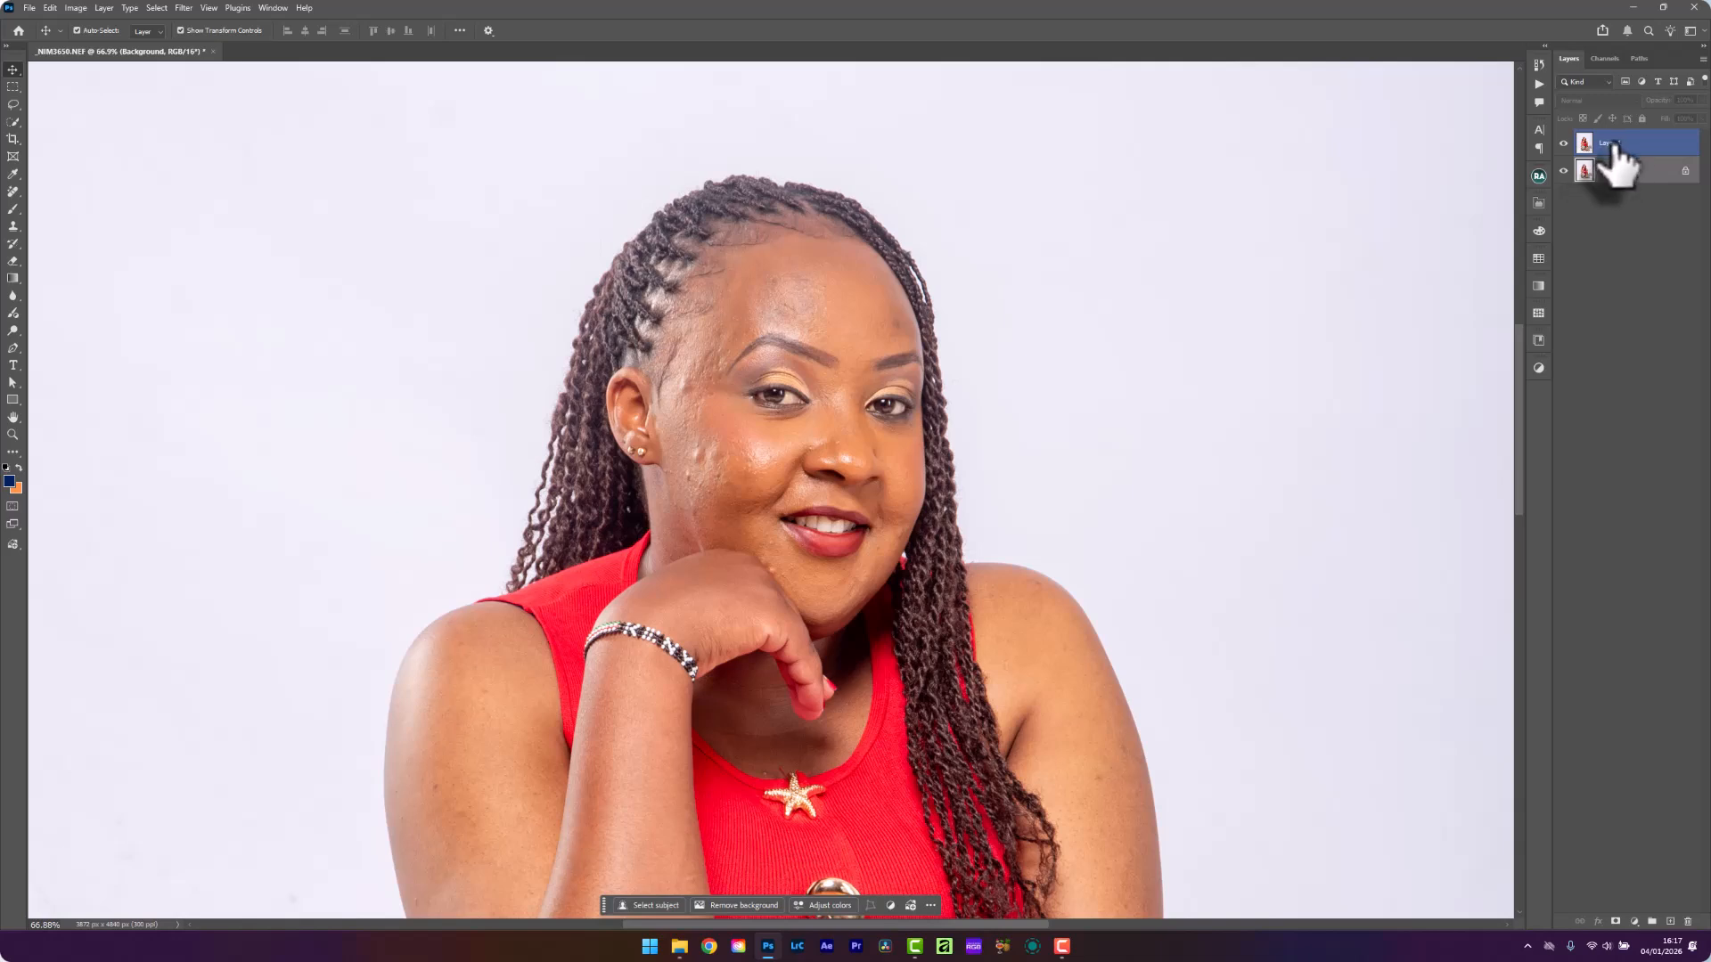
# Mark the dark spot on the forehead using the Remove tool with the brush reduced to size 30
pyautogui.rightClick(12, 190)
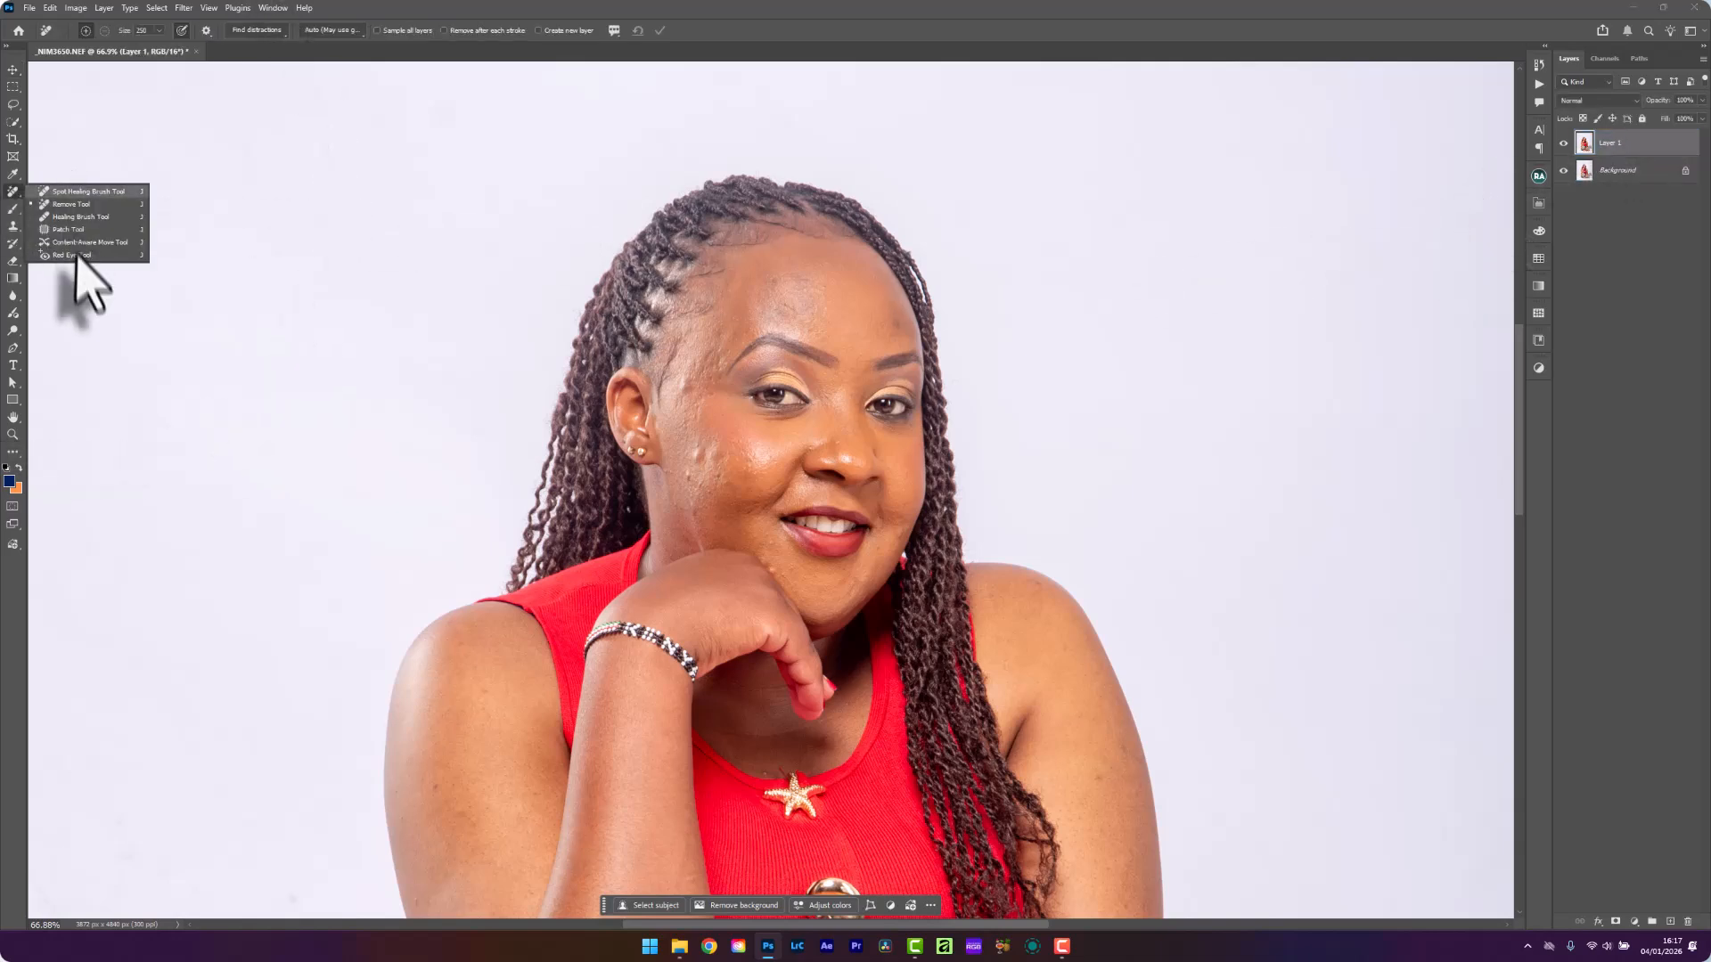
pyautogui.click(71, 204)
pyautogui.scroll(3, 830, 308)
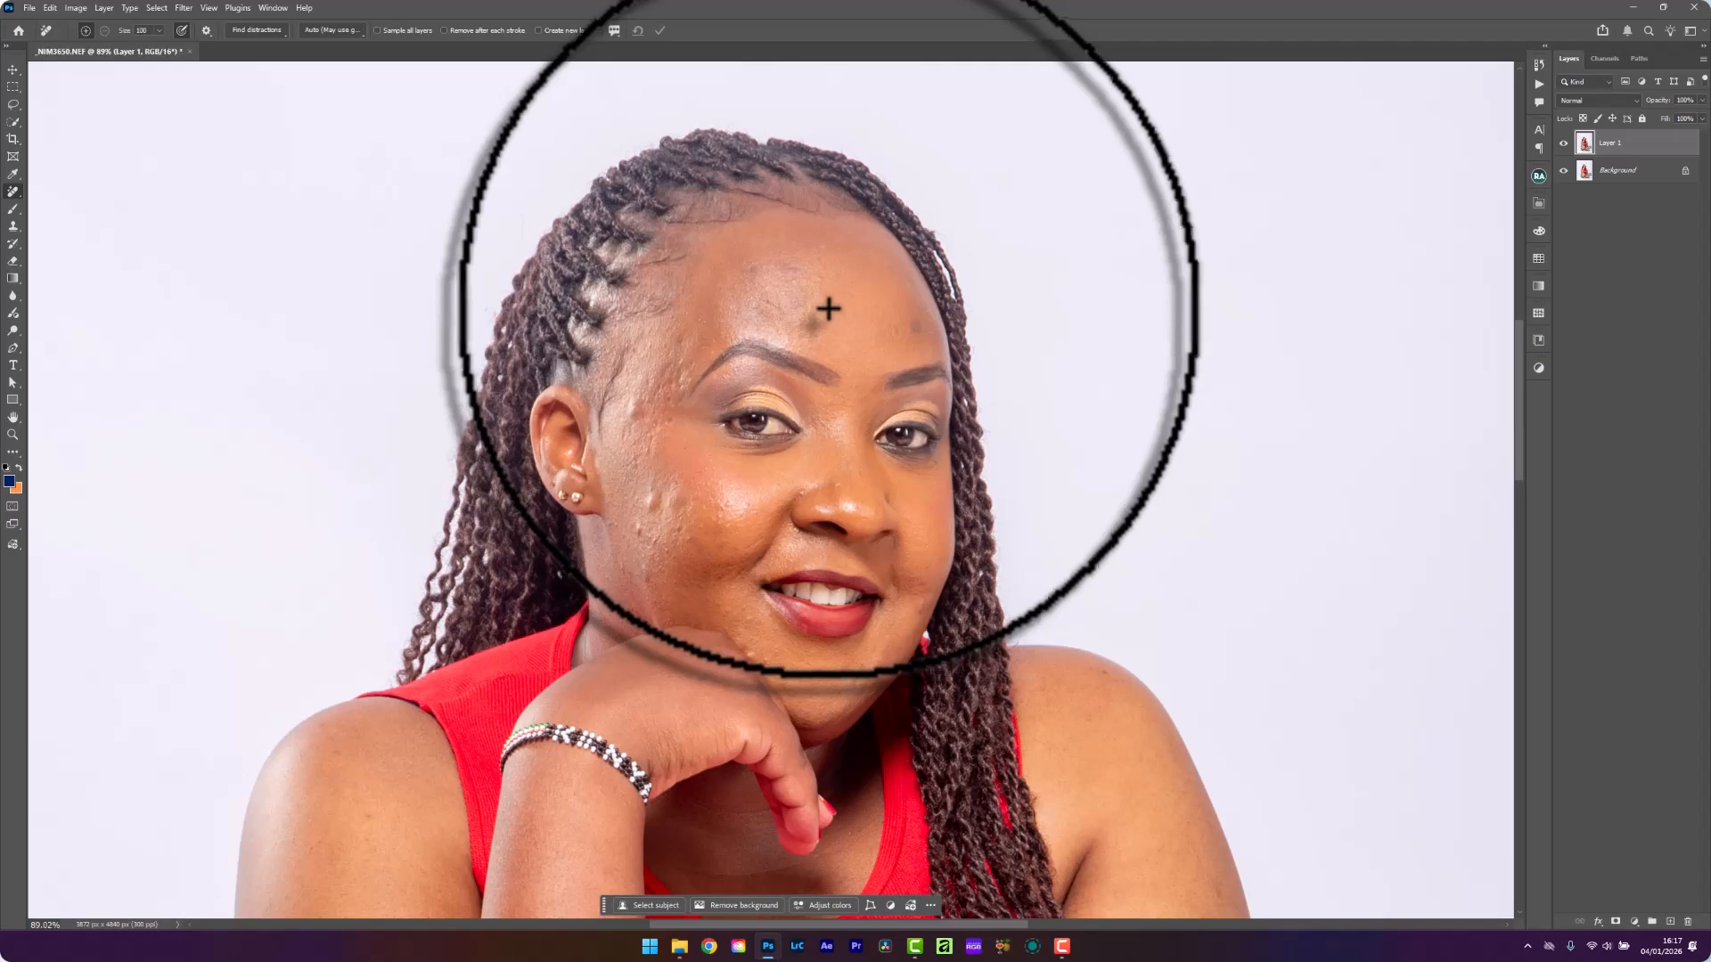
pyautogui.press('[')
pyautogui.press('[')
pyautogui.press('[')
pyautogui.press('[')
pyautogui.press('[')
pyautogui.press('[')
pyautogui.press('[')
pyautogui.press('[')
pyautogui.scroll(1, 764, 269)
pyautogui.scroll(5, 764, 267)
pyautogui.press('[')
pyautogui.press('[')
pyautogui.press('[')
pyautogui.press('[')
pyautogui.click(745, 269)
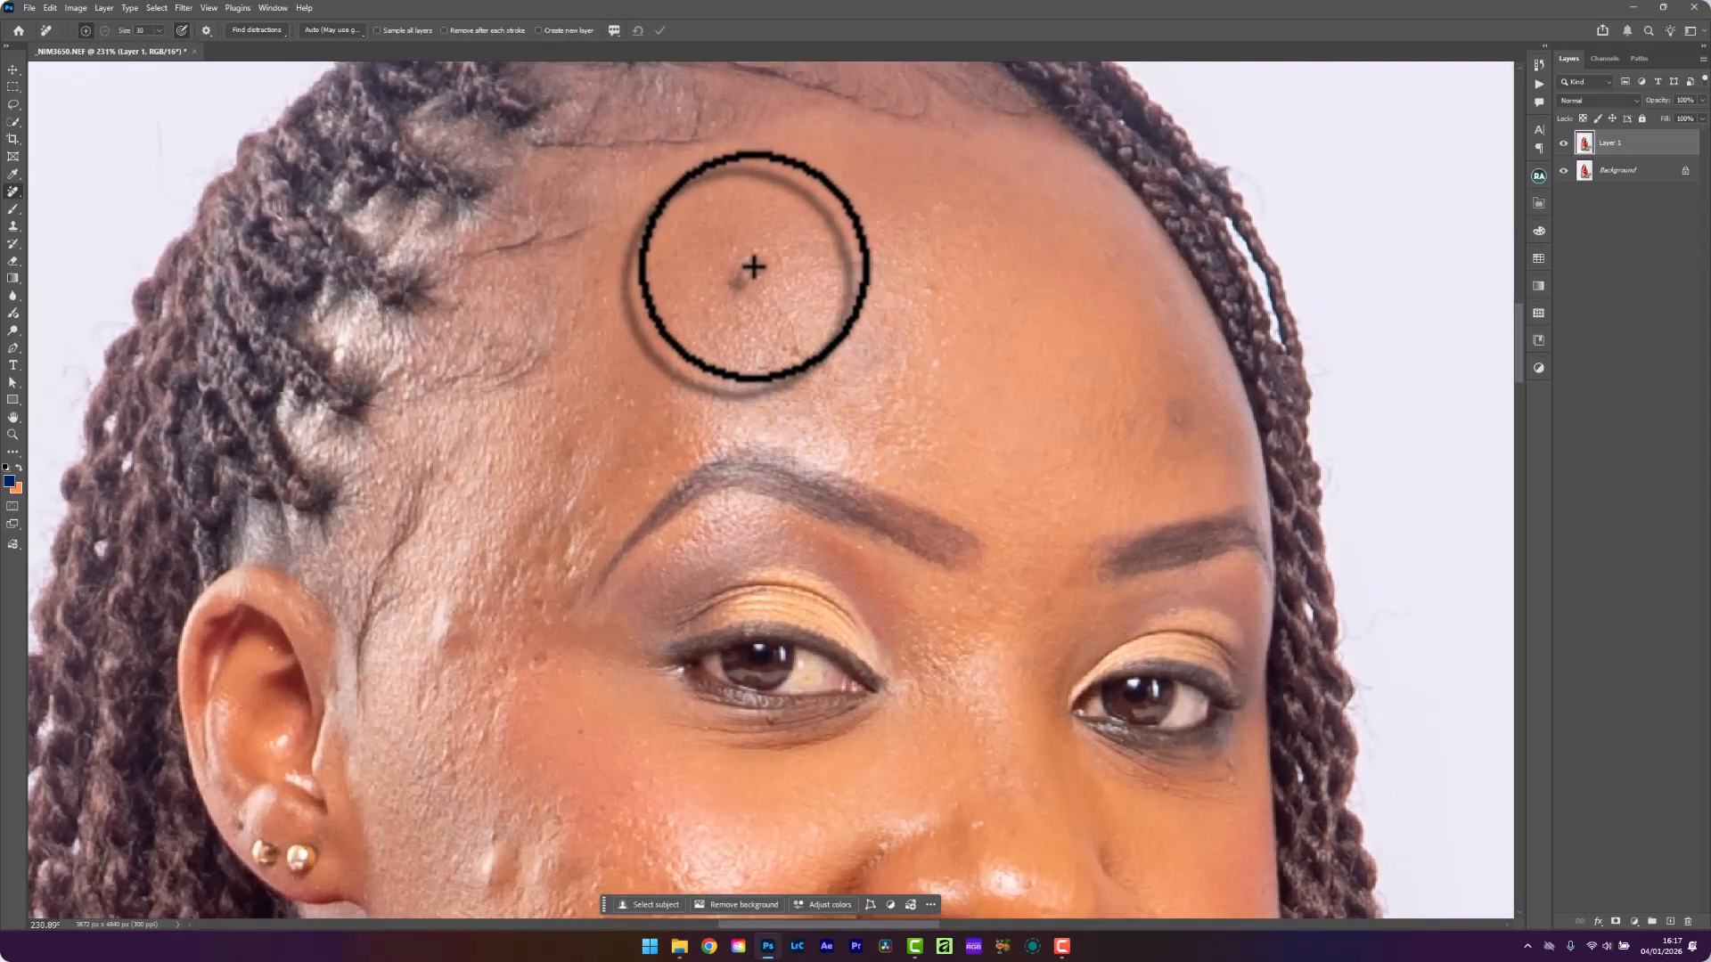
# Mark the blemishes on the temple and on the cheek beside the ear for removal
pyautogui.scroll(-4, 621, 308)
pyautogui.scroll(5, 669, 439)
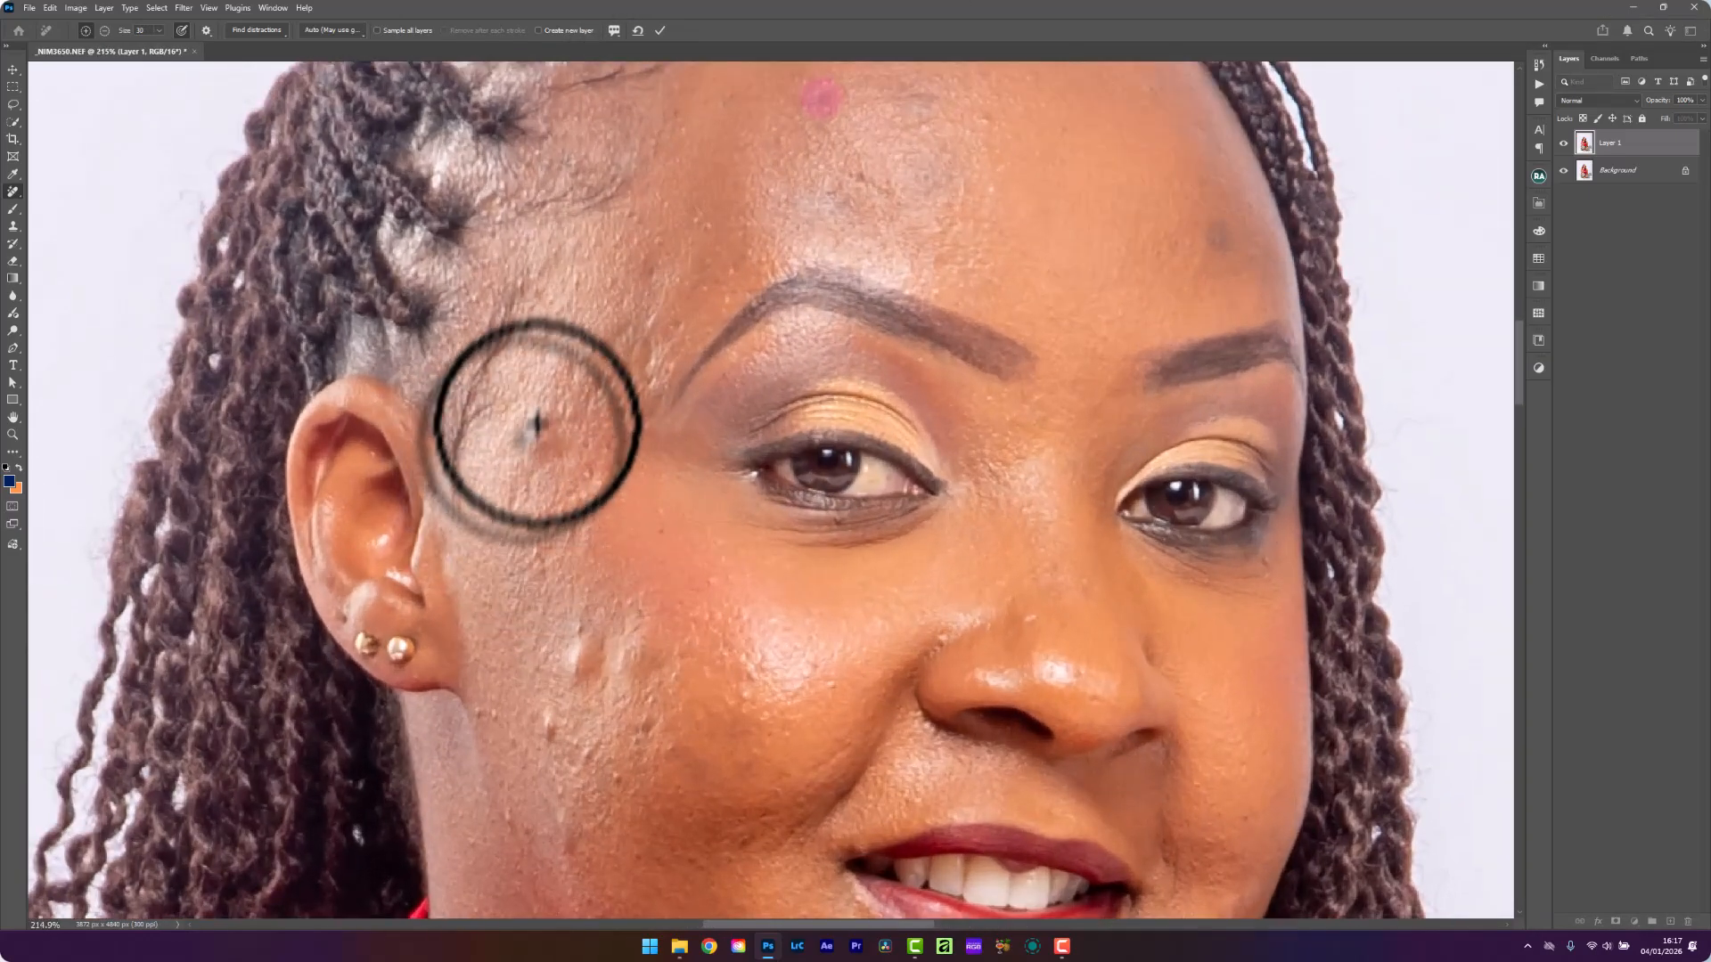
pyautogui.moveTo(539, 426); pyautogui.dragTo(568, 432)
pyautogui.scroll(-1, 568, 431)
pyautogui.moveTo(552, 558)
pyautogui.mouseDown()
pyautogui.moveTo(621, 558)
pyautogui.moveTo(637, 577)
pyautogui.mouseUp()
pyautogui.moveTo(536, 625); pyautogui.dragTo(545, 639)
# Mark the small spots on the chin and jawline for removal with a smaller brush
pyautogui.scroll(-5, 637, 436)
pyautogui.scroll(4, 775, 744)
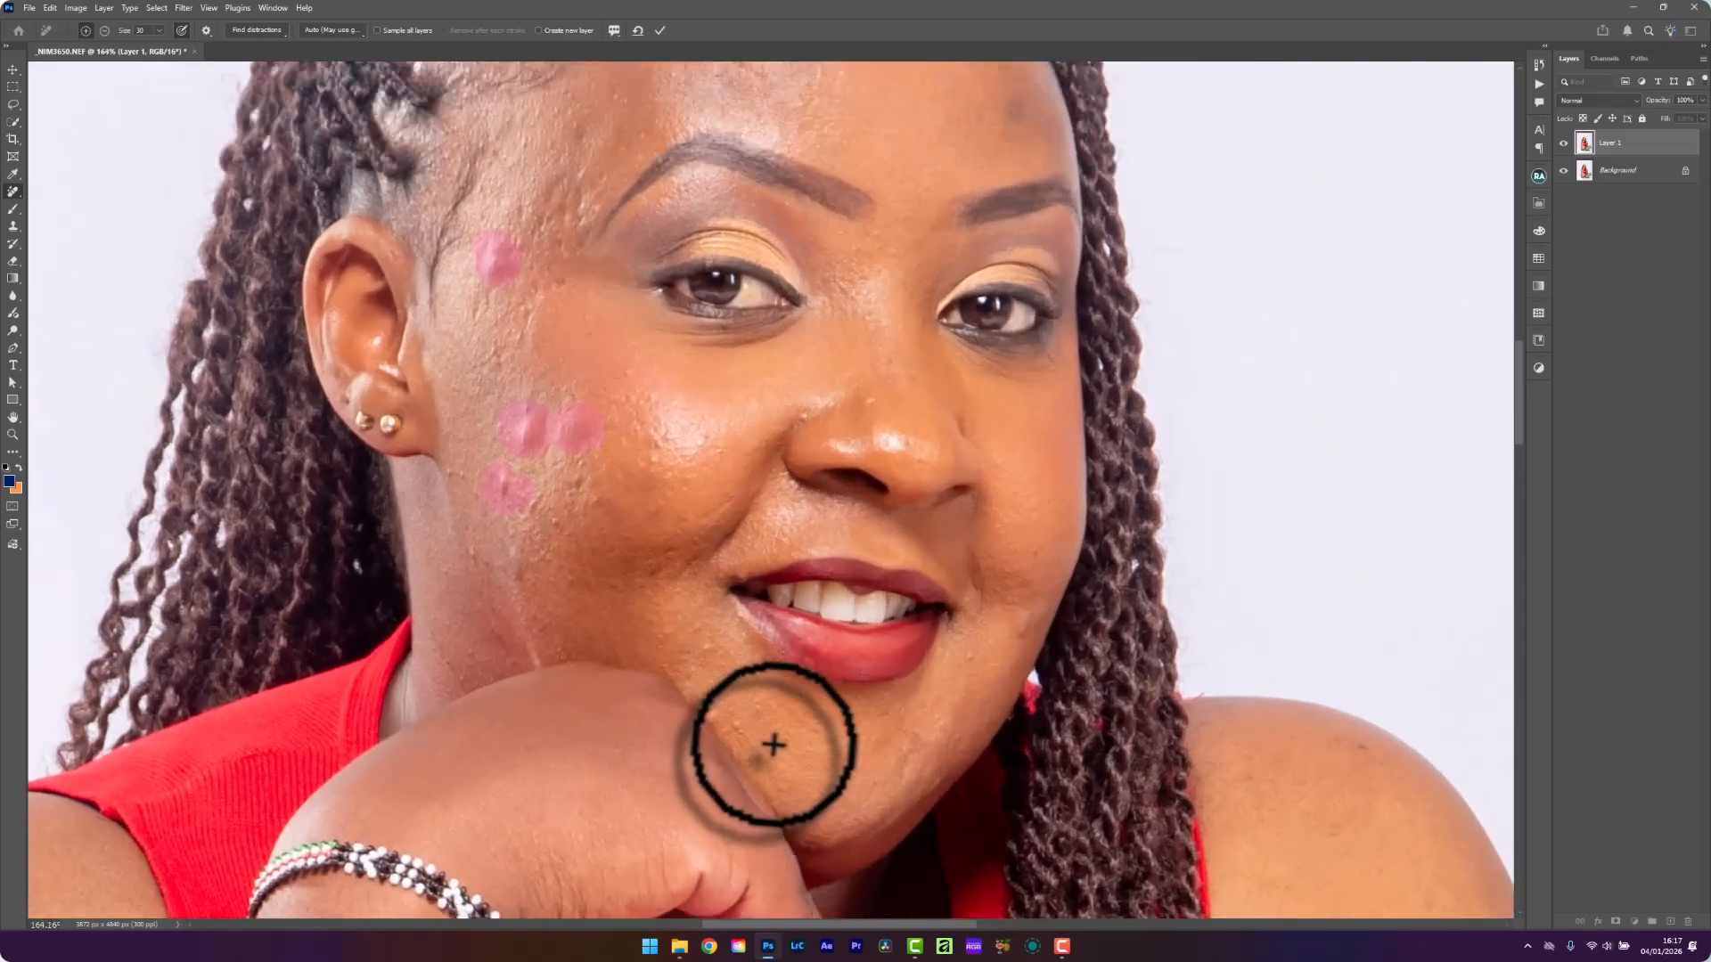
pyautogui.click(896, 540)
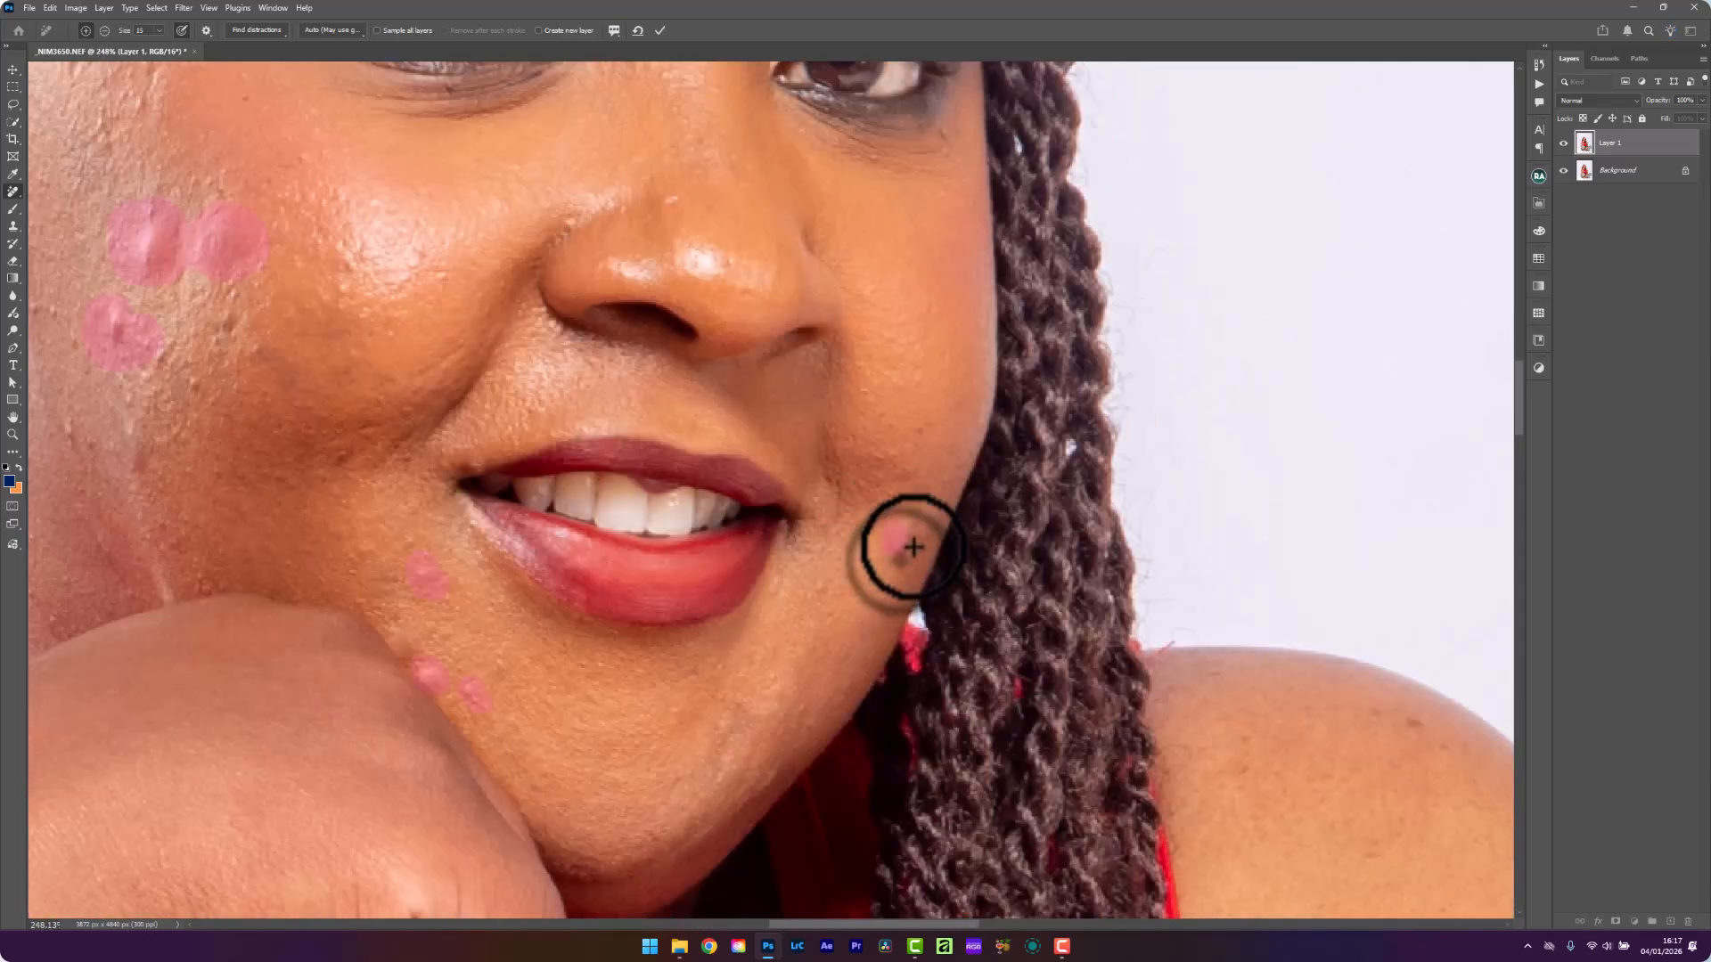
# Mark the small spots just above the elbow of the bent arm for removal
pyautogui.scroll(-15, 913, 547)
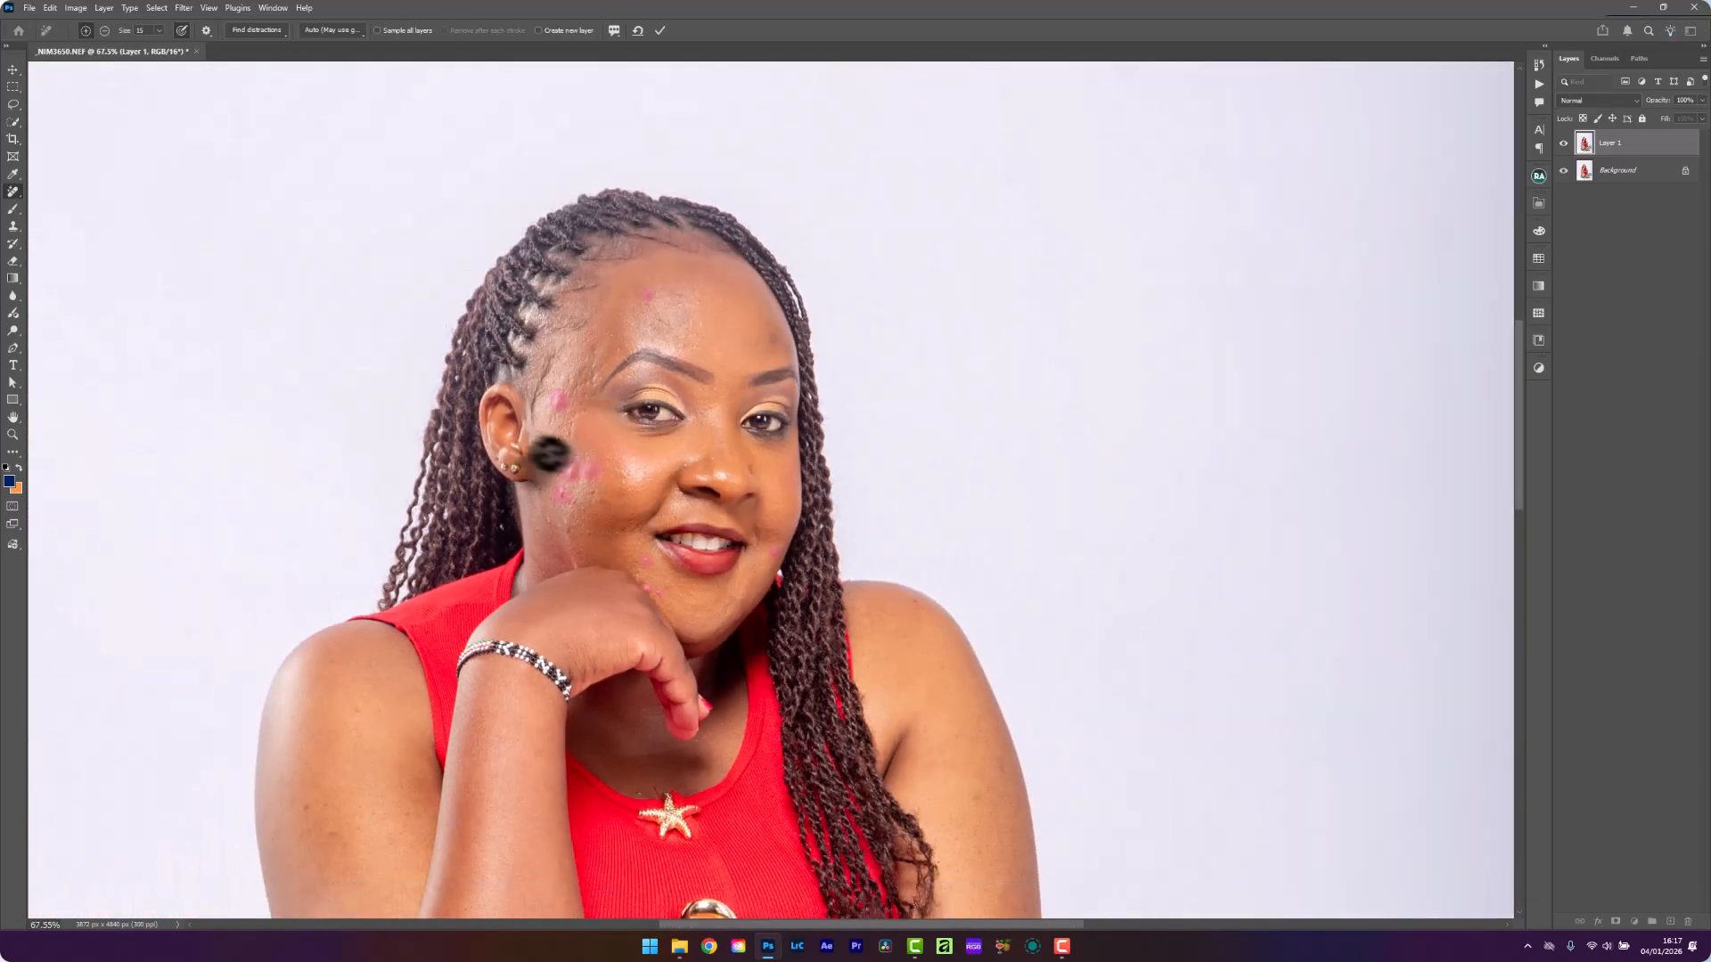
pyautogui.scroll(-2, 366, 794)
pyautogui.scroll(8, 591, 713)
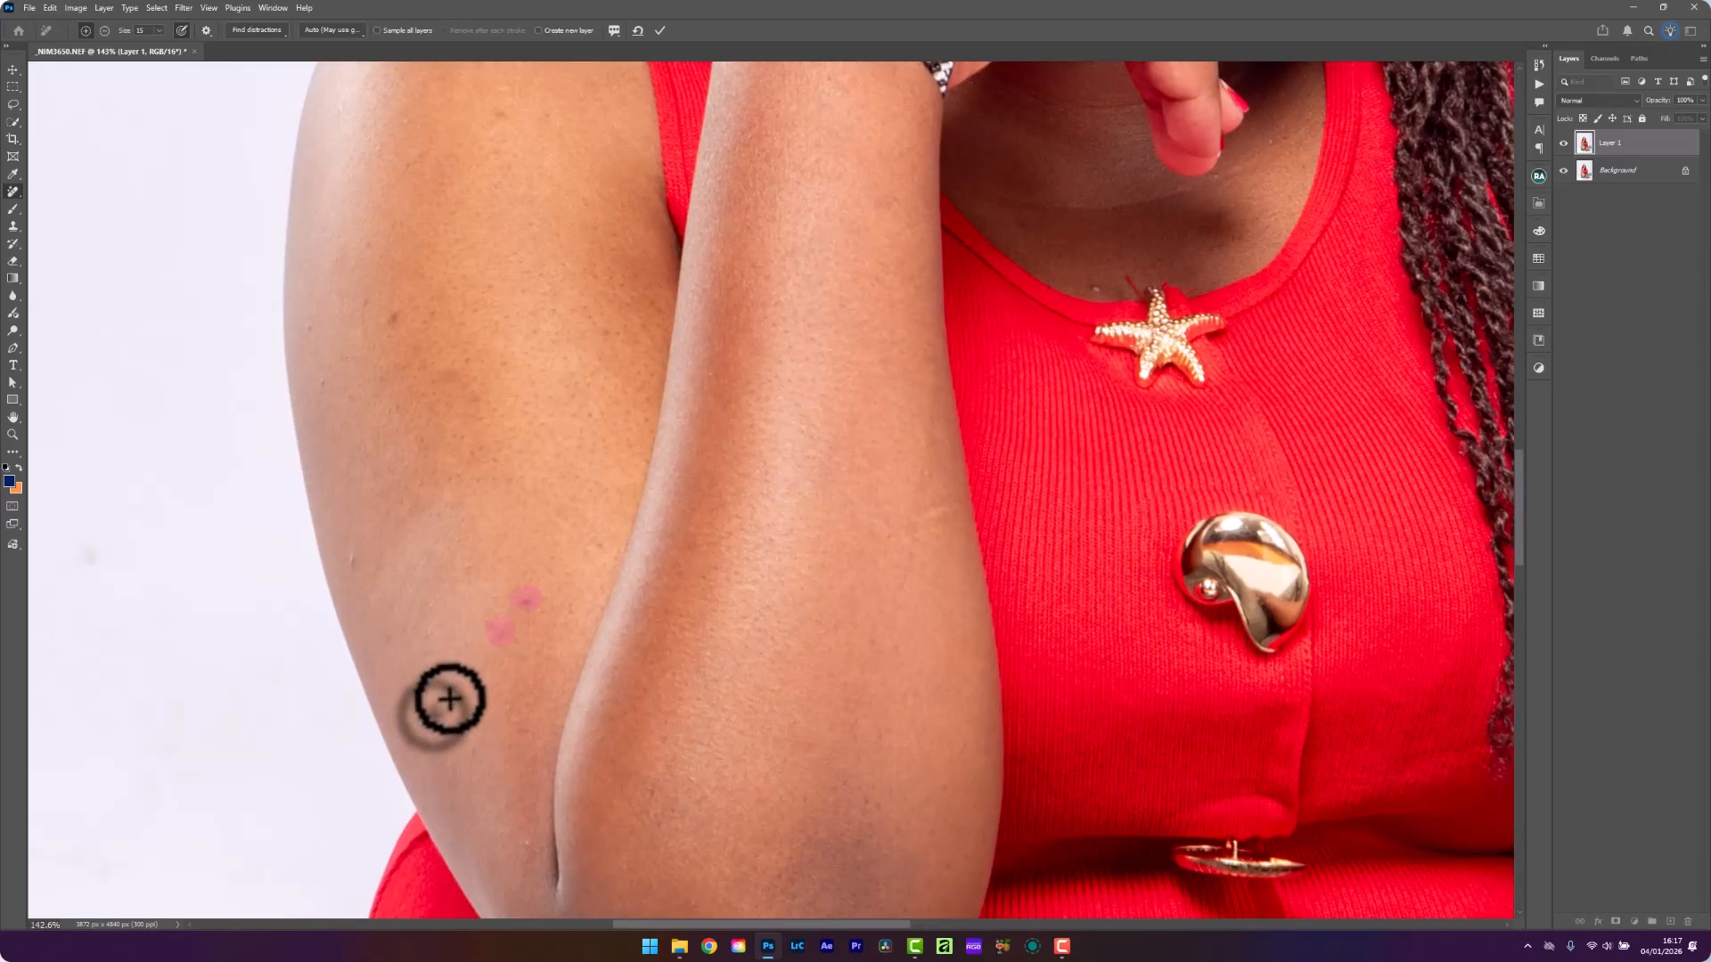
# Mark the remaining spots on the upper part and outer edge of the bent arm for removal with a slightly larger brush
pyautogui.scroll(-6, 691, 702)
pyautogui.scroll(6, 466, 466)
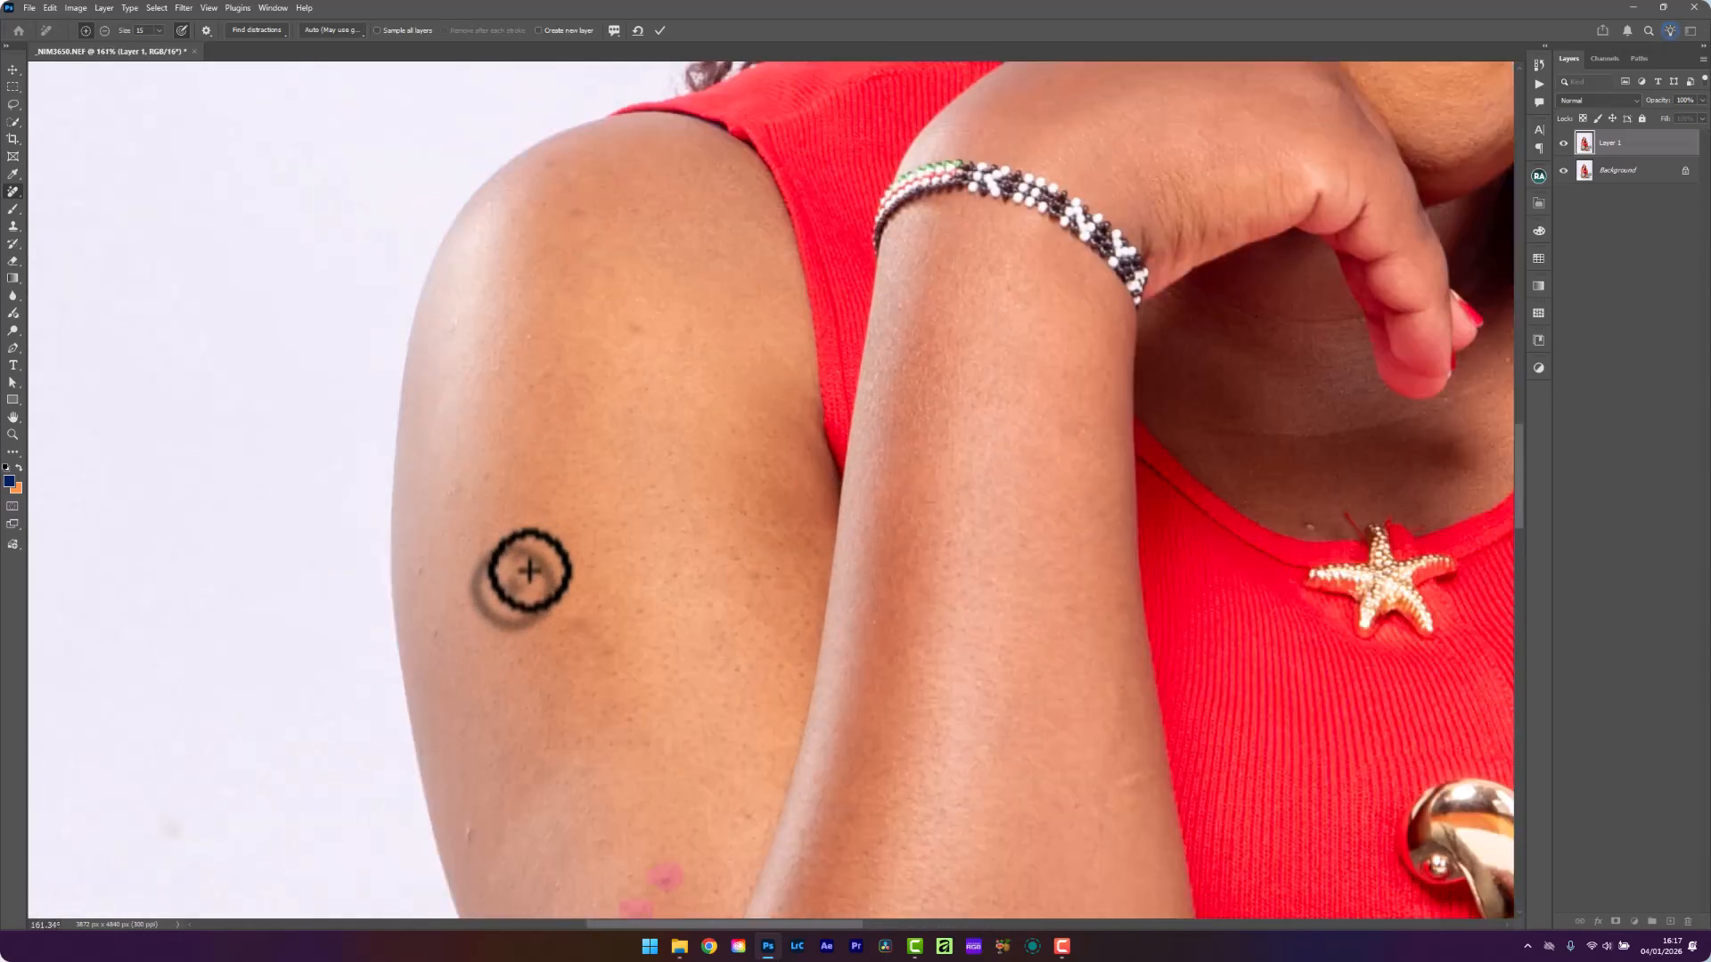
pyautogui.scroll(2, 529, 570)
pyautogui.press(']')
pyautogui.press(']')
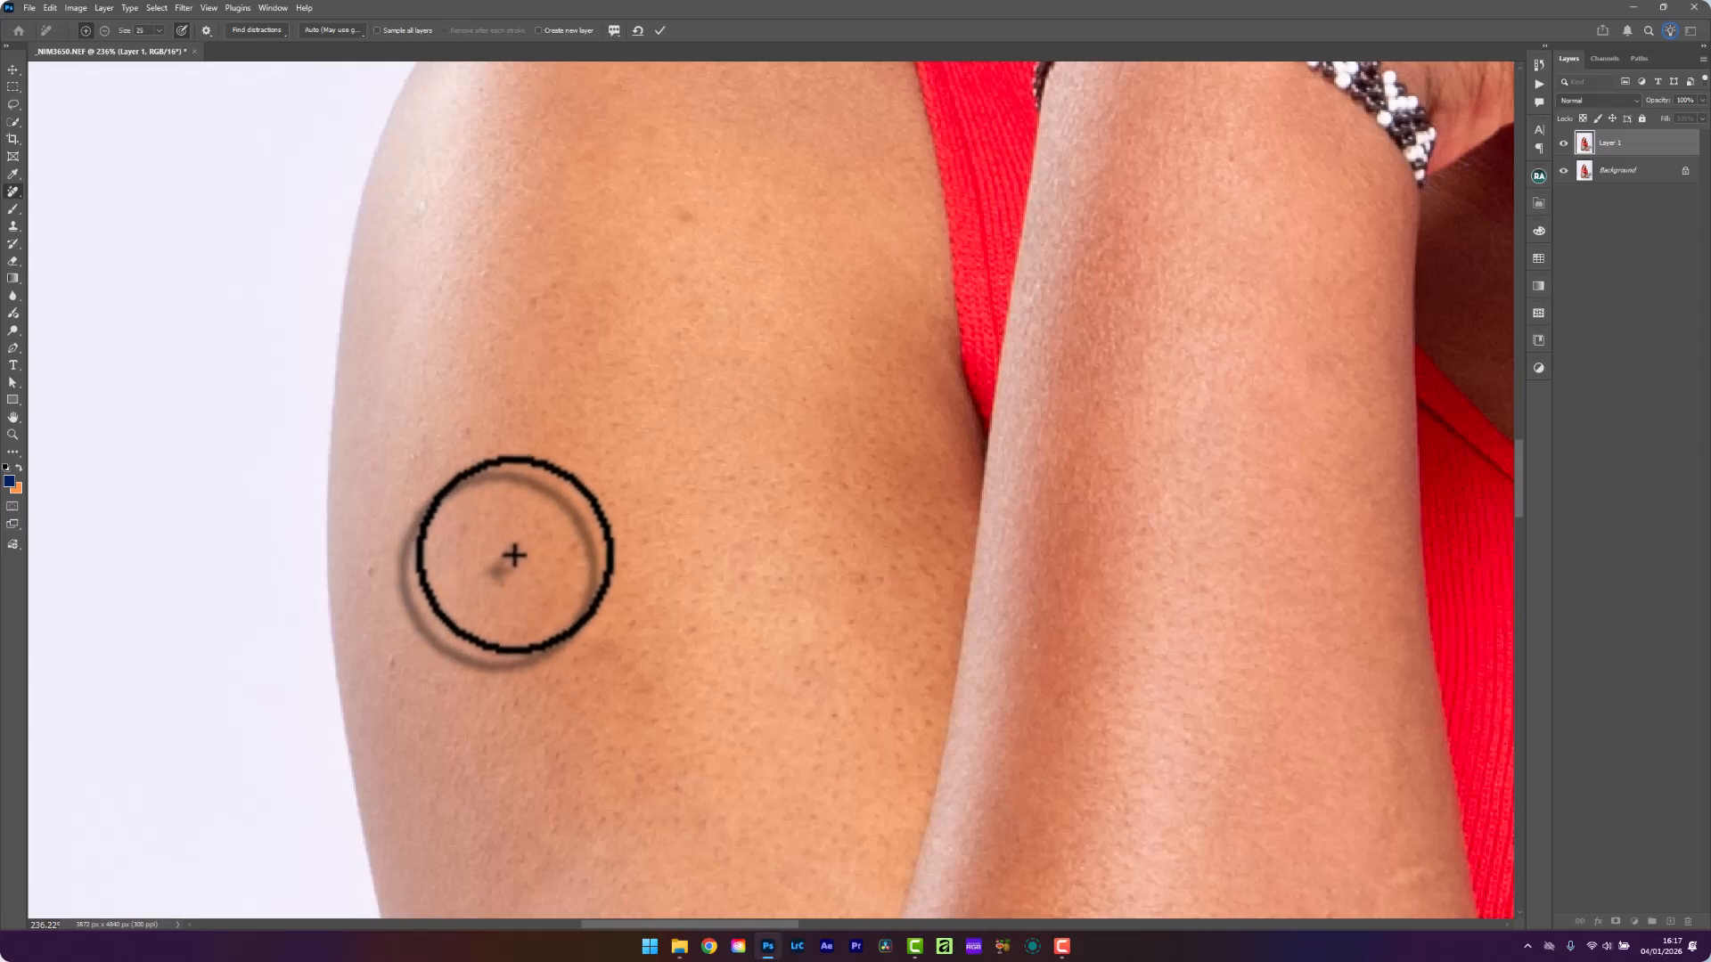
pyautogui.click(514, 556)
pyautogui.click(677, 218)
pyautogui.scroll(-3, 386, 496)
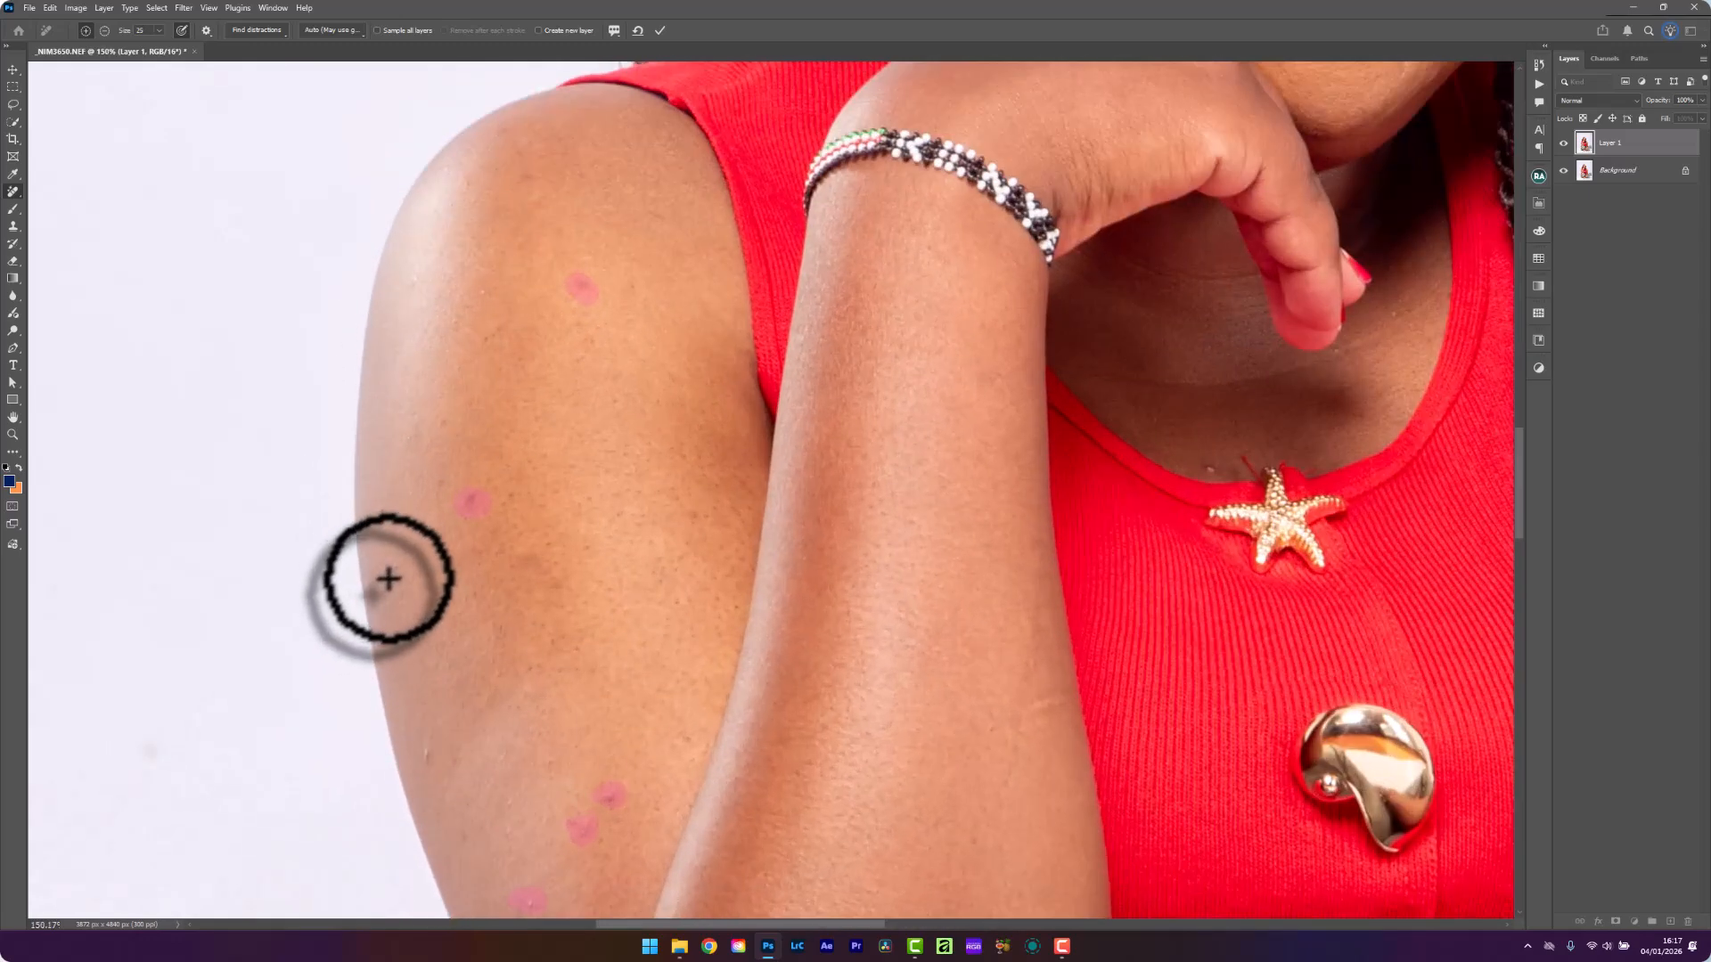
pyautogui.click(390, 575)
pyautogui.click(419, 752)
pyautogui.scroll(-4, 405, 686)
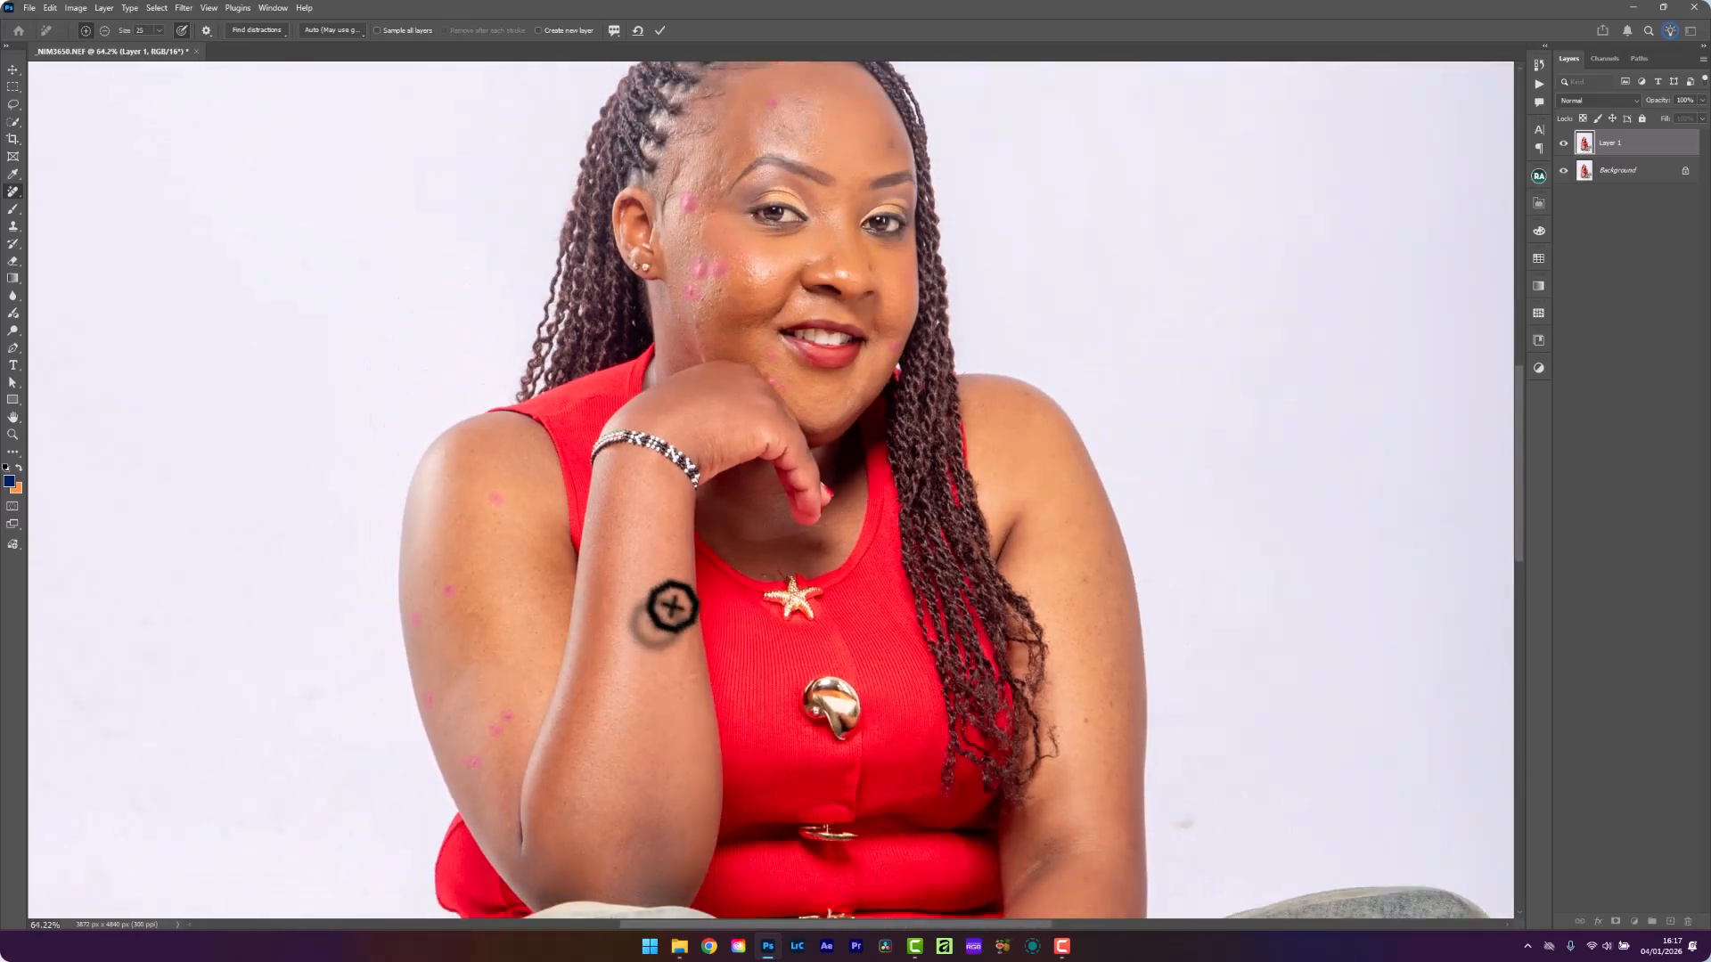
# Look over the remaining skin on the arms and face, and apply the removal to all marked blemishes
pyautogui.scroll(-1, 673, 606)
pyautogui.scroll(3, 954, 699)
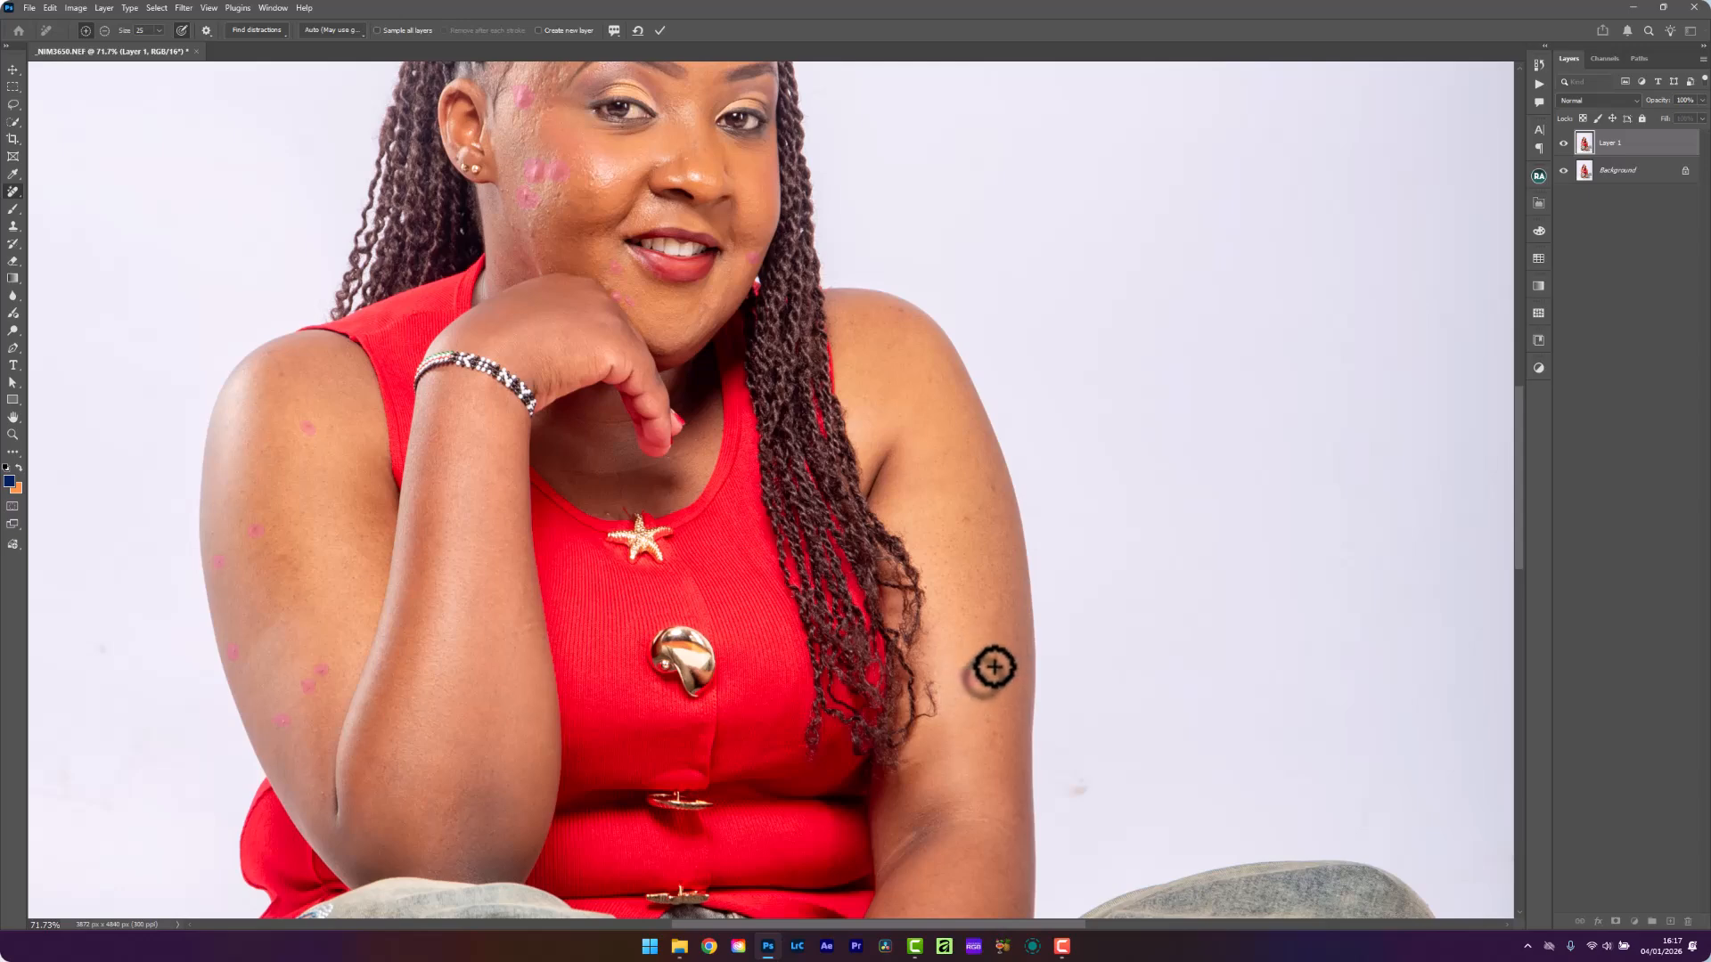
pyautogui.scroll(3, 882, 419)
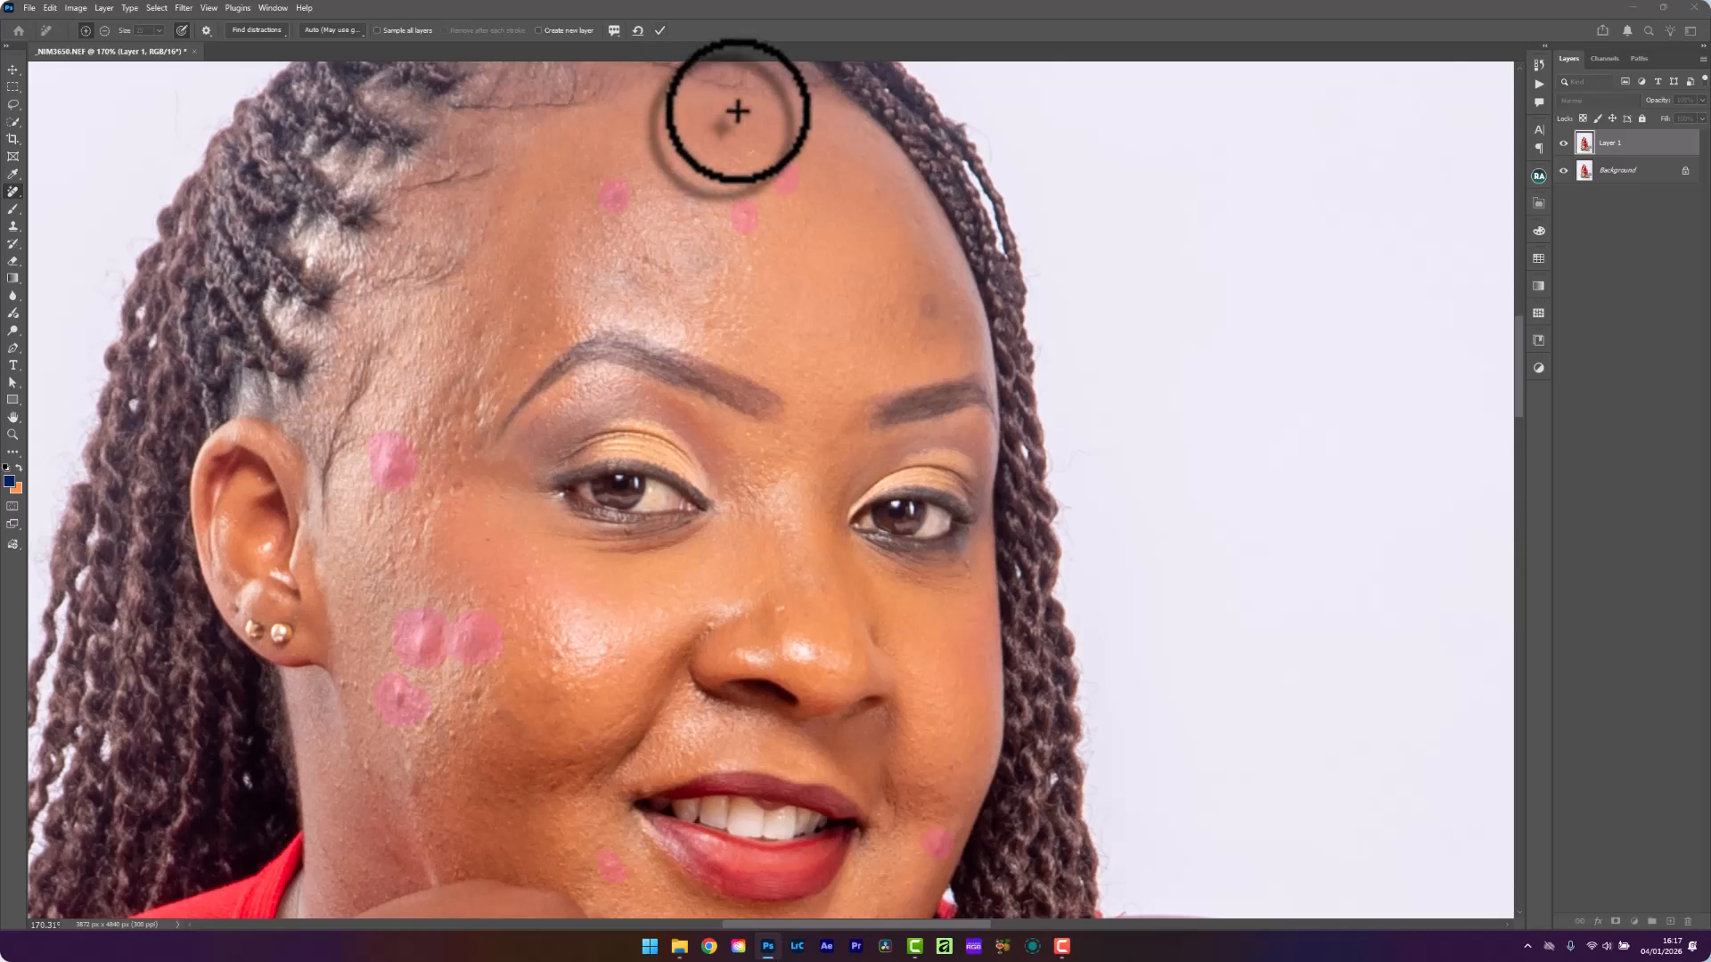
pyautogui.press('Return')
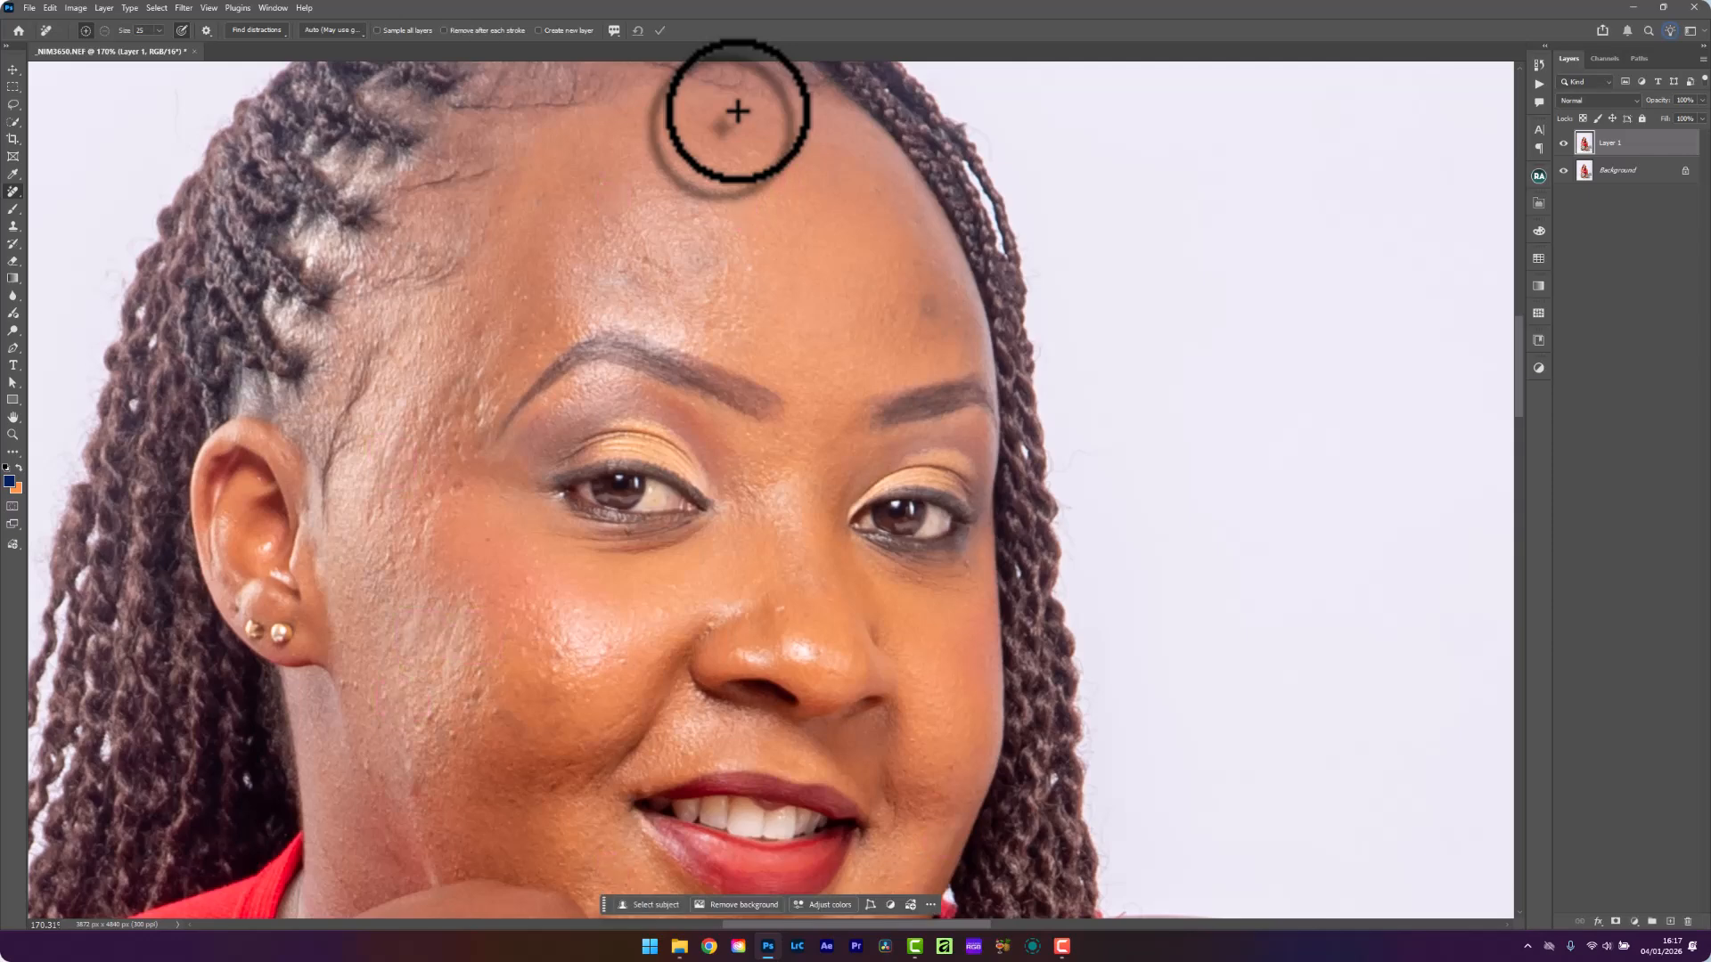
pyautogui.hotkey('ctrl', '0')
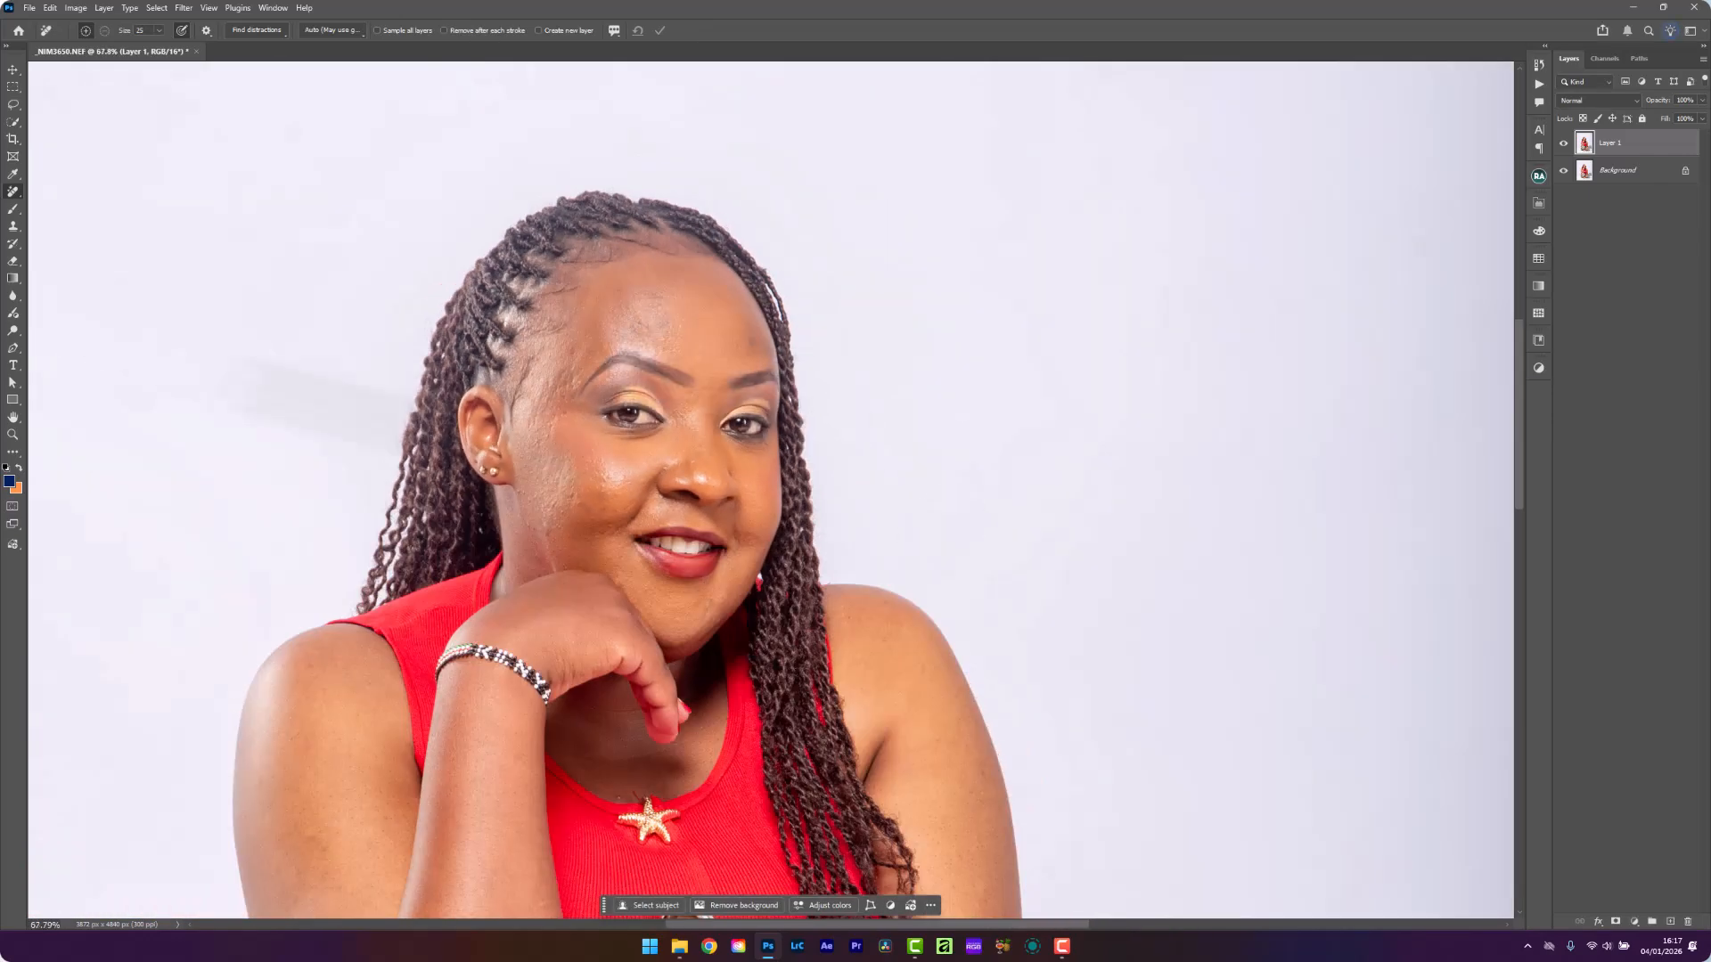
# Flatten the retouched layer and the background into a single layer
pyautogui.click(13, 69)
pyautogui.hotkey('ctrl', '0')
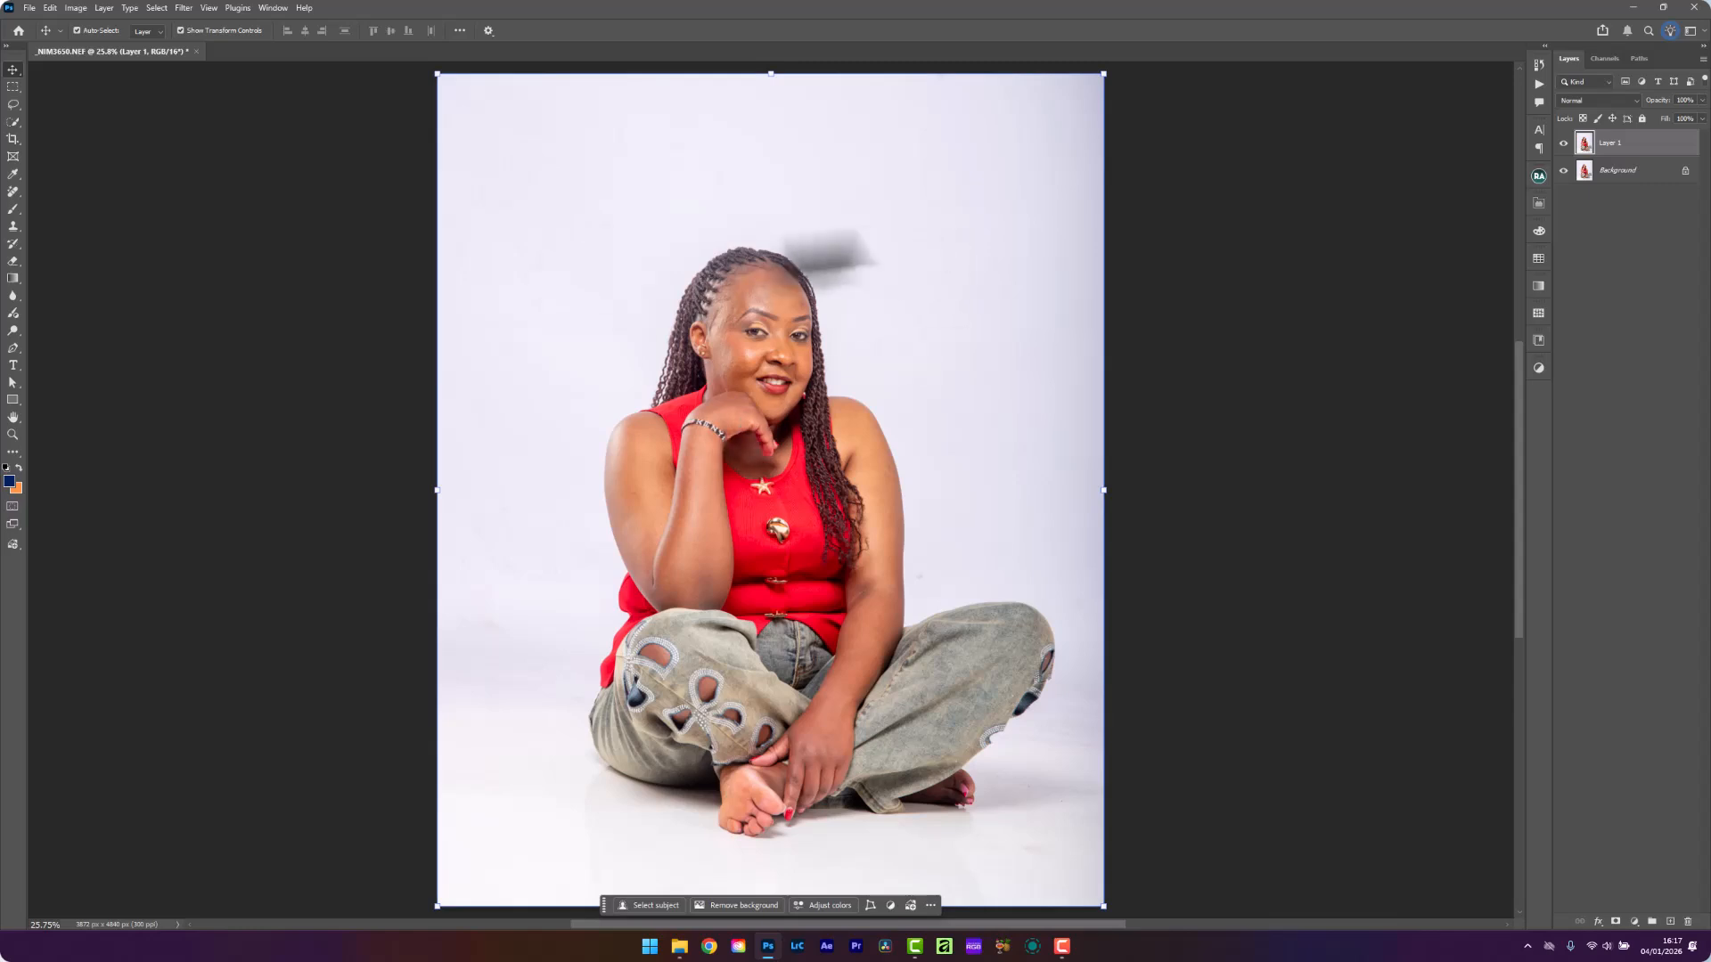
pyautogui.rightClick(1669, 144)
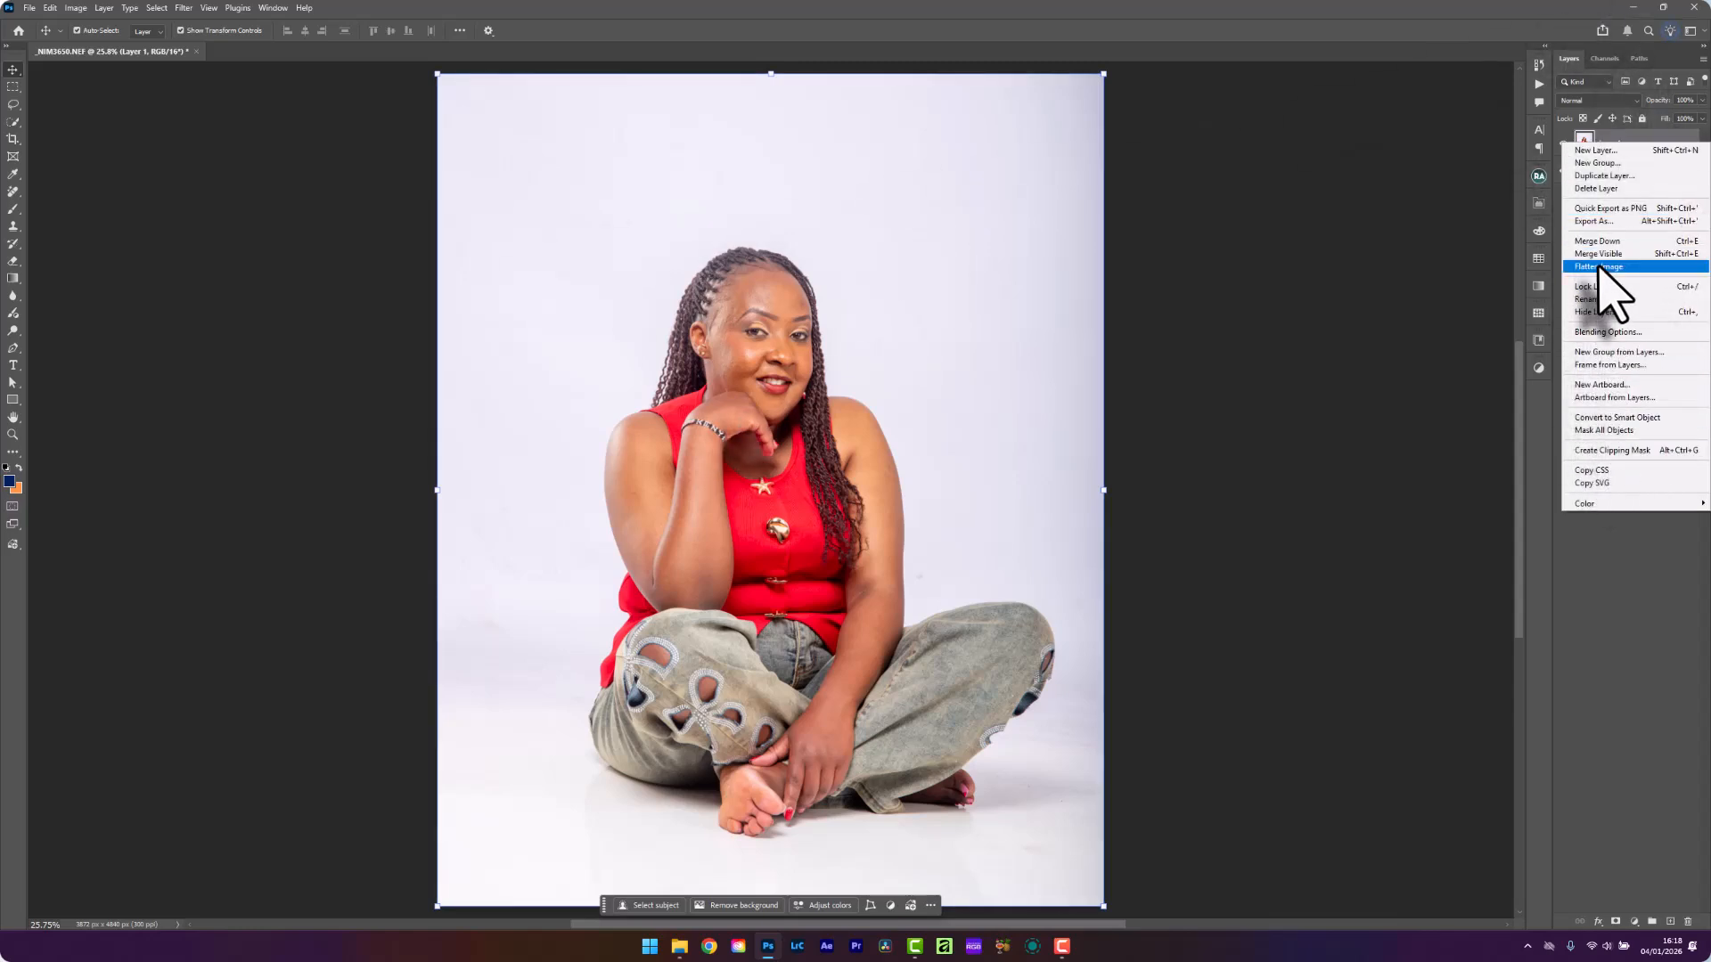
pyautogui.click(1481, 212)
pyautogui.rightClick(1679, 150)
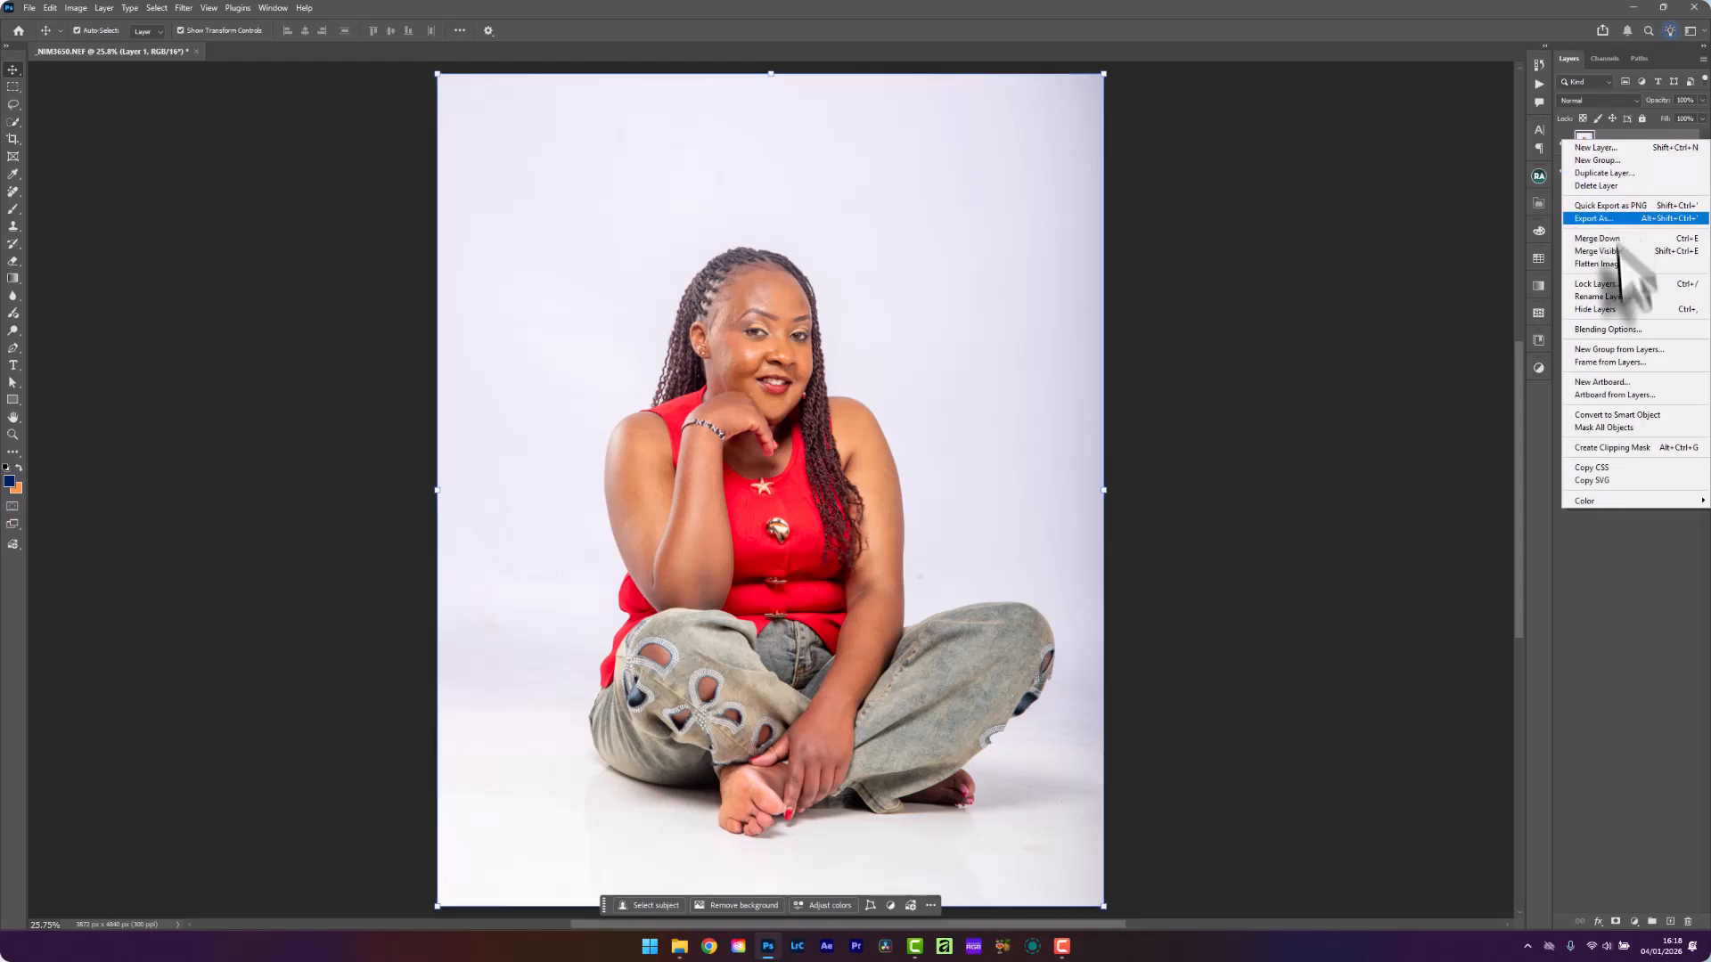
pyautogui.click(1617, 264)
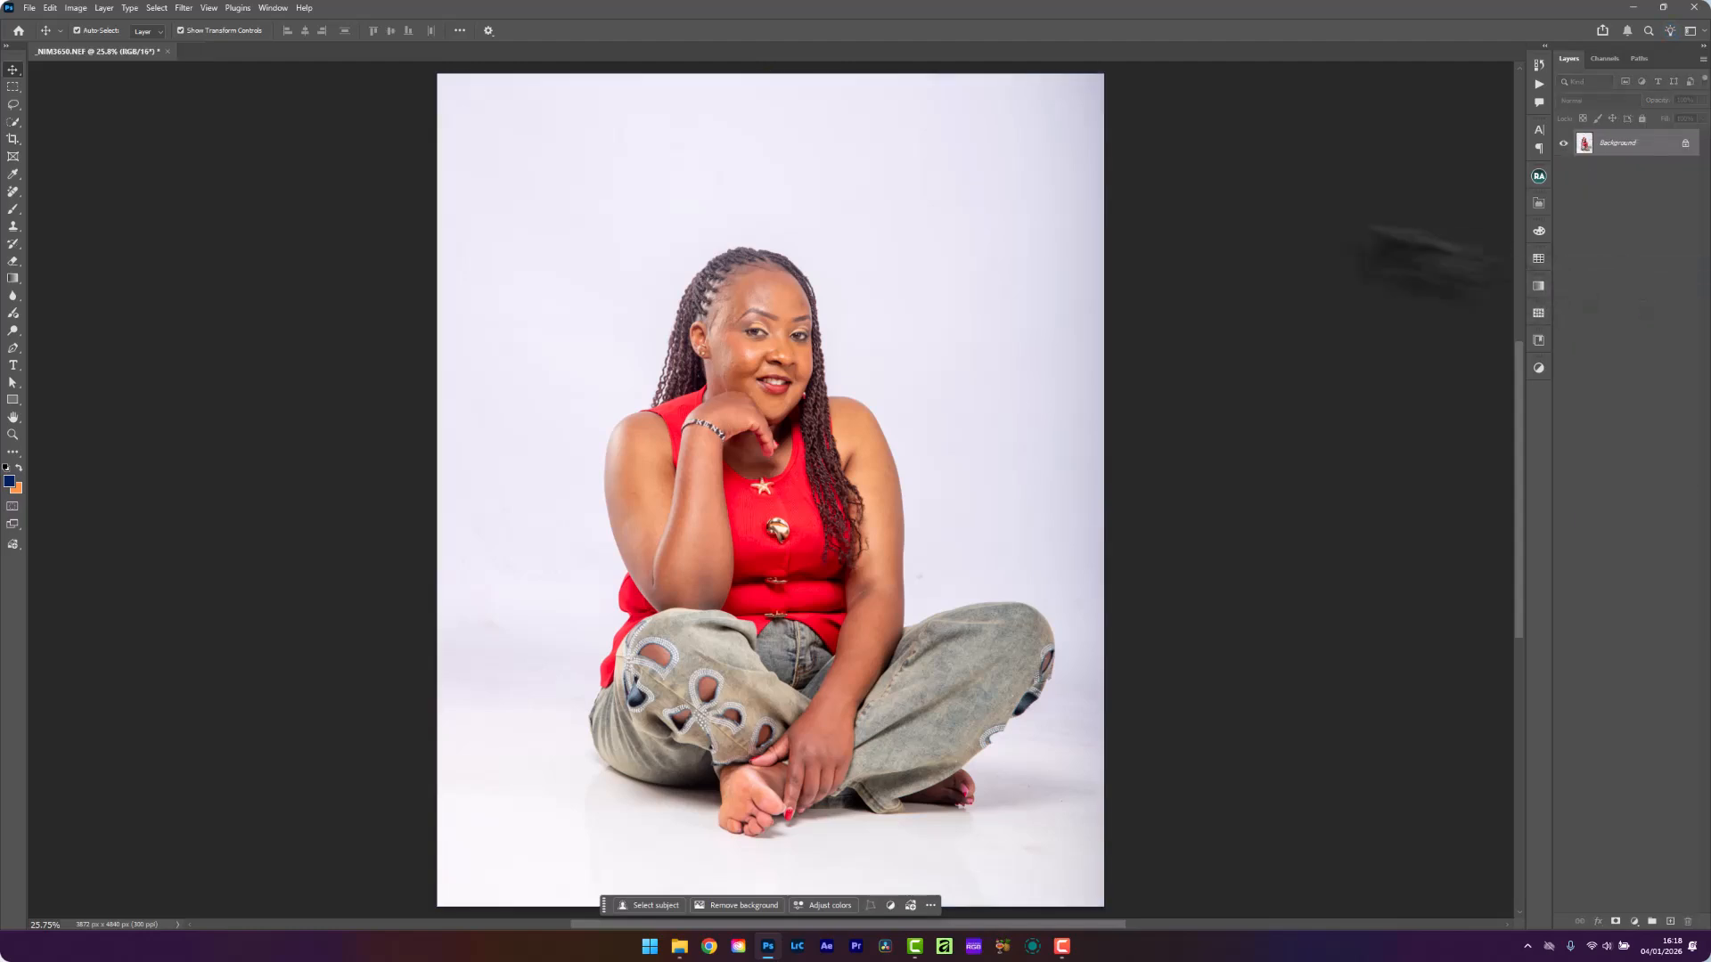
# Run the Beauty Retouch custom frequency separation, accepting a High Pass radius of 1.2 pixels and the offered Gaussian Blur radius
pyautogui.click(1539, 177)
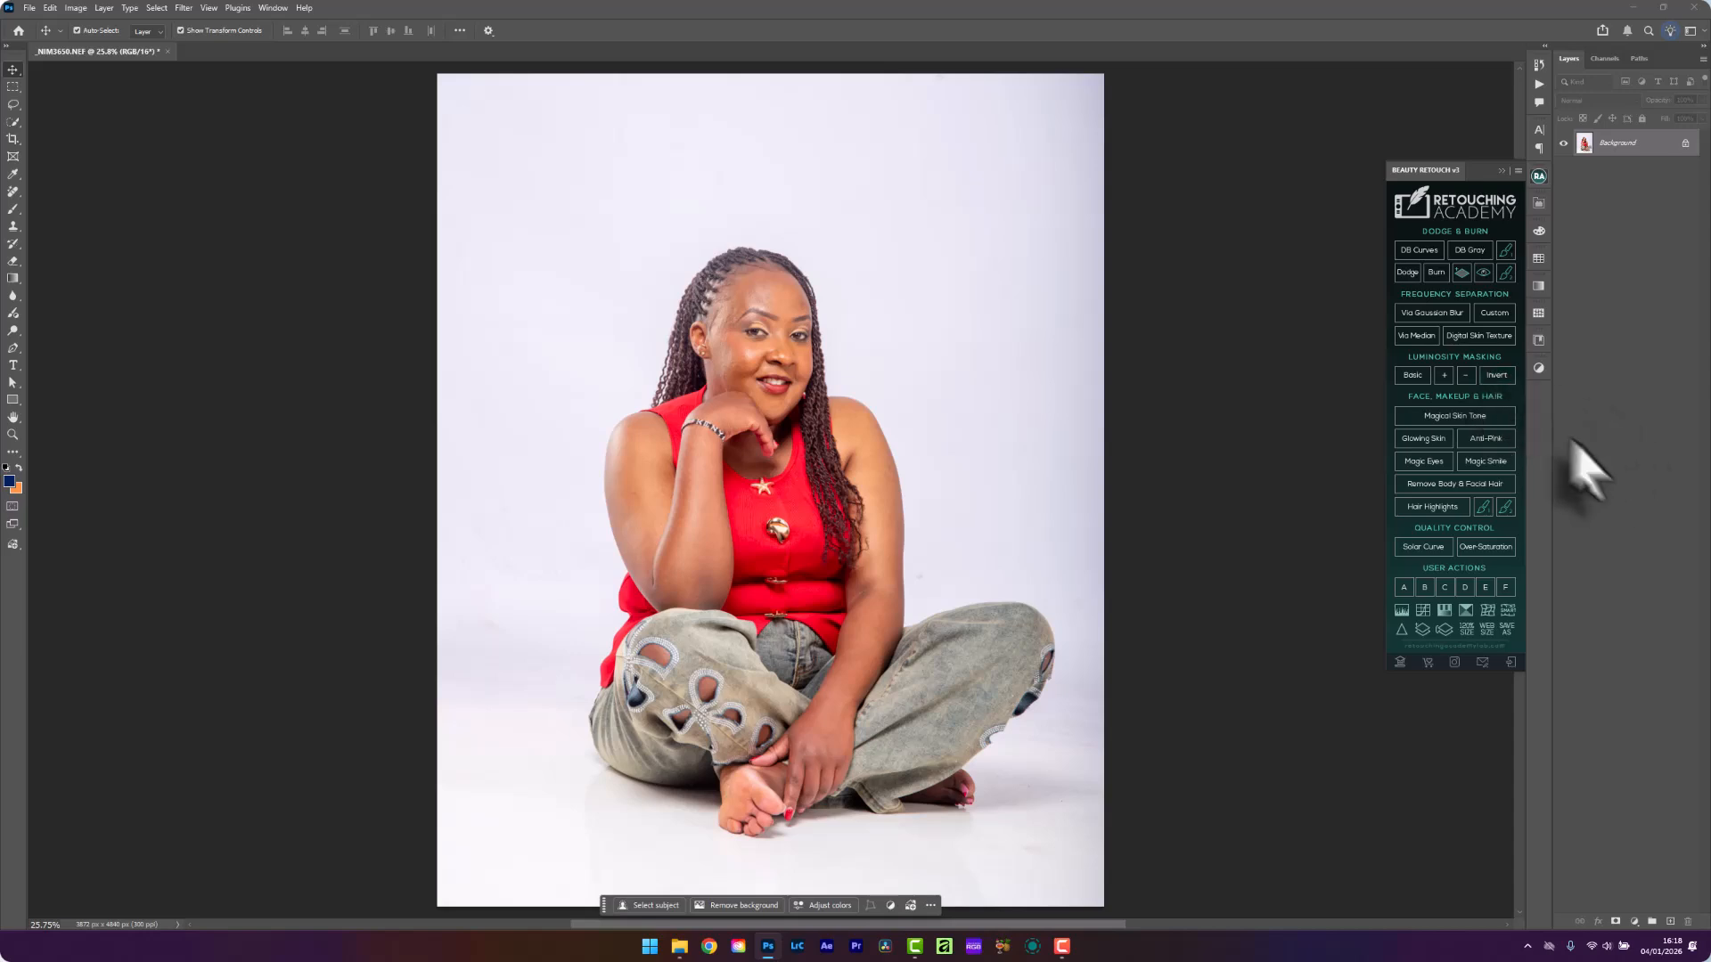
pyautogui.click(1497, 314)
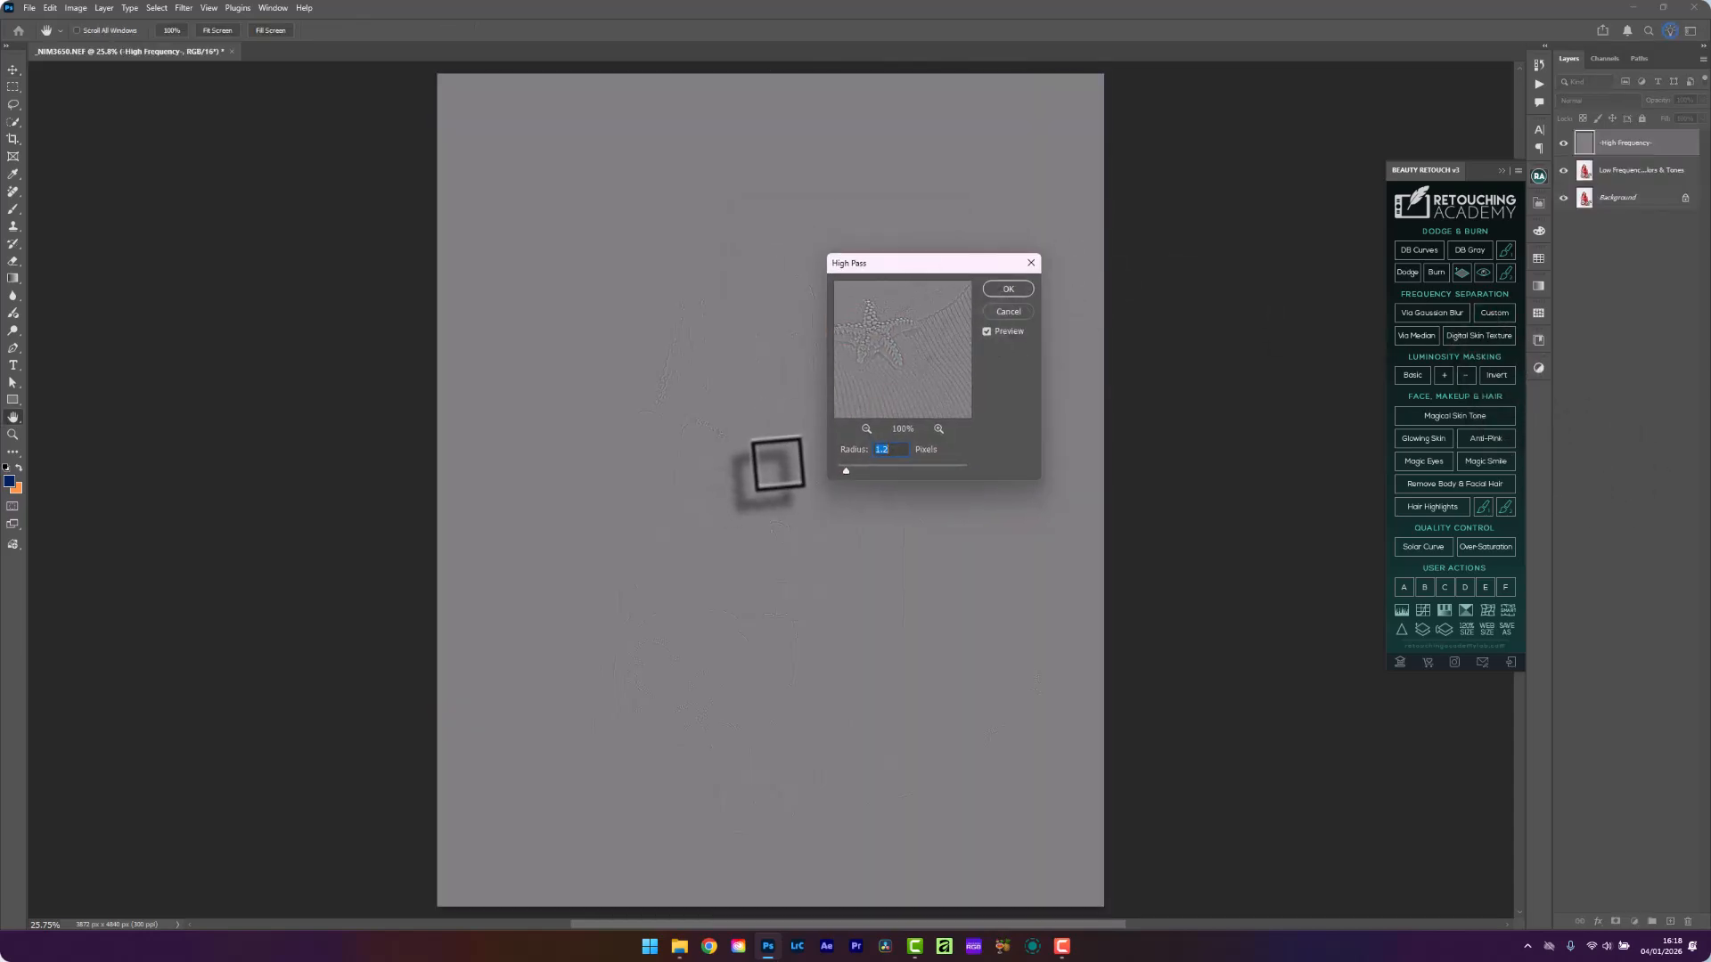
pyautogui.click(1008, 289)
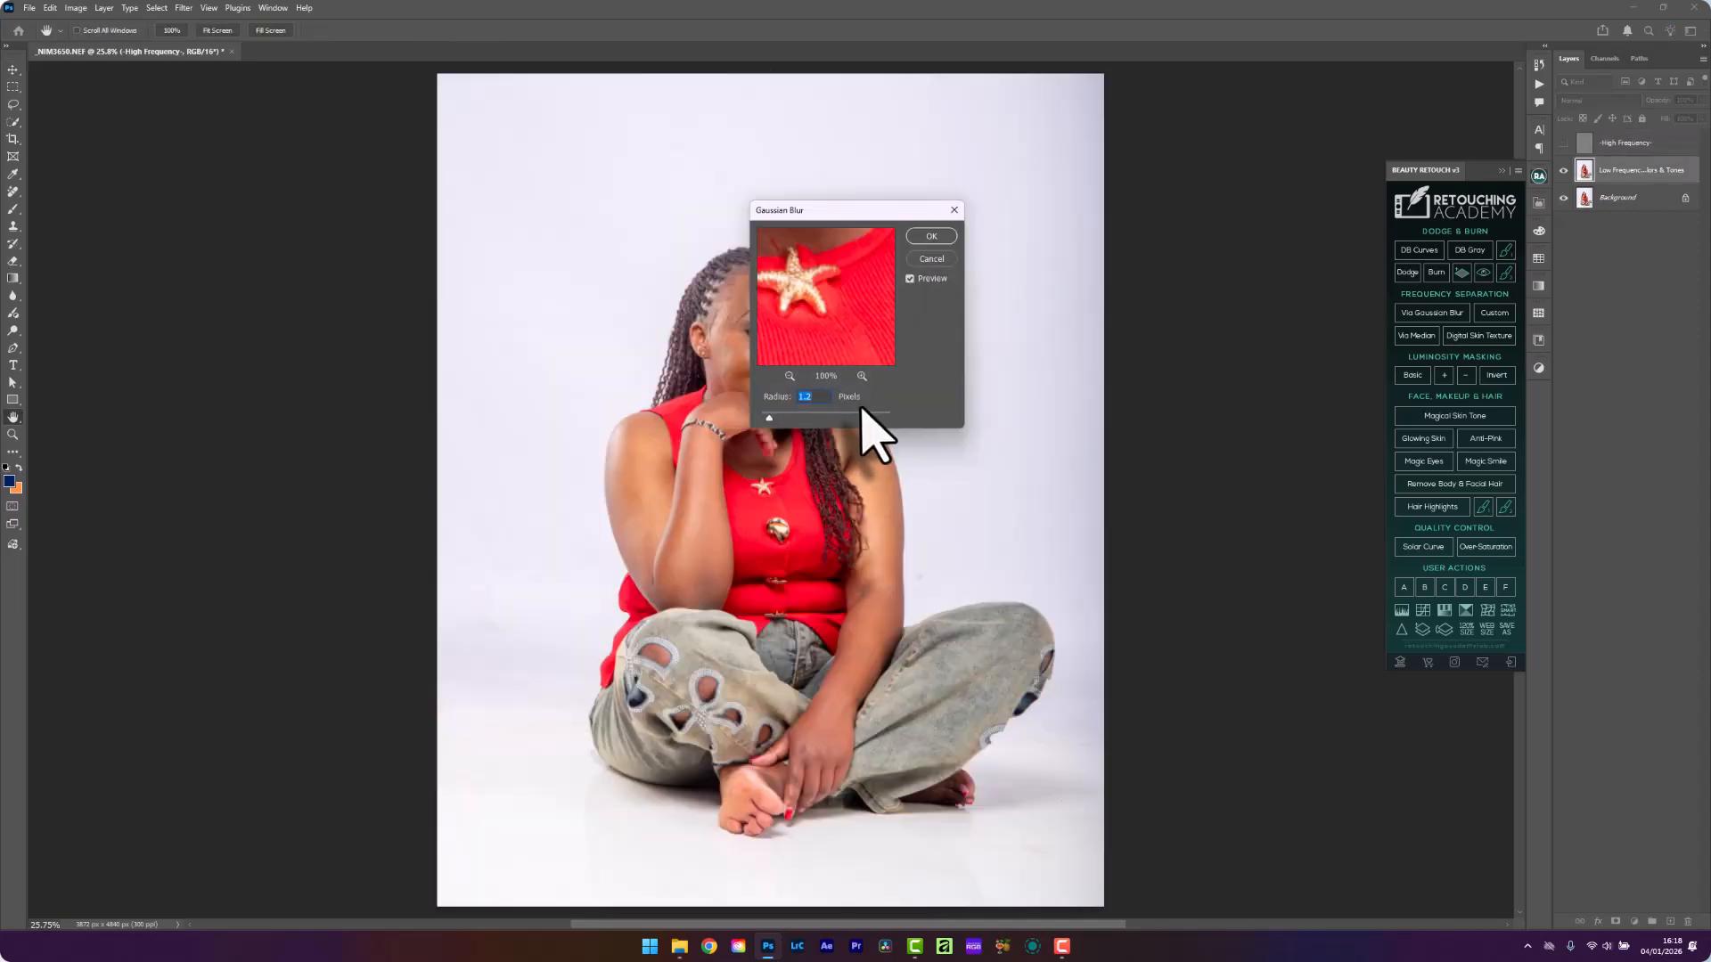
pyautogui.click(924, 238)
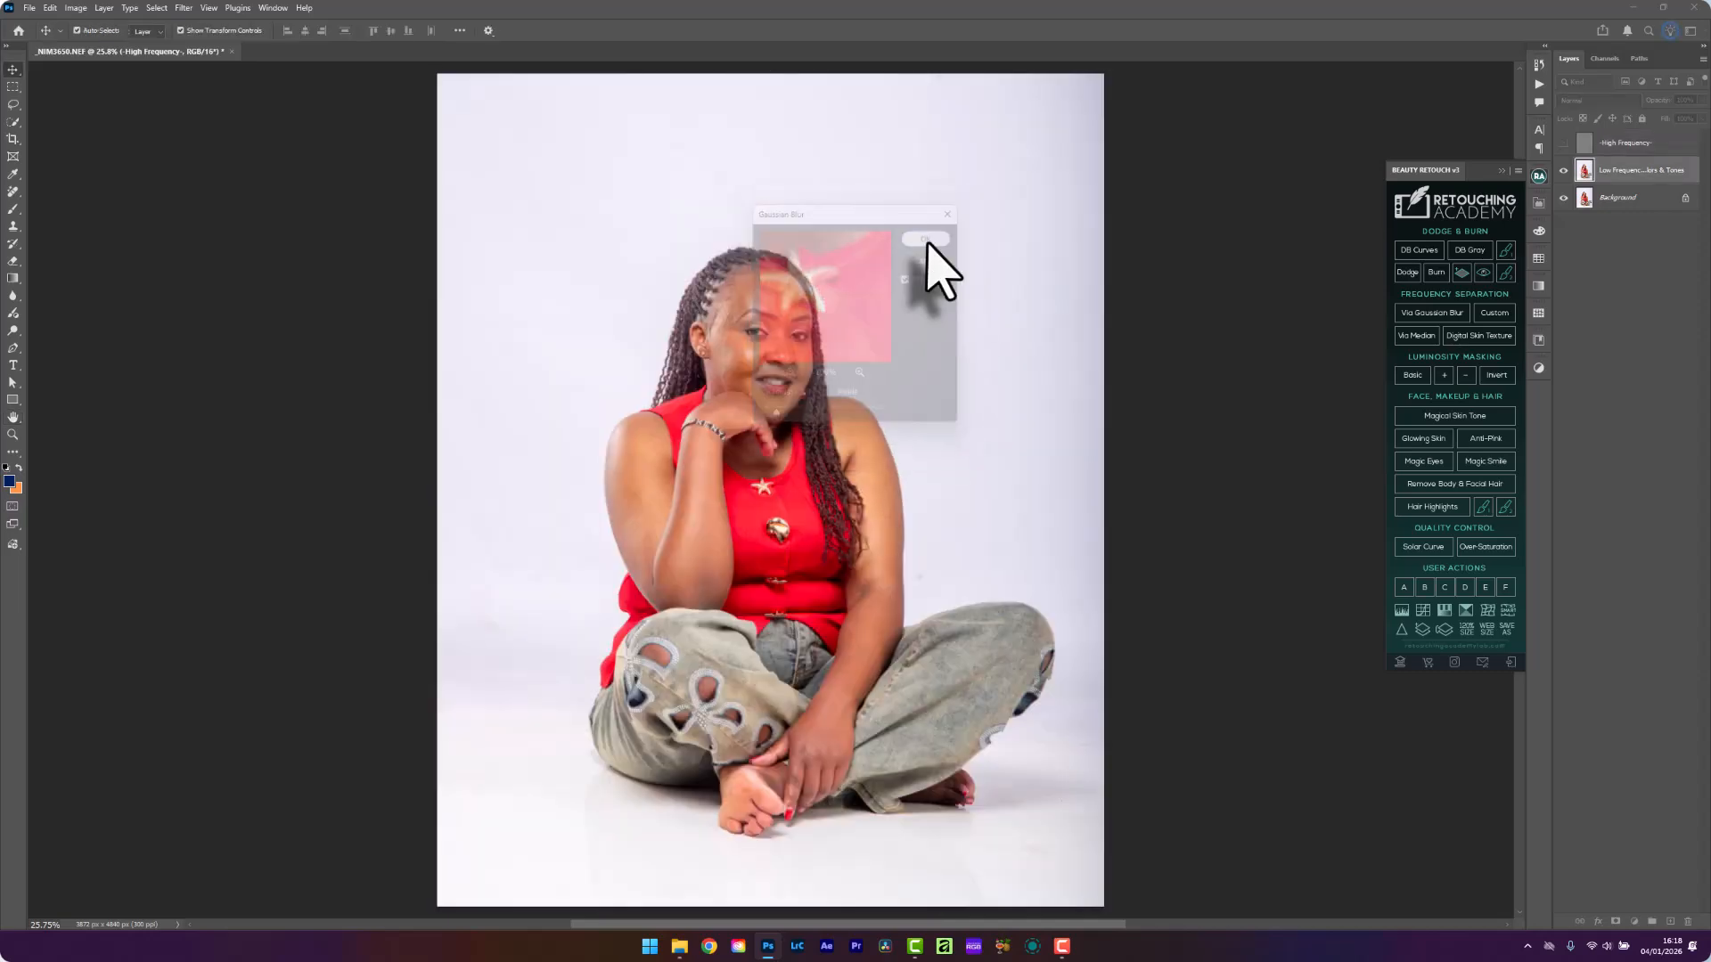
pyautogui.click(1502, 171)
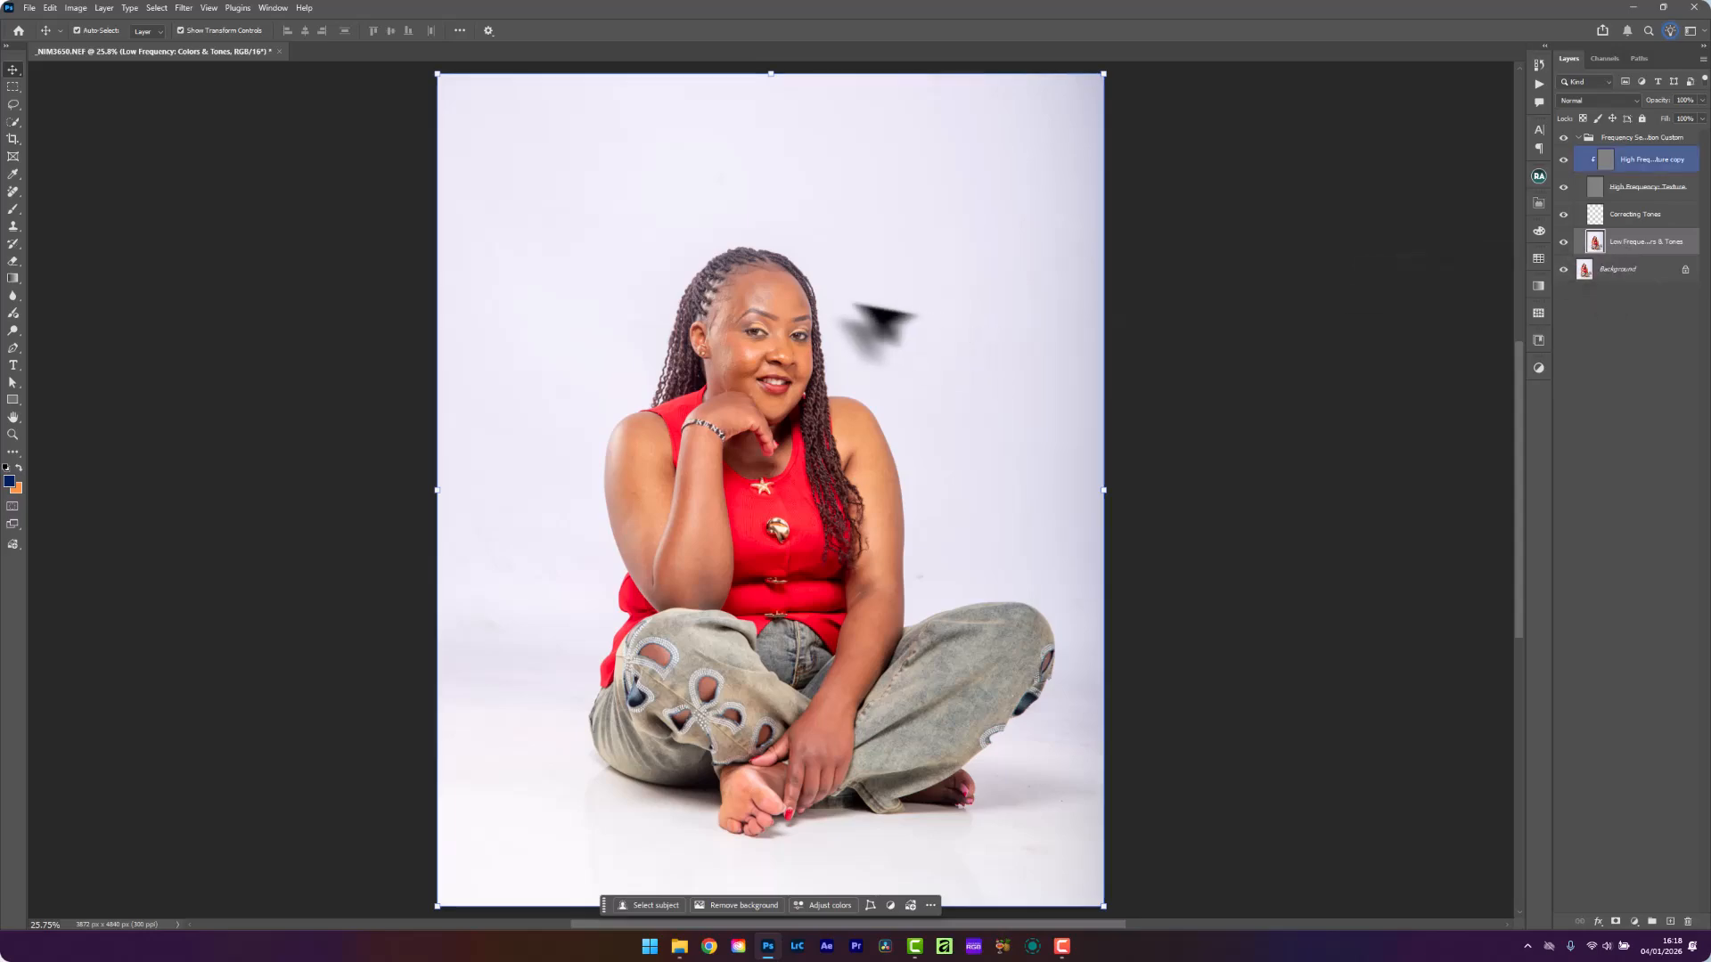
# Blend the uneven tones across the central forehead with the Mixer Brush on the low-frequency layer, keeping the texture layers hidden
pyautogui.scroll(6, 758, 307)
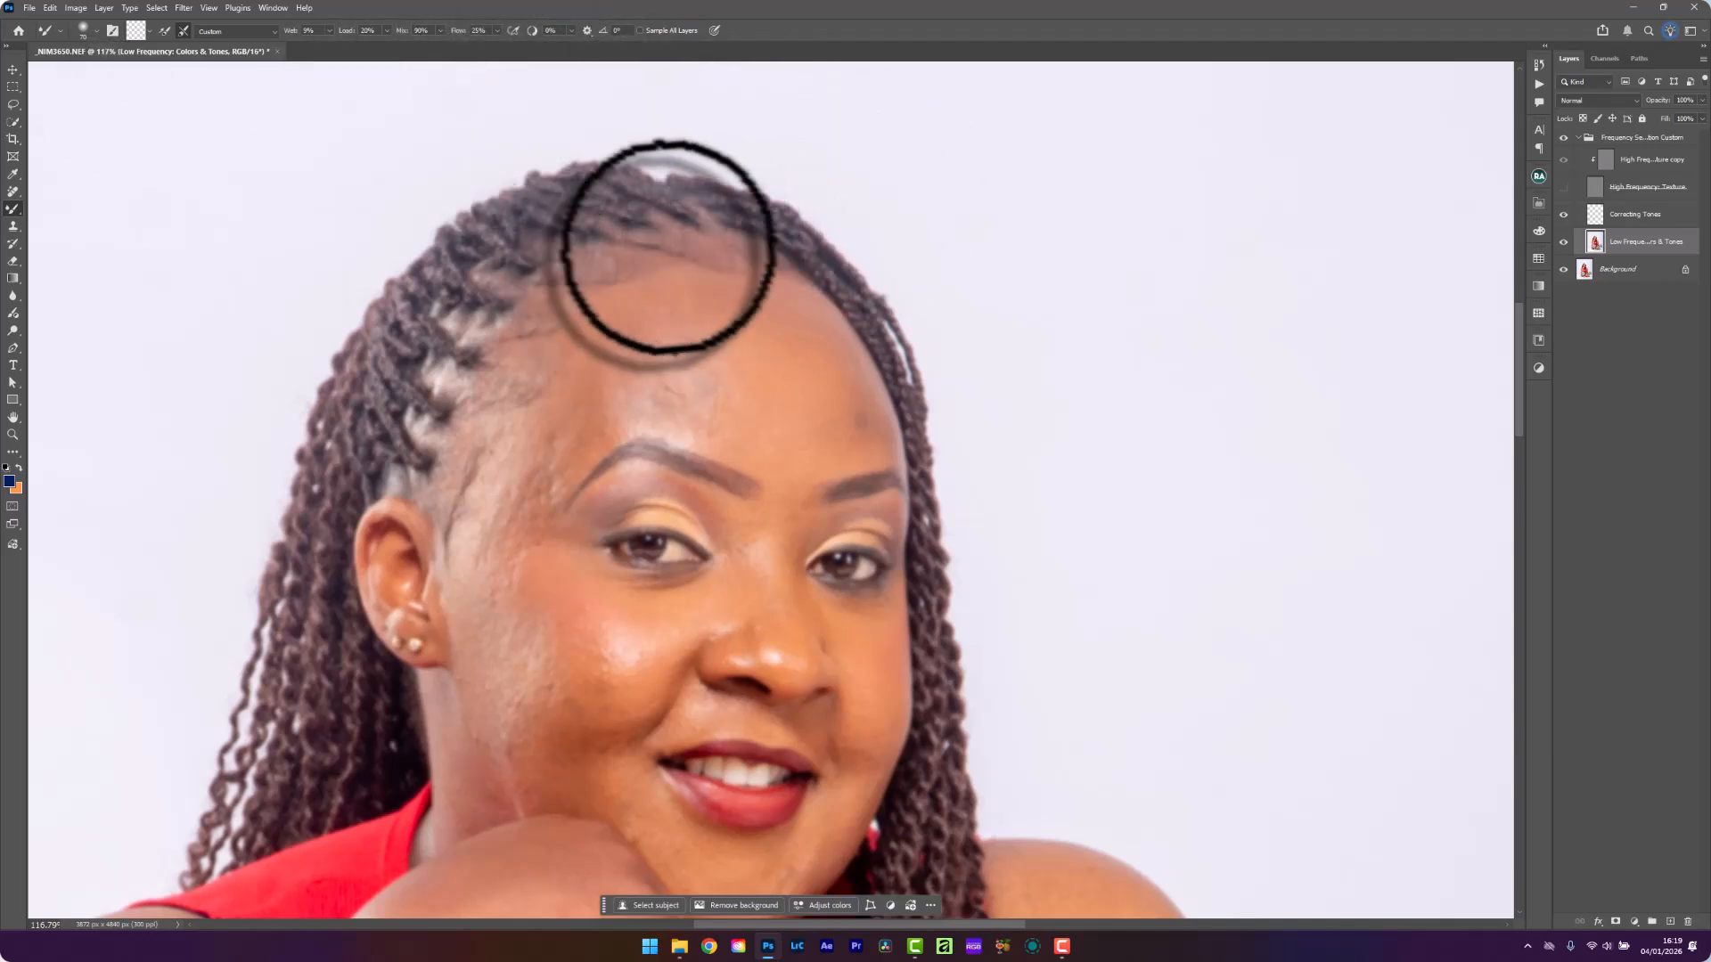
pyautogui.scroll(3, 669, 246)
pyautogui.moveTo(668, 246); pyautogui.dragTo(706, 336)
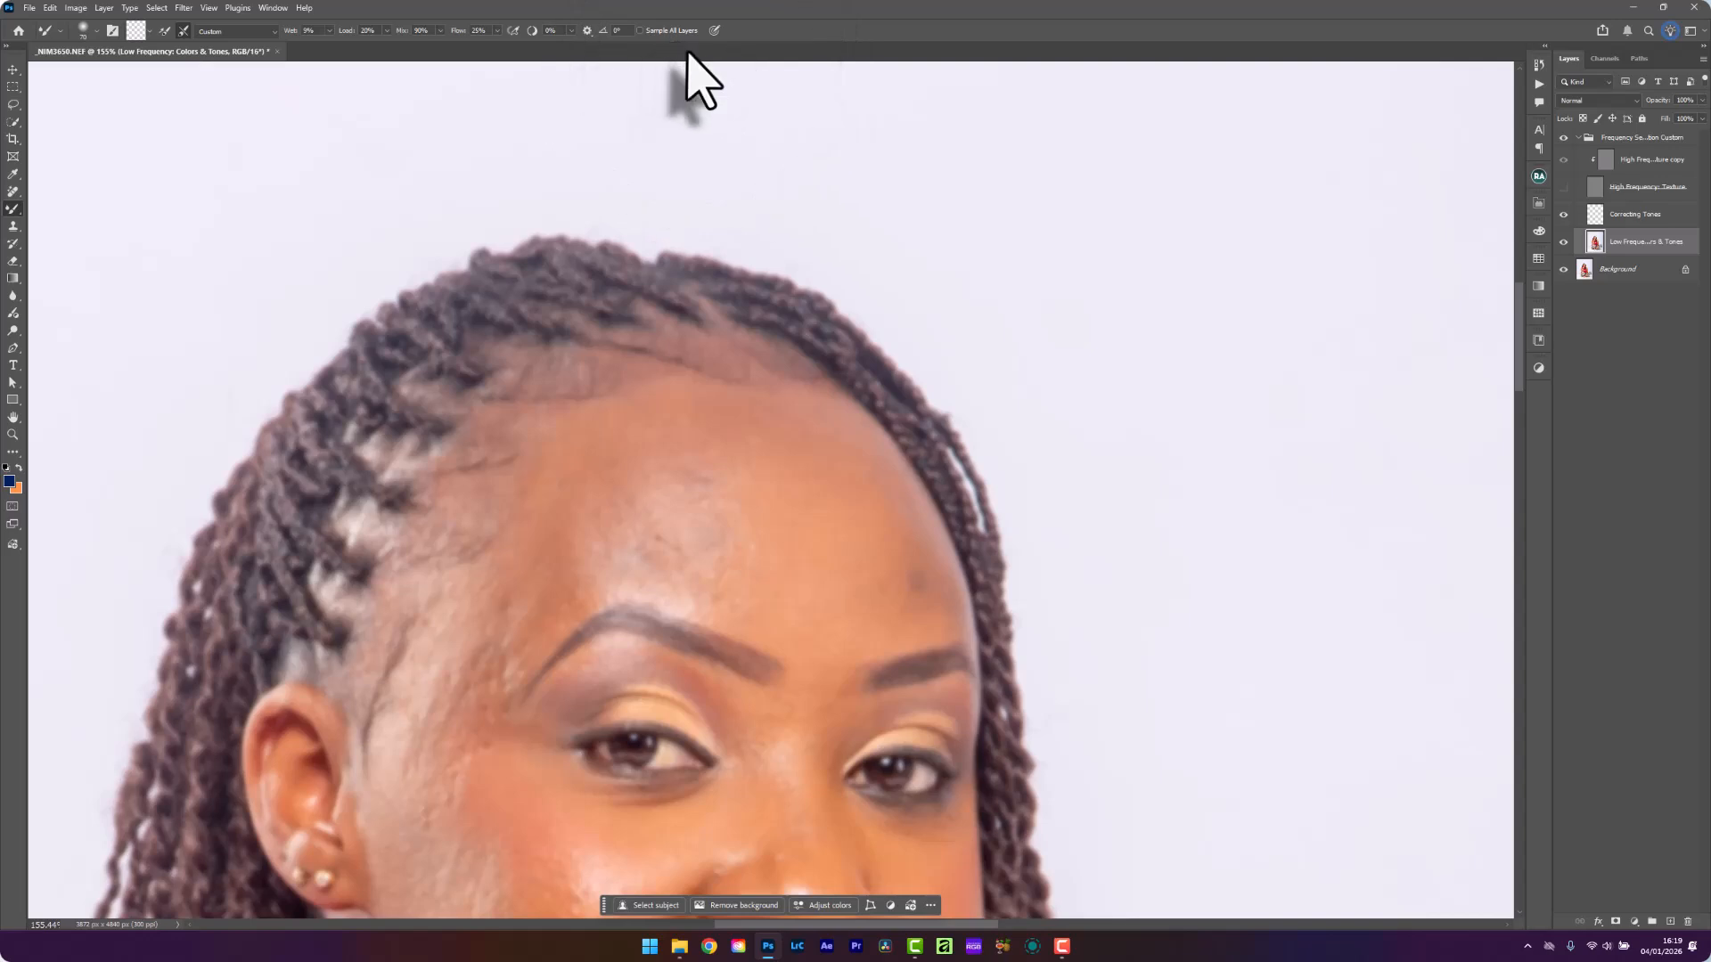
pyautogui.scroll(2, 656, 511)
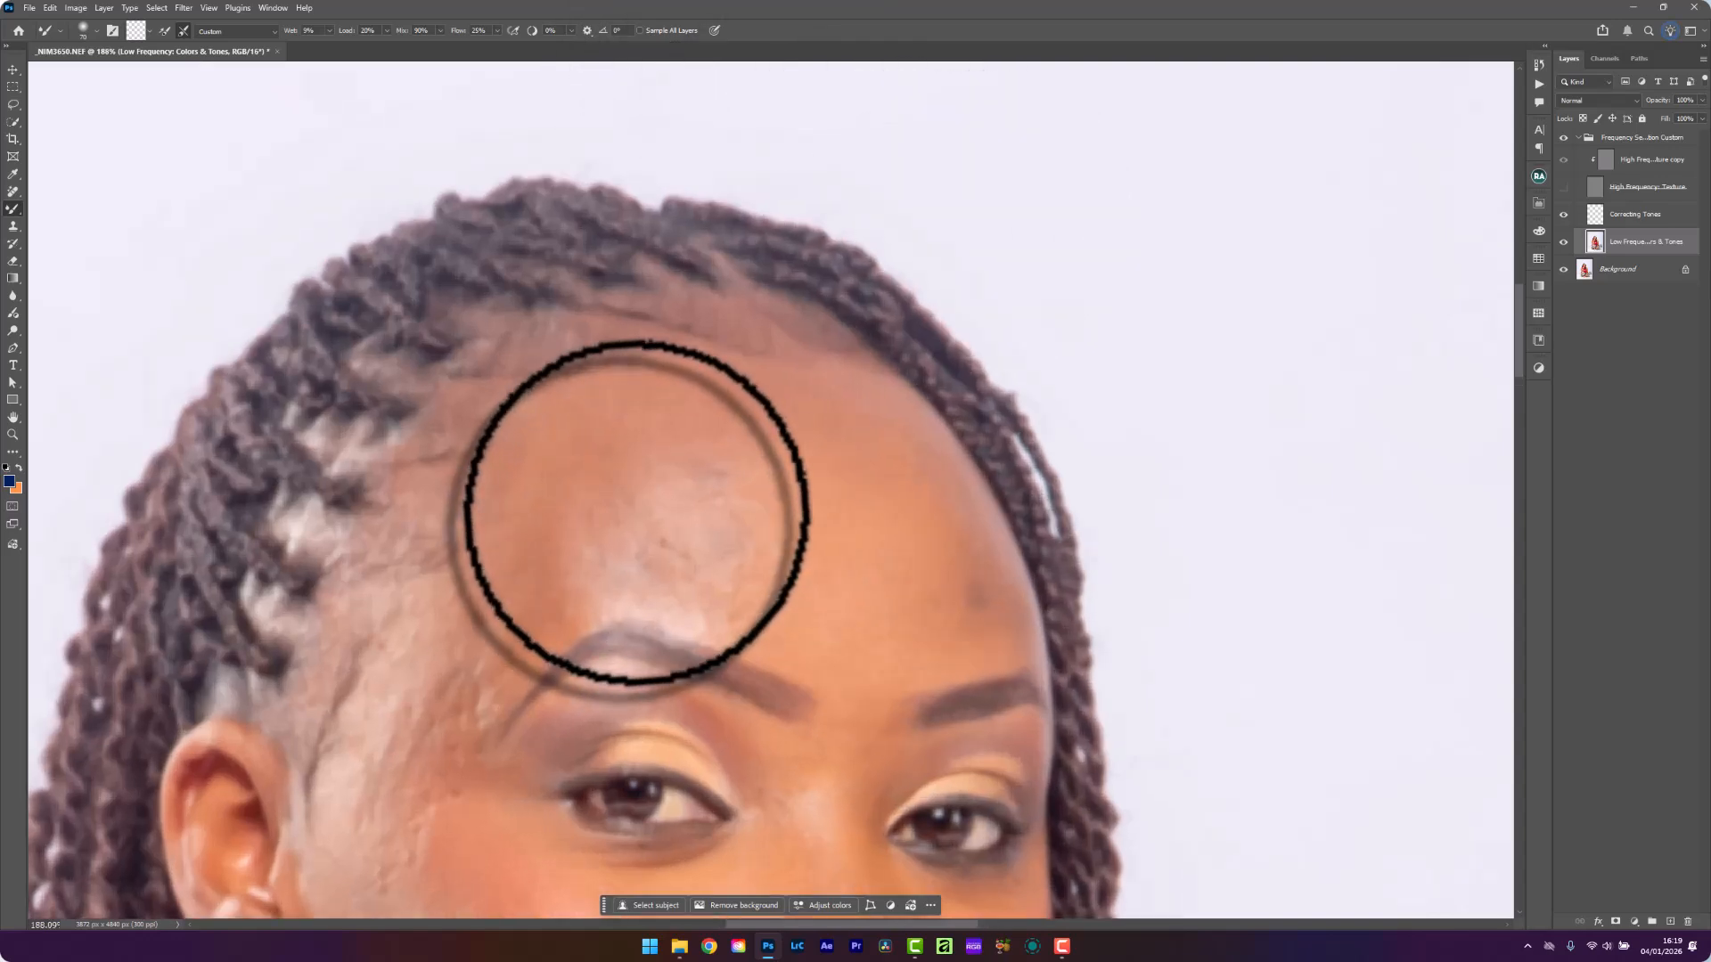
pyautogui.moveTo(649, 558); pyautogui.dragTo(588, 465)
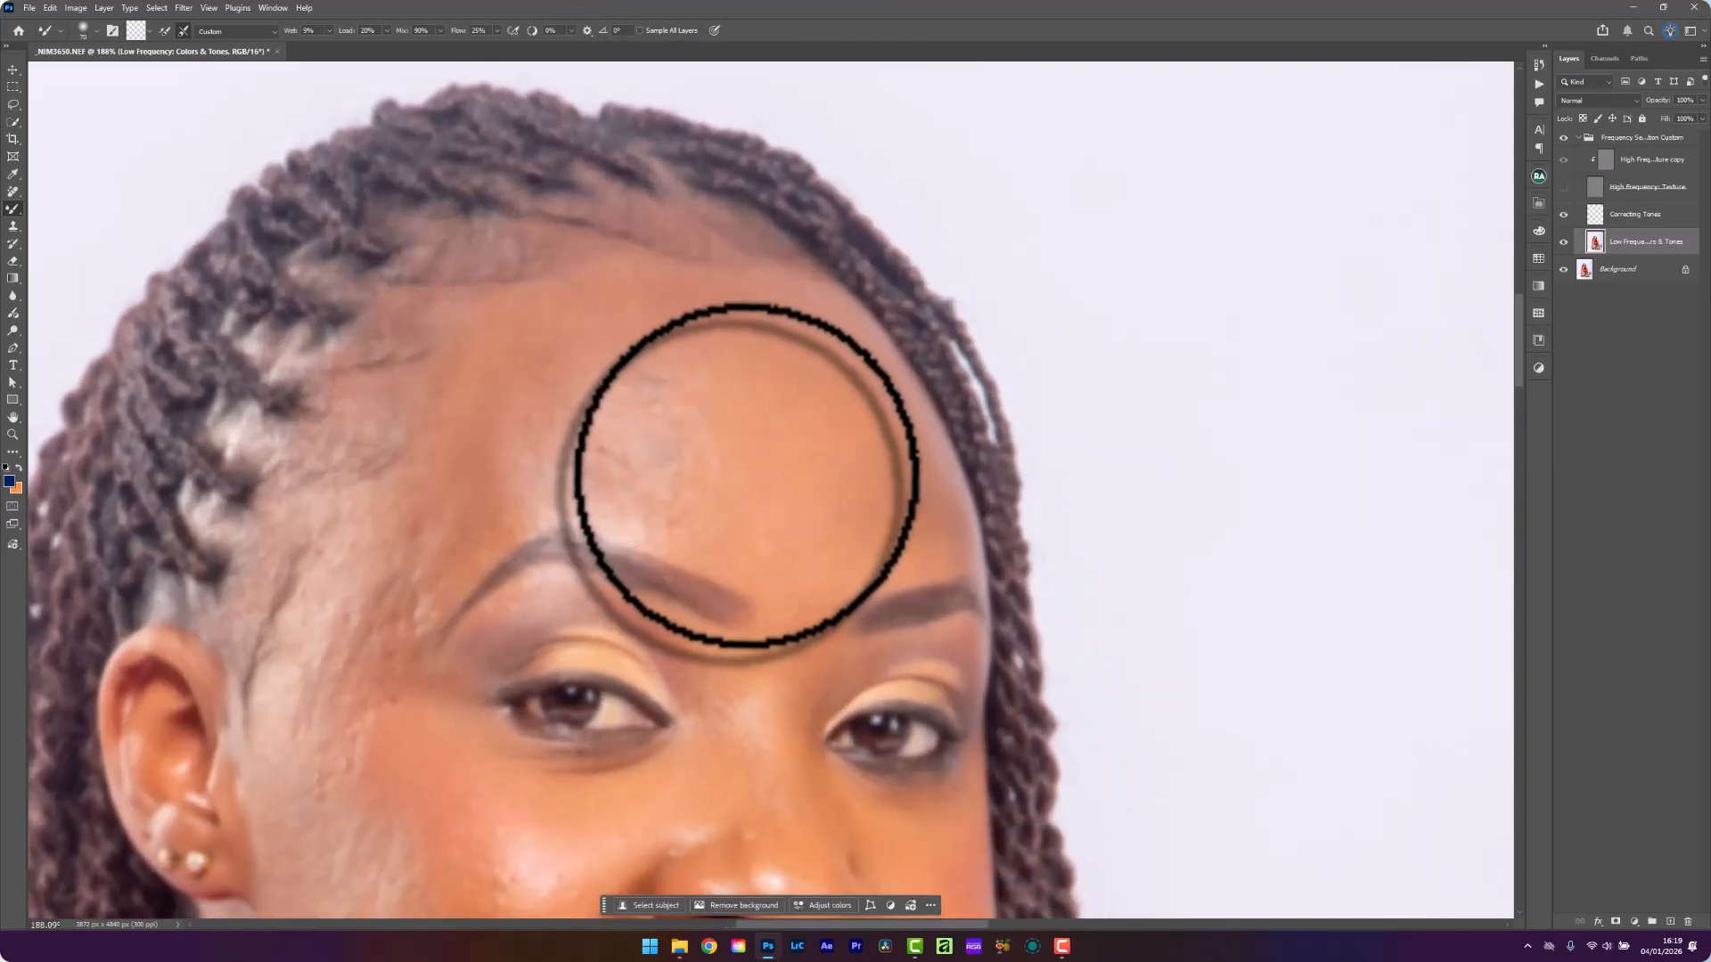
pyautogui.press(']')
pyautogui.press(']')
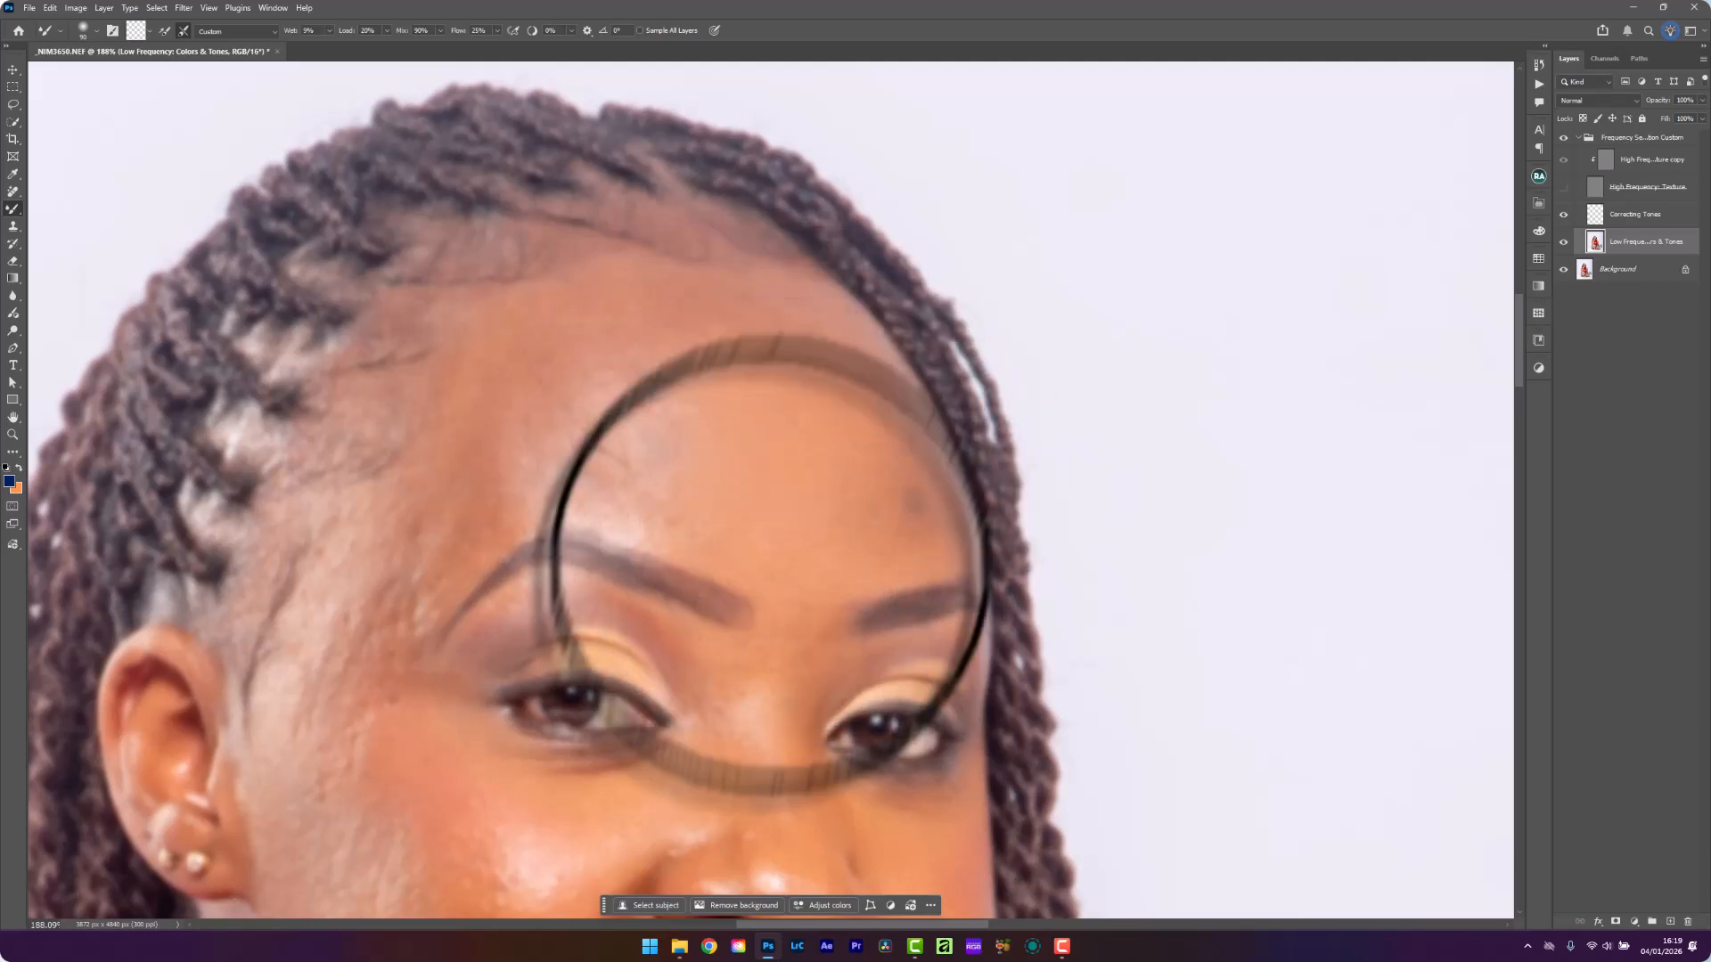
pyautogui.press('[')
pyautogui.scroll(2, 697, 512)
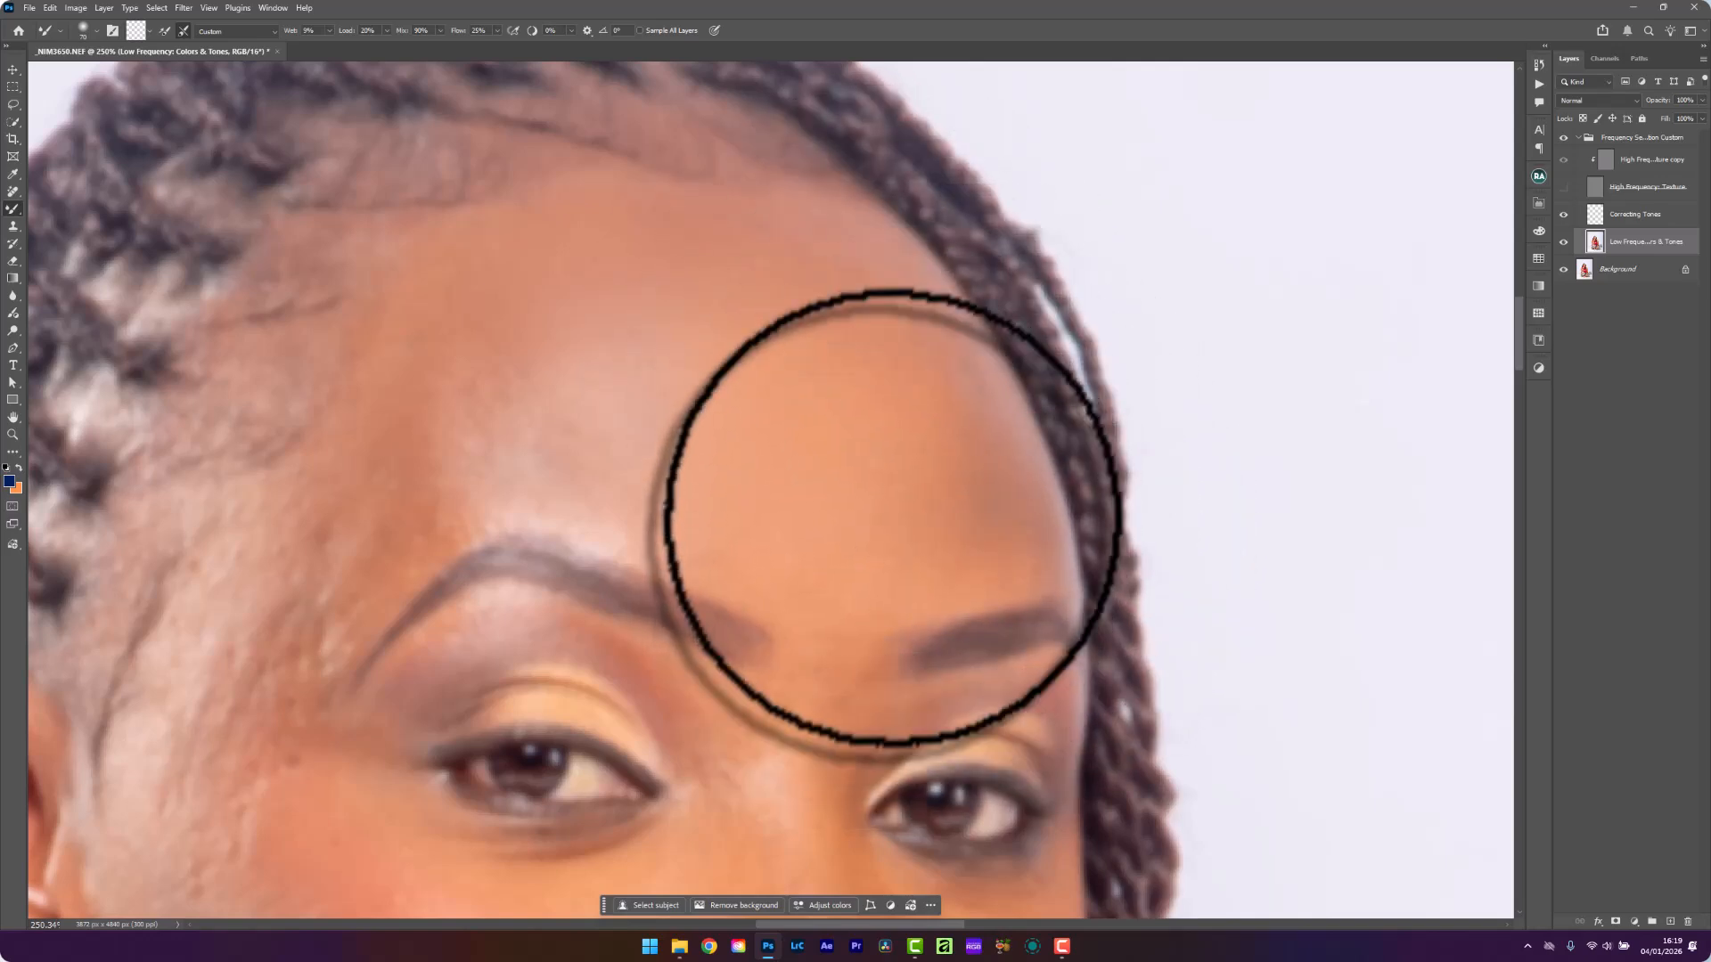
# Soften the patchy highlight just above the arched eyebrow with a smaller Mixer Brush
pyautogui.press('[')
pyautogui.press('[')
pyautogui.press('[')
pyautogui.press('[')
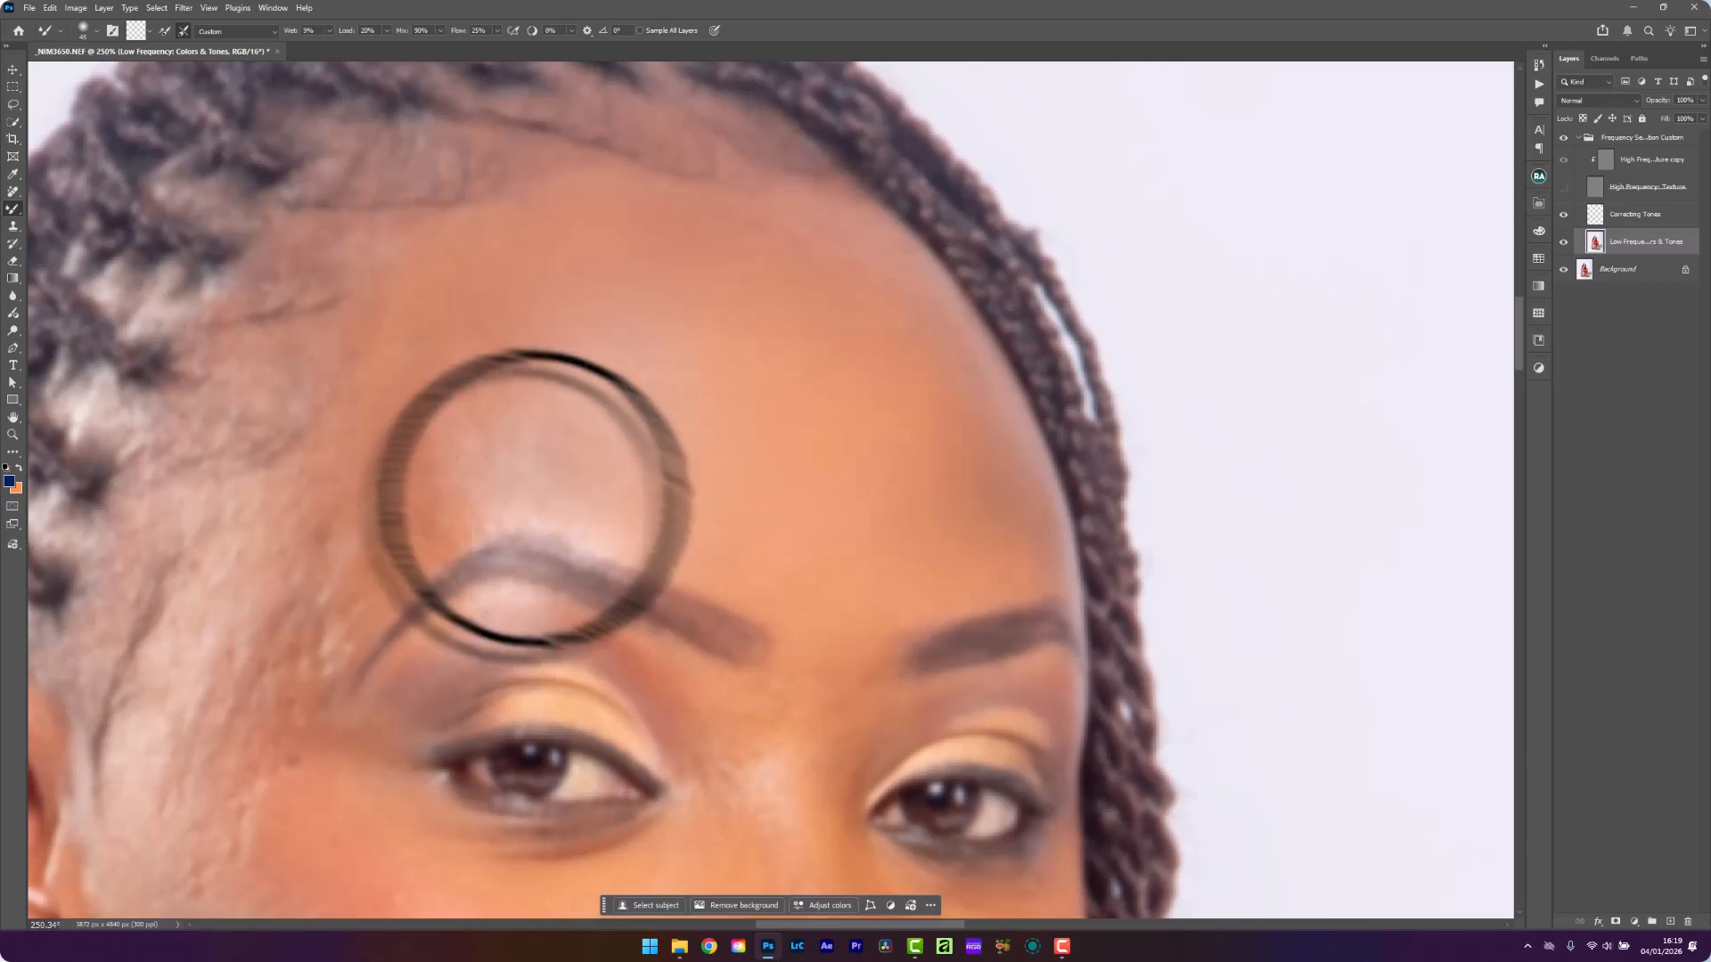
pyautogui.press(']')
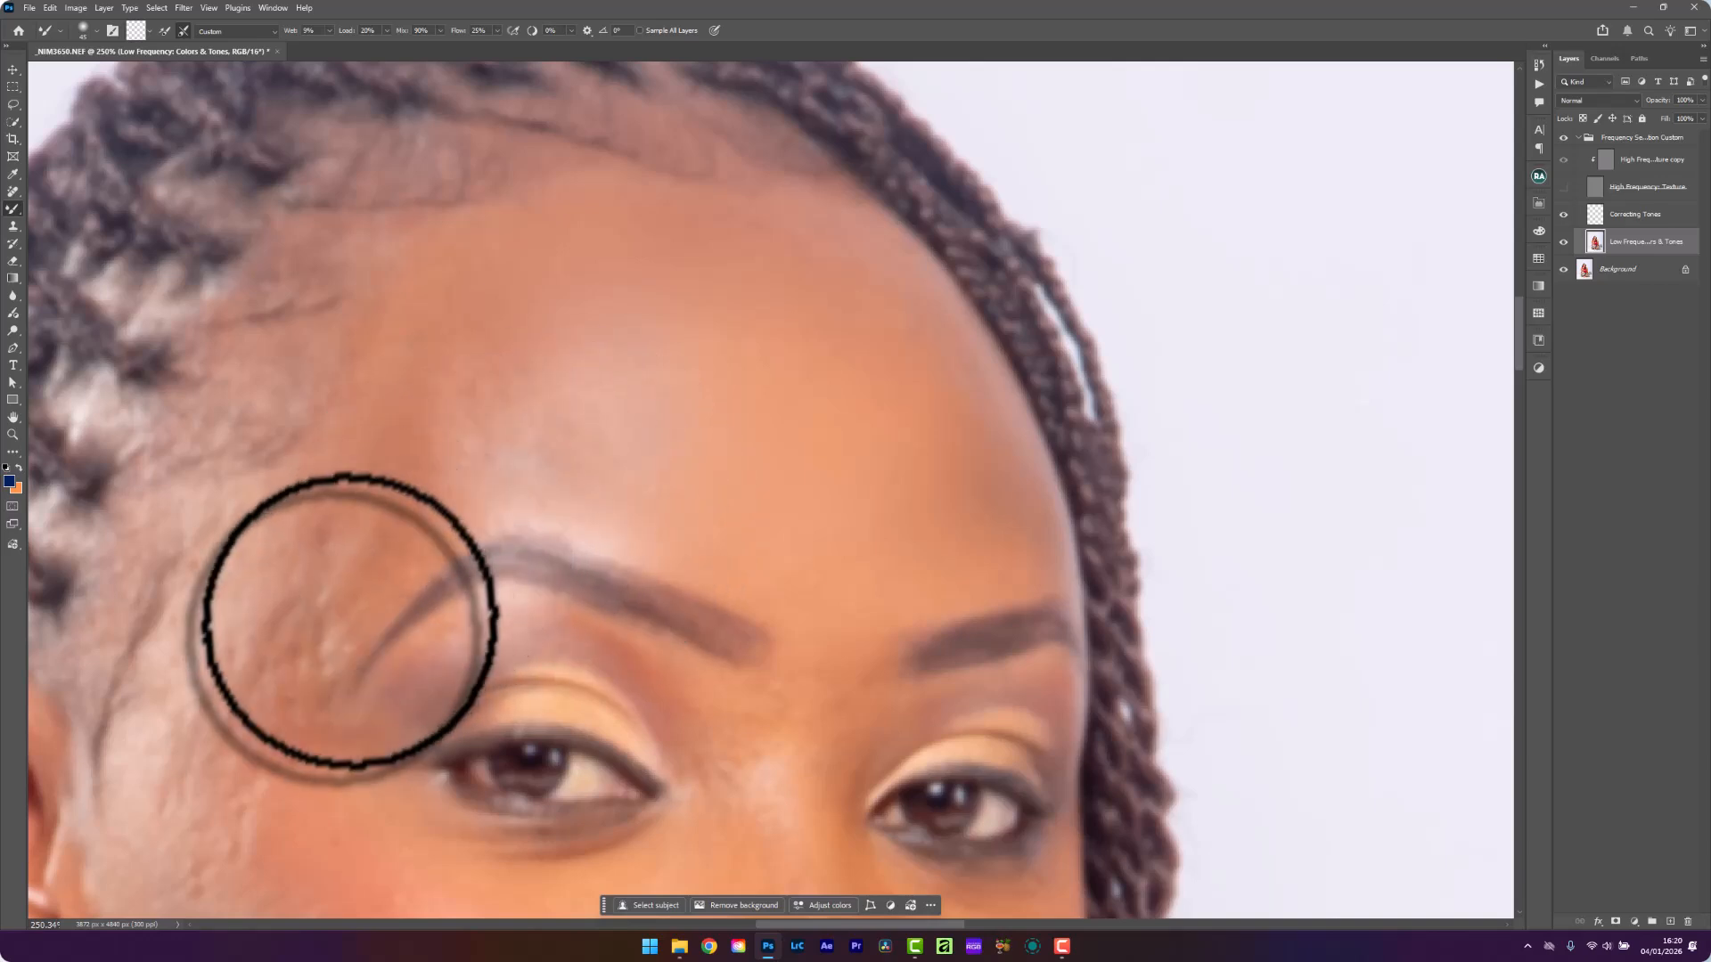
# Blend the rough skin on the temple beside the eyebrow's outer end, upward into the forehead, enlarging the brush gradually
pyautogui.moveTo(327, 629); pyautogui.dragTo(320, 650)
pyautogui.press(']')
pyautogui.press(']')
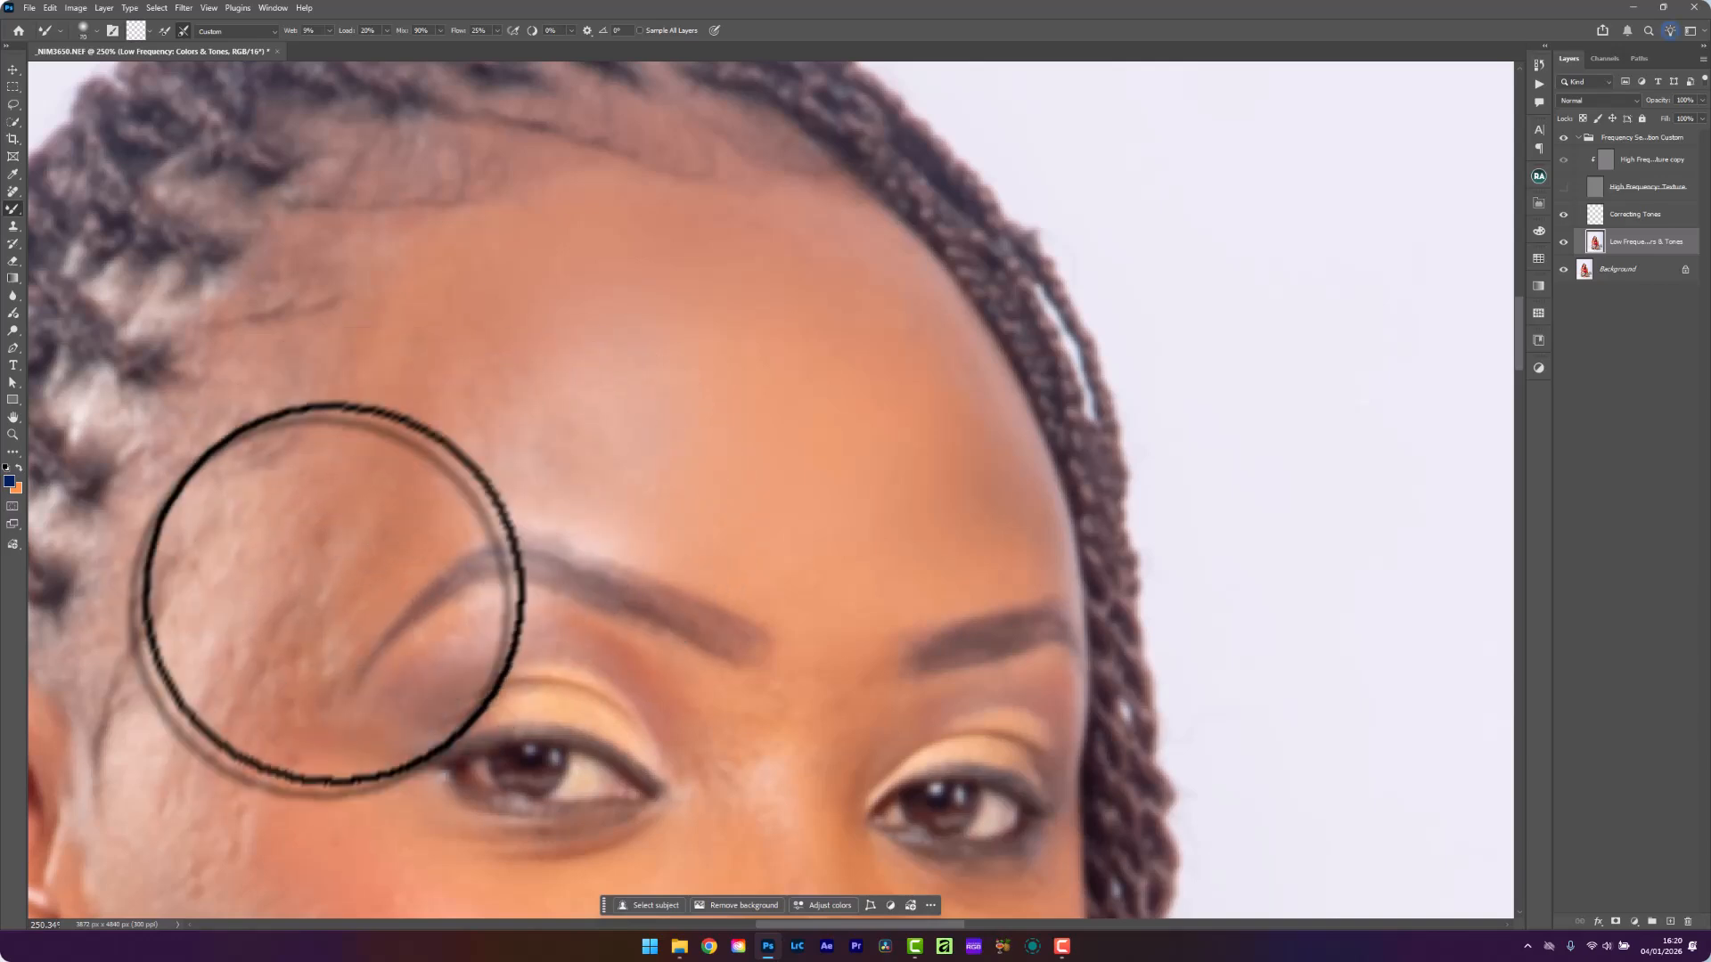
pyautogui.moveTo(349, 474)
pyautogui.mouseDown()
pyautogui.moveTo(420, 302)
pyautogui.moveTo(419, 409)
pyautogui.mouseUp()
pyautogui.press(']')
pyautogui.press(']')
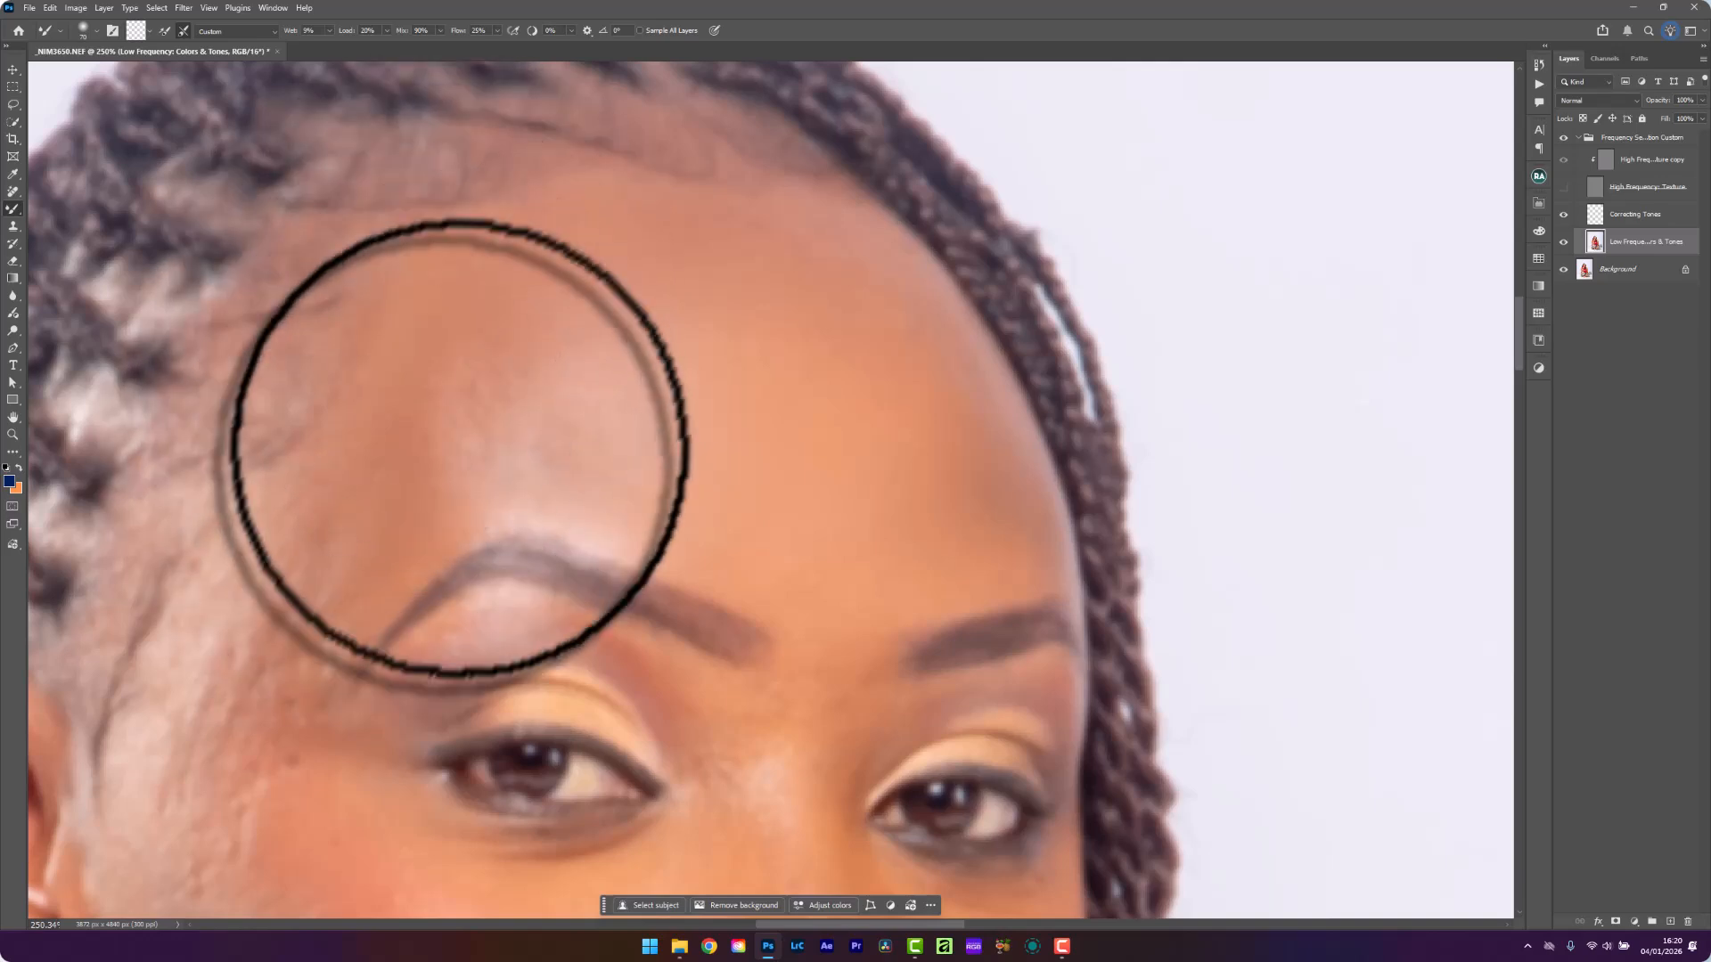
# Smooth the transition between the temple and the forehead highlight, using a smaller brush first and a larger one for the forehead
pyautogui.press('[')
pyautogui.press('[')
pyautogui.press('[')
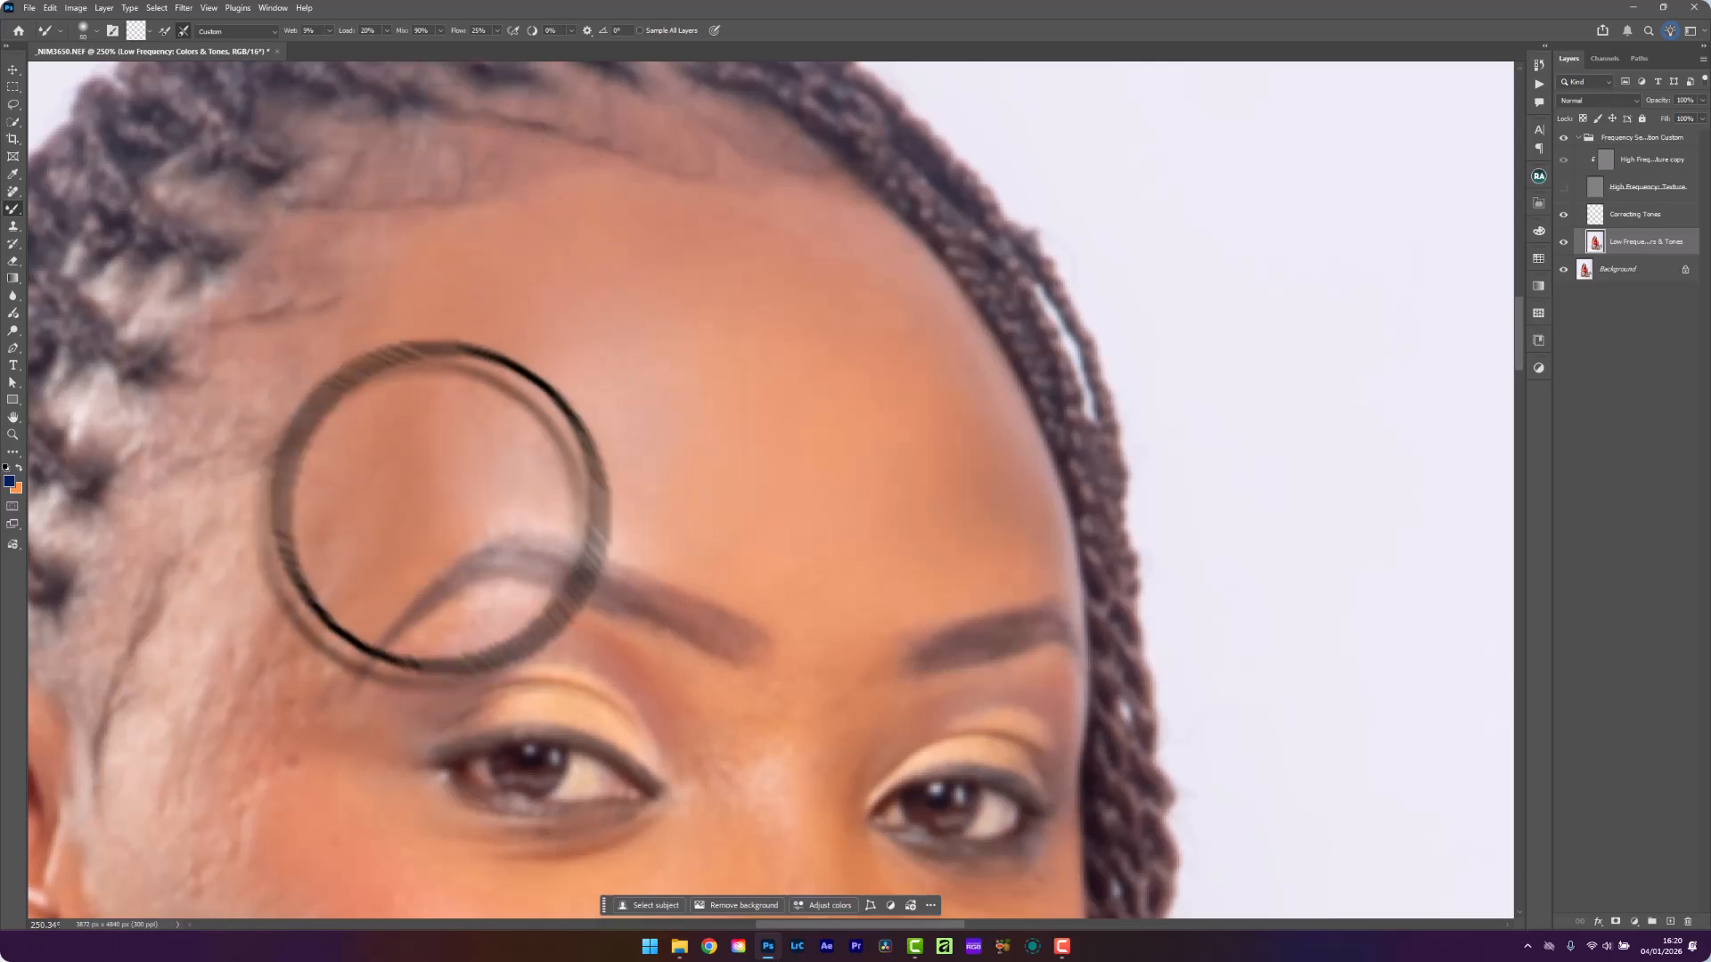
pyautogui.moveTo(475, 446)
pyautogui.mouseDown()
pyautogui.moveTo(446, 465)
pyautogui.moveTo(461, 383)
pyautogui.mouseUp()
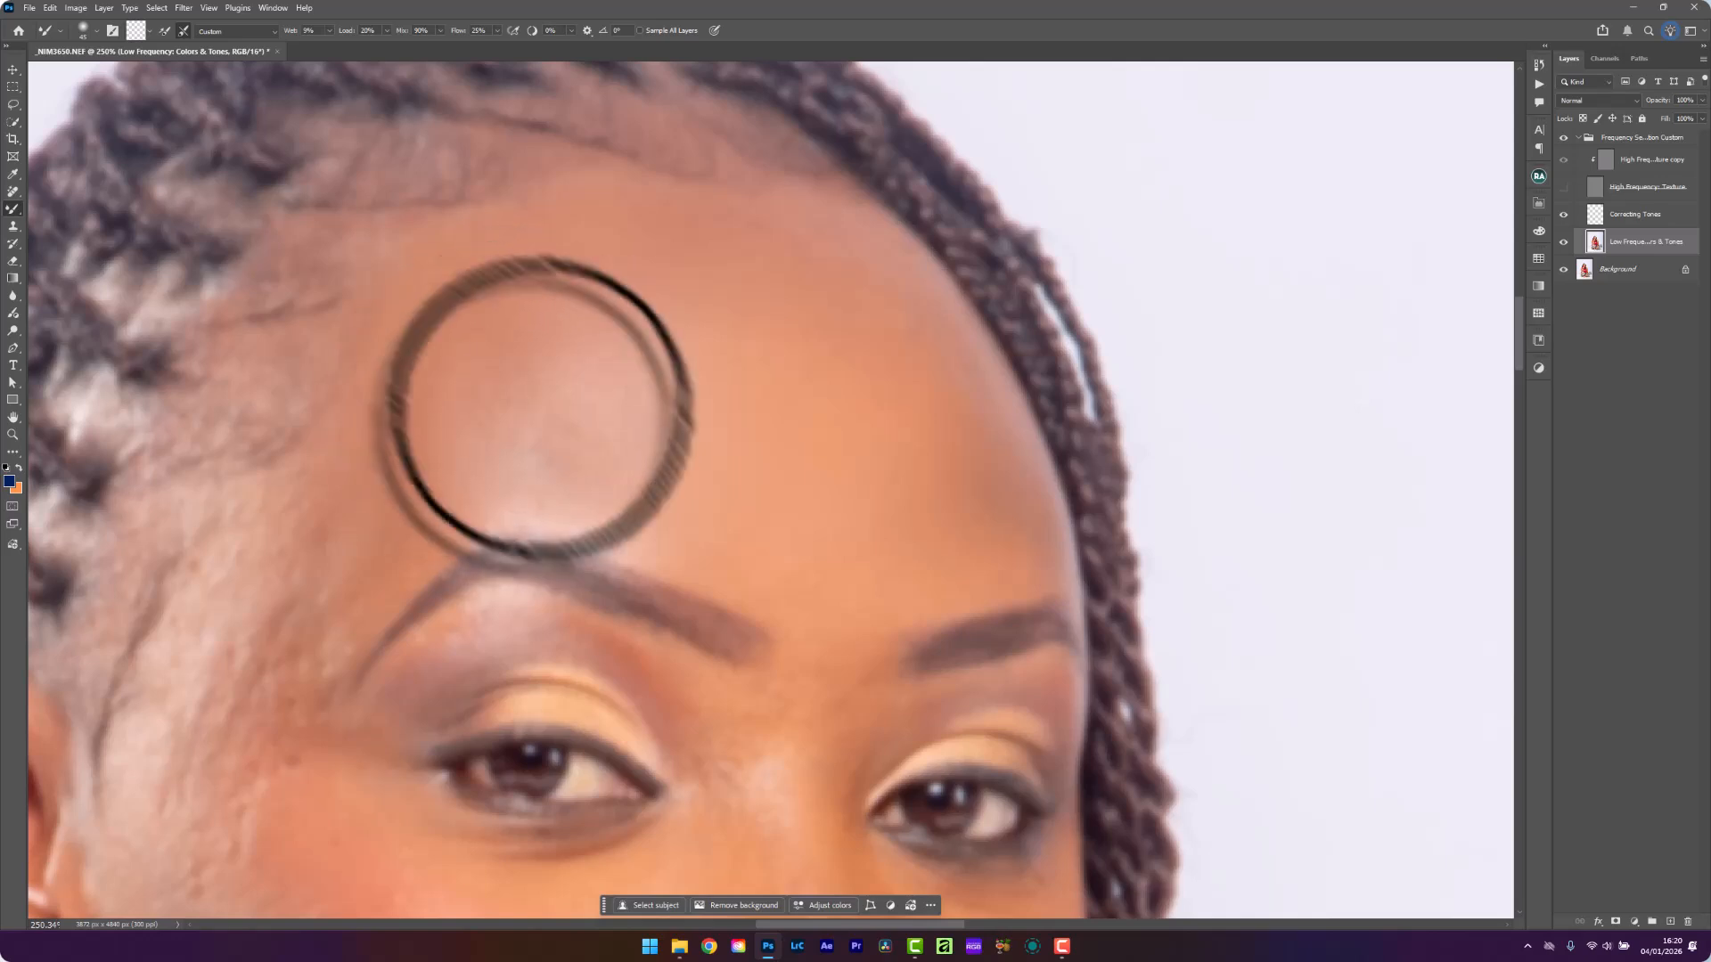
pyautogui.press(']')
pyautogui.press(']')
pyautogui.press(']')
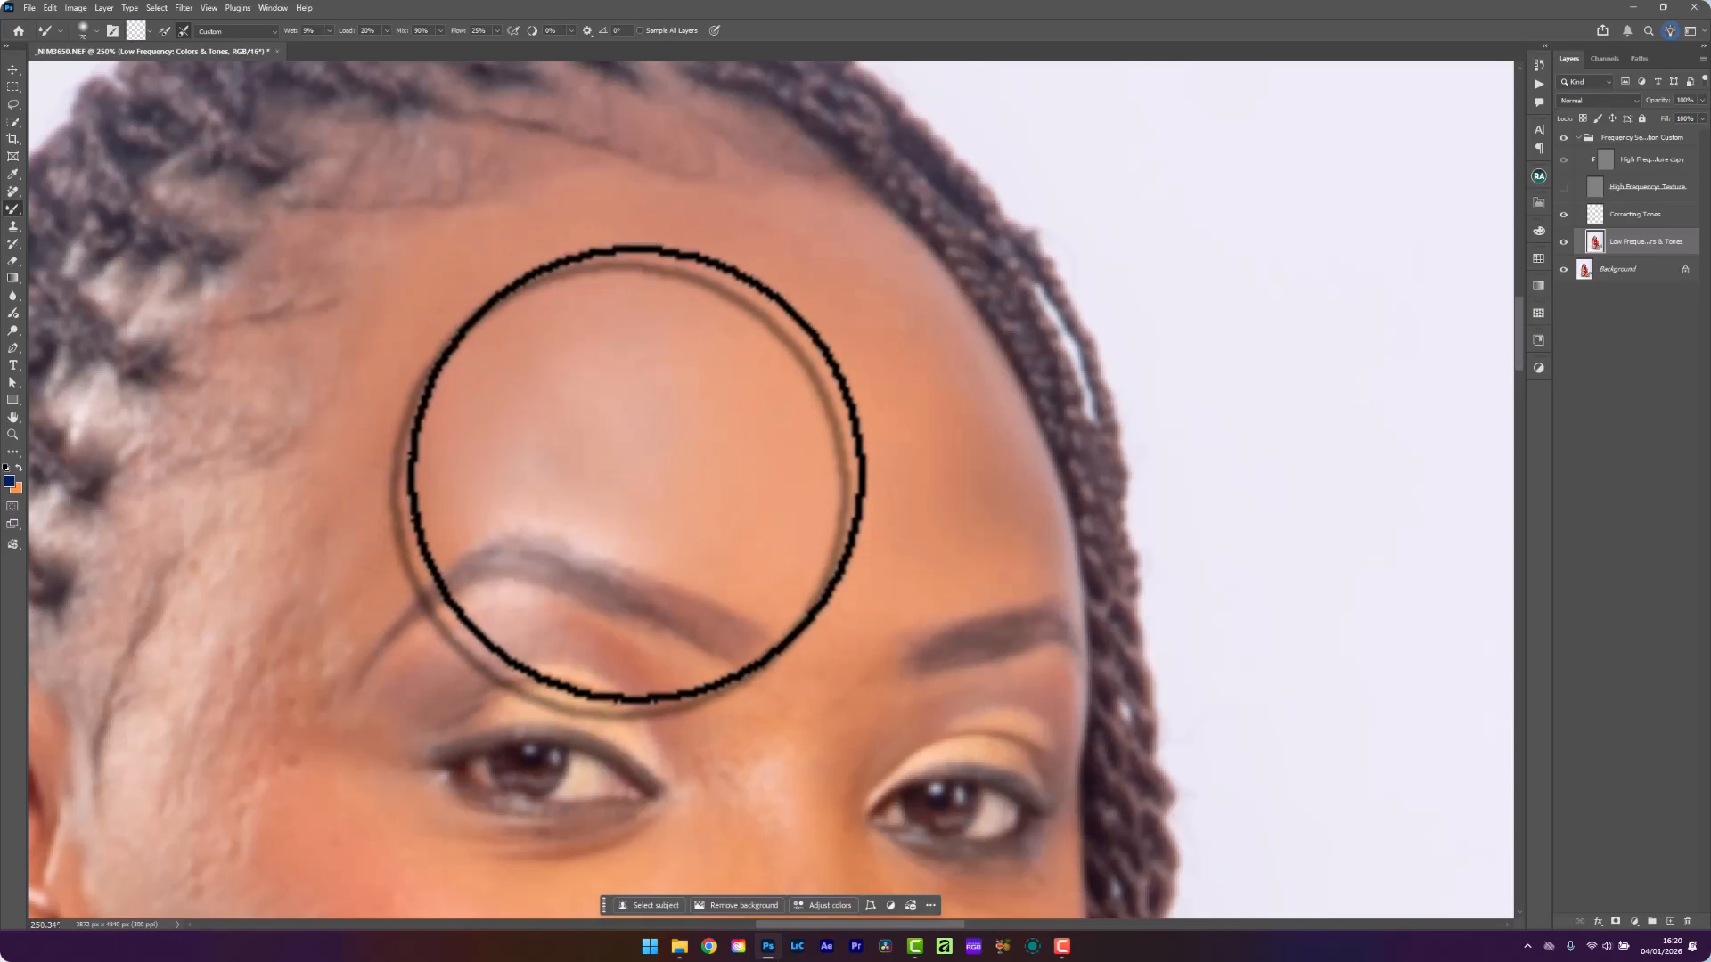
# Even out the forehead highlight above the eyebrow up to the hairline with alternating small and large brush sizes
pyautogui.press('[')
pyautogui.press('[')
pyautogui.press('[')
pyautogui.press(']')
pyautogui.press(']')
pyautogui.press(']')
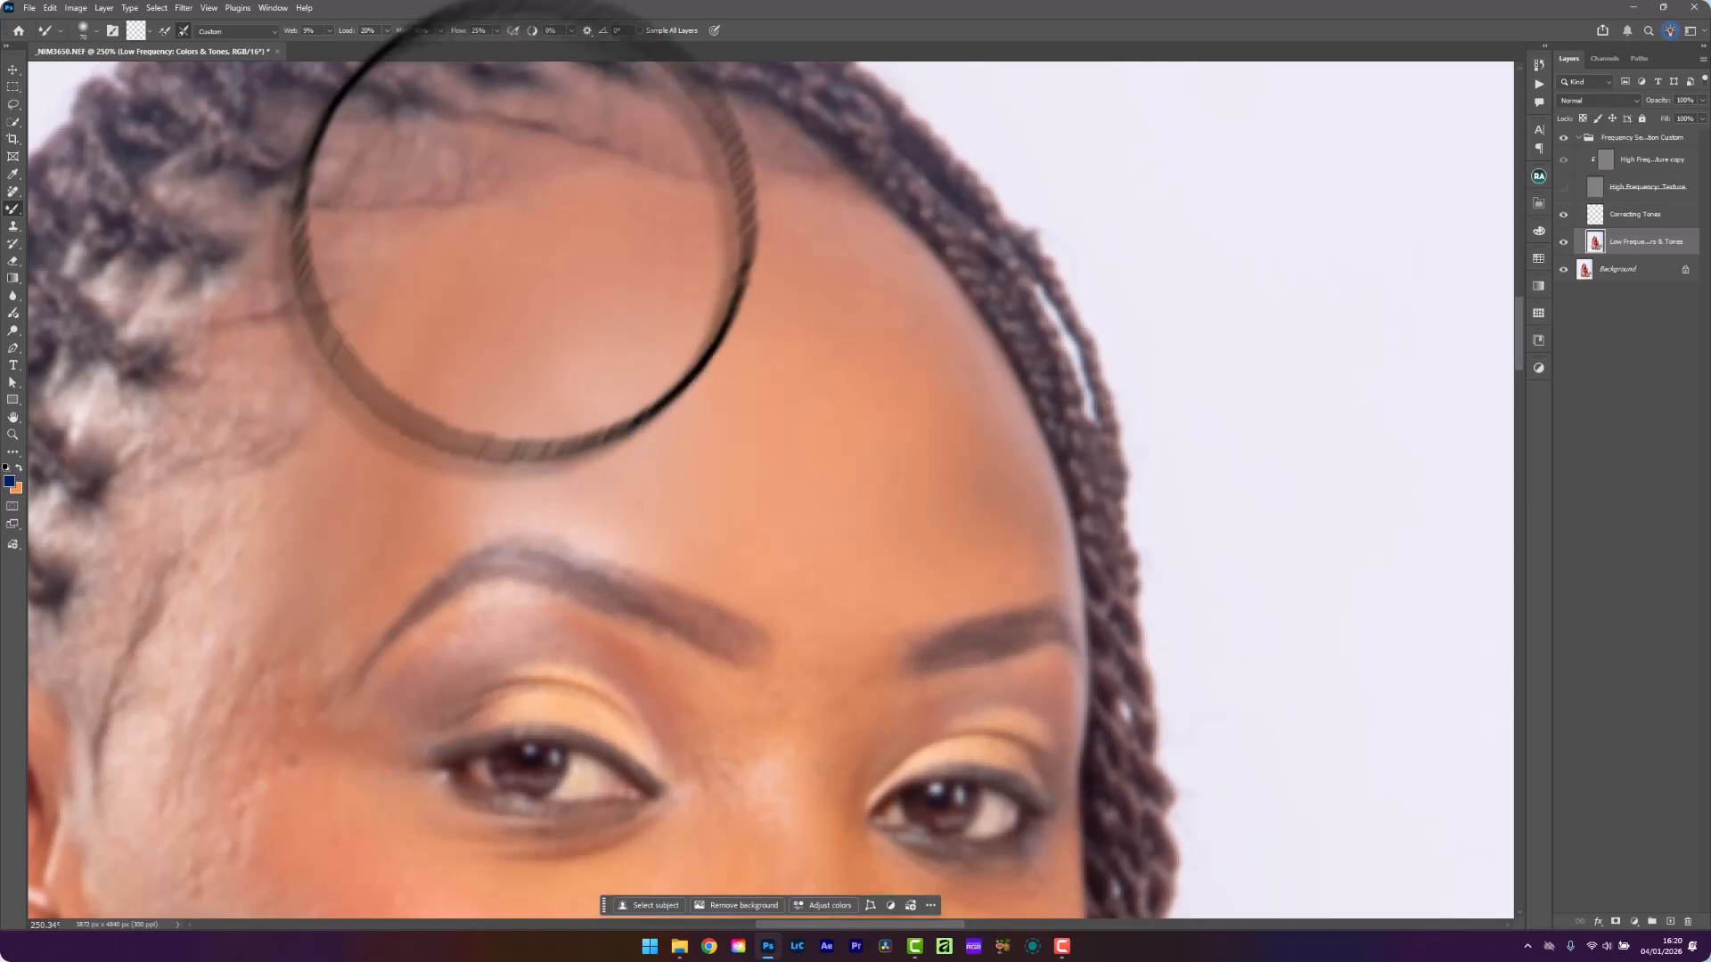
# Refine the tones across the whole forehead toward the braids and compare the result with the high-frequency texture shown and hidden
pyautogui.press('[')
pyautogui.press('[')
pyautogui.press('[')
pyautogui.press(']')
pyautogui.press(']')
pyautogui.press(']')
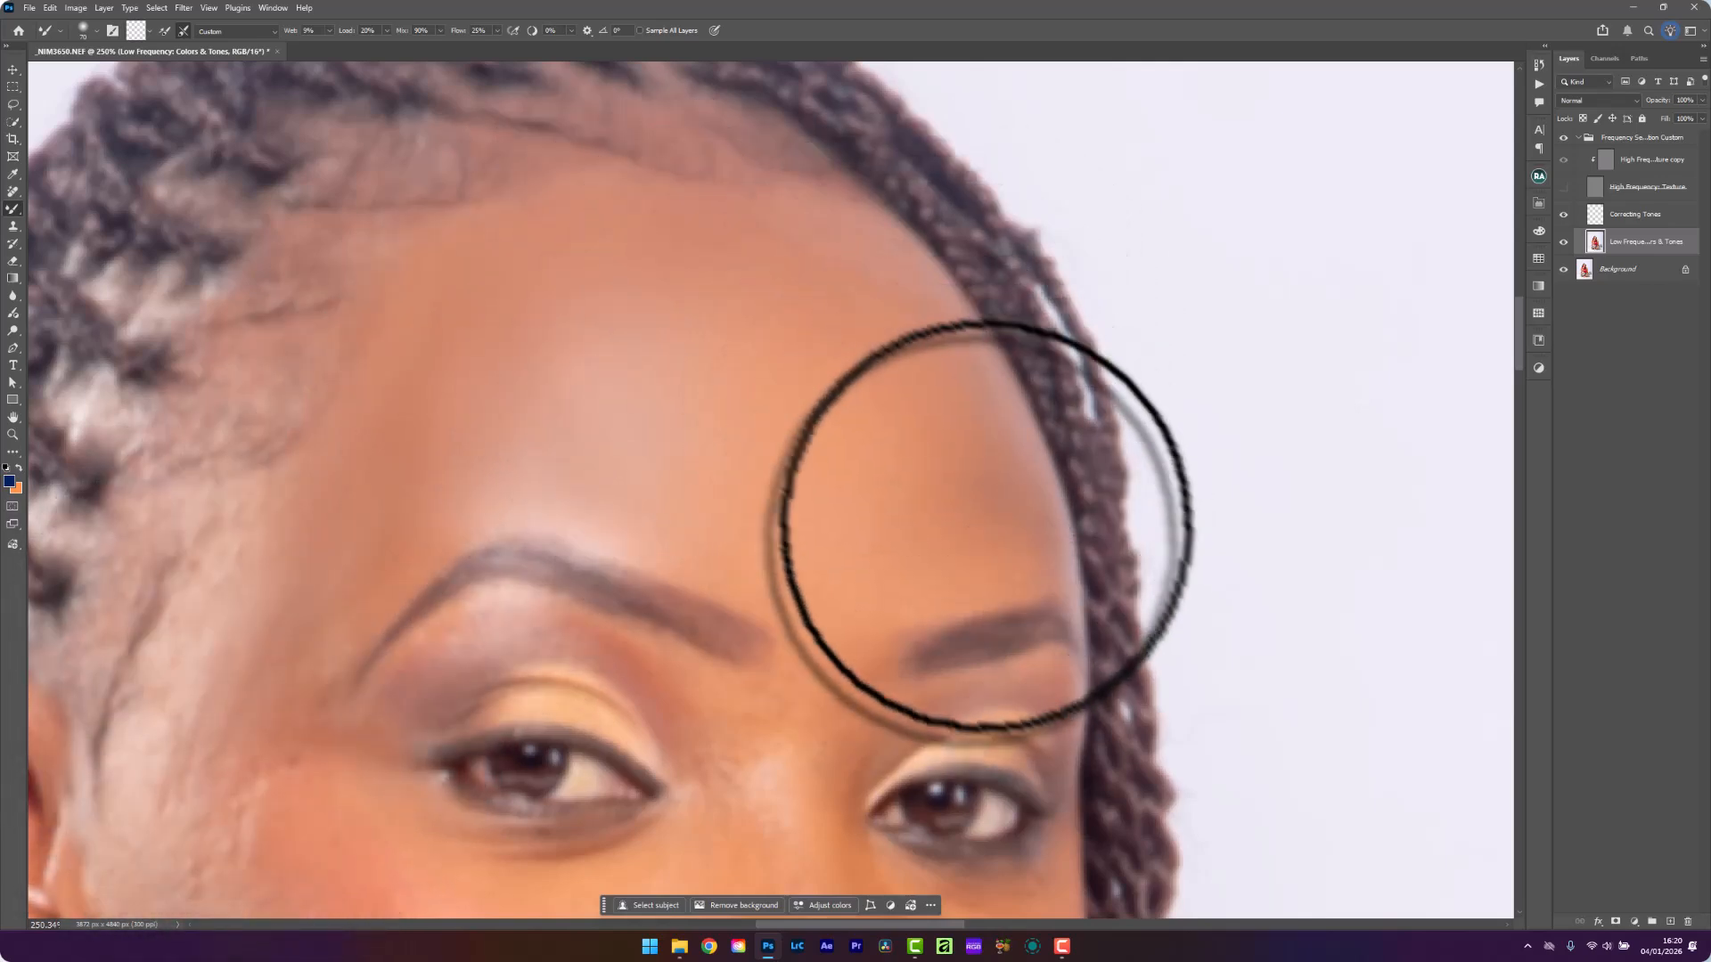
pyautogui.click(1564, 187)
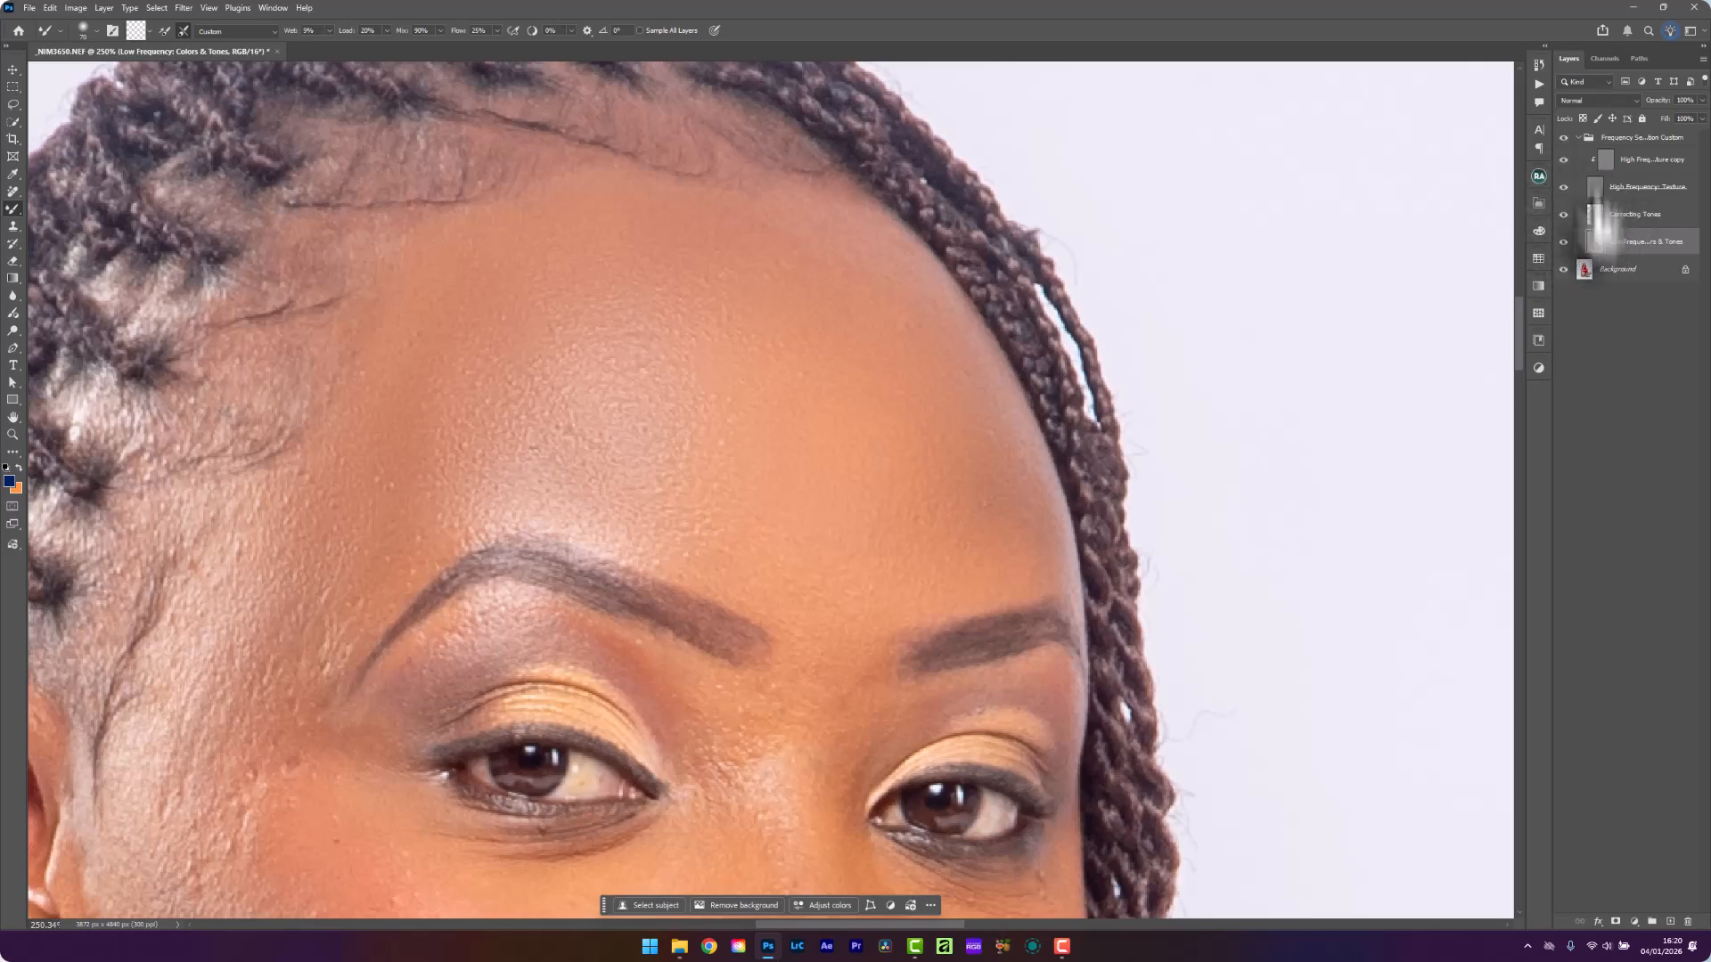
pyautogui.click(1565, 186)
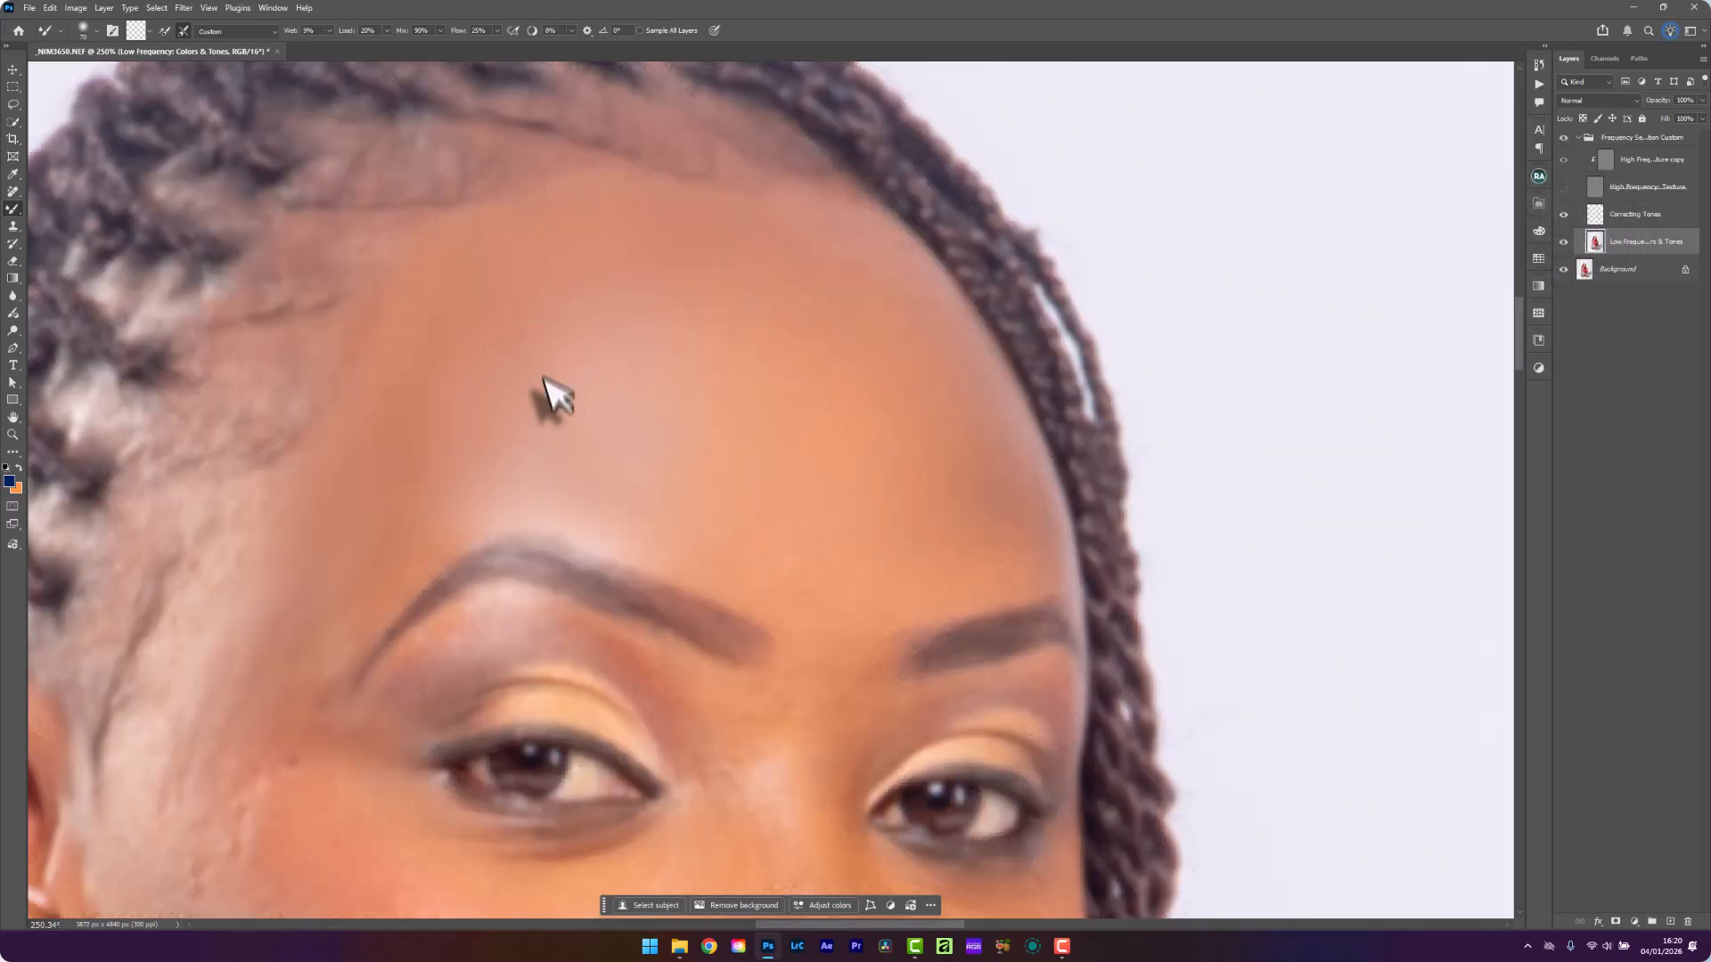
# Blend the uneven skin between the ear and the outer eyebrow down toward the cheek
pyautogui.scroll(-6, 854, 265)
pyautogui.scroll(4, 623, 415)
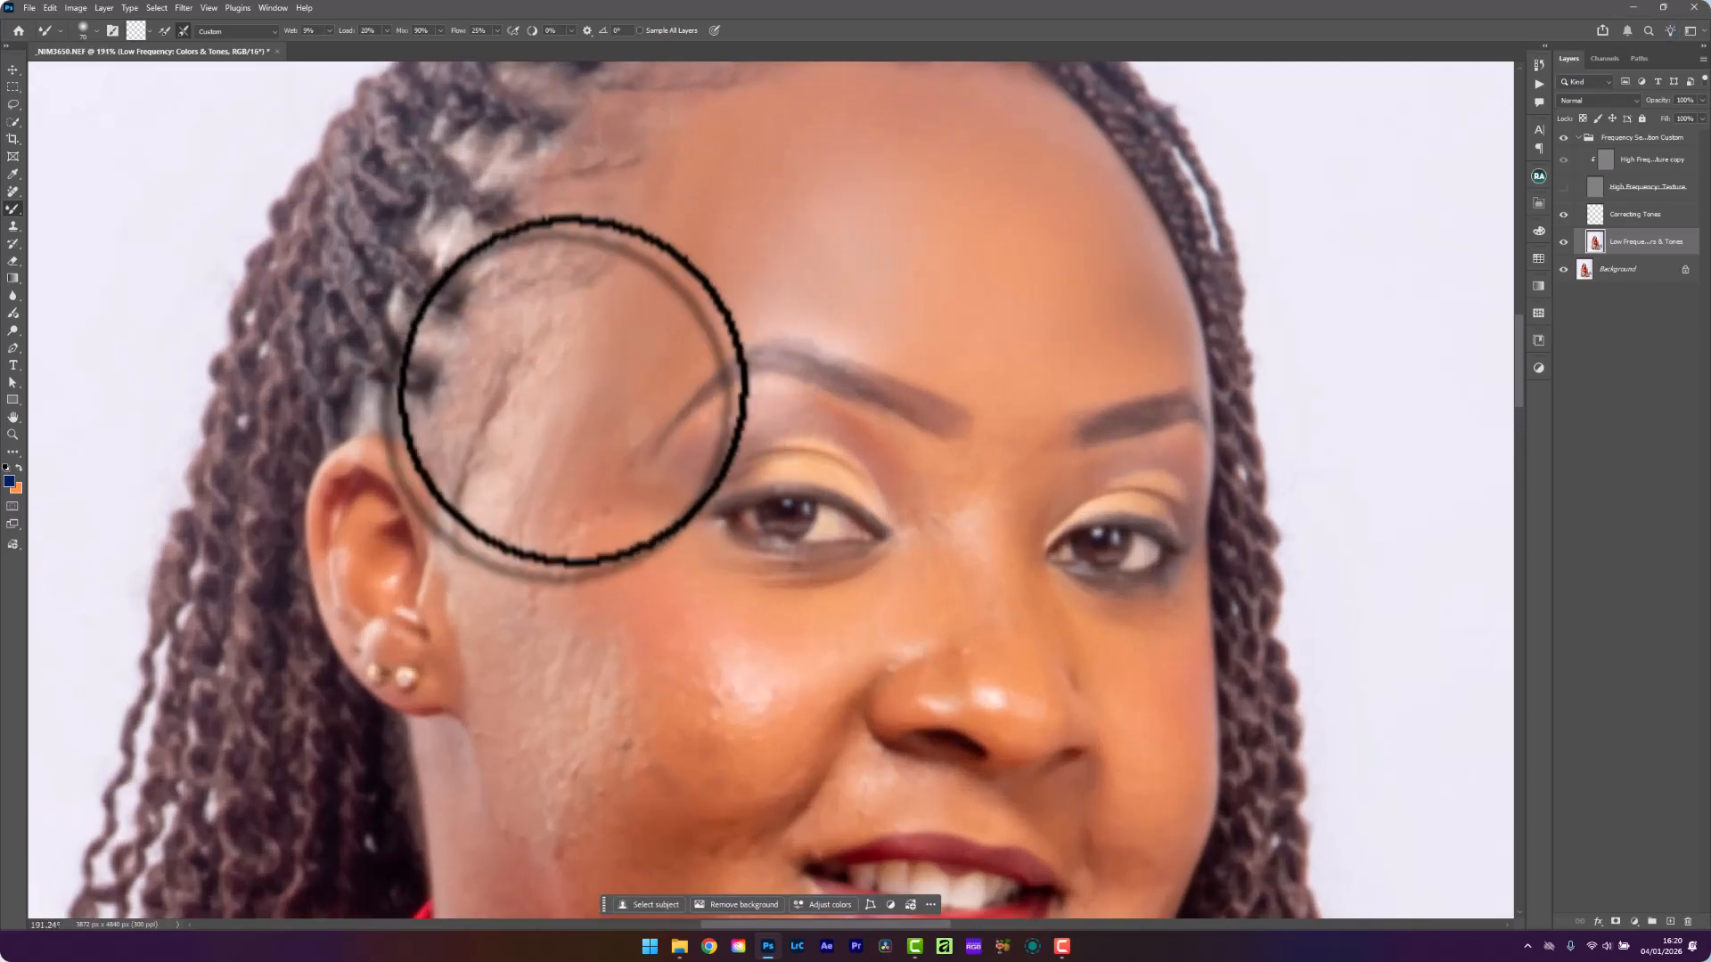
pyautogui.moveTo(577, 402)
pyautogui.mouseDown()
pyautogui.moveTo(618, 314)
pyautogui.moveTo(573, 438)
pyautogui.moveTo(508, 494)
pyautogui.moveTo(521, 475)
pyautogui.moveTo(534, 484)
pyautogui.moveTo(508, 531)
pyautogui.moveTo(493, 500)
pyautogui.moveTo(482, 535)
pyautogui.moveTo(569, 361)
pyautogui.moveTo(558, 397)
pyautogui.moveTo(619, 406)
pyautogui.moveTo(607, 421)
pyautogui.moveTo(651, 370)
pyautogui.moveTo(593, 332)
pyautogui.moveTo(565, 348)
pyautogui.moveTo(603, 415)
pyautogui.moveTo(565, 489)
pyautogui.mouseUp()
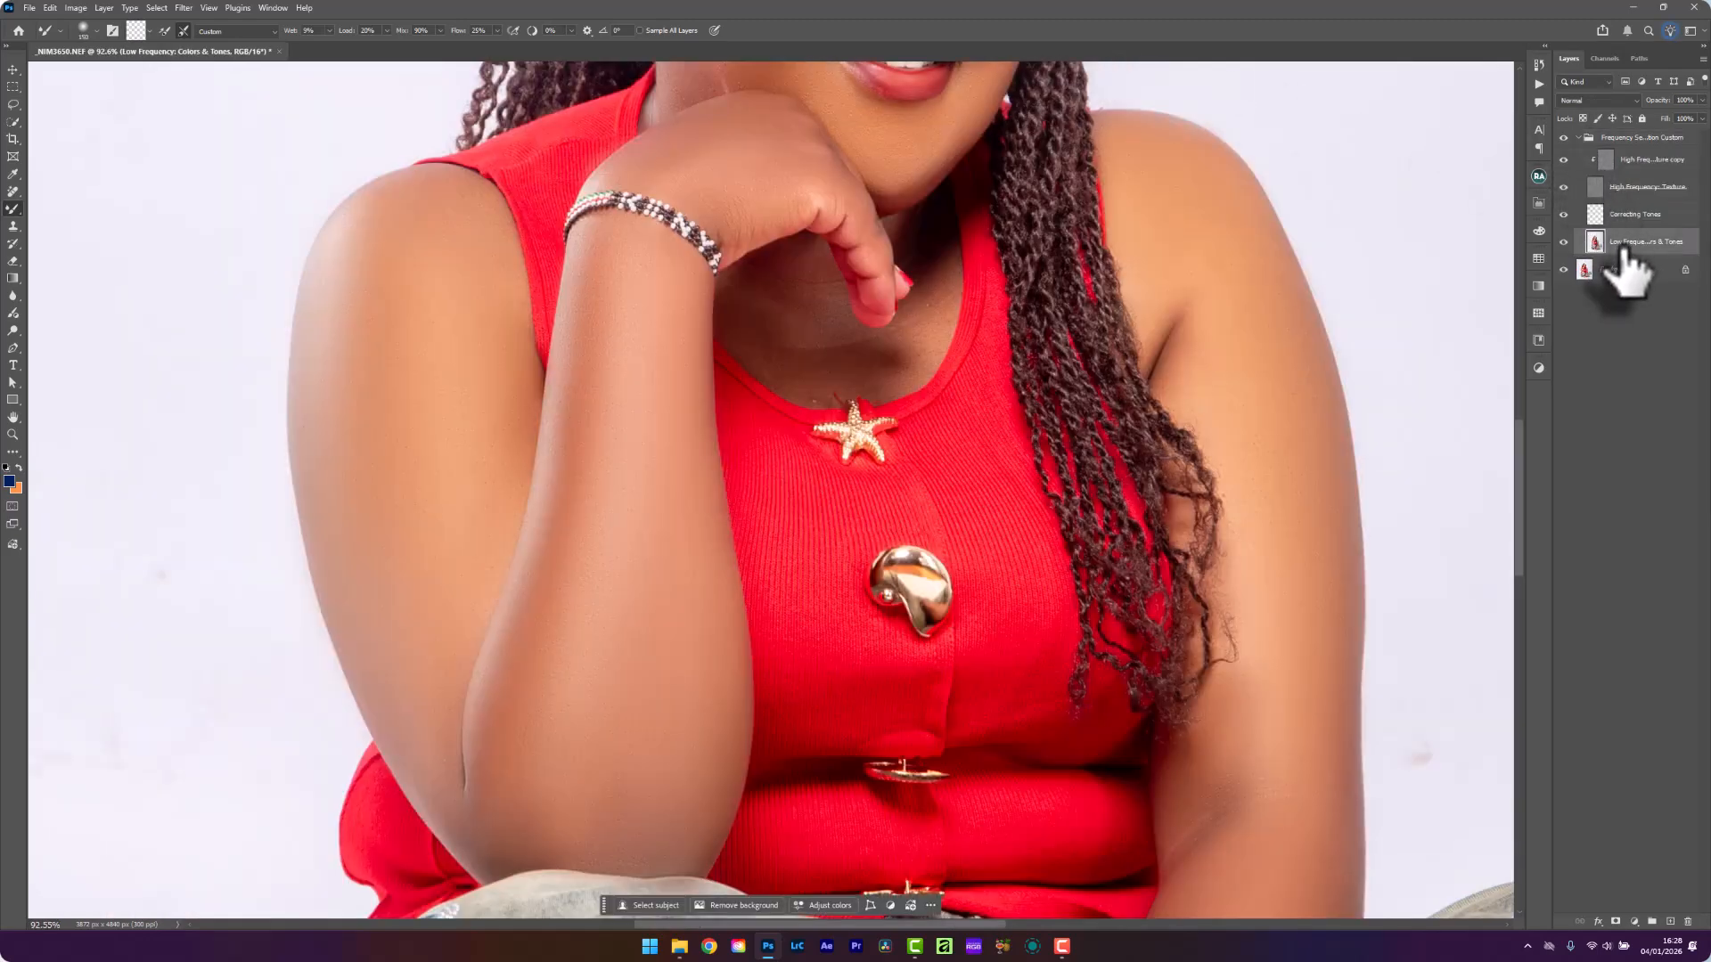
# Review the smoothed skin on the whole portrait and inspect the arms, neck and chest up close
pyautogui.hotkey('ctrl', '0')
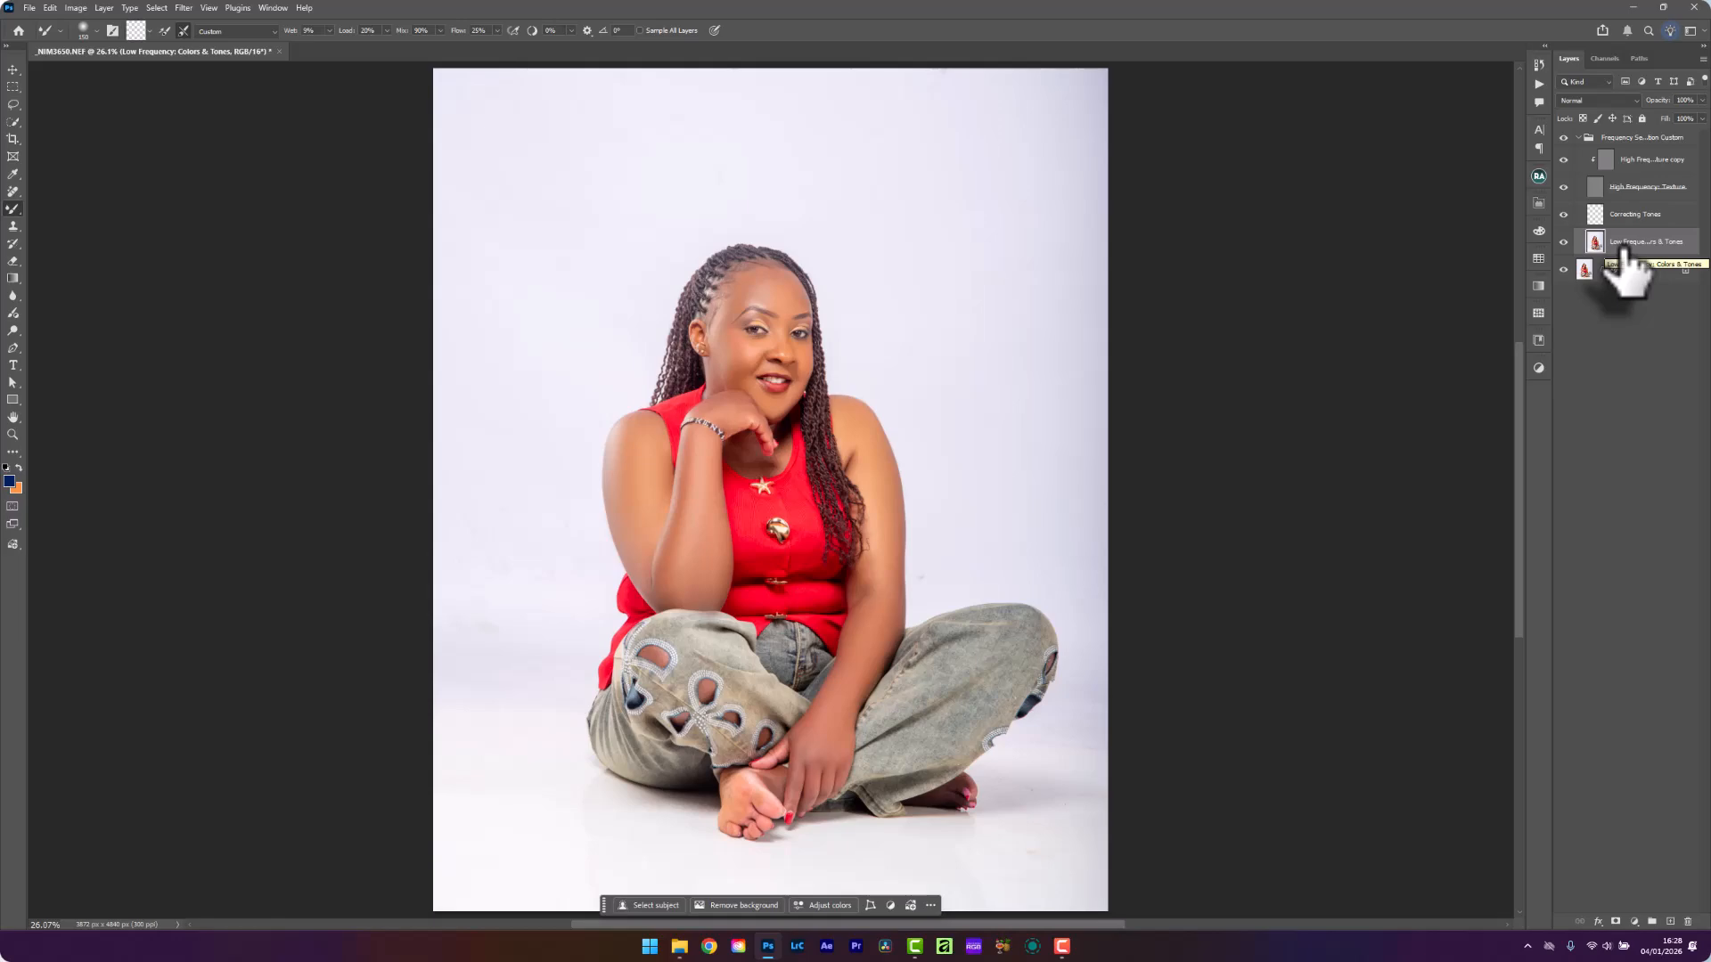
pyautogui.scroll(5, 1025, 494)
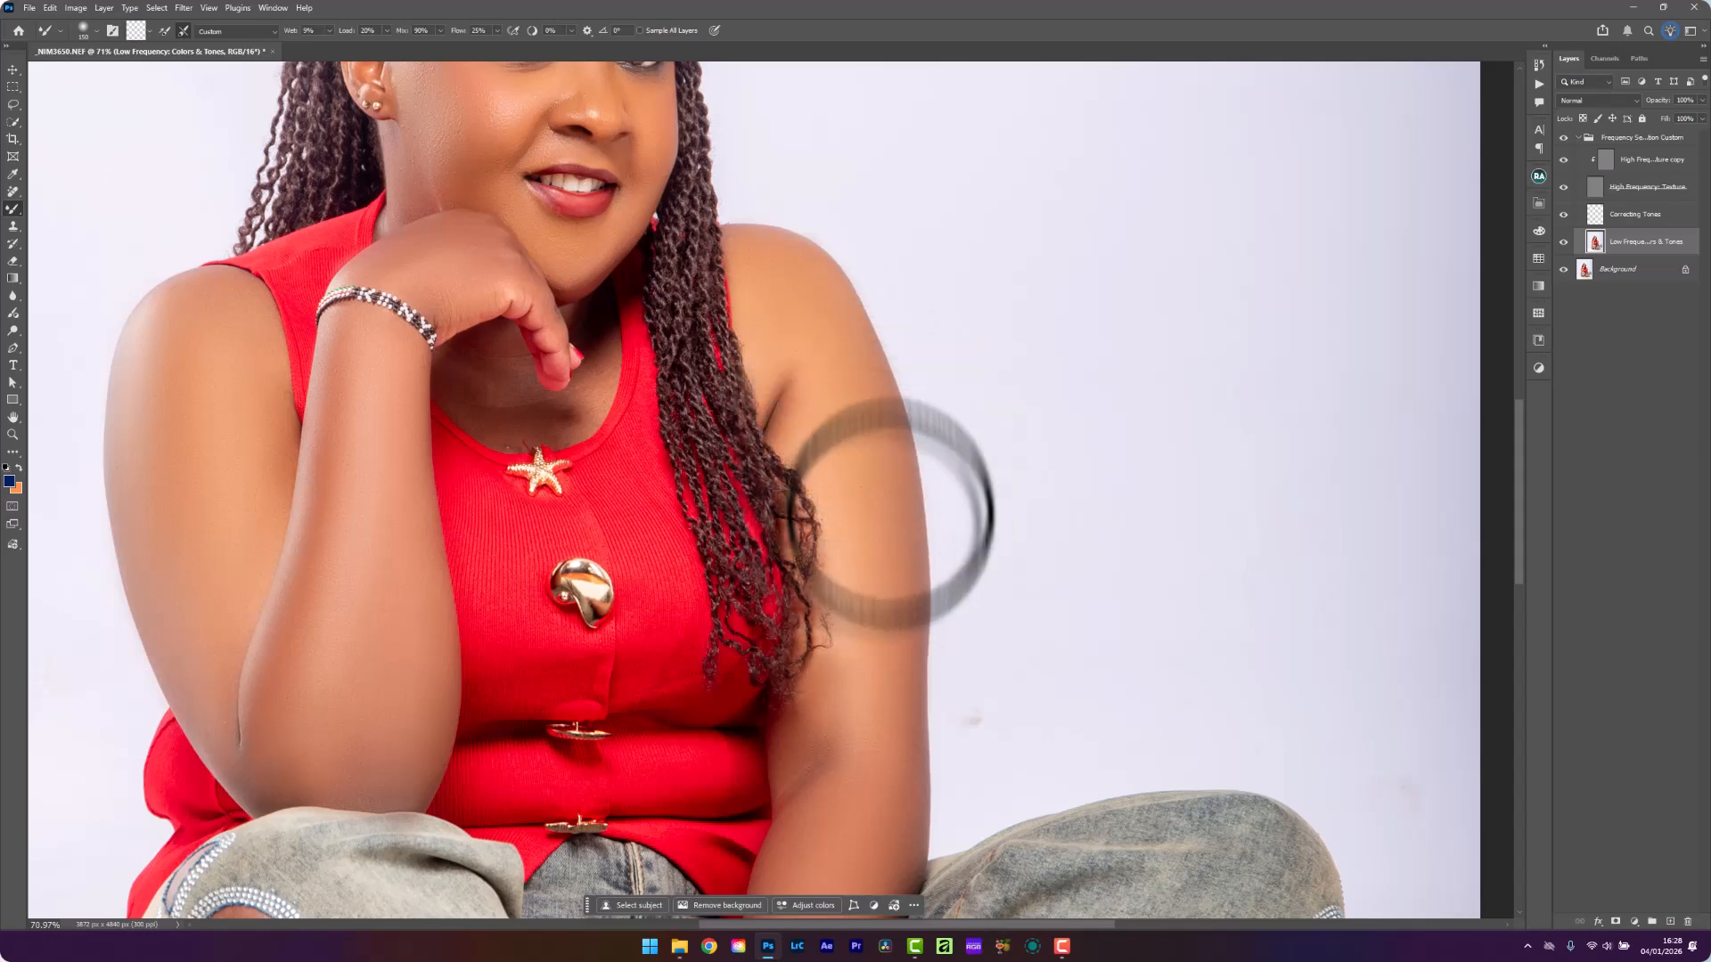
pyautogui.scroll(-3, 623, 499)
pyautogui.scroll(4, 535, 427)
pyautogui.scroll(2, 677, 472)
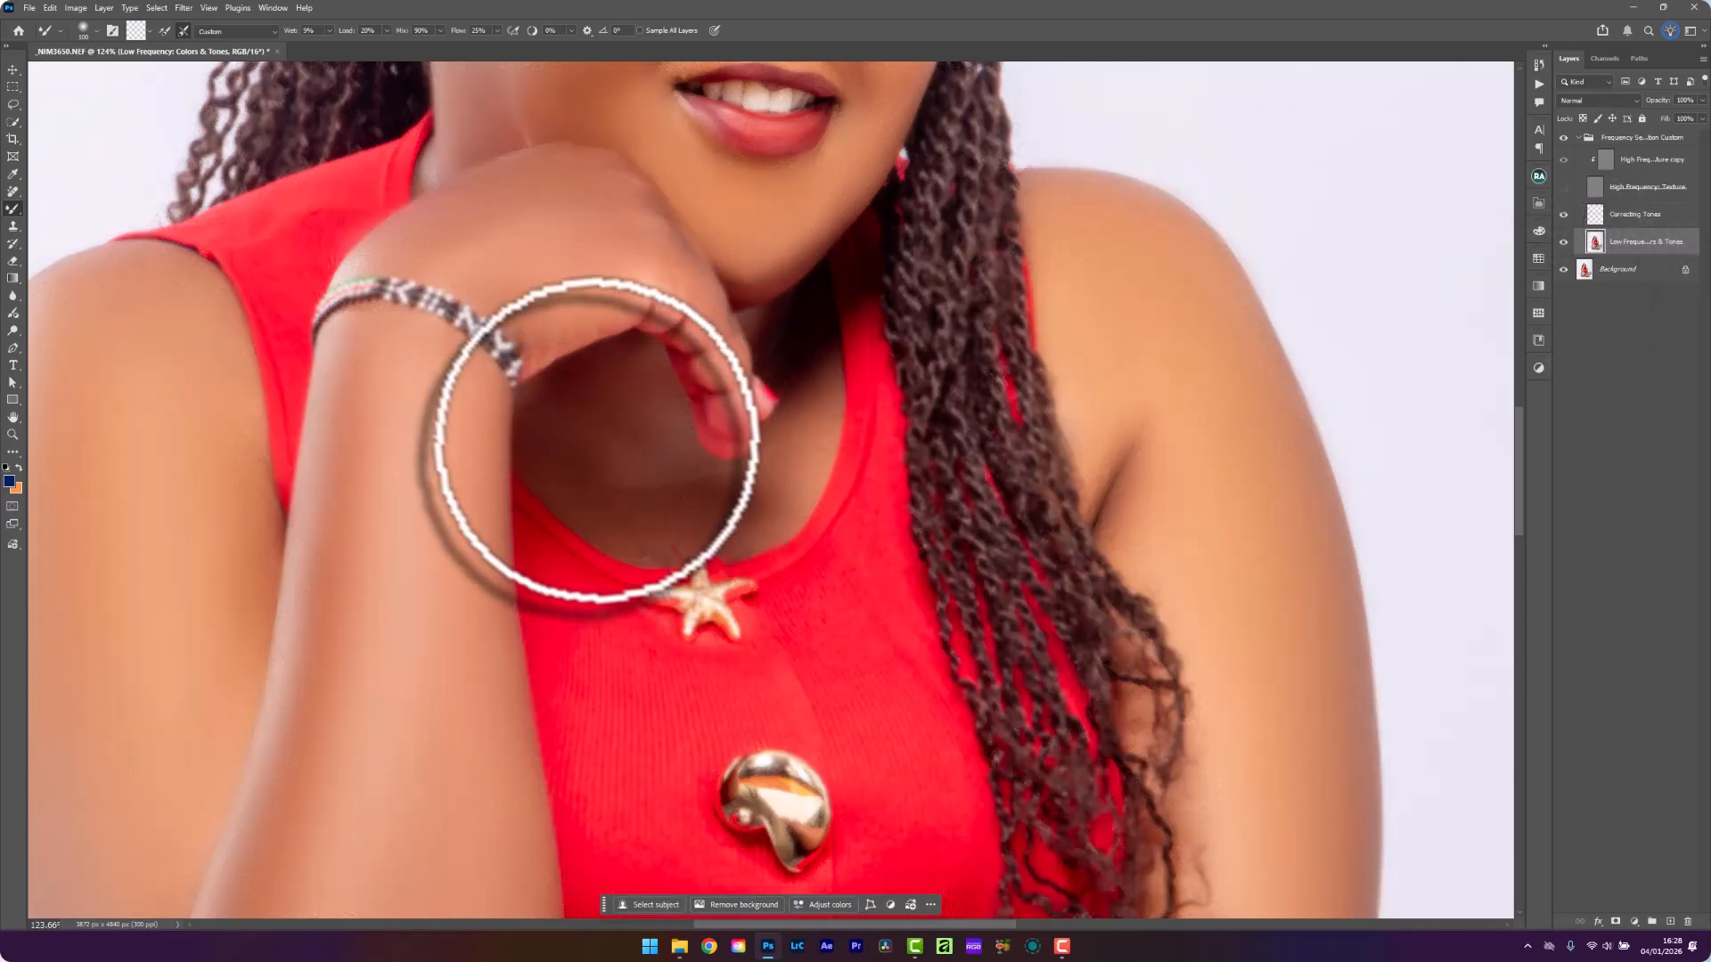
# Even out the skin tones on the chest between the hand and the neckline using a smaller Mixer Brush
pyautogui.scroll(3, 618, 409)
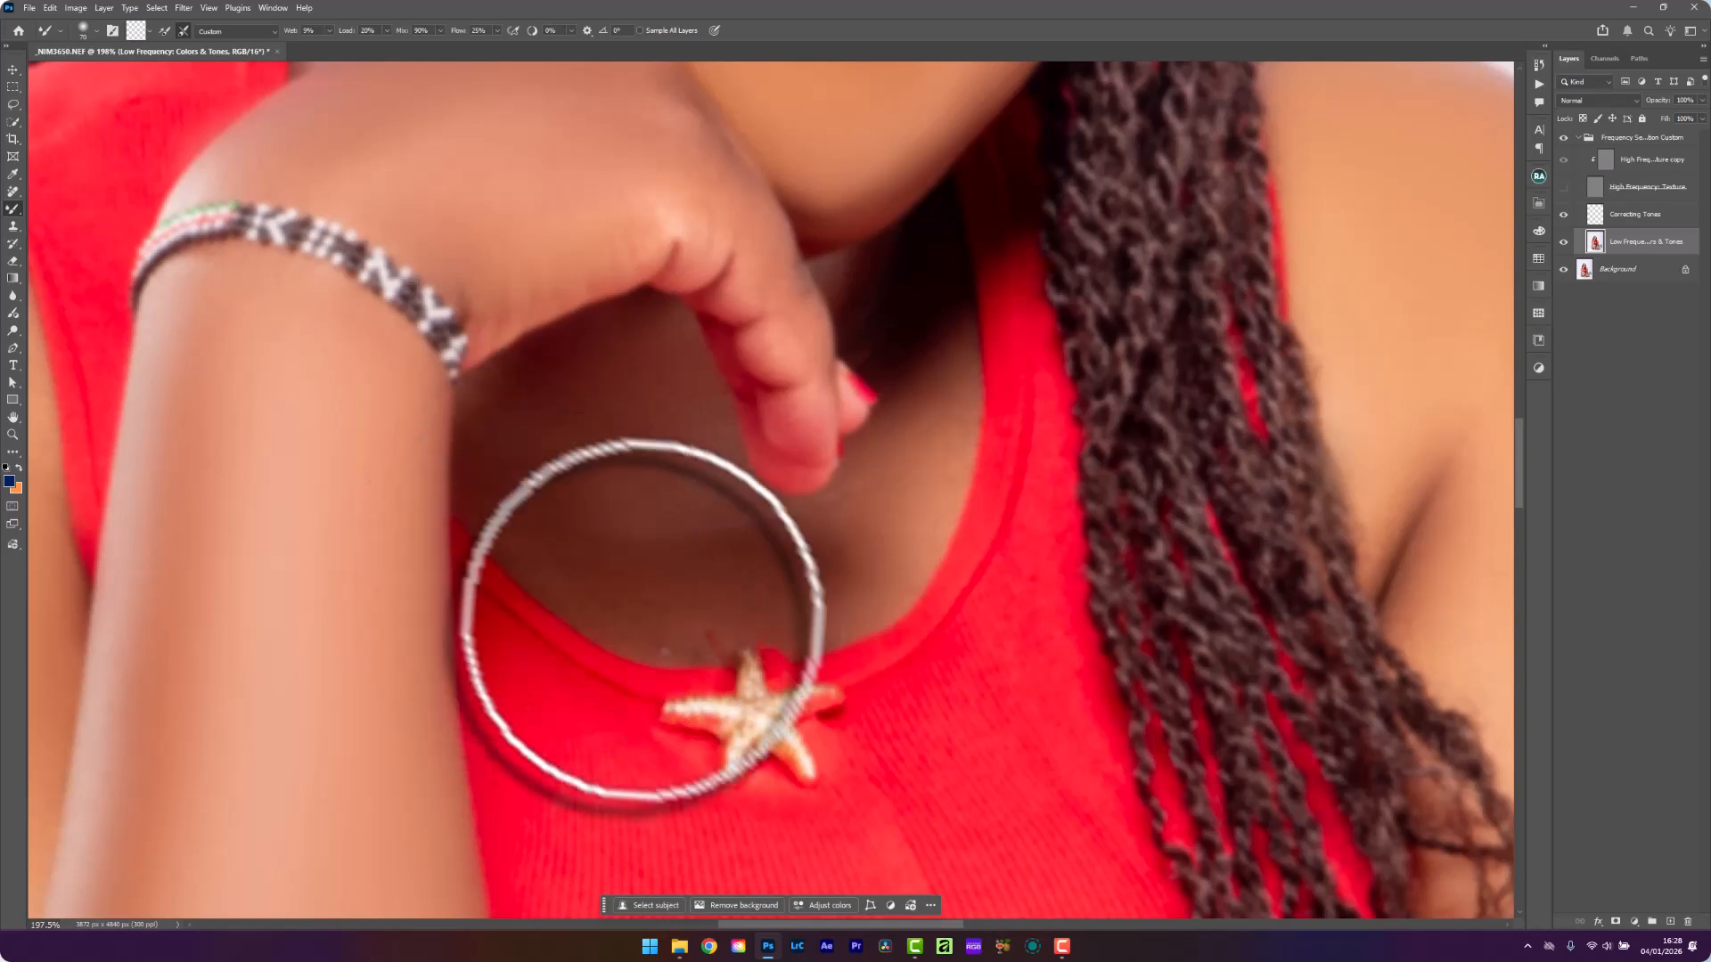
pyautogui.press('[')
pyautogui.press('[')
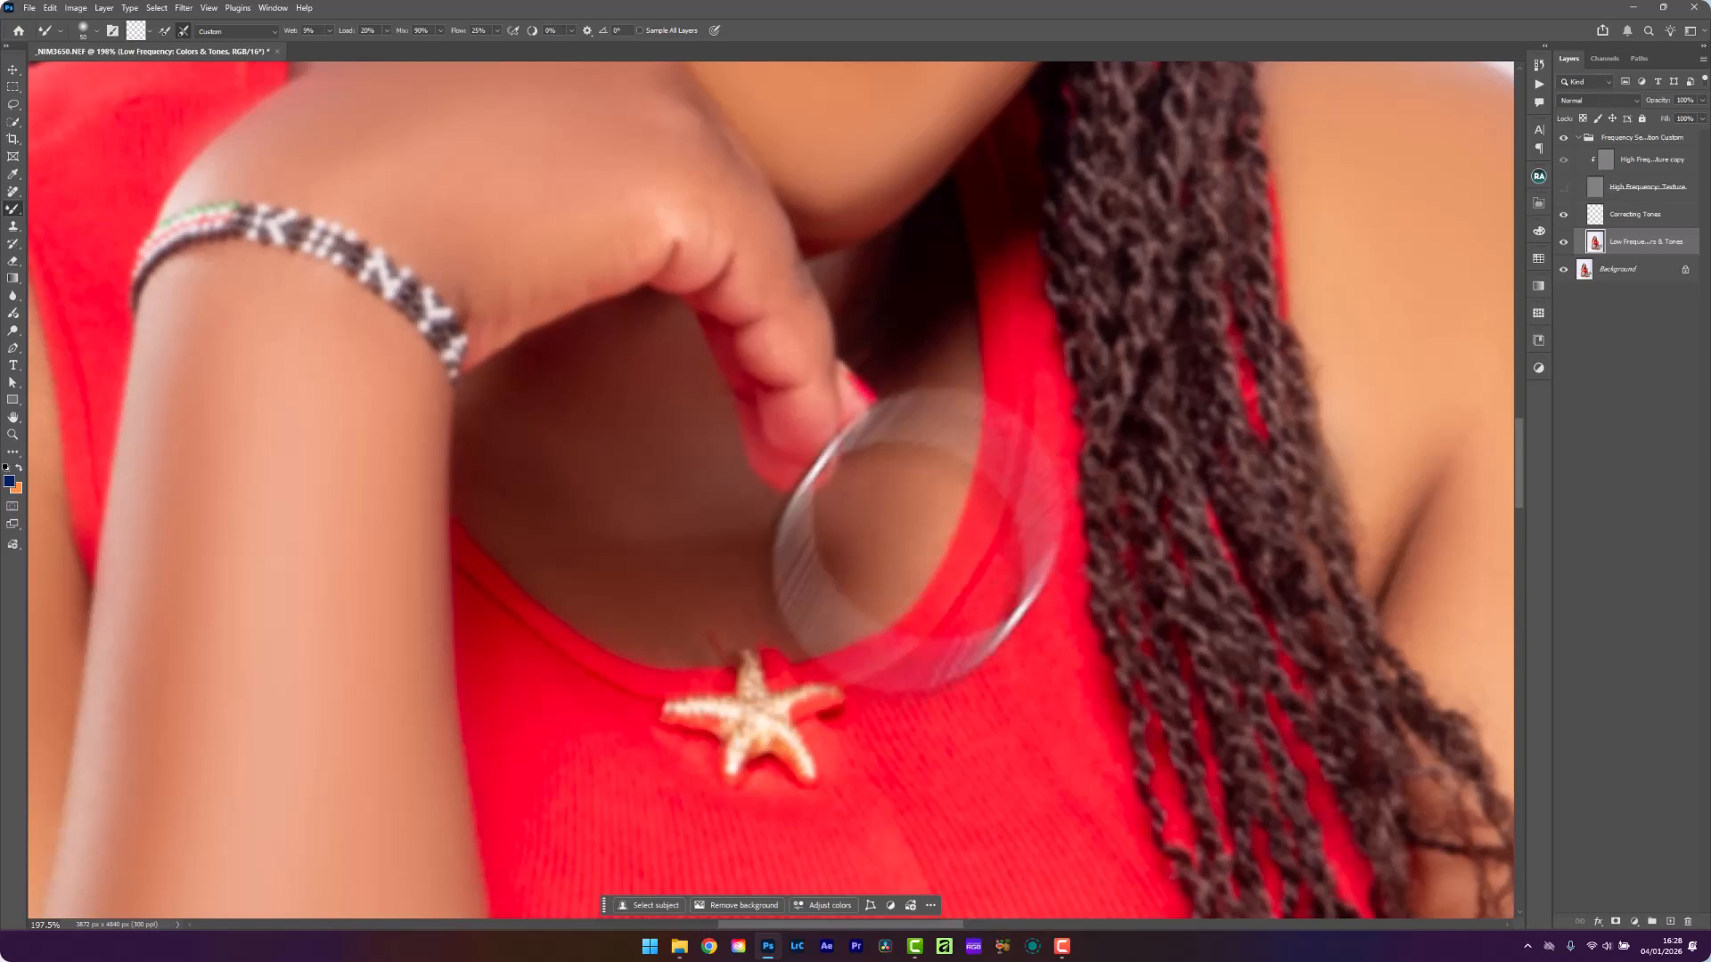
pyautogui.scroll(-2, 905, 542)
# Show the high-frequency texture layers again, check the smoothed face up close, and collapse the Frequency Separation group
pyautogui.scroll(-10, 740, 529)
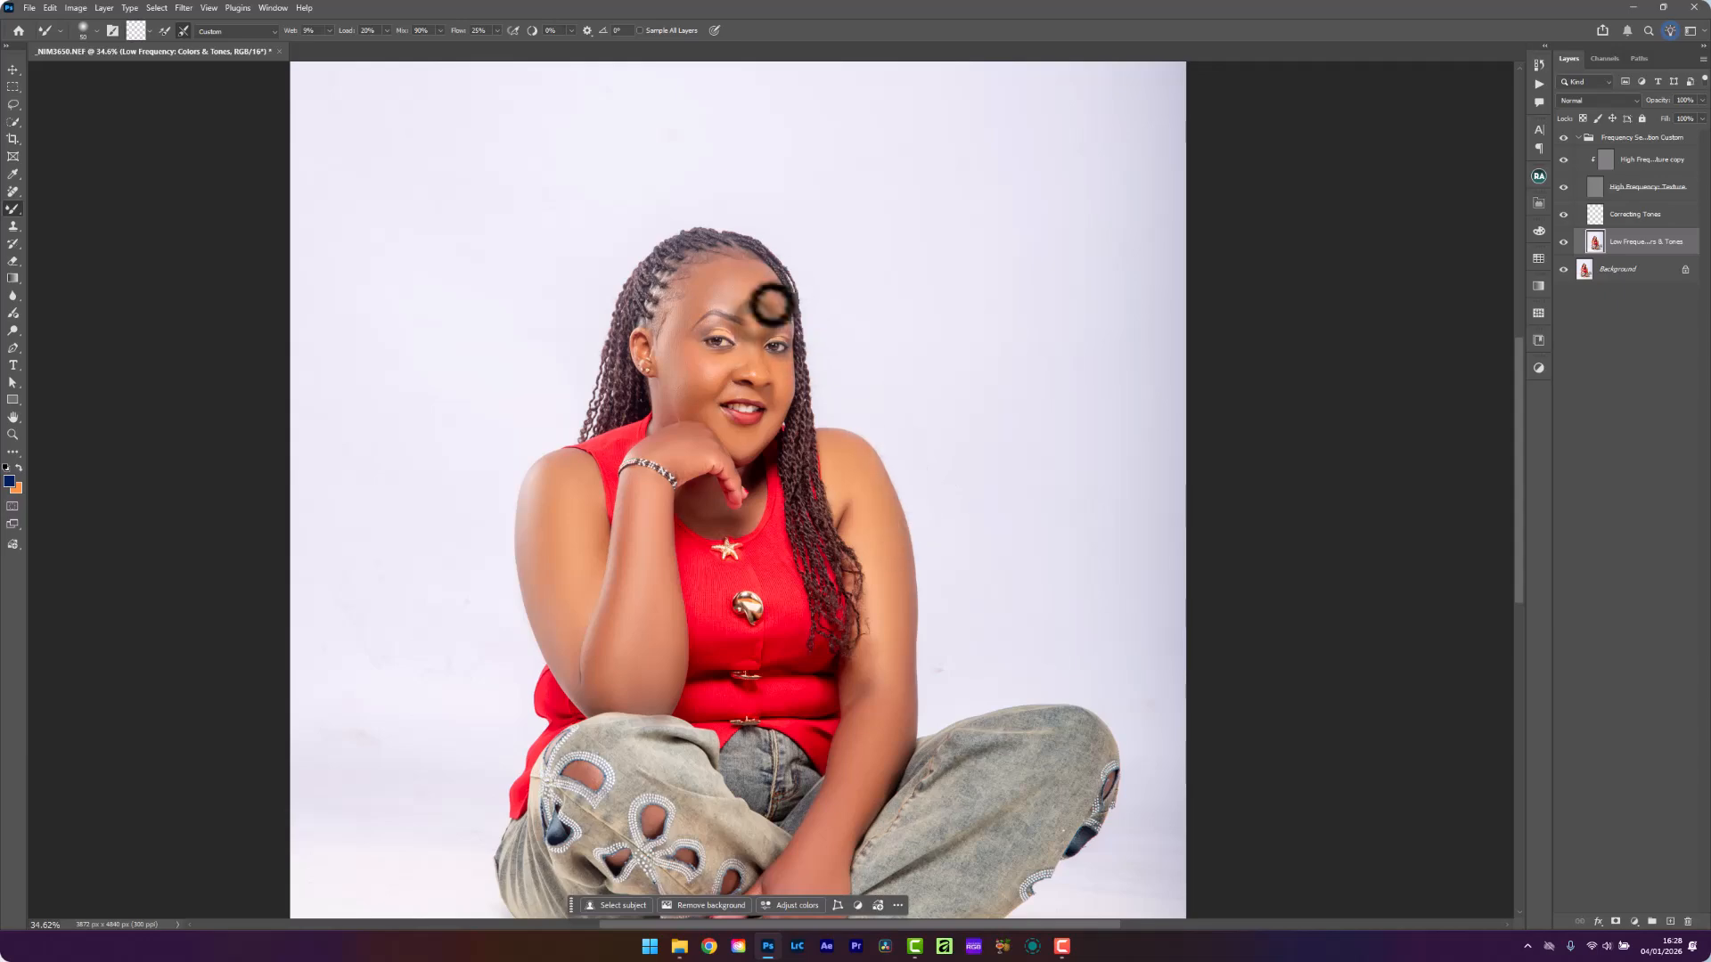
pyautogui.scroll(10, 772, 305)
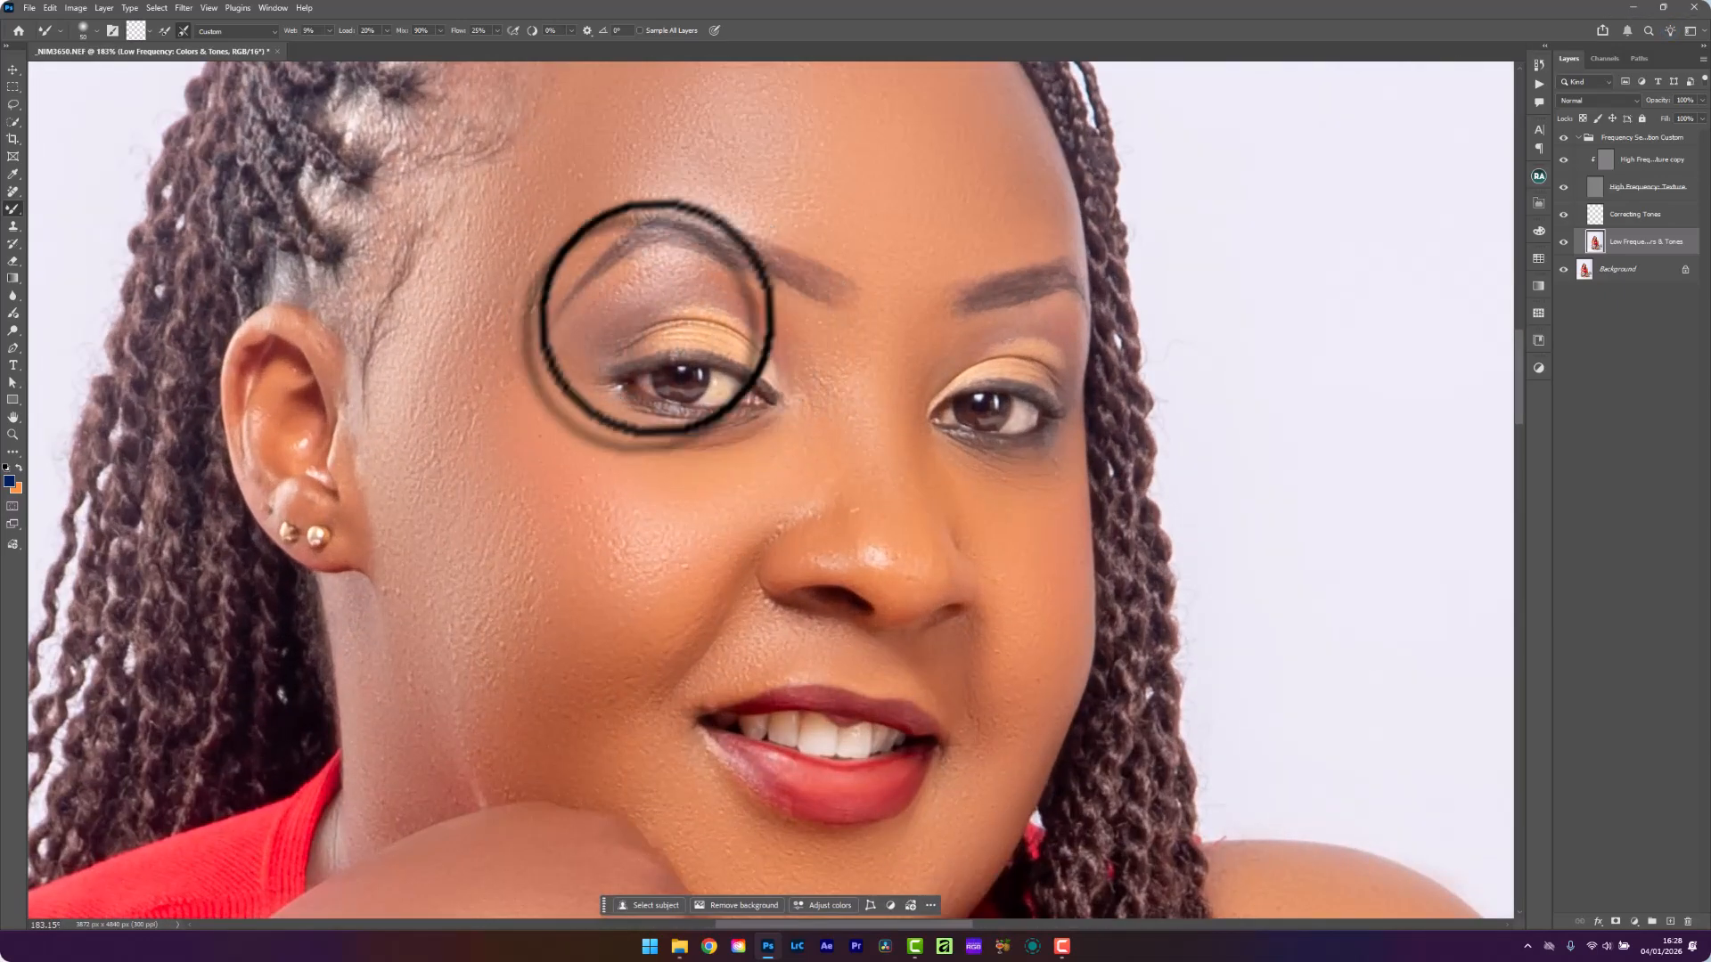
pyautogui.scroll(-5, 534, 339)
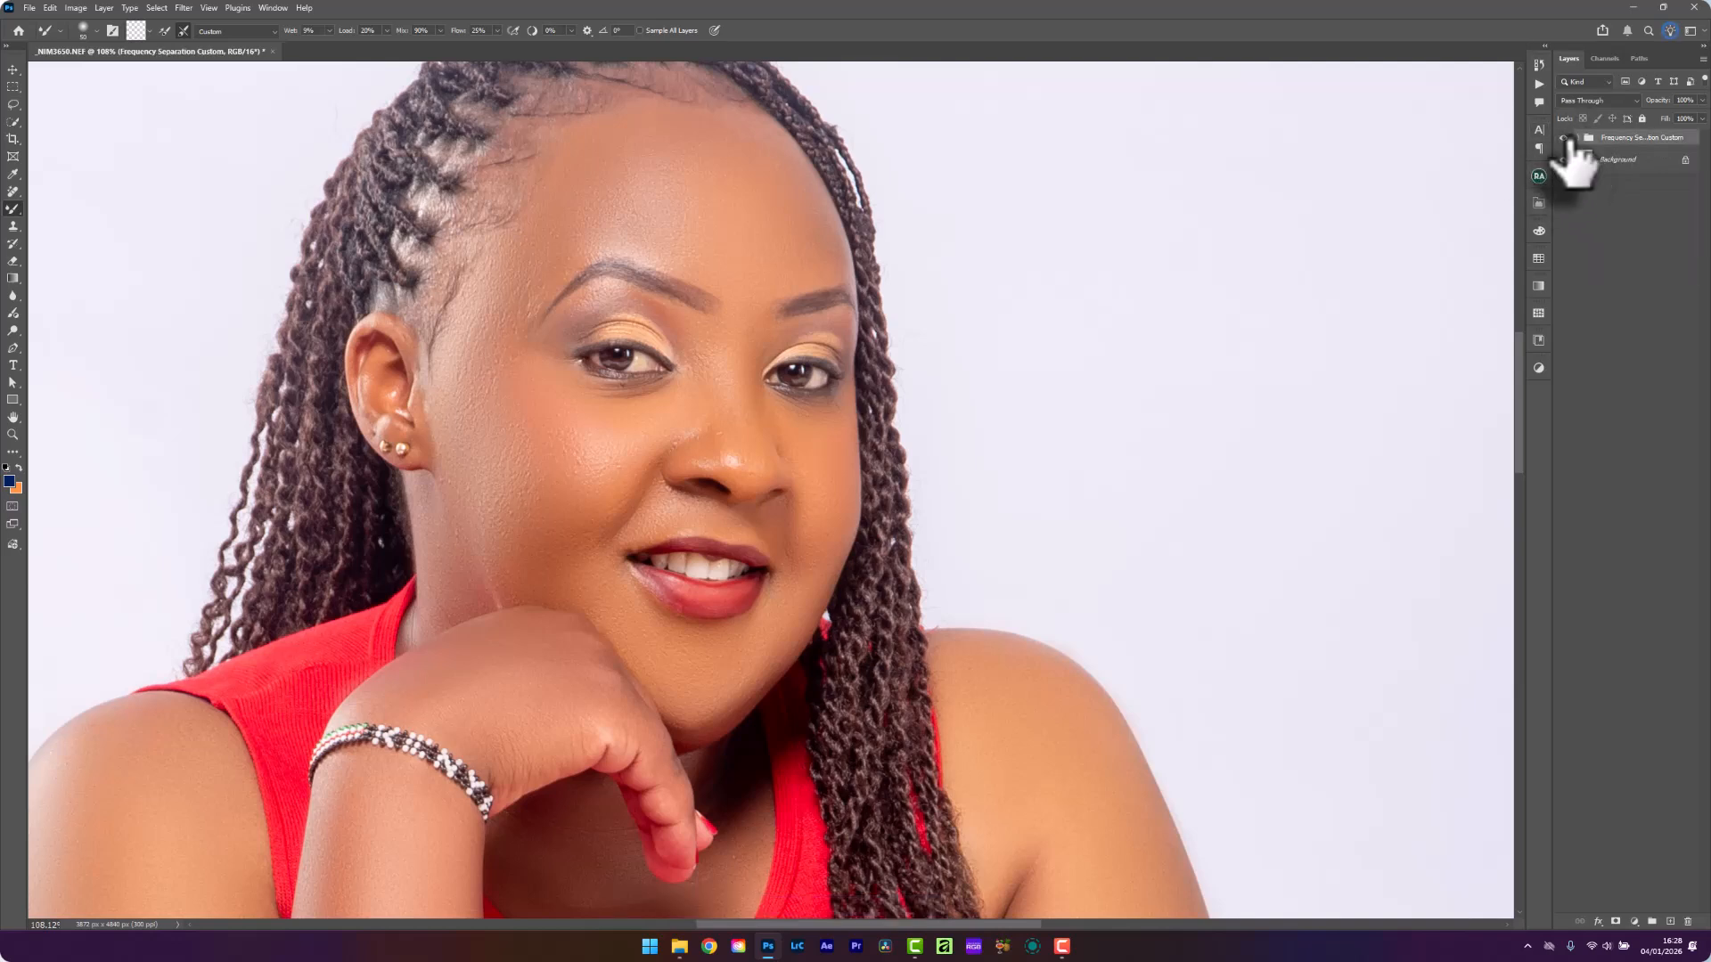
# Run the White eyes and teeth action and target the black mask of its new group
pyautogui.click(1537, 84)
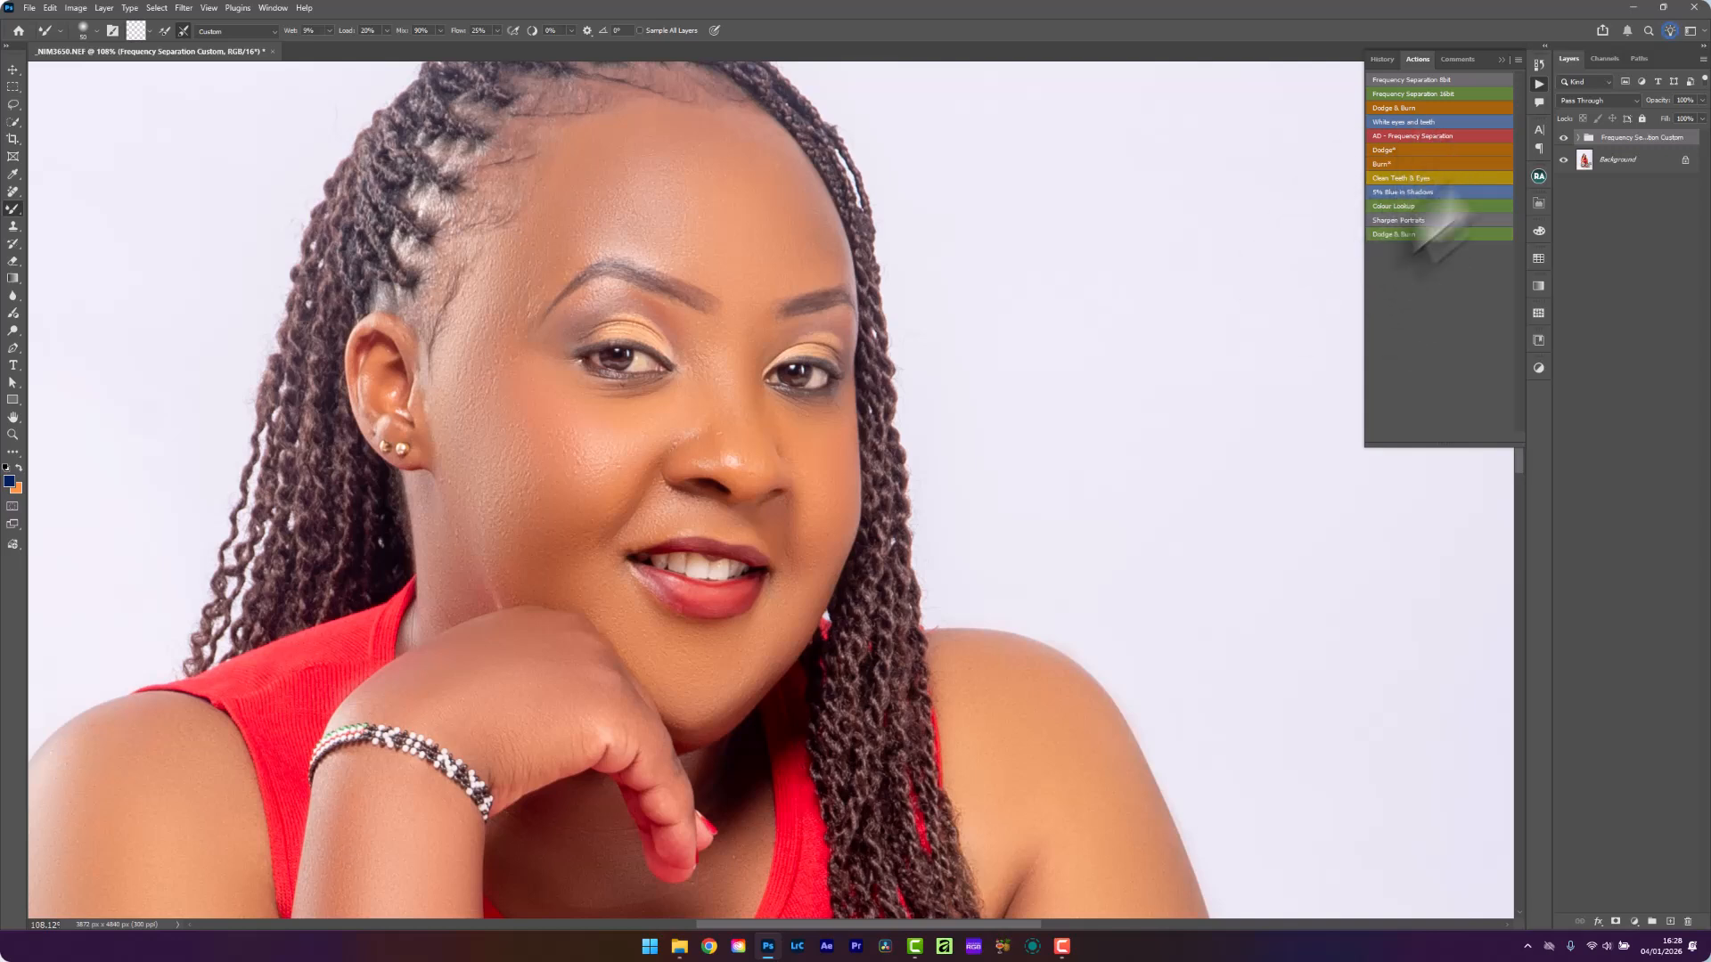
pyautogui.click(1502, 59)
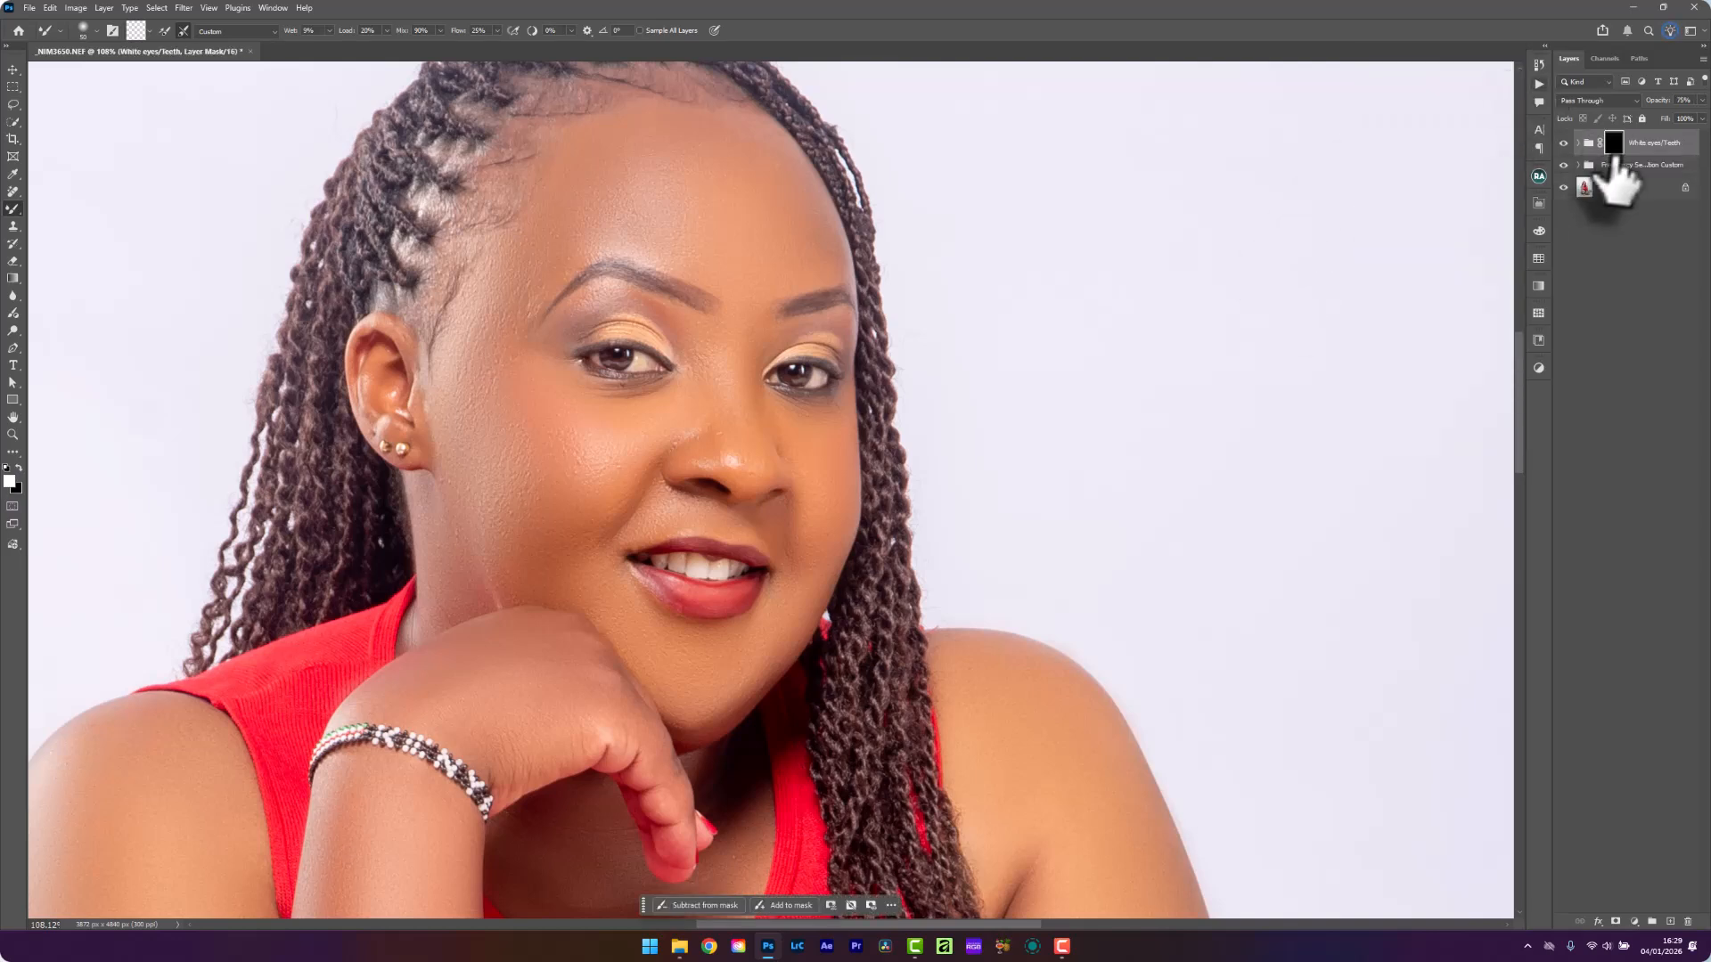
pyautogui.click(1619, 146)
pyautogui.click(1617, 144)
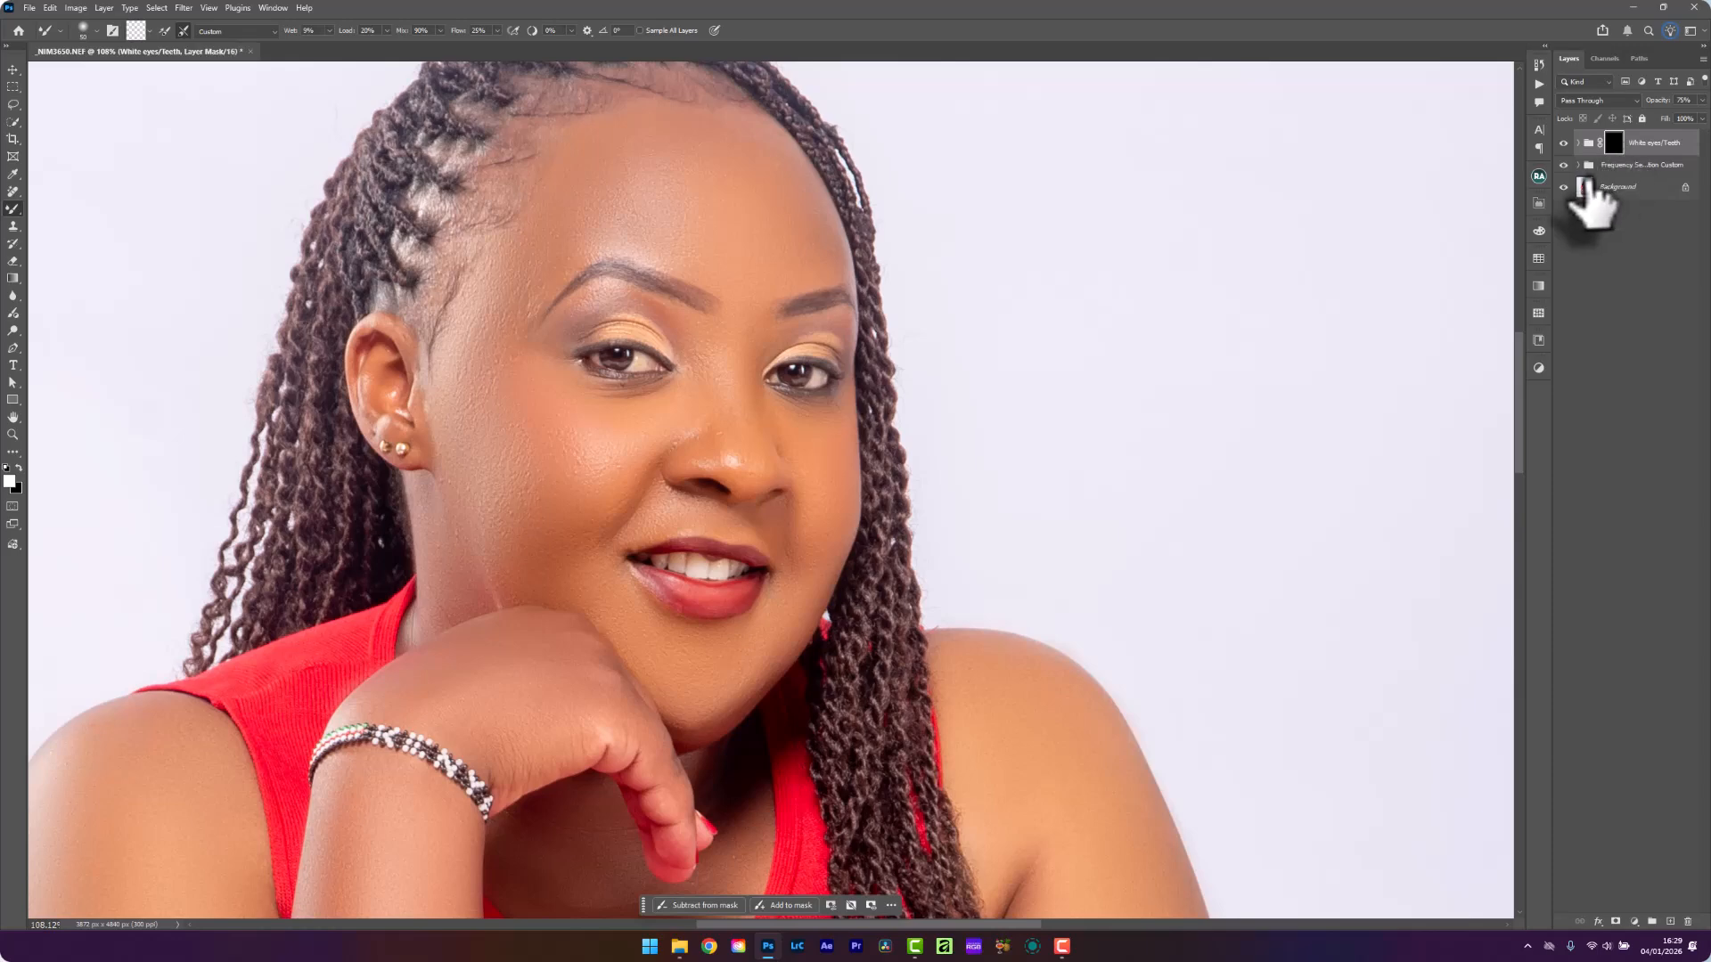
# Whiten the whites of both eyes by painting white on the White eyes/Teeth mask with a very small brush
pyautogui.hotkey('shift', 'b')
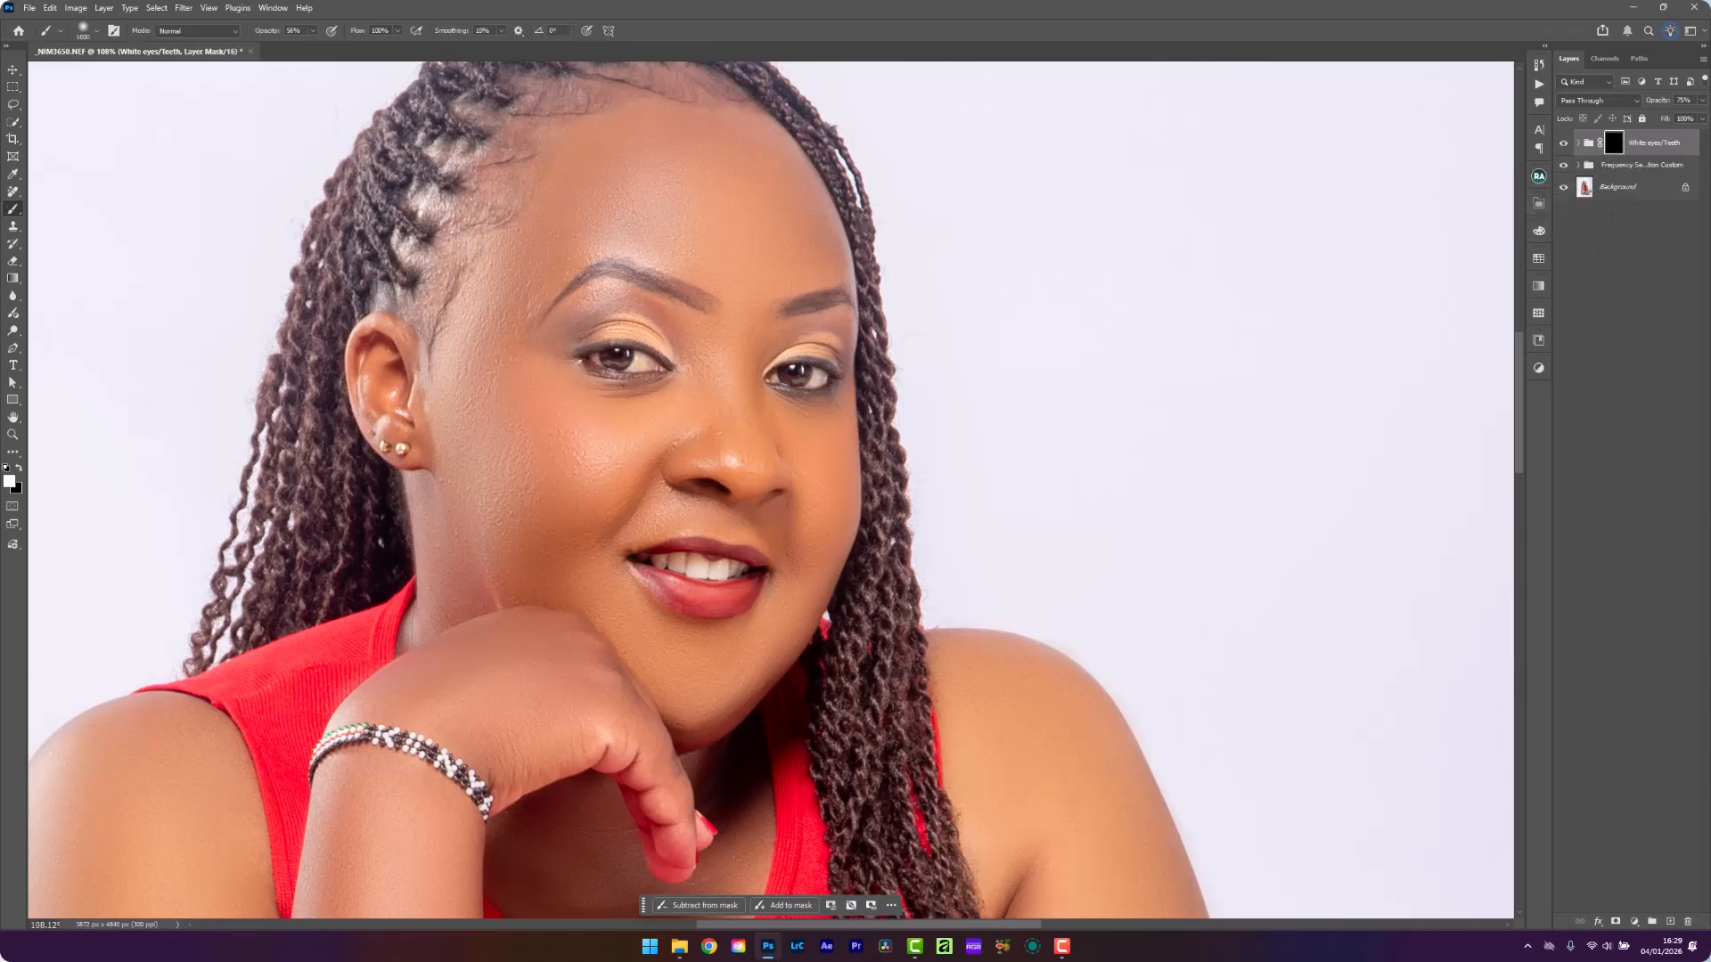
pyautogui.press('[')
pyautogui.press('[')
pyautogui.press('[')
pyautogui.press('[')
pyautogui.press('[')
pyautogui.press('[')
pyautogui.press('[')
pyautogui.press('[')
pyautogui.press('[')
pyautogui.press('[')
pyautogui.press('[')
pyautogui.press('[')
pyautogui.press('[')
pyautogui.press('[')
pyautogui.press('[')
pyautogui.press('[')
pyautogui.press('[')
pyautogui.press('[')
pyautogui.press('[')
pyautogui.press('[')
pyautogui.scroll(5, 692, 359)
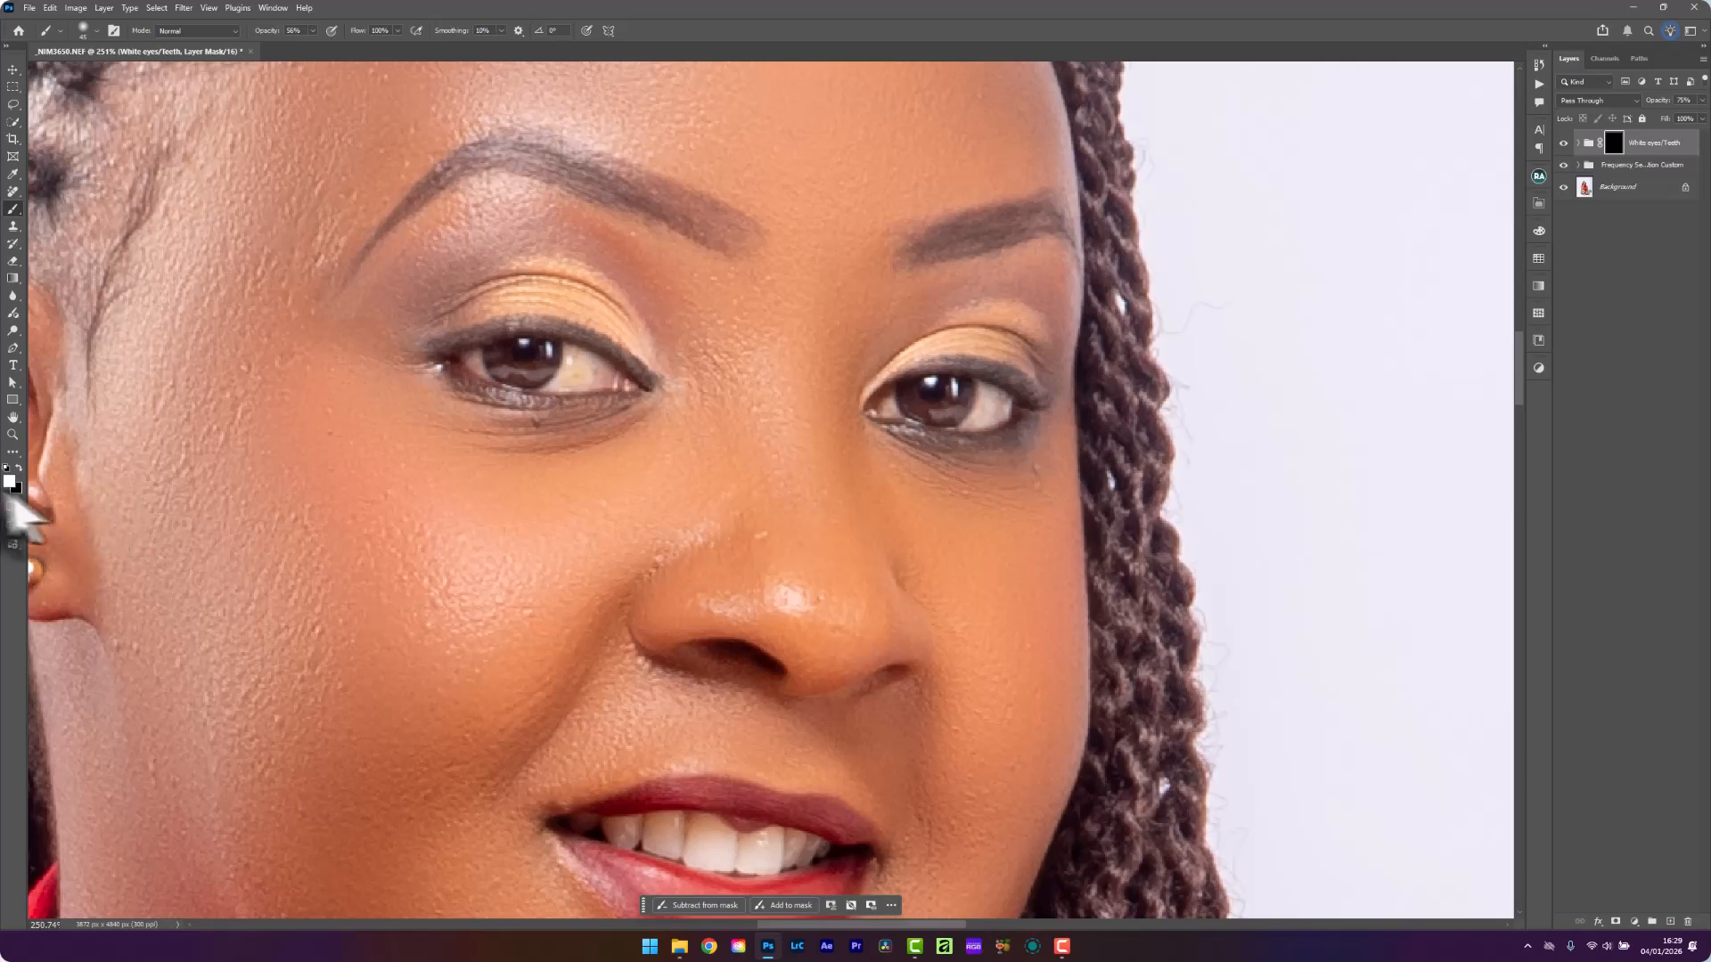
pyautogui.scroll(4, 593, 374)
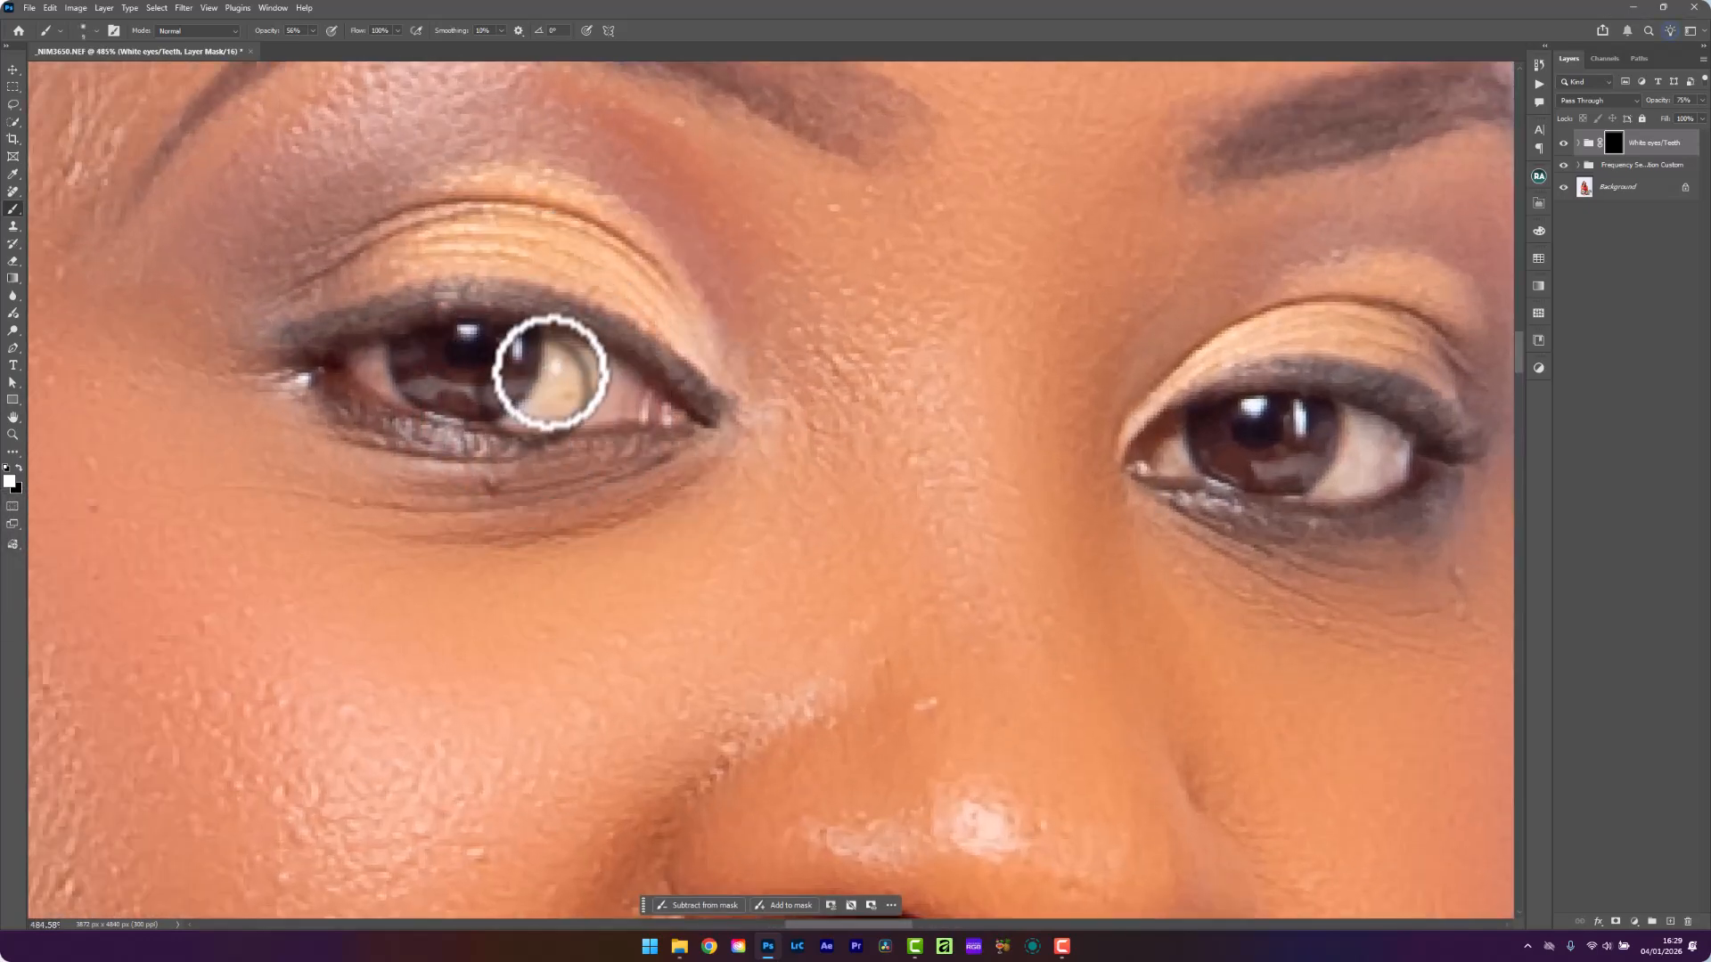
pyautogui.moveTo(550, 373)
pyautogui.mouseDown()
pyautogui.moveTo(611, 365)
pyautogui.moveTo(677, 420)
pyautogui.moveTo(560, 411)
pyautogui.moveTo(570, 390)
pyautogui.moveTo(551, 389)
pyautogui.moveTo(579, 367)
pyautogui.moveTo(622, 400)
pyautogui.moveTo(584, 398)
pyautogui.mouseUp()
pyautogui.moveTo(1368, 456); pyautogui.dragTo(1317, 489)
pyautogui.moveTo(1169, 452)
pyautogui.mouseDown()
pyautogui.moveTo(1179, 436)
pyautogui.moveTo(1199, 459)
pyautogui.mouseUp()
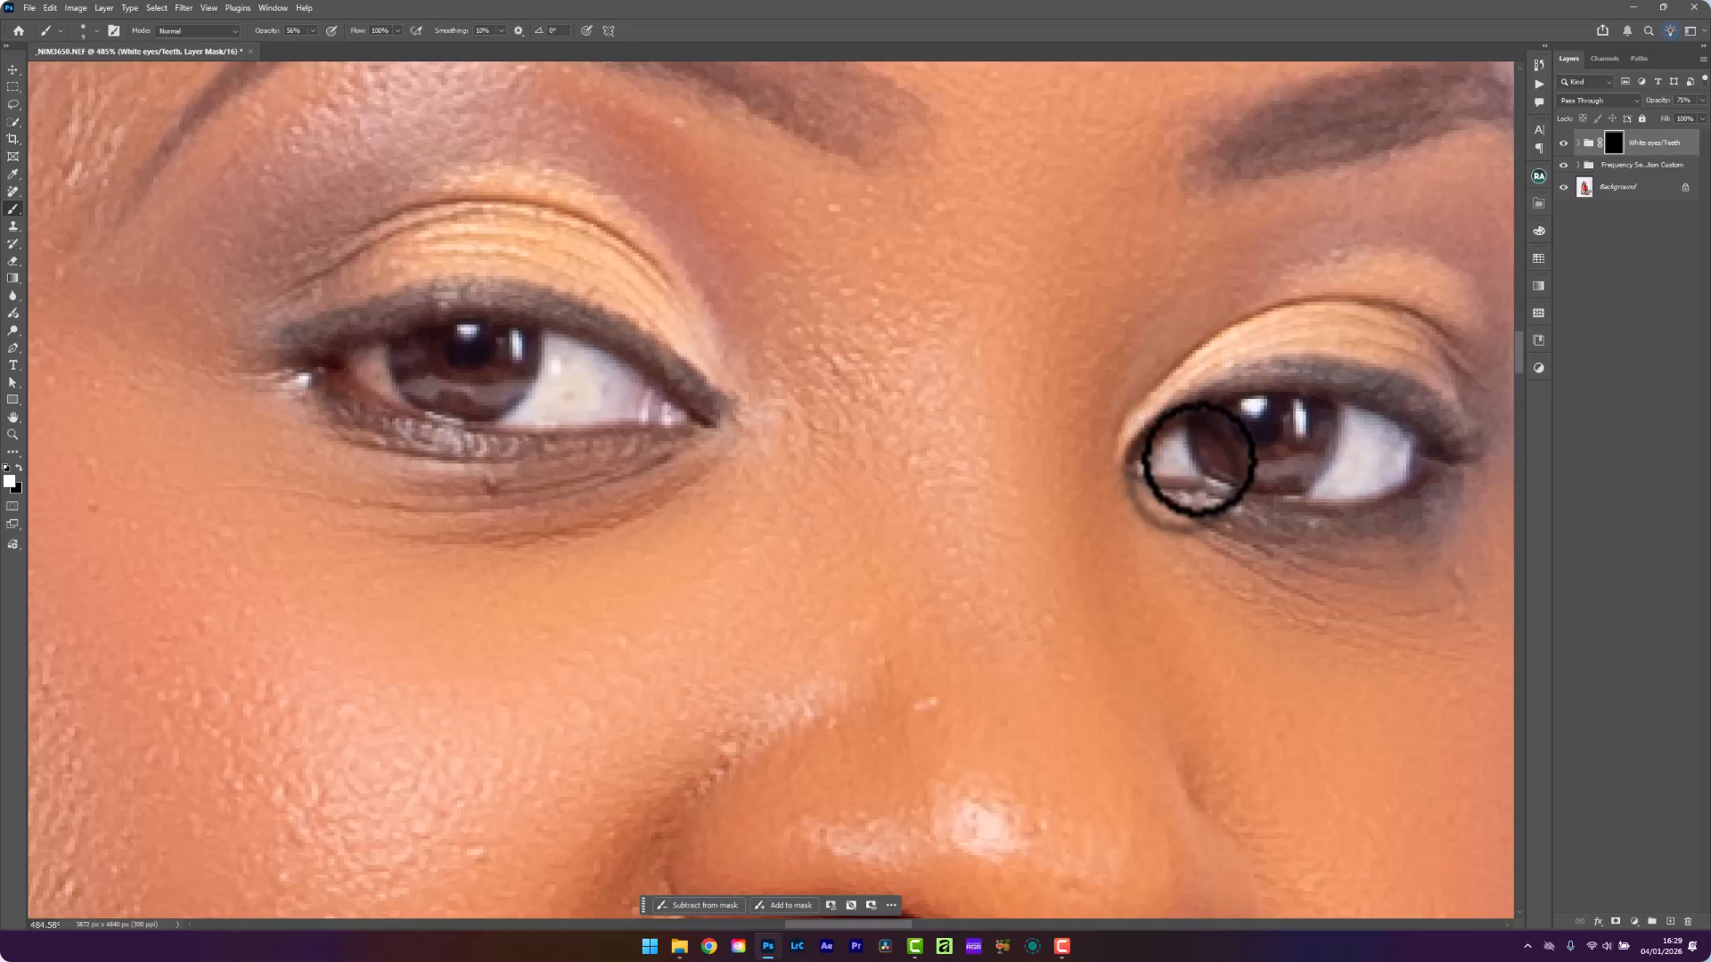
# Whiten all the visible teeth by painting along them on the White eyes/Teeth mask
pyautogui.scroll(-5, 746, 347)
pyautogui.scroll(2, 724, 677)
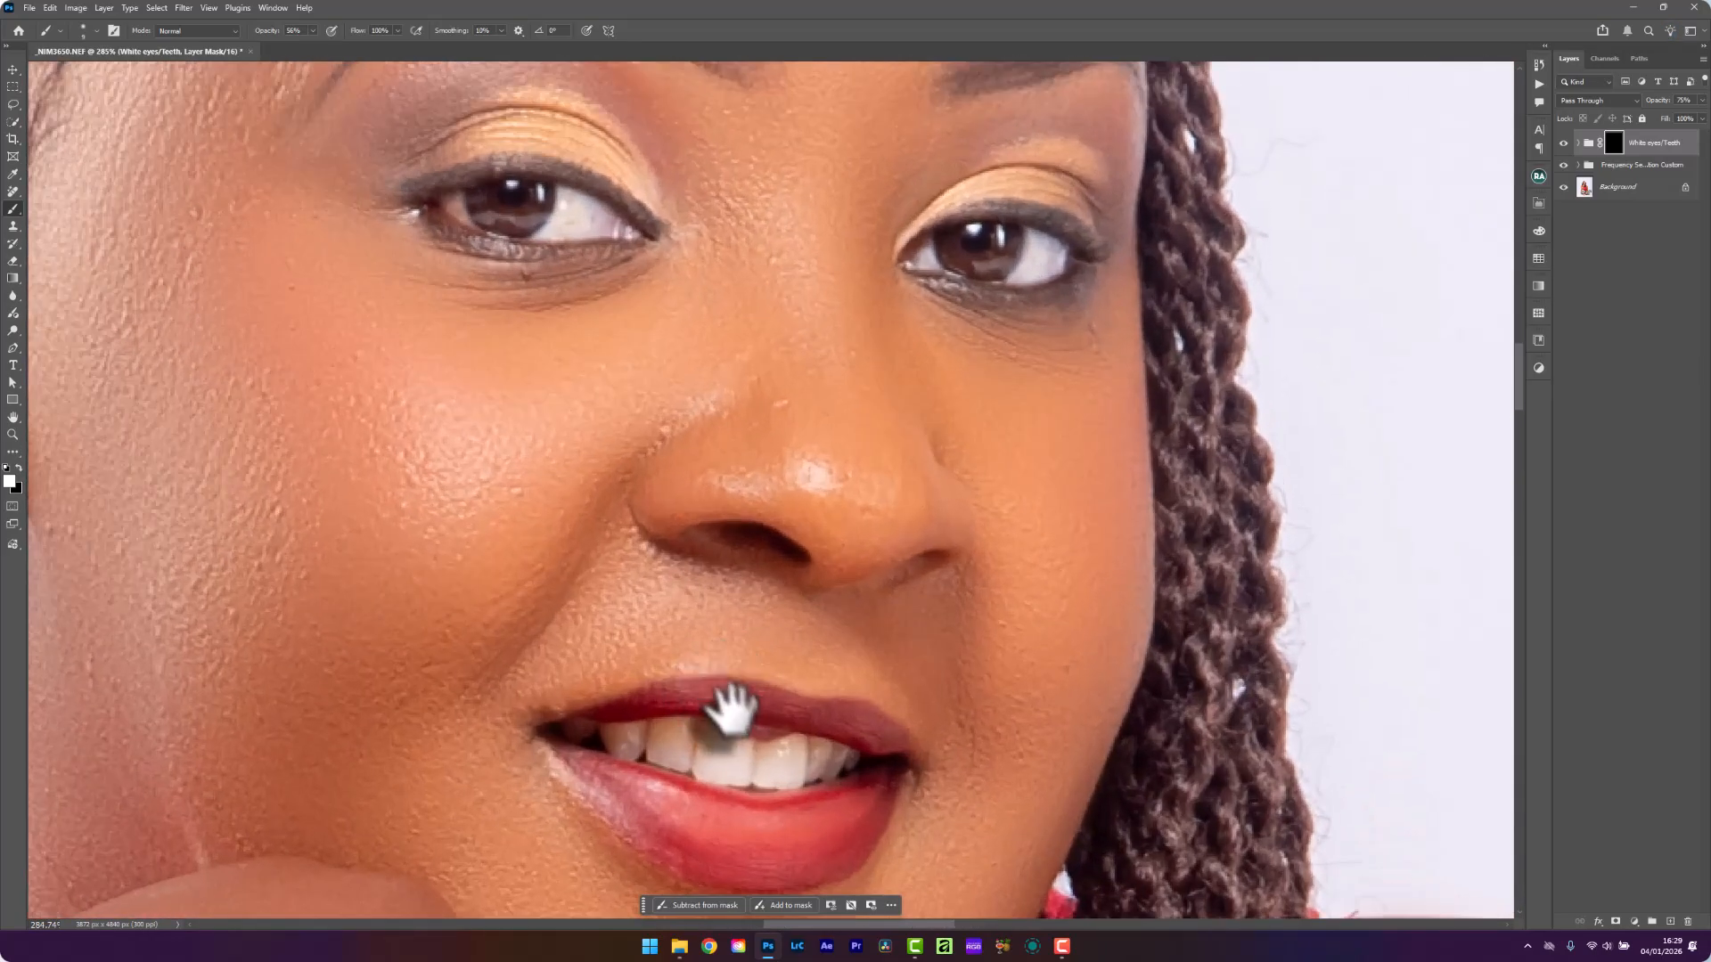
pyautogui.moveTo(724, 703); pyautogui.dragTo(650, 450)
pyautogui.scroll(4, 525, 454)
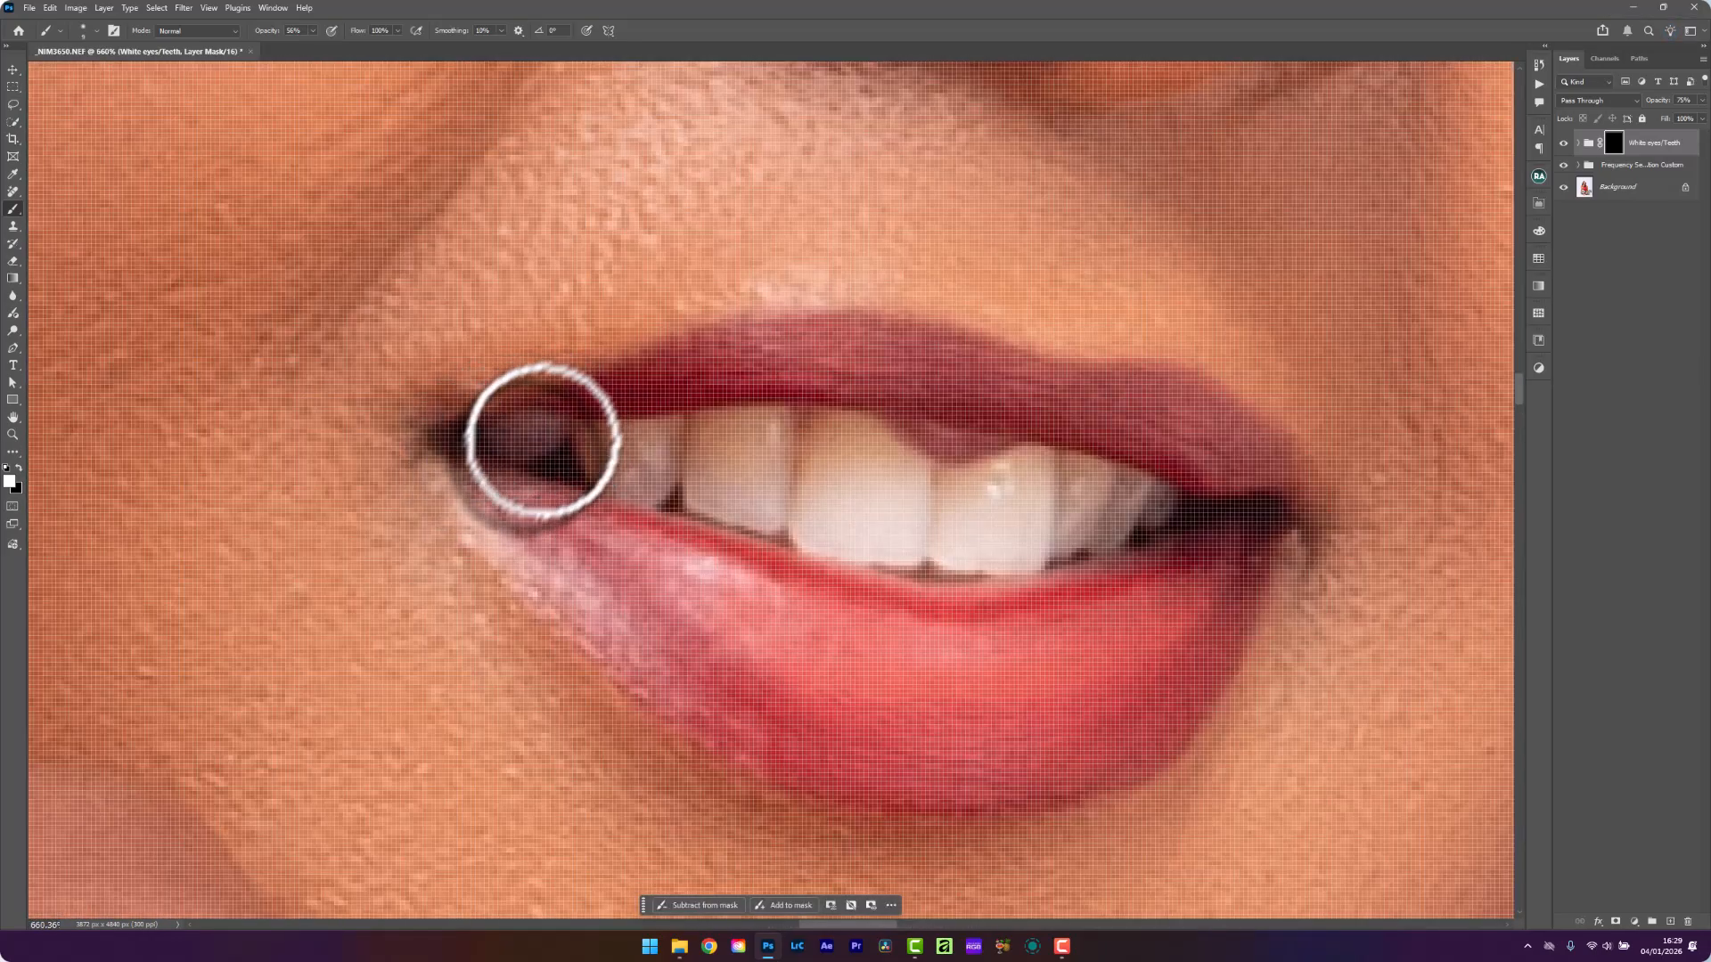
pyautogui.moveTo(541, 441)
pyautogui.mouseDown()
pyautogui.moveTo(593, 441)
pyautogui.moveTo(620, 484)
pyautogui.moveTo(661, 473)
pyautogui.moveTo(666, 433)
pyautogui.moveTo(593, 434)
pyautogui.moveTo(635, 486)
pyautogui.moveTo(648, 470)
pyautogui.moveTo(594, 454)
pyautogui.moveTo(594, 431)
pyautogui.moveTo(703, 452)
pyautogui.moveTo(698, 492)
pyautogui.moveTo(772, 507)
pyautogui.moveTo(791, 485)
pyautogui.moveTo(785, 421)
pyautogui.moveTo(719, 418)
pyautogui.moveTo(710, 469)
pyautogui.moveTo(766, 432)
pyautogui.moveTo(756, 474)
pyautogui.moveTo(703, 457)
pyautogui.moveTo(727, 507)
pyautogui.moveTo(807, 532)
pyautogui.moveTo(827, 424)
pyautogui.moveTo(874, 431)
pyautogui.moveTo(914, 461)
pyautogui.moveTo(914, 546)
pyautogui.moveTo(832, 533)
pyautogui.moveTo(825, 486)
pyautogui.moveTo(897, 487)
pyautogui.moveTo(886, 448)
pyautogui.moveTo(851, 425)
pyautogui.moveTo(873, 476)
pyautogui.moveTo(981, 512)
pyautogui.moveTo(962, 493)
pyautogui.moveTo(942, 538)
pyautogui.moveTo(991, 481)
pyautogui.moveTo(1044, 459)
pyautogui.moveTo(1033, 555)
pyautogui.moveTo(947, 541)
pyautogui.moveTo(997, 489)
pyautogui.moveTo(1018, 519)
pyautogui.moveTo(1073, 502)
pyautogui.moveTo(1053, 516)
pyautogui.moveTo(1094, 463)
pyautogui.moveTo(1086, 519)
pyautogui.moveTo(1049, 545)
pyautogui.moveTo(1113, 483)
pyautogui.moveTo(1104, 526)
pyautogui.moveTo(1143, 481)
pyautogui.moveTo(1109, 536)
pyautogui.moveTo(1176, 486)
pyautogui.mouseUp()
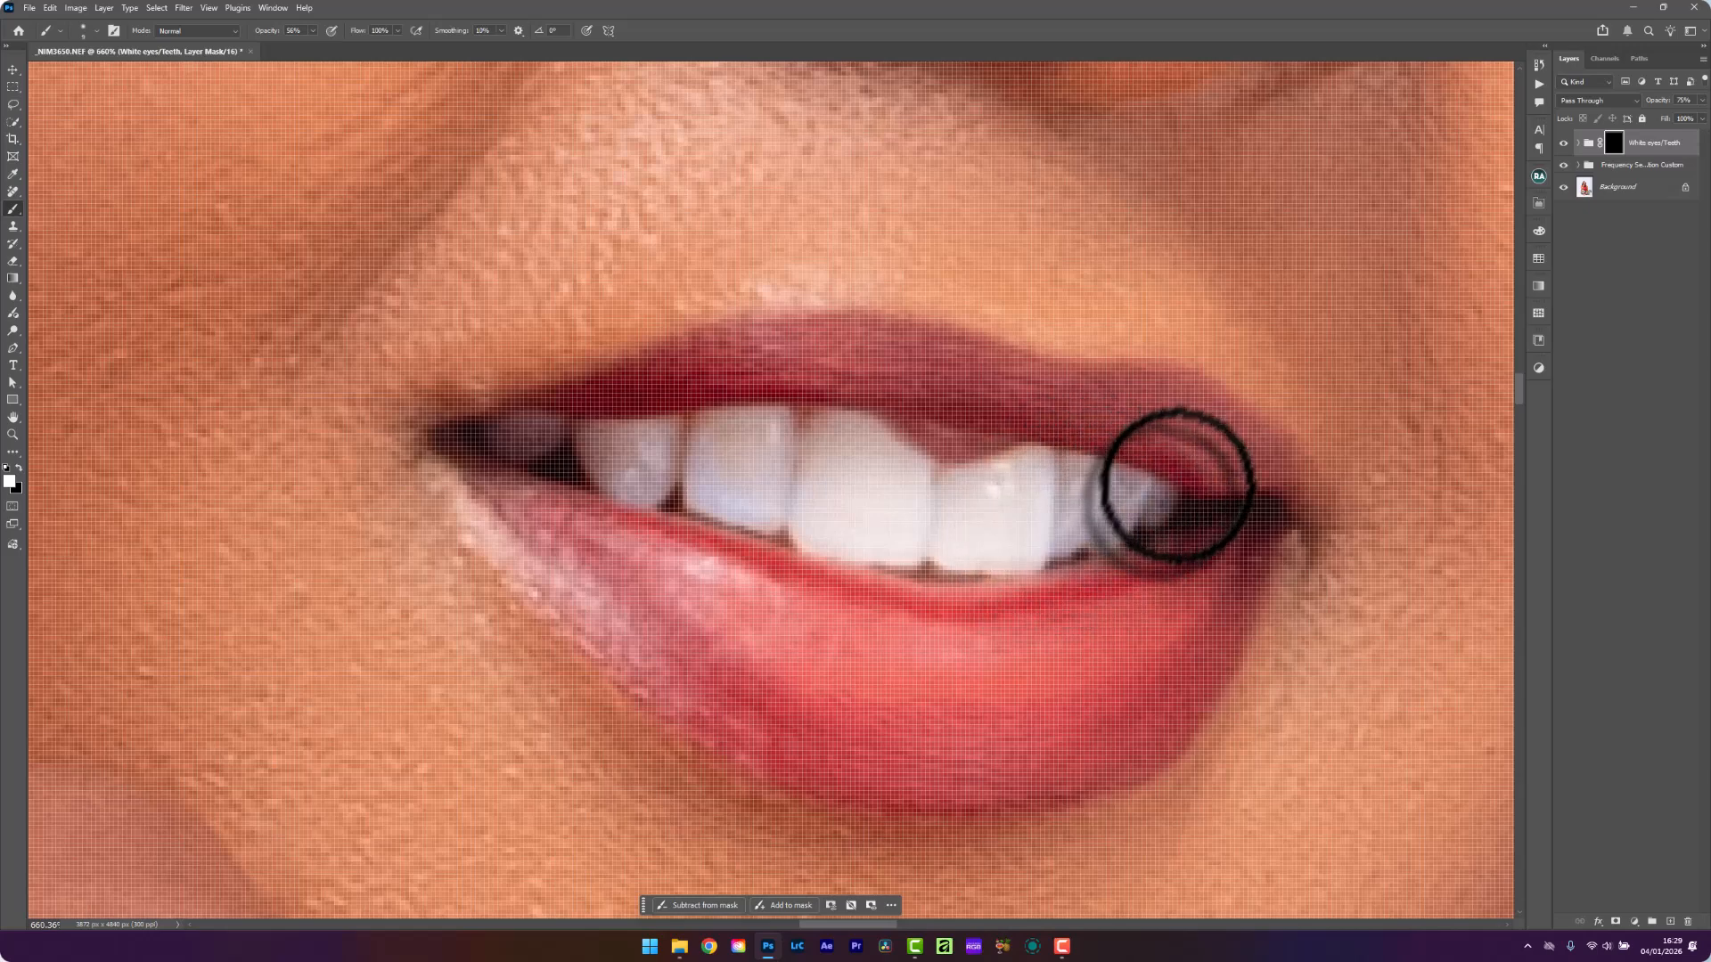
pyautogui.scroll(-10, 1176, 486)
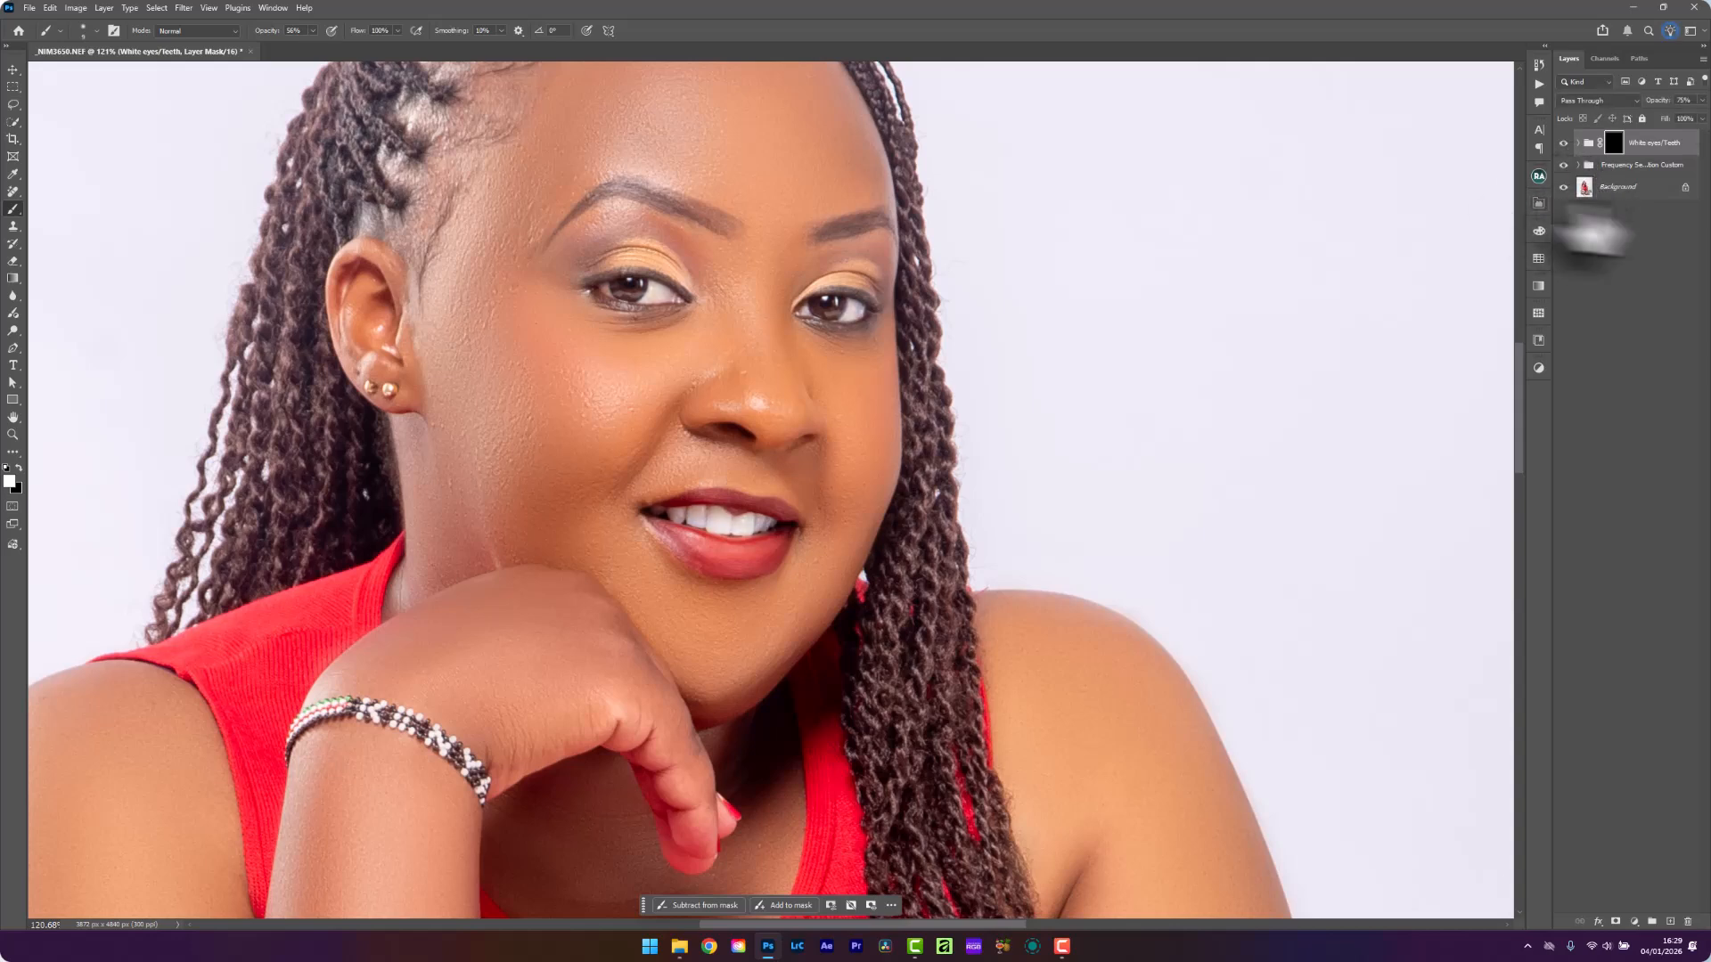
# Group the White eyes/Teeth and Frequency Separation groups together and compare the face with and without the retouching
pyautogui.keyDown('shift'); pyautogui.click(1657, 165); pyautogui.keyUp('shift')
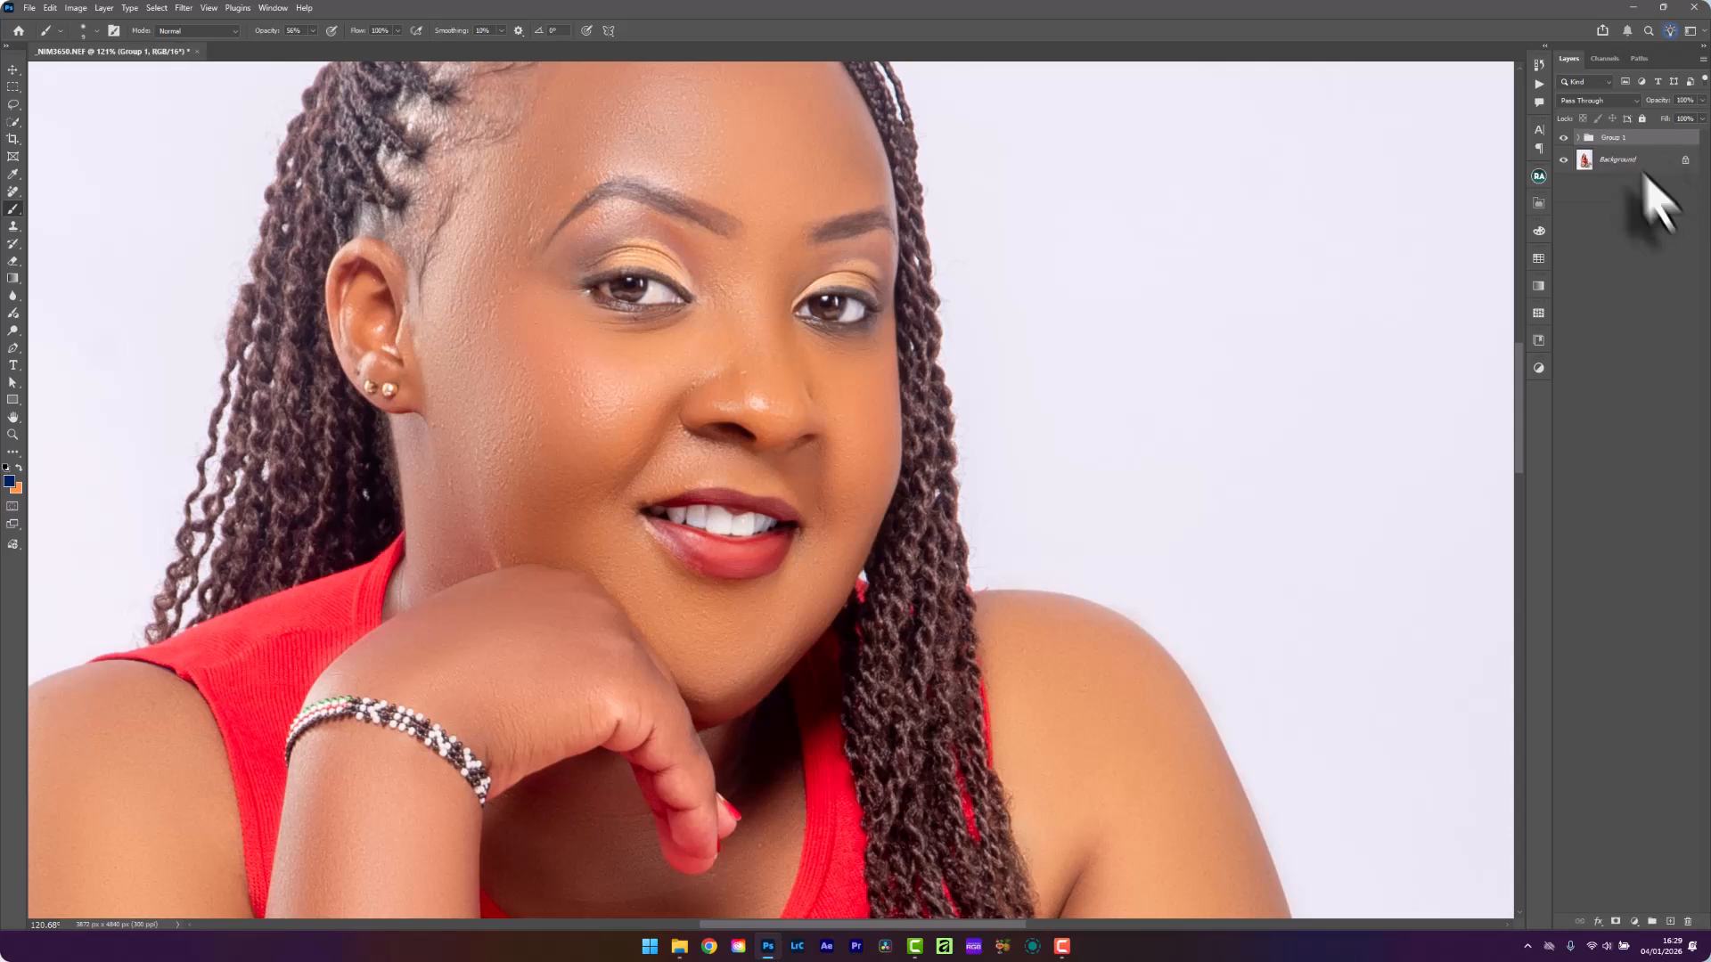
pyautogui.click(1563, 139)
pyautogui.scroll(-3, 791, 265)
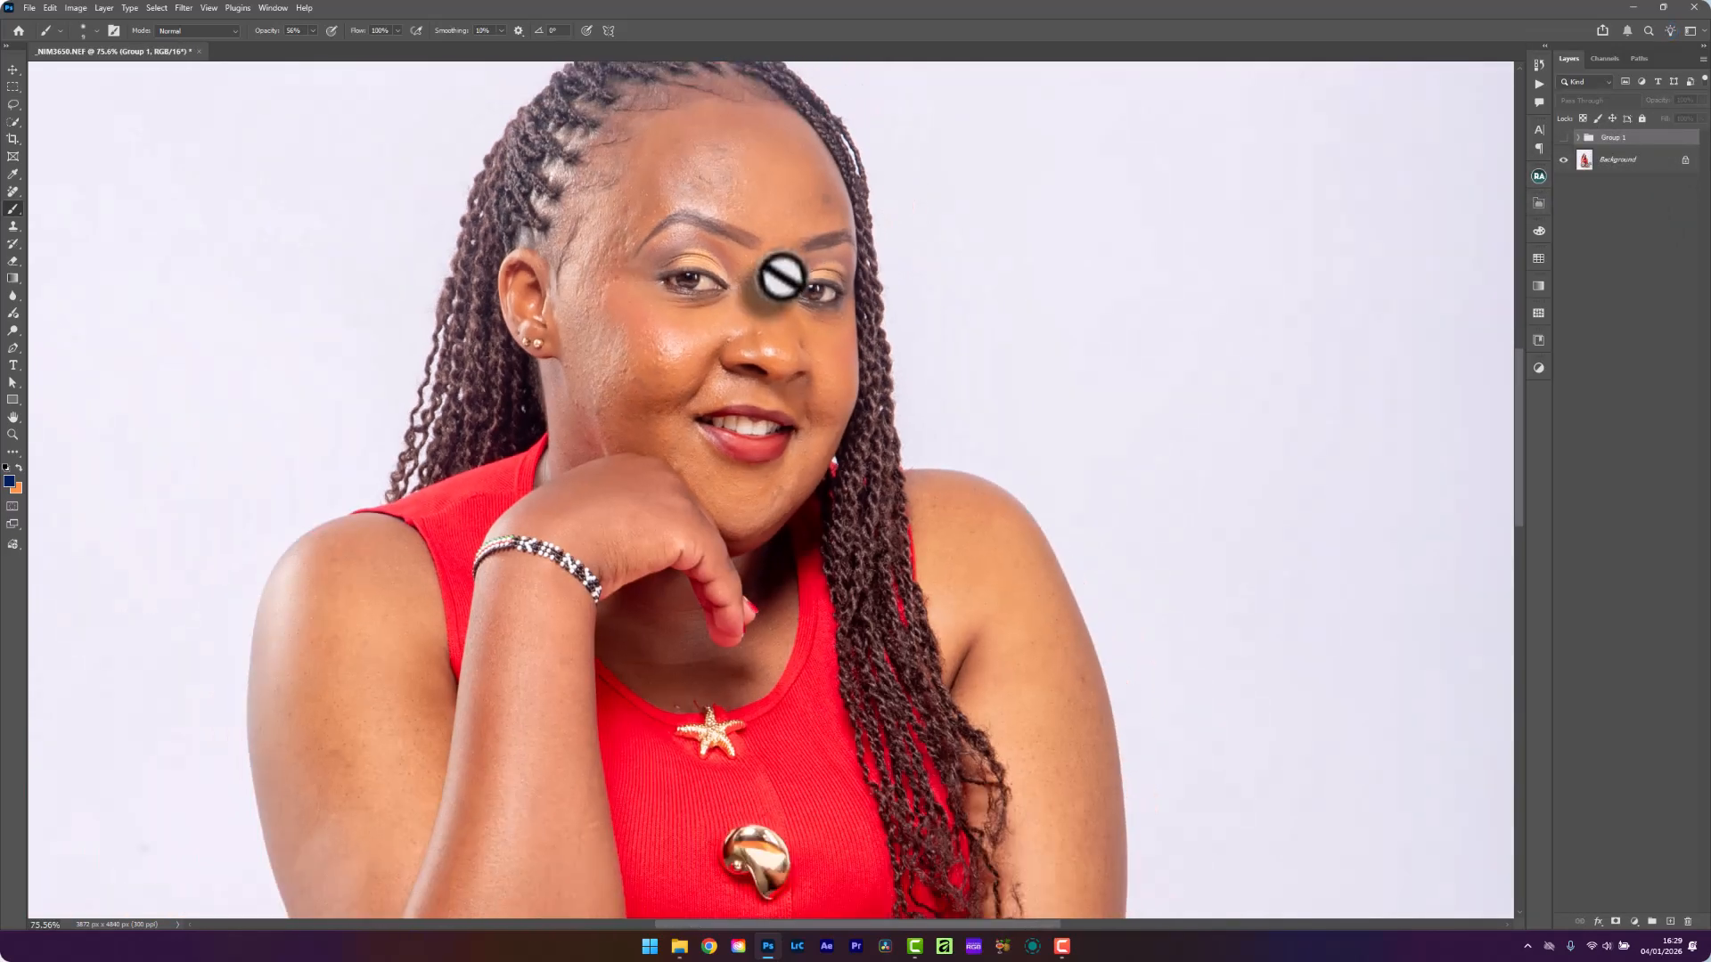
pyautogui.click(1564, 139)
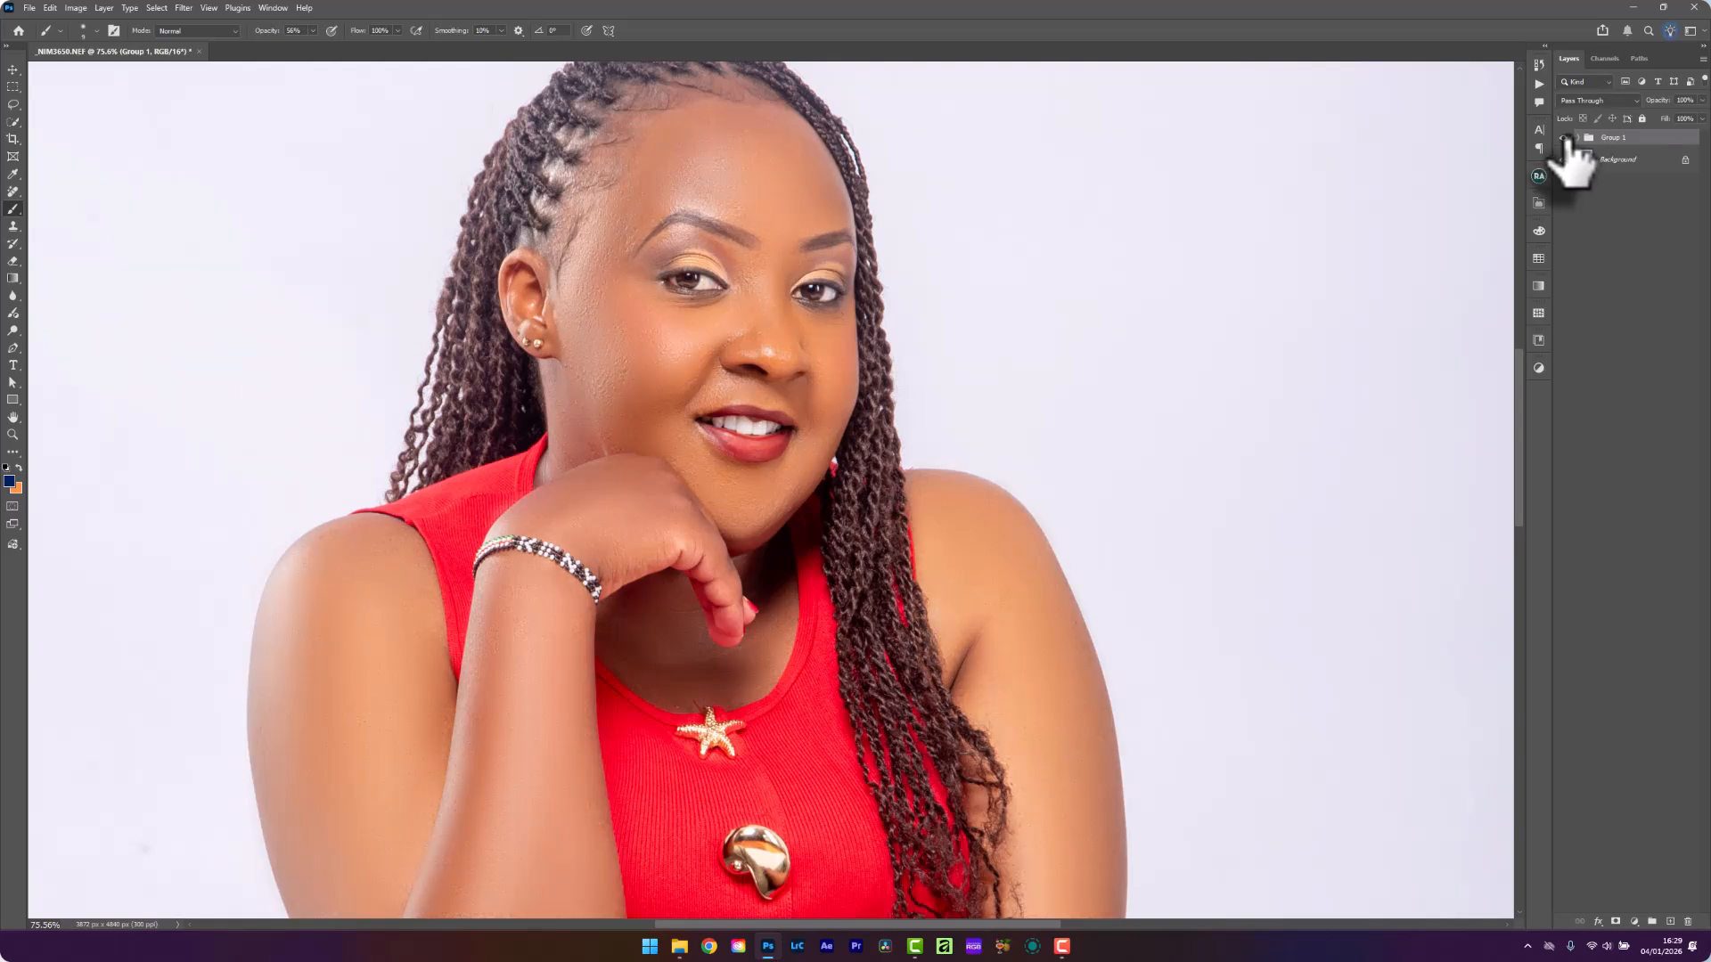
pyautogui.click(1565, 139)
pyautogui.click(1565, 139)
# Compare the whole portrait before and after by hiding and showing the retouching group
pyautogui.hotkey('ctrl', '0')
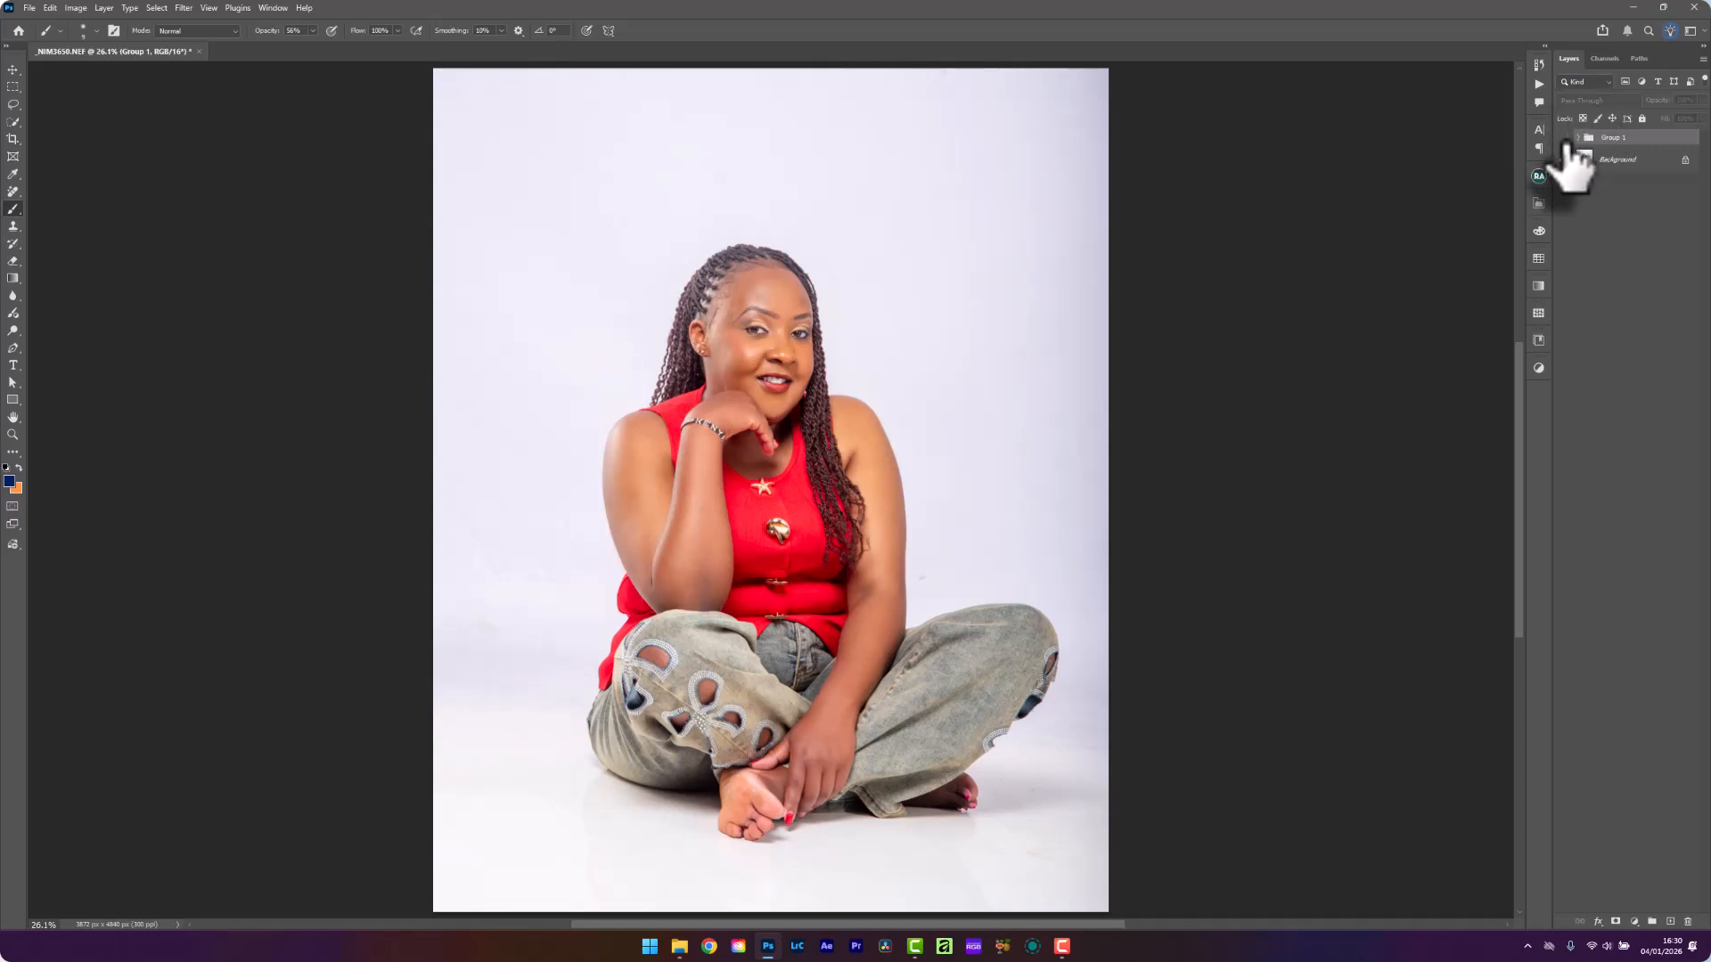
pyautogui.click(1564, 139)
pyautogui.click(1564, 139)
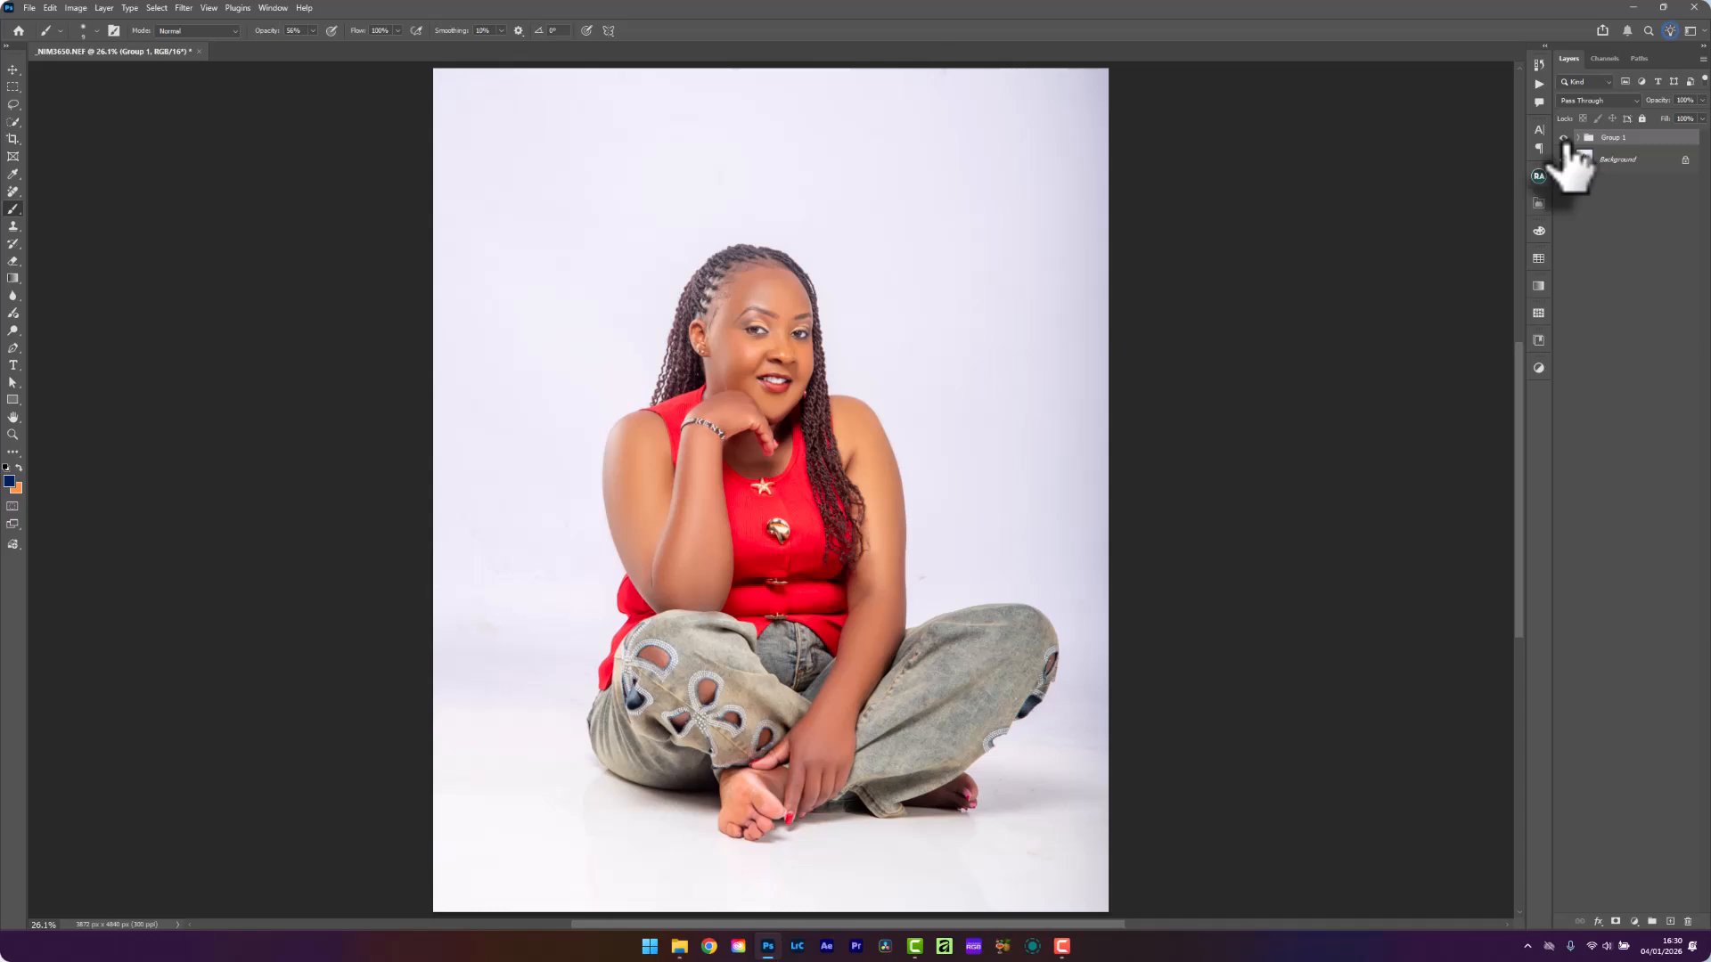
pyautogui.scroll(5, 764, 343)
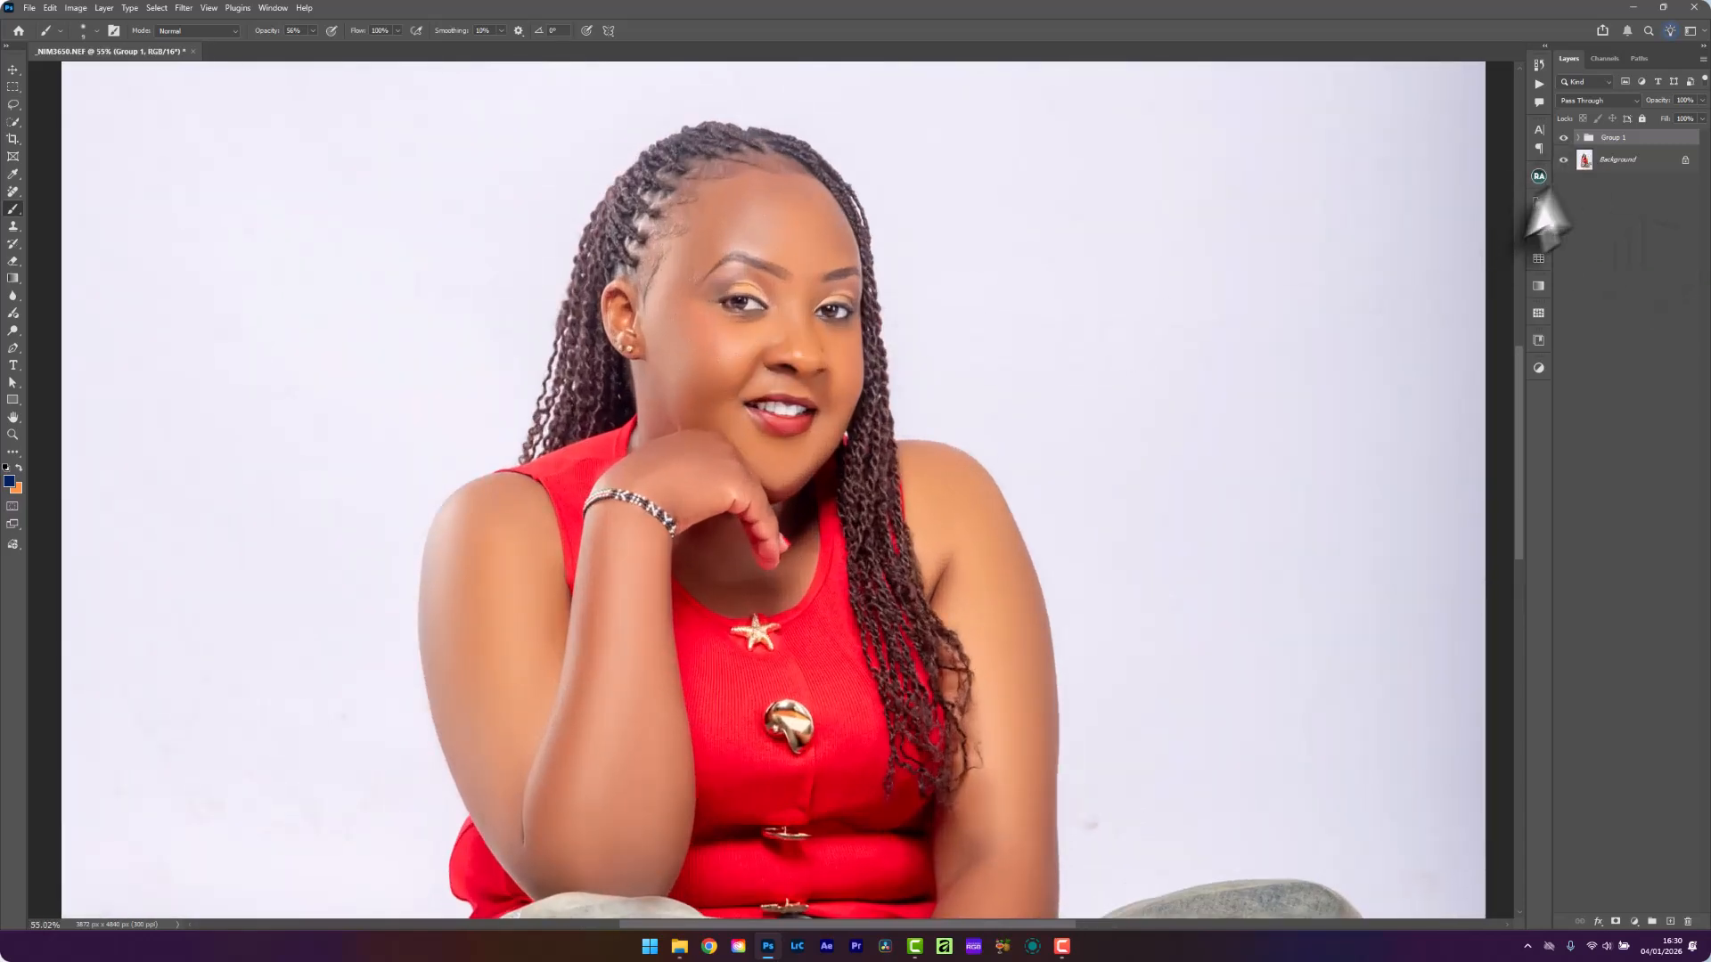
# Add a masked skin highlights group above Group 1 with the Beauty Retouch add-on
pyautogui.click(1623, 178)
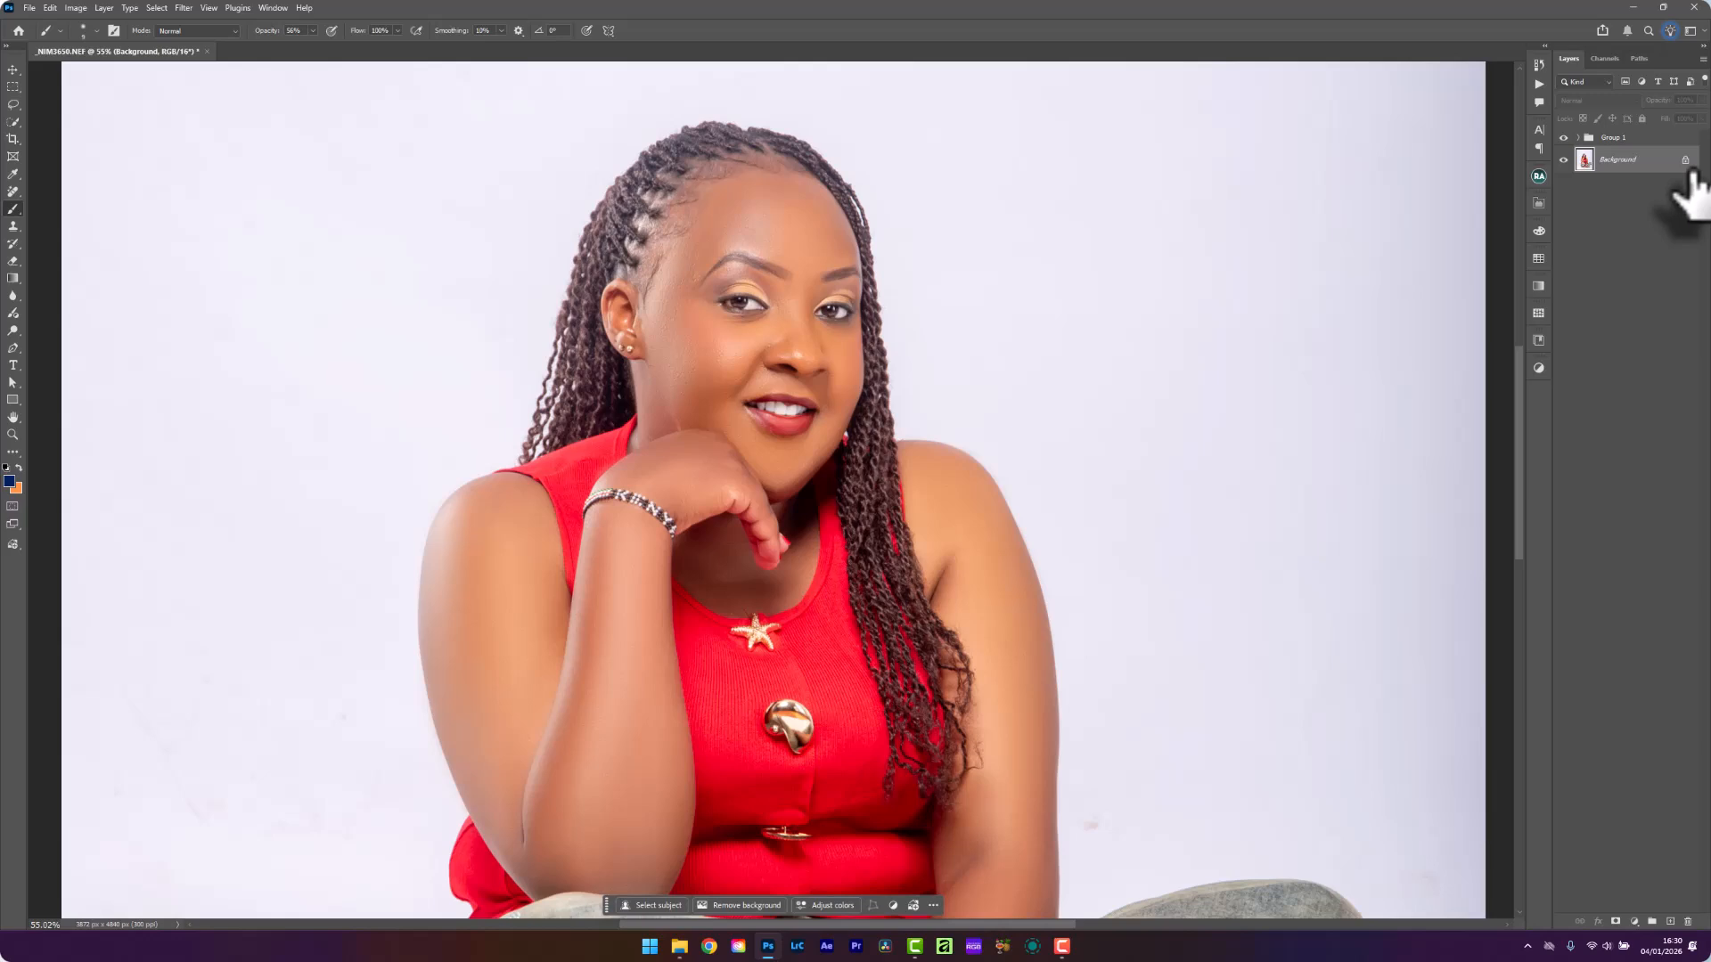
pyautogui.click(1614, 138)
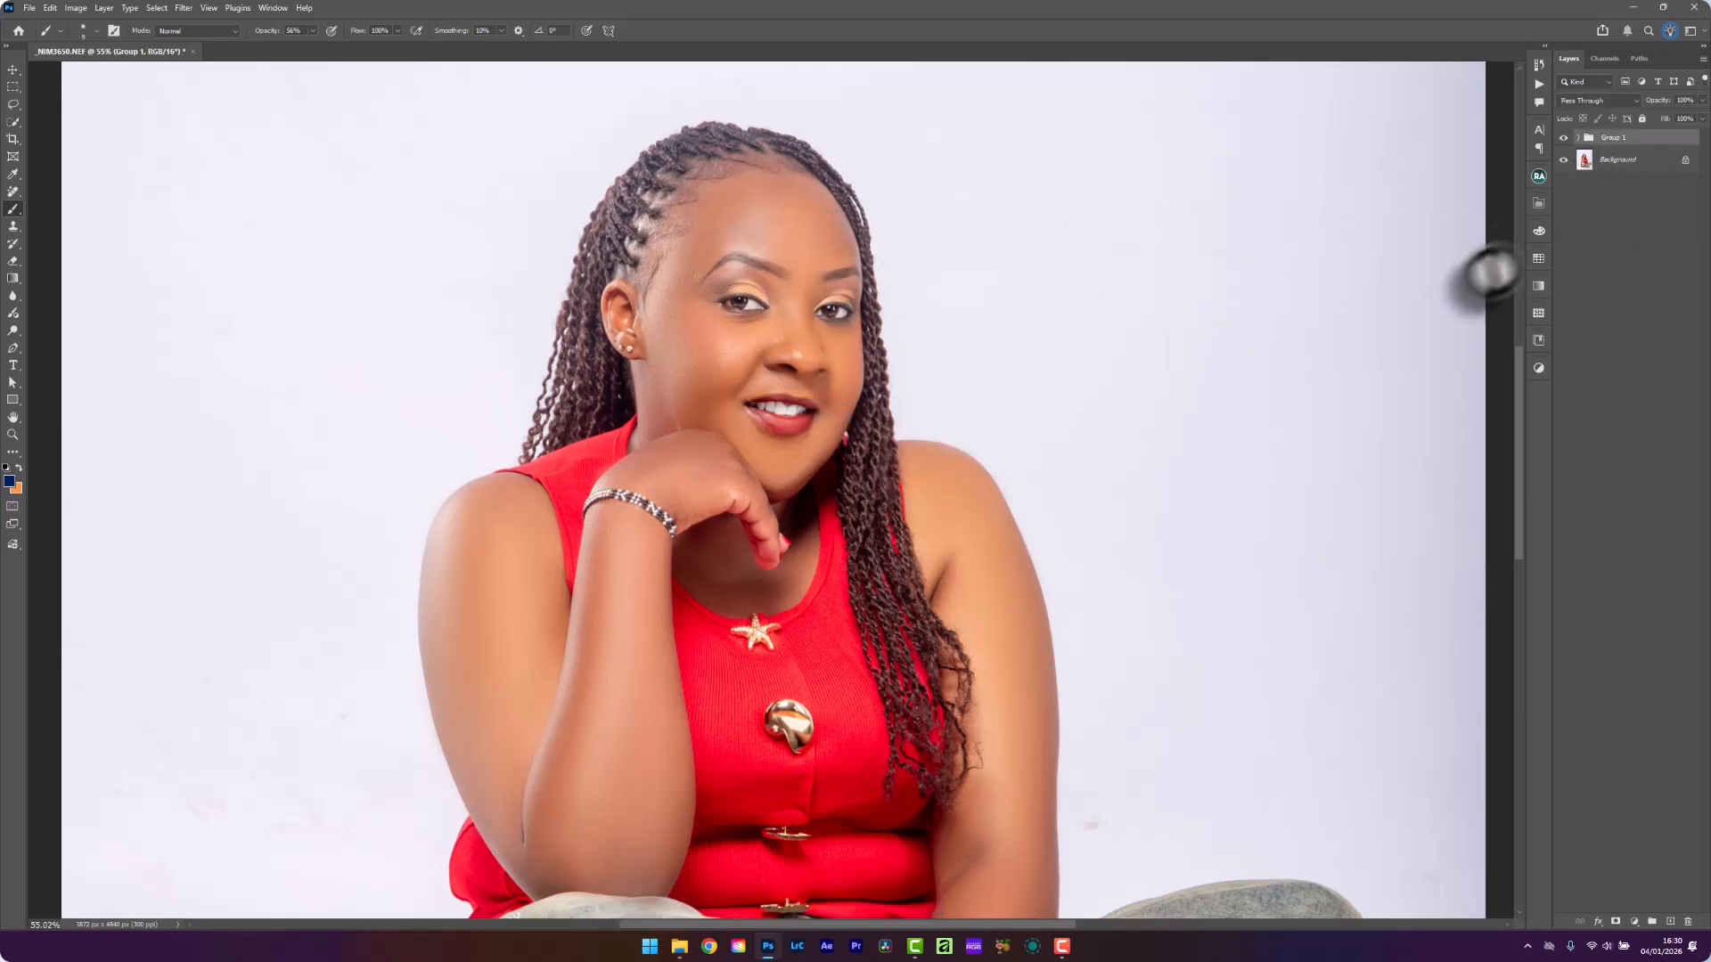
pyautogui.click(1539, 177)
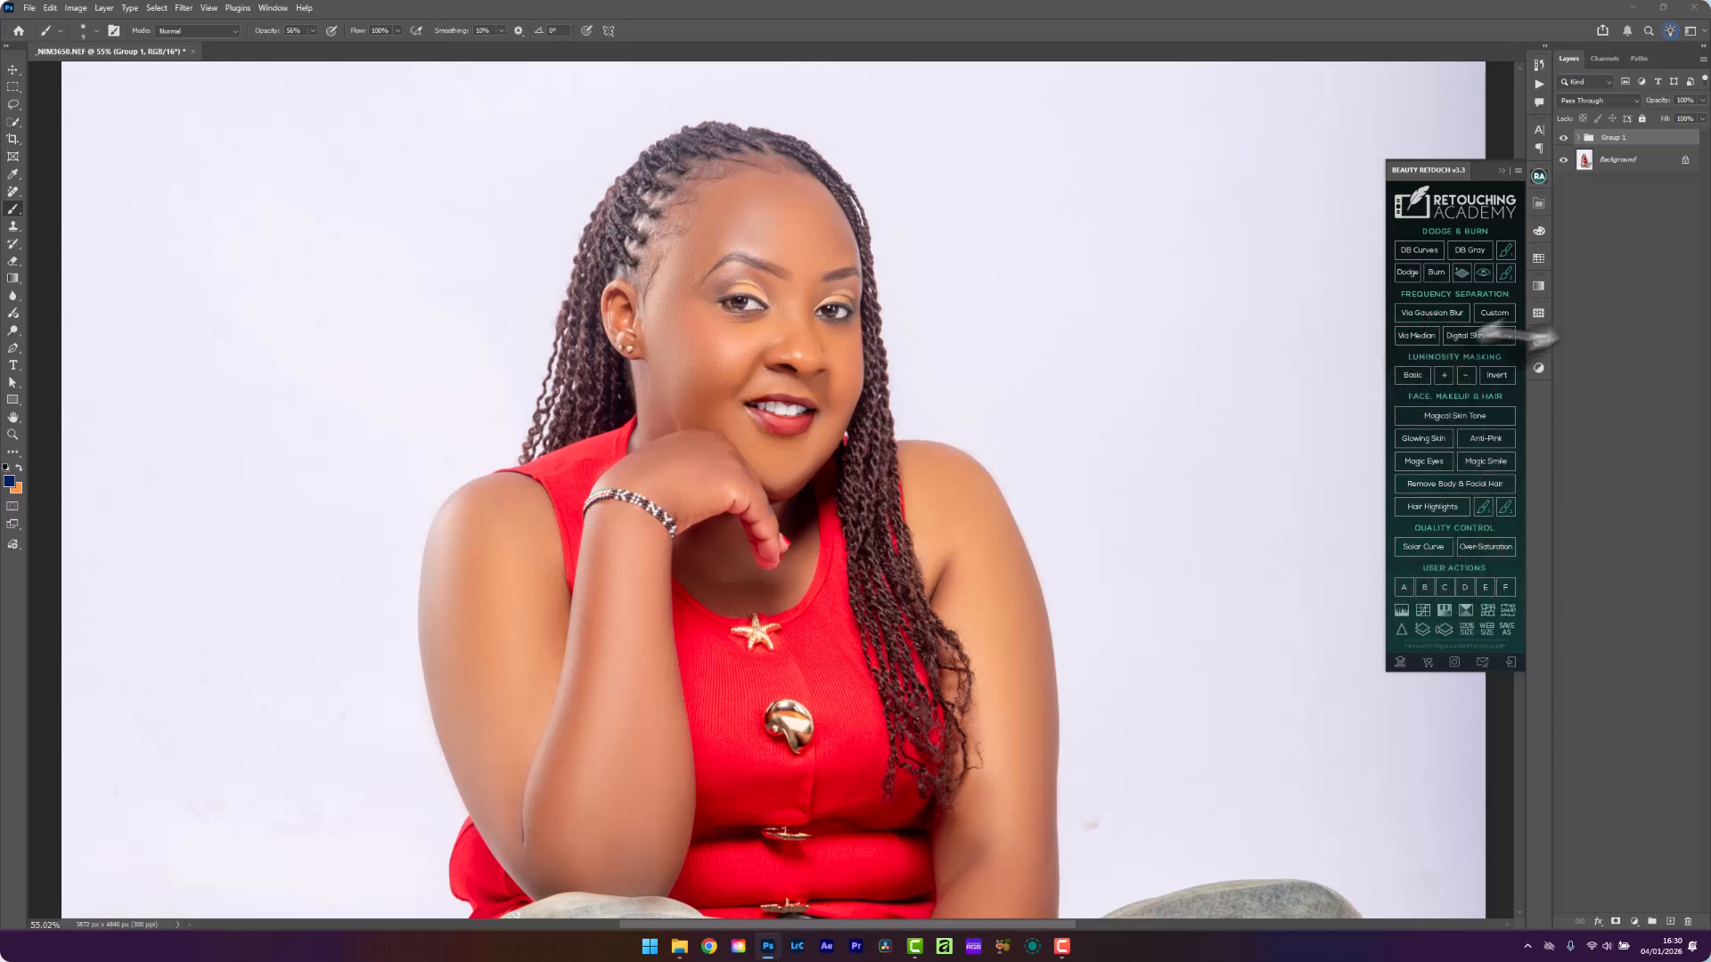
pyautogui.click(1445, 410)
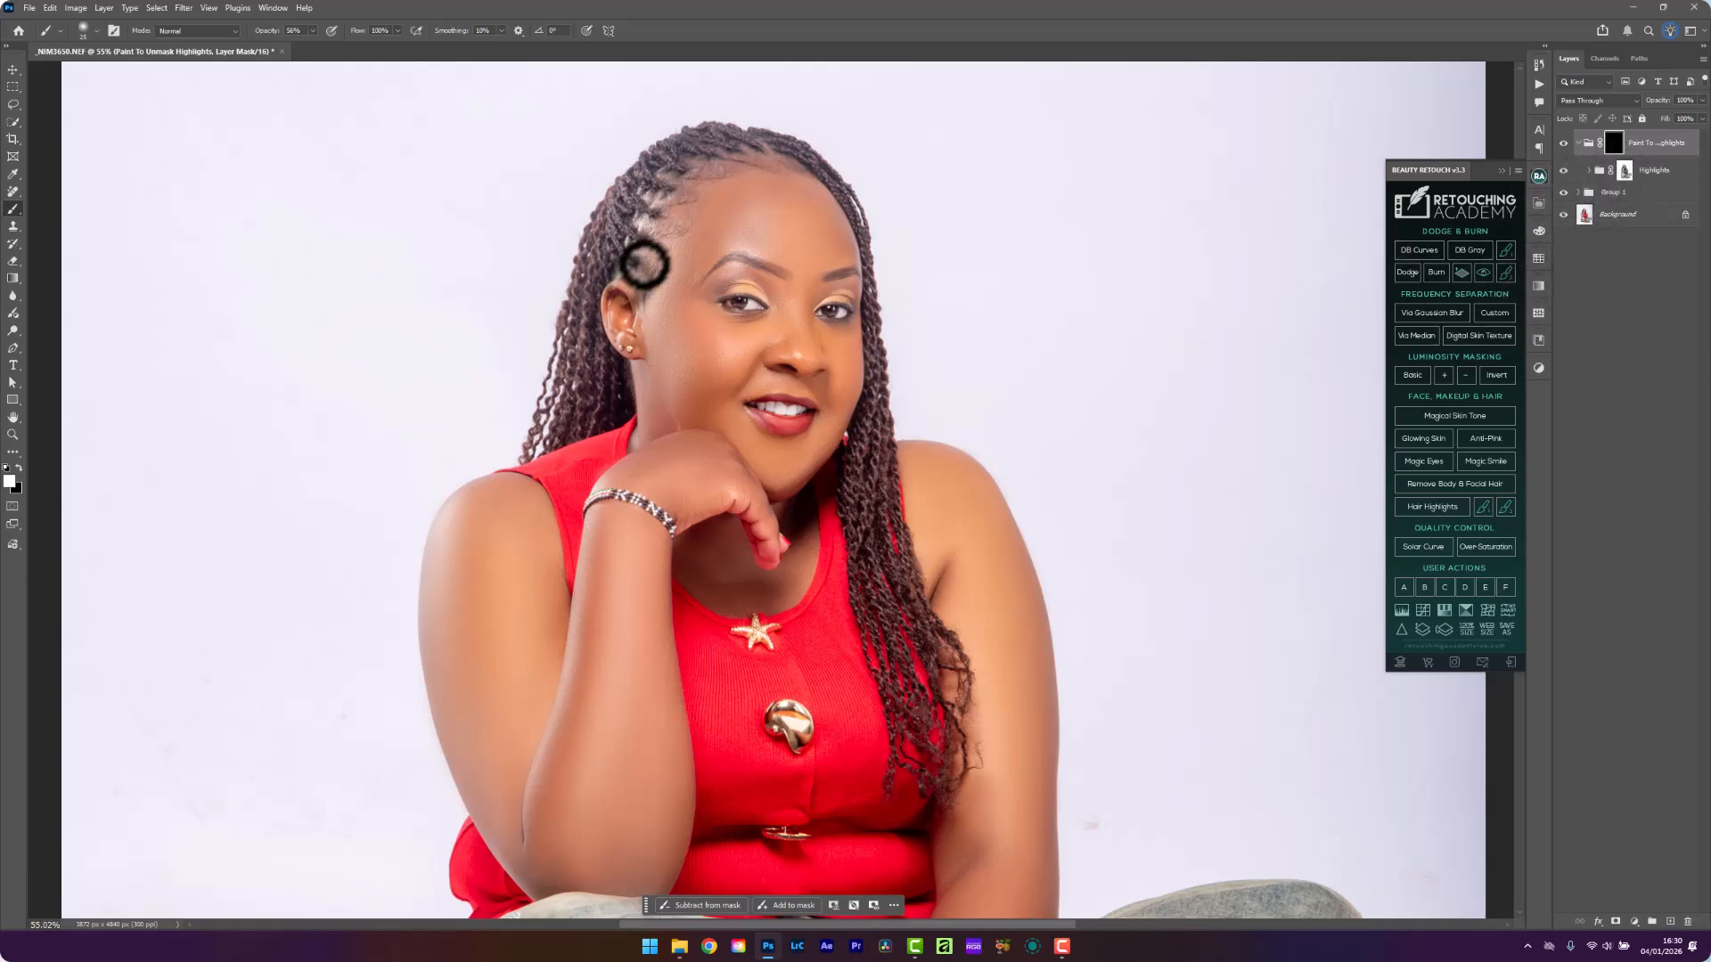
# Reveal the highlights on the face by painting white on the highlights mask, varying the brush size for cheeks, forehead and chin
pyautogui.press(']')
pyautogui.press(']')
pyautogui.press(']')
pyautogui.press(']')
pyautogui.press(']')
pyautogui.press(']')
pyautogui.press(']')
pyautogui.press(']')
pyautogui.press(']')
pyautogui.press(']')
pyautogui.scroll(7, 695, 254)
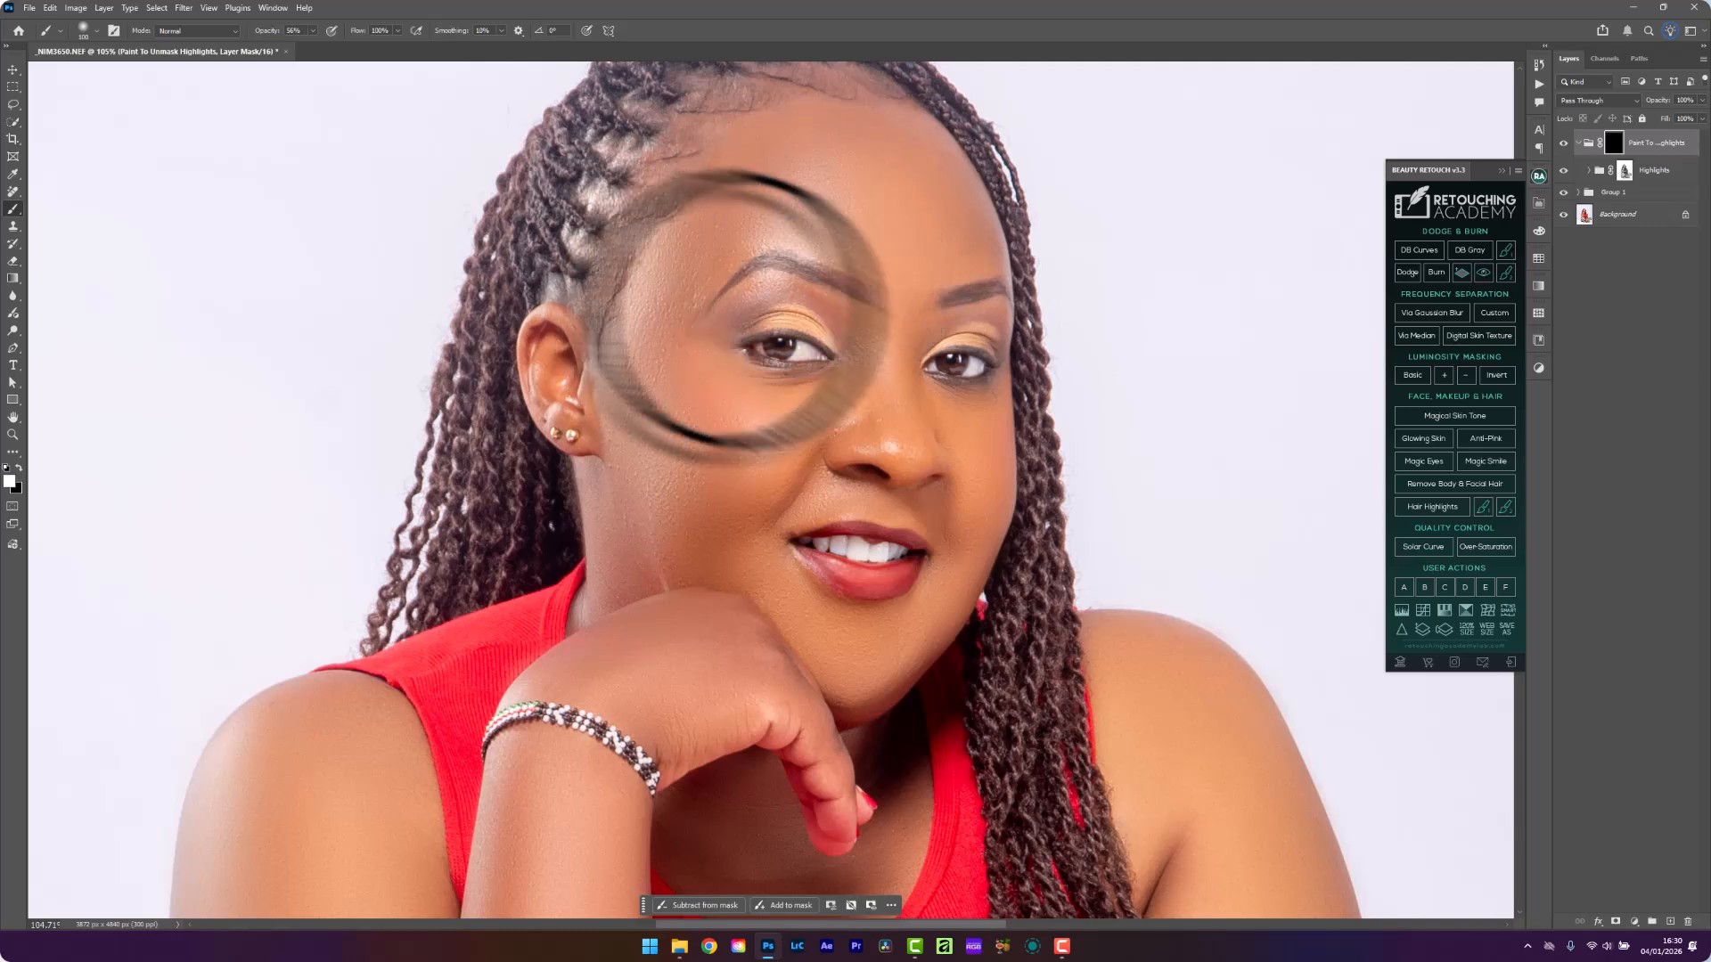
pyautogui.press(']')
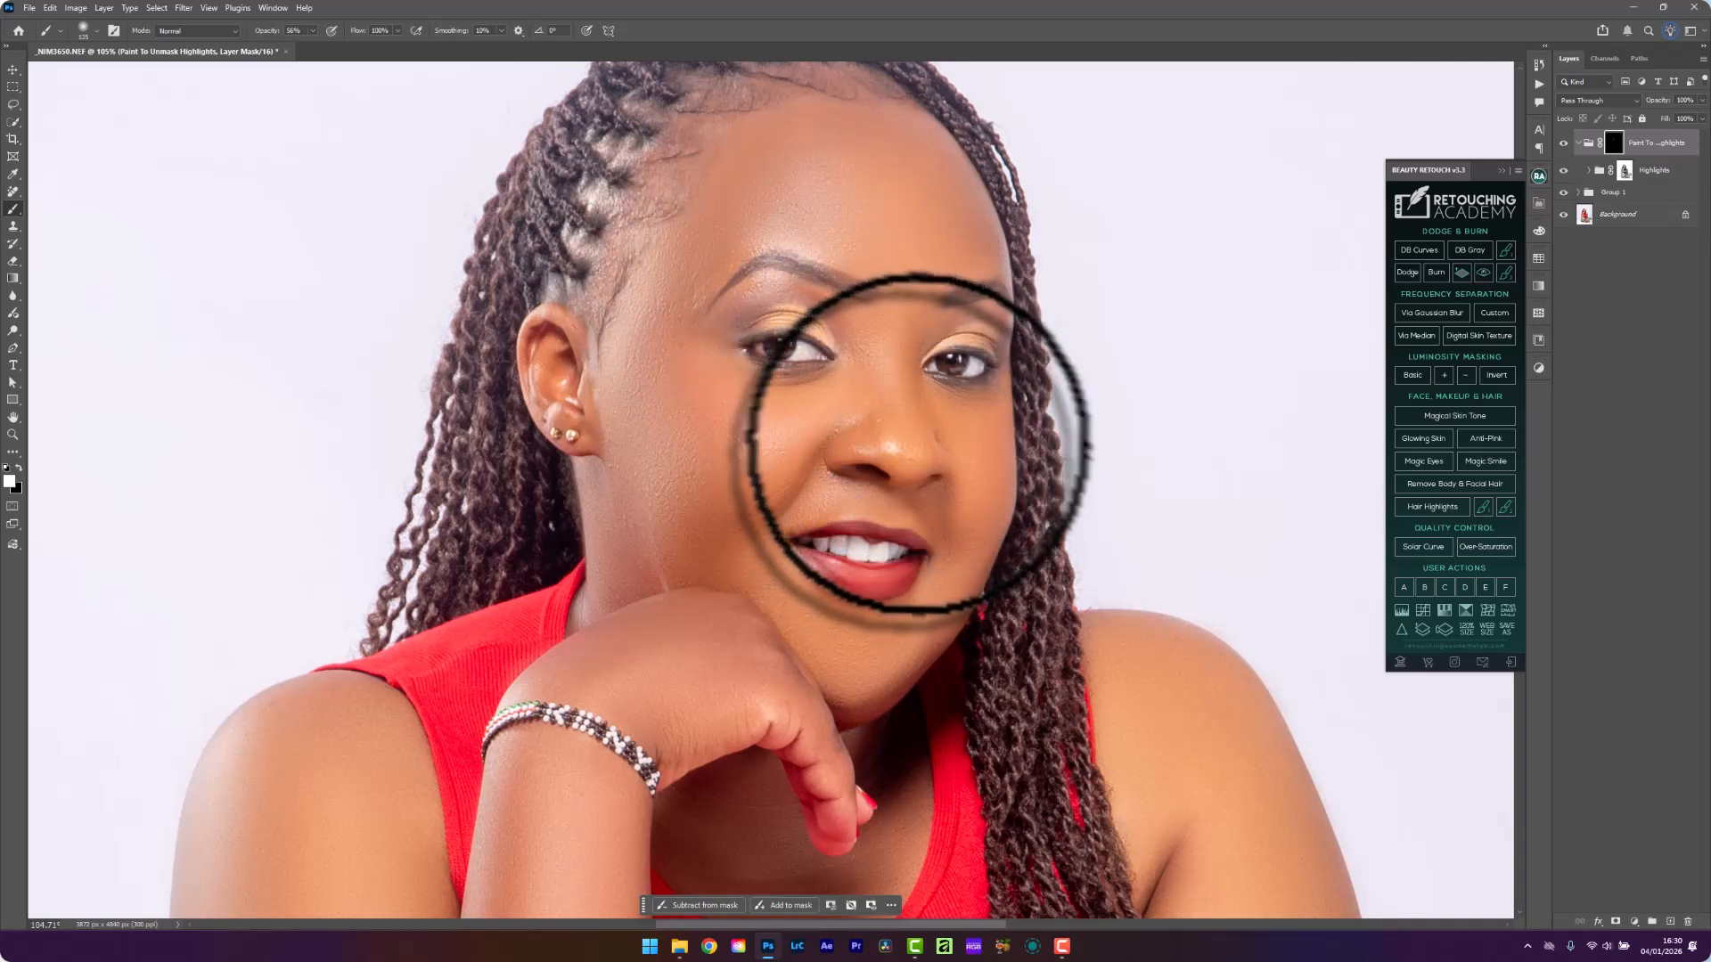
pyautogui.press(']')
pyautogui.press(']')
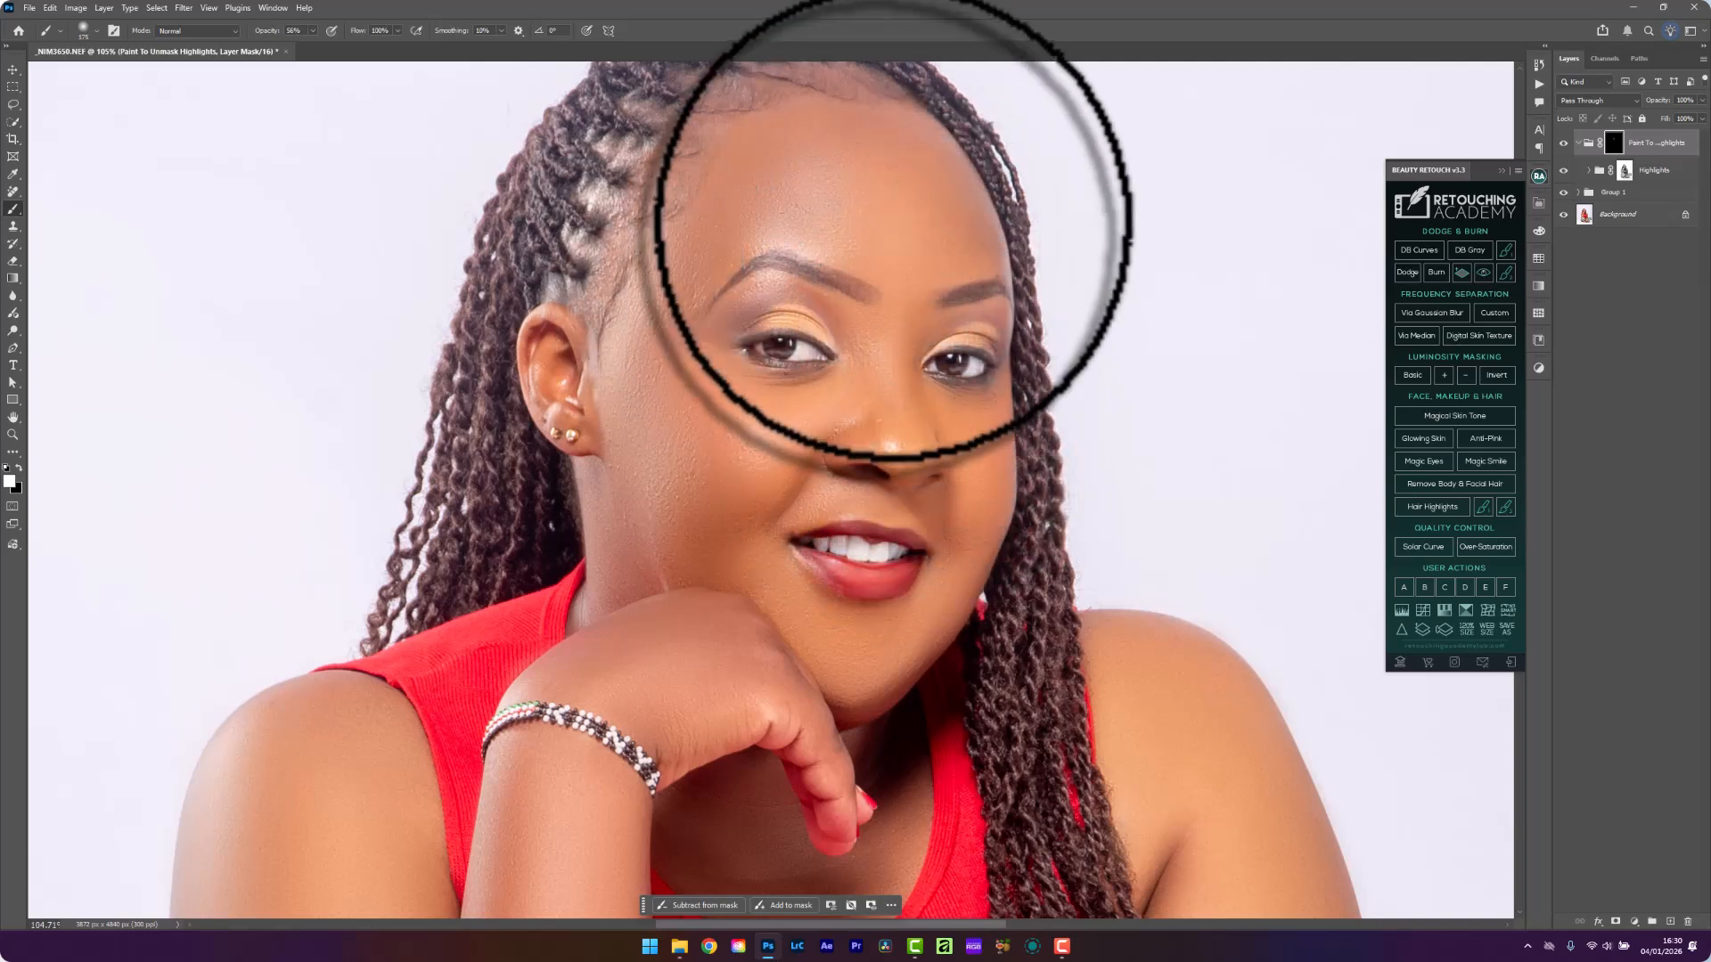
pyautogui.press('[')
pyautogui.press('[')
pyautogui.press('[')
pyautogui.press('[')
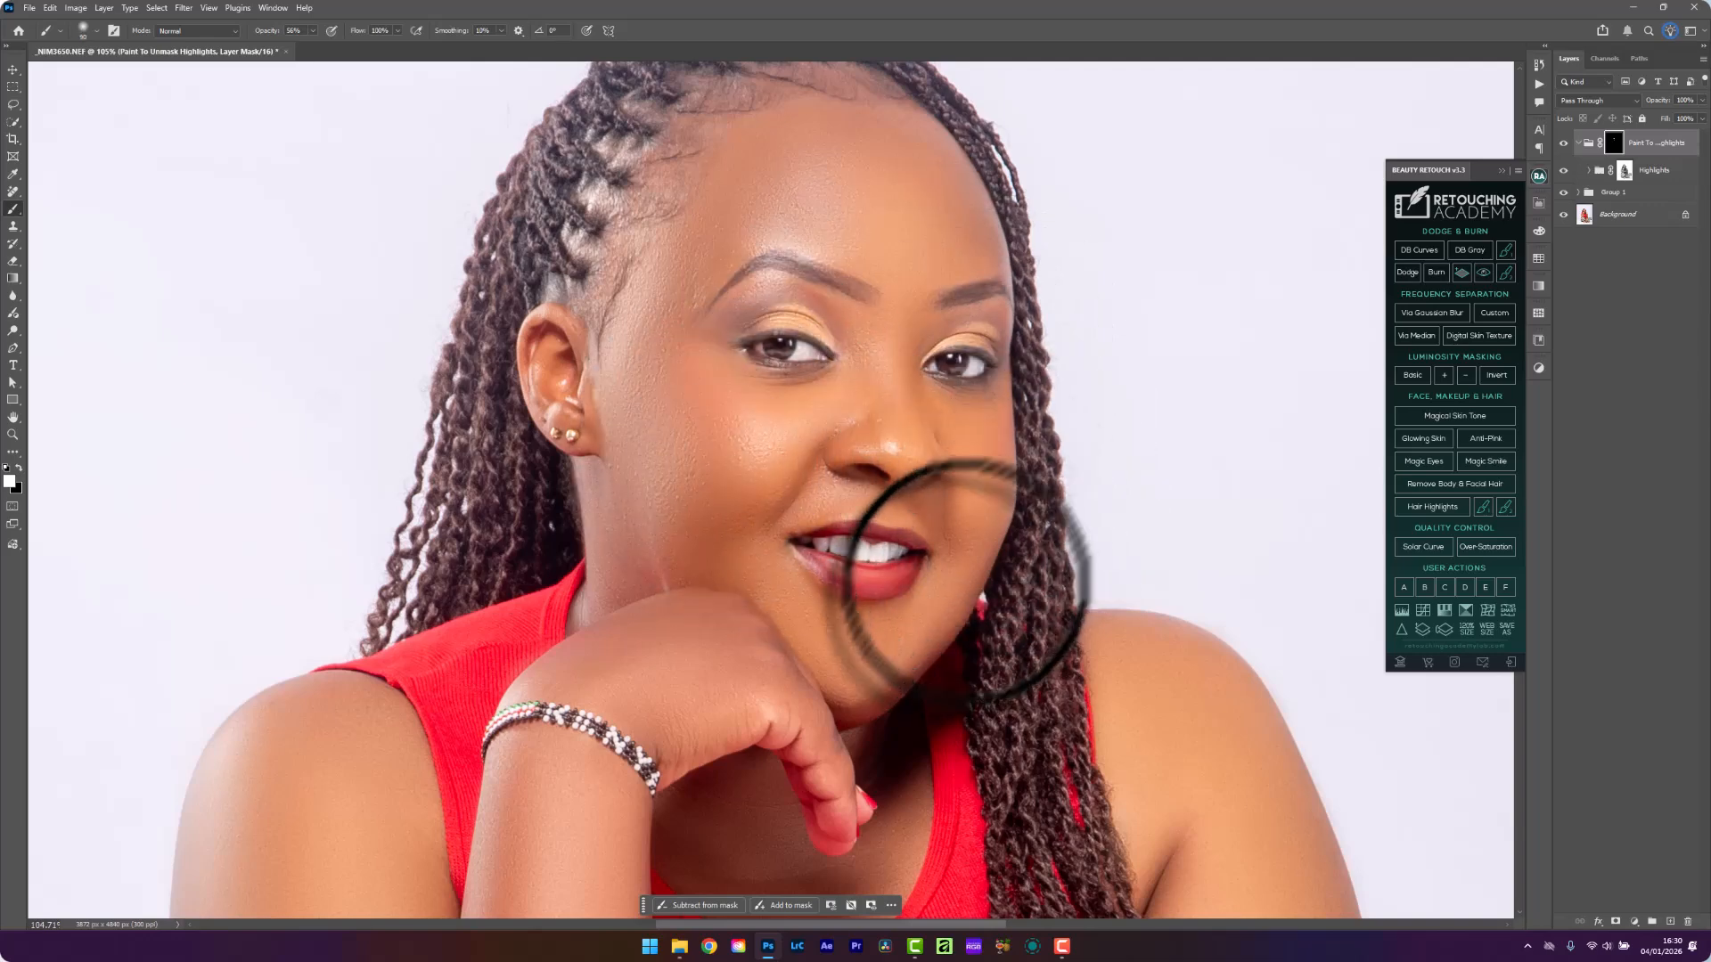
# Reveal the highlights on the shoulder and upper arm beside the long braids with a larger brush
pyautogui.scroll(-3, 668, 668)
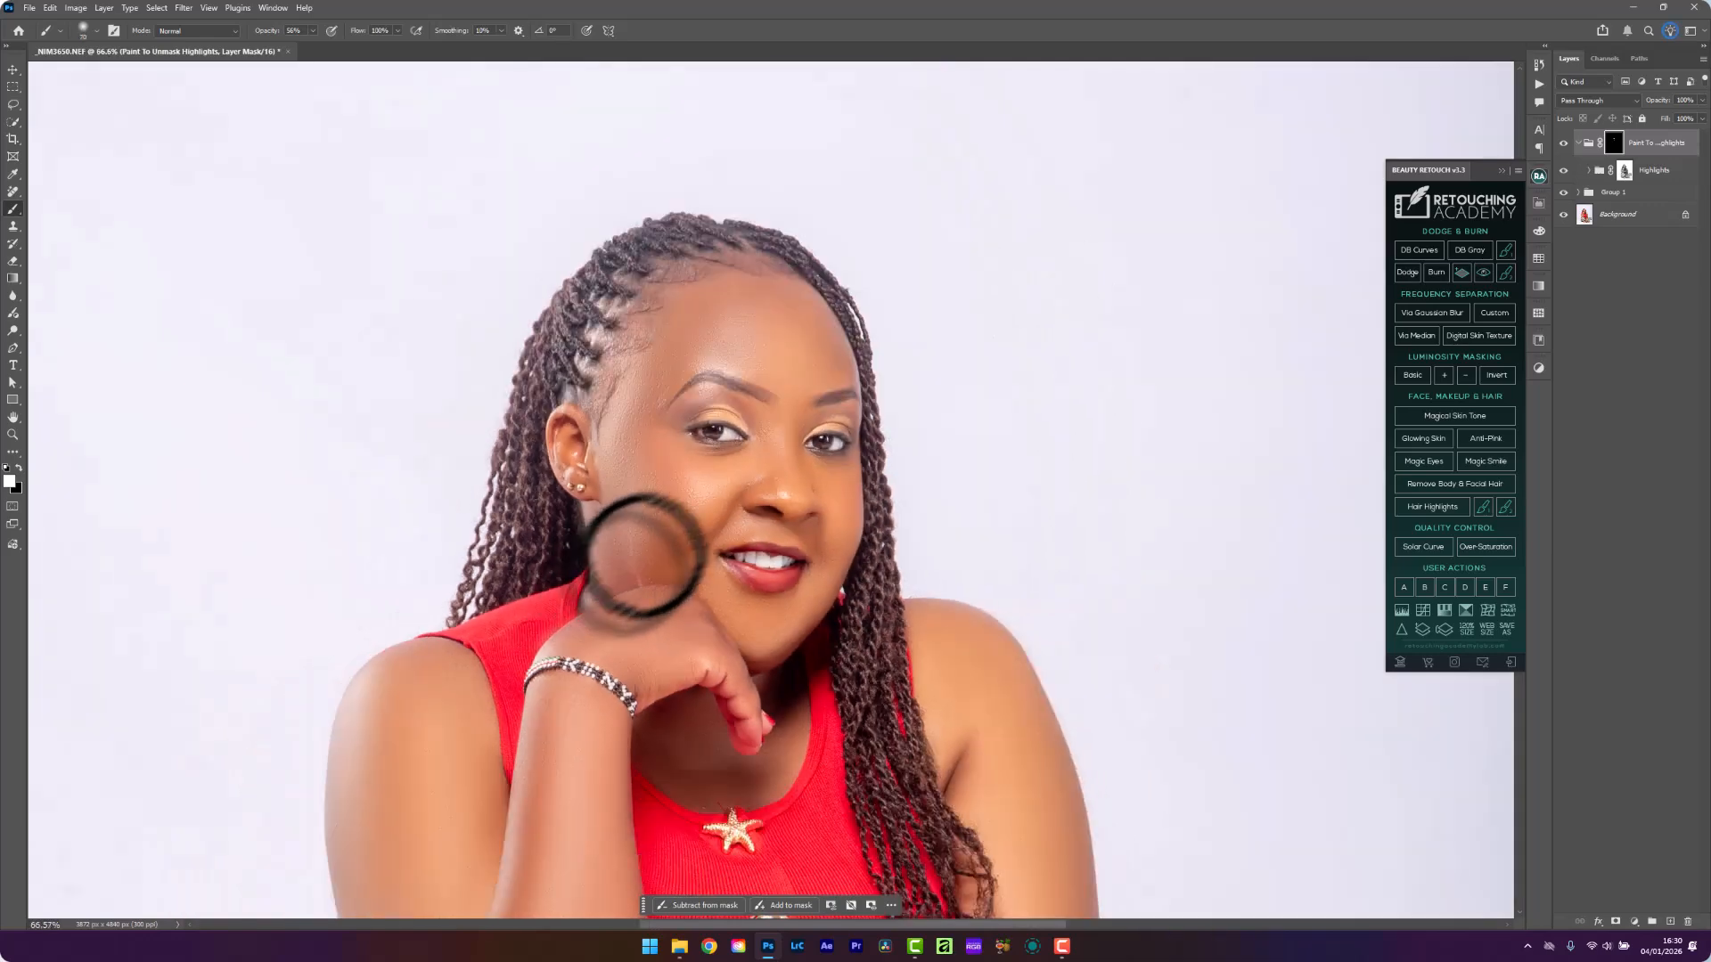
pyautogui.scroll(-3, 699, 530)
pyautogui.scroll(3, 810, 690)
pyautogui.press(']')
pyautogui.press(']')
pyautogui.press(']')
pyautogui.press(']')
pyautogui.press(']')
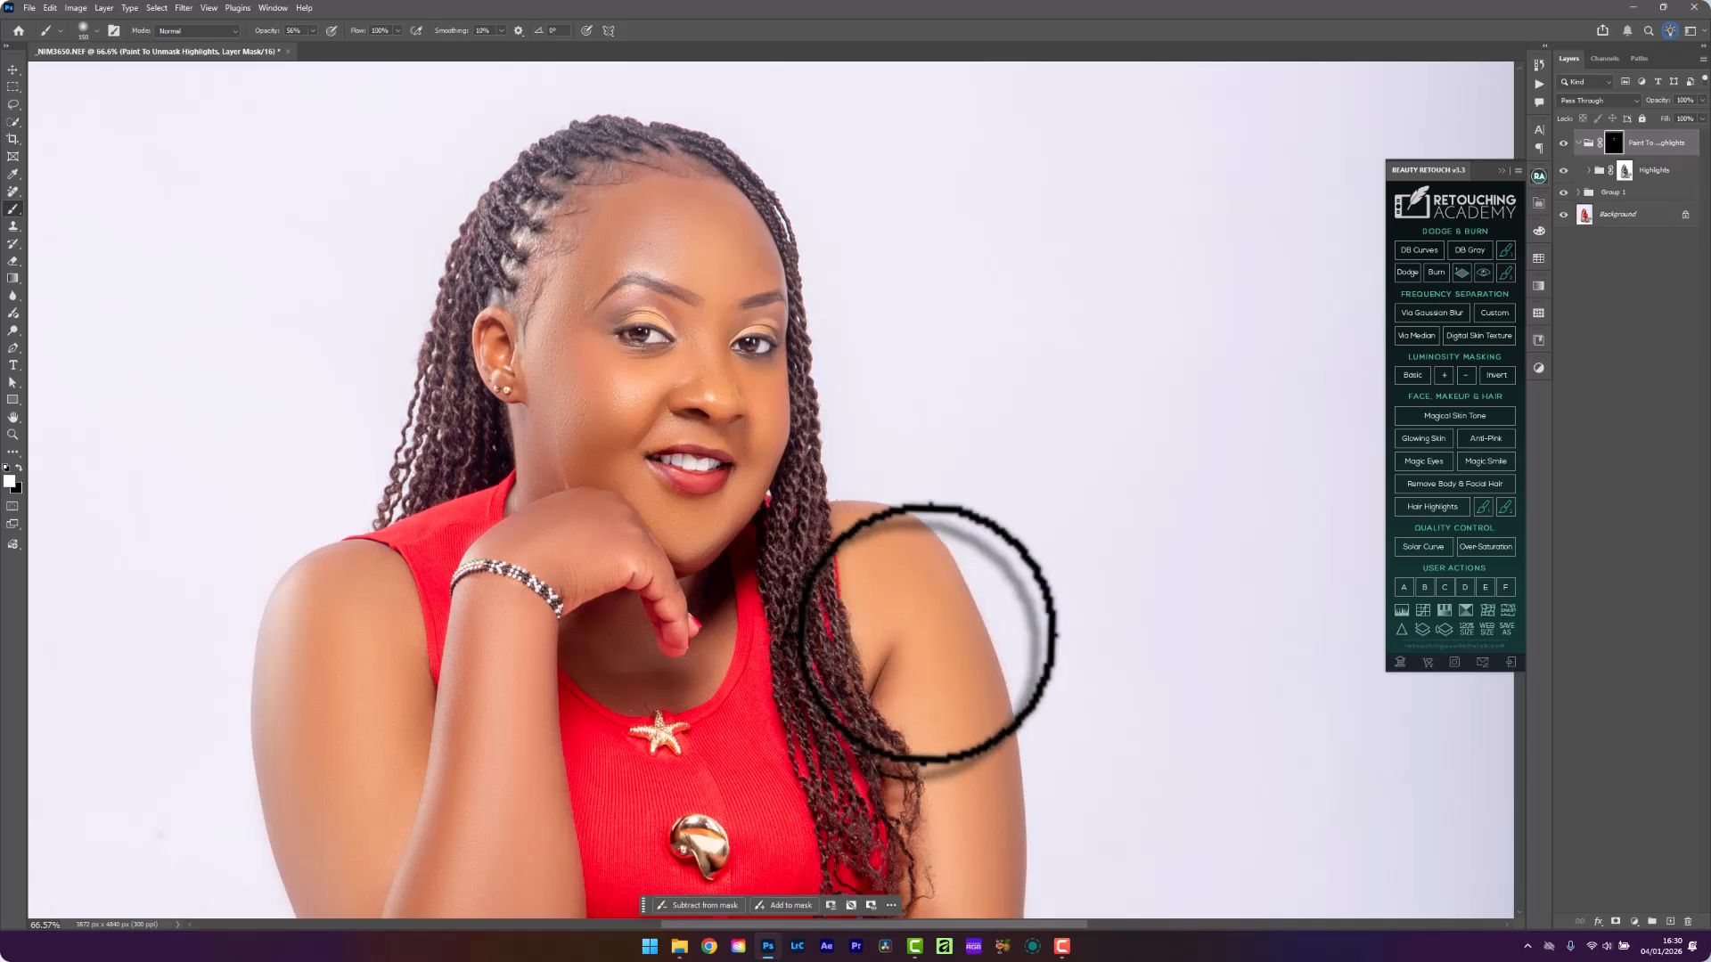
pyautogui.press(']')
pyautogui.press(']')
pyautogui.moveTo(909, 615); pyautogui.dragTo(981, 787)
# Extend the highlights over the raised arm and the rest of the exposed skin with a still larger brush
pyautogui.scroll(-3, 838, 624)
pyautogui.scroll(4, 593, 668)
pyautogui.press(']')
pyautogui.press(']')
pyautogui.press(']')
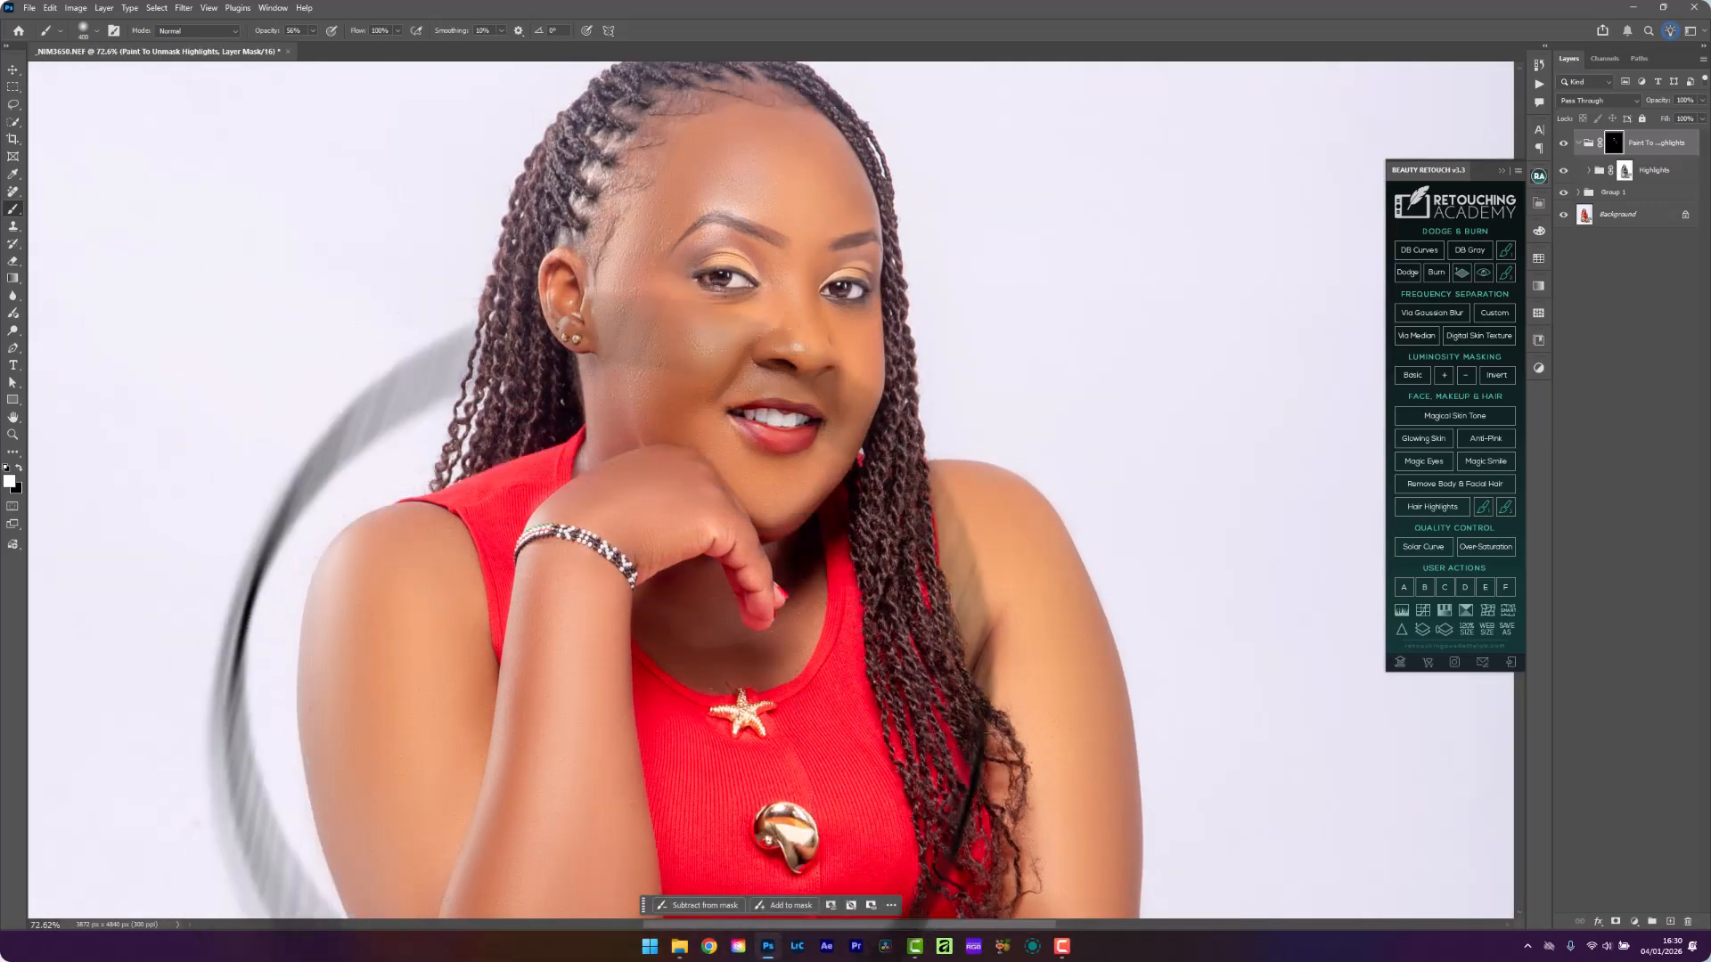
pyautogui.scroll(-3, 588, 659)
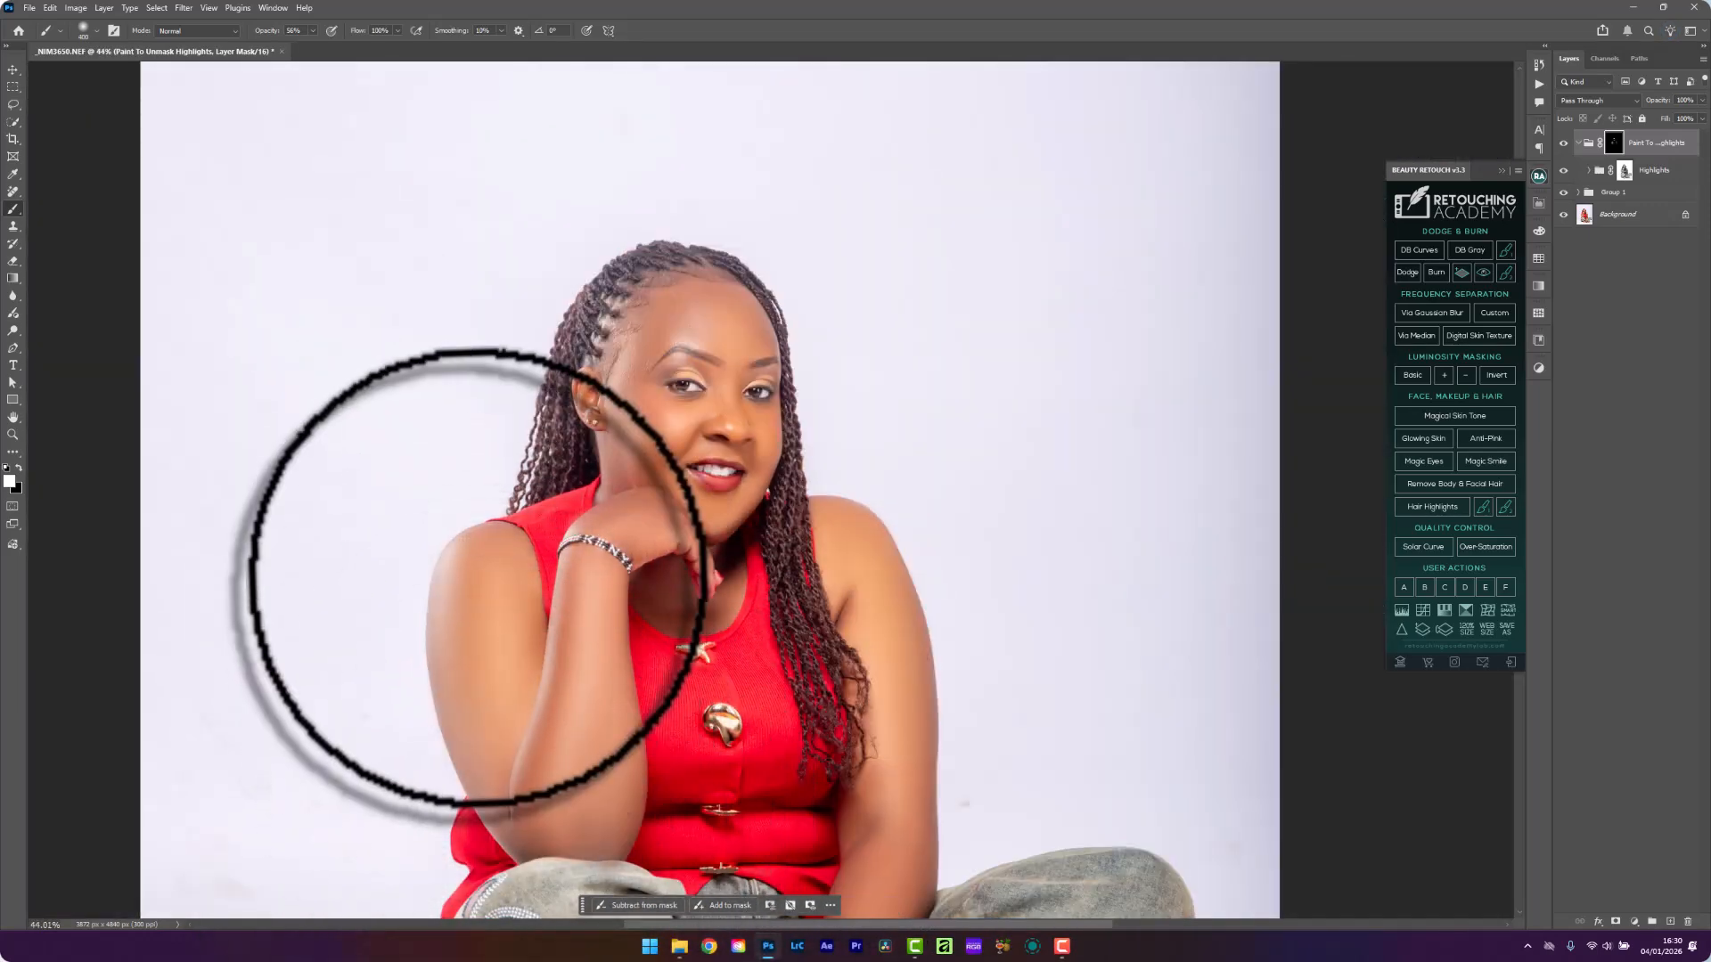
pyautogui.scroll(-3, 882, 784)
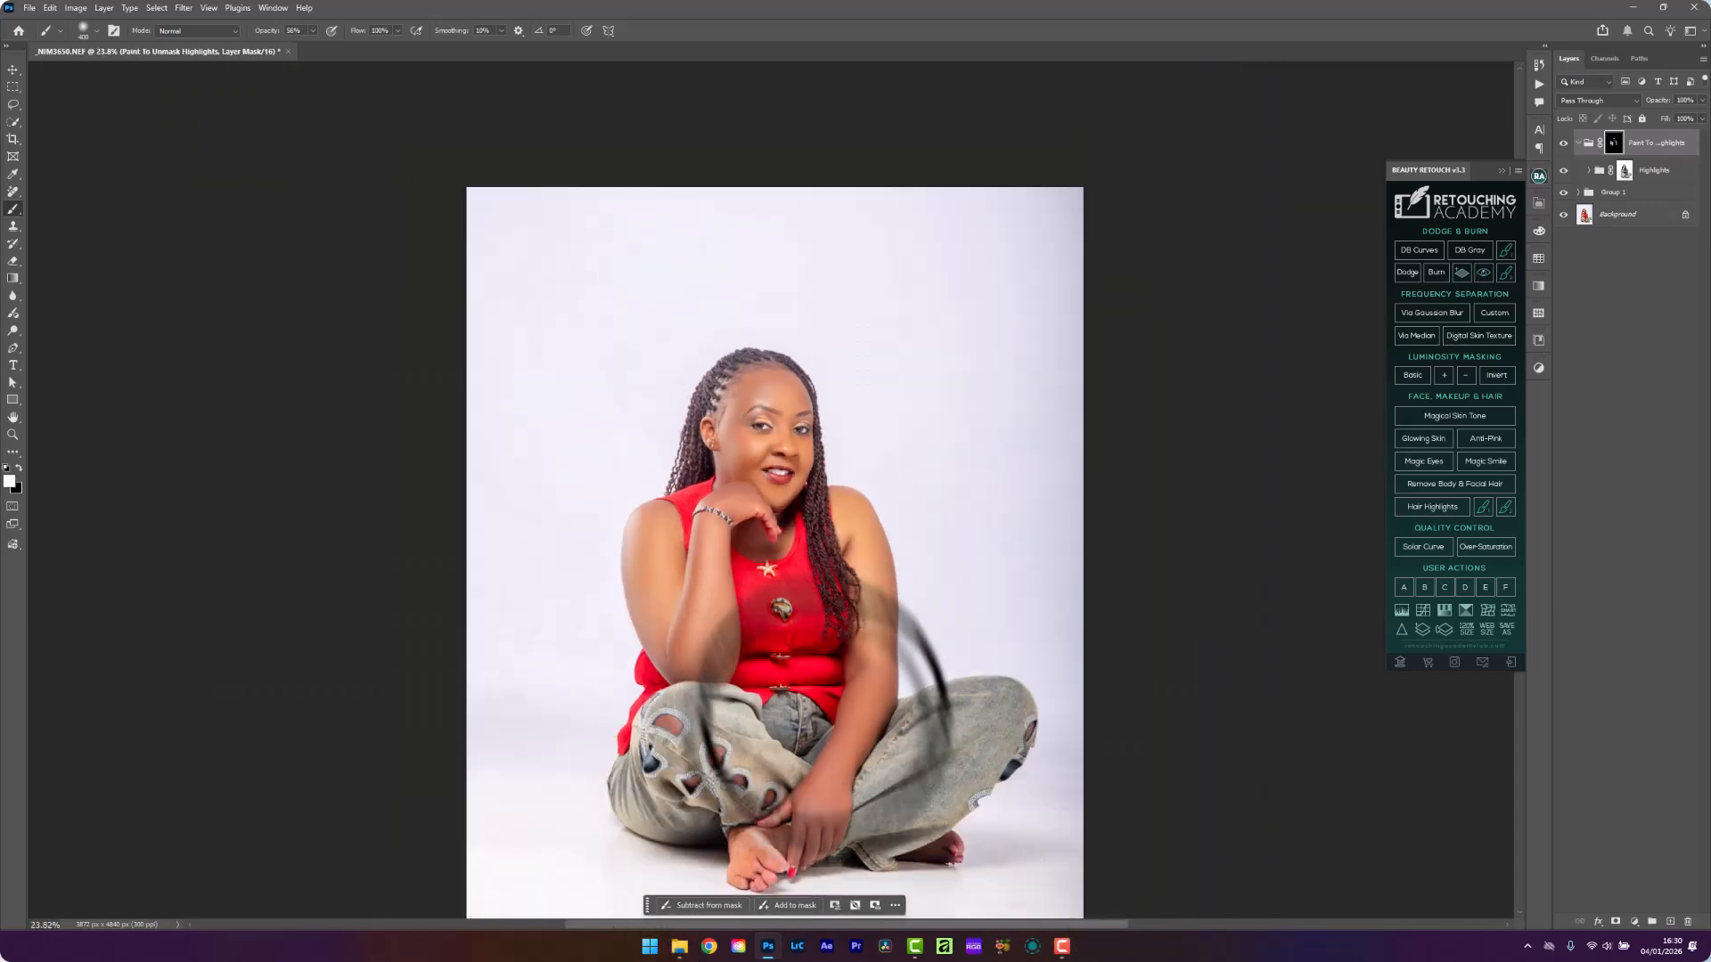
# Compare the portrait with and without the highlights group, close the Beauty Retouch panel and collapse the group
pyautogui.scroll(2, 695, 428)
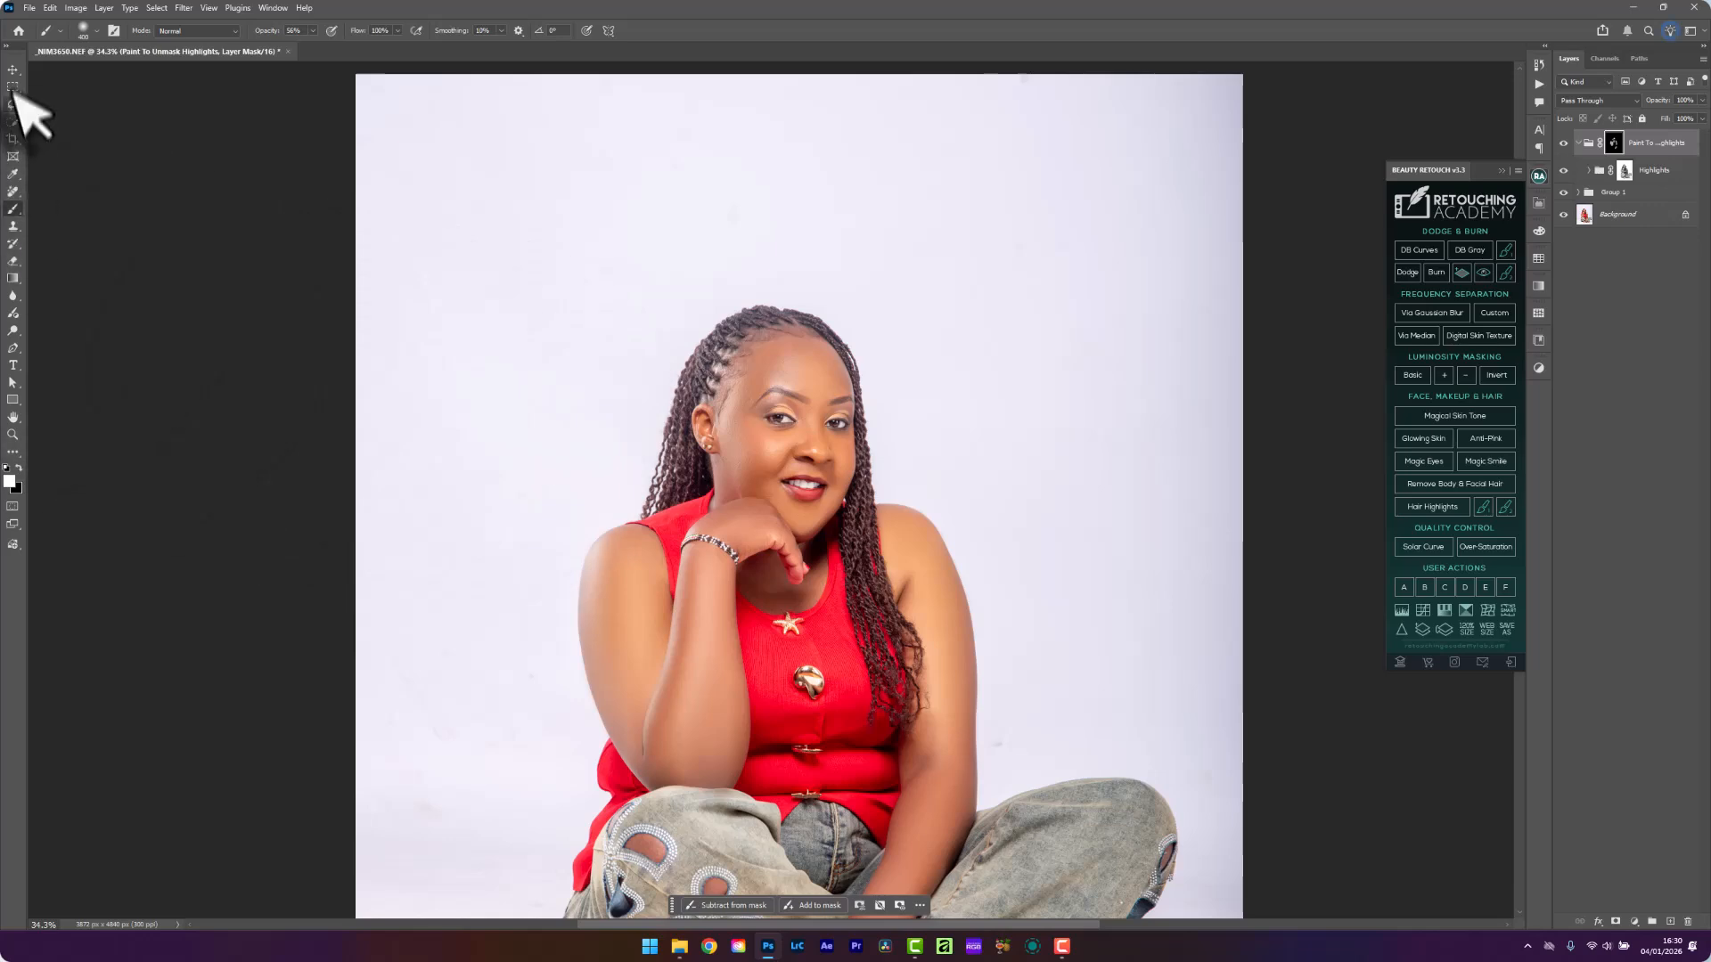
pyautogui.click(12, 68)
pyautogui.click(1579, 167)
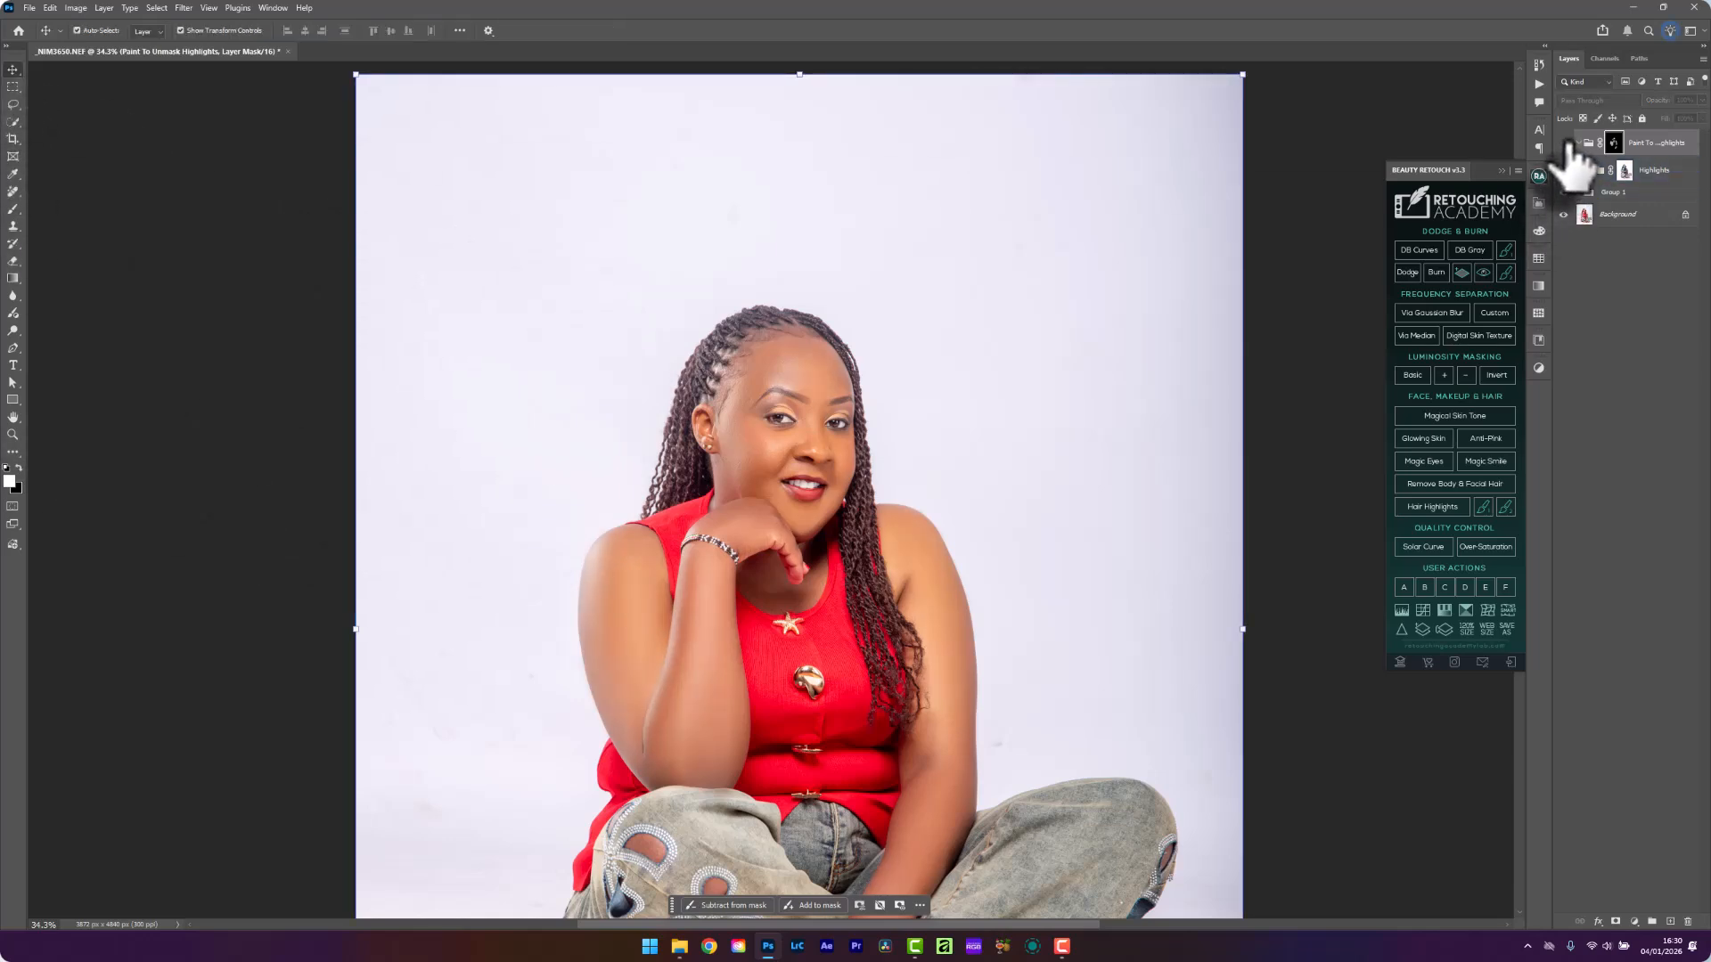
pyautogui.click(1501, 170)
pyautogui.click(1626, 170)
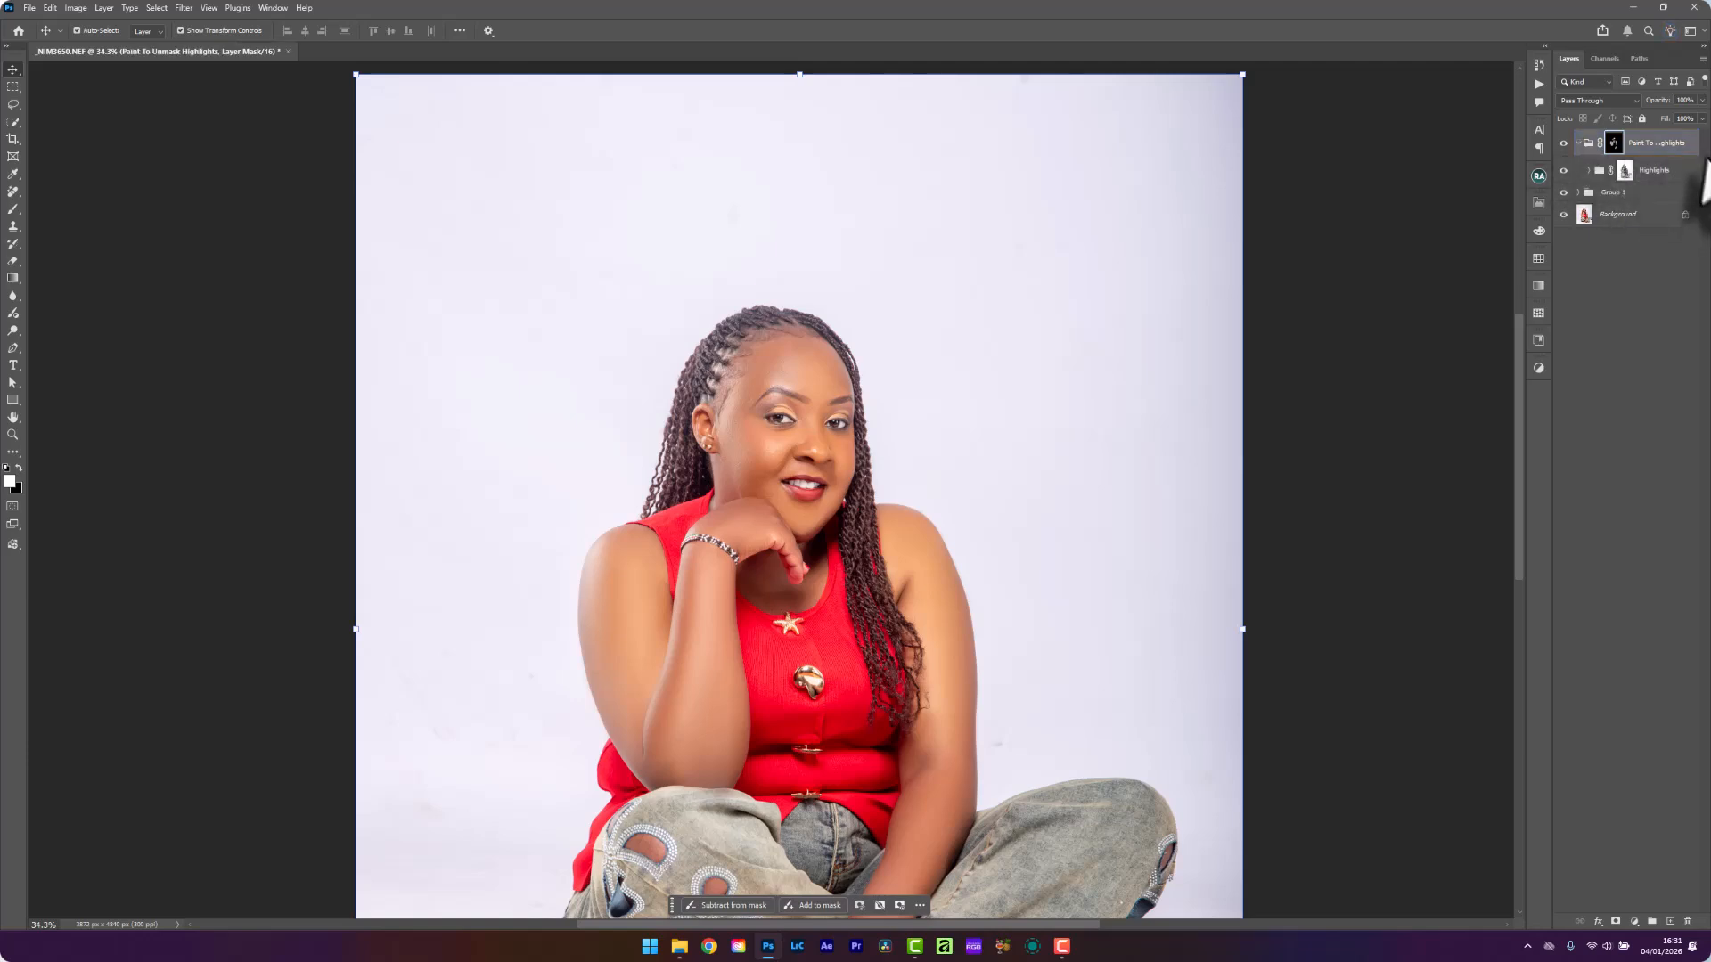
pyautogui.click(1582, 170)
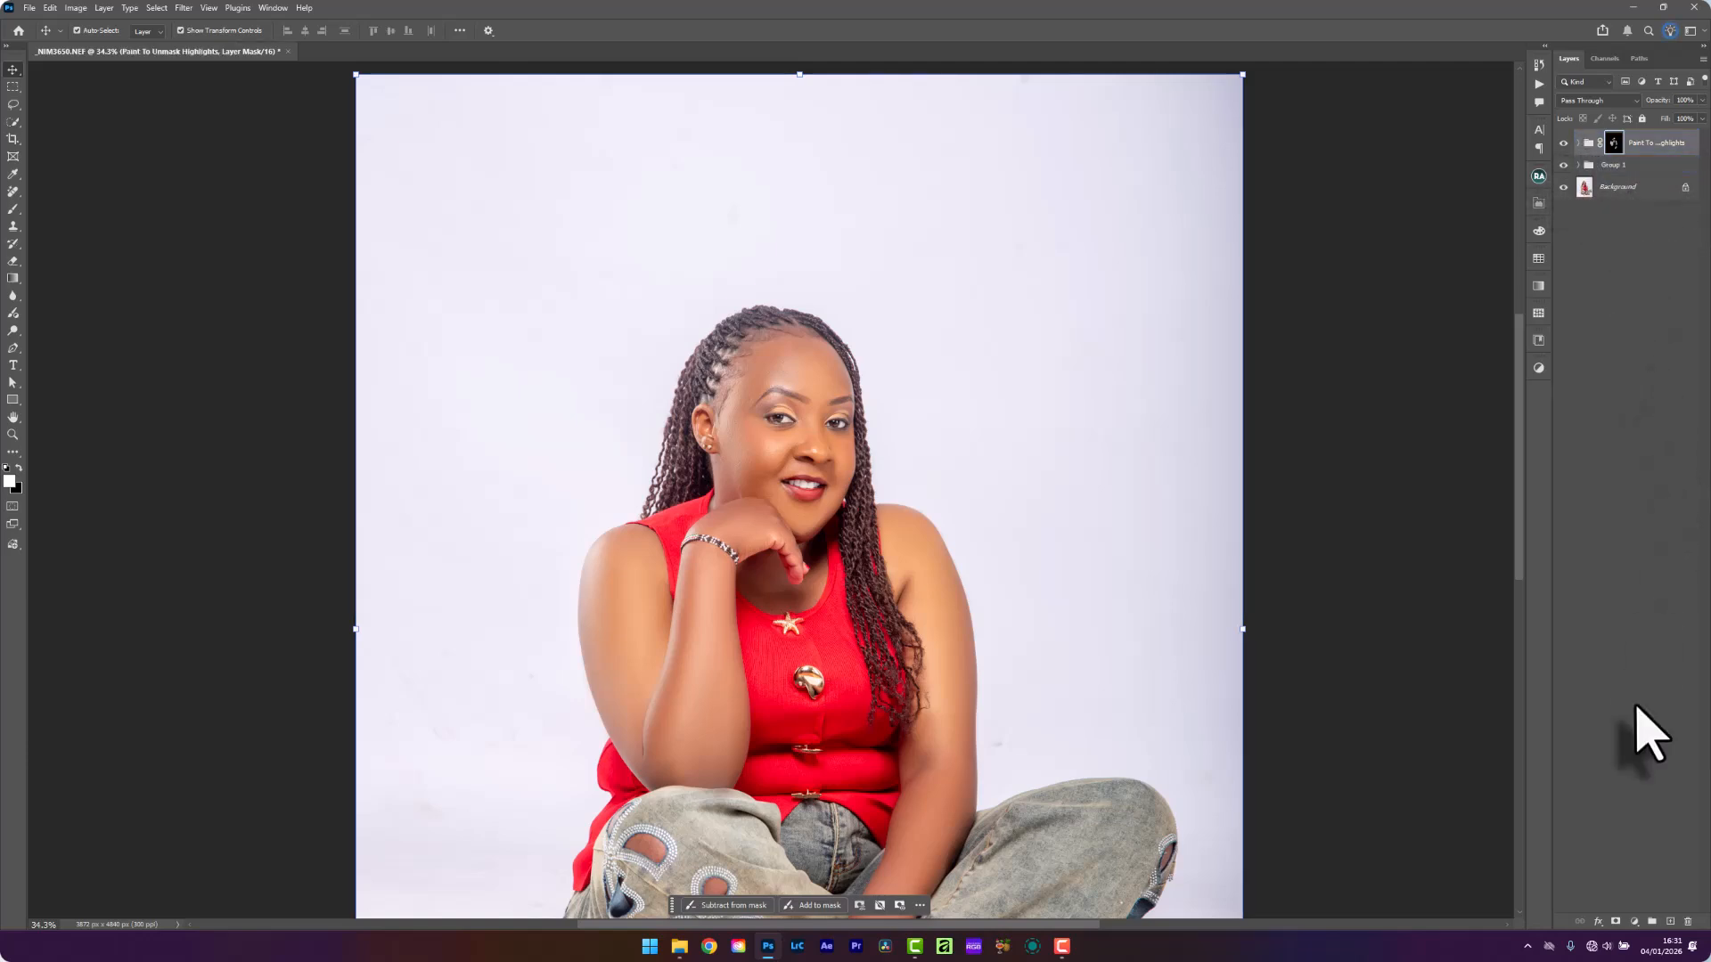
pyautogui.click(1634, 922)
pyautogui.click(1634, 748)
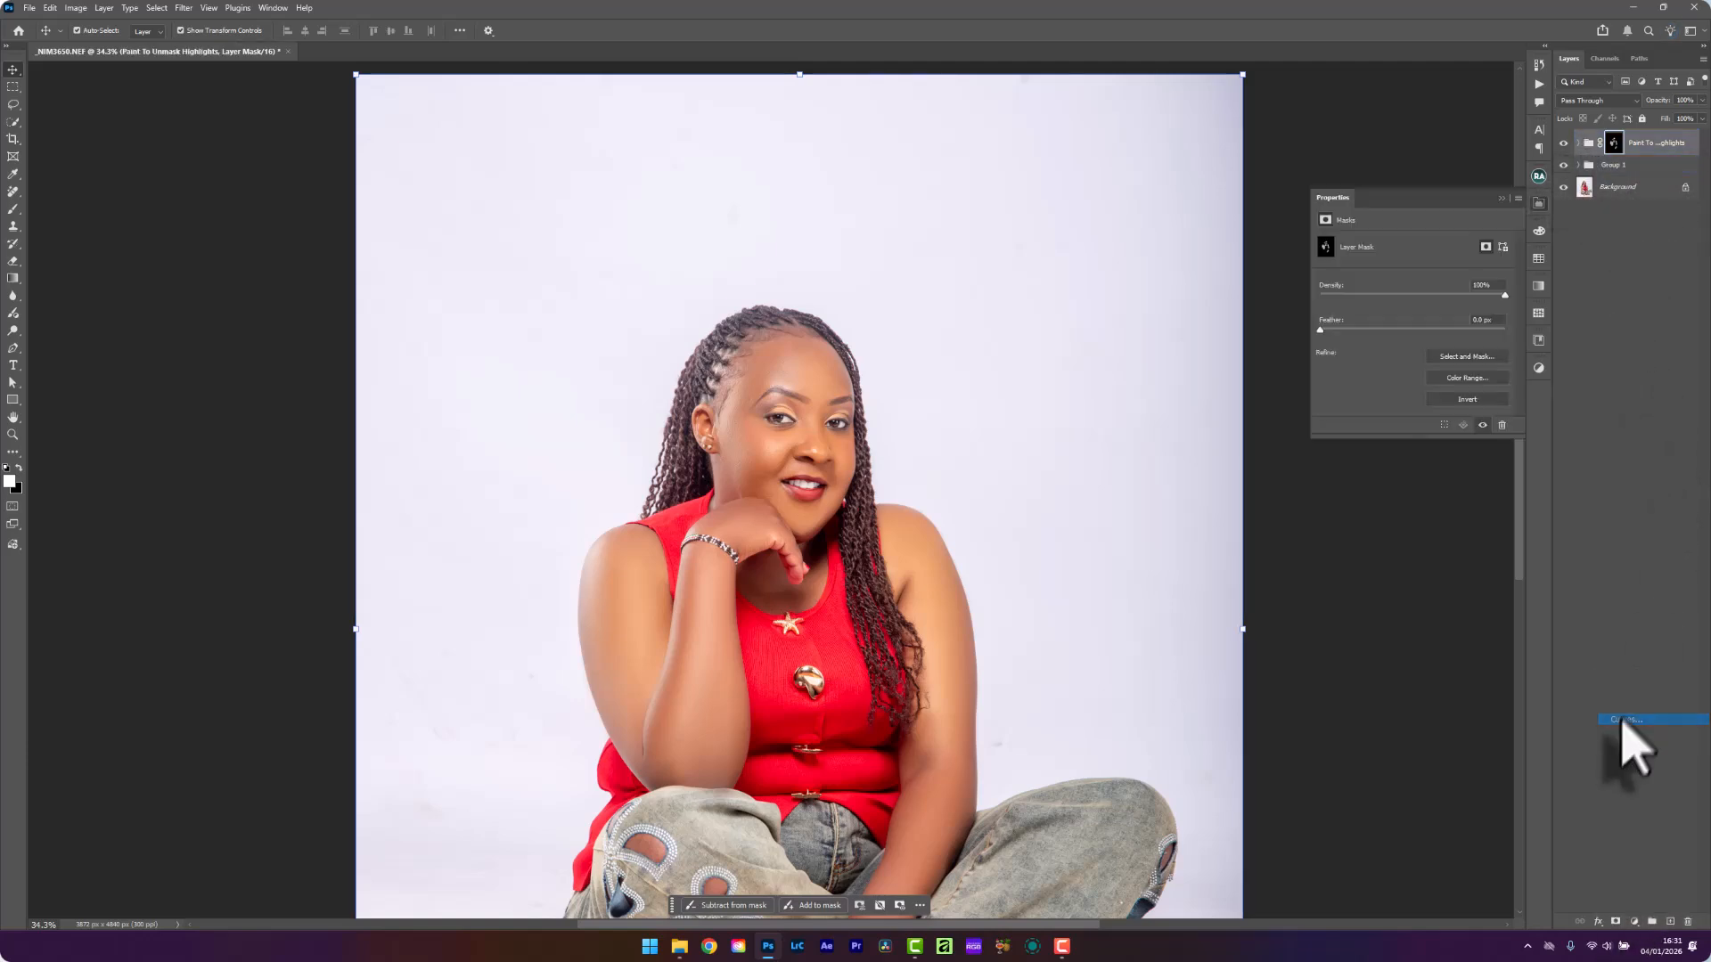
pyautogui.moveTo(1664, 145); pyautogui.dragTo(1690, 921)
# Add a Levels adjustment above the highlights group with shadow input 12 and highlight input 247, slightly darkening the midtones
pyautogui.click(1636, 922)
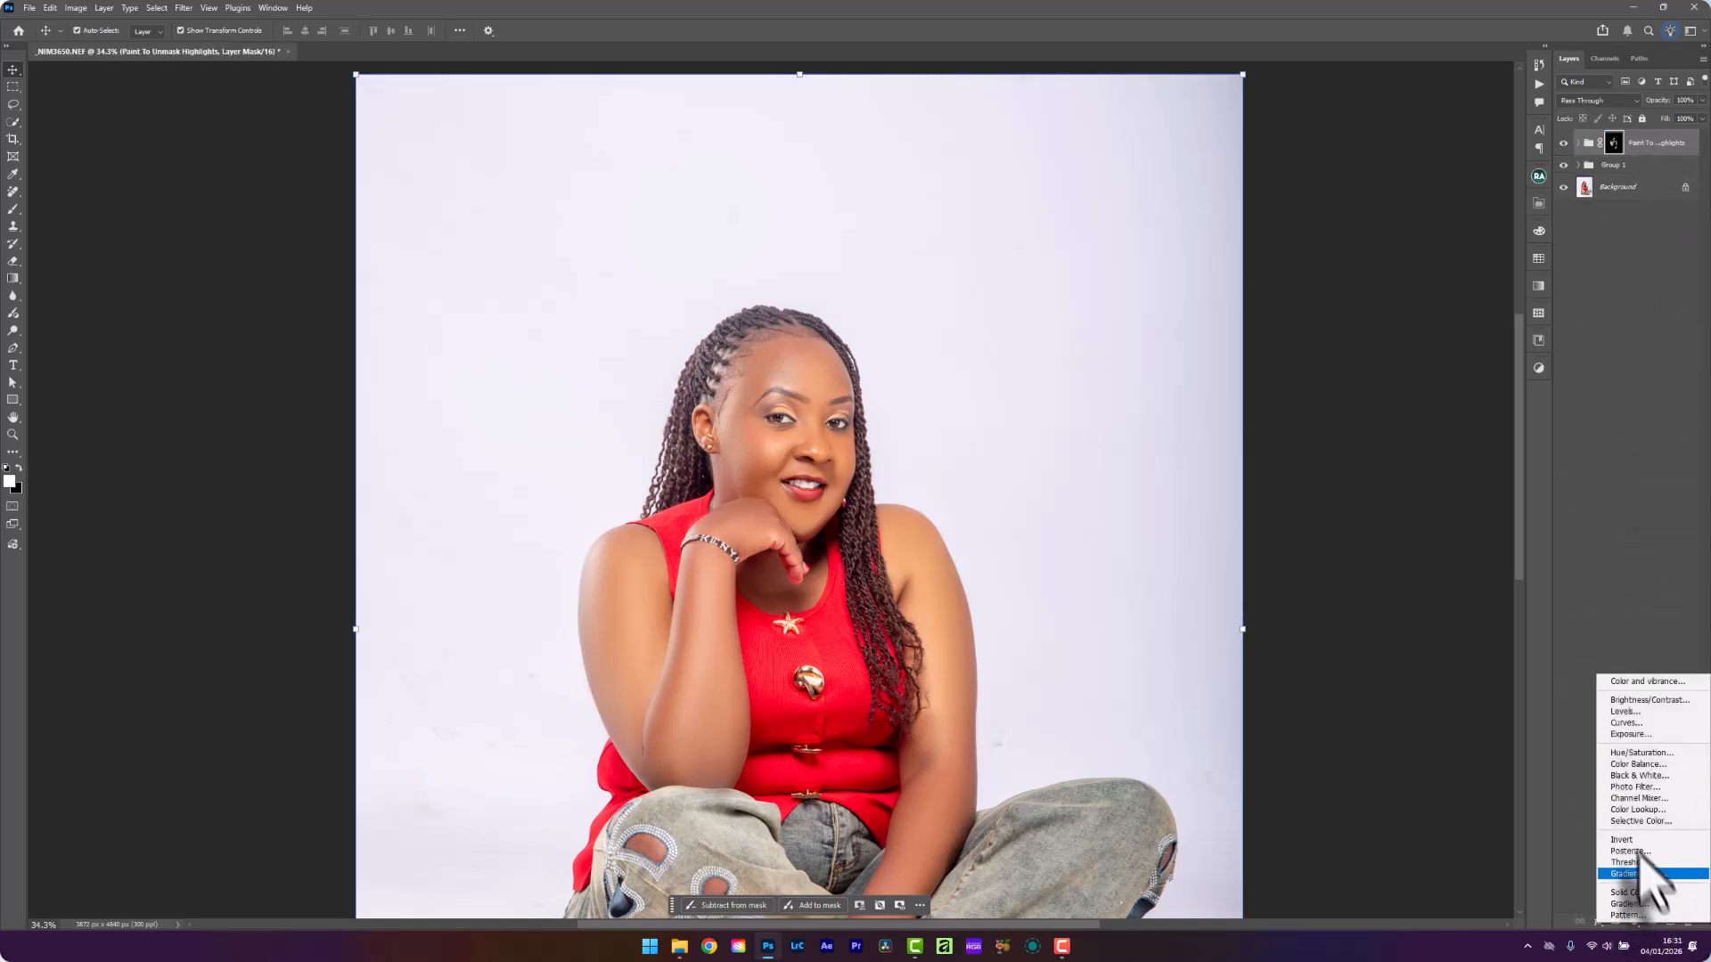
pyautogui.click(1625, 712)
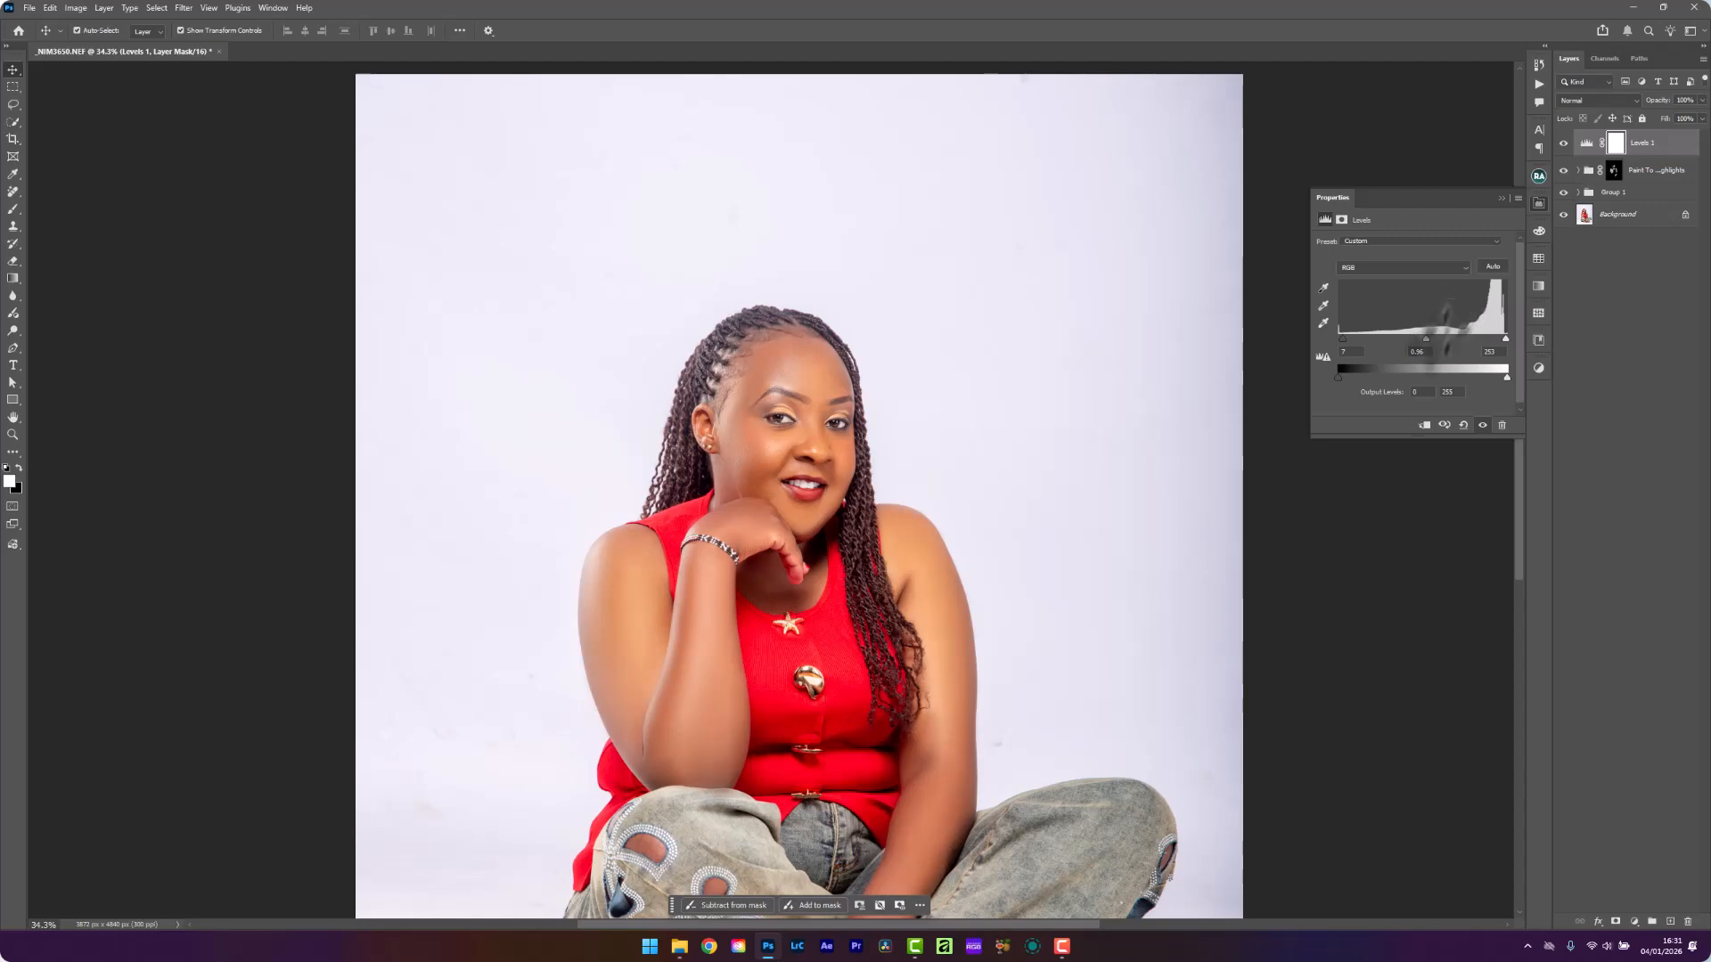
pyautogui.write('247')
pyautogui.press('Return')
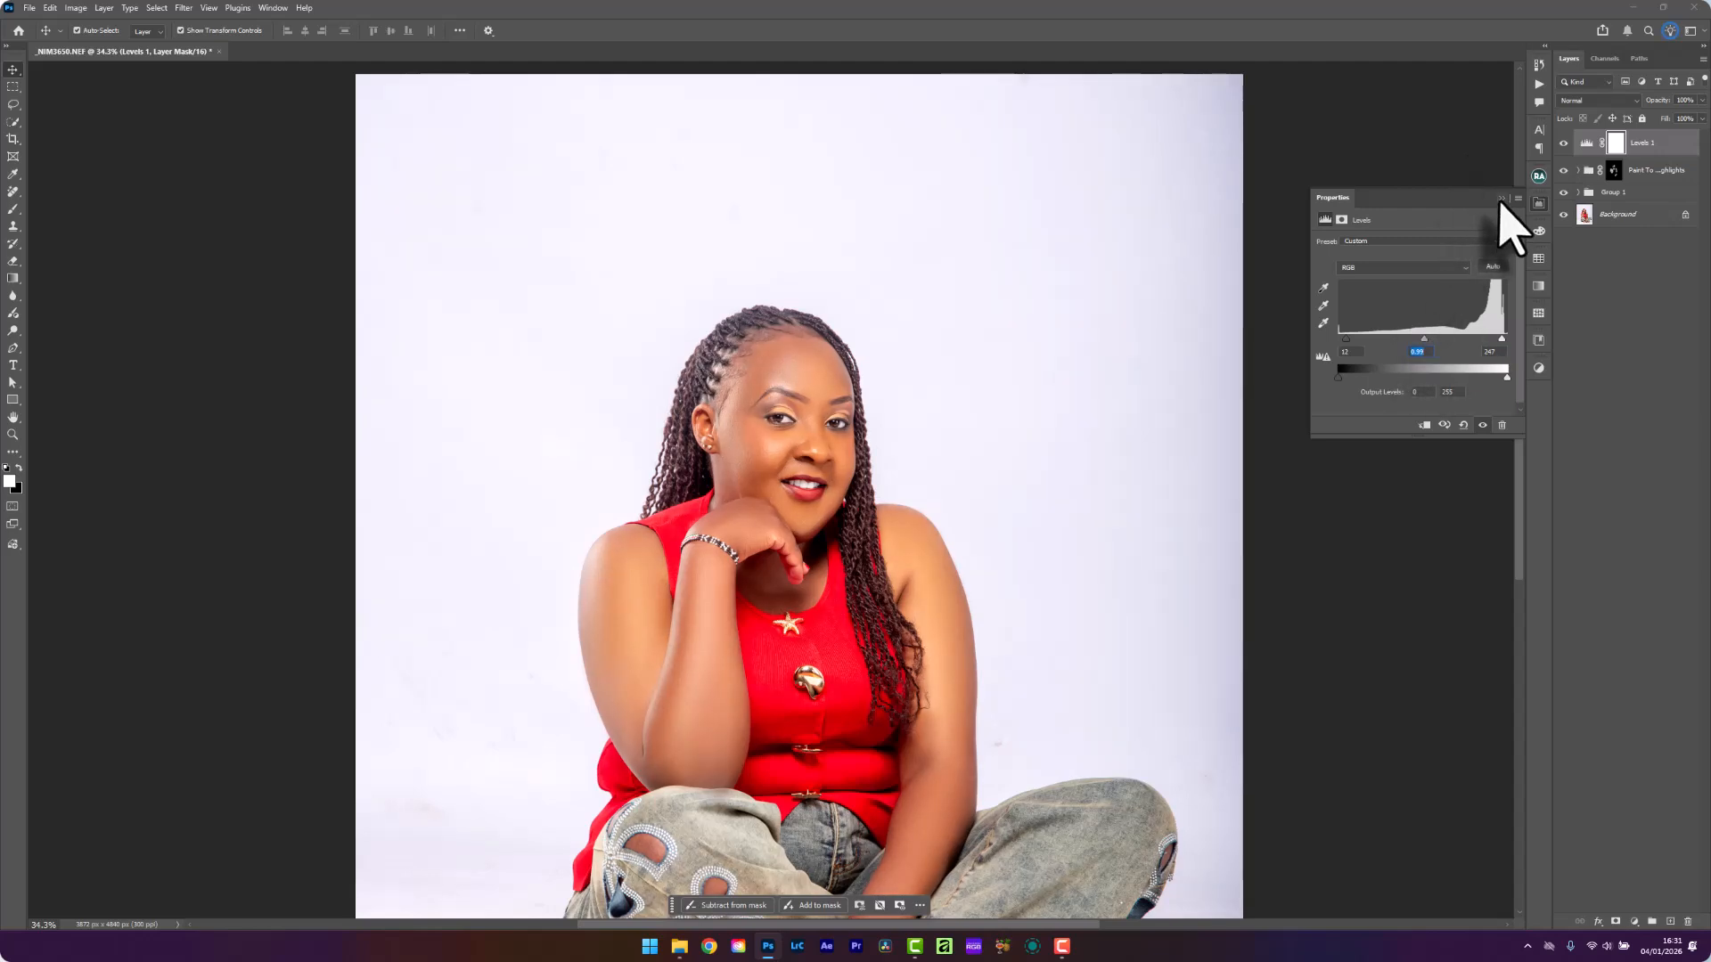
pyautogui.click(1500, 199)
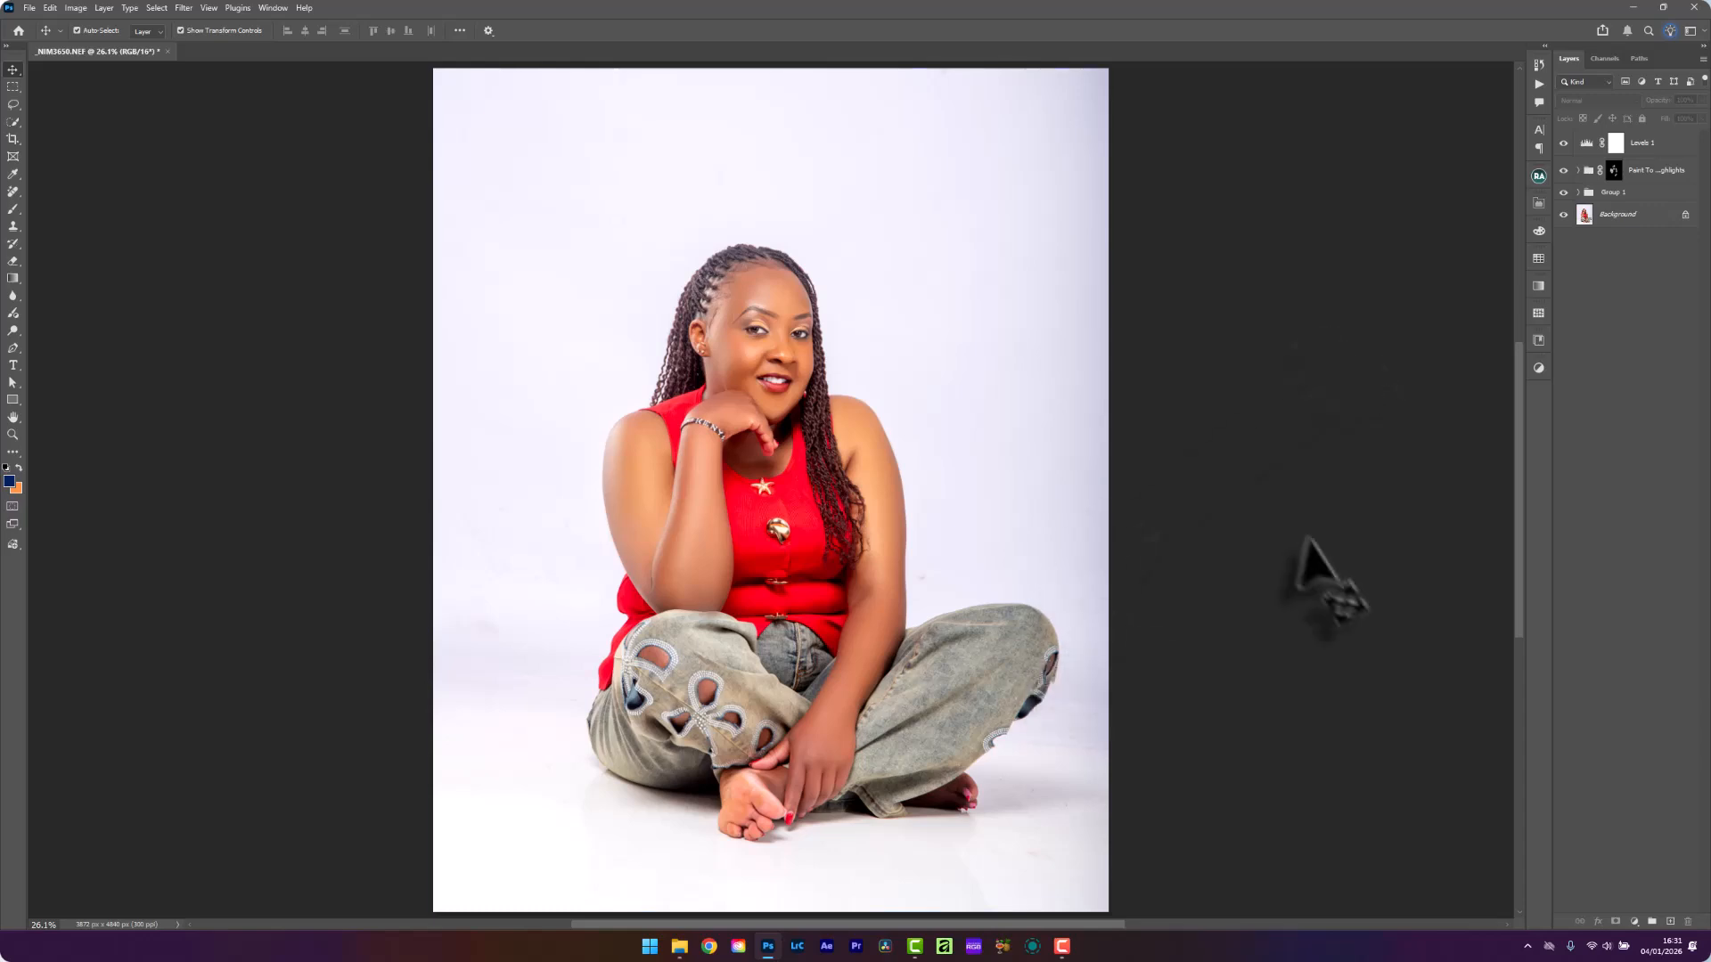
# Stamp all visible layers into a new merged layer above the Levels adjustment
pyautogui.scroll(2, 734, 349)
pyautogui.scroll(2, 924, 458)
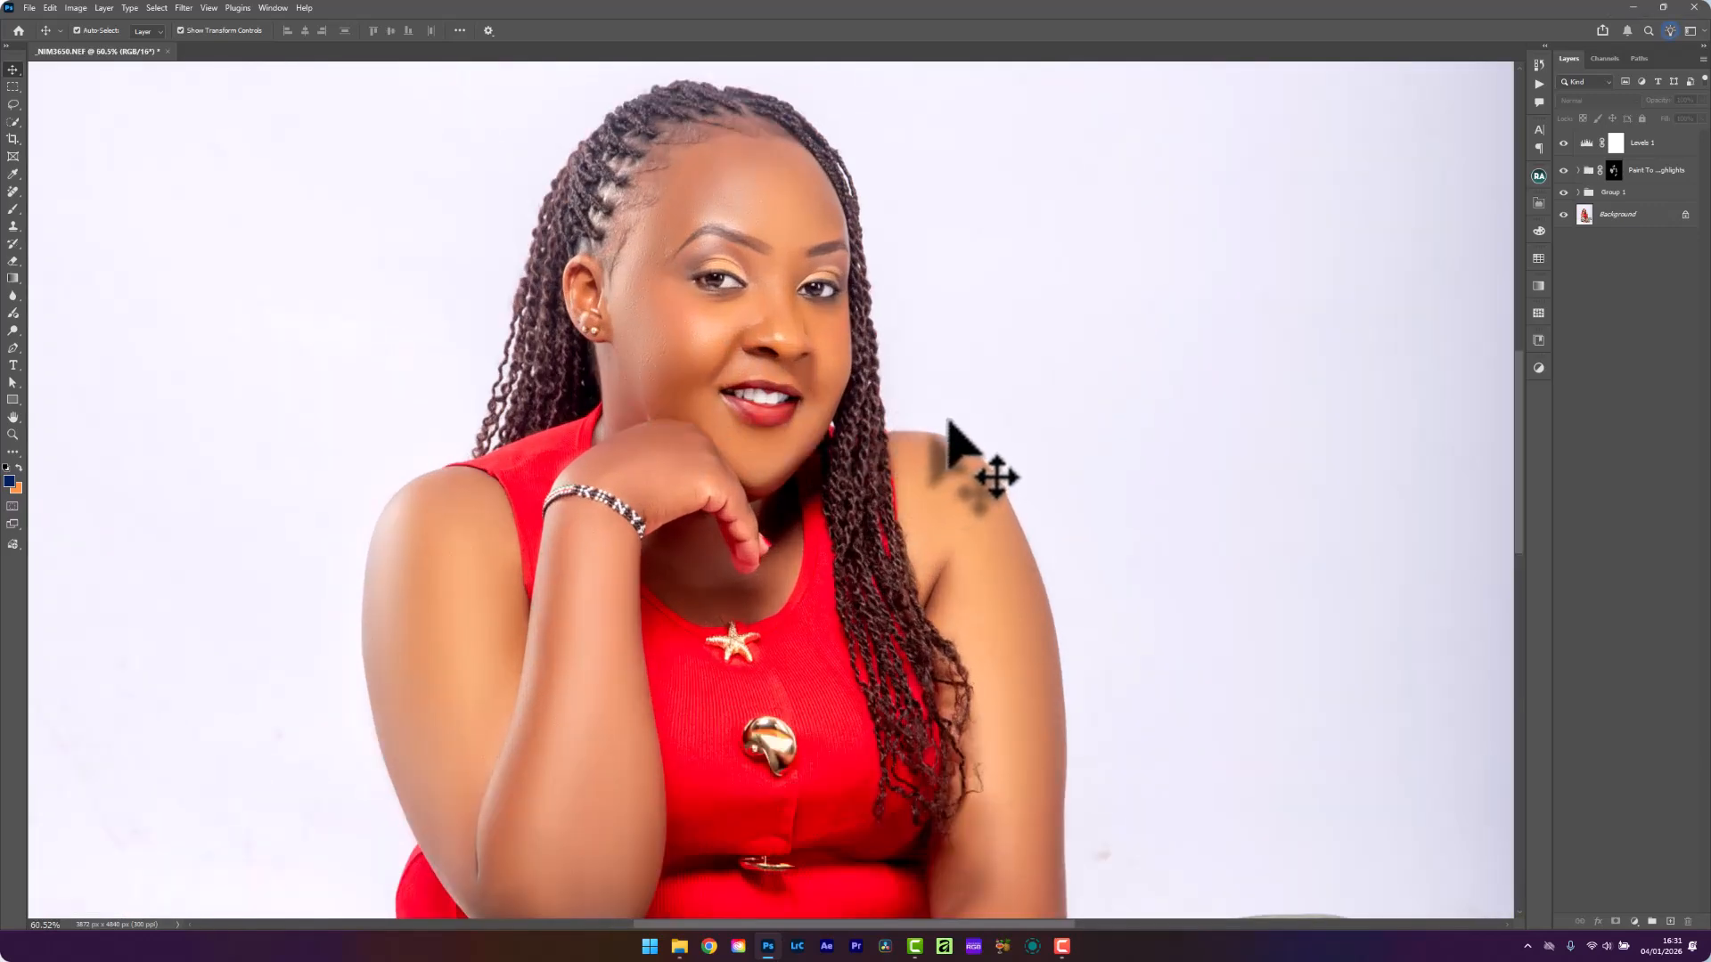
pyautogui.click(1639, 144)
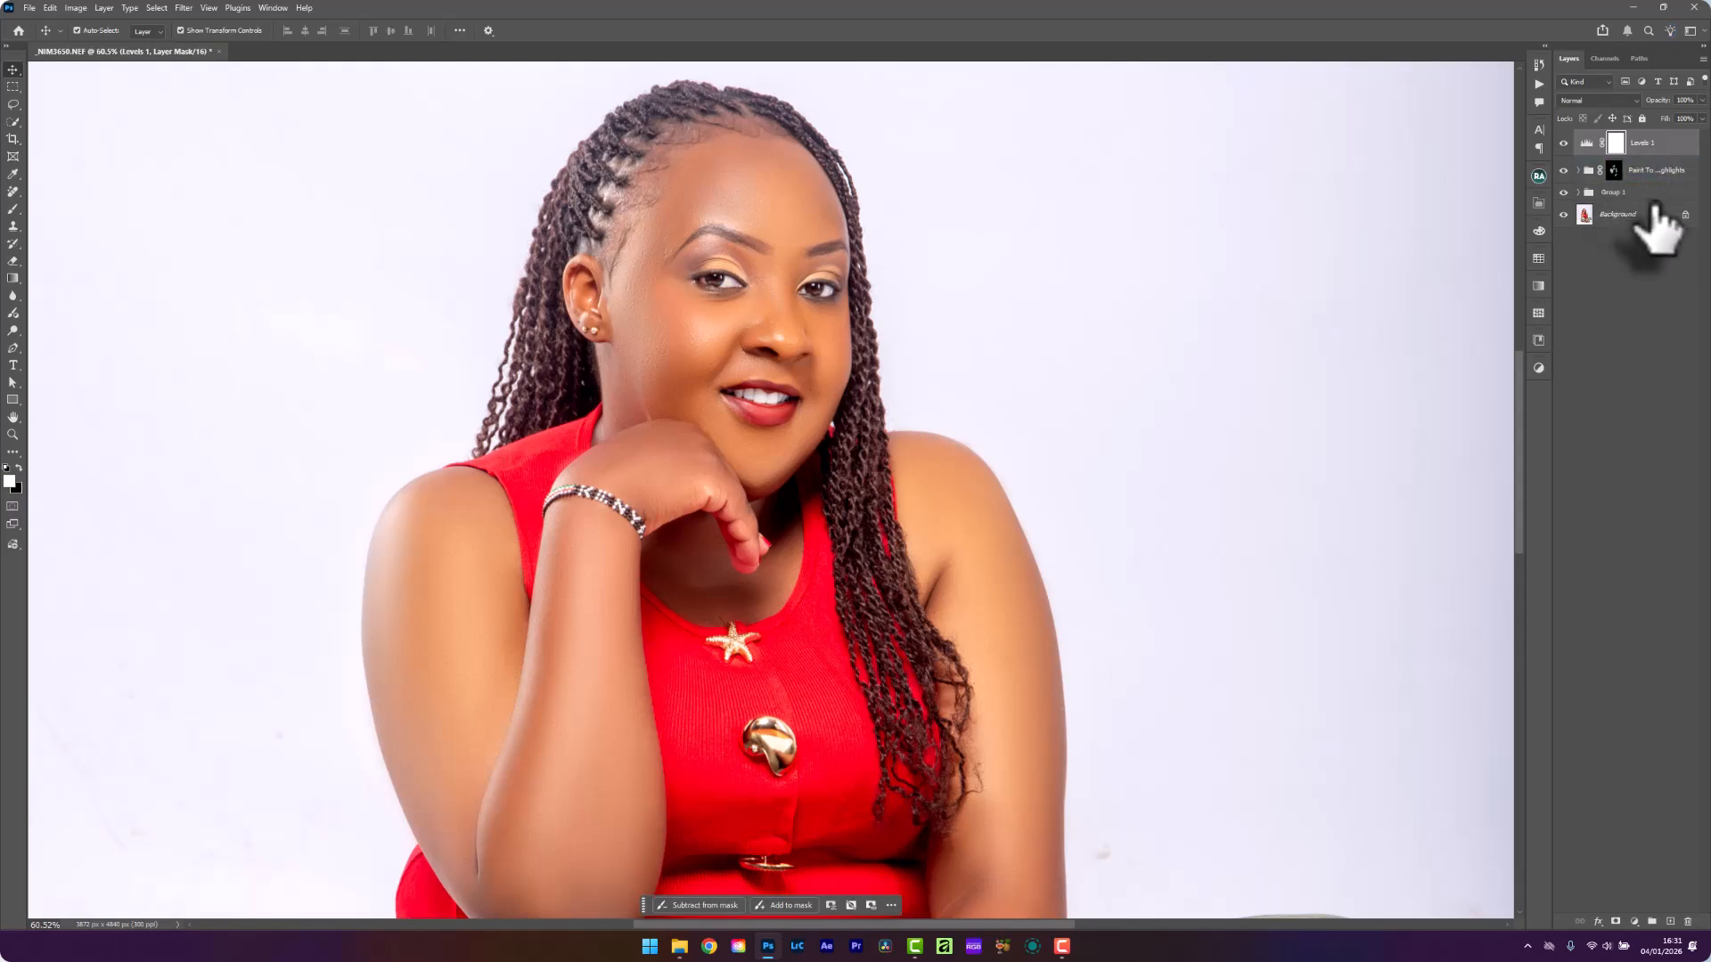
pyautogui.hotkey('ctrl', 'shift', 'alt', 'e')
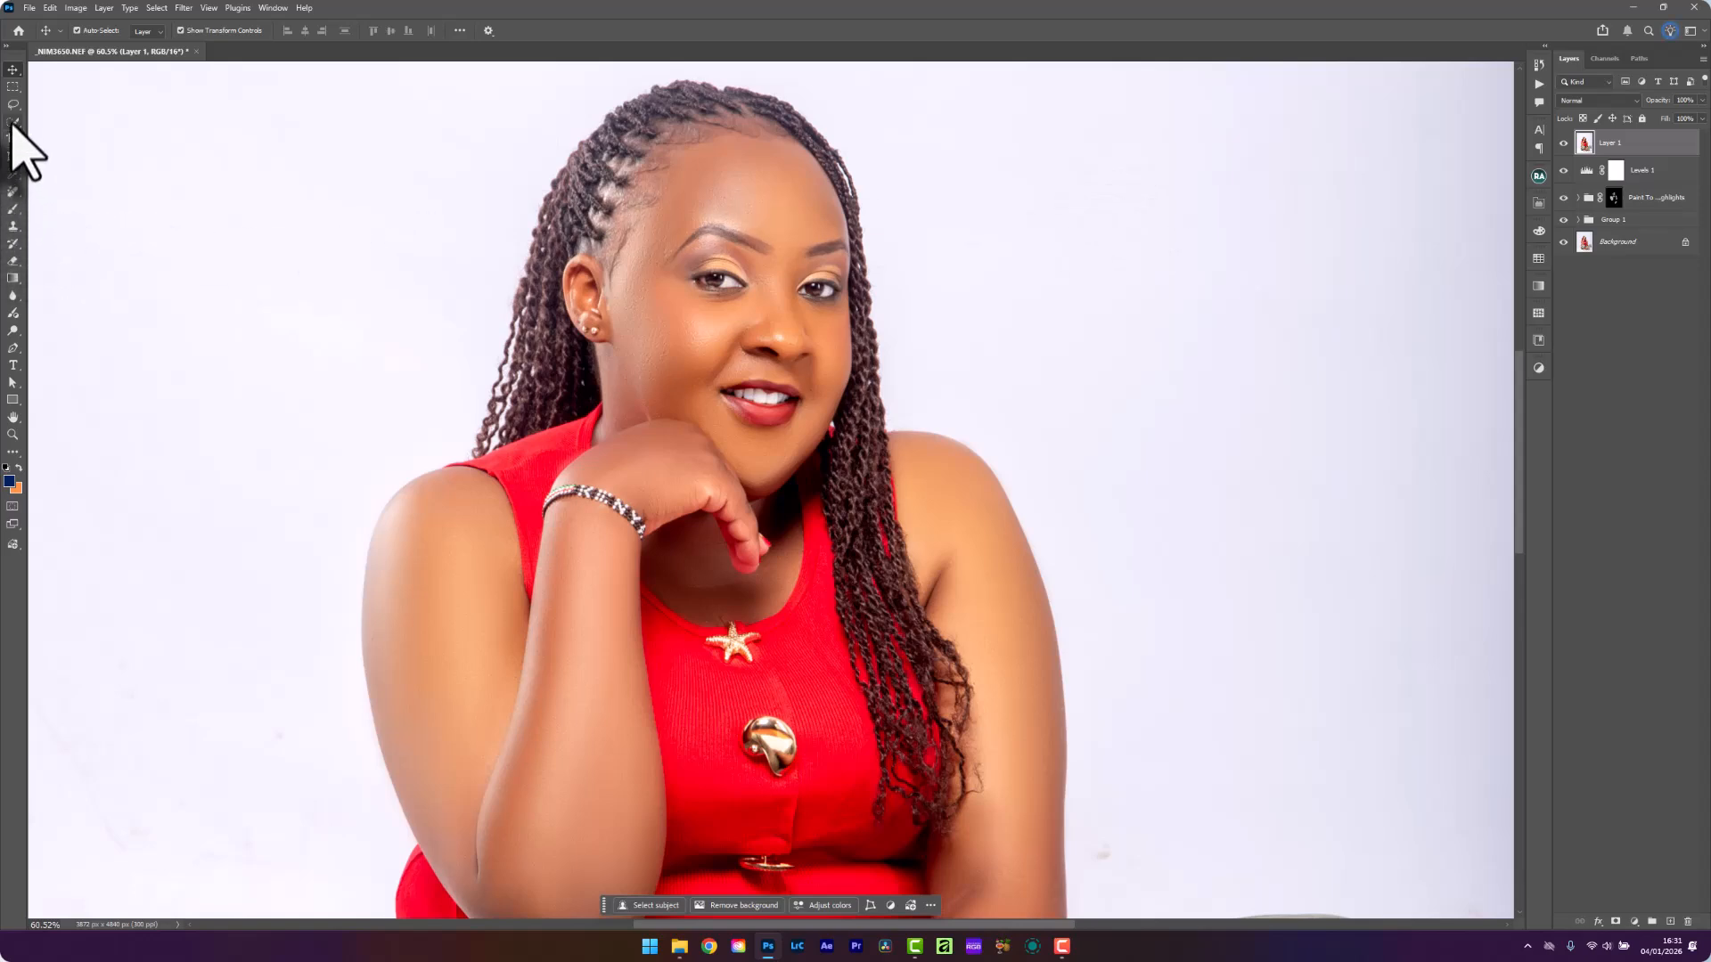
# Select the seated woman on the merged layer with Select Subject
pyautogui.click(13, 122)
pyautogui.click(63, 135)
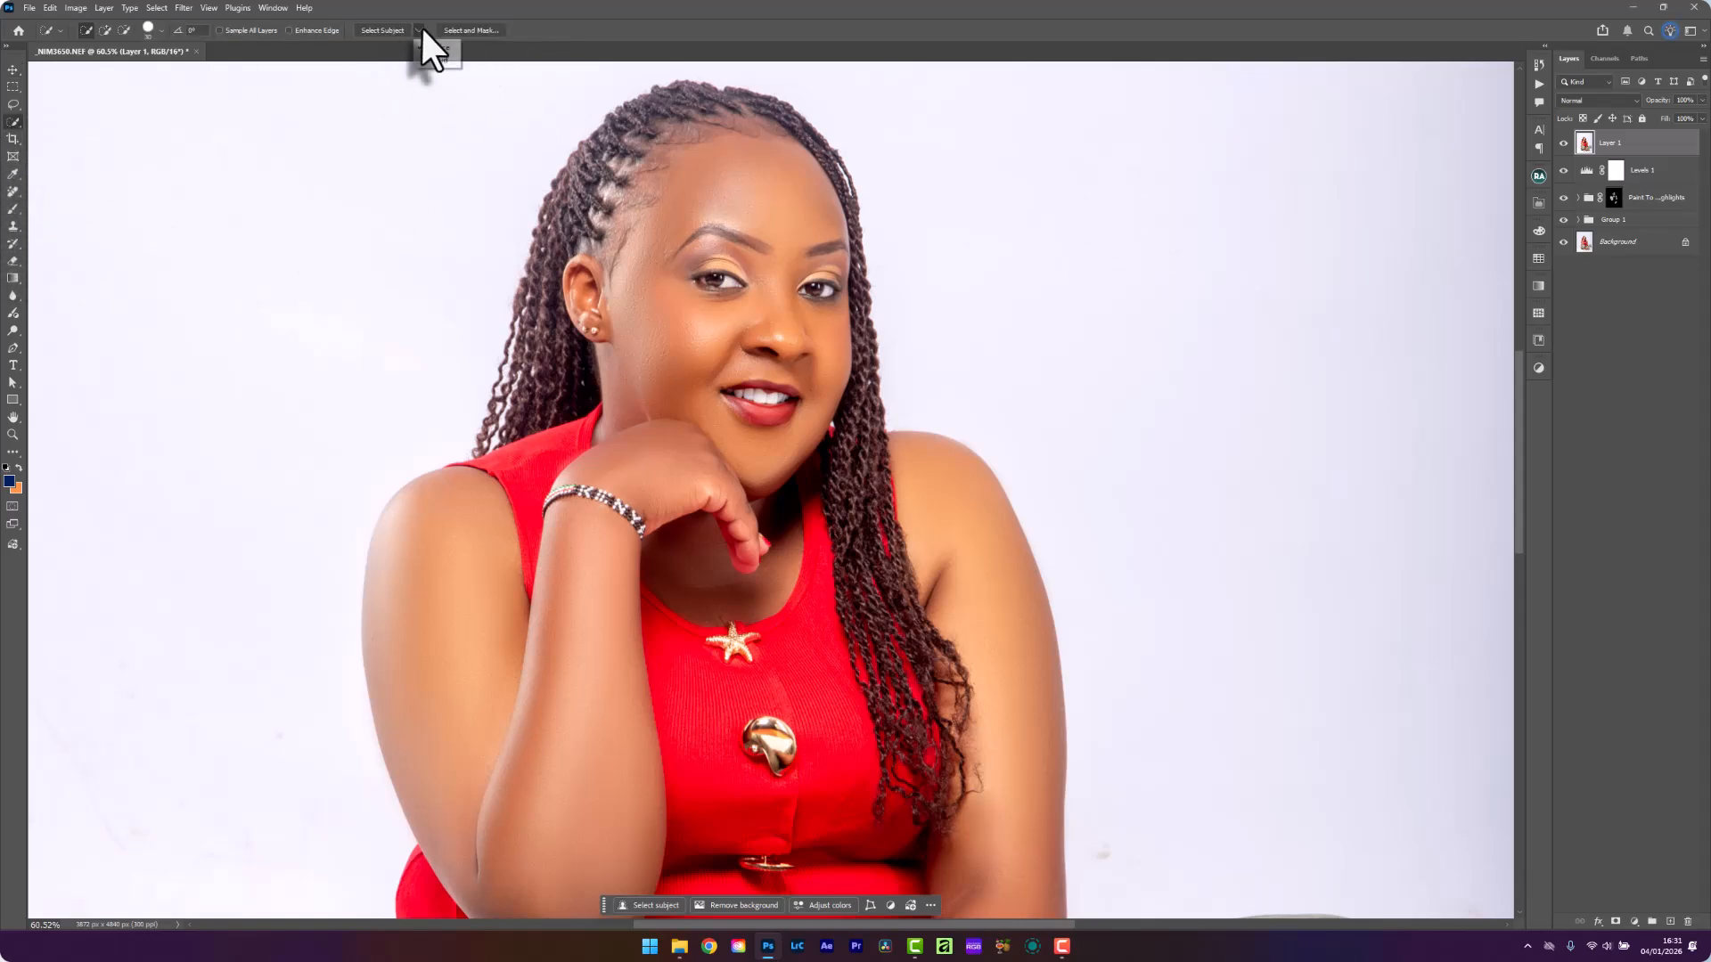
pyautogui.click(445, 60)
pyautogui.click(378, 31)
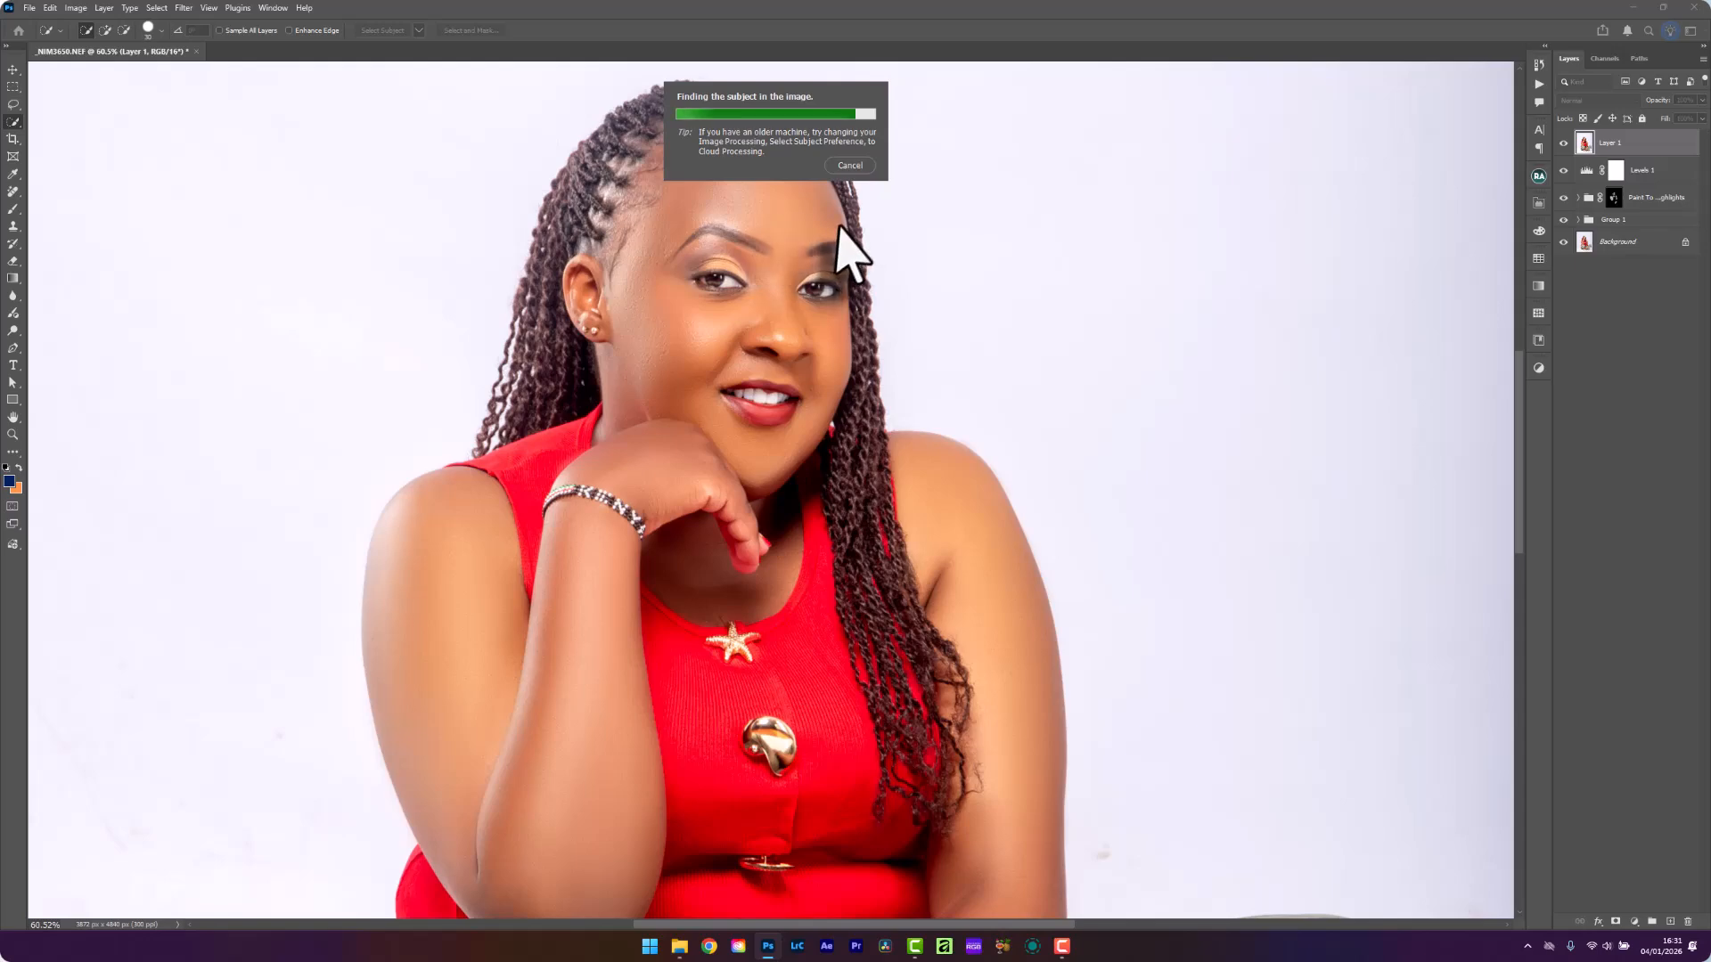
pyautogui.scroll(-3, 592, 178)
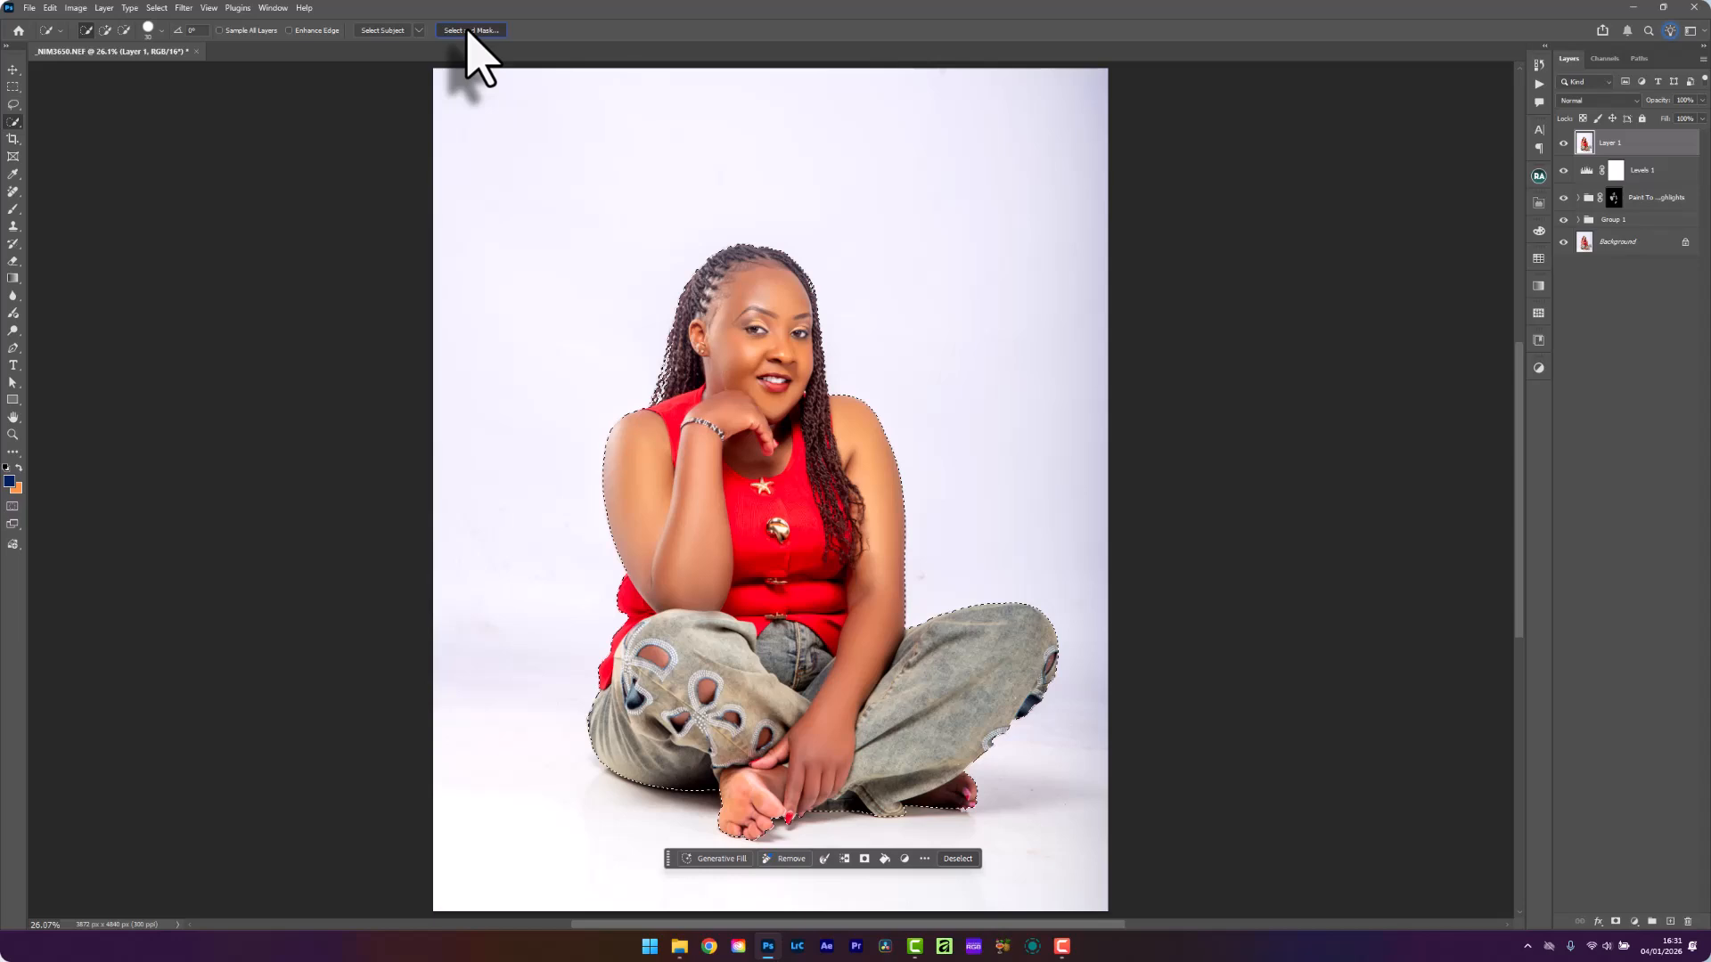
# Output the subject selection from Select and Mask as a layer mask on the merged layer
pyautogui.click(469, 30)
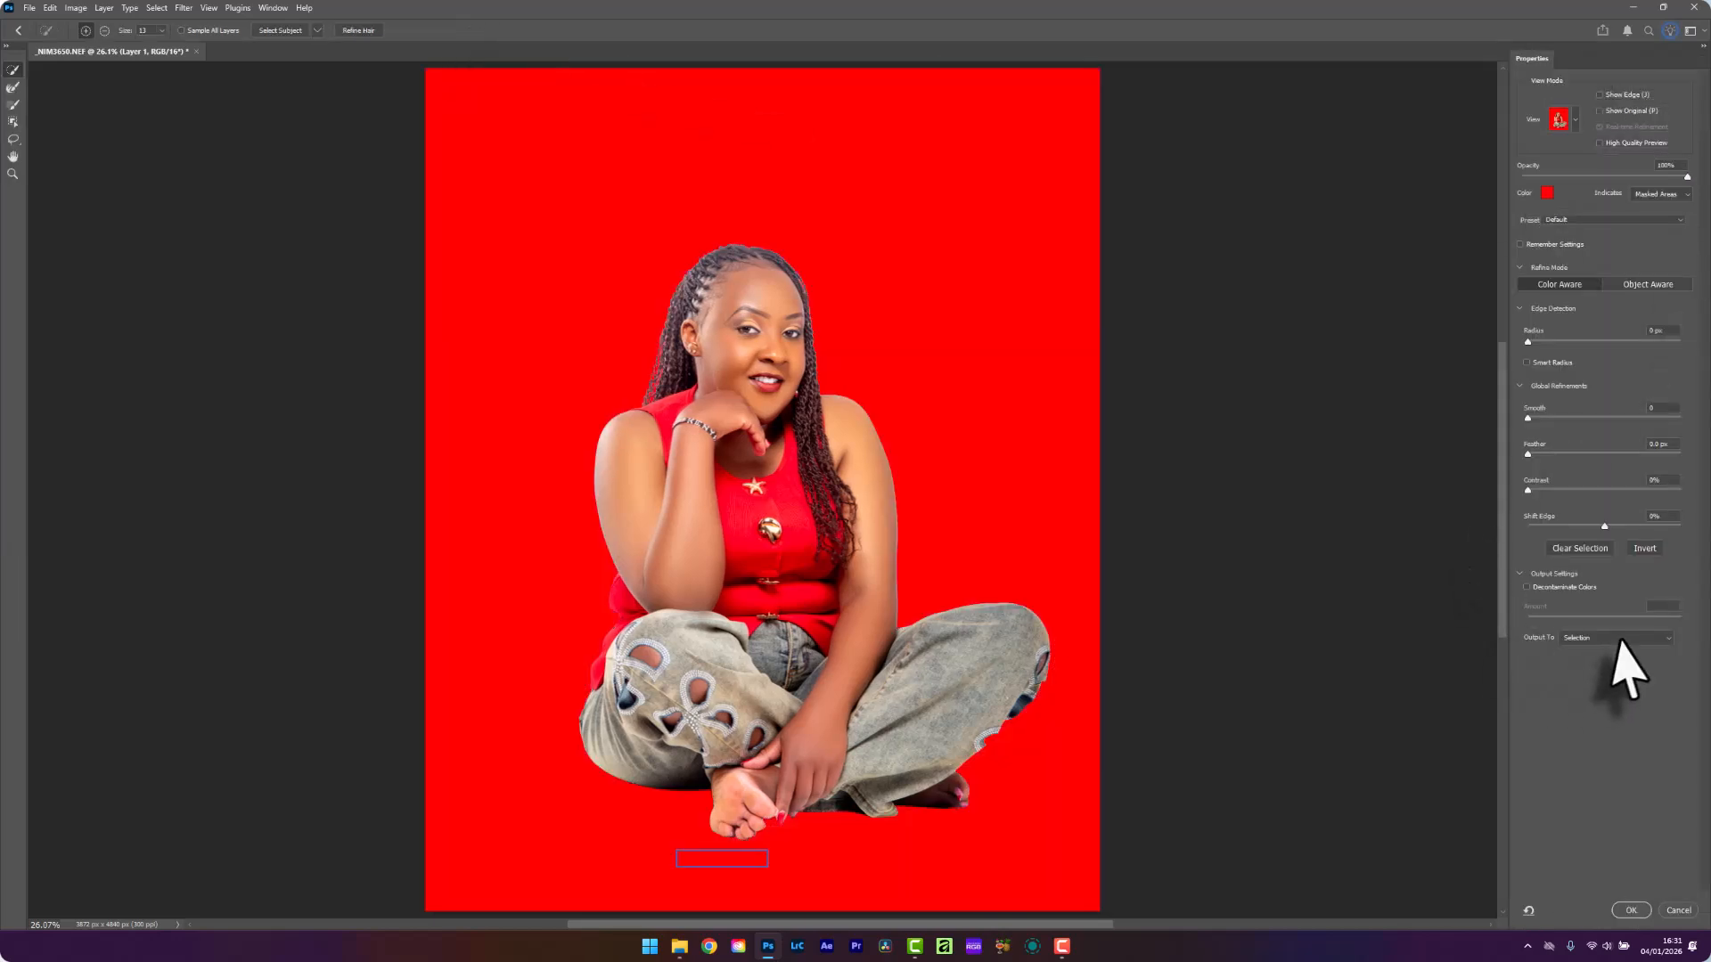
pyautogui.click(1614, 637)
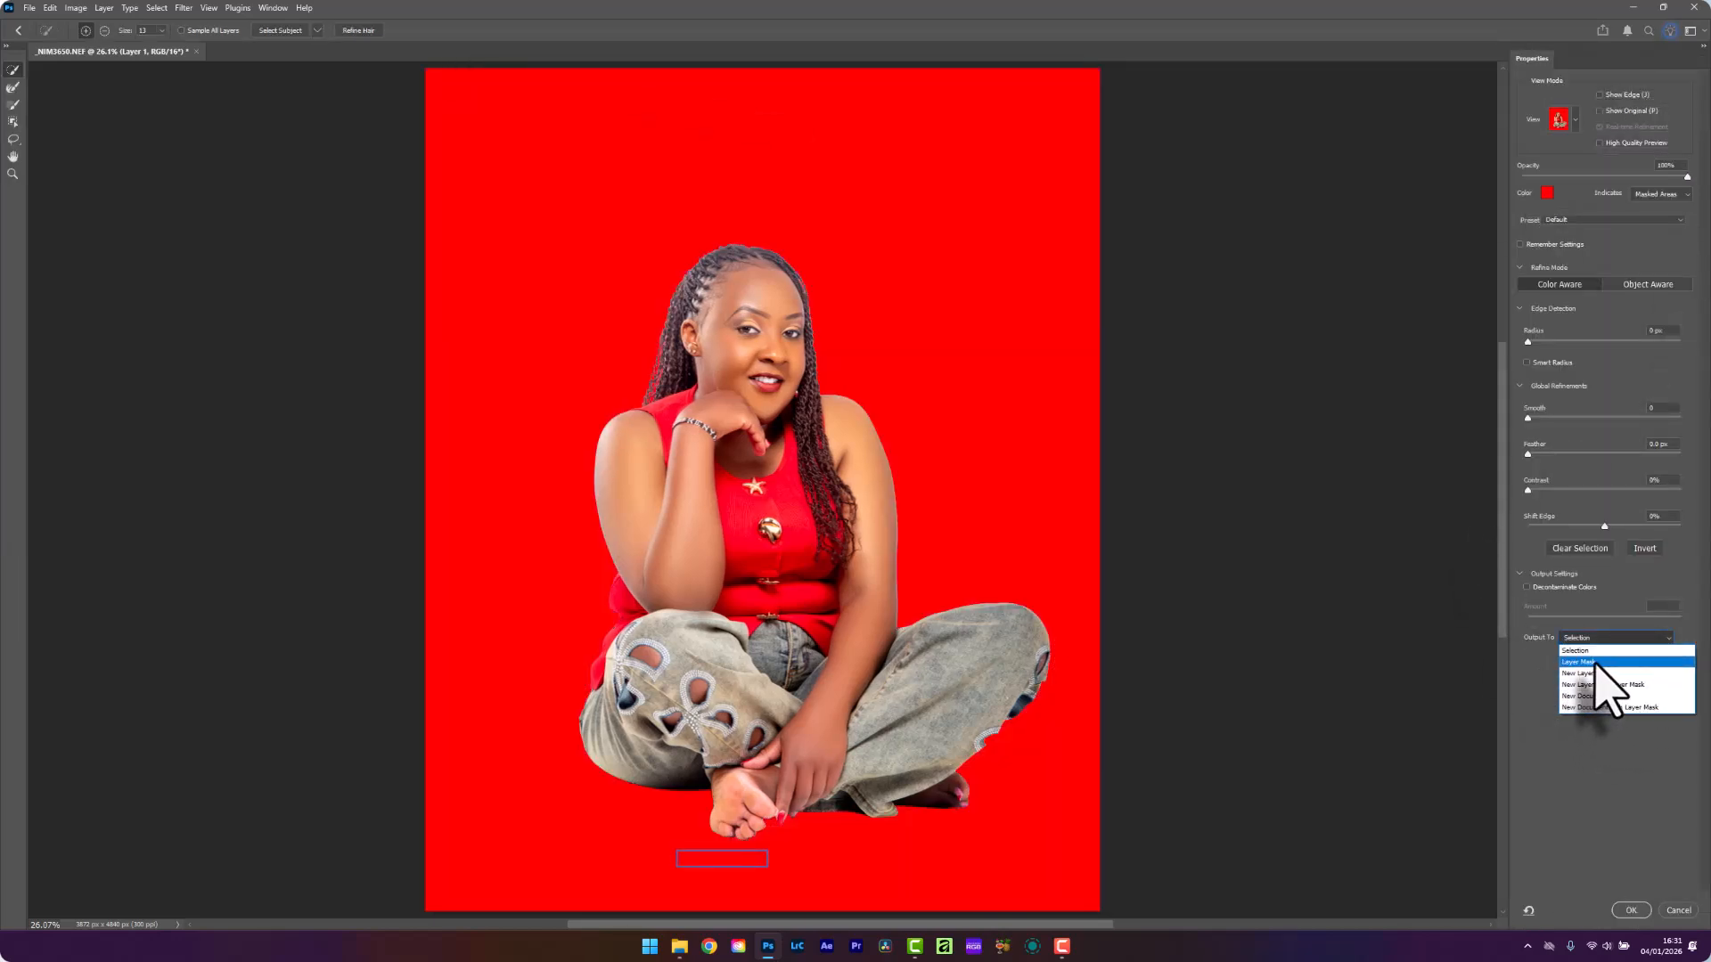
pyautogui.click(1578, 662)
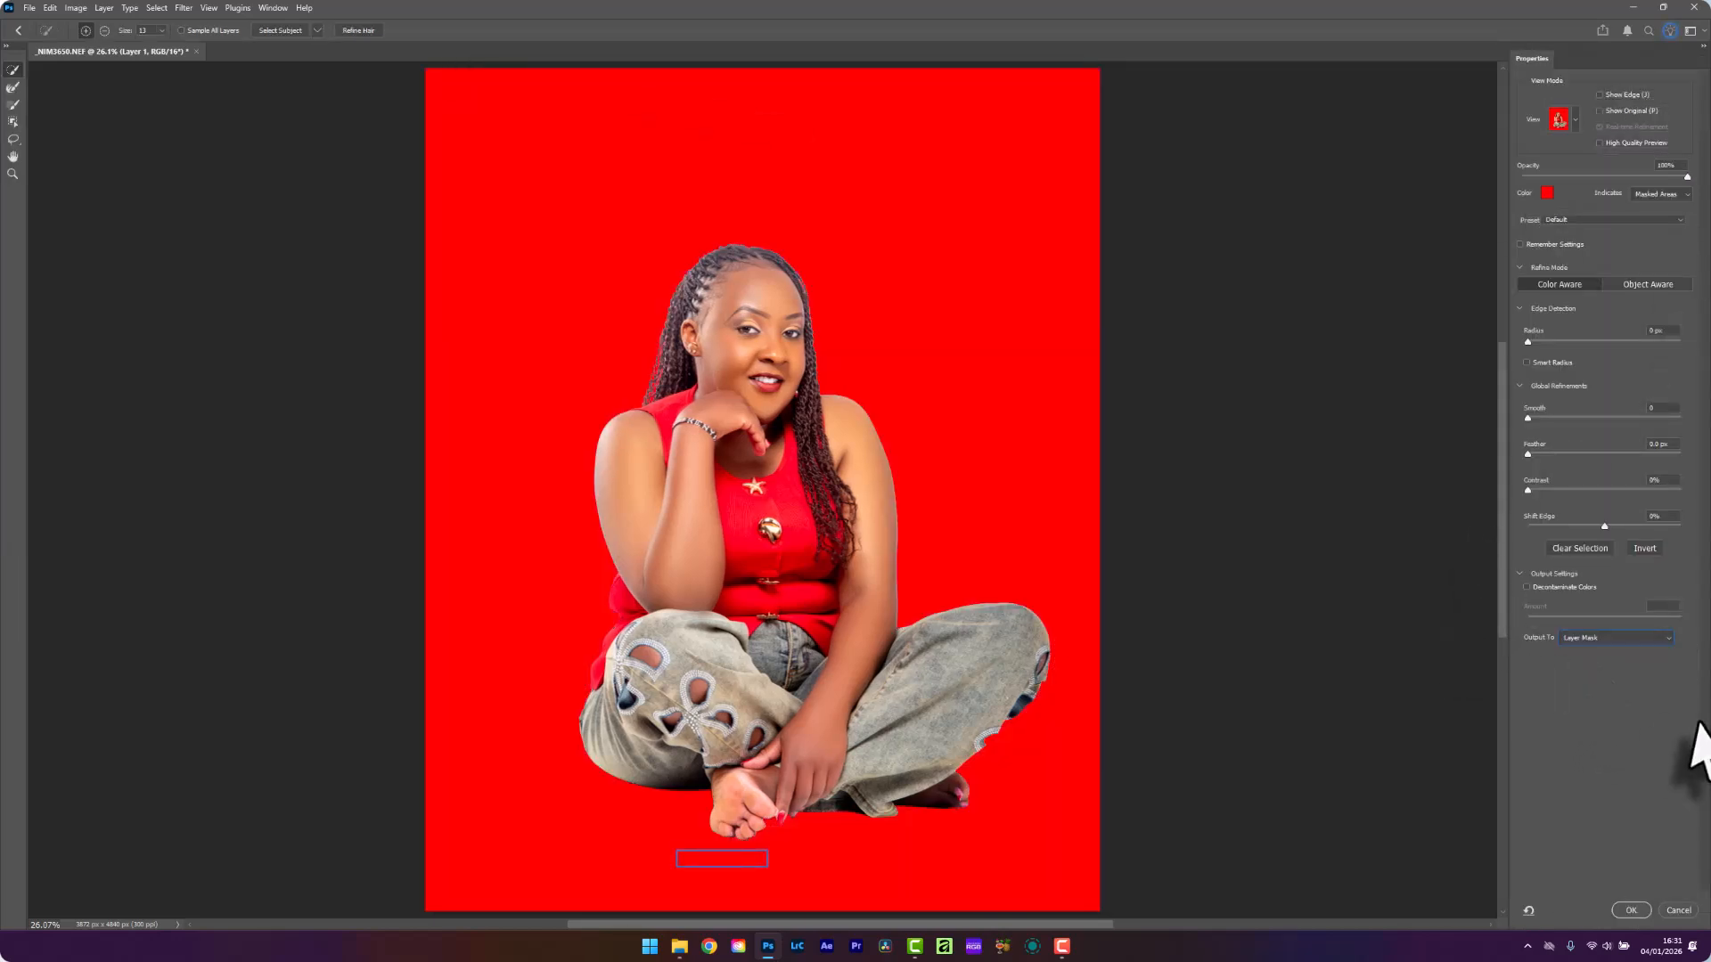
pyautogui.click(1630, 910)
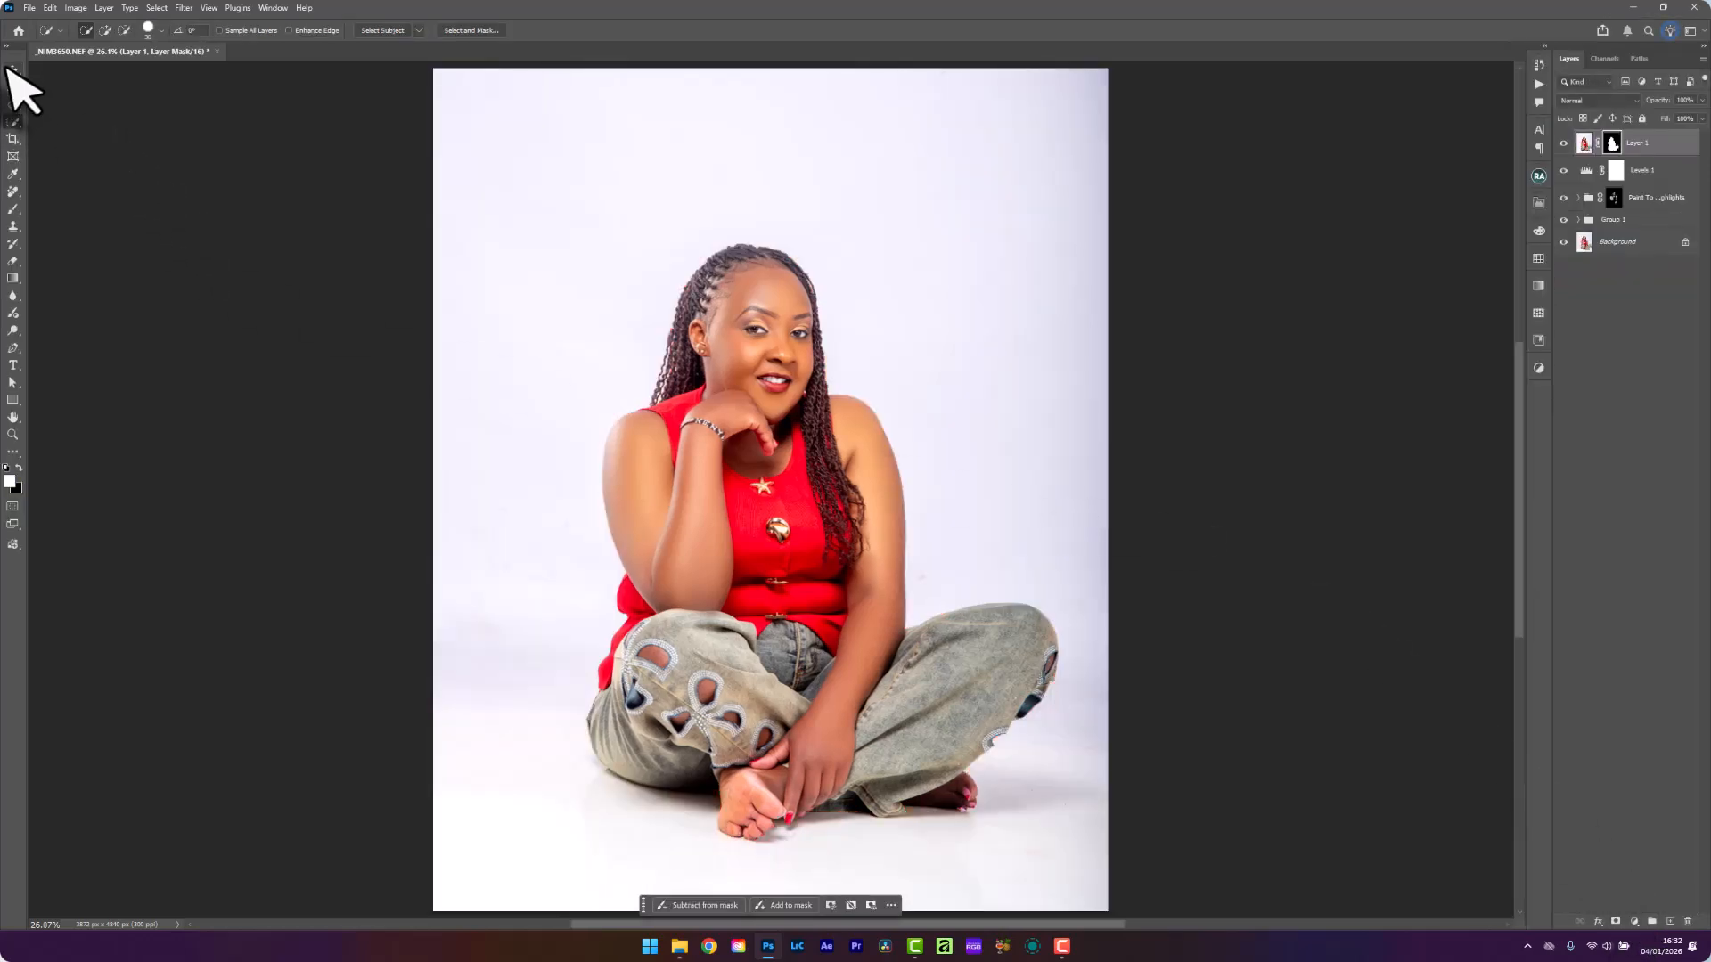
# Place Reflective-BG-01.jpg from the New Backgrounds folder between the Levels adjustment and the masked subject layer
pyautogui.click(9, 70)
pyautogui.click(1659, 170)
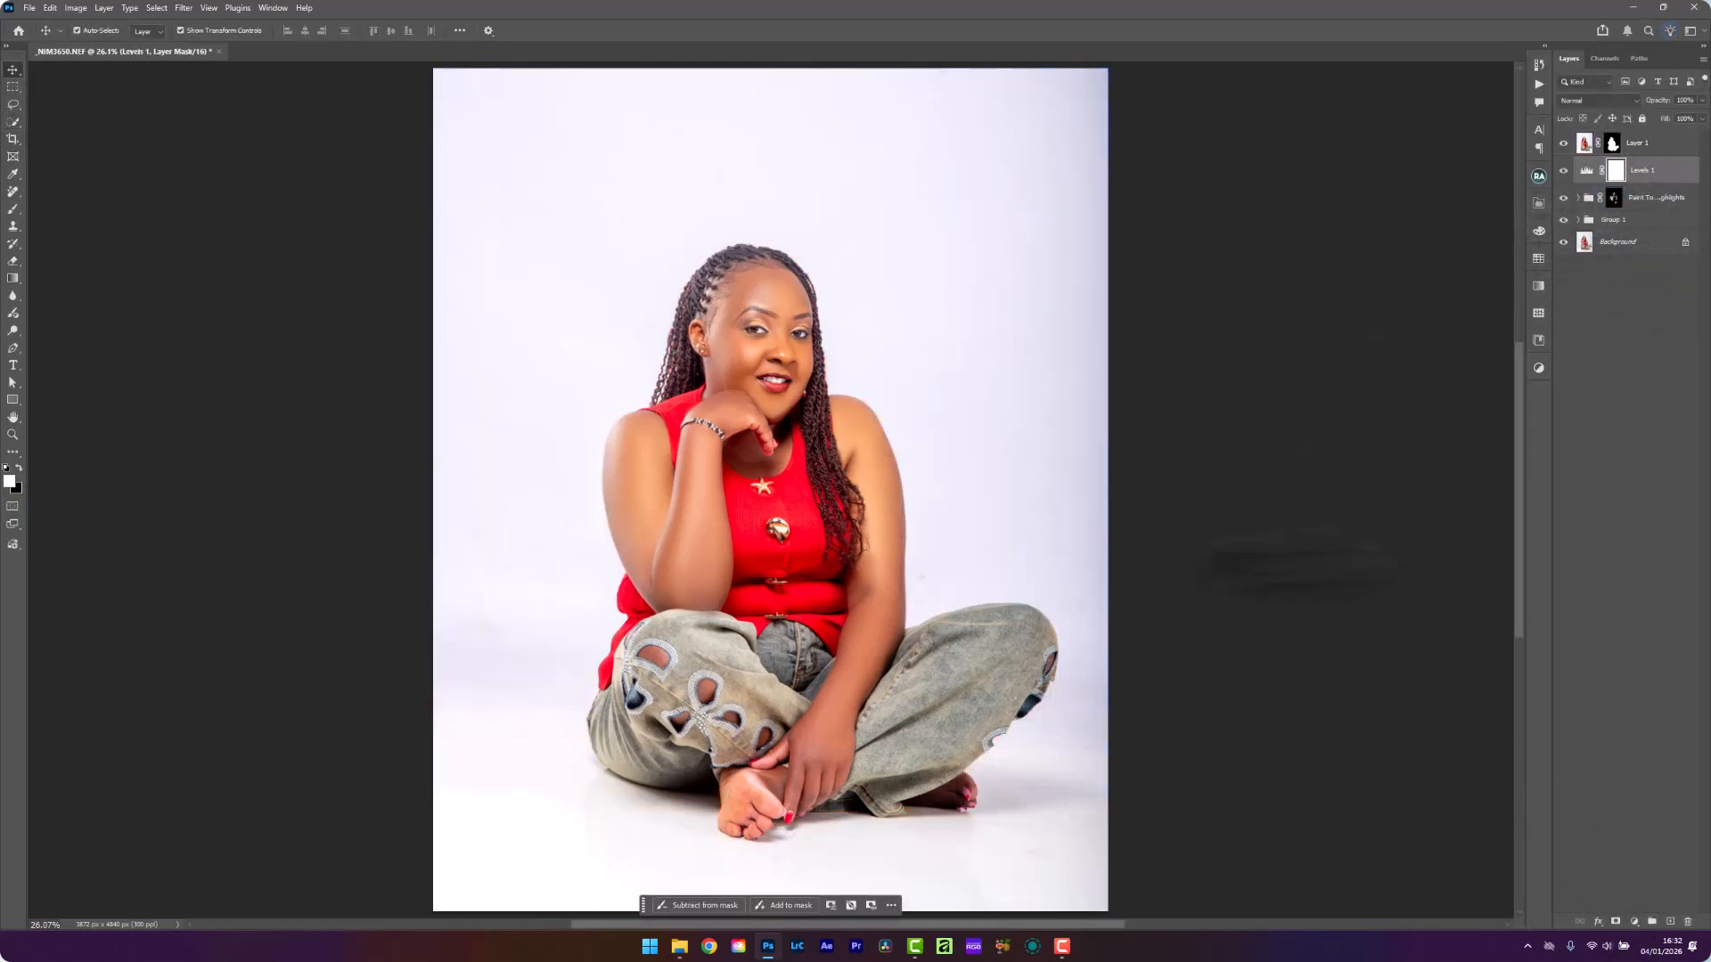
pyautogui.click(663, 878)
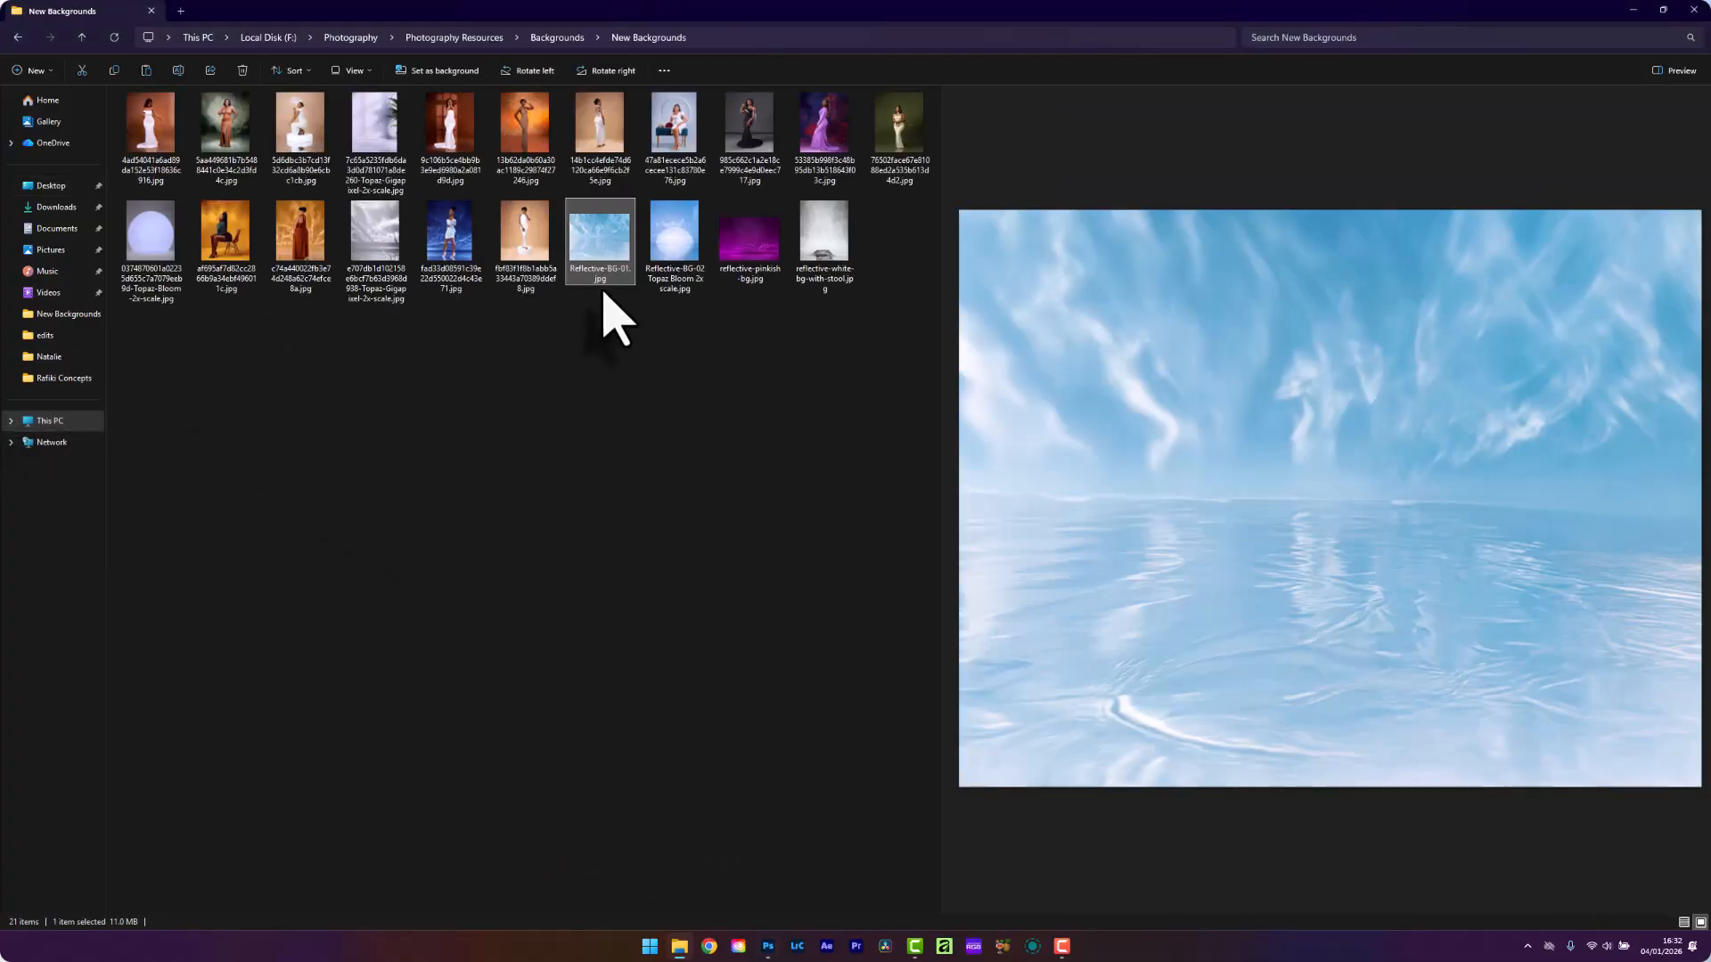
pyautogui.moveTo(569, 242); pyautogui.dragTo(746, 713)
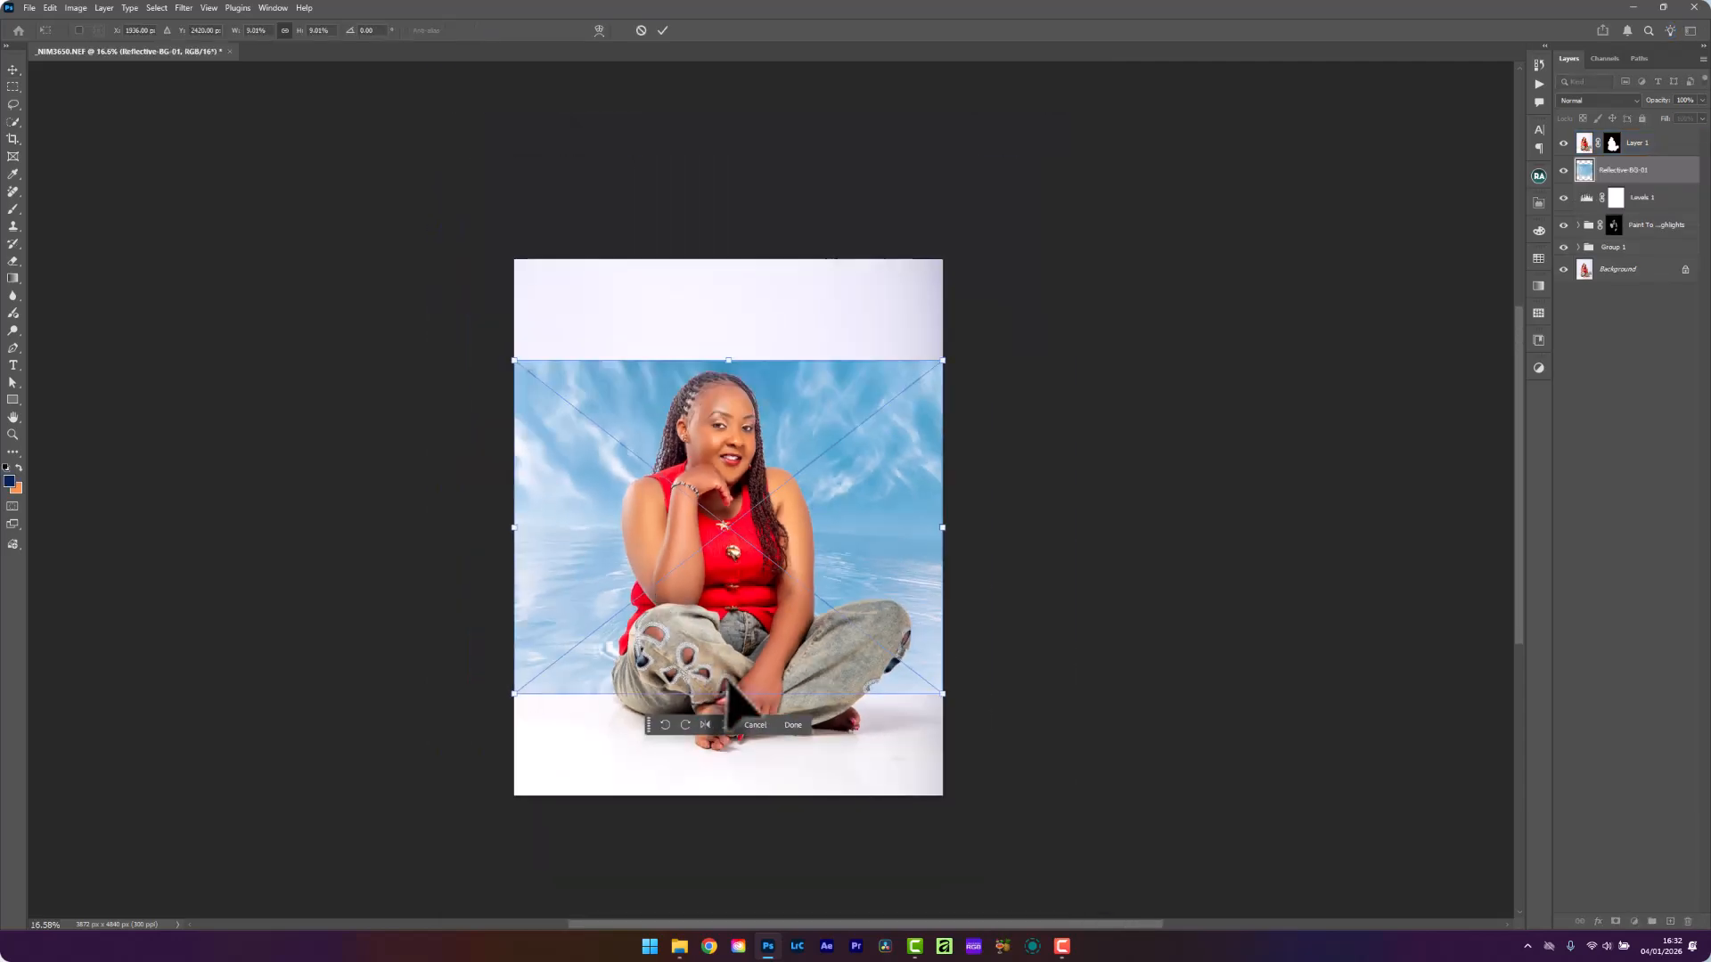
# Enlarge the placed background to about 19% so it overfills the canvas, and tilt it slightly counterclockwise
pyautogui.moveTo(729, 693); pyautogui.dragTo(728, 808)
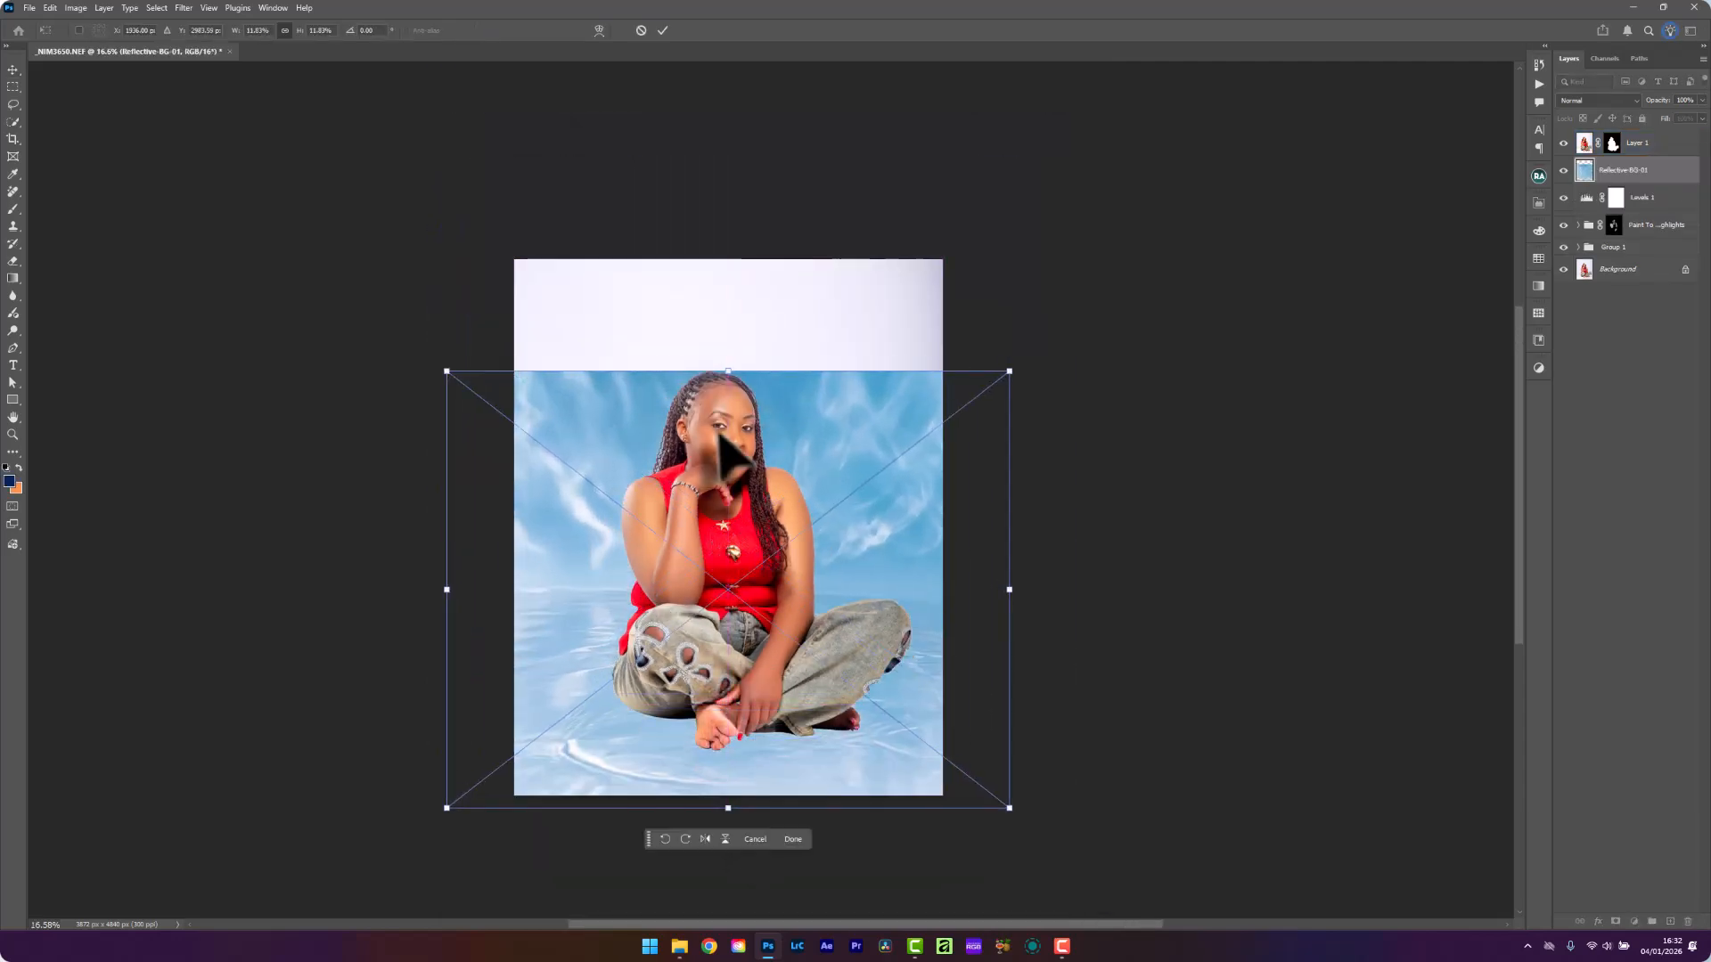
pyautogui.moveTo(729, 369); pyautogui.dragTo(736, 261)
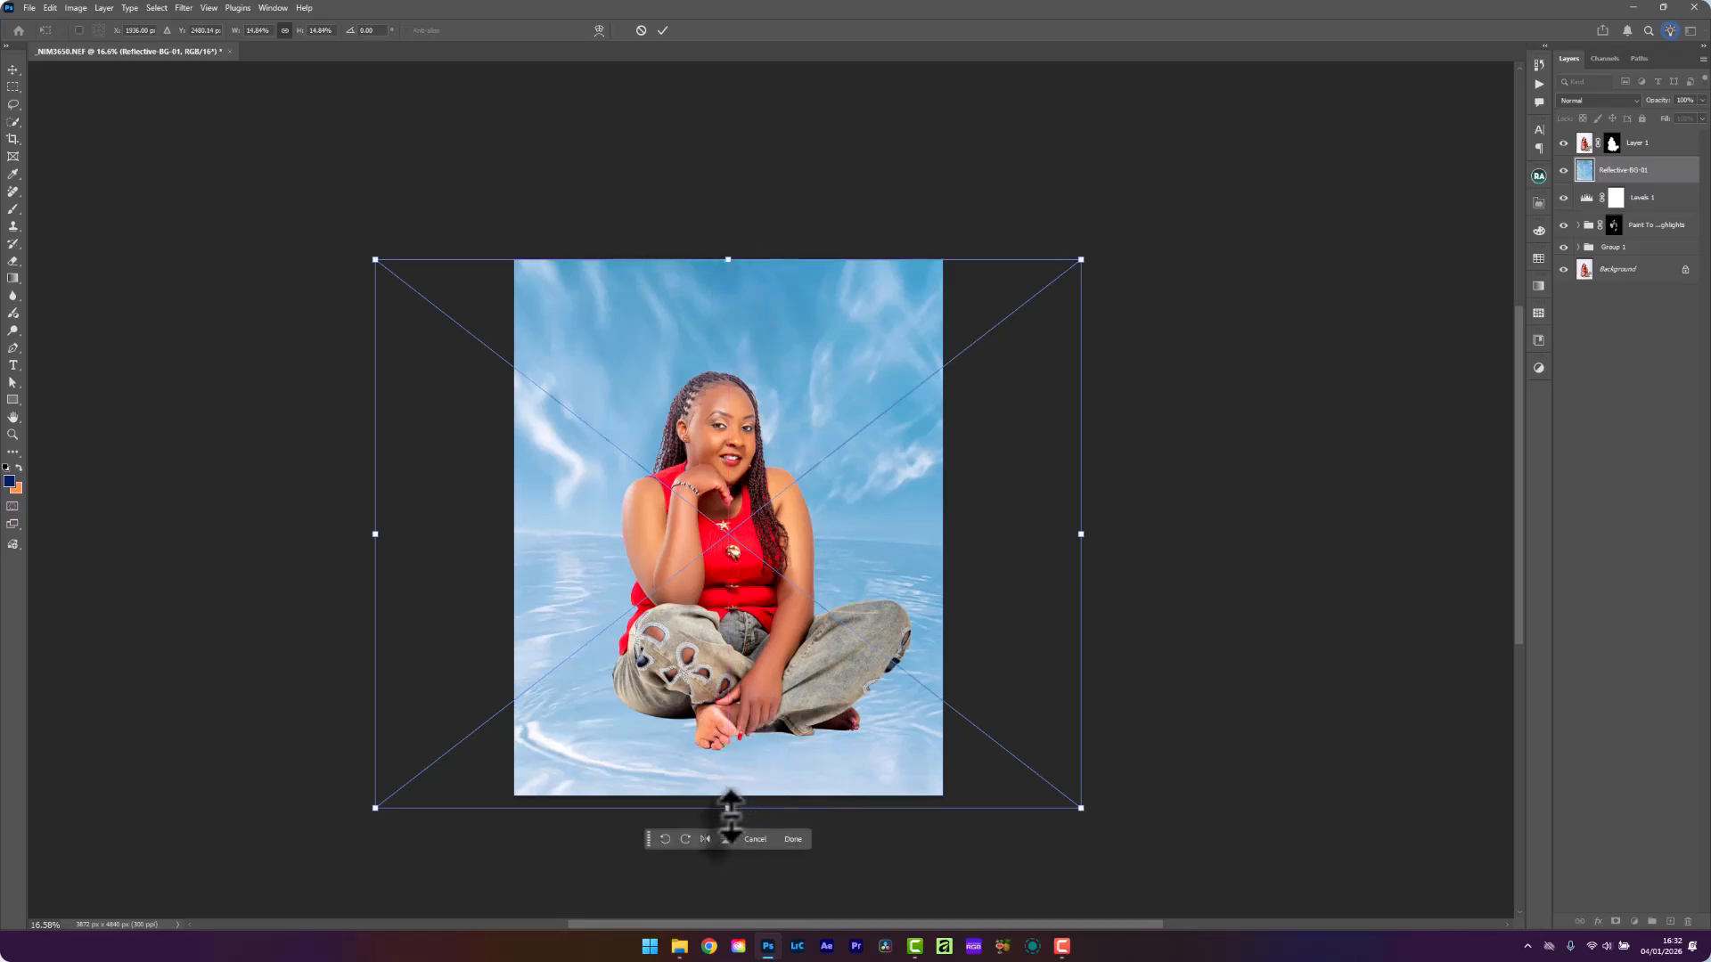
pyautogui.moveTo(729, 811); pyautogui.dragTo(786, 923)
pyautogui.moveTo(1197, 230); pyautogui.dragTo(1215, 199)
pyautogui.moveTo(718, 230); pyautogui.dragTo(718, 214)
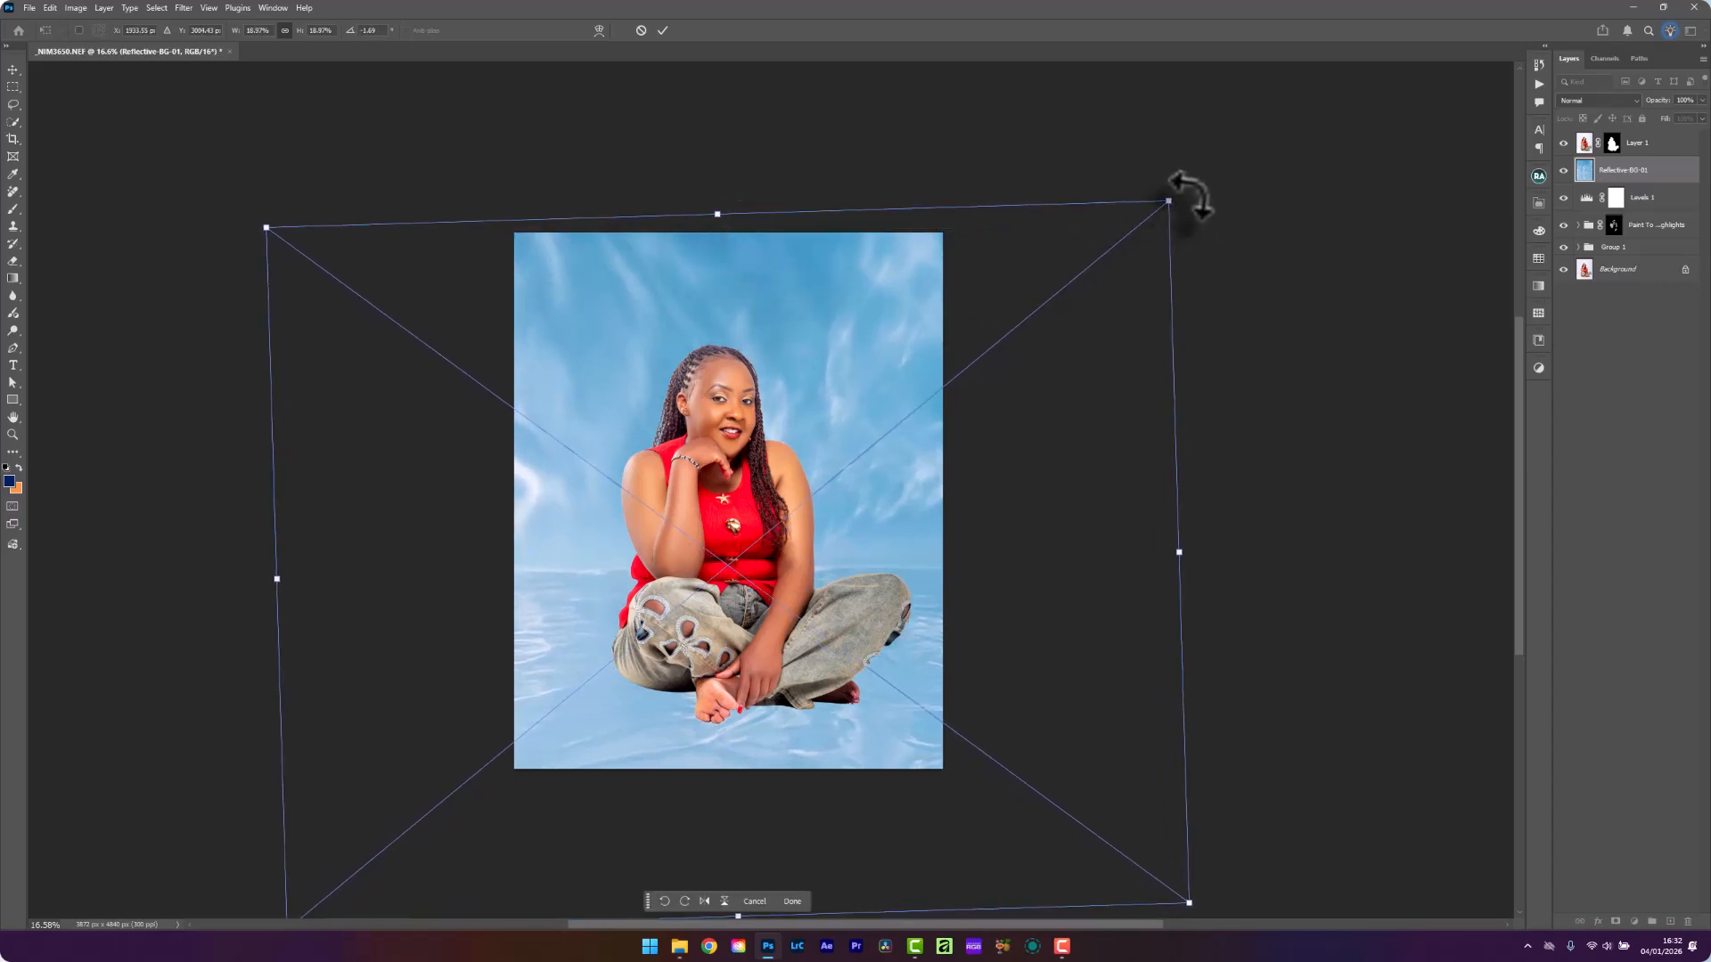
pyautogui.moveTo(1189, 194); pyautogui.dragTo(1203, 200)
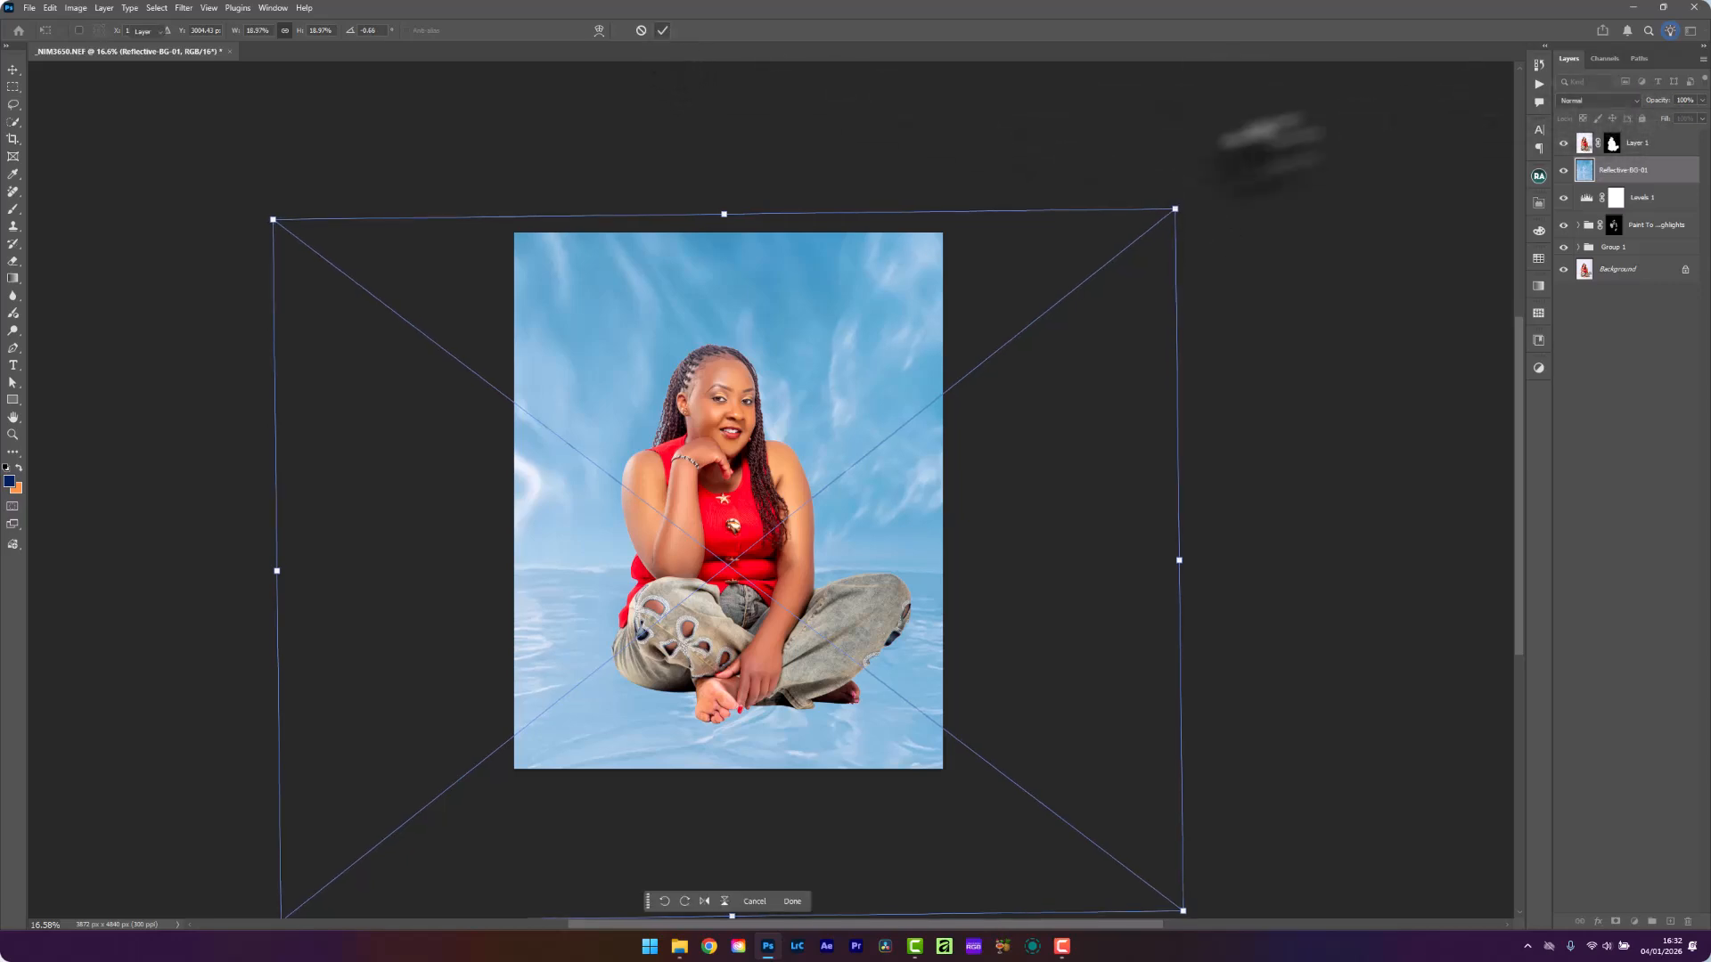
pyautogui.press('Return')
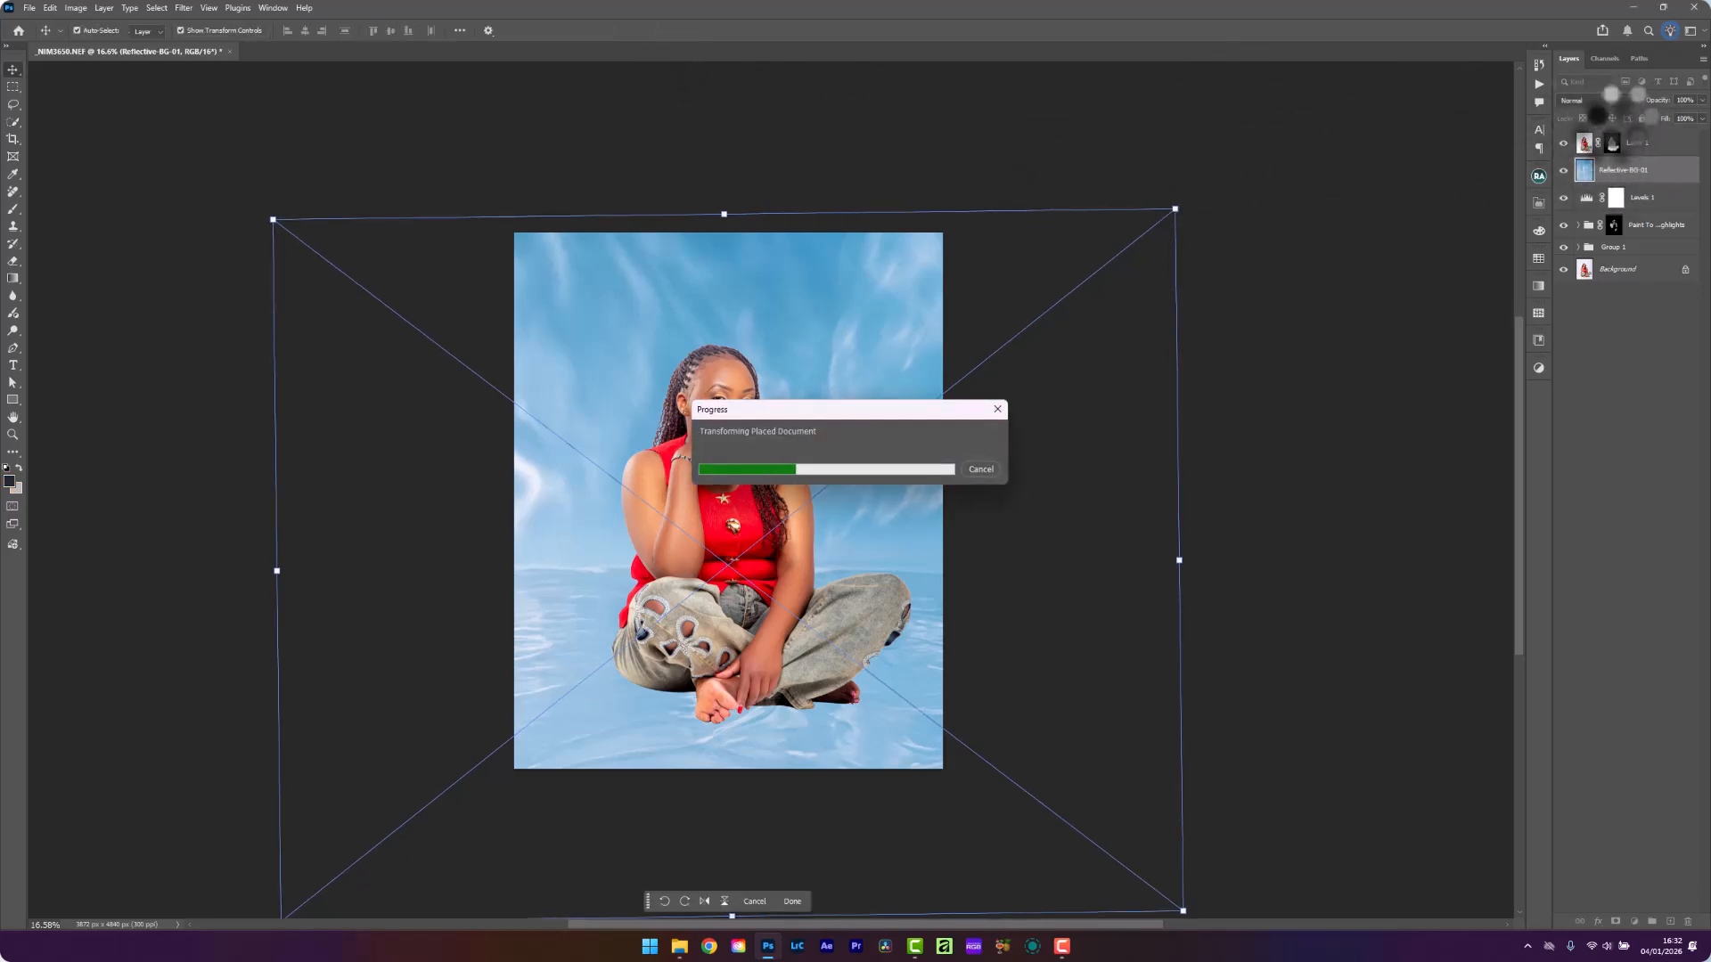
# Set the blend mode of the Reflective-BG-01 layer to Multiply
pyautogui.click(1596, 100)
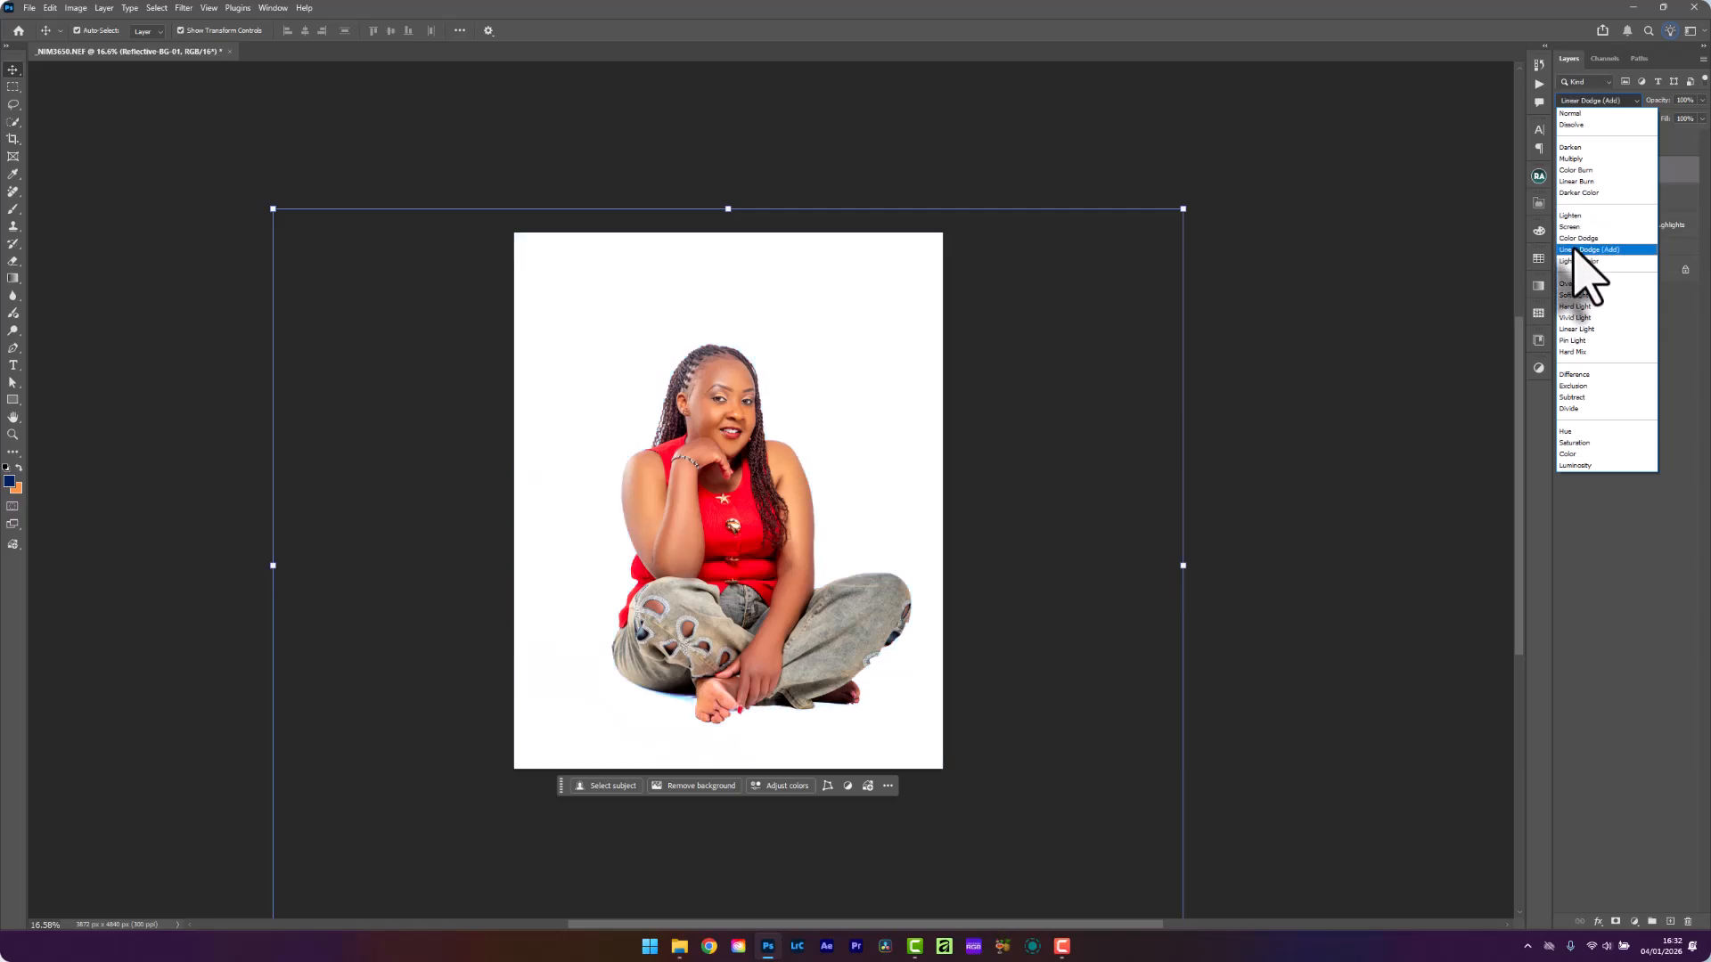
pyautogui.click(1572, 159)
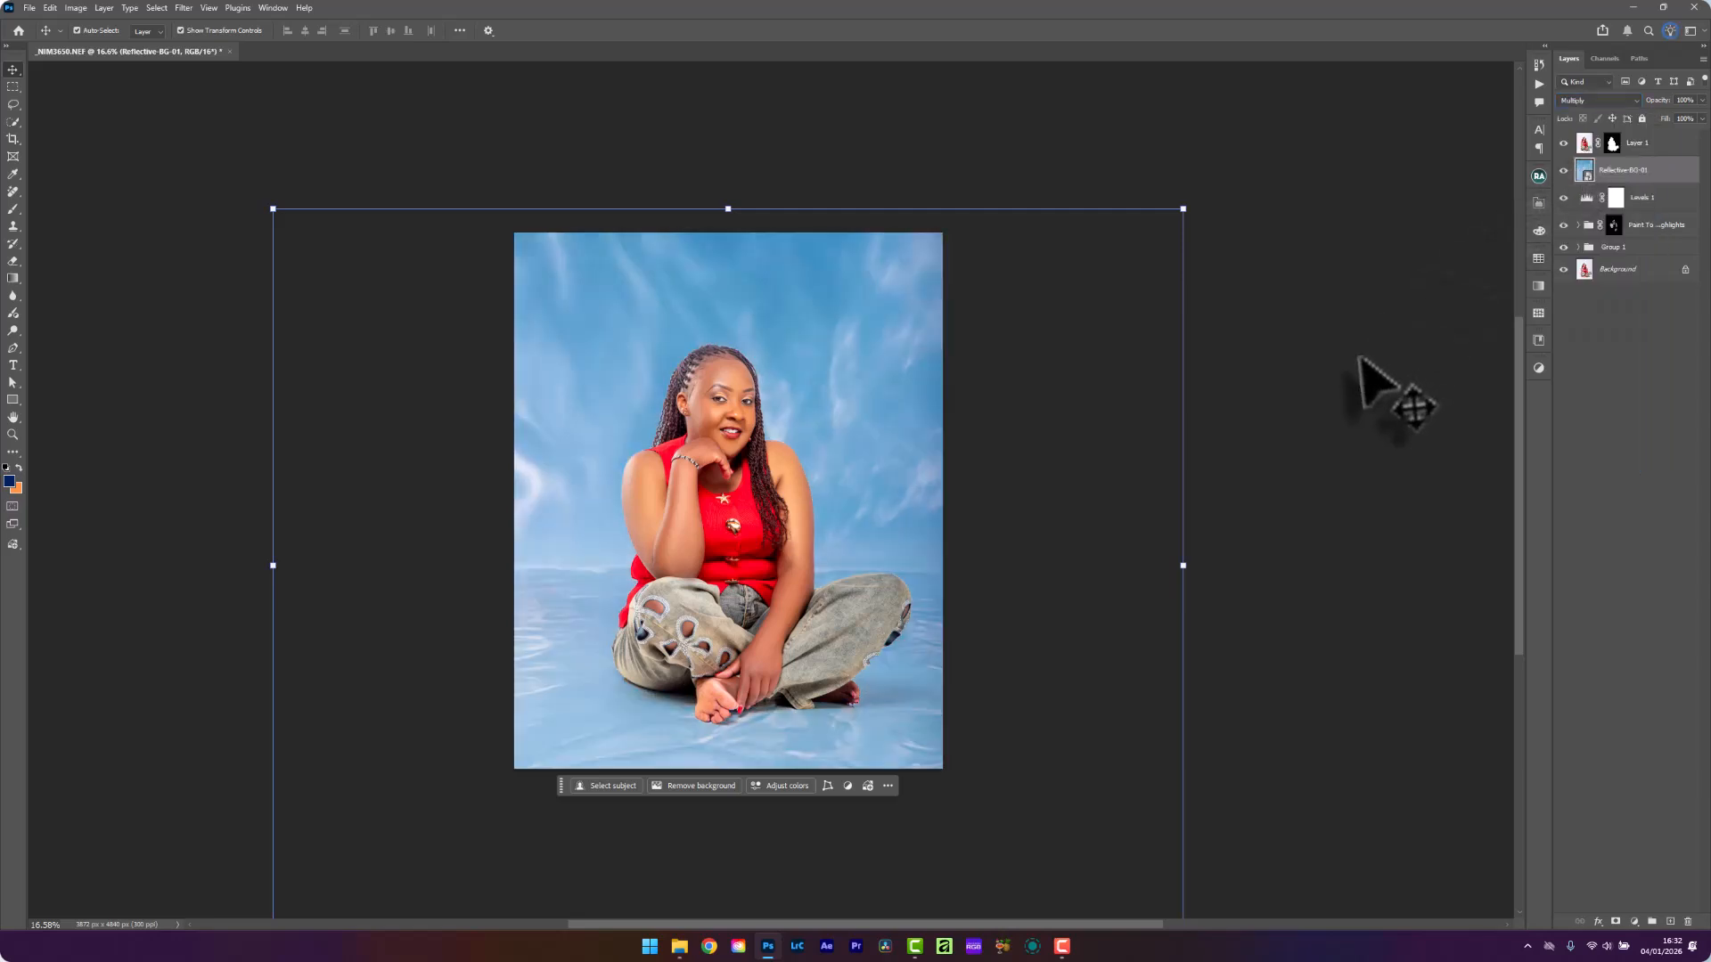
pyautogui.click(1307, 467)
# Examine how the feet and their shadows blend with the new background, and inspect the full composite
pyautogui.scroll(8, 736, 691)
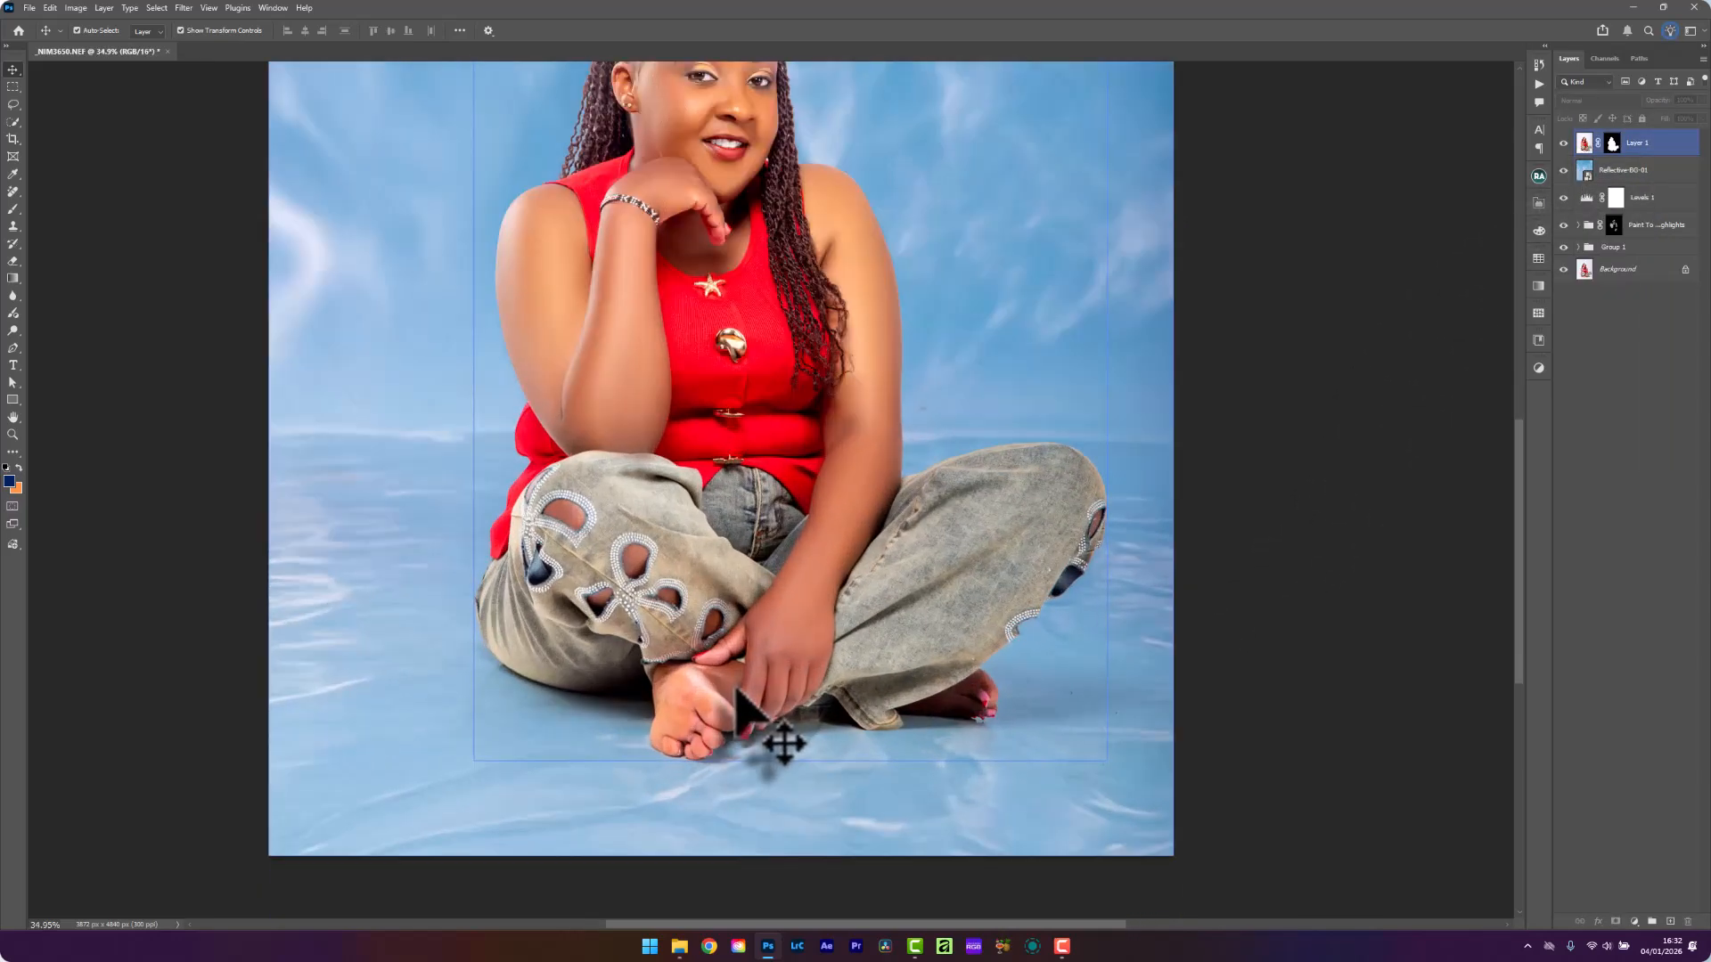
pyautogui.scroll(-7, 736, 690)
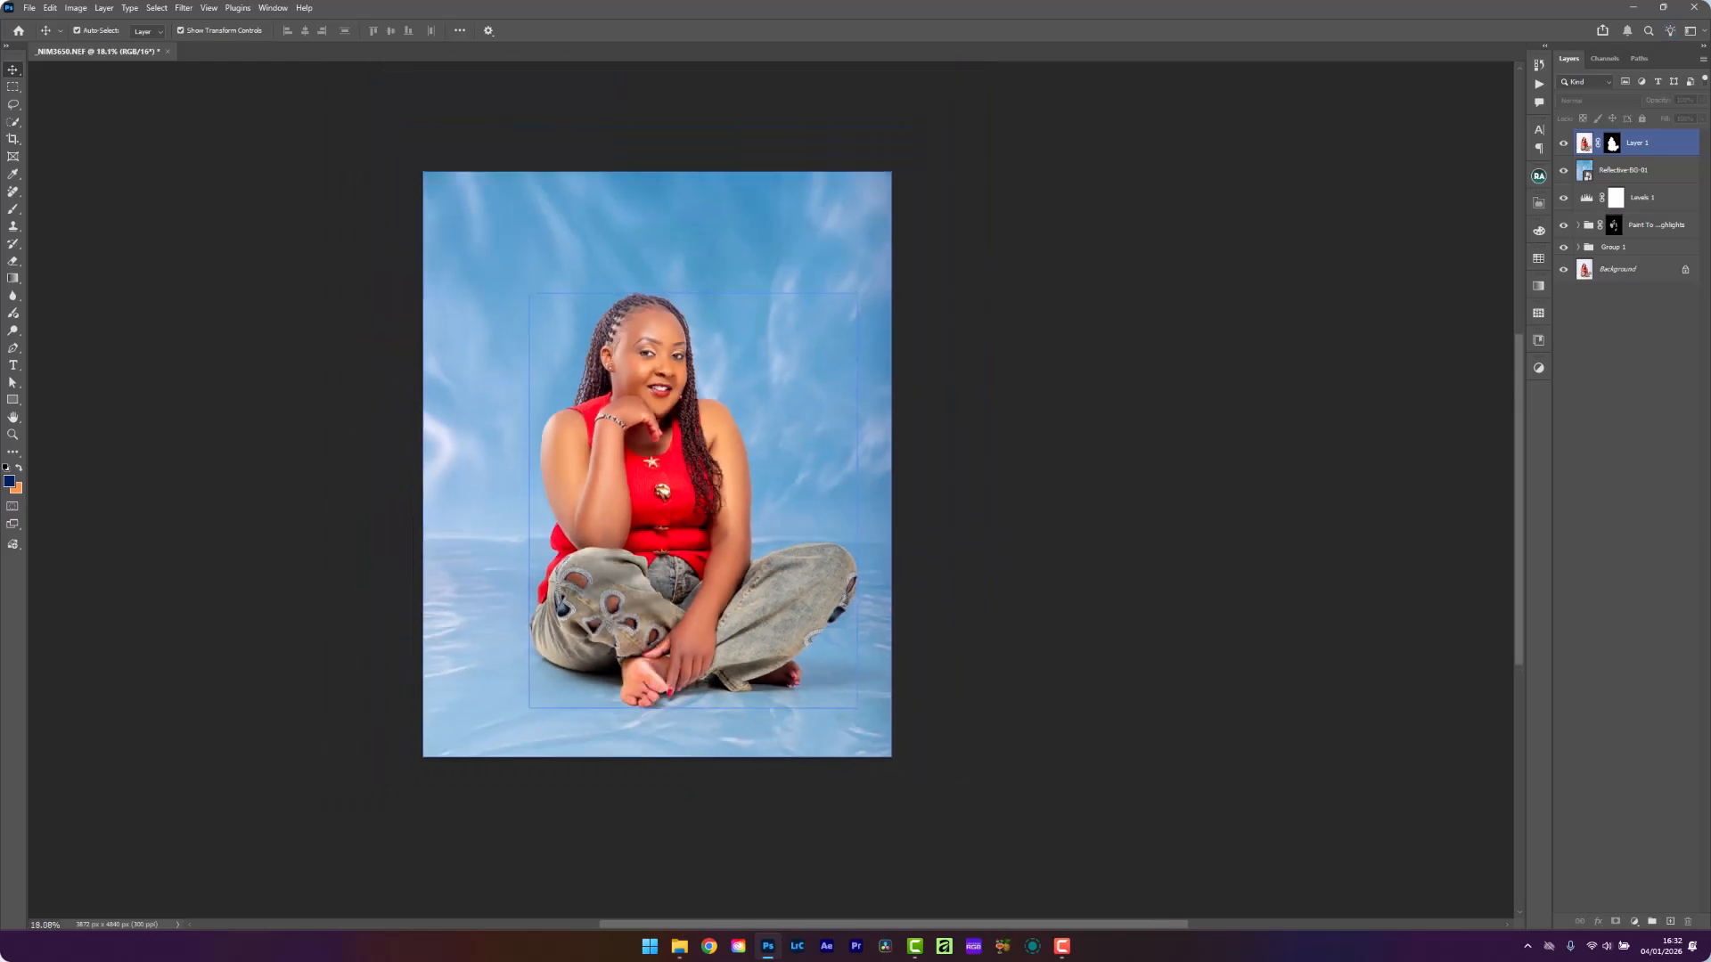
pyautogui.click(1033, 433)
pyautogui.click(1354, 295)
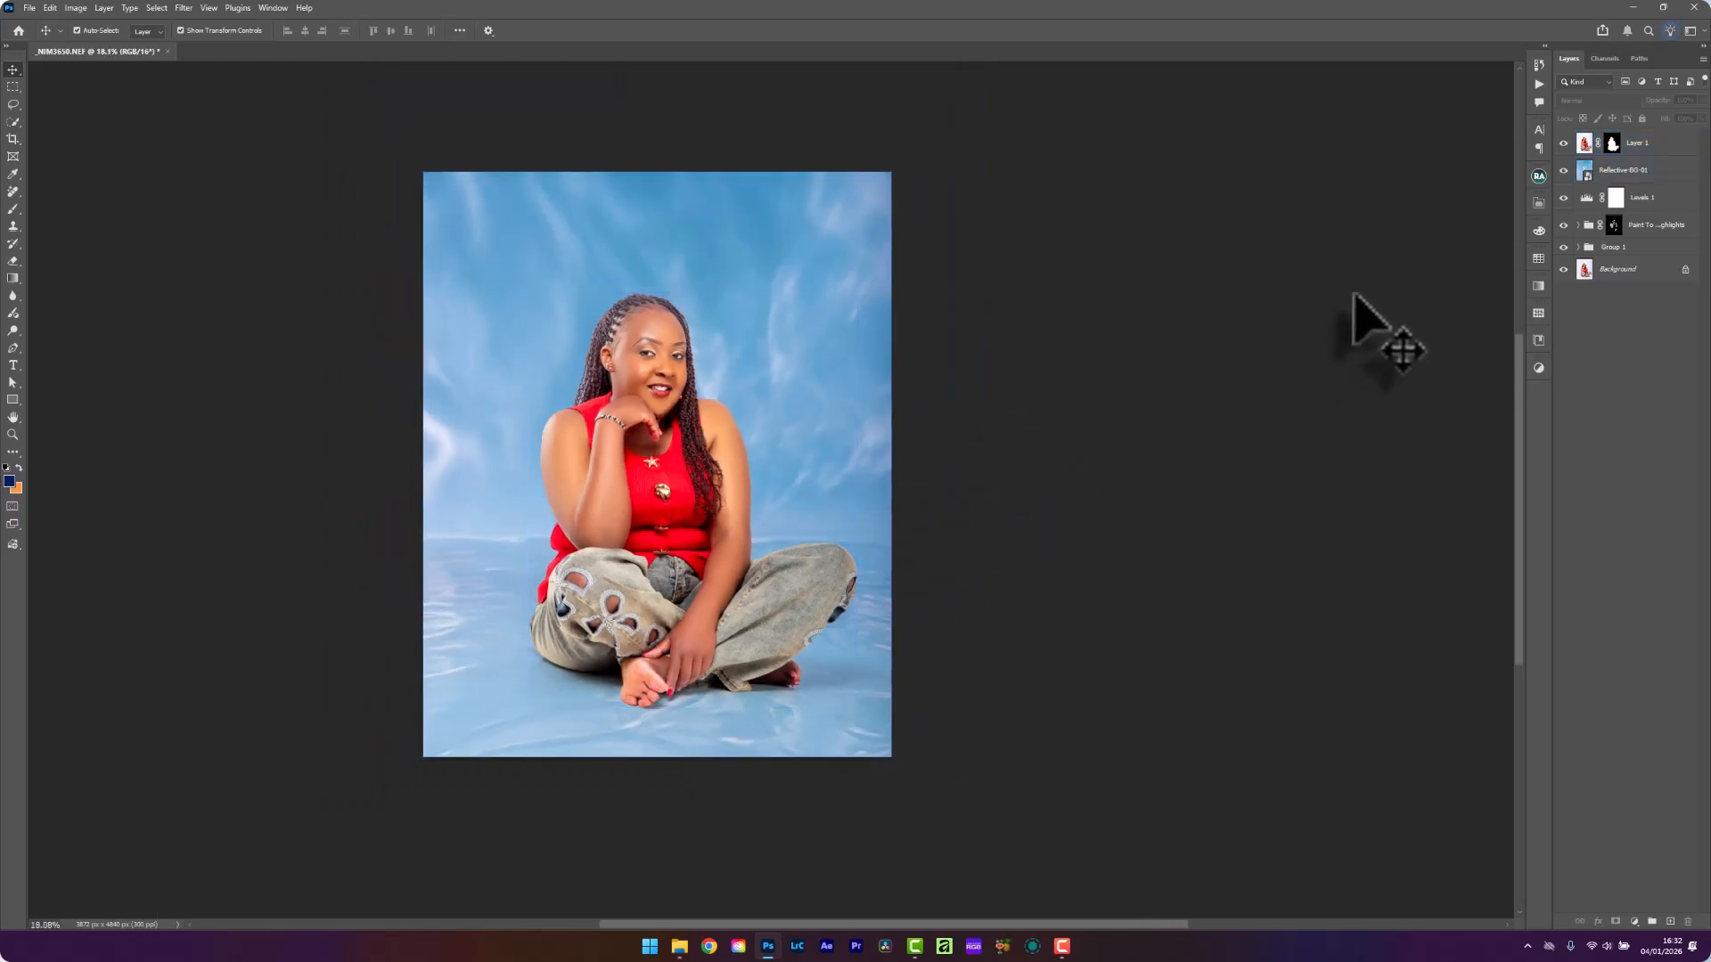
pyautogui.click(624, 455)
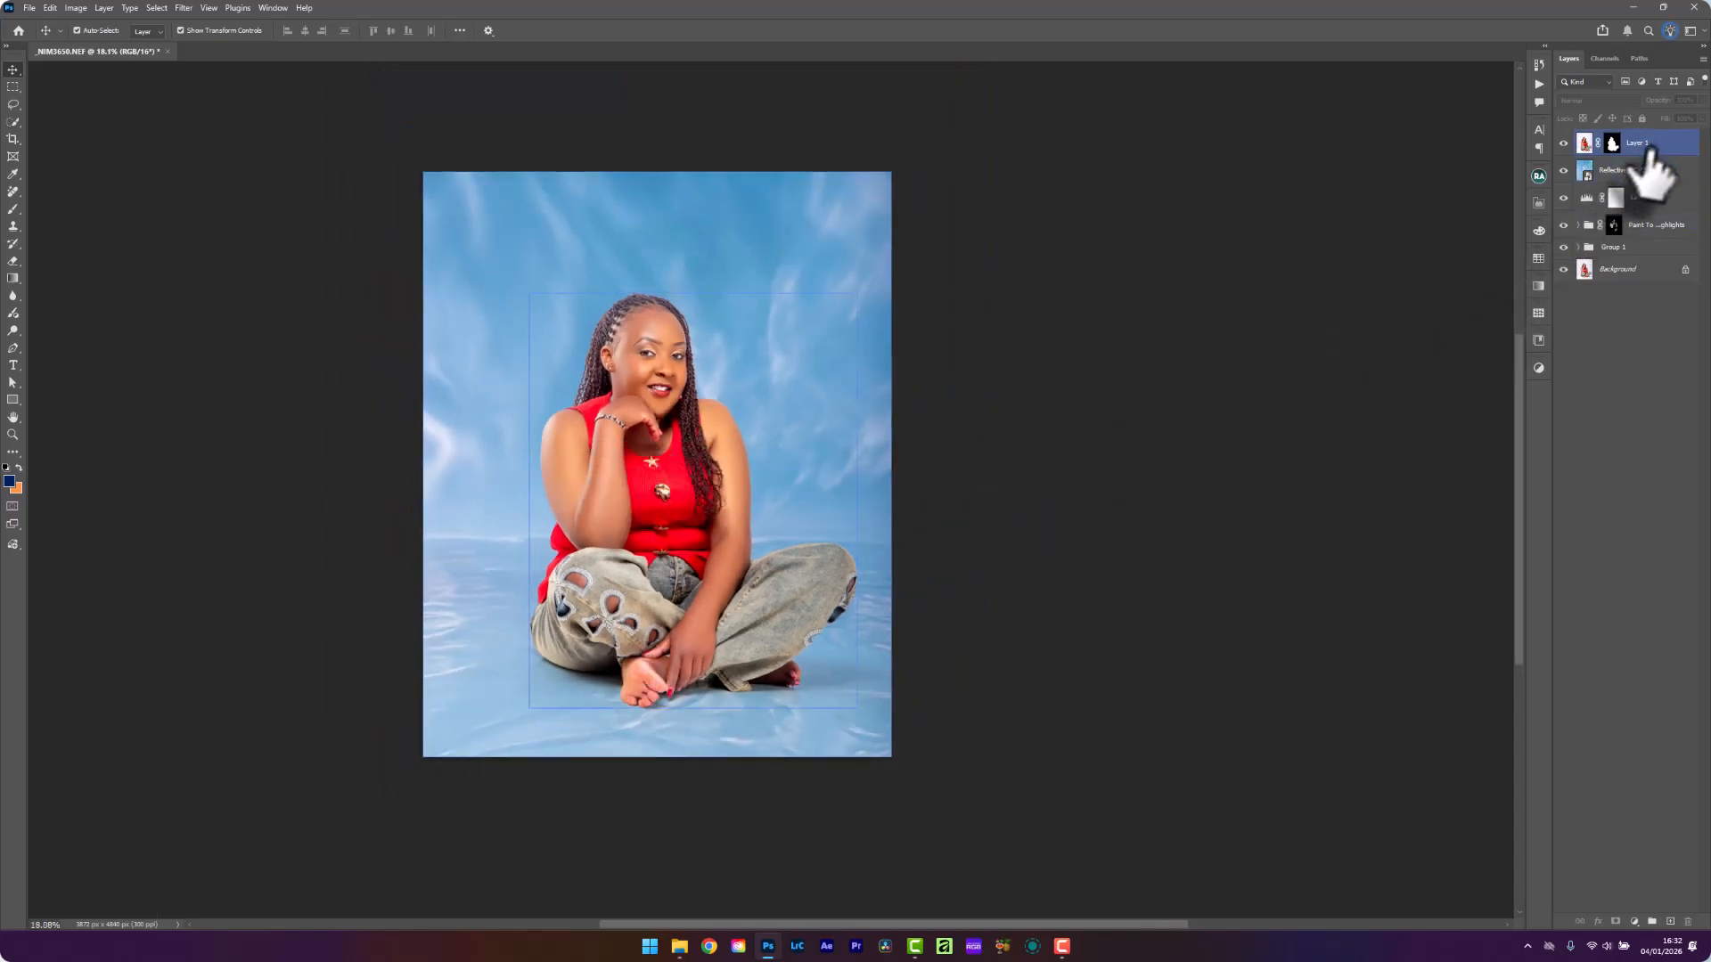
pyautogui.click(1650, 149)
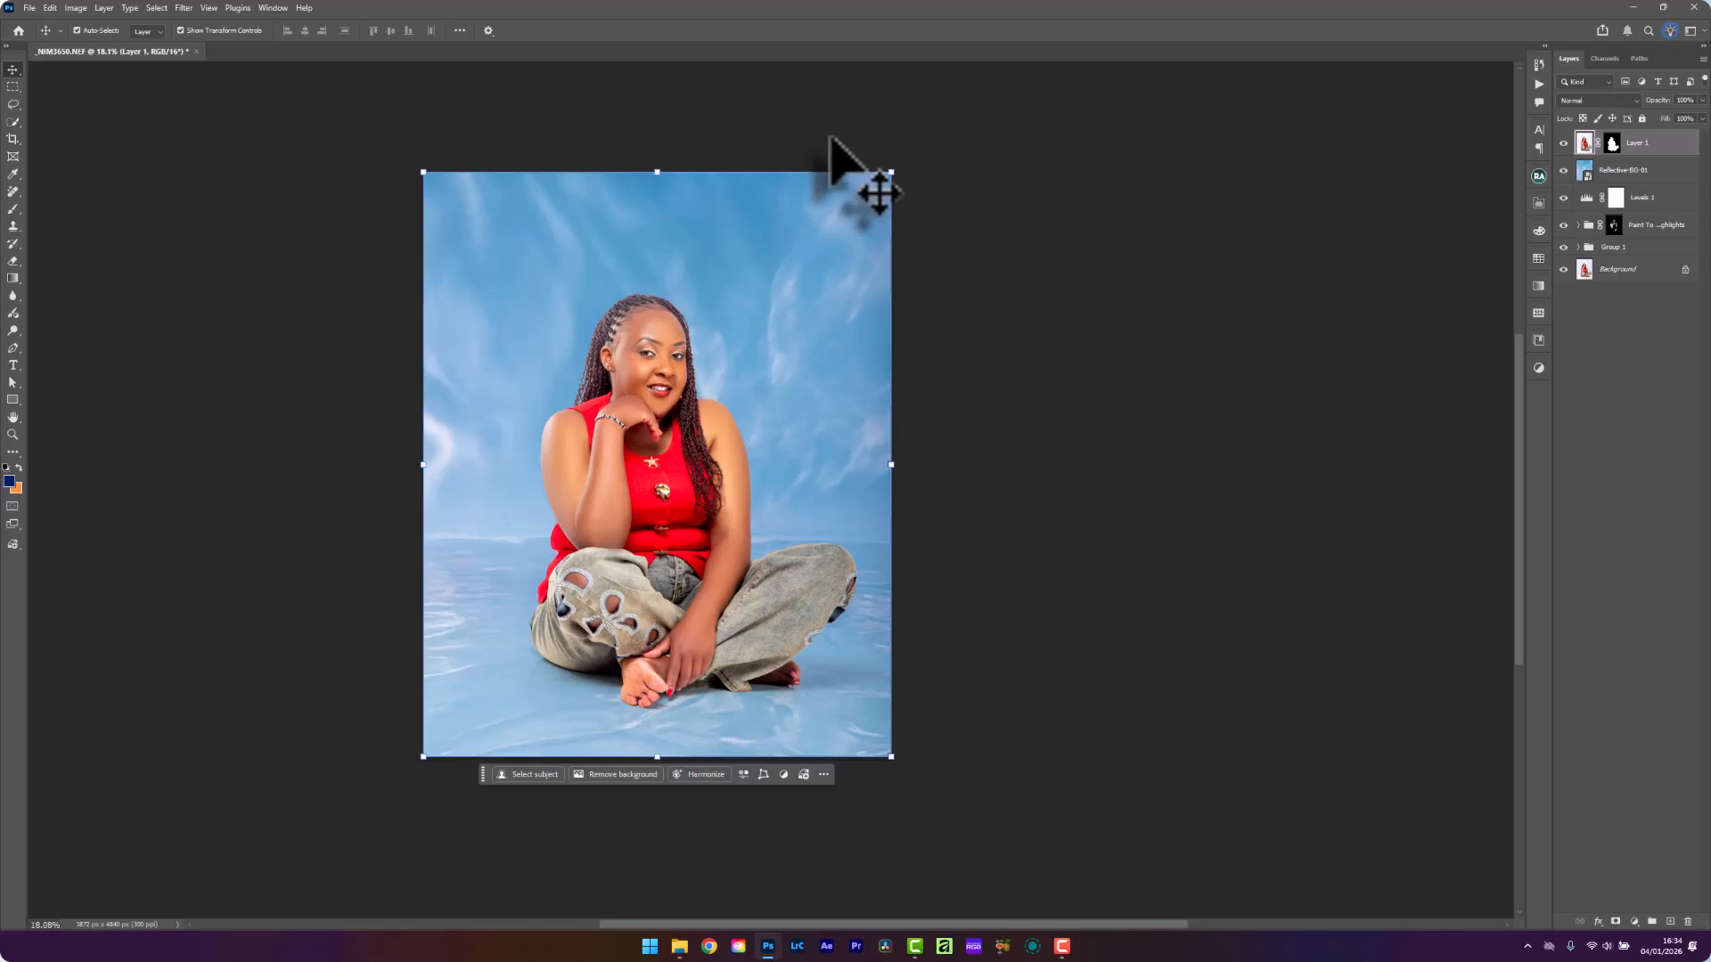
pyautogui.click(1007, 298)
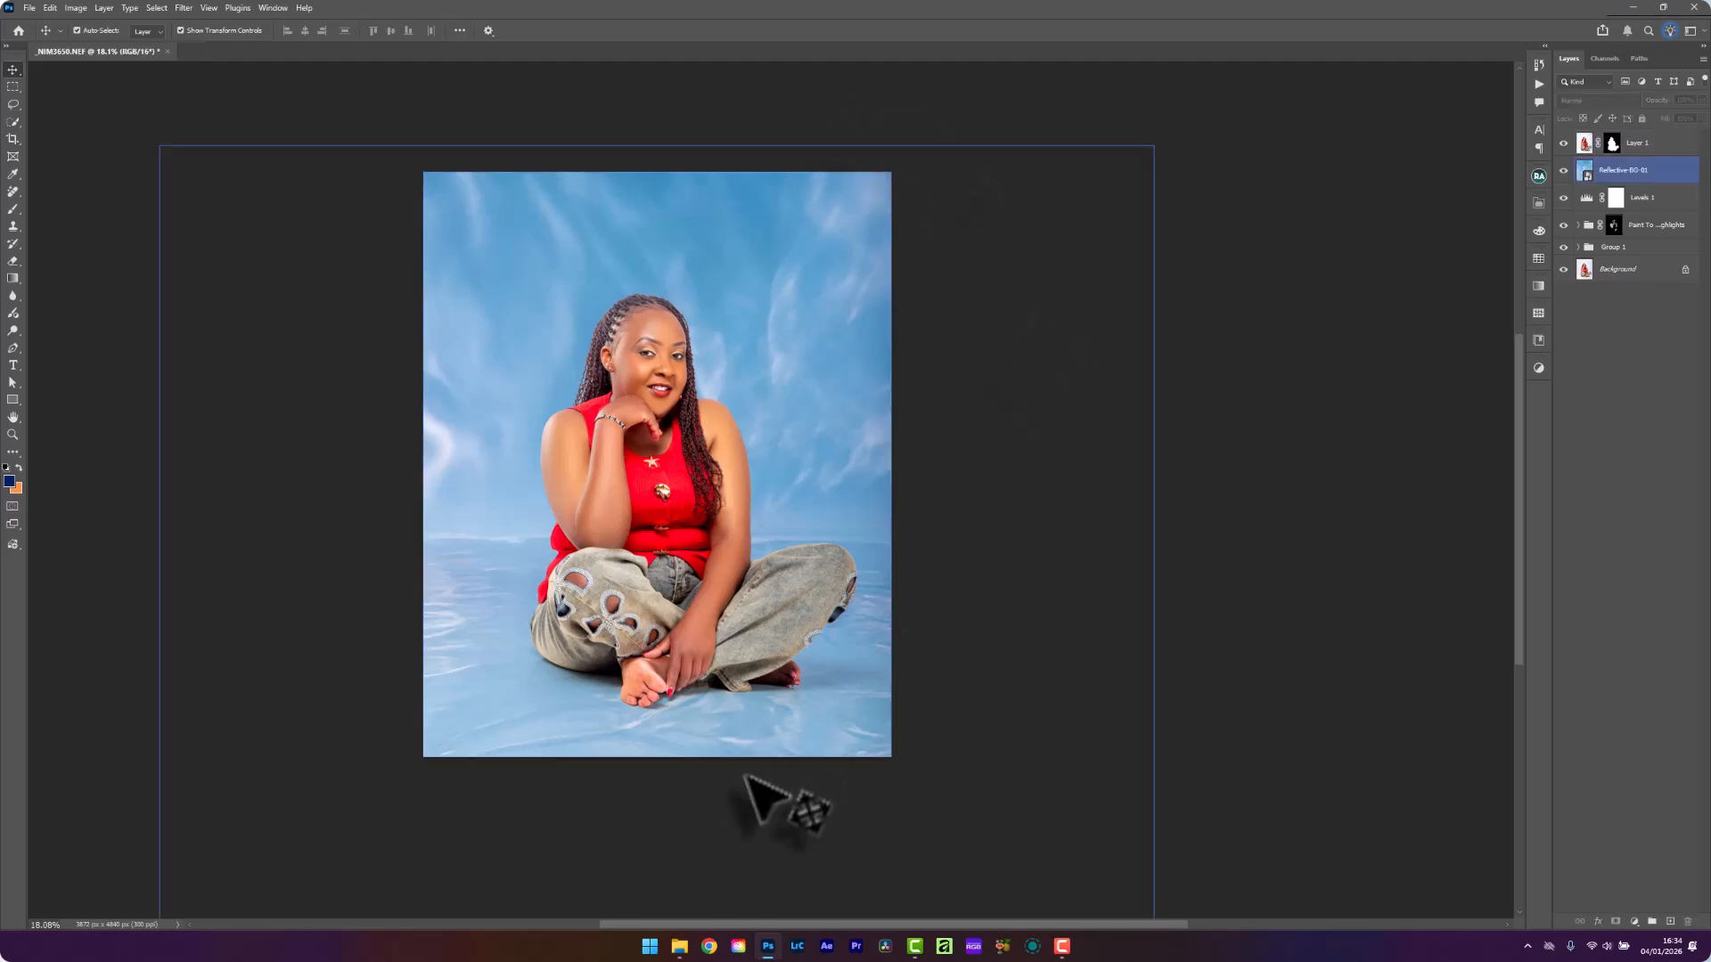
# Switch to Chrome and open the Pinterest website
pyautogui.click(724, 943)
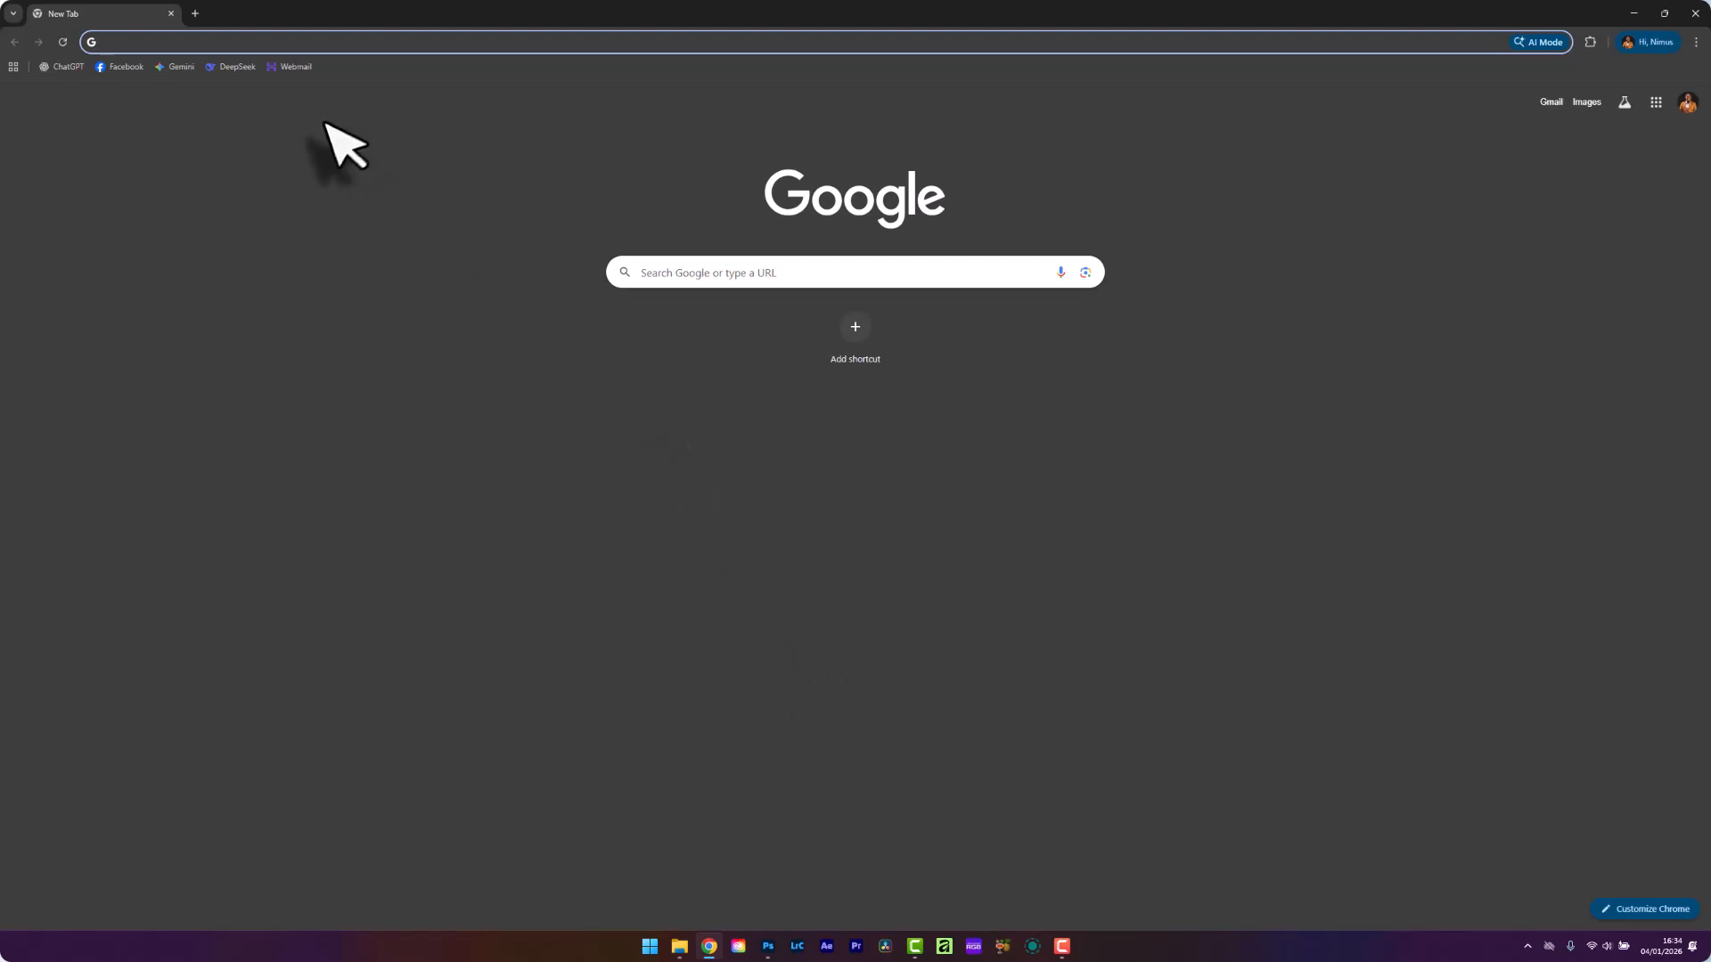
pyautogui.write('pinte')
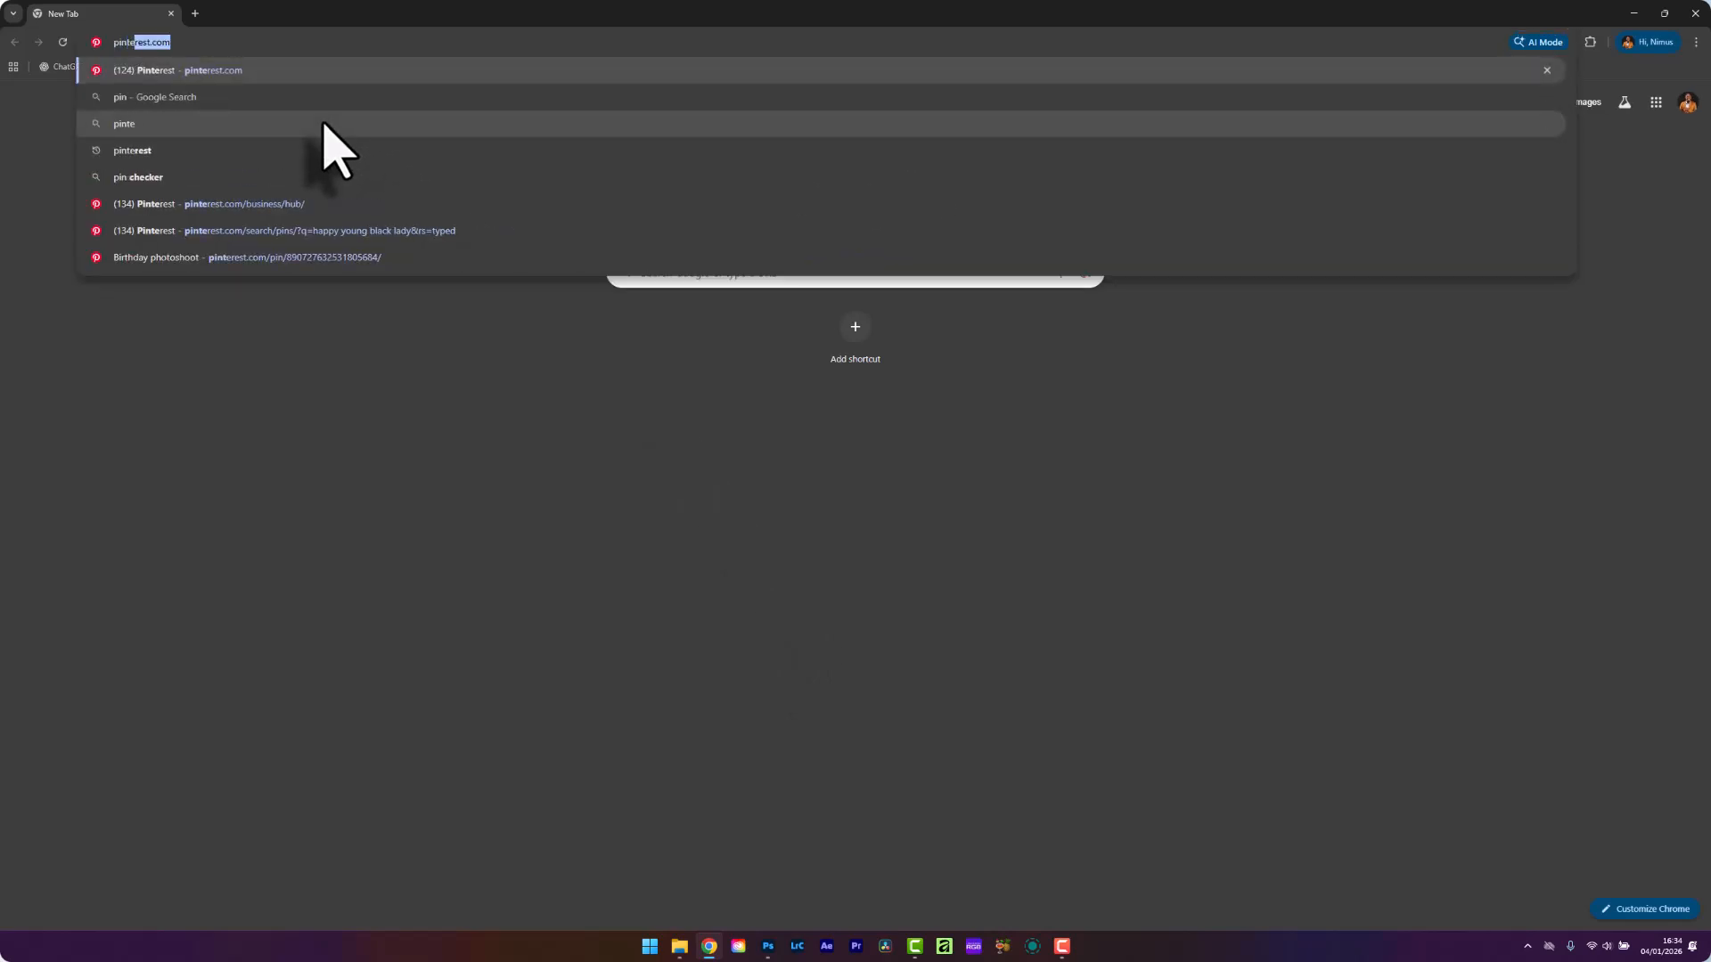
pyautogui.write('rest')
pyautogui.press('Return')
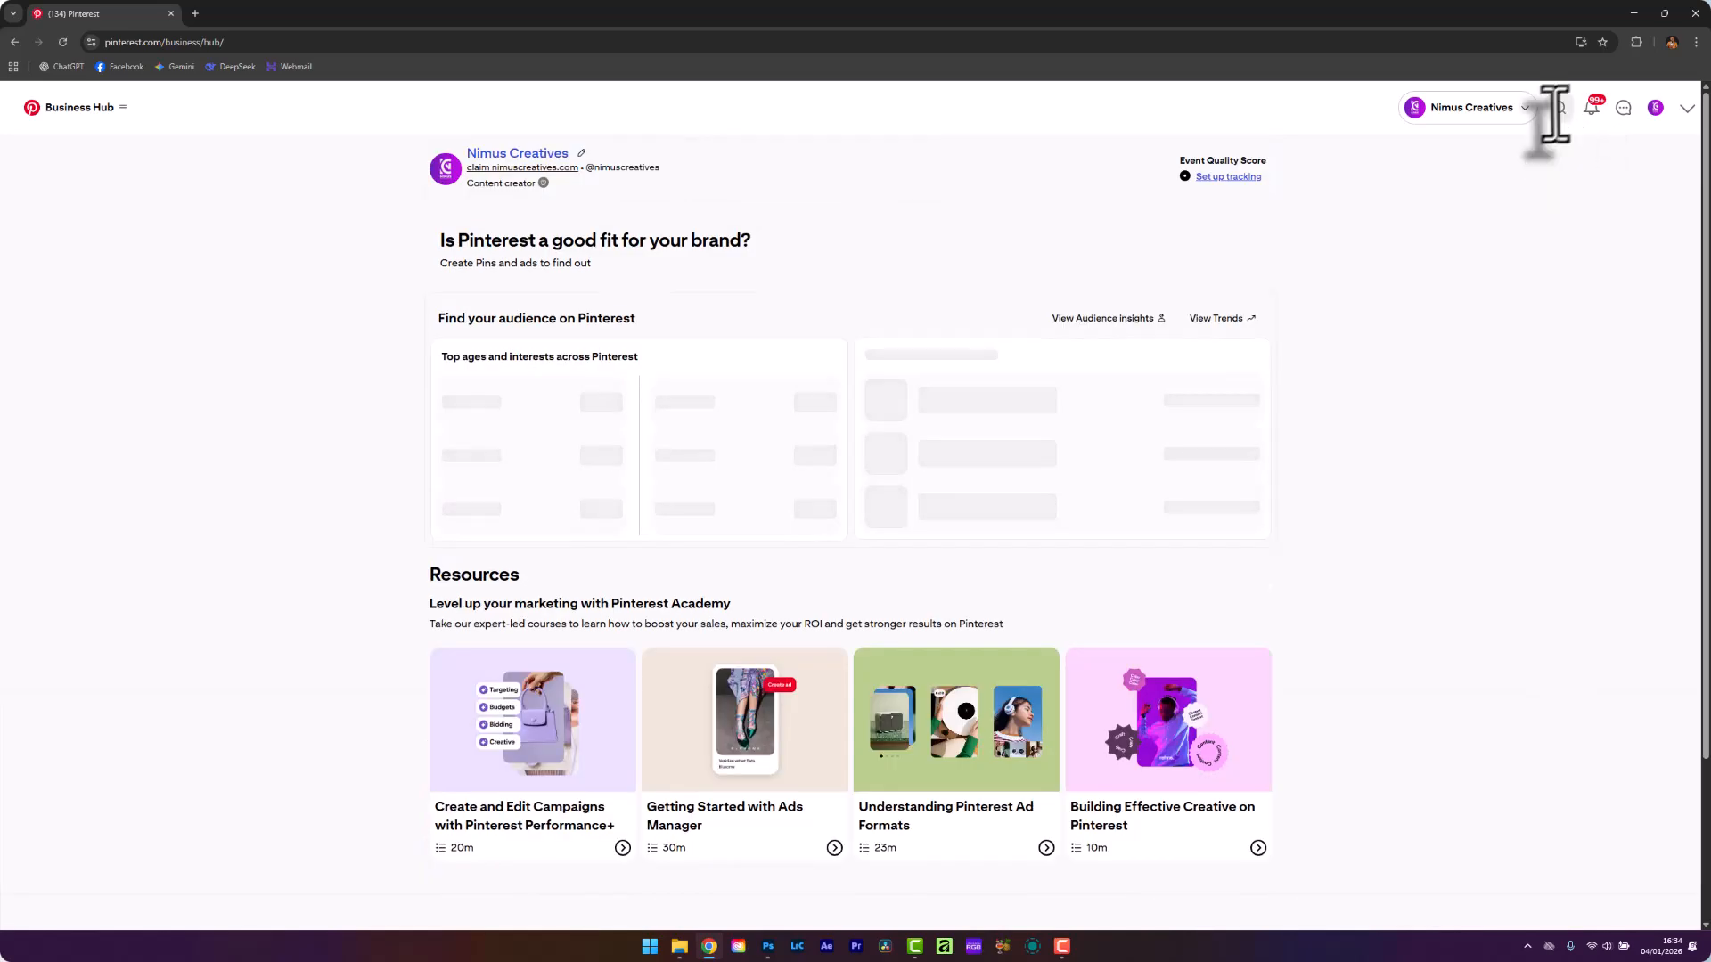
# Search Pinterest for "studio photoshoot" images
pyautogui.click(1555, 111)
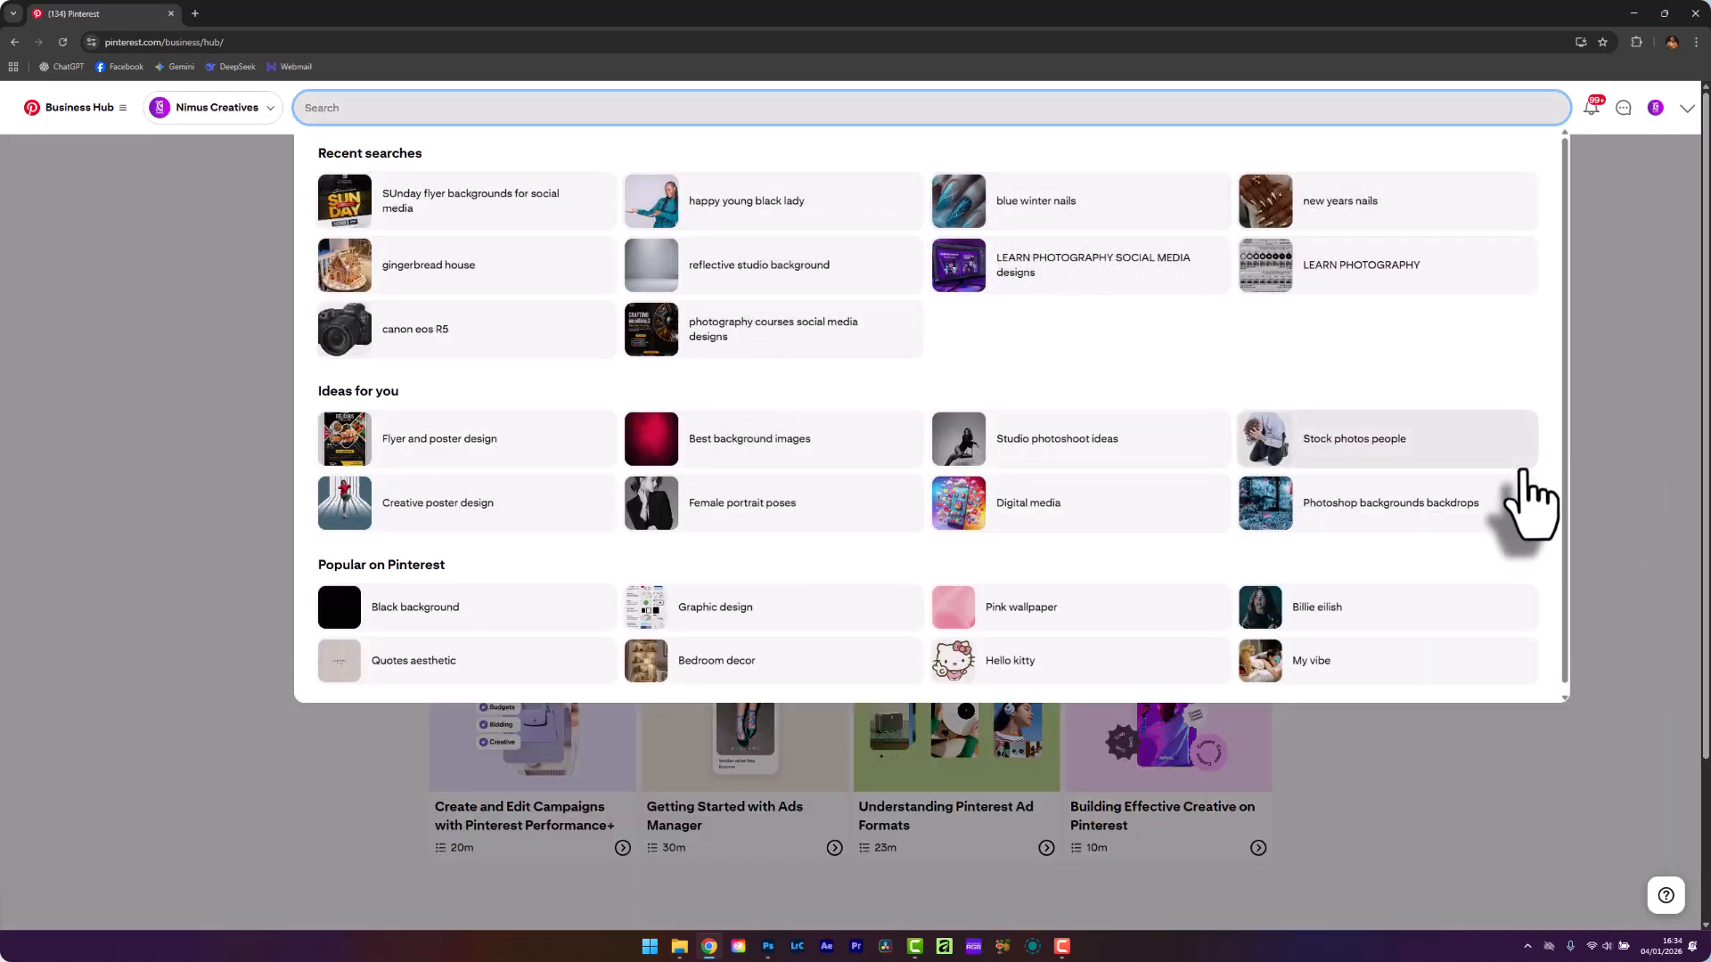
pyautogui.write('studio')
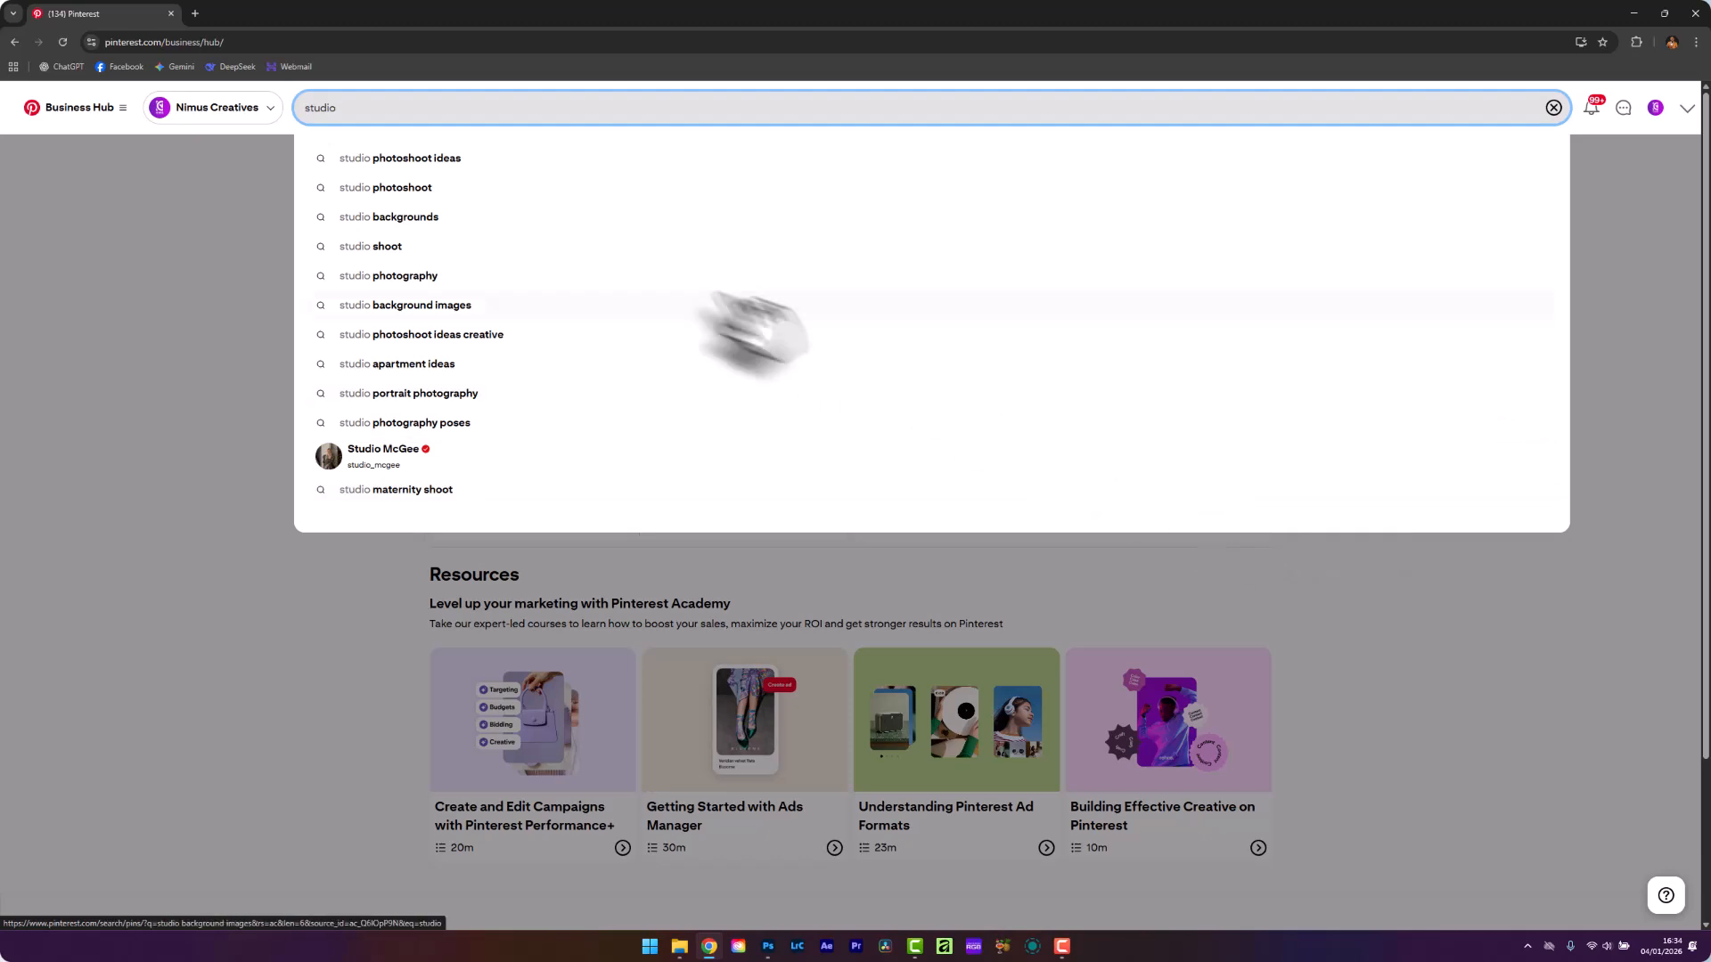
pyautogui.click(463, 187)
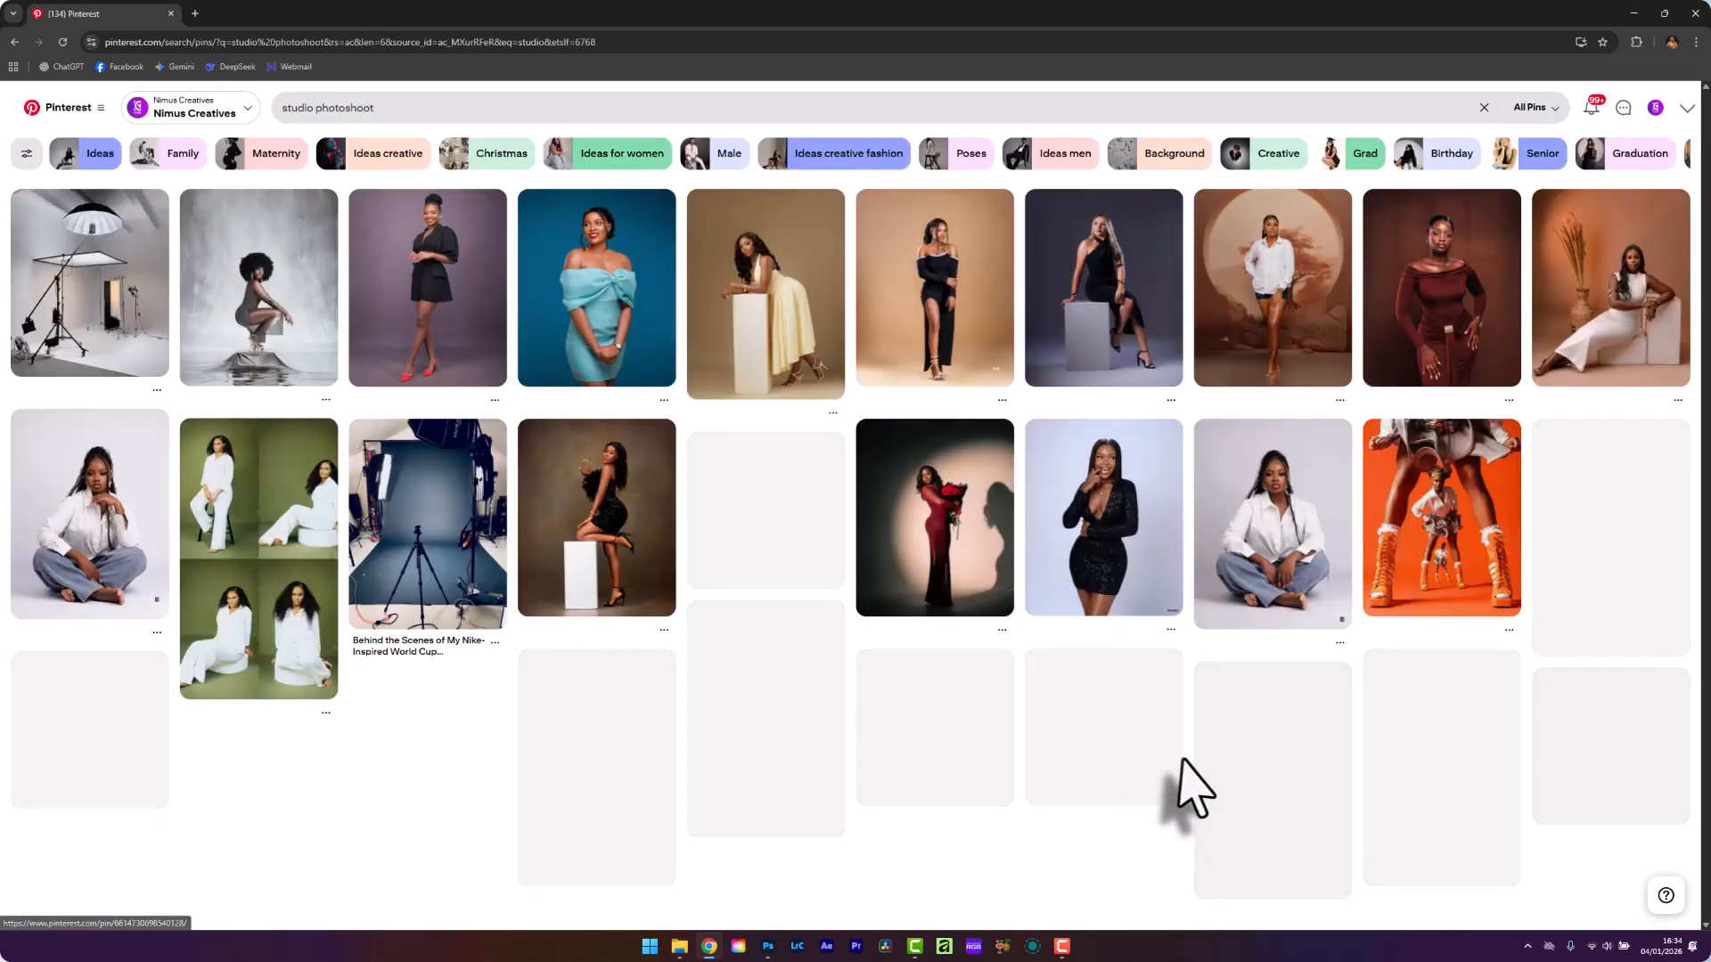
# Open the pin of the woman in the turquoise off-shoulder dress on a blue backdrop and copy its image
pyautogui.click(633, 302)
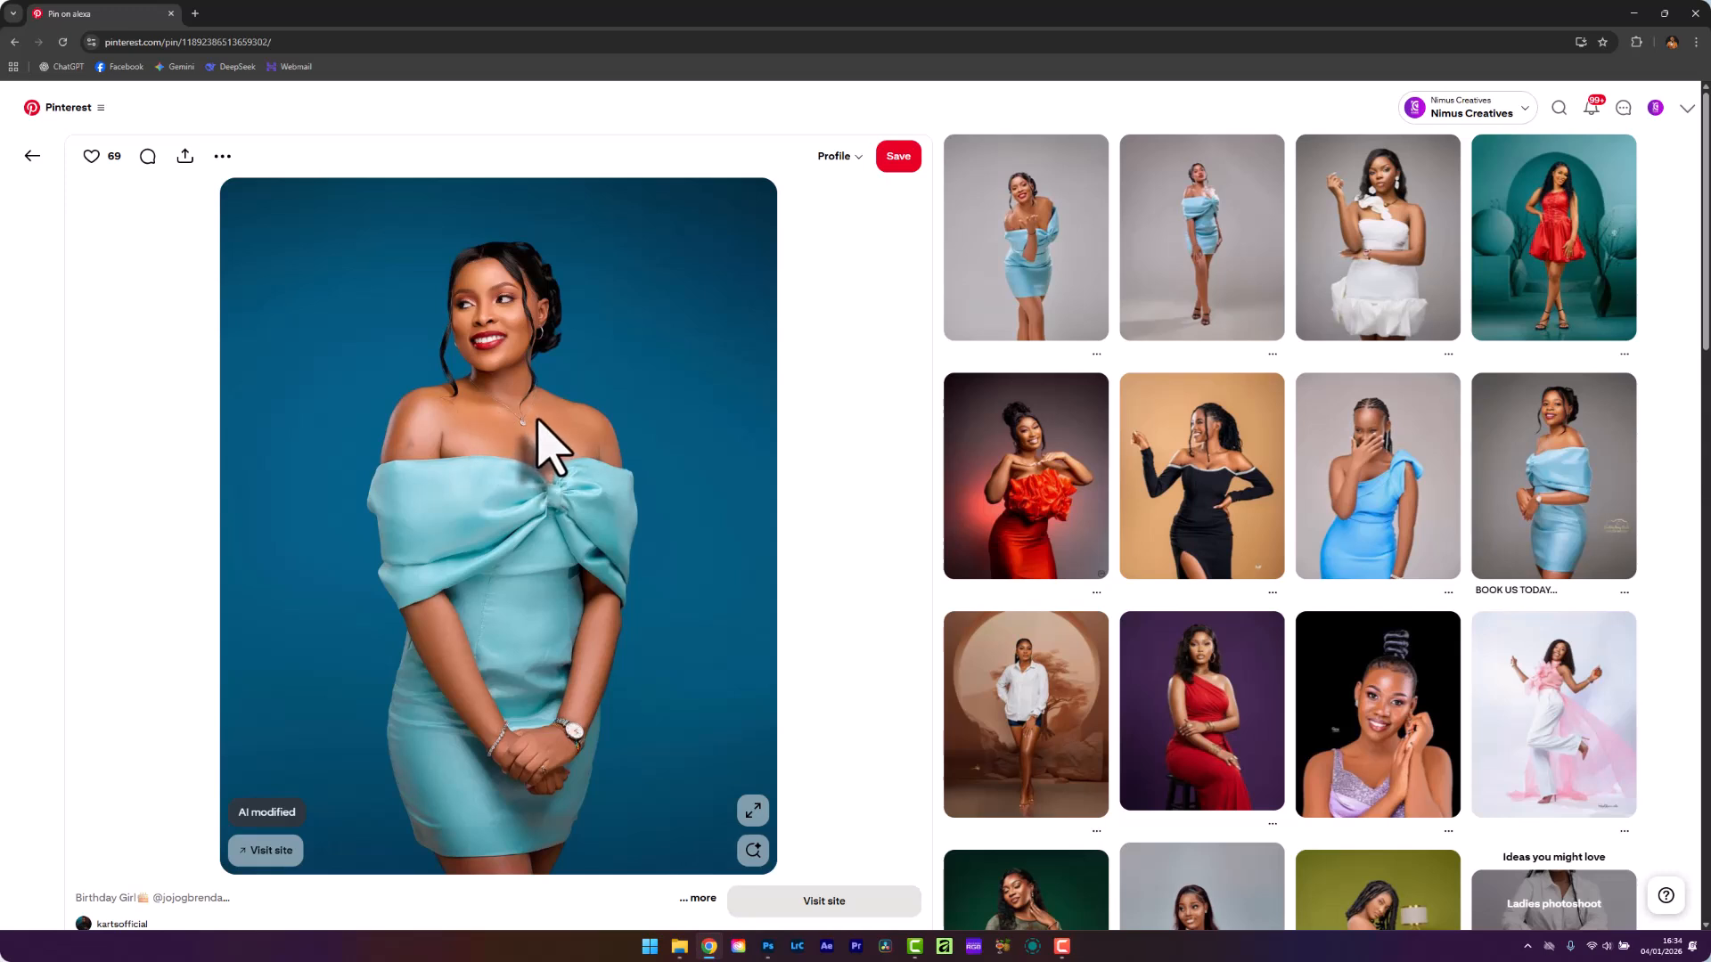
pyautogui.rightClick(517, 308)
pyautogui.click(572, 365)
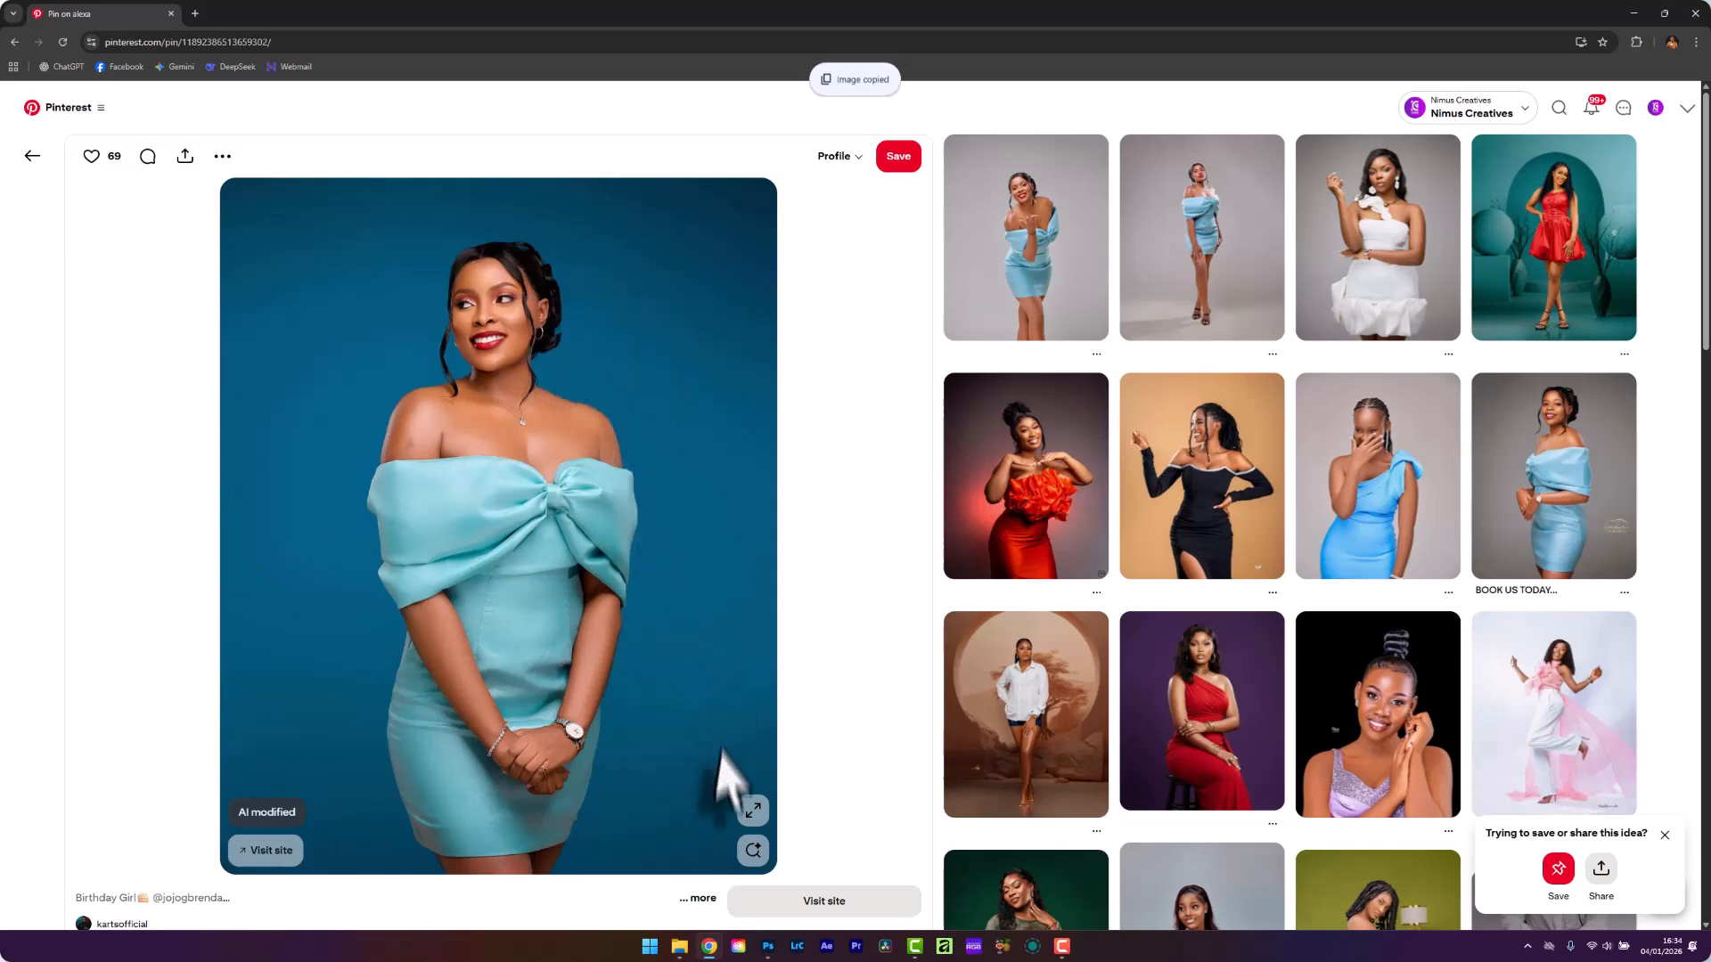
# Switch back to Photoshop and paste the copied reference portrait as a new layer above Layer 1
pyautogui.click(767, 953)
pyautogui.click(1625, 143)
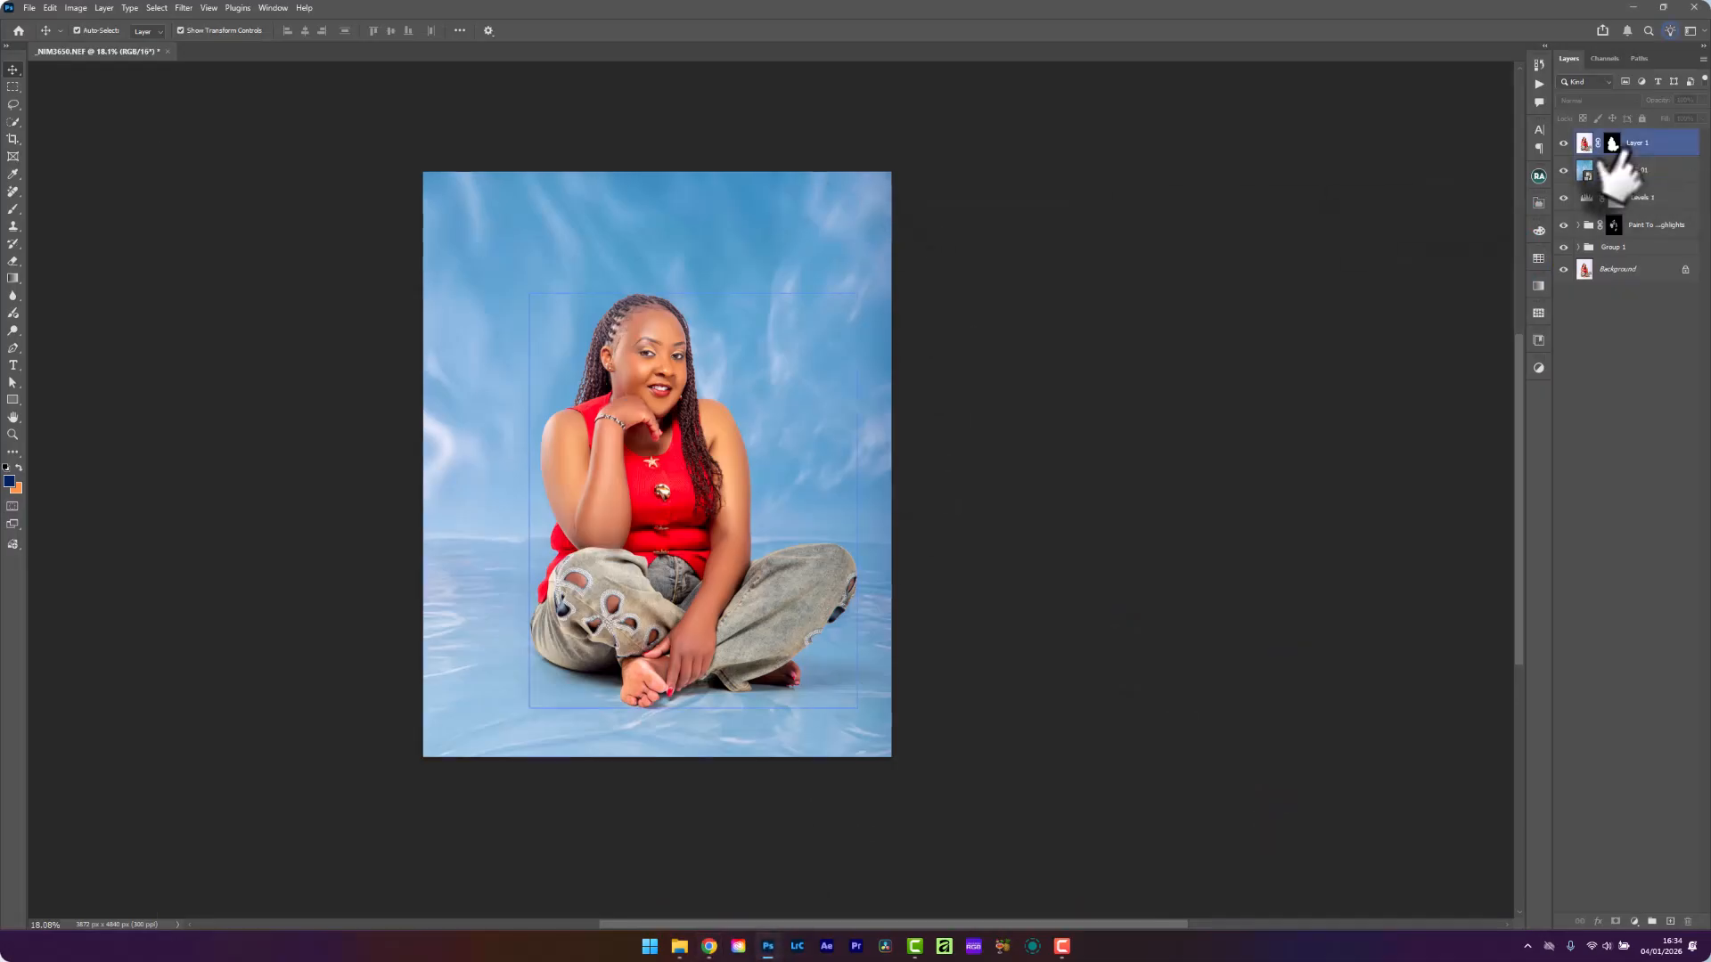
pyautogui.hotkey('ctrl', 'v')
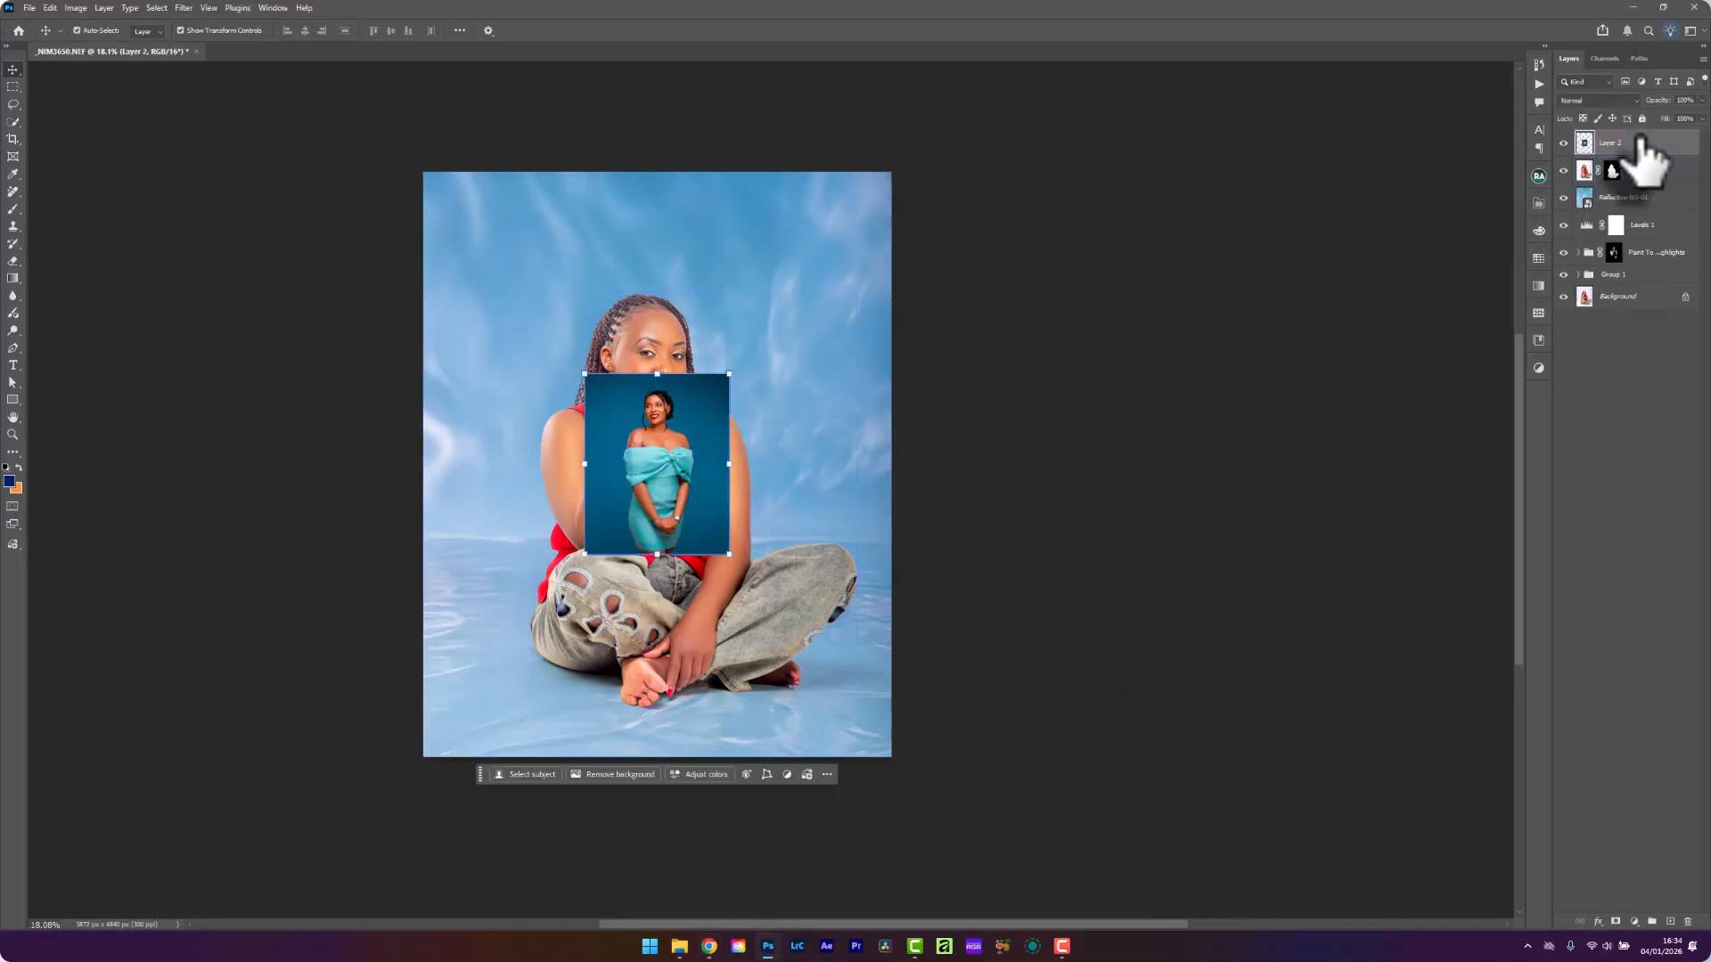
# Enlarge the pasted reference portrait to about 350% and position it over the lower canvas, just below the subject's face
pyautogui.moveTo(728, 463); pyautogui.dragTo(1093, 463)
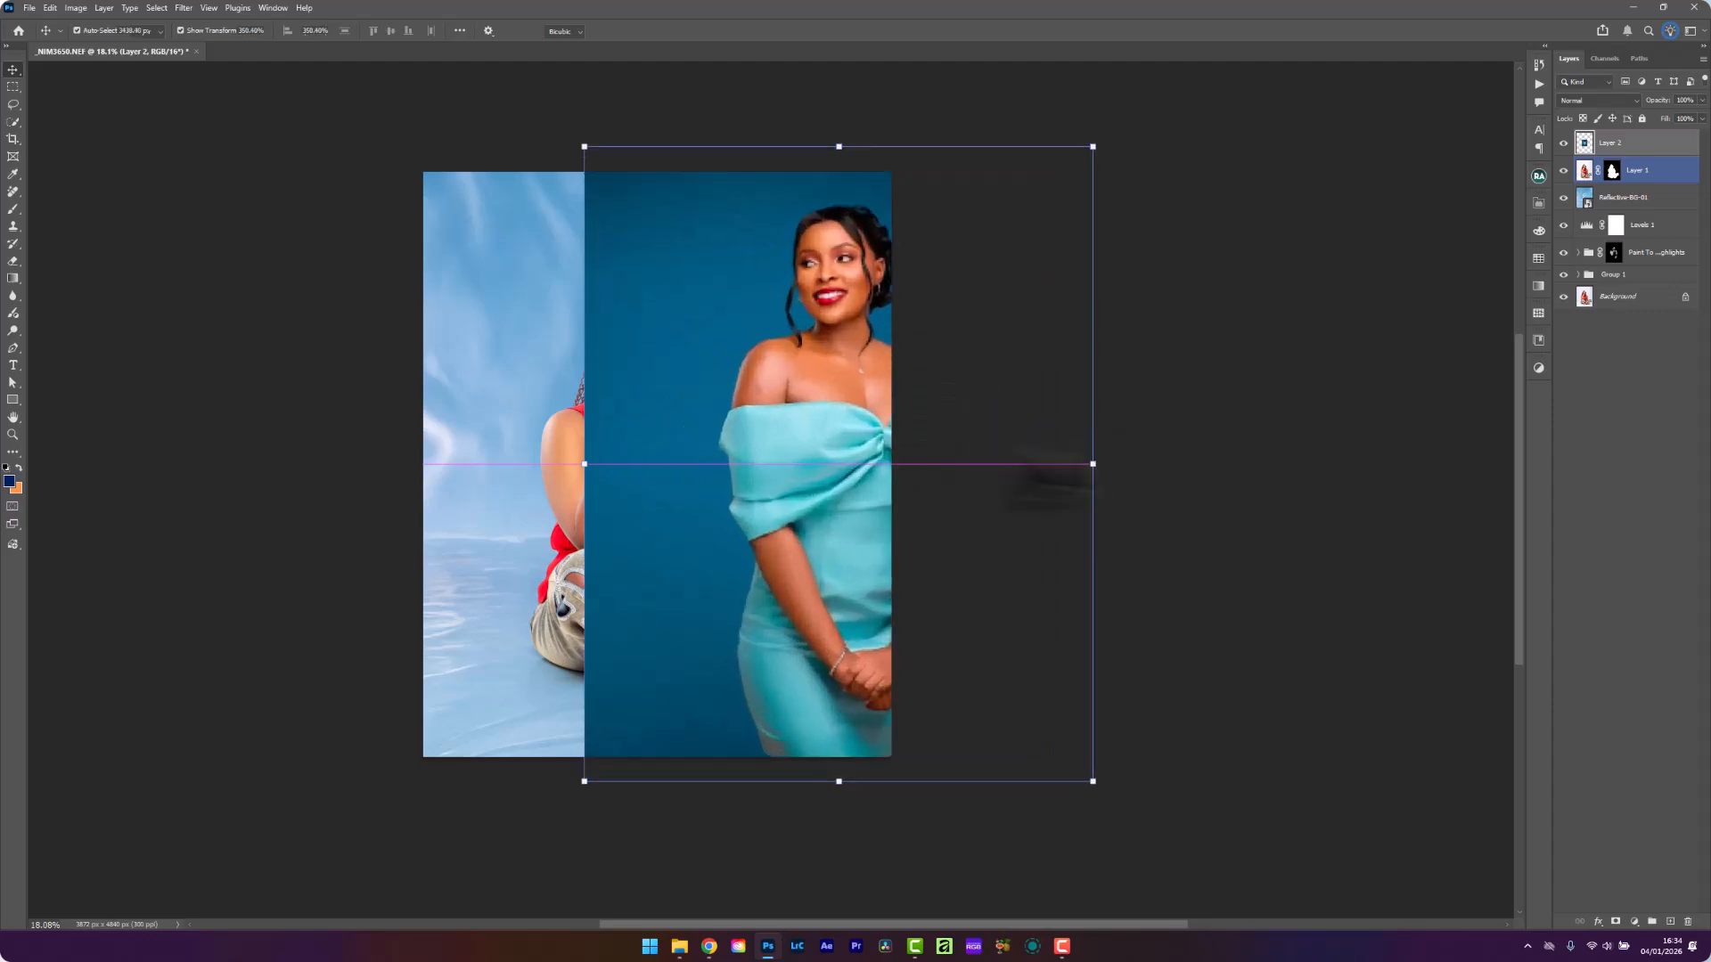
pyautogui.moveTo(785, 409); pyautogui.dragTo(590, 666)
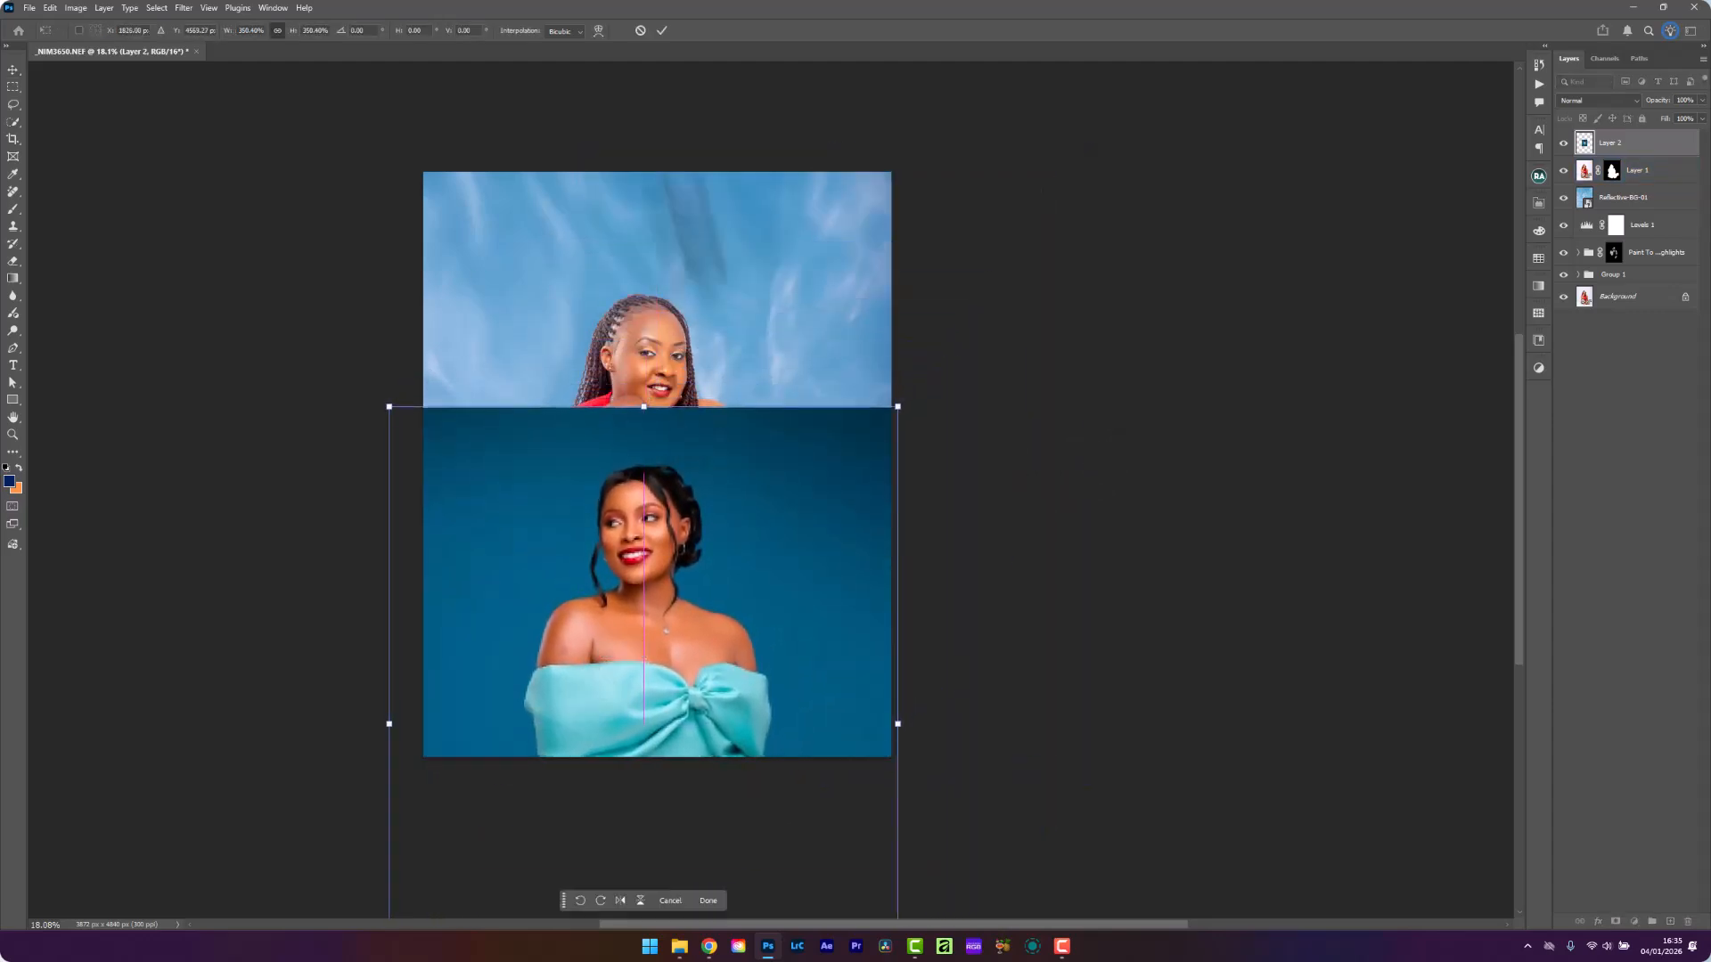
pyautogui.click(661, 30)
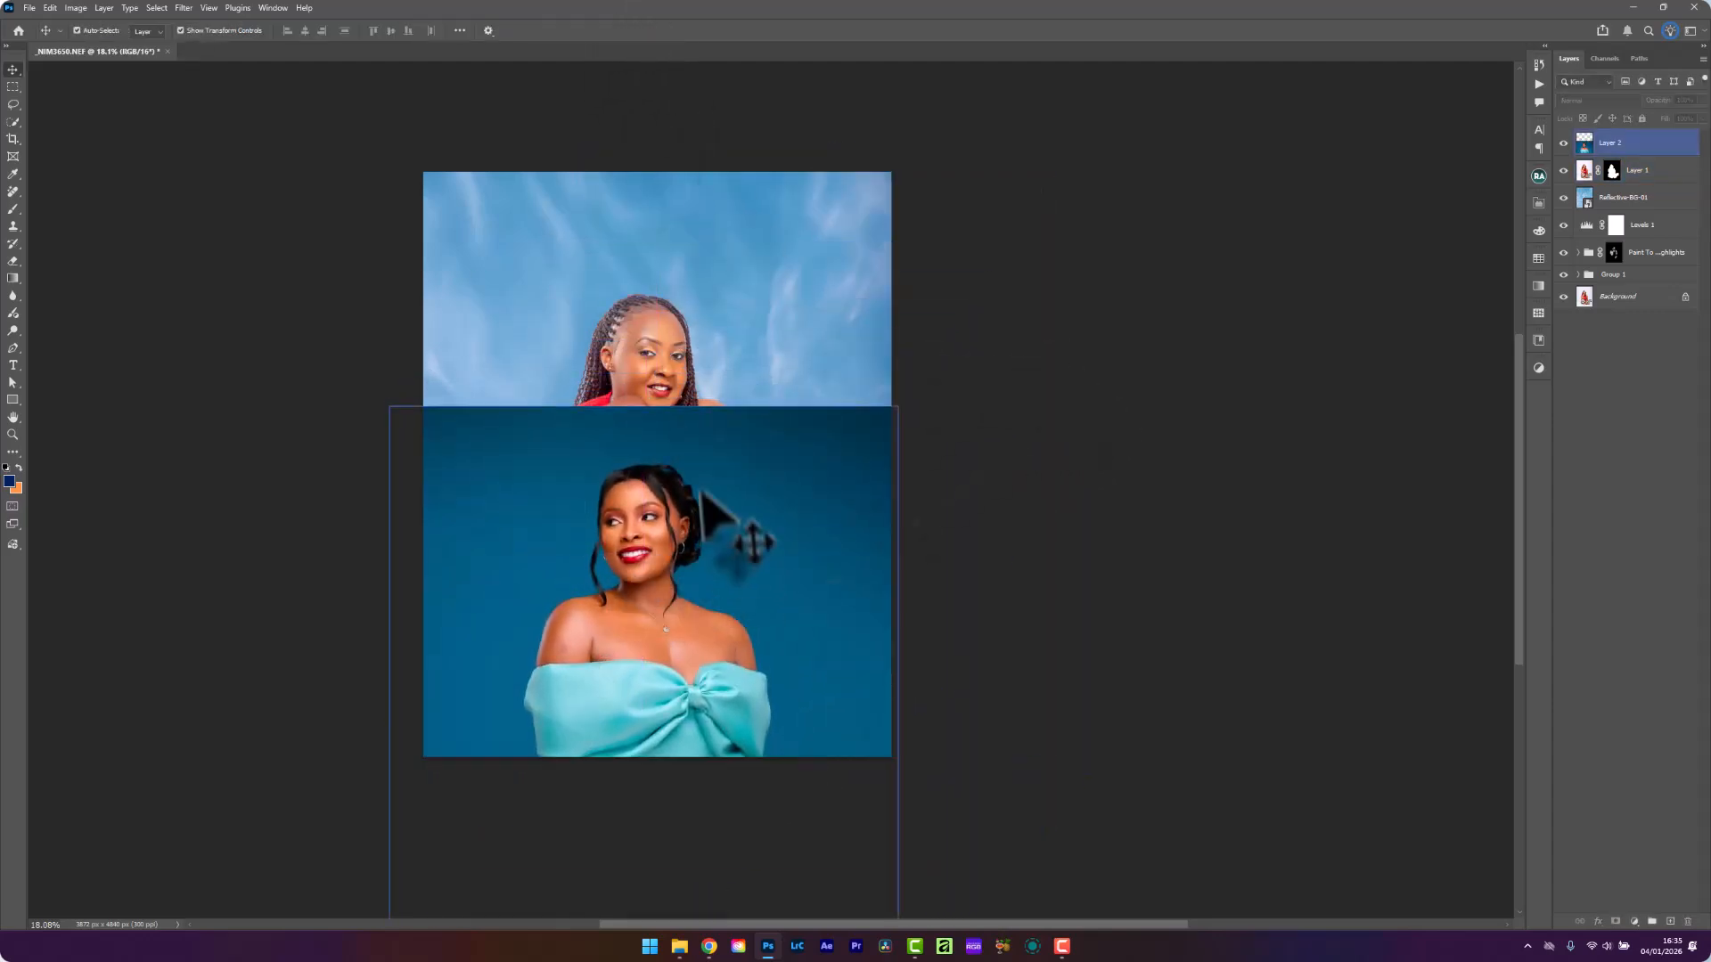
pyautogui.scroll(6, 676, 487)
pyautogui.moveTo(733, 444); pyautogui.dragTo(710, 473)
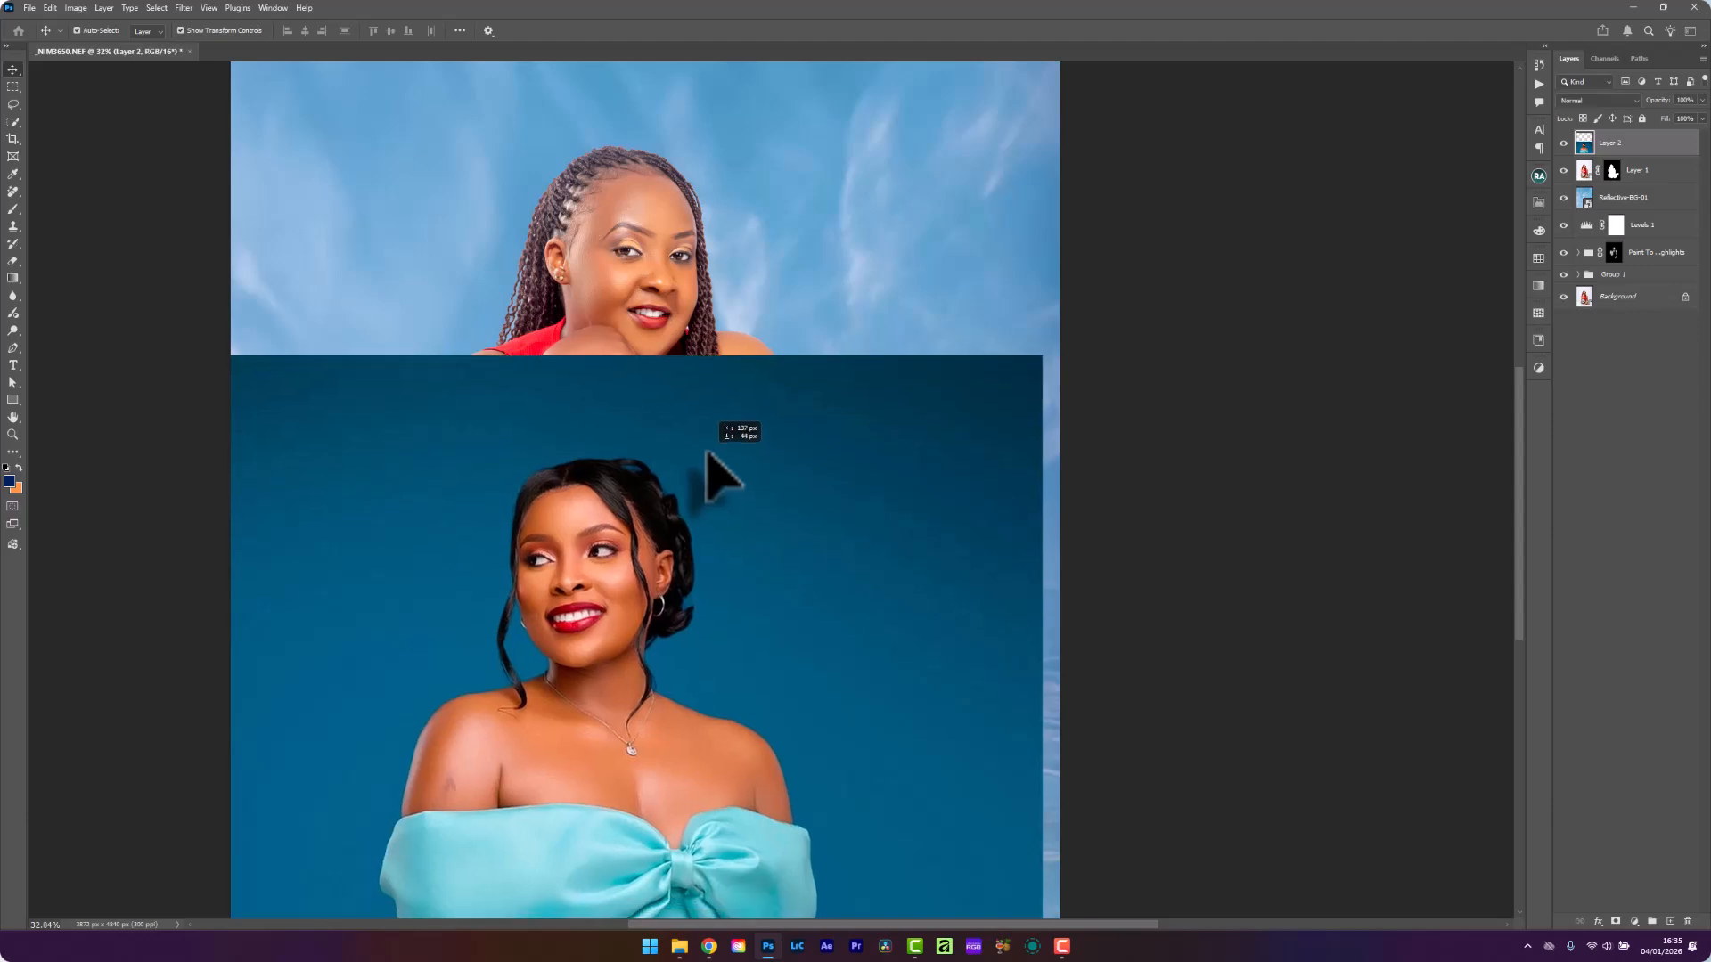
# Add a Gradient Map adjustment layer directly above the masked subject, Layer 1
pyautogui.click(1662, 171)
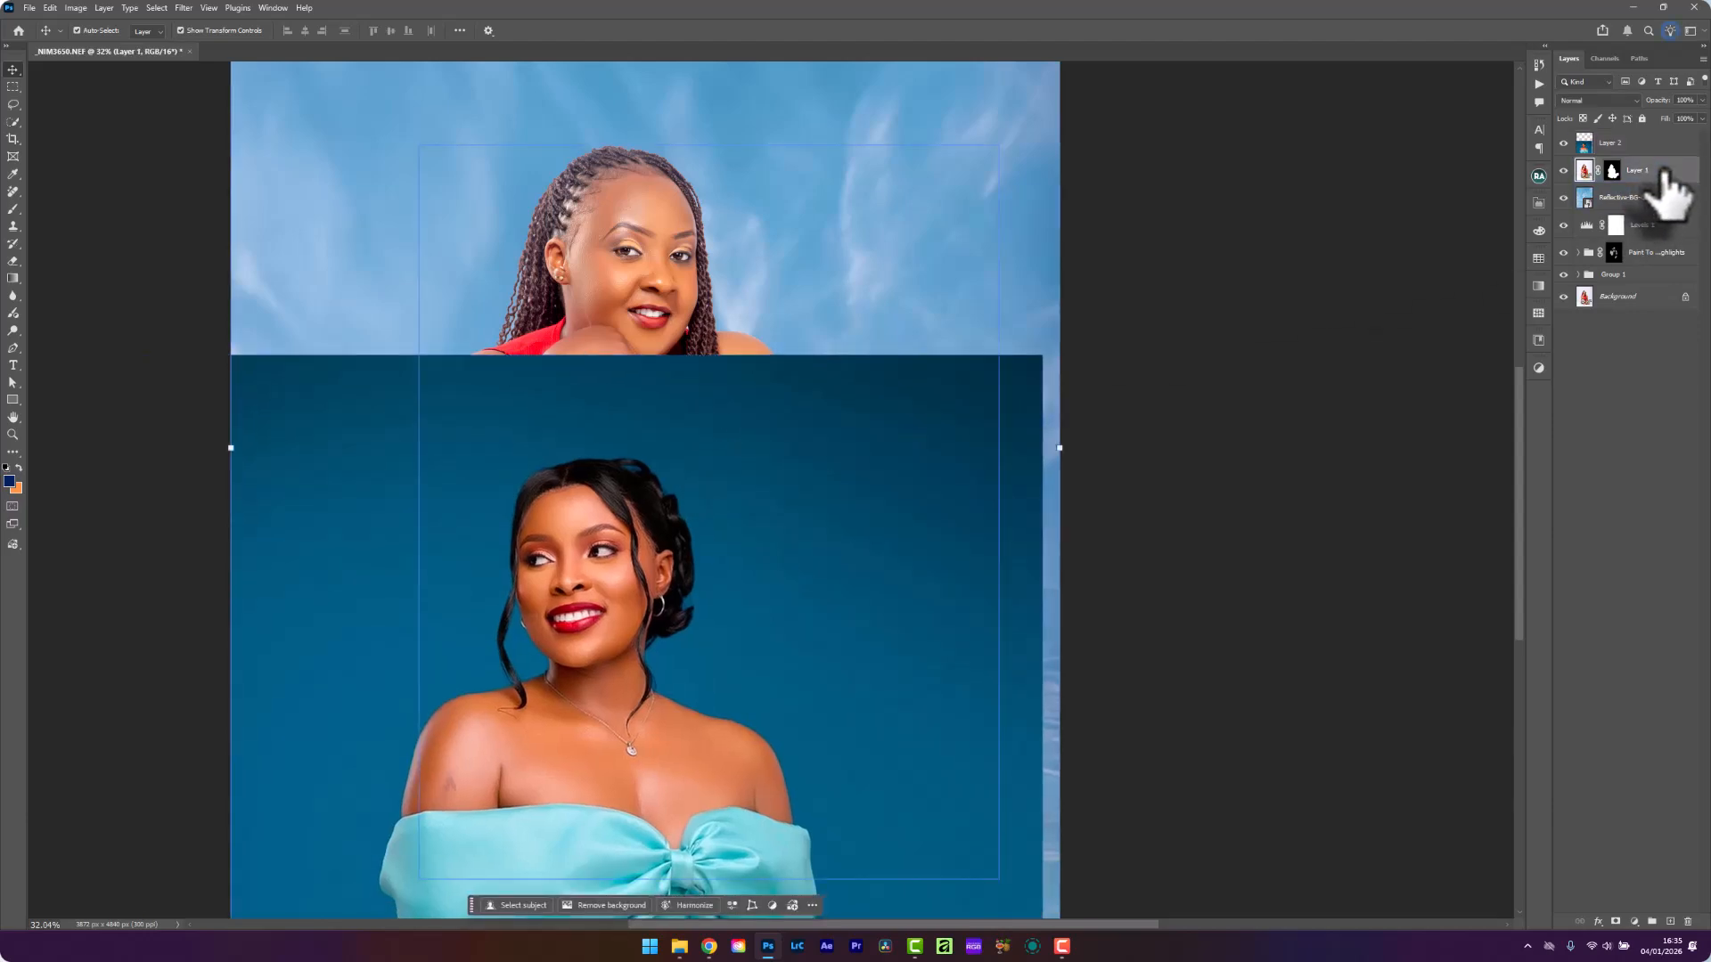
pyautogui.moveTo(1666, 171); pyautogui.dragTo(1697, 260)
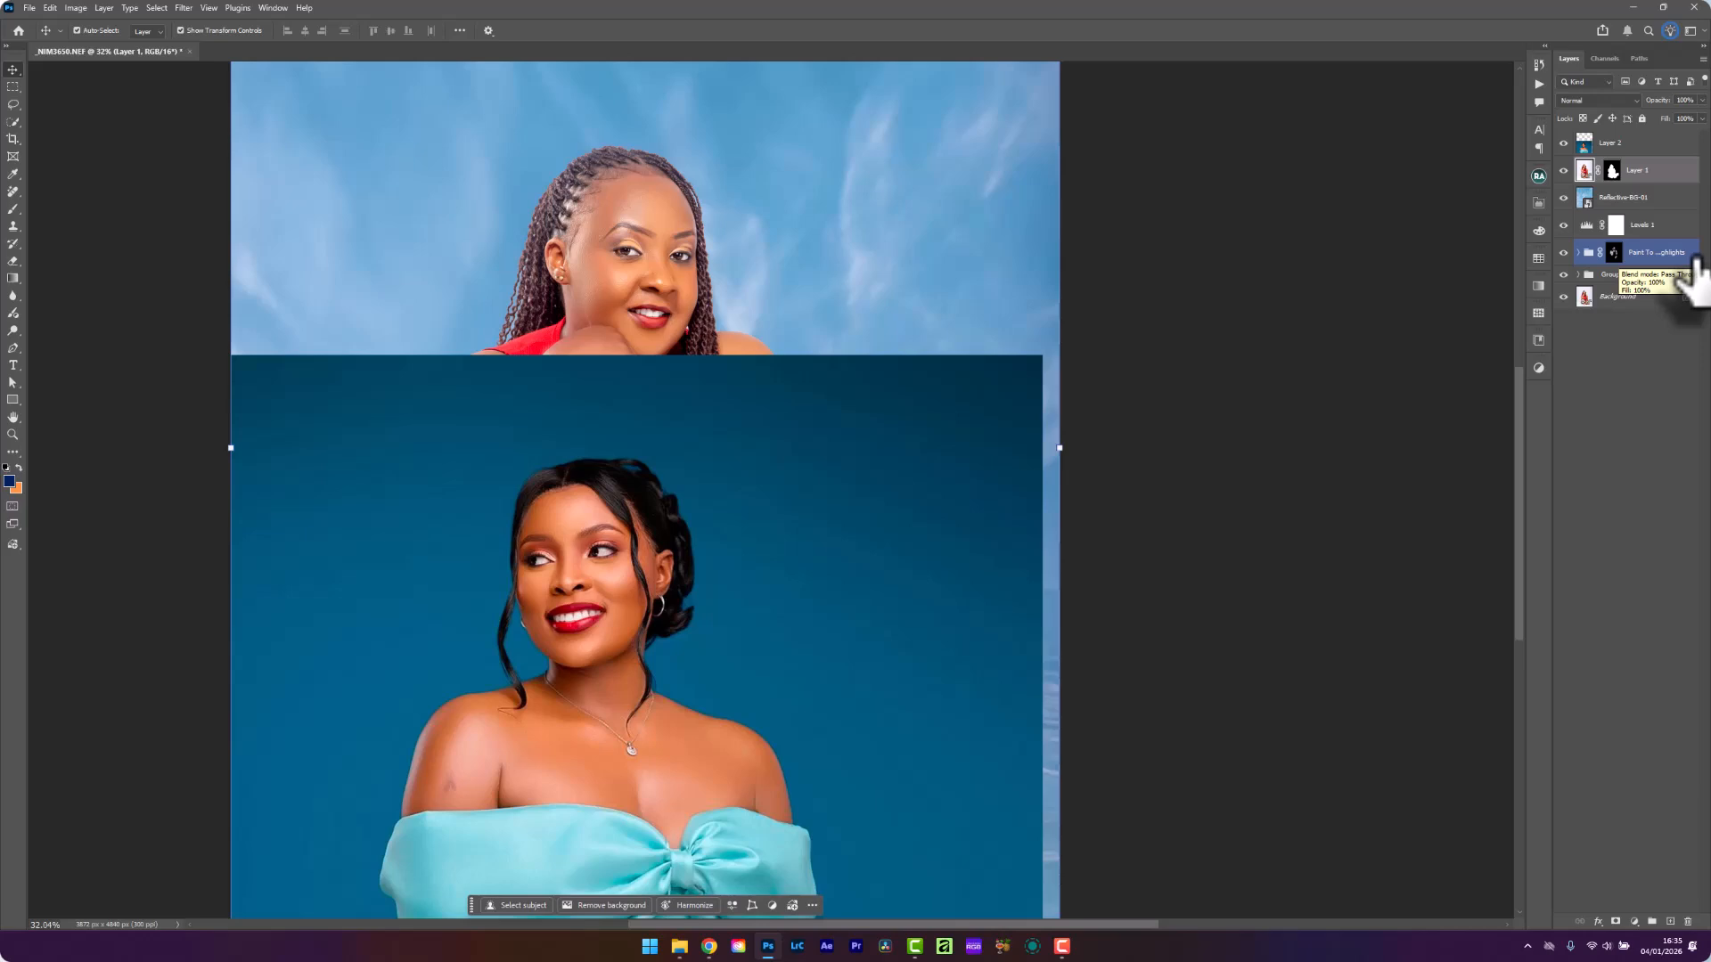
pyautogui.moveTo(1695, 263); pyautogui.dragTo(1701, 259)
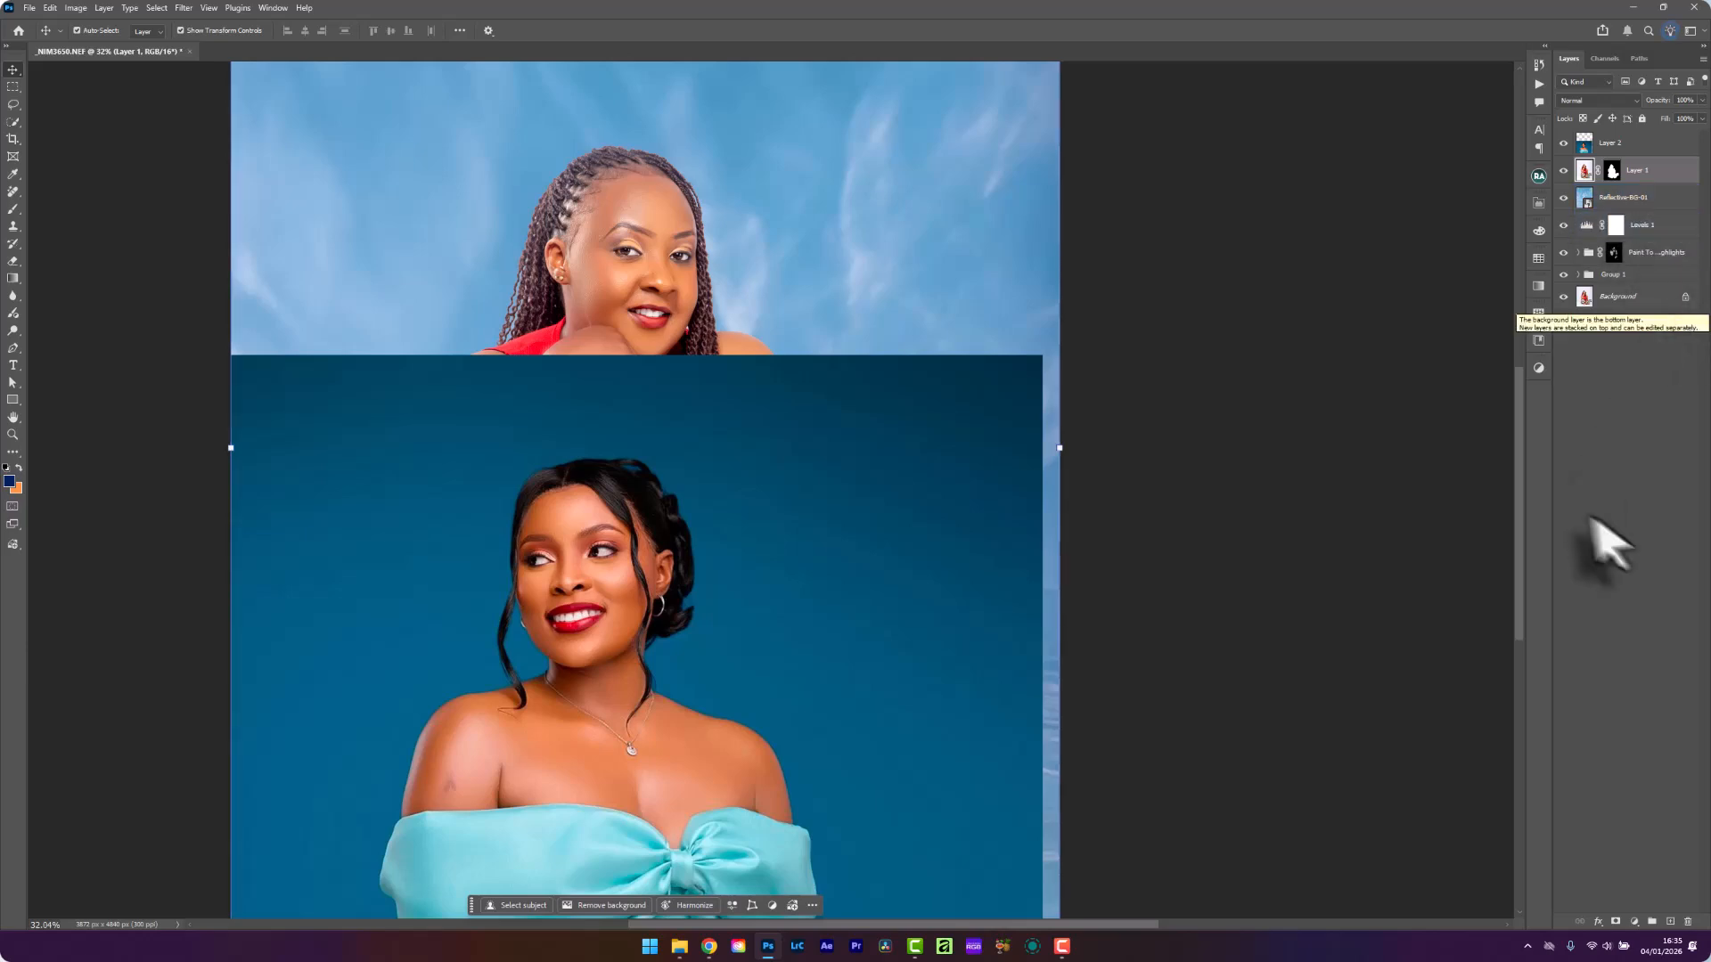
pyautogui.click(1635, 922)
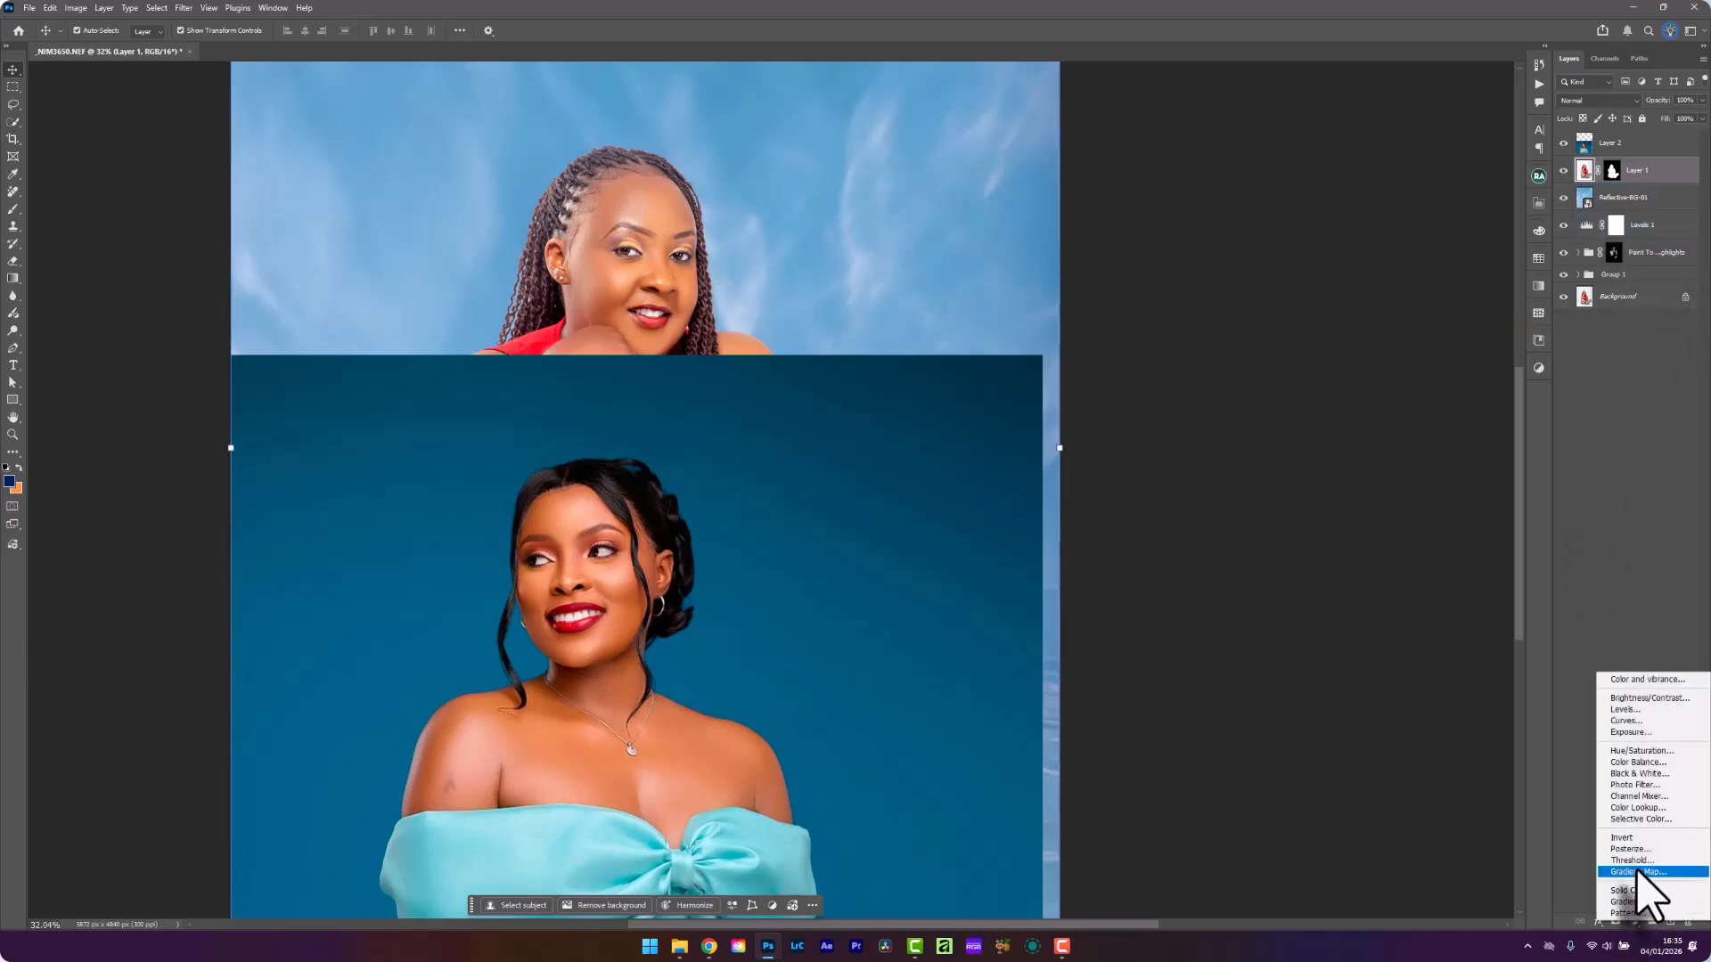
pyautogui.click(1637, 872)
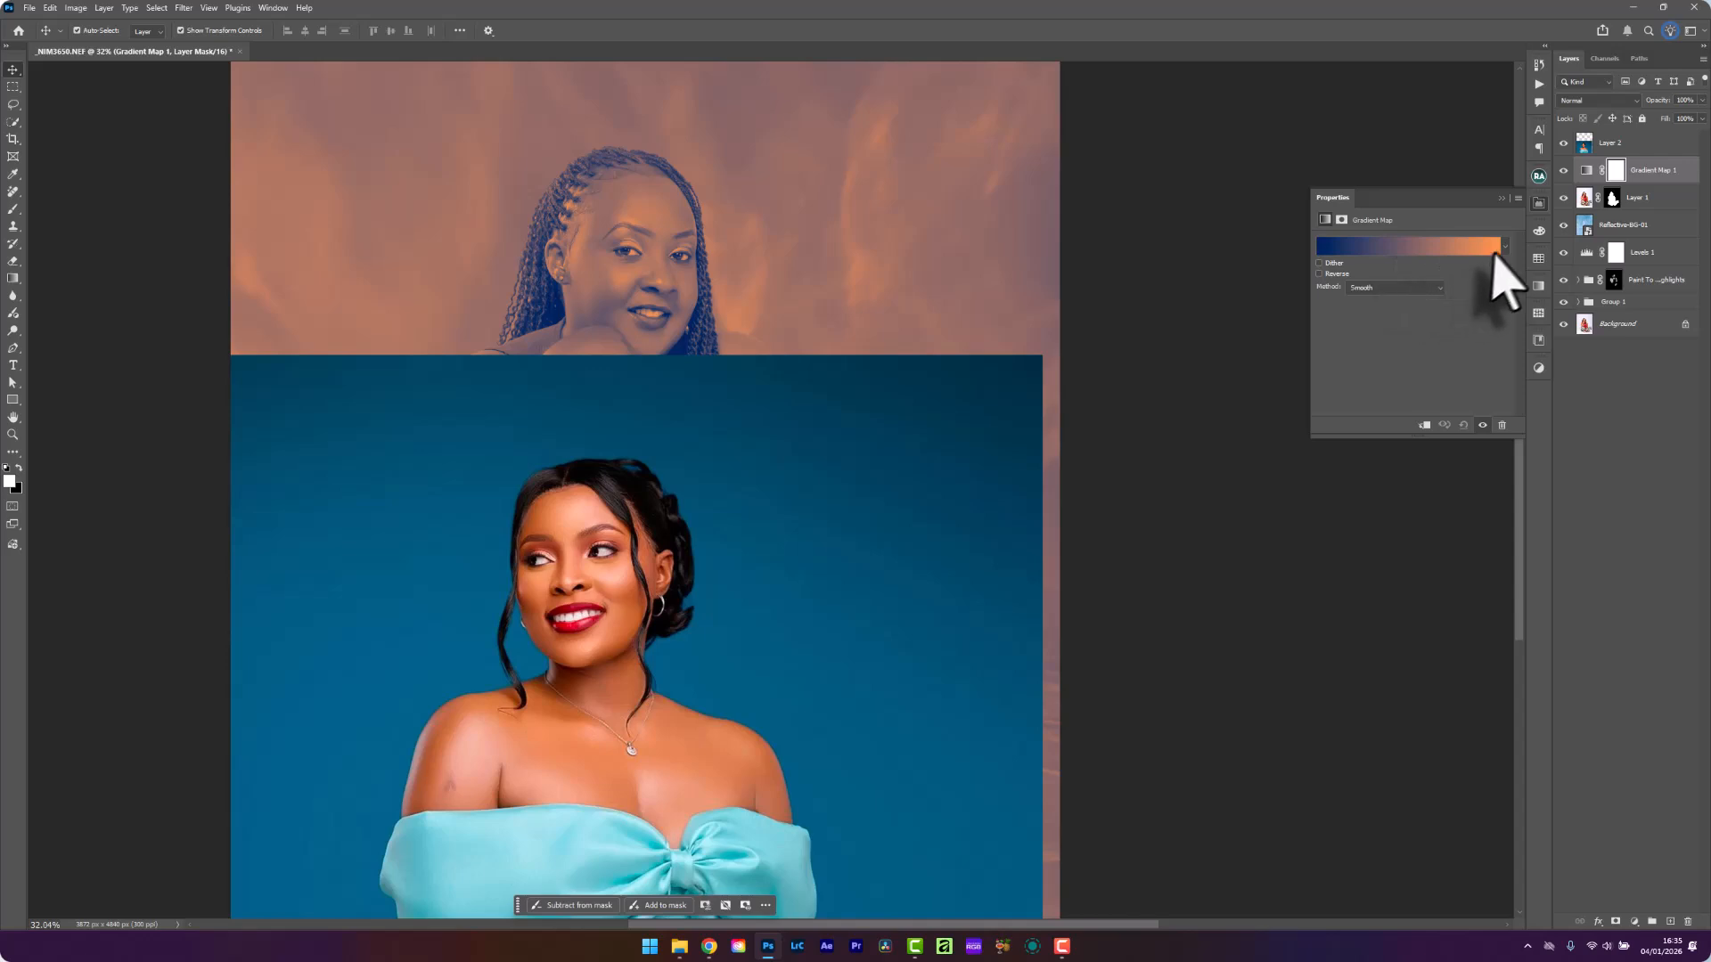
# Set the gradient map's starting colour stop to white and apply the gradient
pyautogui.click(1504, 248)
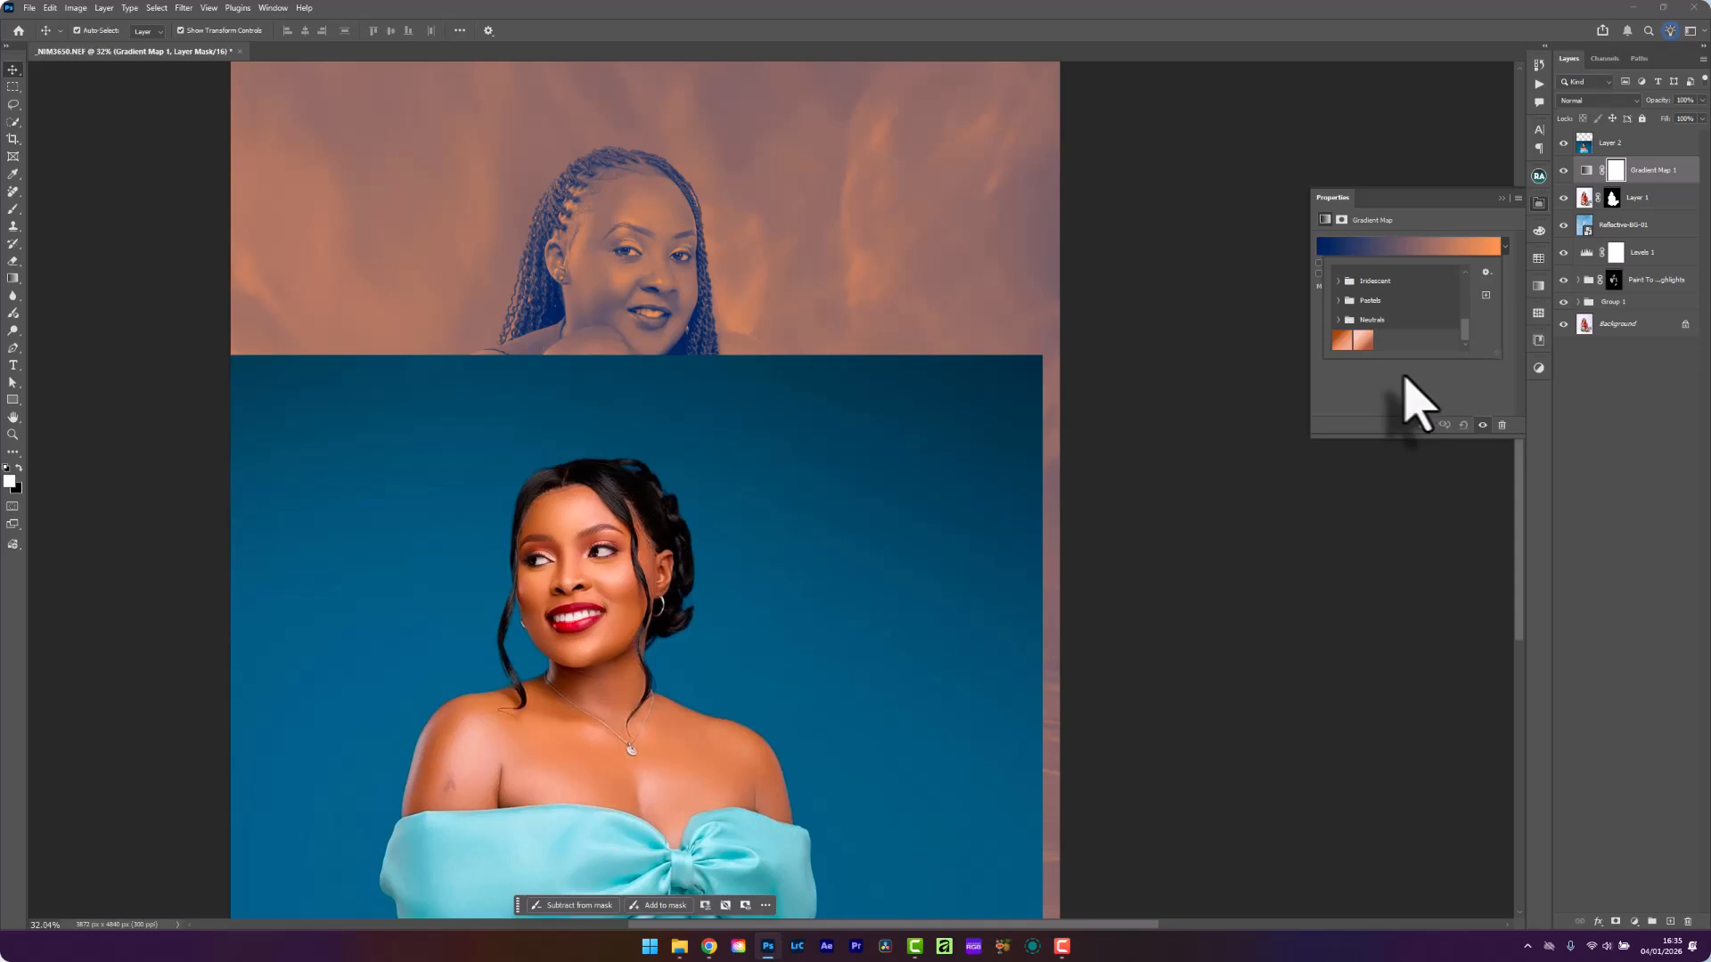
pyautogui.click(1408, 249)
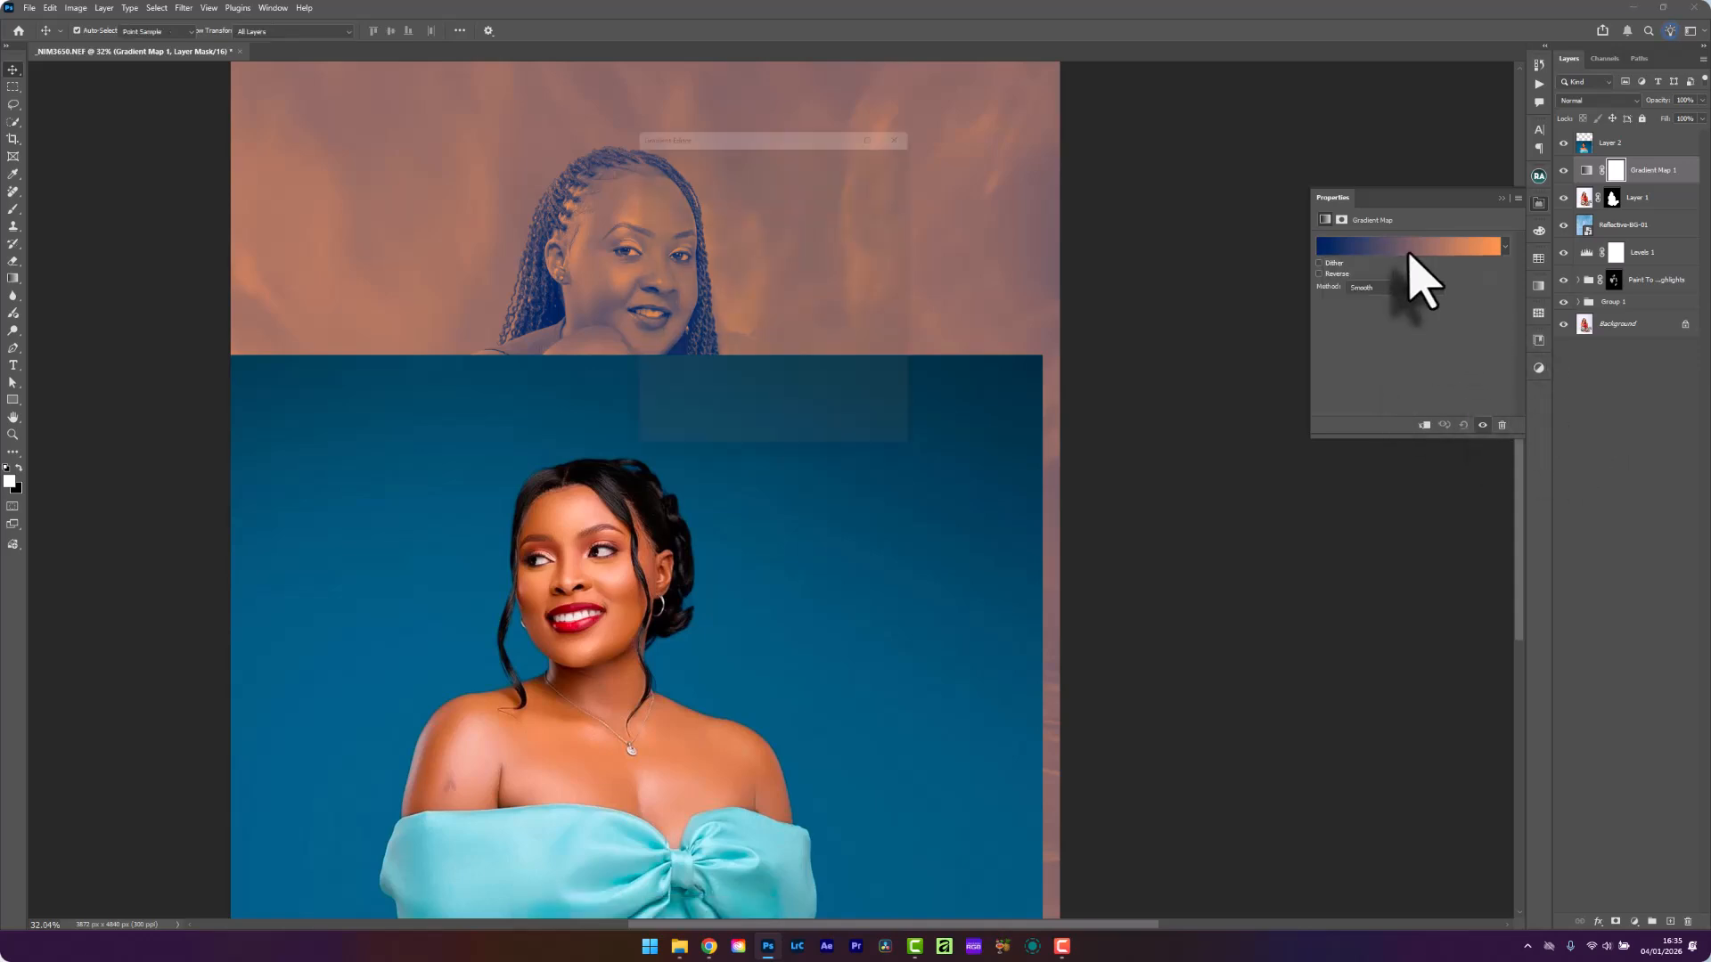
pyautogui.moveTo(782, 144); pyautogui.dragTo(1101, 194)
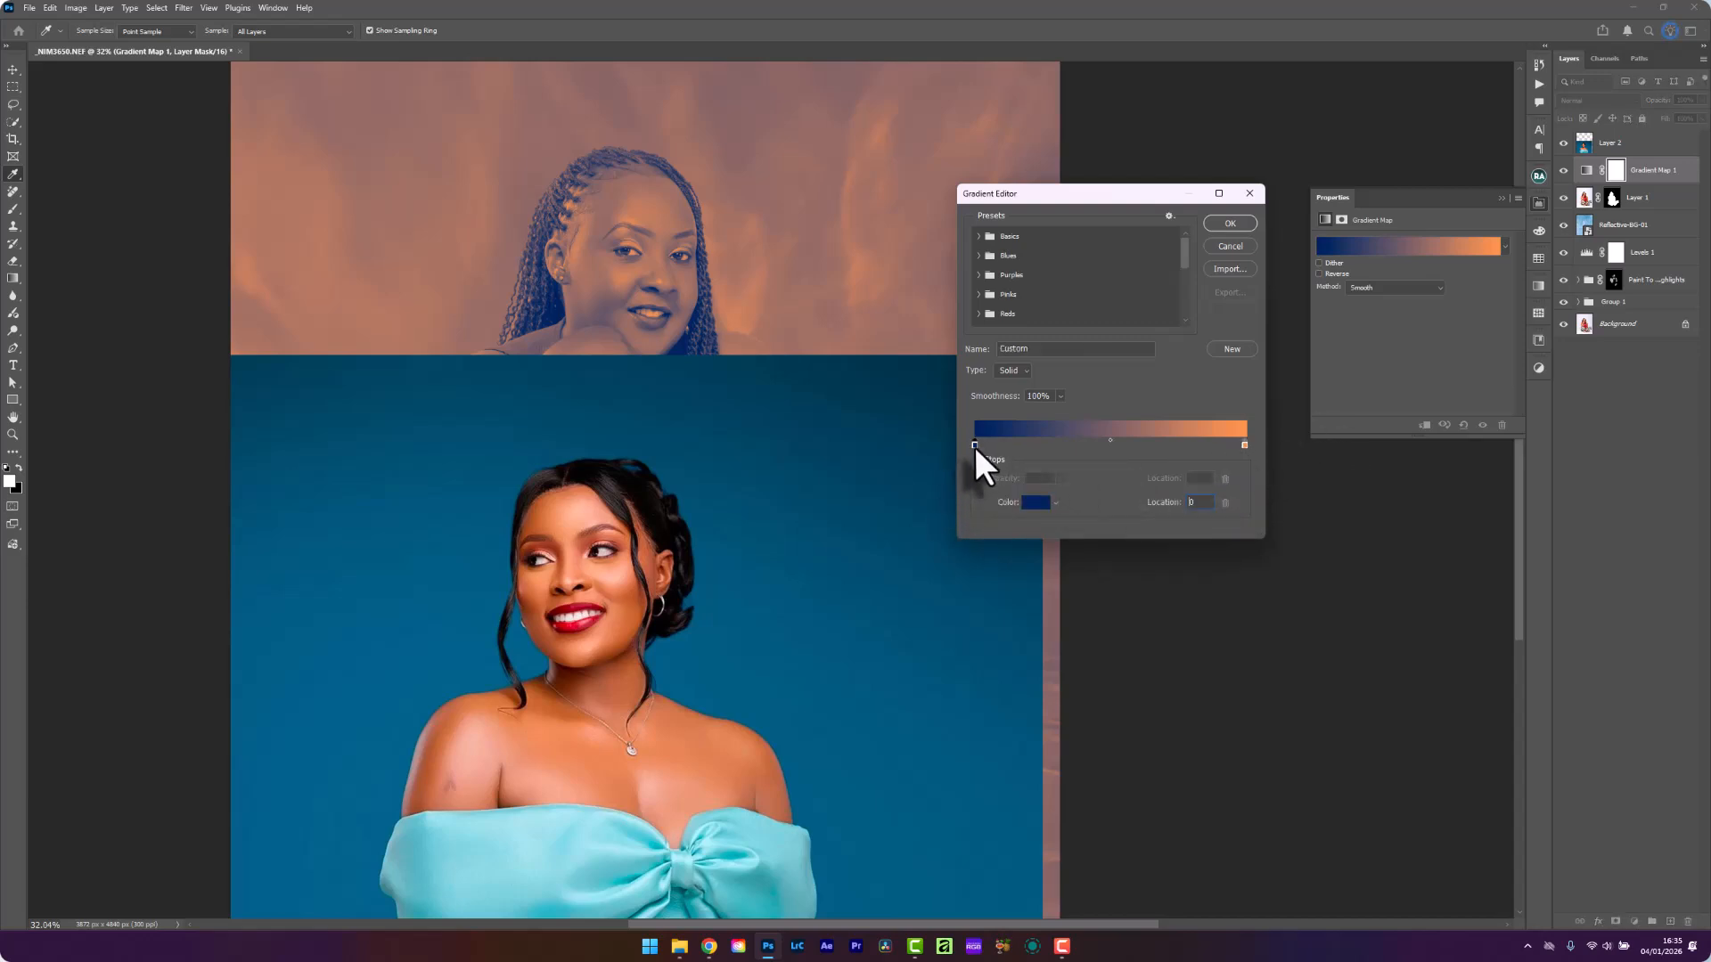
pyautogui.click(1035, 502)
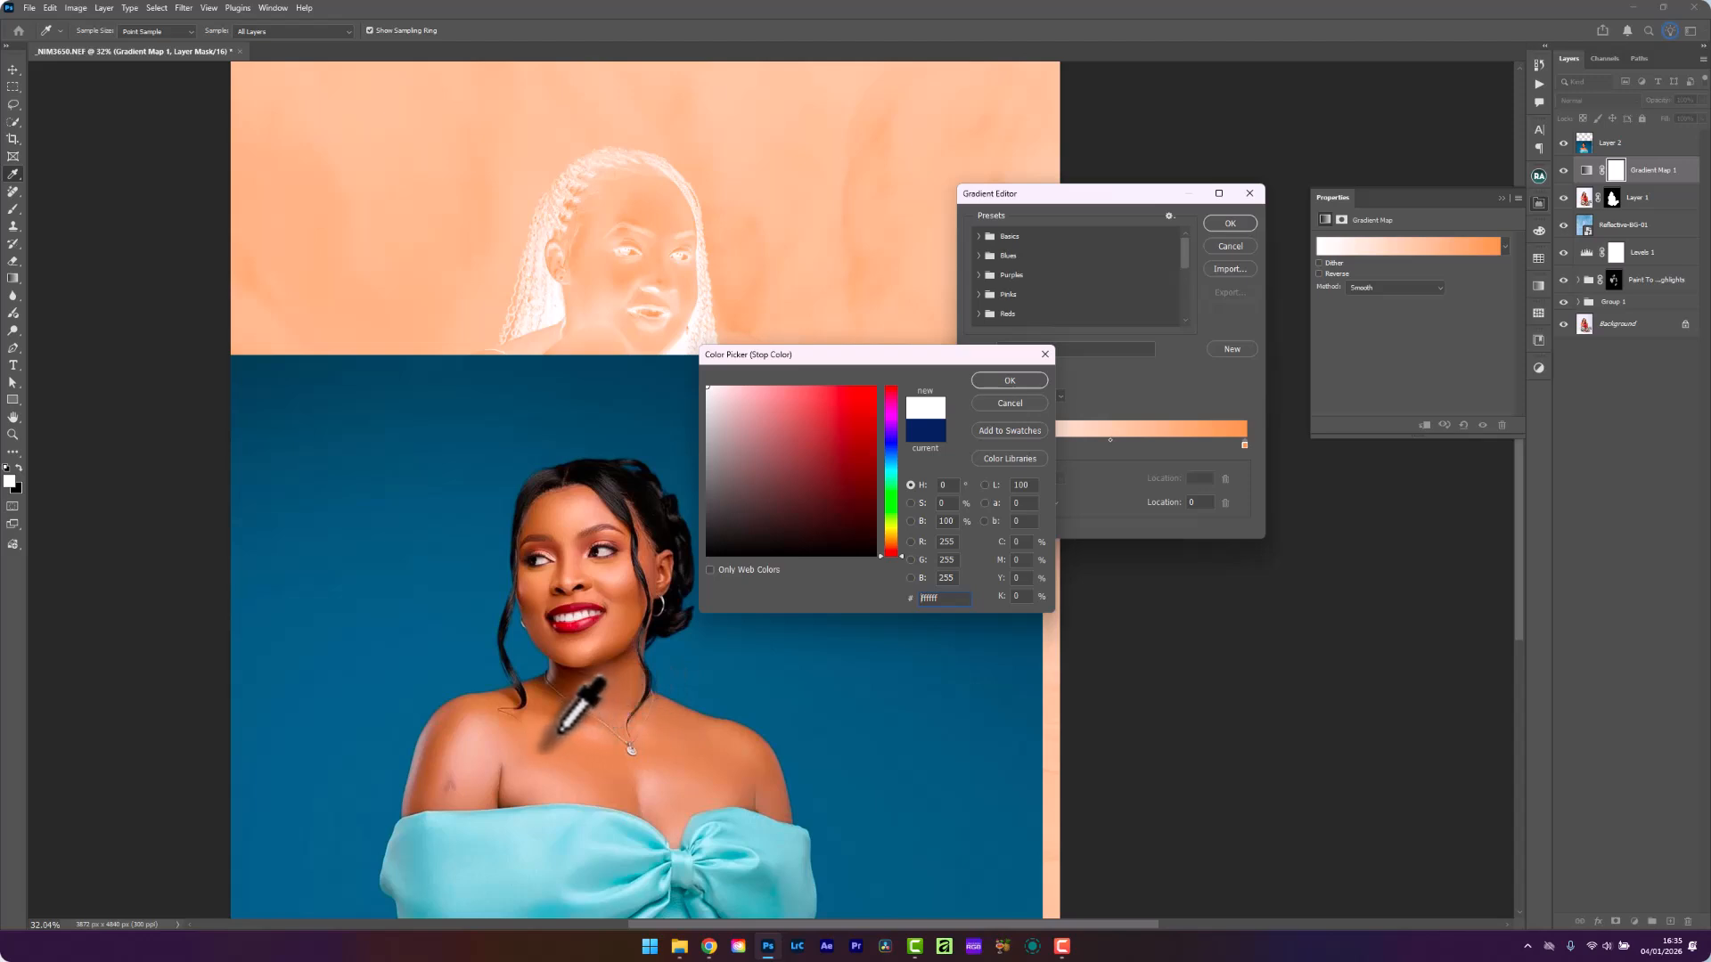
pyautogui.click(1010, 381)
pyautogui.click(1229, 222)
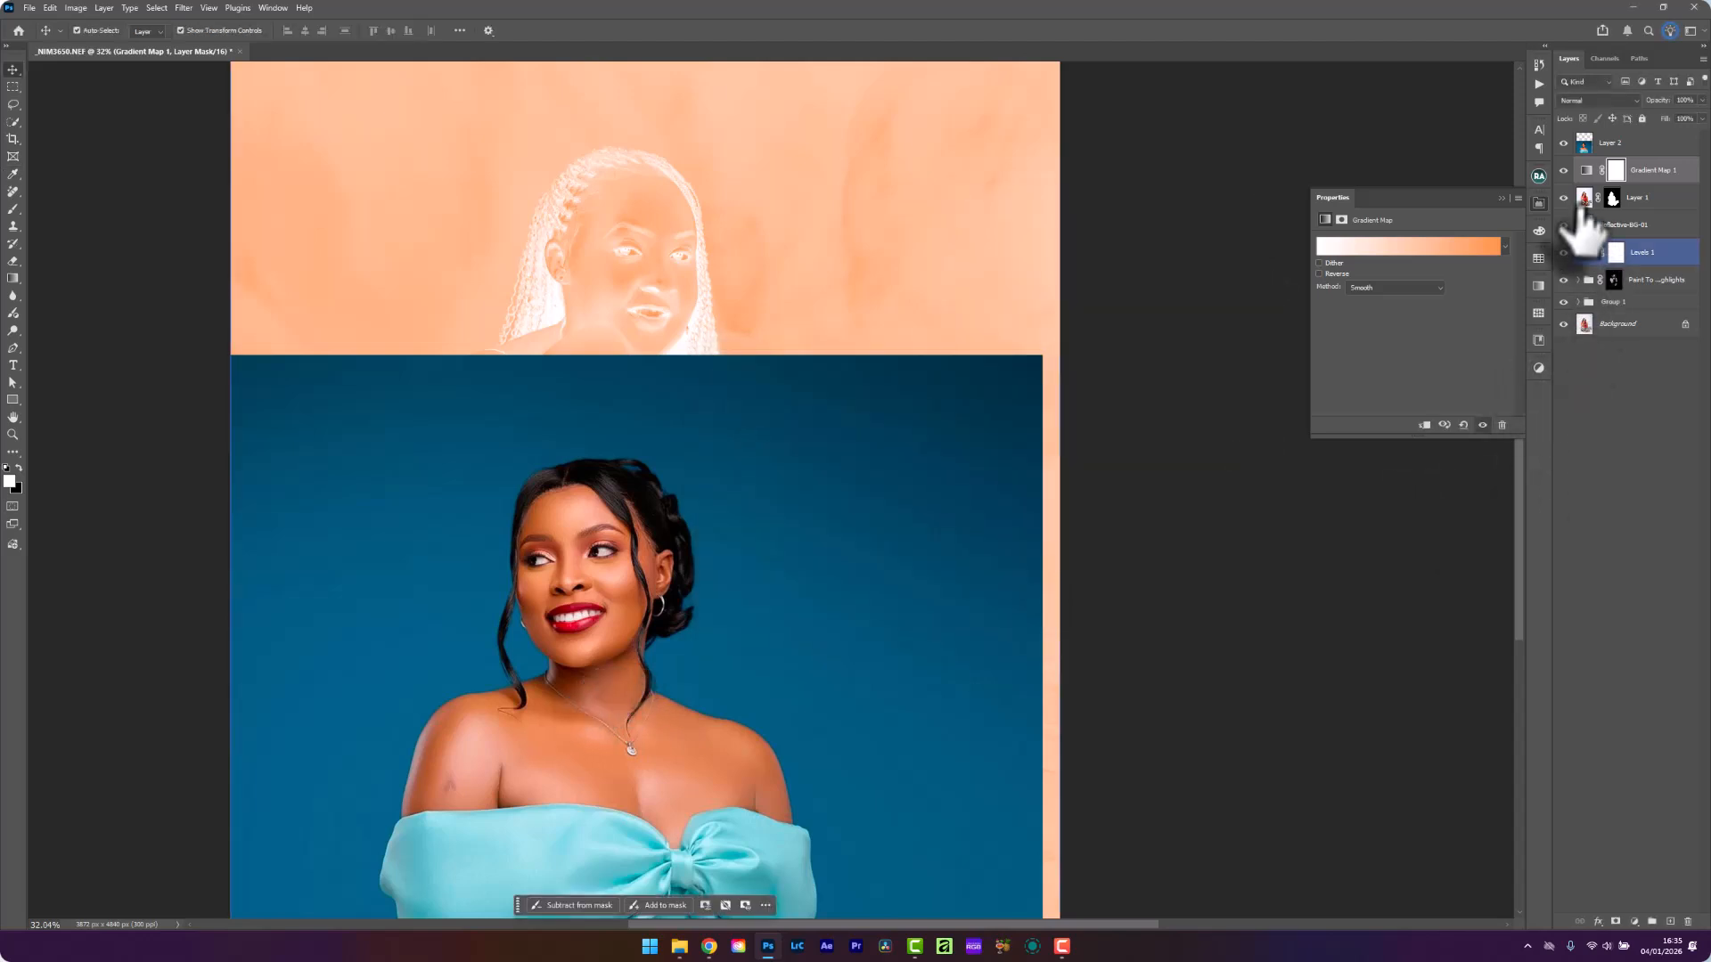
# Set the gradient map's starting stop to the darker skin tone ab5a30, sampled from the reference woman's face
pyautogui.click(1588, 171)
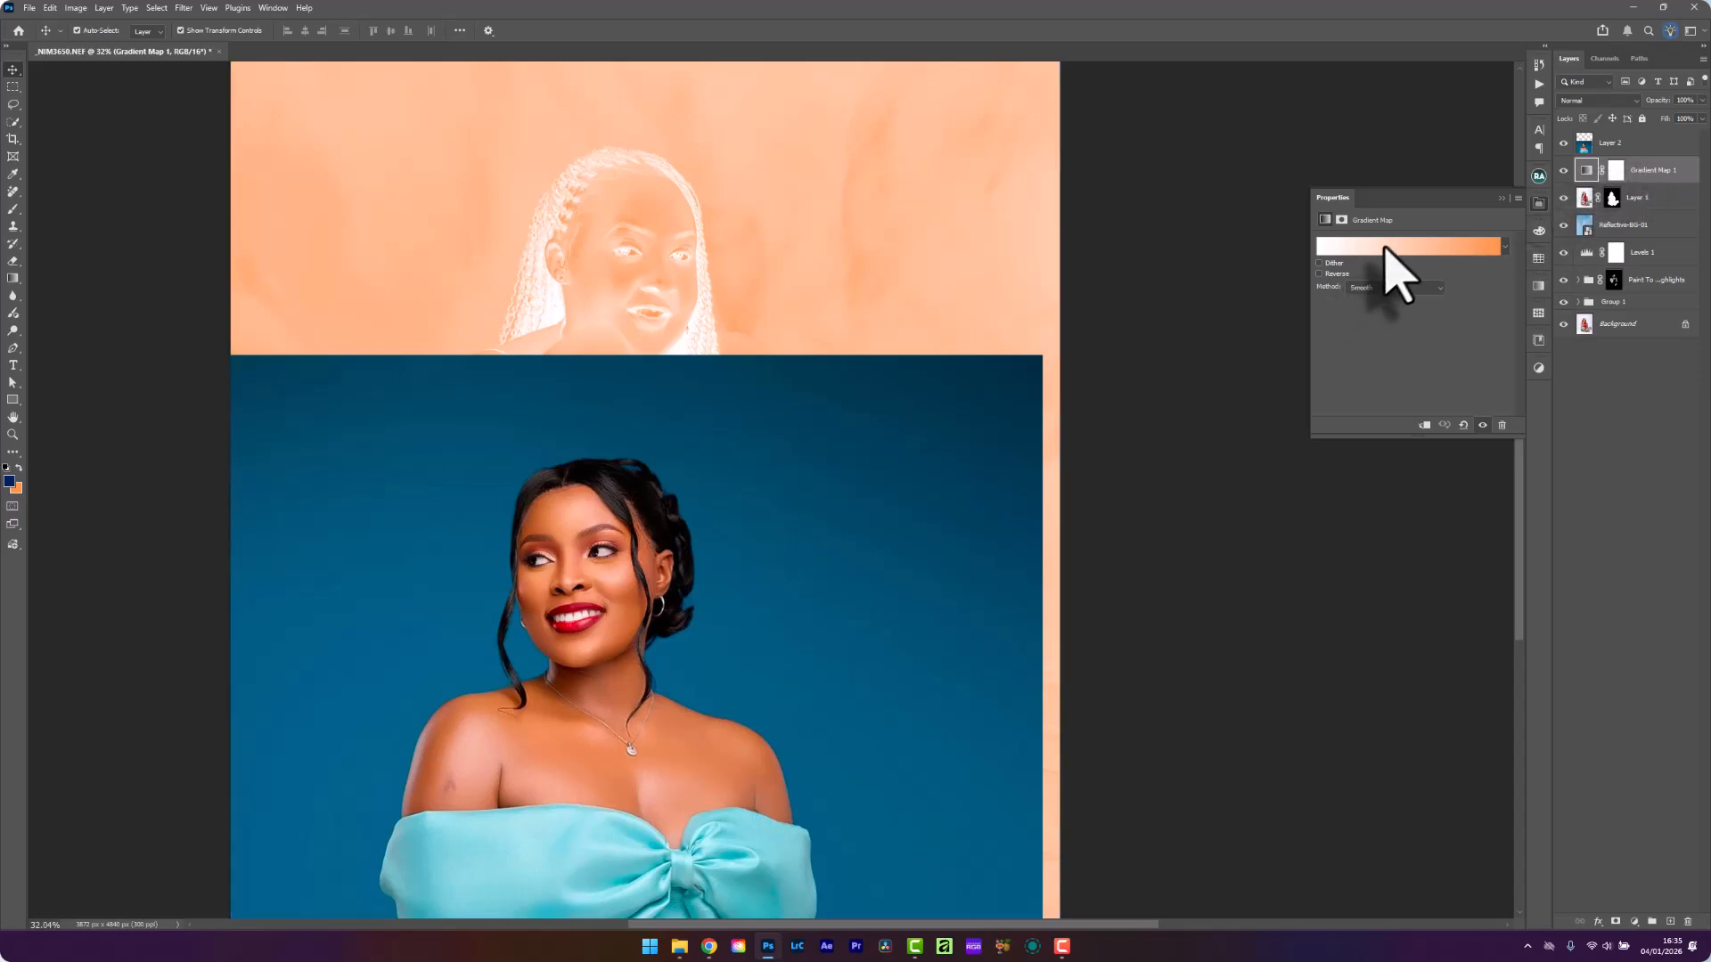
pyautogui.click(1385, 247)
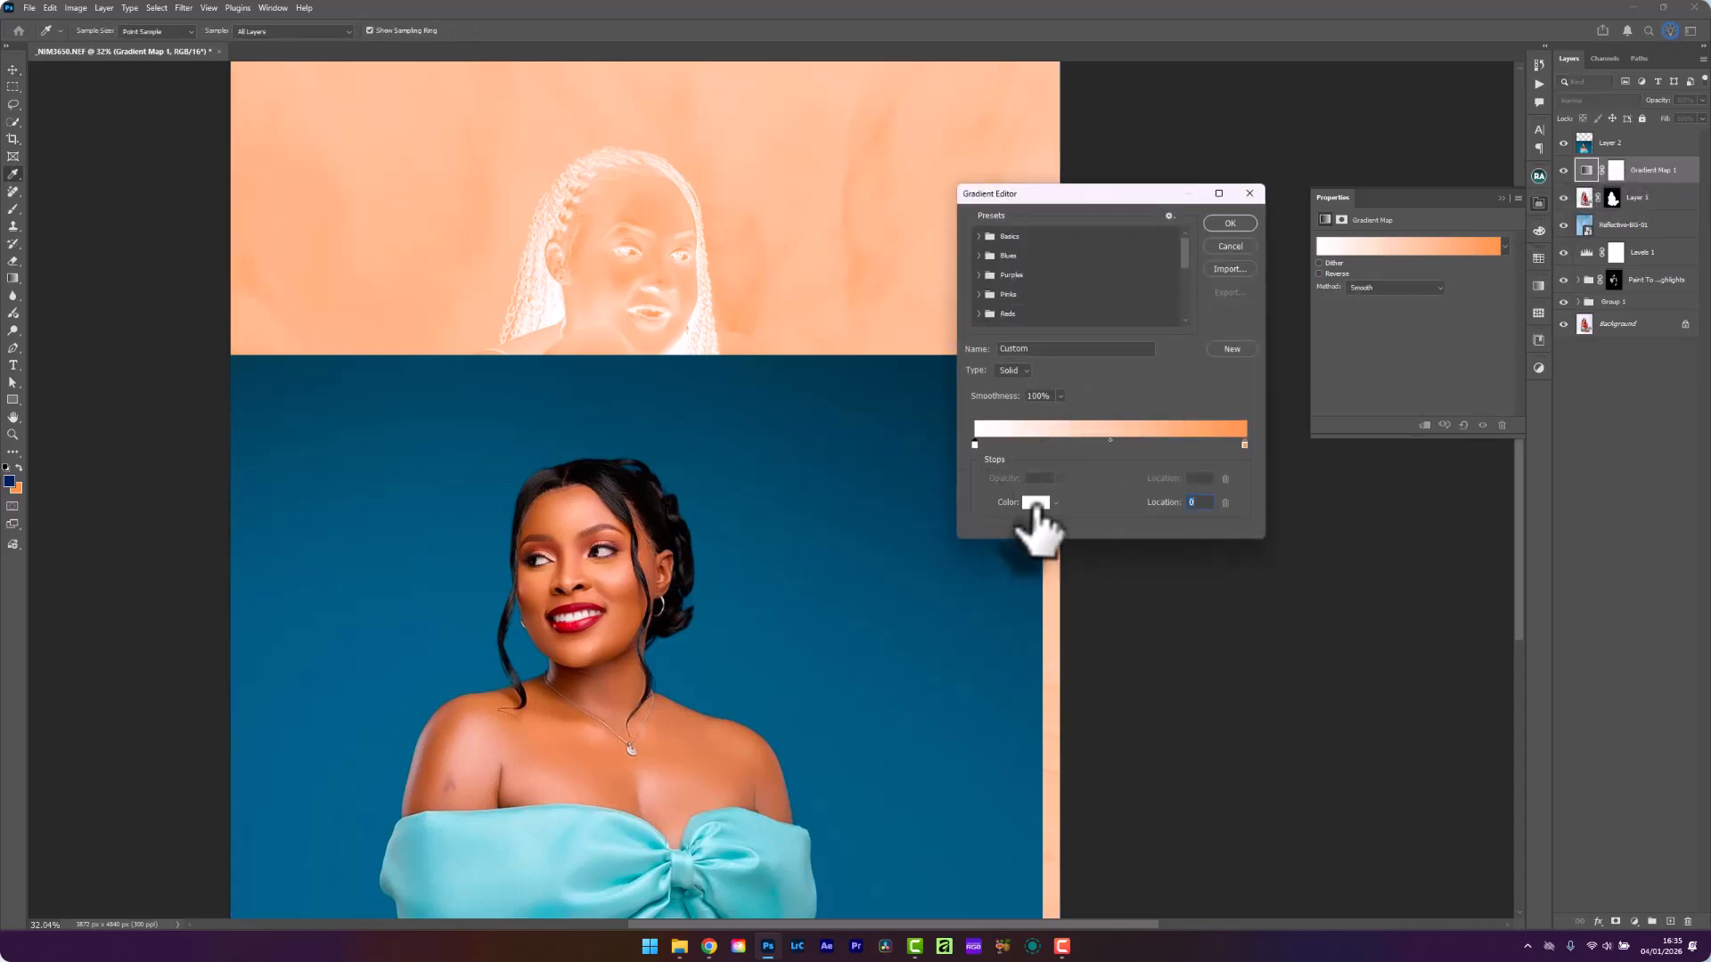
pyautogui.click(1035, 504)
pyautogui.click(551, 612)
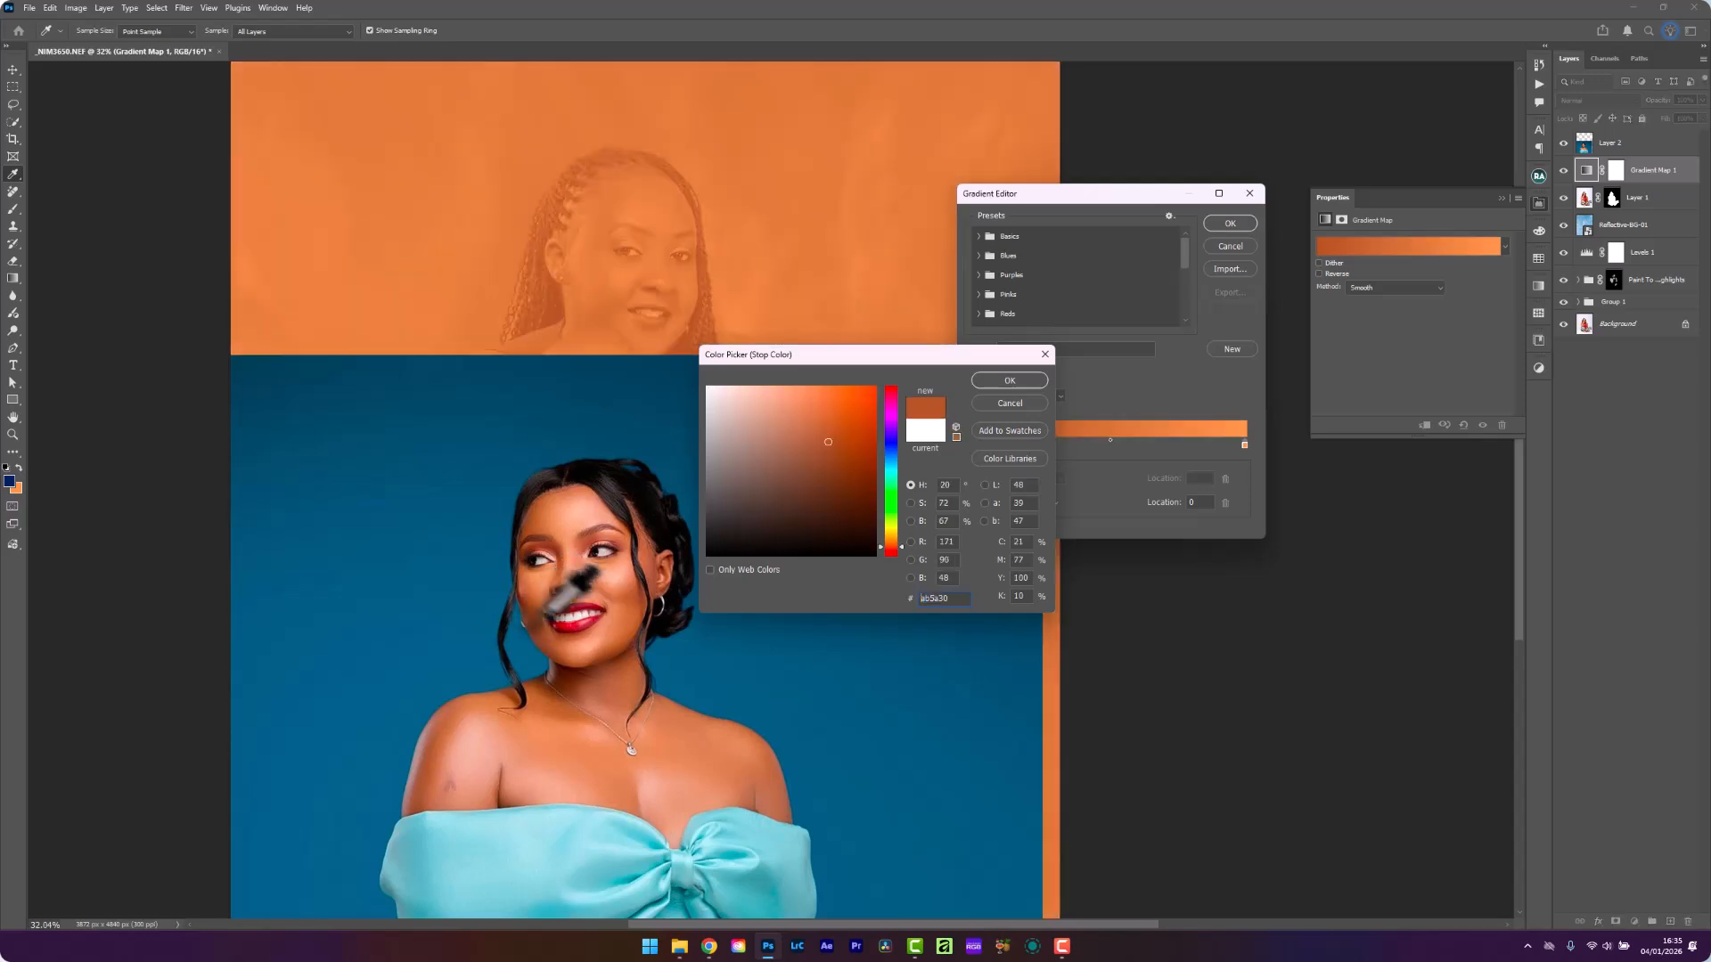
pyautogui.click(1010, 380)
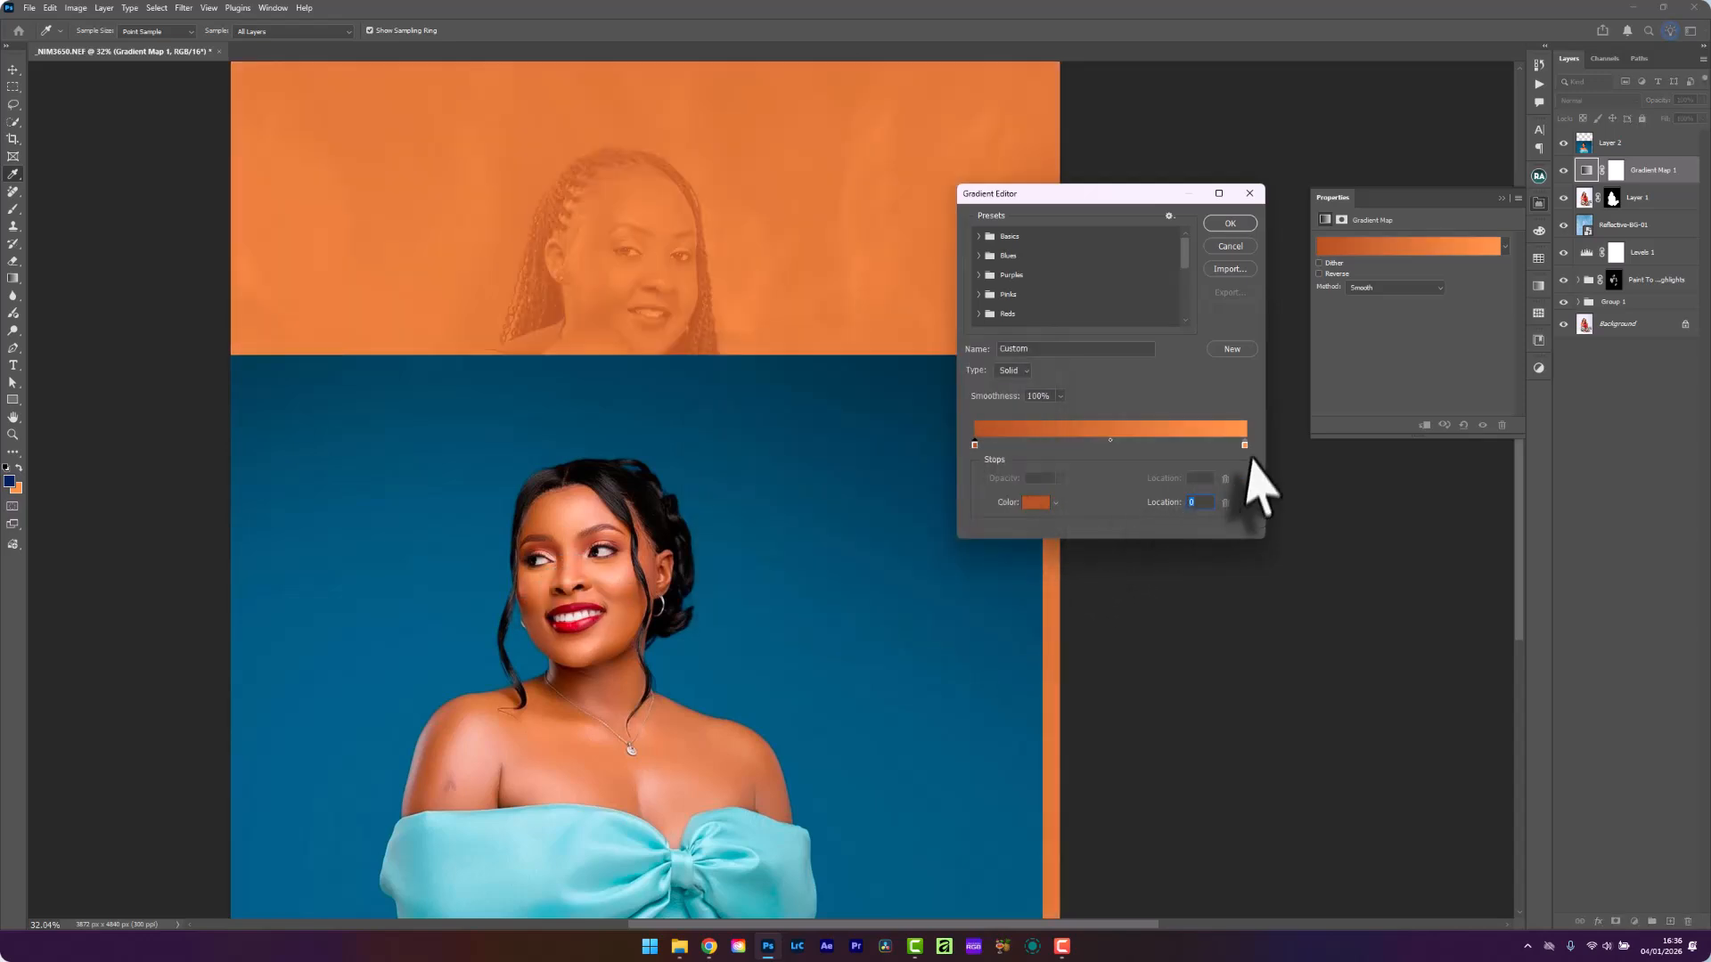
# Set the gradient's end stop to the bright skin highlight sampled from the reference woman's forehead
pyautogui.click(1036, 504)
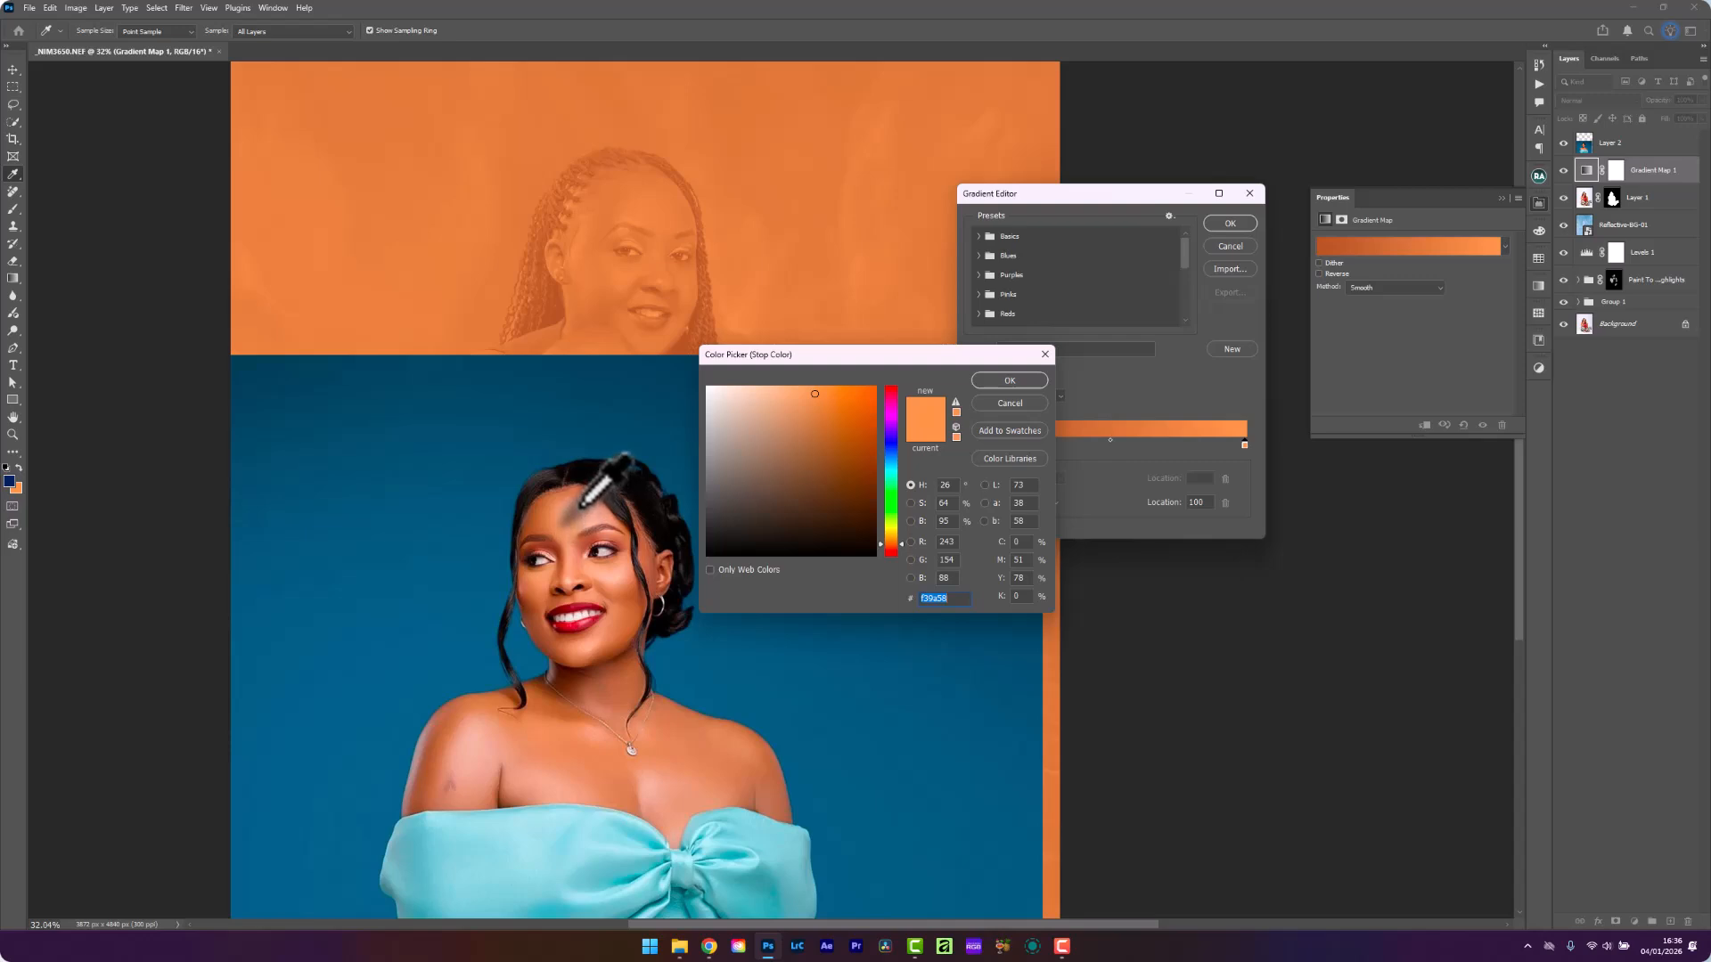
pyautogui.click(581, 506)
pyautogui.click(1009, 381)
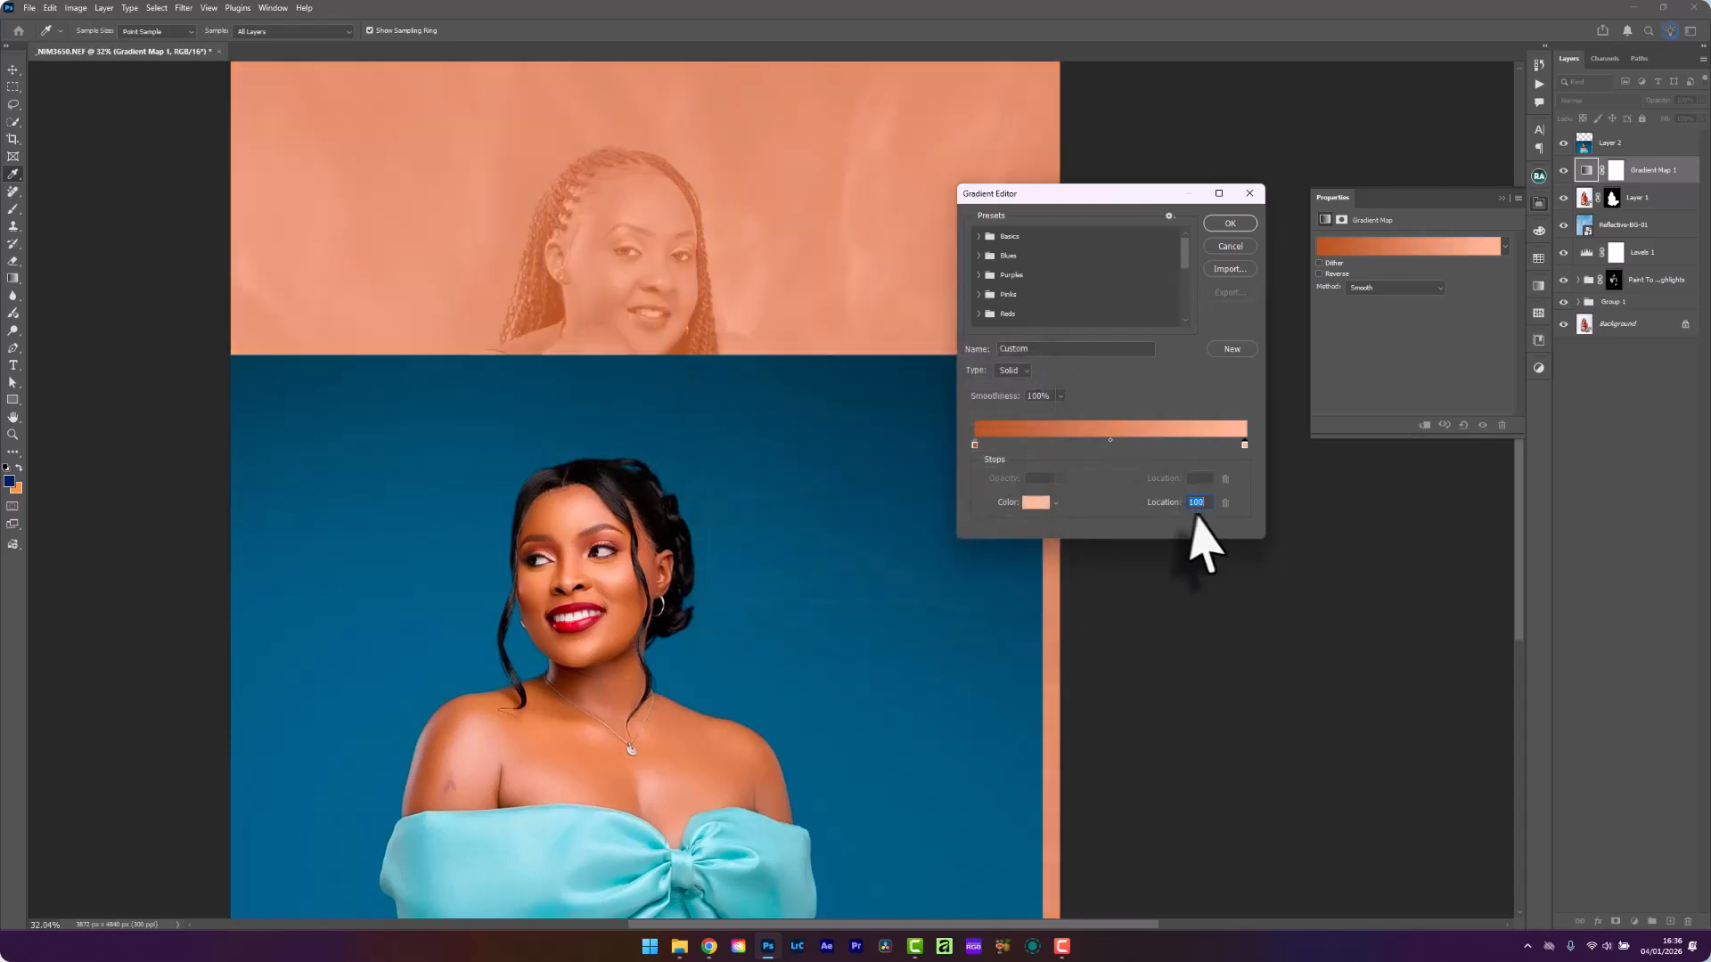
# Add a colour stop at location 50, give it a skin midtone based on the reference woman's jawline, and apply the gradient
pyautogui.click(1111, 446)
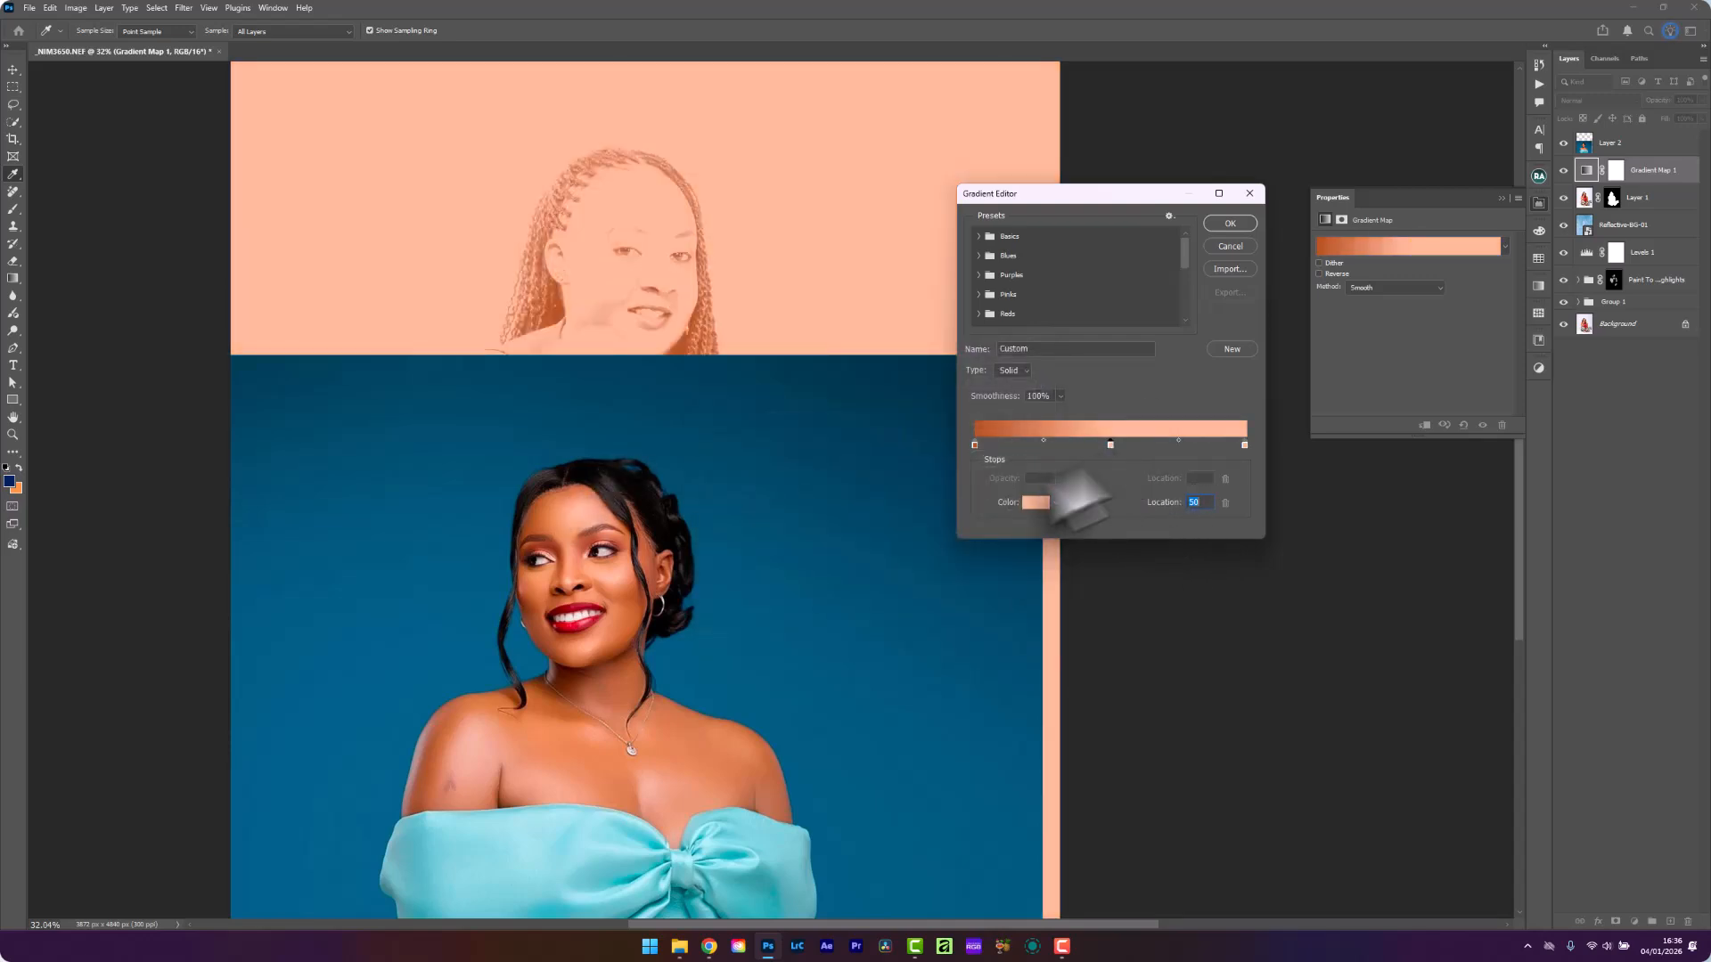
pyautogui.click(1036, 503)
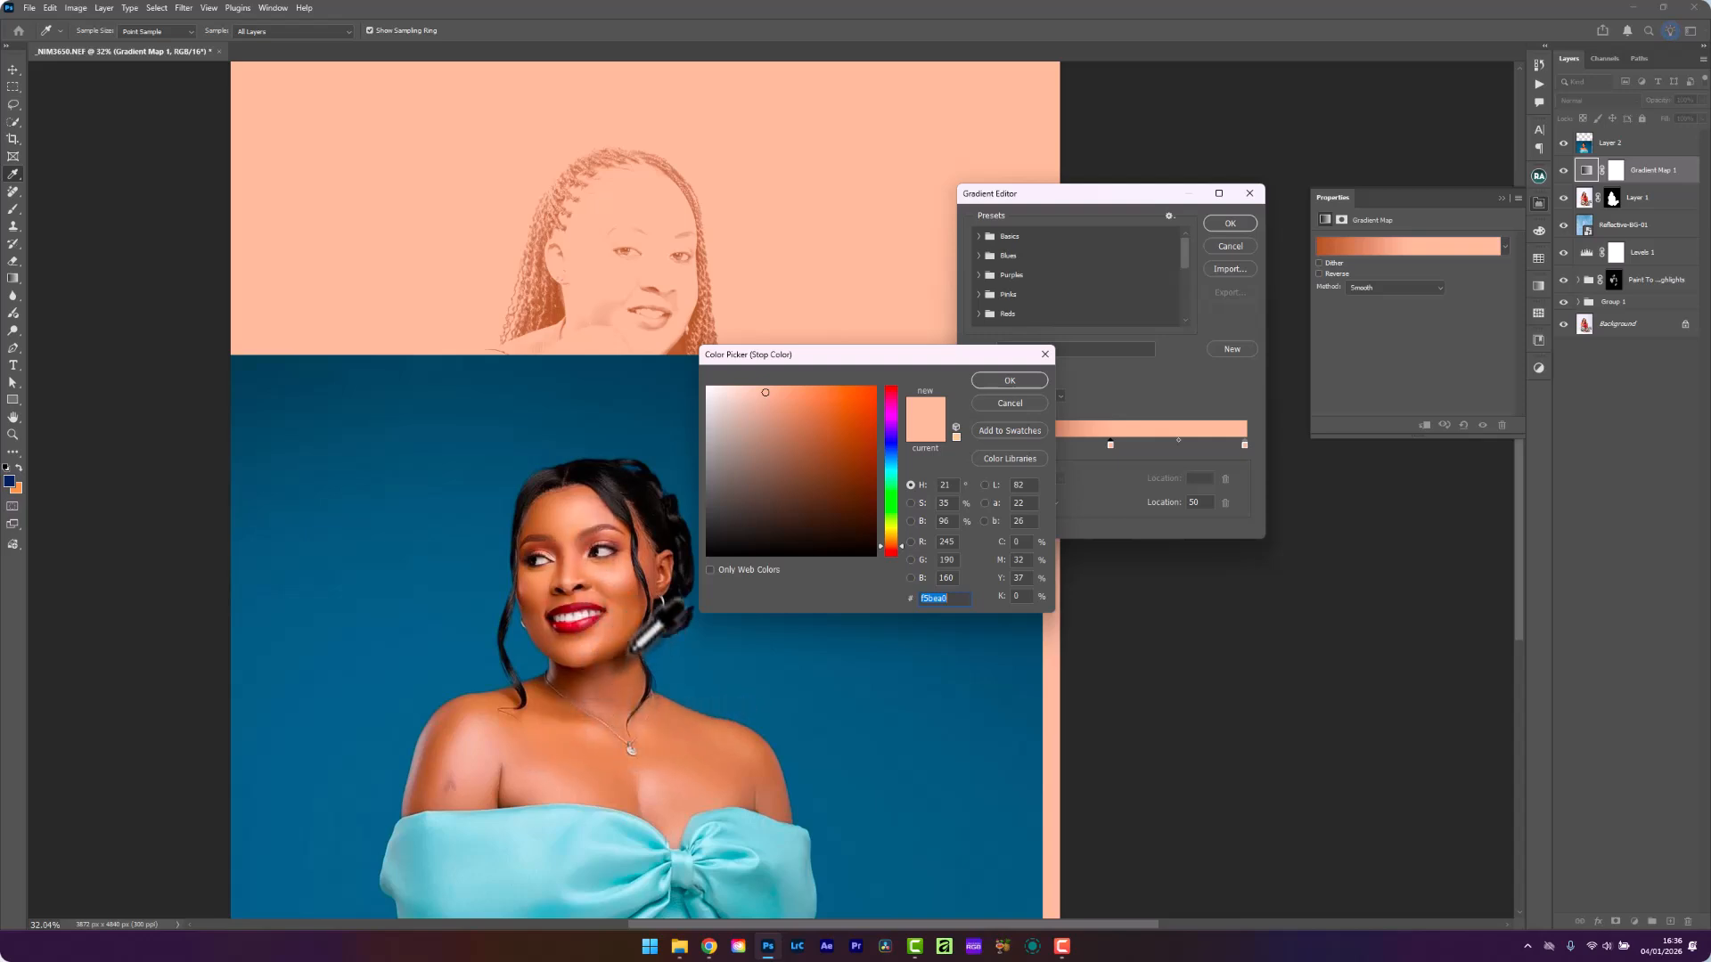
pyautogui.click(629, 627)
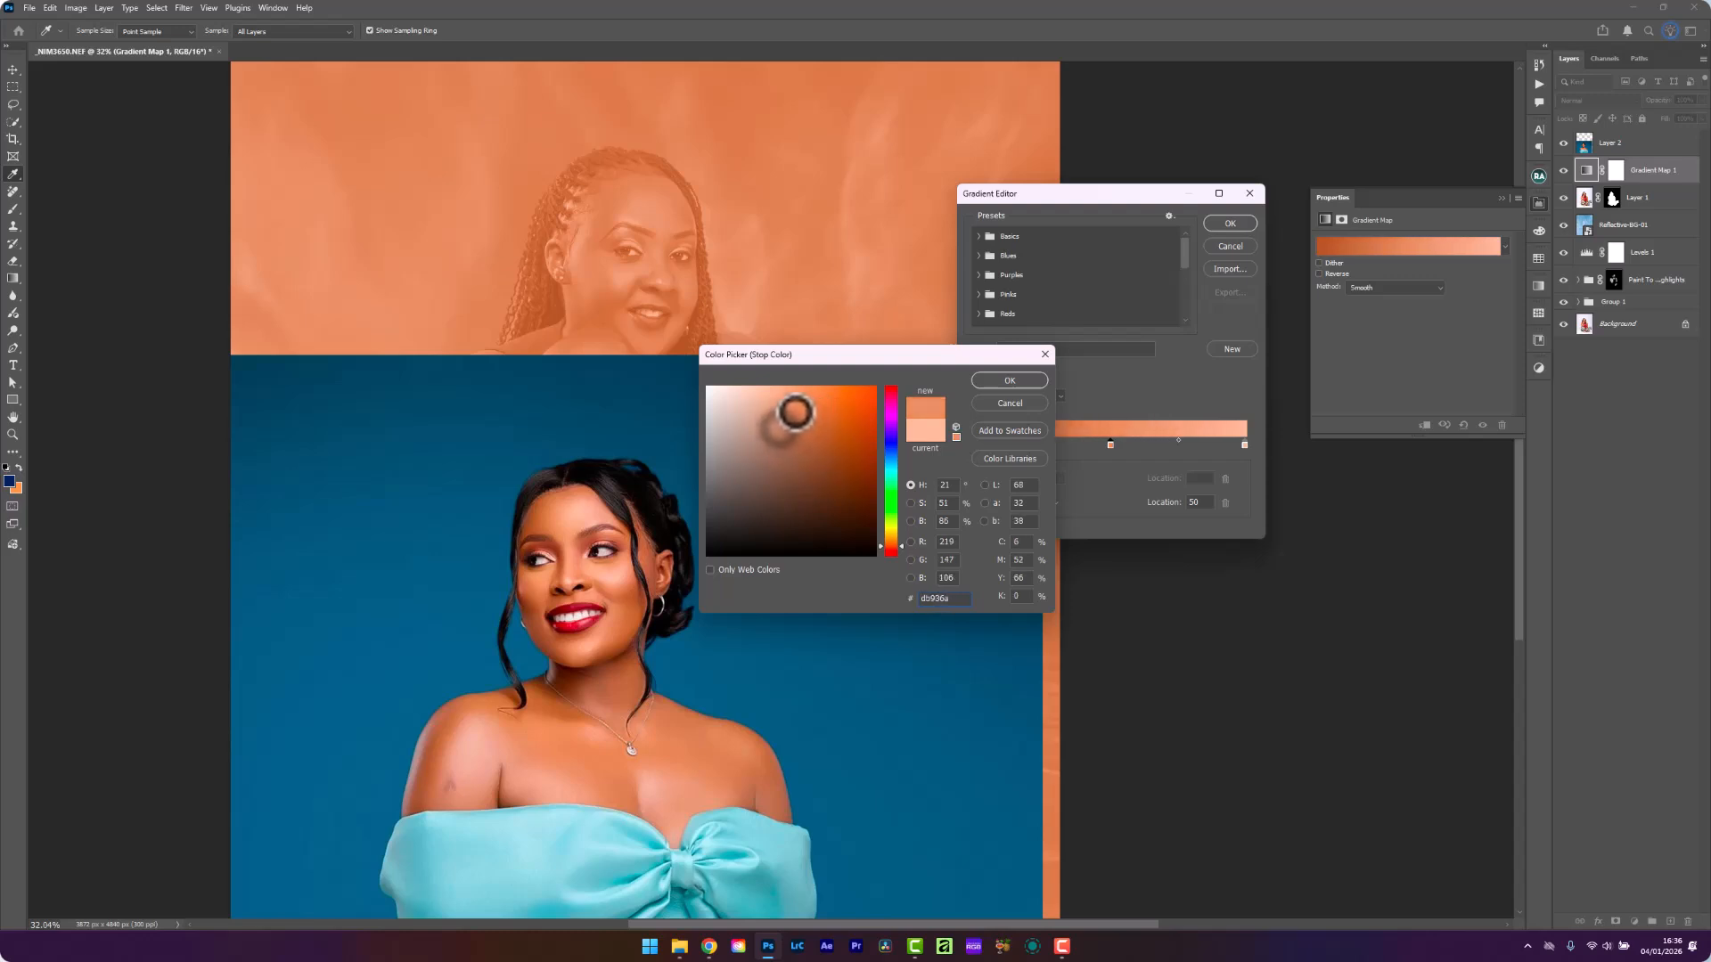
pyautogui.click(1010, 381)
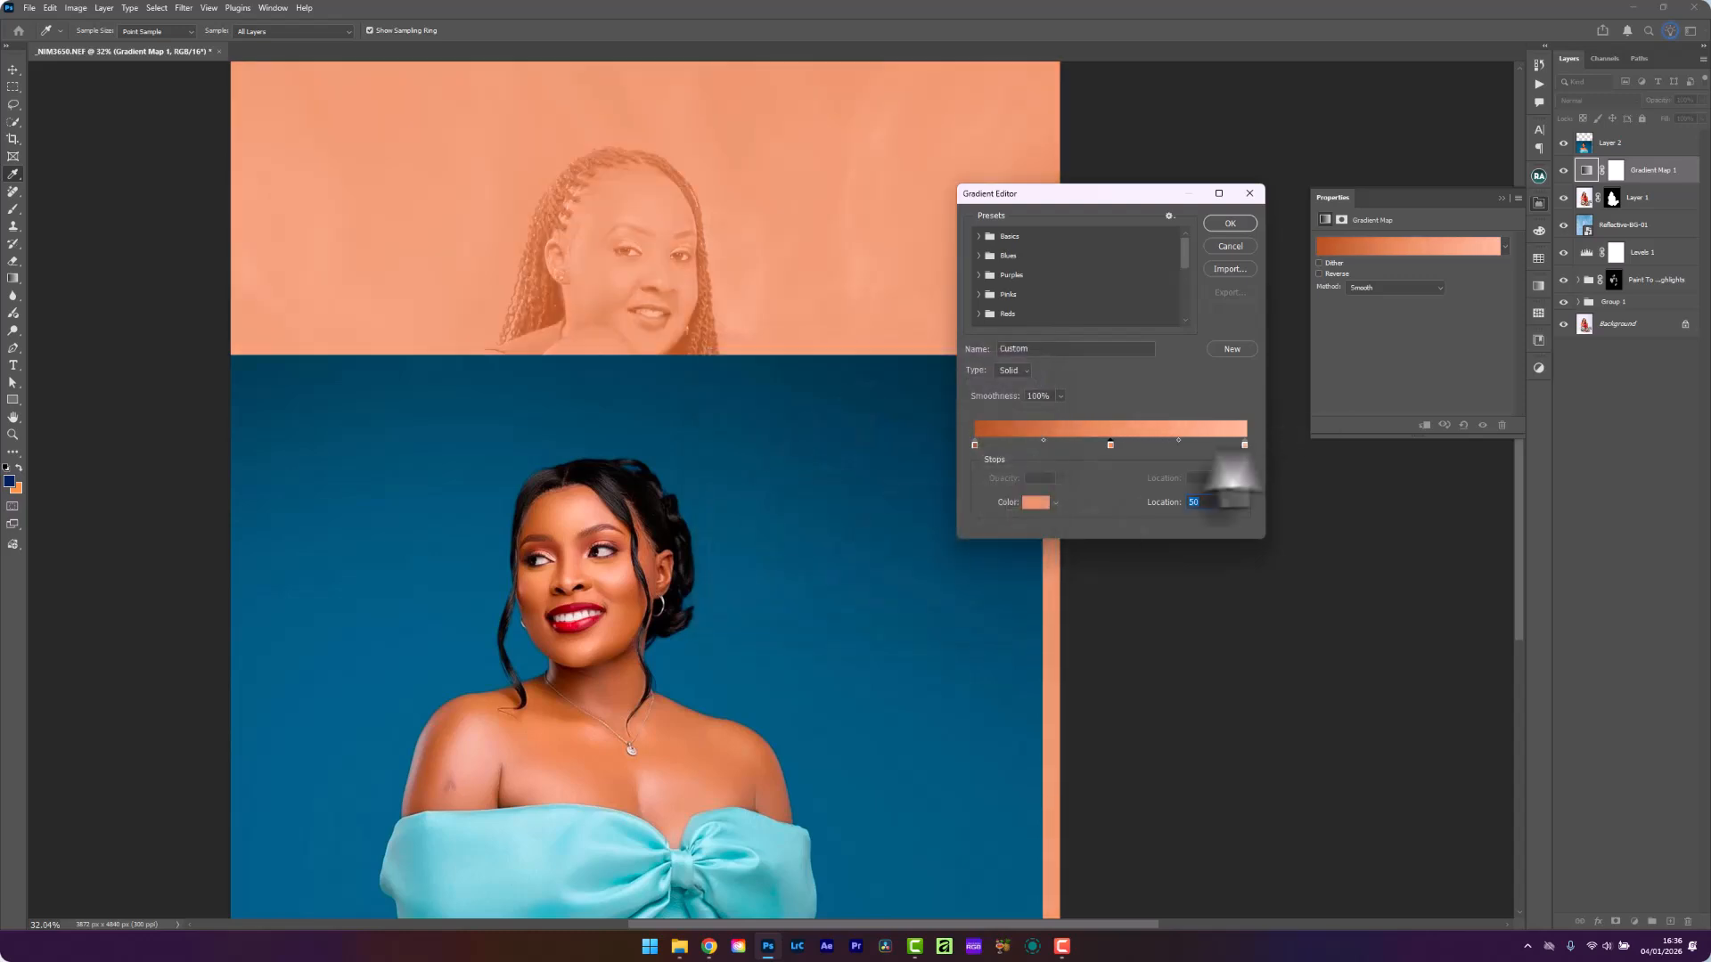
pyautogui.click(1229, 224)
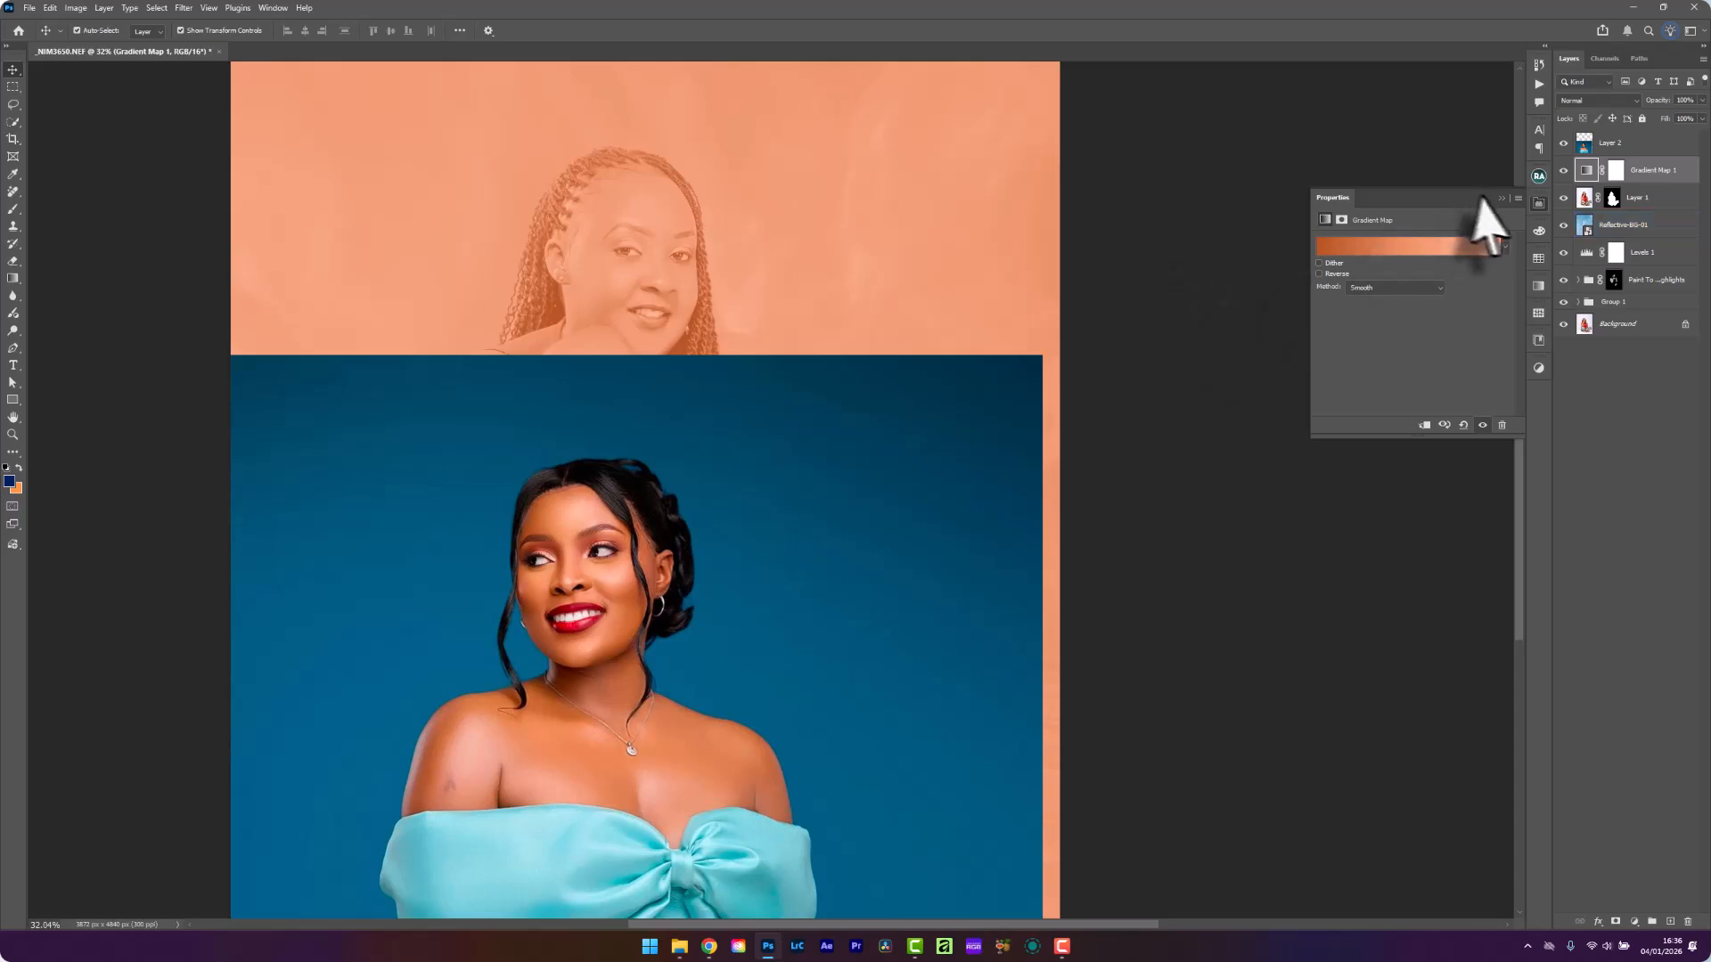
# Move the reference portrait down the canvas to uncover the subject's face and upper body
pyautogui.click(1504, 199)
pyautogui.click(611, 572)
pyautogui.moveTo(752, 573); pyautogui.dragTo(726, 657)
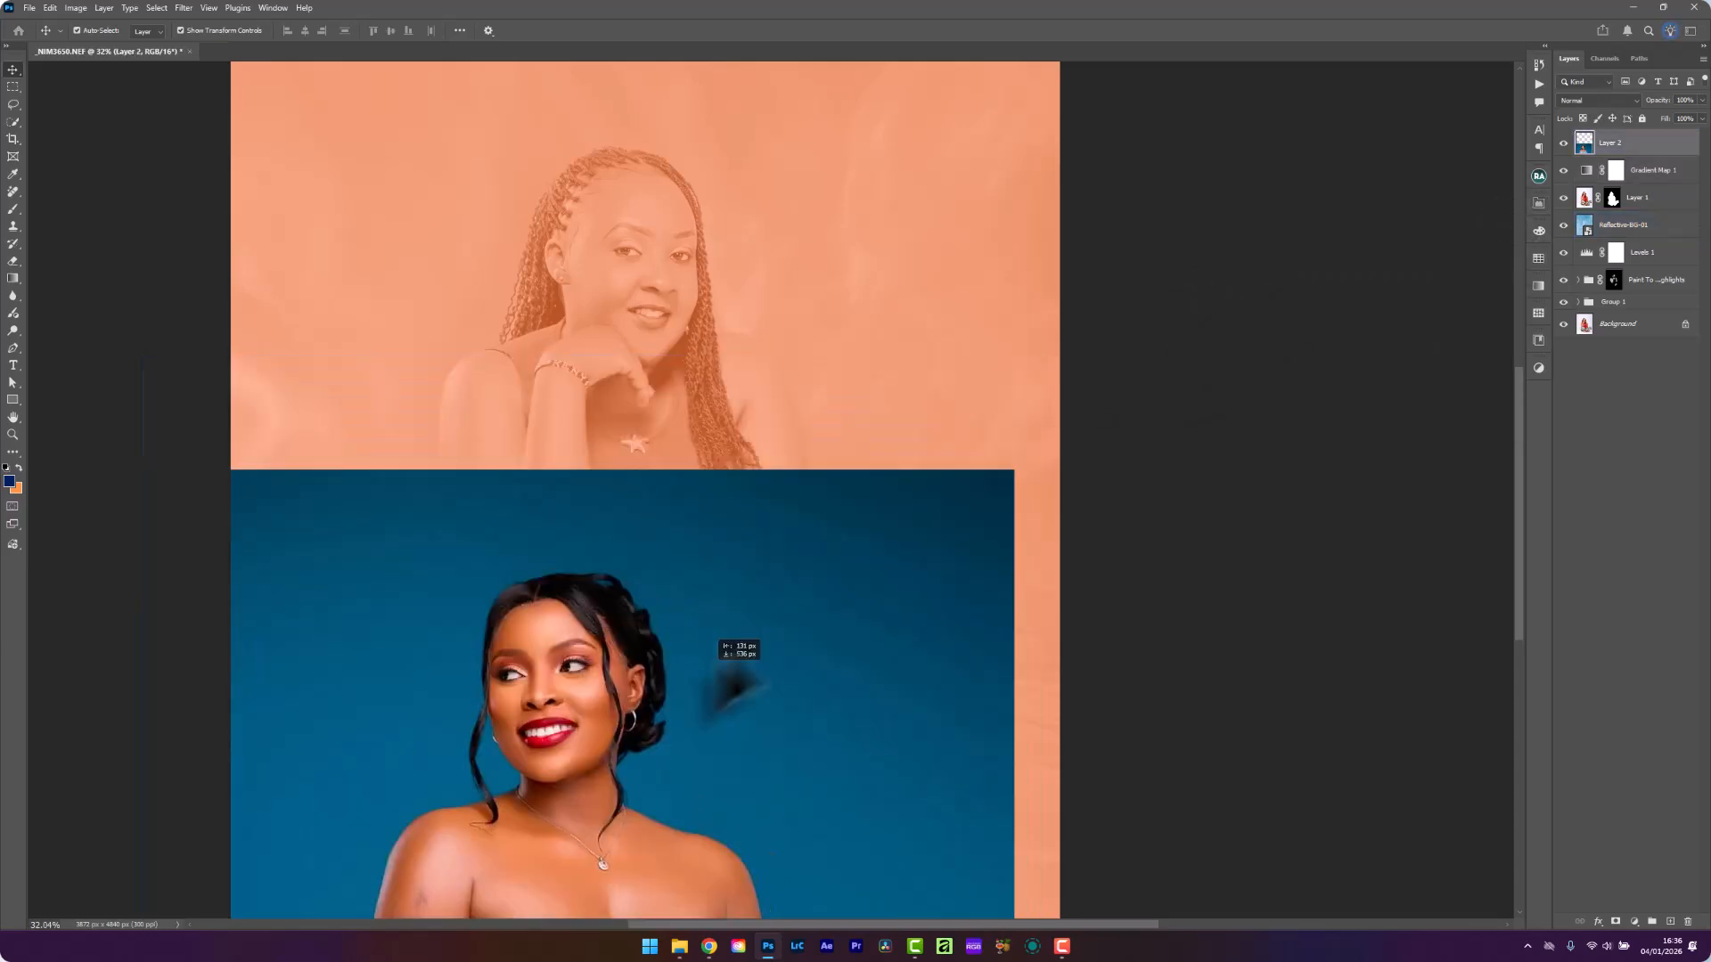
# Set the Gradient Map layer's blending mode to Soft Light and hide the reference portrait layer
pyautogui.click(1615, 170)
pyautogui.click(1610, 101)
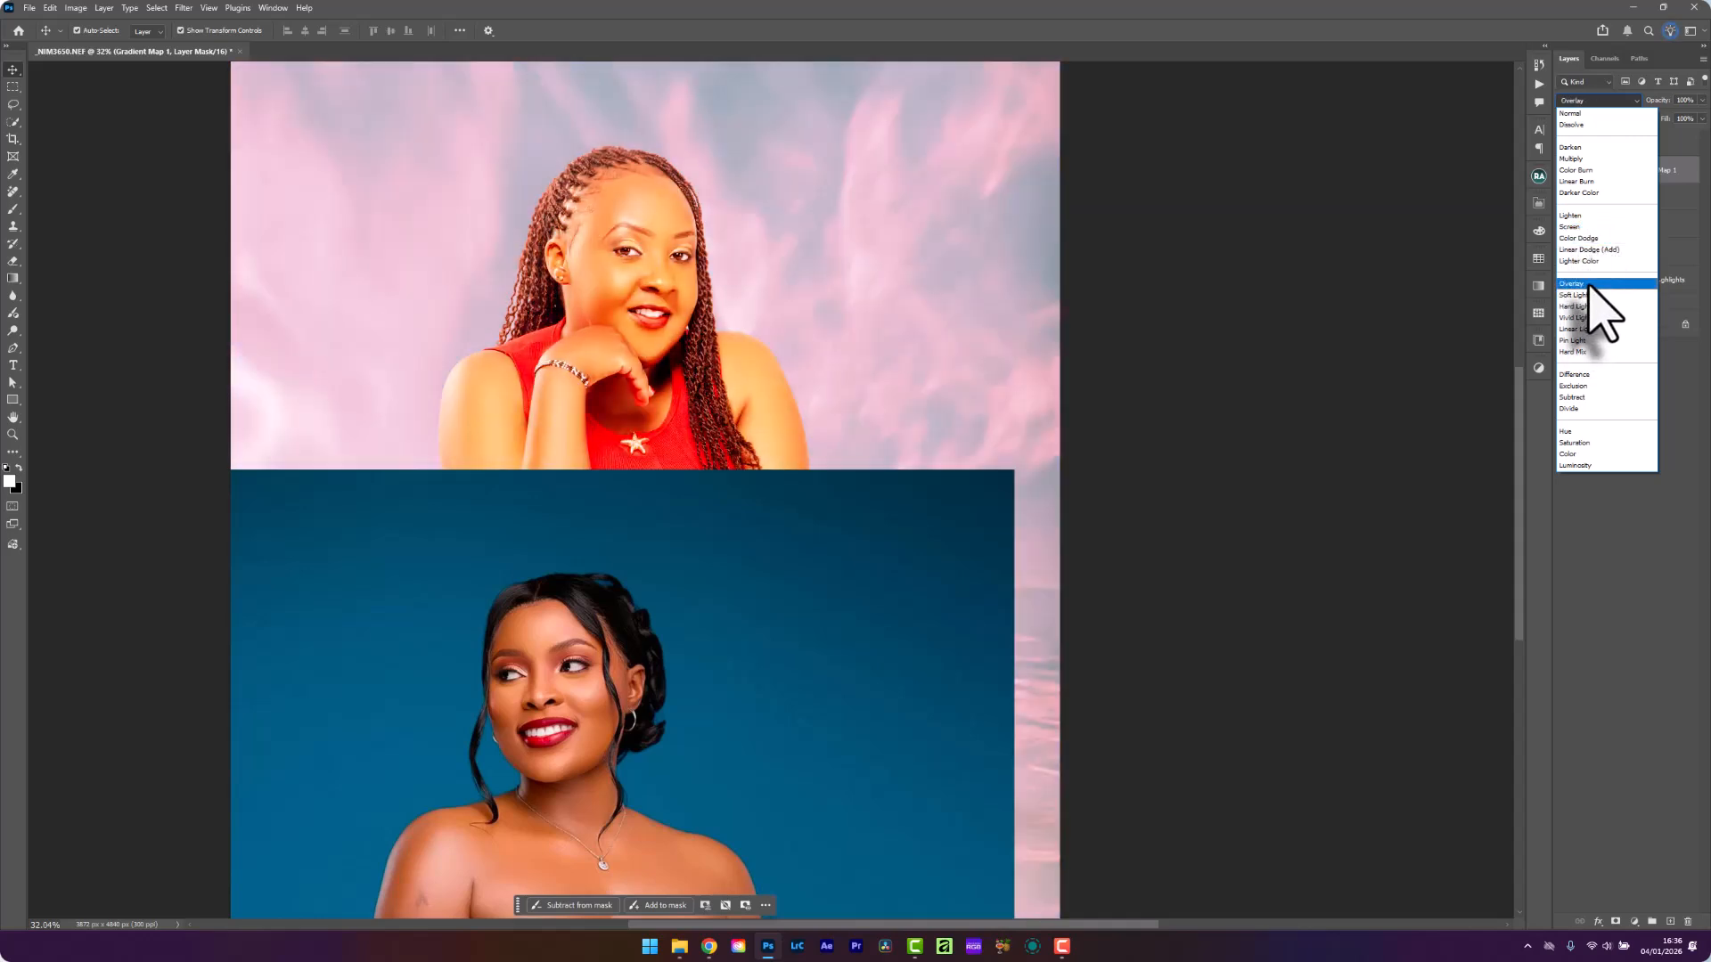
pyautogui.click(1590, 295)
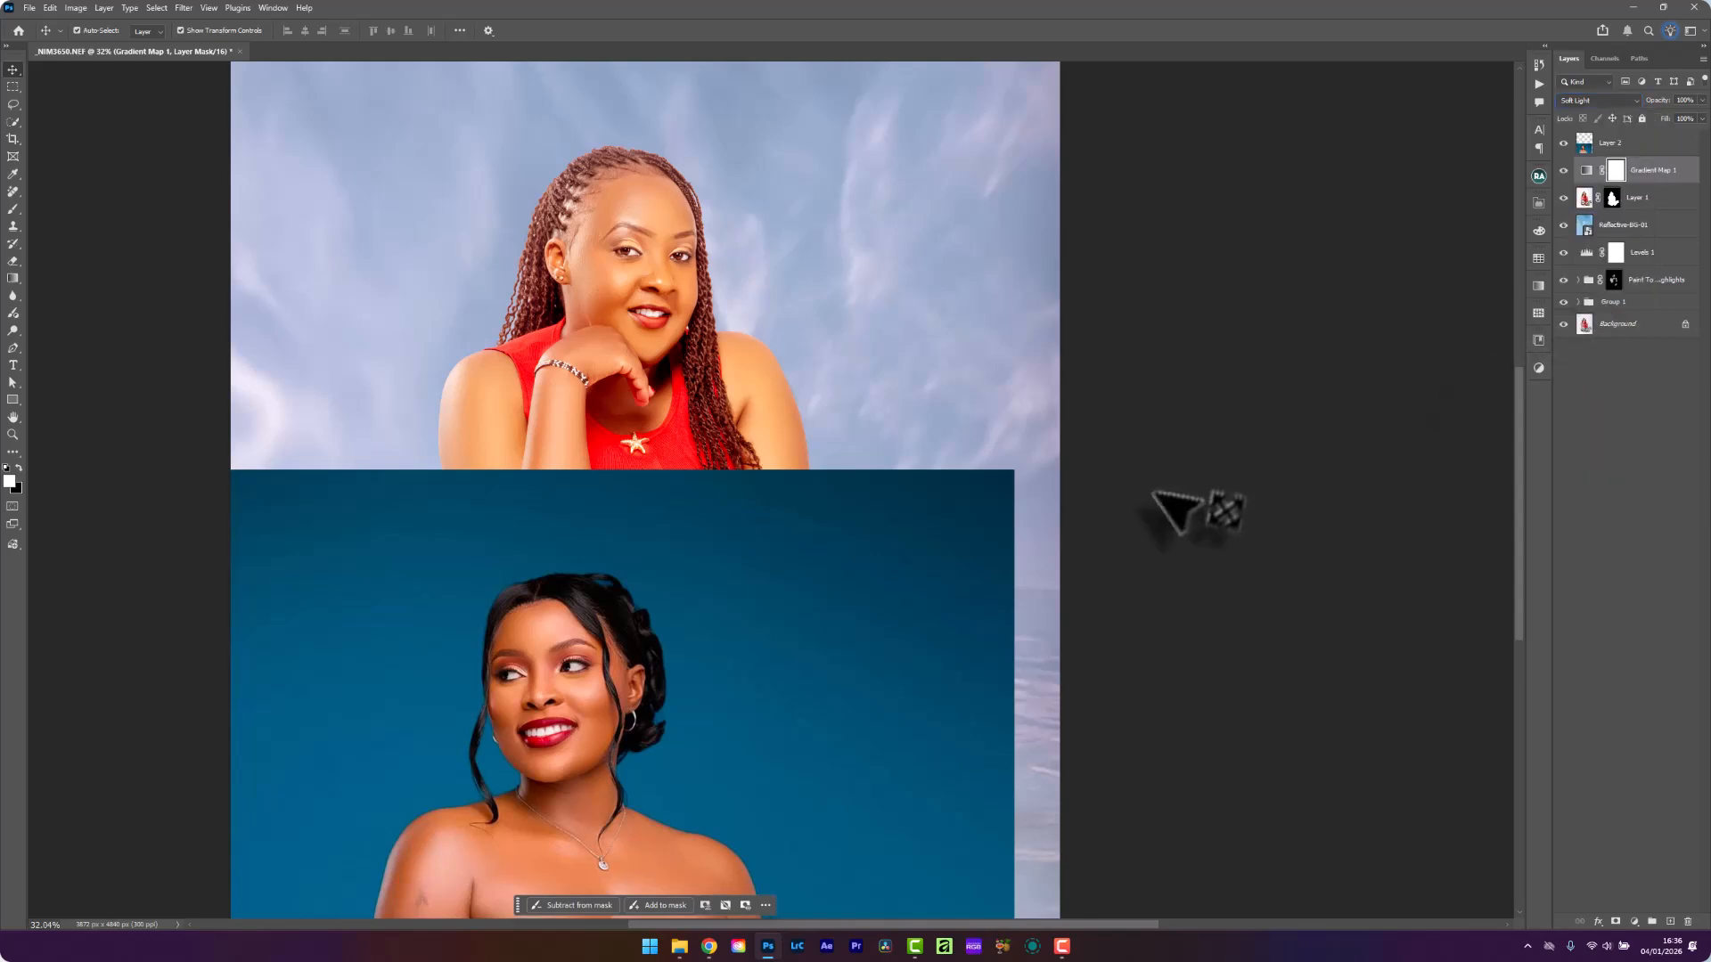
pyautogui.click(900, 586)
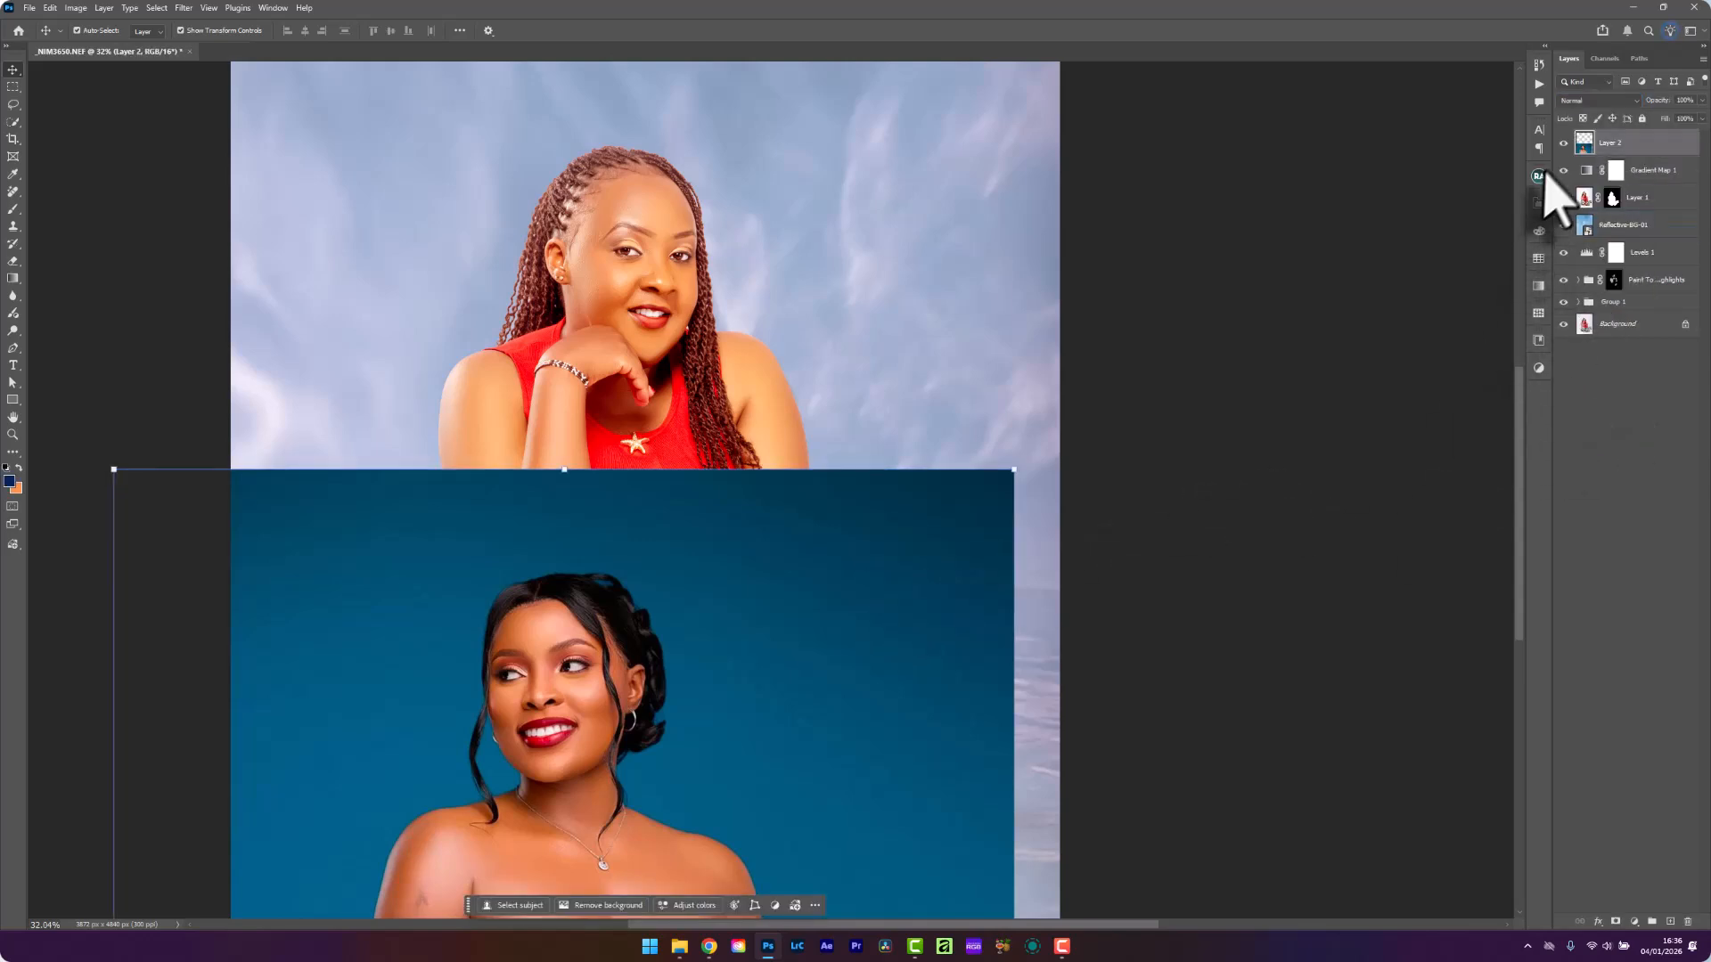
pyautogui.click(1562, 143)
# Invert the gradient map's mask to black and load the subject cutout's mask as a selection
pyautogui.click(1609, 200)
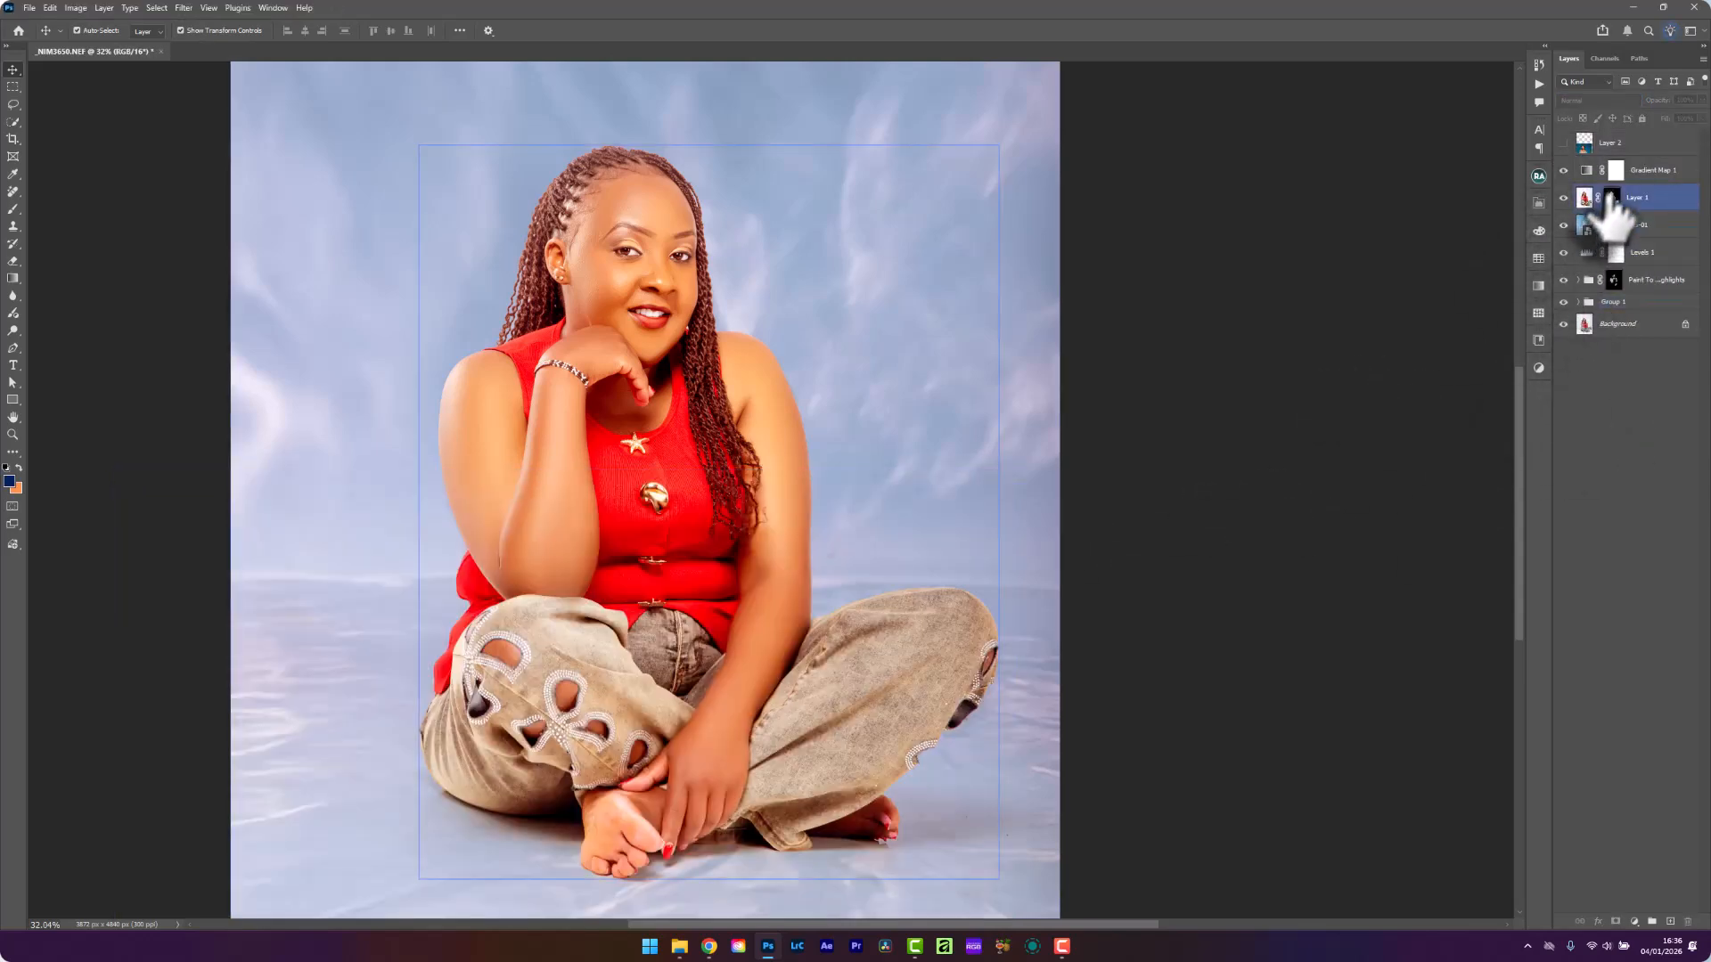
pyautogui.click(1616, 171)
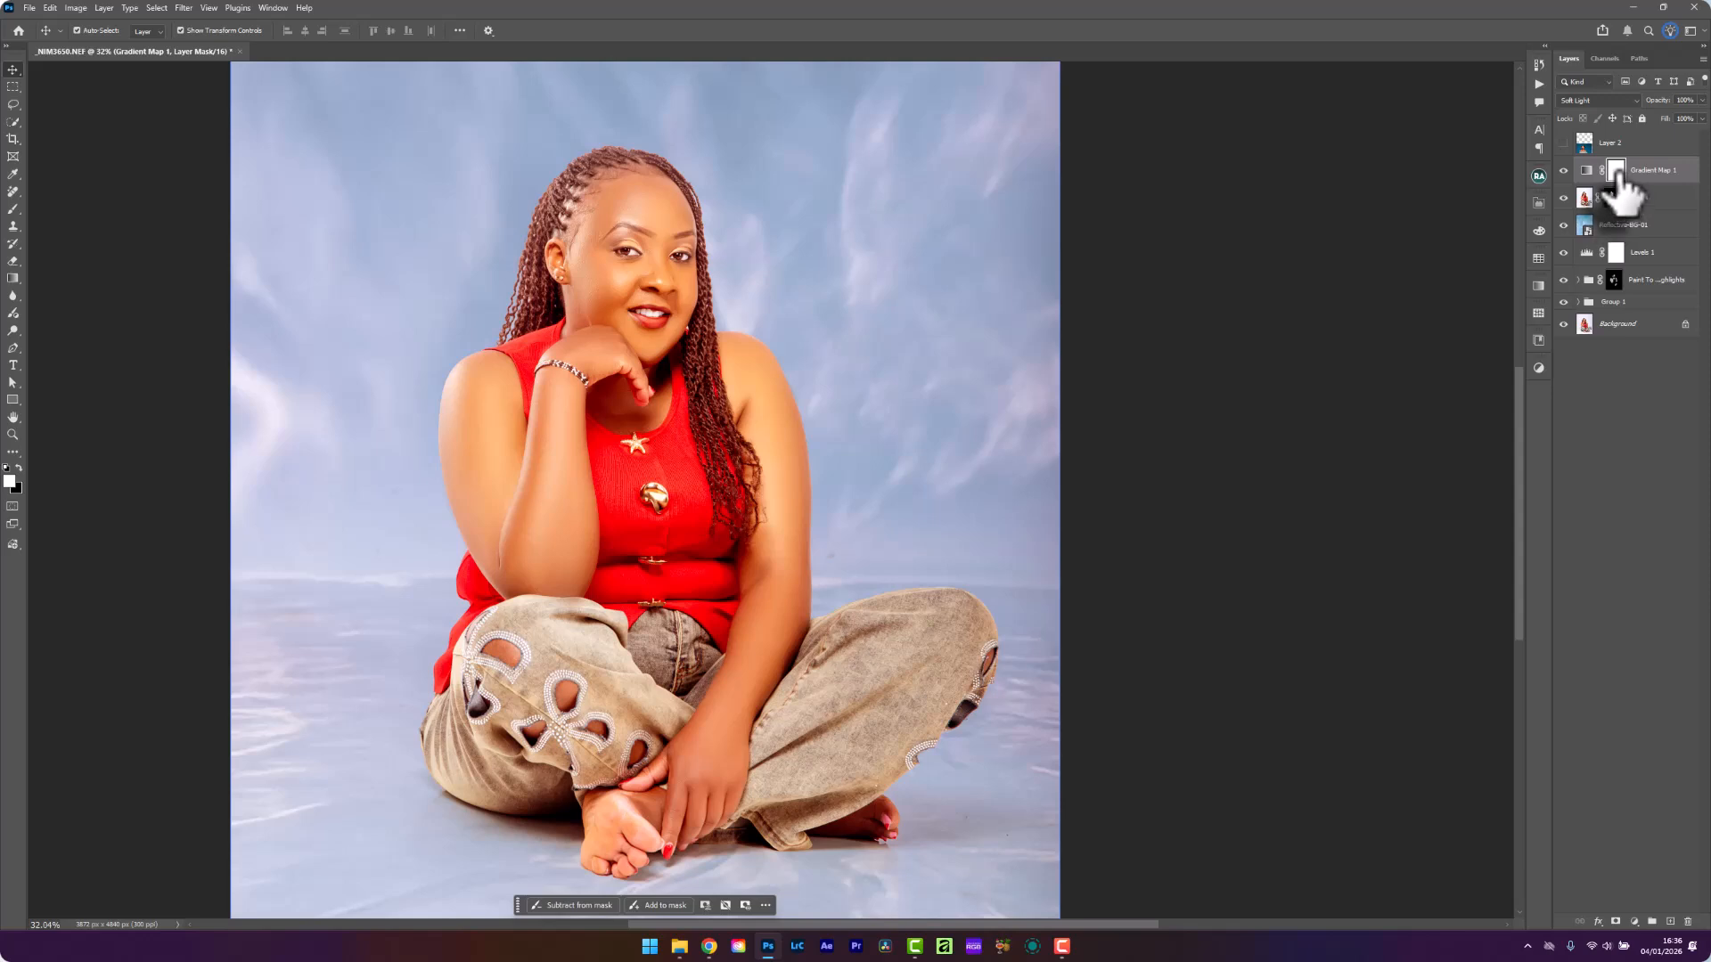
pyautogui.moveTo(1617, 174)
pyautogui.mouseDown()
pyautogui.moveTo(1665, 202)
pyautogui.moveTo(1648, 299)
pyautogui.moveTo(1672, 286)
pyautogui.mouseUp()
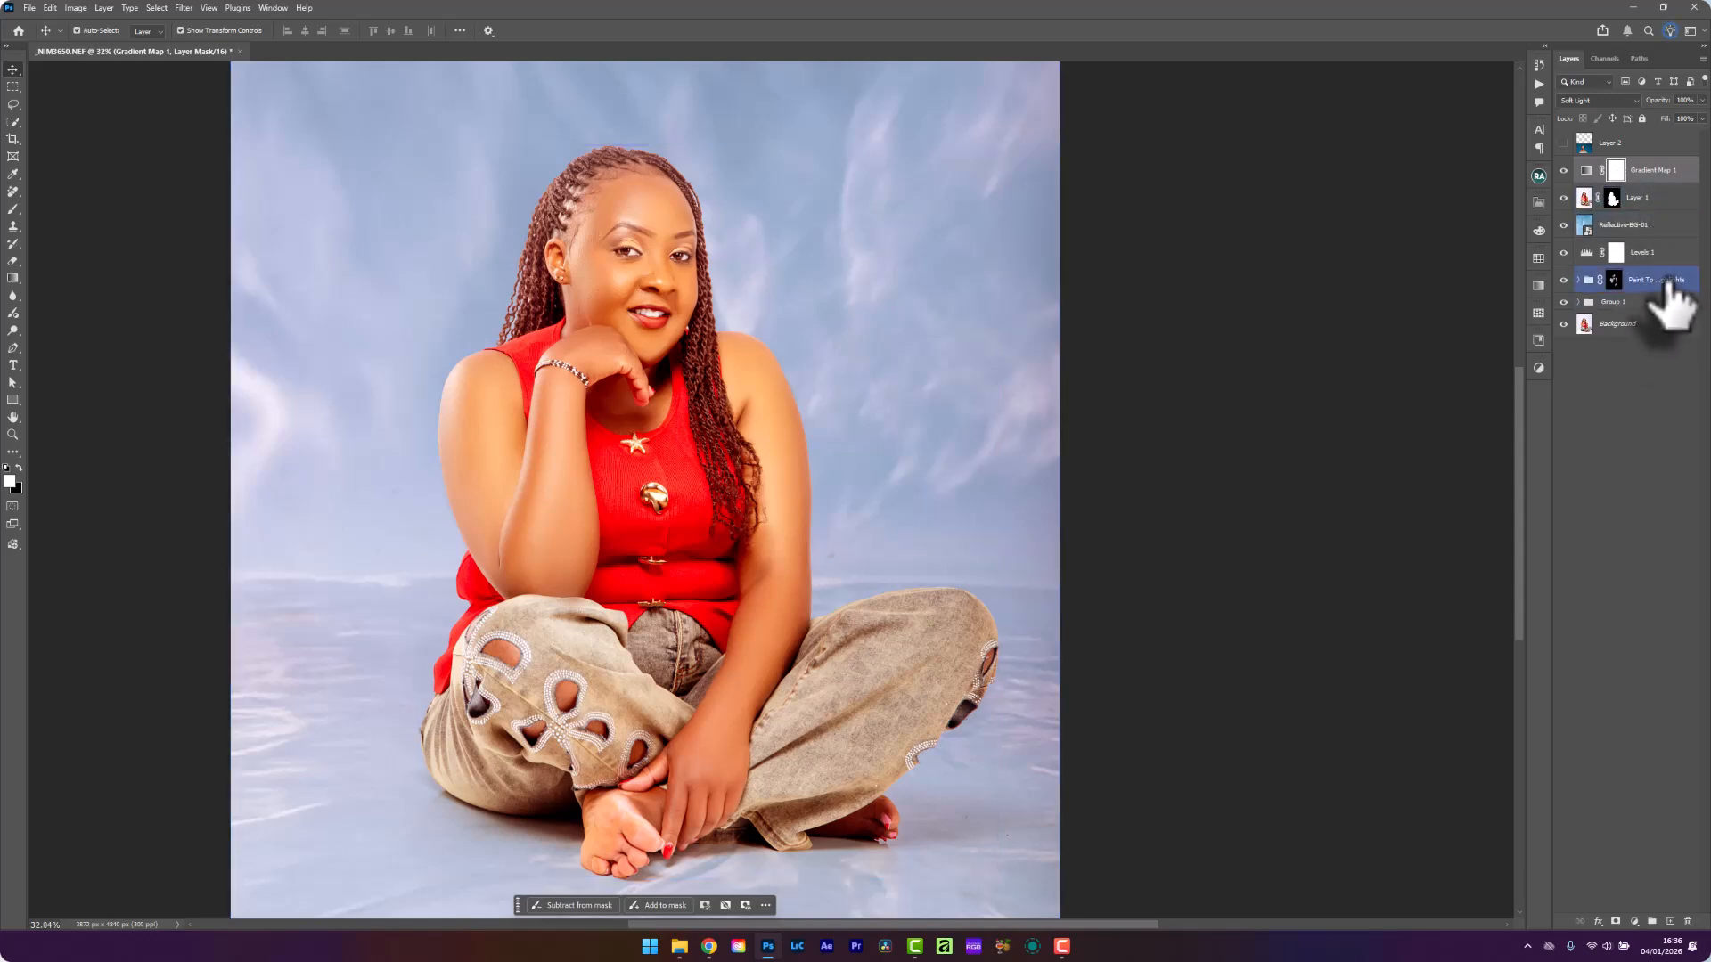
pyautogui.hotkey('ctrl', 'i')
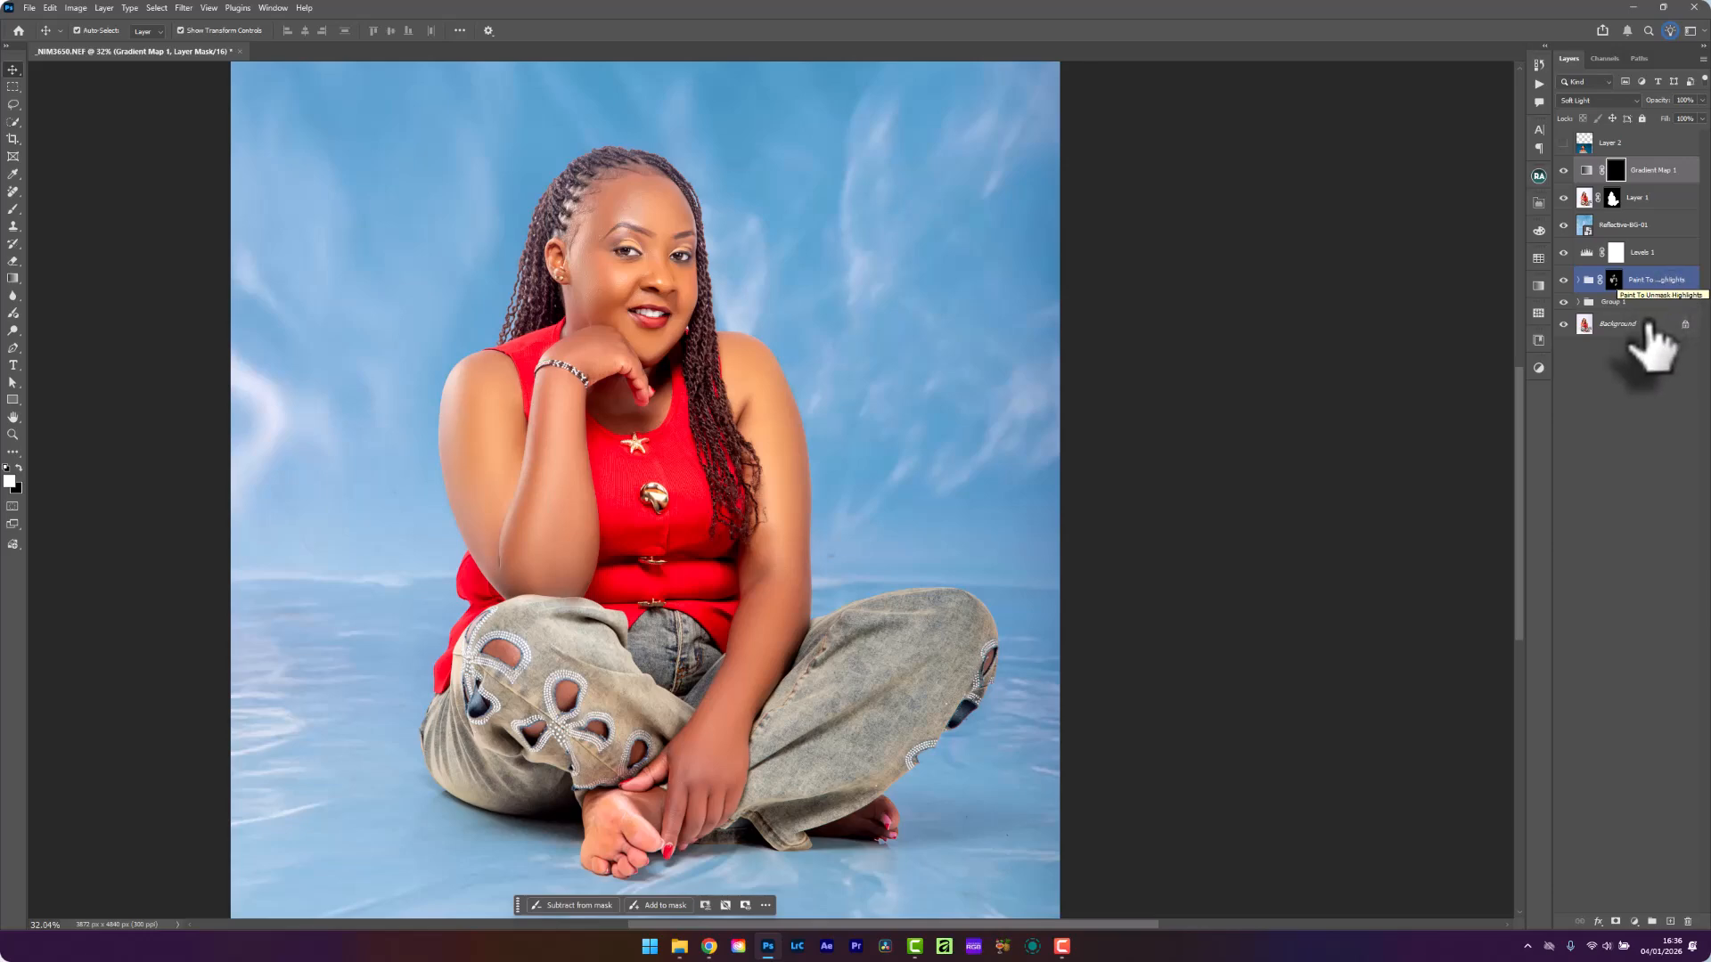
pyautogui.keyDown('ctrl'); pyautogui.click(1613, 197); pyautogui.keyUp('ctrl')
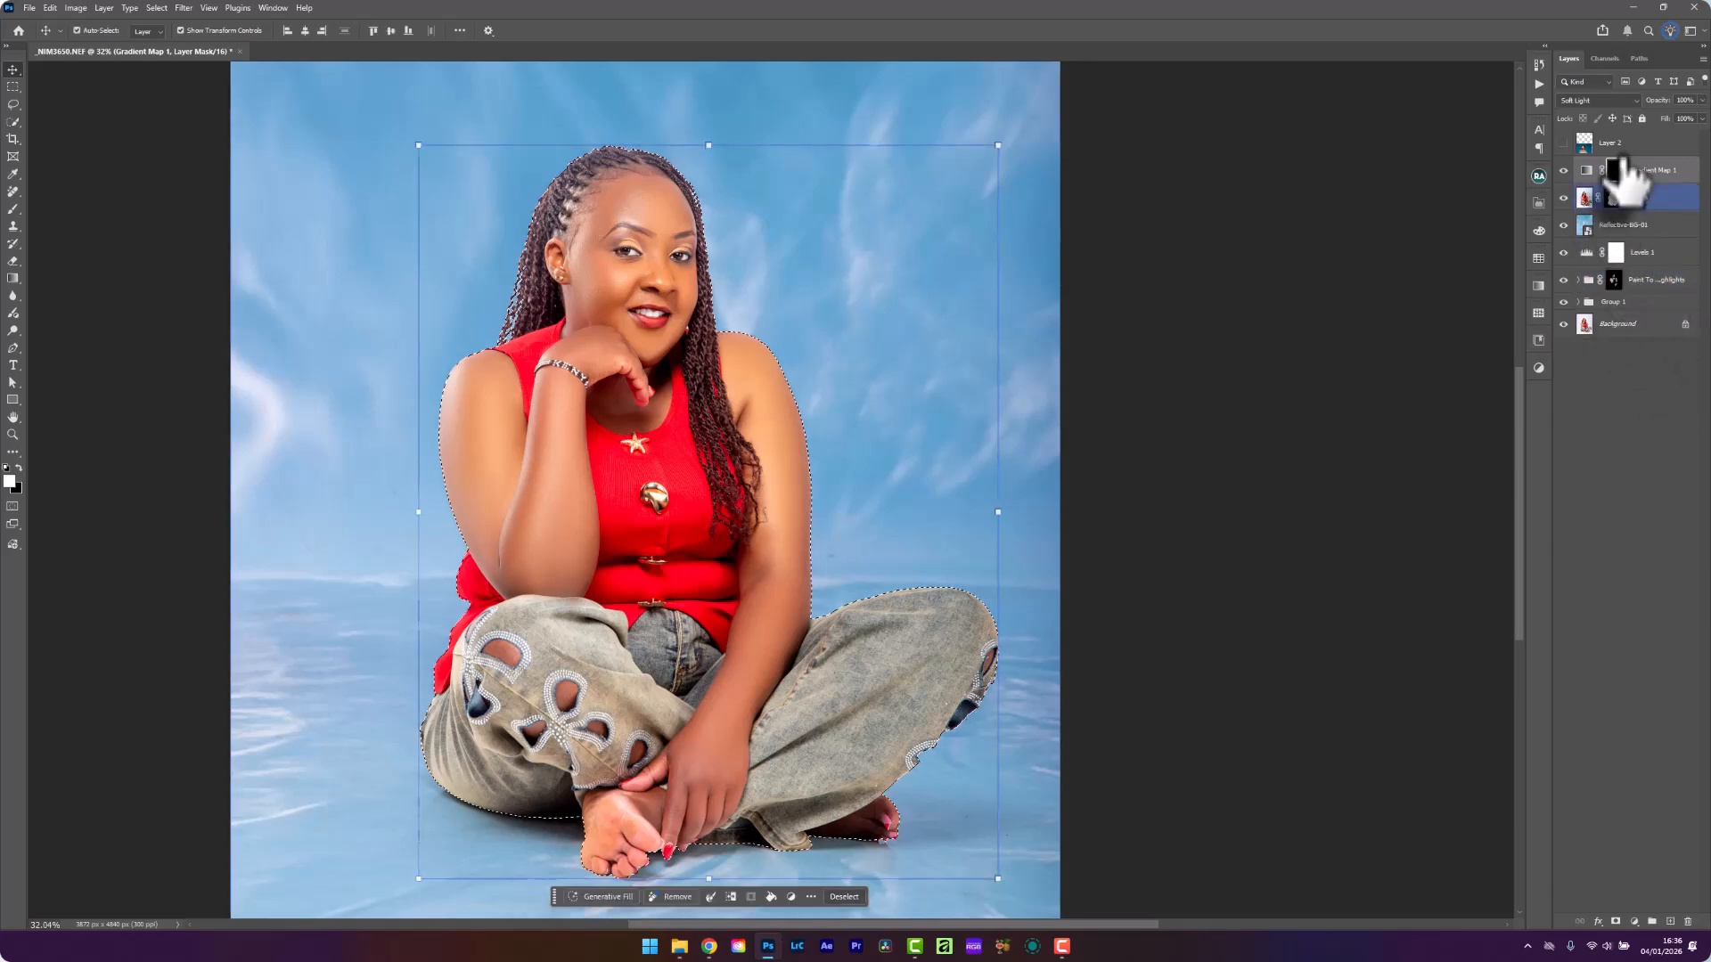
# Paint white on the gradient map's mask over the subject's face, raising the brush opacity to 100%
pyautogui.press('b')
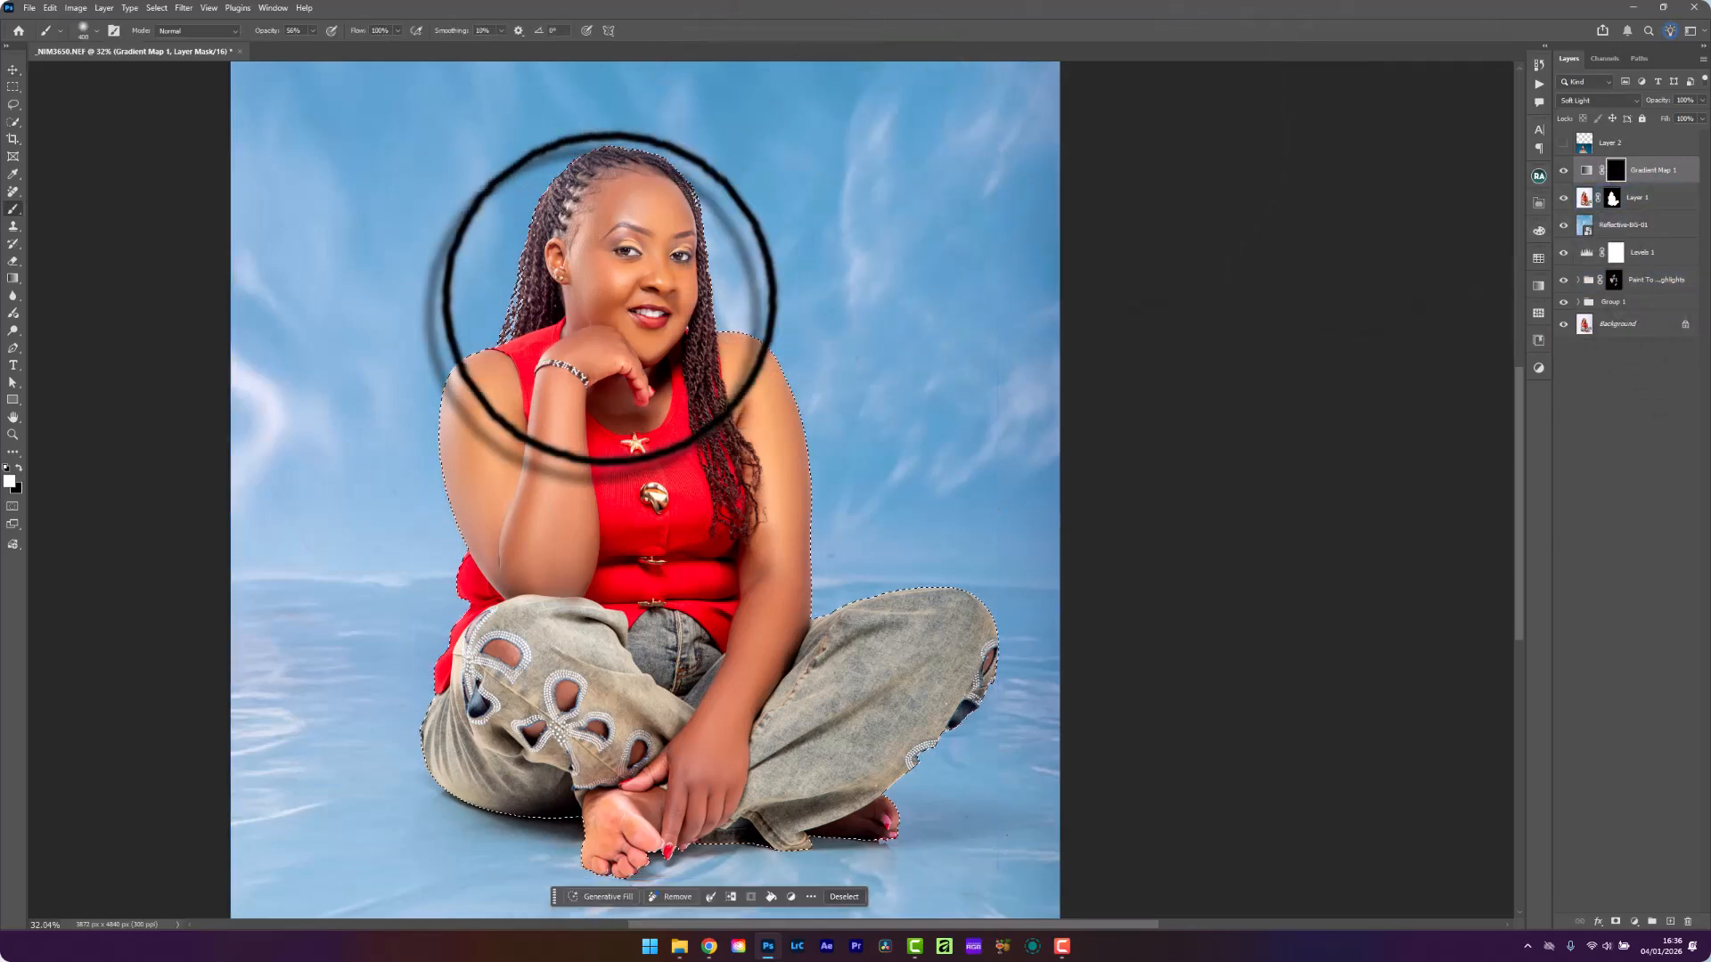
pyautogui.scroll(3, 611, 284)
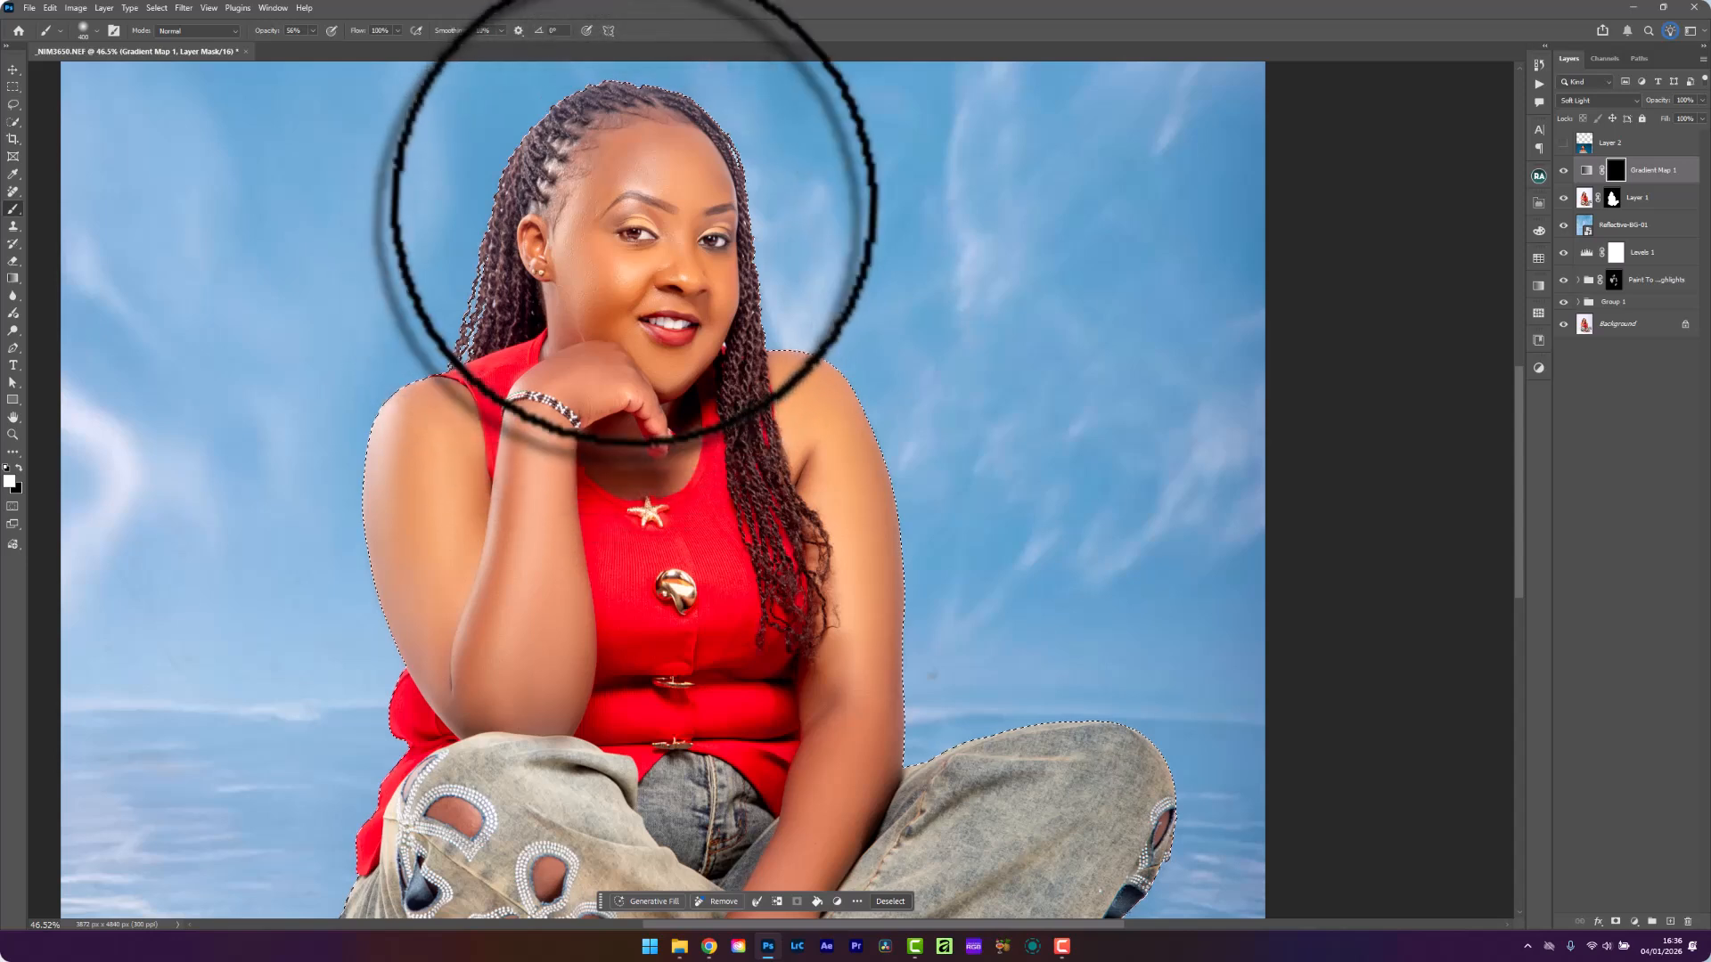
pyautogui.press('[')
pyautogui.press('[')
pyautogui.press('[')
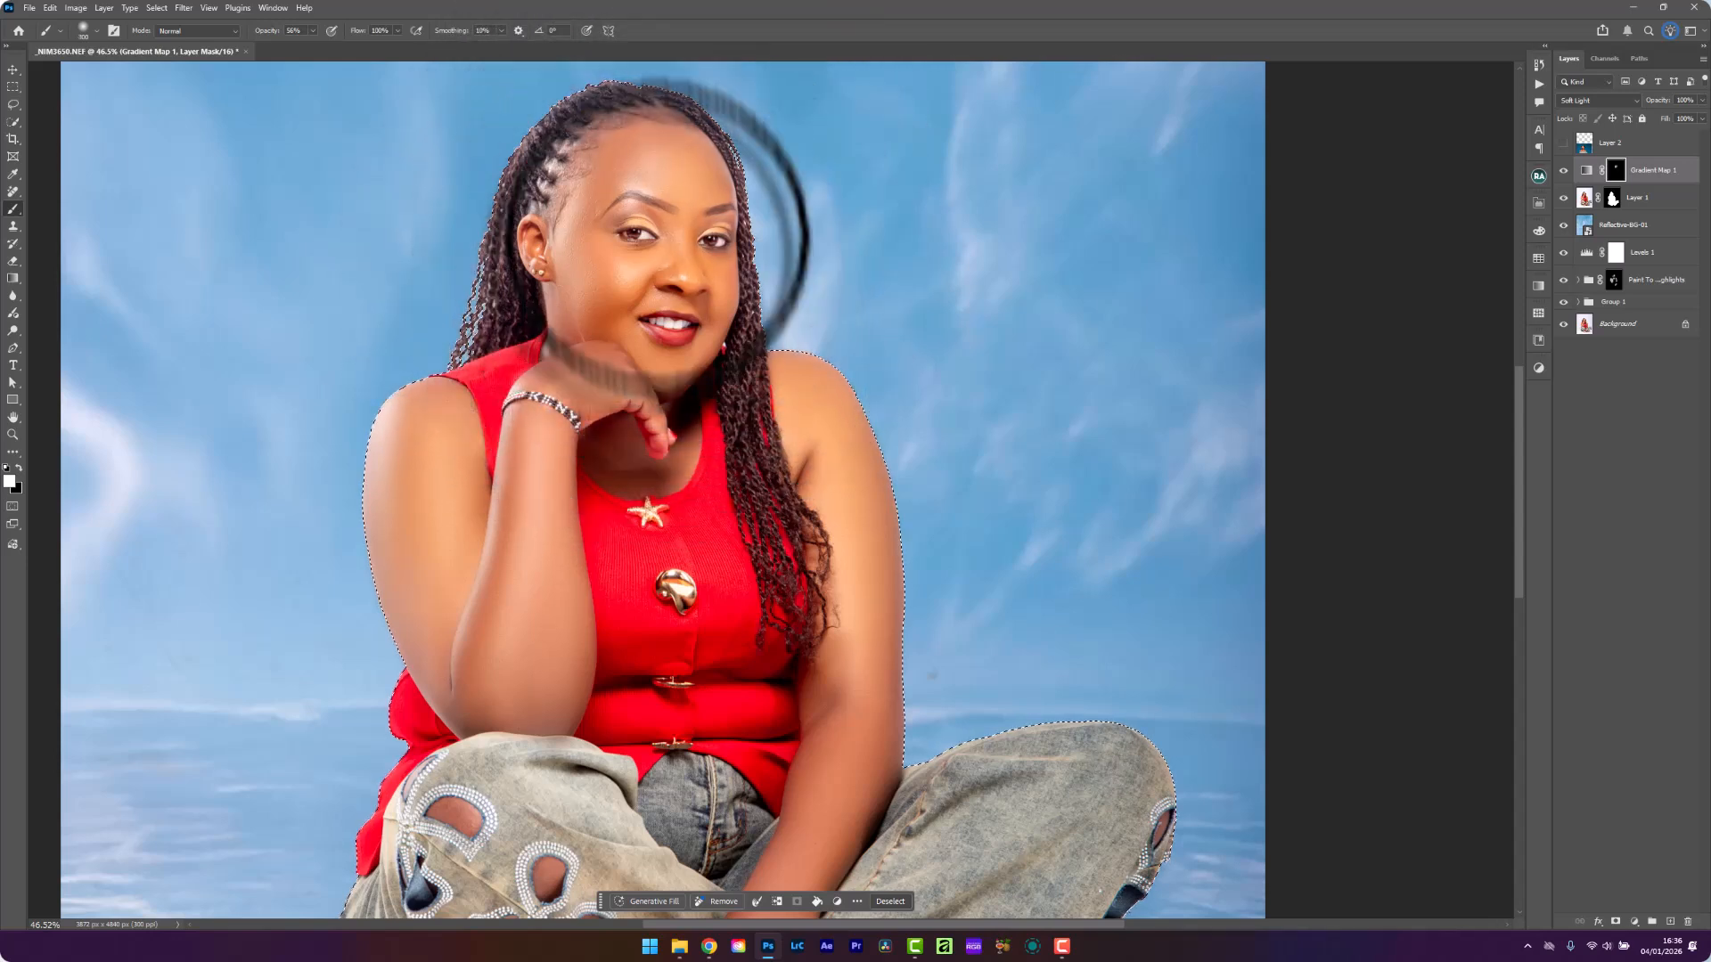
pyautogui.moveTo(710, 275); pyautogui.dragTo(690, 371)
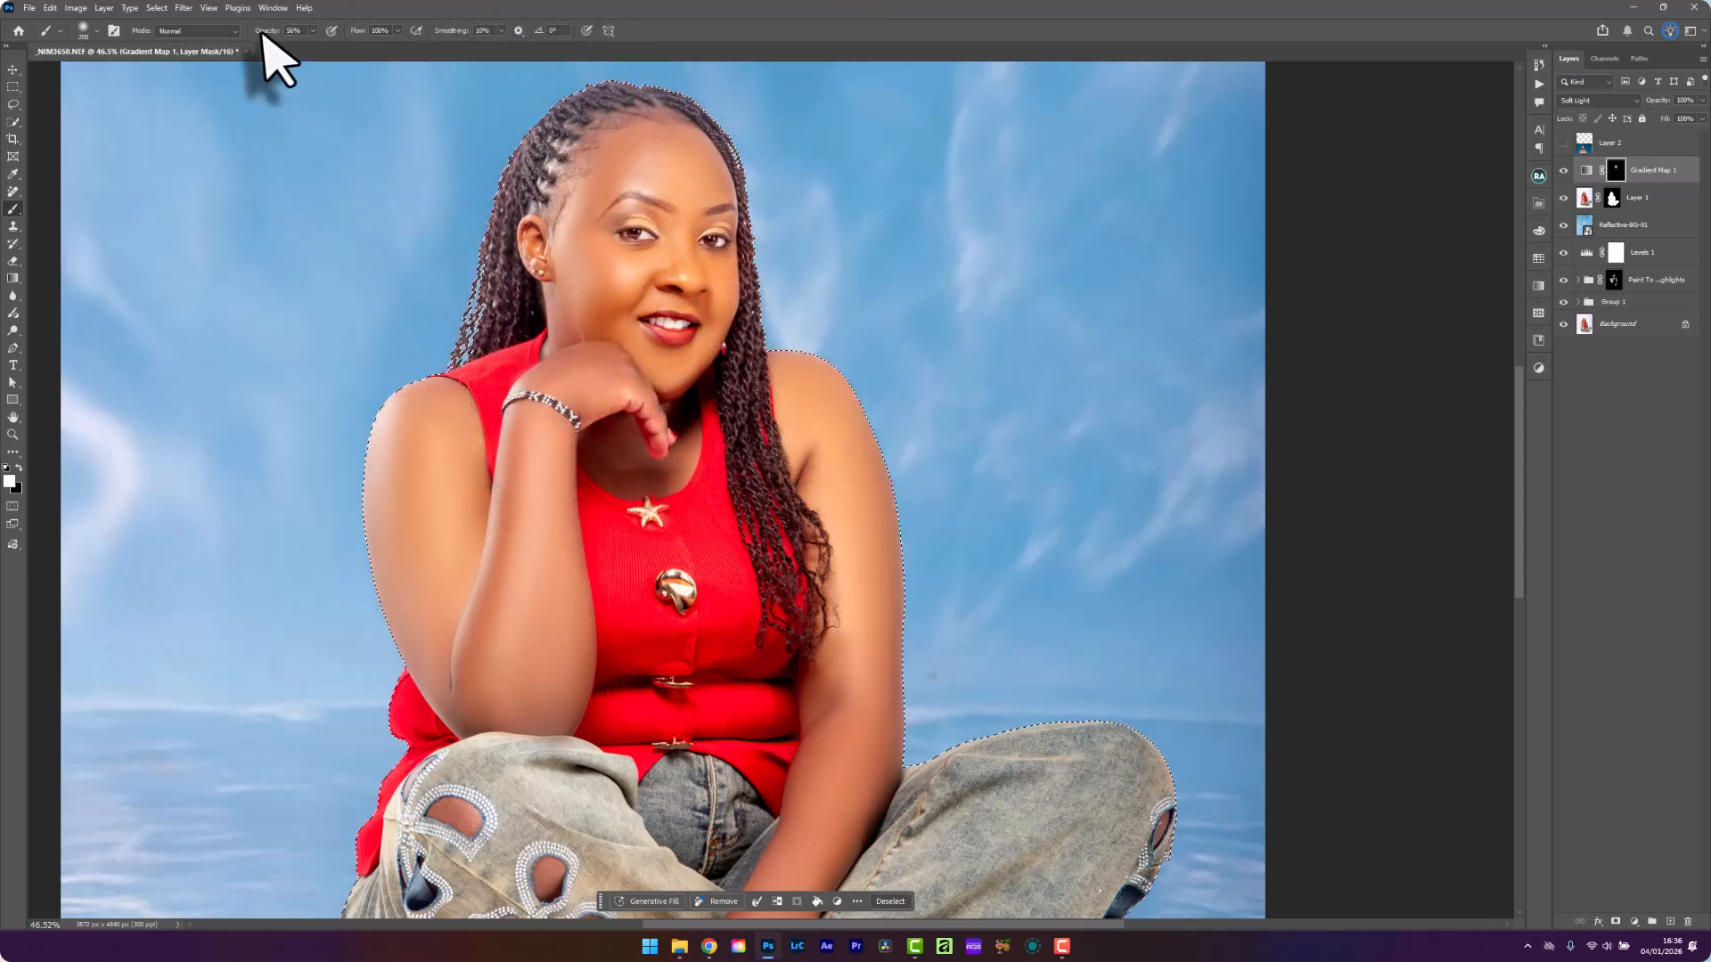
pyautogui.moveTo(266, 32); pyautogui.dragTo(516, 74)
pyautogui.moveTo(592, 172)
pyautogui.mouseDown()
pyautogui.moveTo(584, 298)
pyautogui.moveTo(589, 272)
pyautogui.mouseUp()
# Reveal the gradient map over the subject's chin, neck and raised hand with a smaller white brush
pyautogui.press(']')
pyautogui.press(']')
pyautogui.press(']')
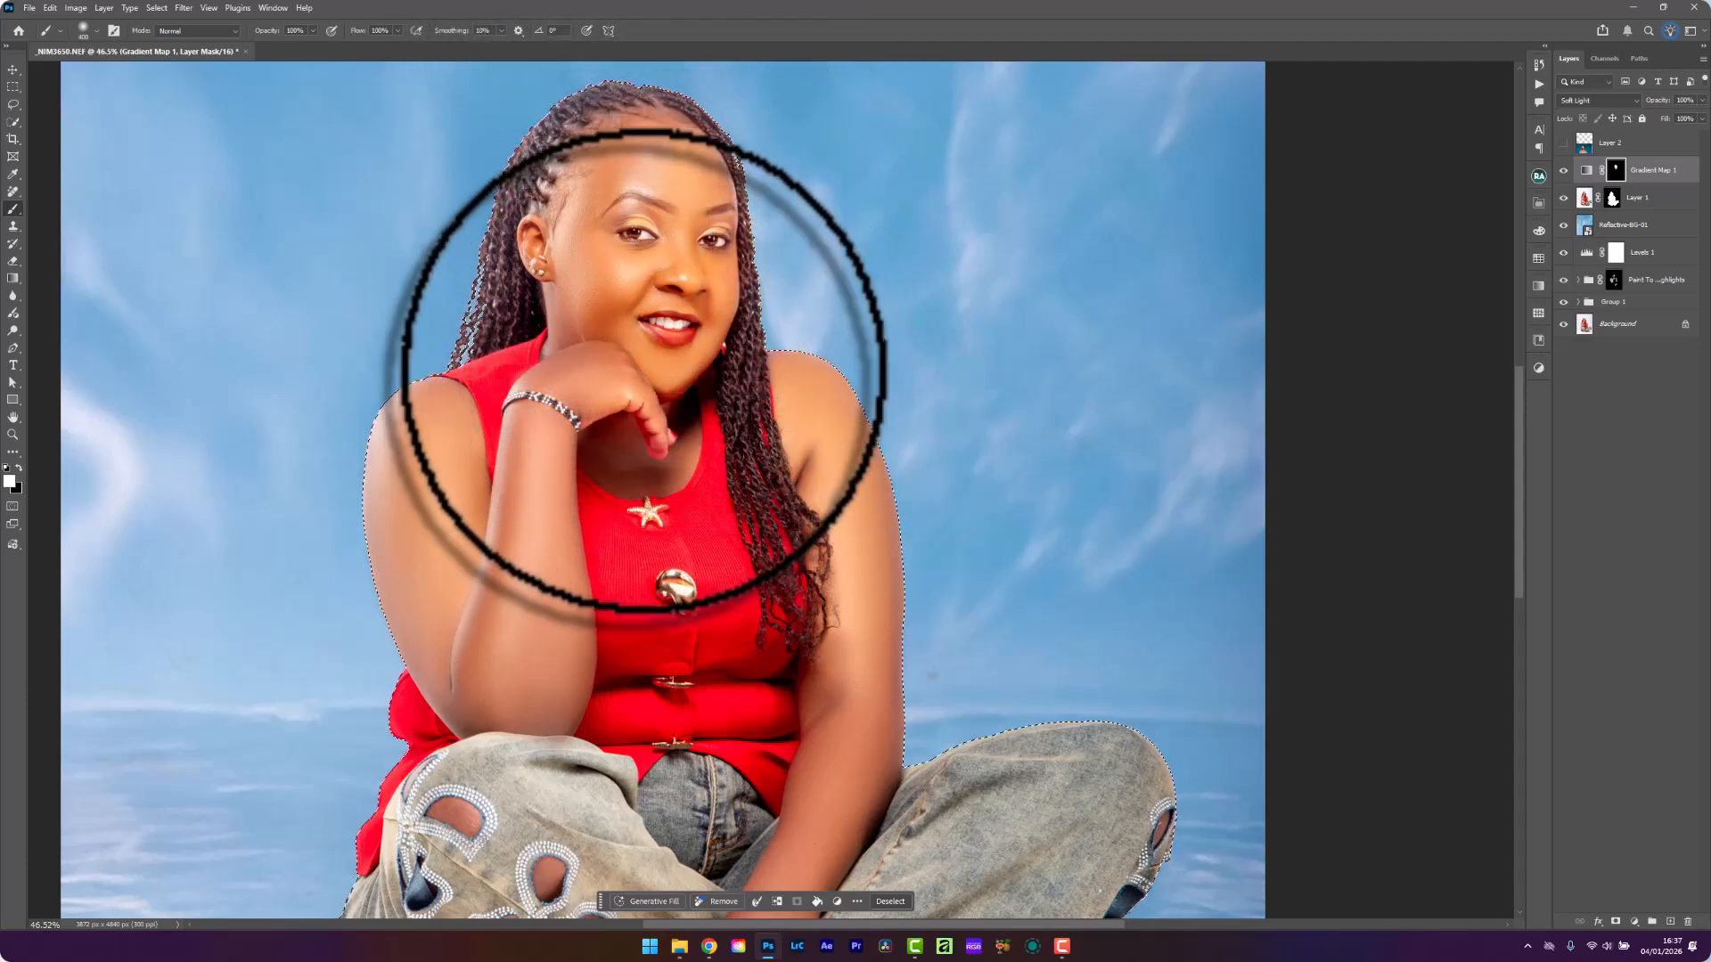
pyautogui.scroll(-4, 641, 371)
pyautogui.press('[')
pyautogui.press('[')
pyautogui.scroll(3, 641, 356)
pyautogui.press('[')
pyautogui.press('[')
pyautogui.moveTo(612, 321)
pyautogui.mouseDown()
pyautogui.moveTo(565, 301)
pyautogui.moveTo(580, 370)
pyautogui.moveTo(662, 349)
pyautogui.moveTo(678, 360)
pyautogui.moveTo(666, 413)
pyautogui.mouseUp()
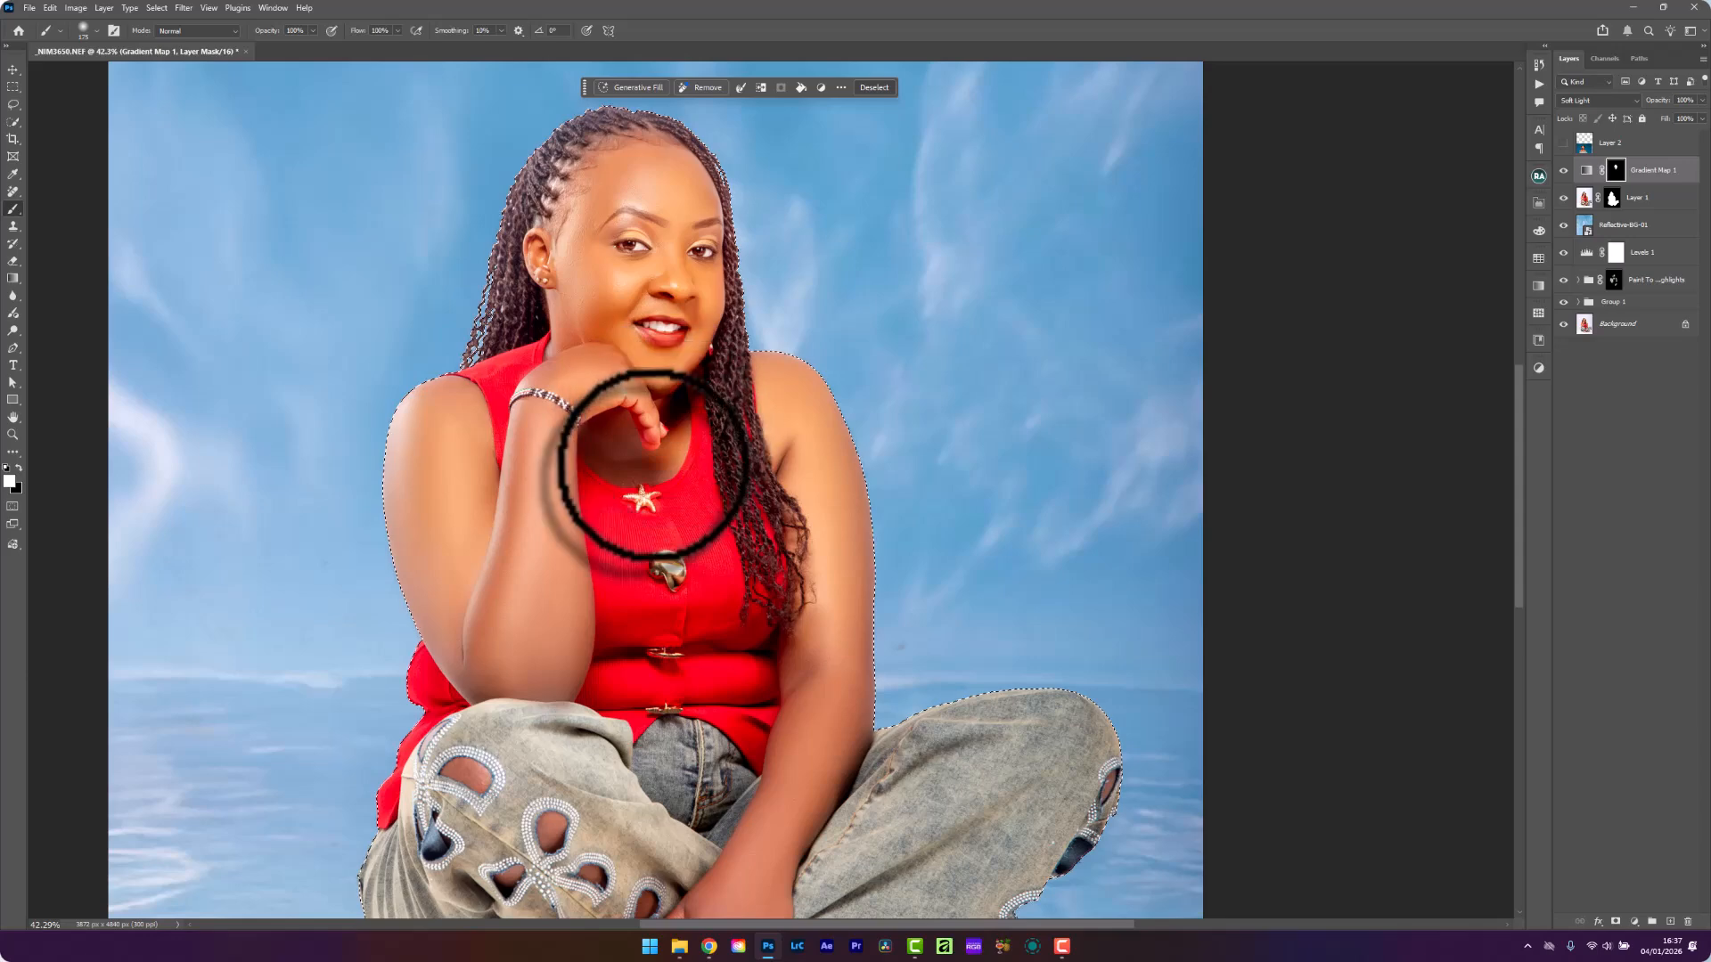
# Paint the skin toning onto the subject's raised arm, covering the forearm, elbow and upper arm
pyautogui.scroll(4, 633, 434)
pyautogui.press(']')
pyautogui.press(']')
pyautogui.moveTo(584, 449)
pyautogui.mouseDown()
pyautogui.moveTo(651, 478)
pyautogui.moveTo(528, 382)
pyautogui.moveTo(507, 384)
pyautogui.moveTo(566, 336)
pyautogui.moveTo(509, 391)
pyautogui.moveTo(511, 572)
pyautogui.moveTo(458, 664)
pyautogui.moveTo(438, 607)
pyautogui.moveTo(480, 461)
pyautogui.moveTo(515, 650)
pyautogui.mouseUp()
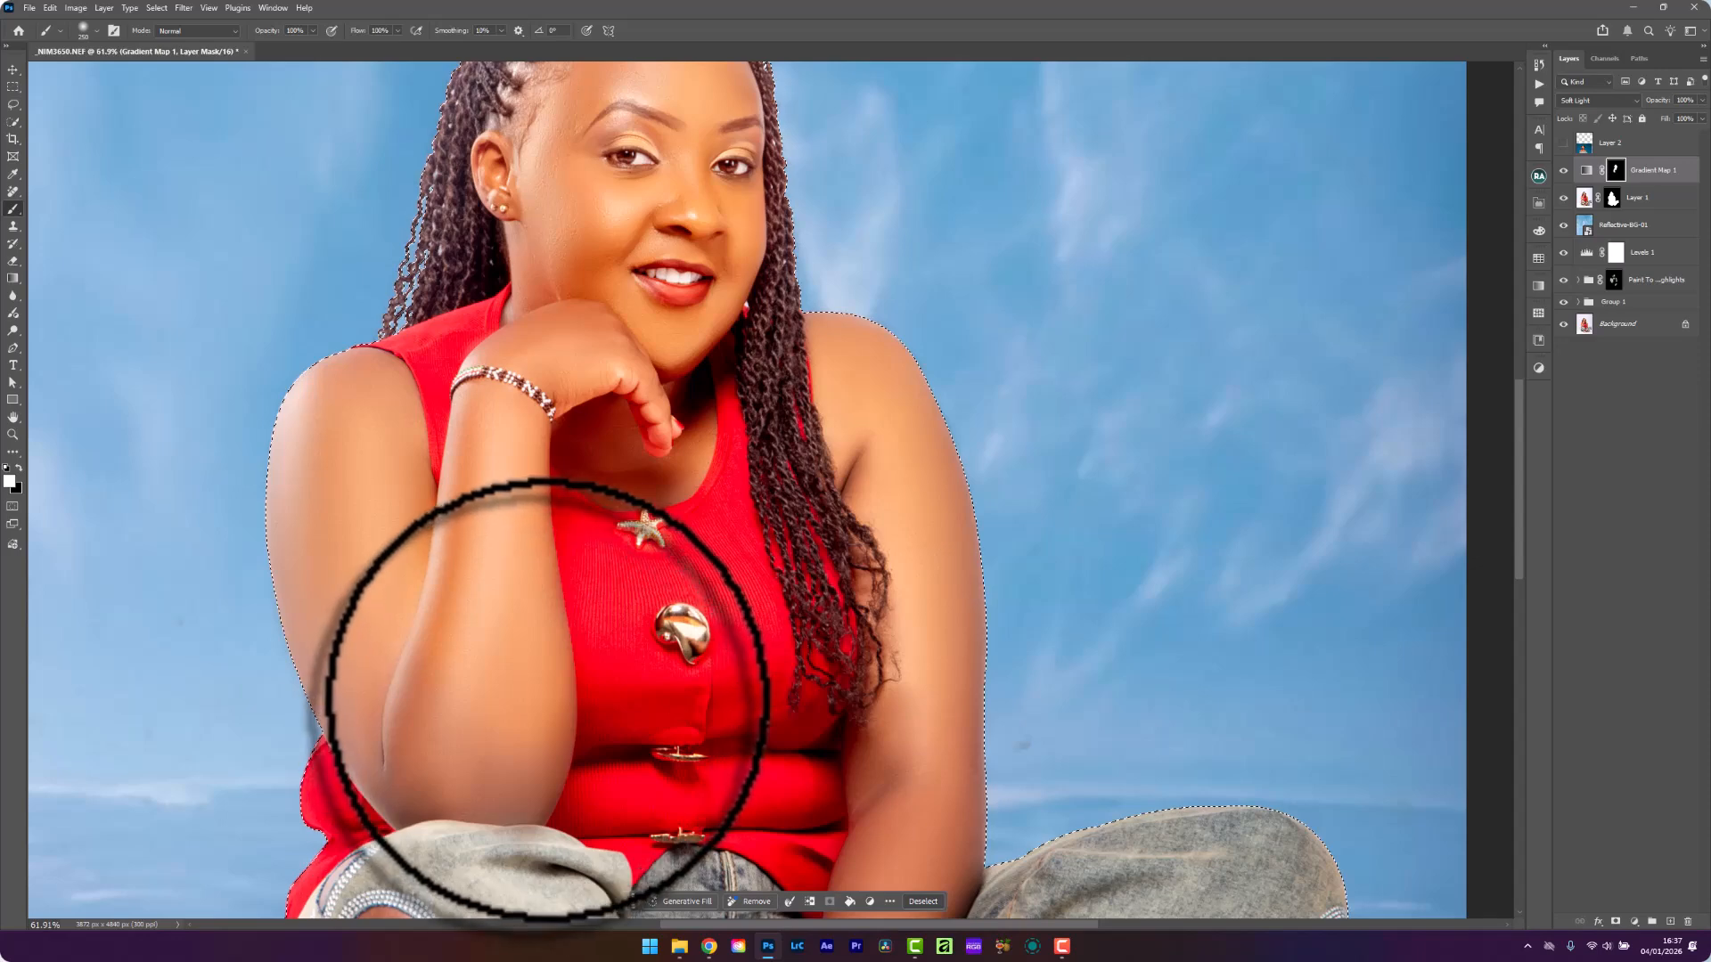
pyautogui.scroll(1, 526, 713)
pyautogui.press('[')
pyautogui.press('[')
pyautogui.press('[')
pyautogui.moveTo(469, 827)
pyautogui.mouseDown()
pyautogui.moveTo(427, 784)
pyautogui.moveTo(380, 821)
pyautogui.moveTo(334, 785)
pyautogui.moveTo(348, 809)
pyautogui.moveTo(380, 788)
pyautogui.moveTo(457, 372)
pyautogui.moveTo(374, 573)
pyautogui.moveTo(355, 451)
pyautogui.moveTo(275, 312)
pyautogui.moveTo(259, 454)
pyautogui.moveTo(267, 707)
pyautogui.moveTo(363, 783)
pyautogui.moveTo(313, 784)
pyautogui.moveTo(339, 570)
pyautogui.mouseUp()
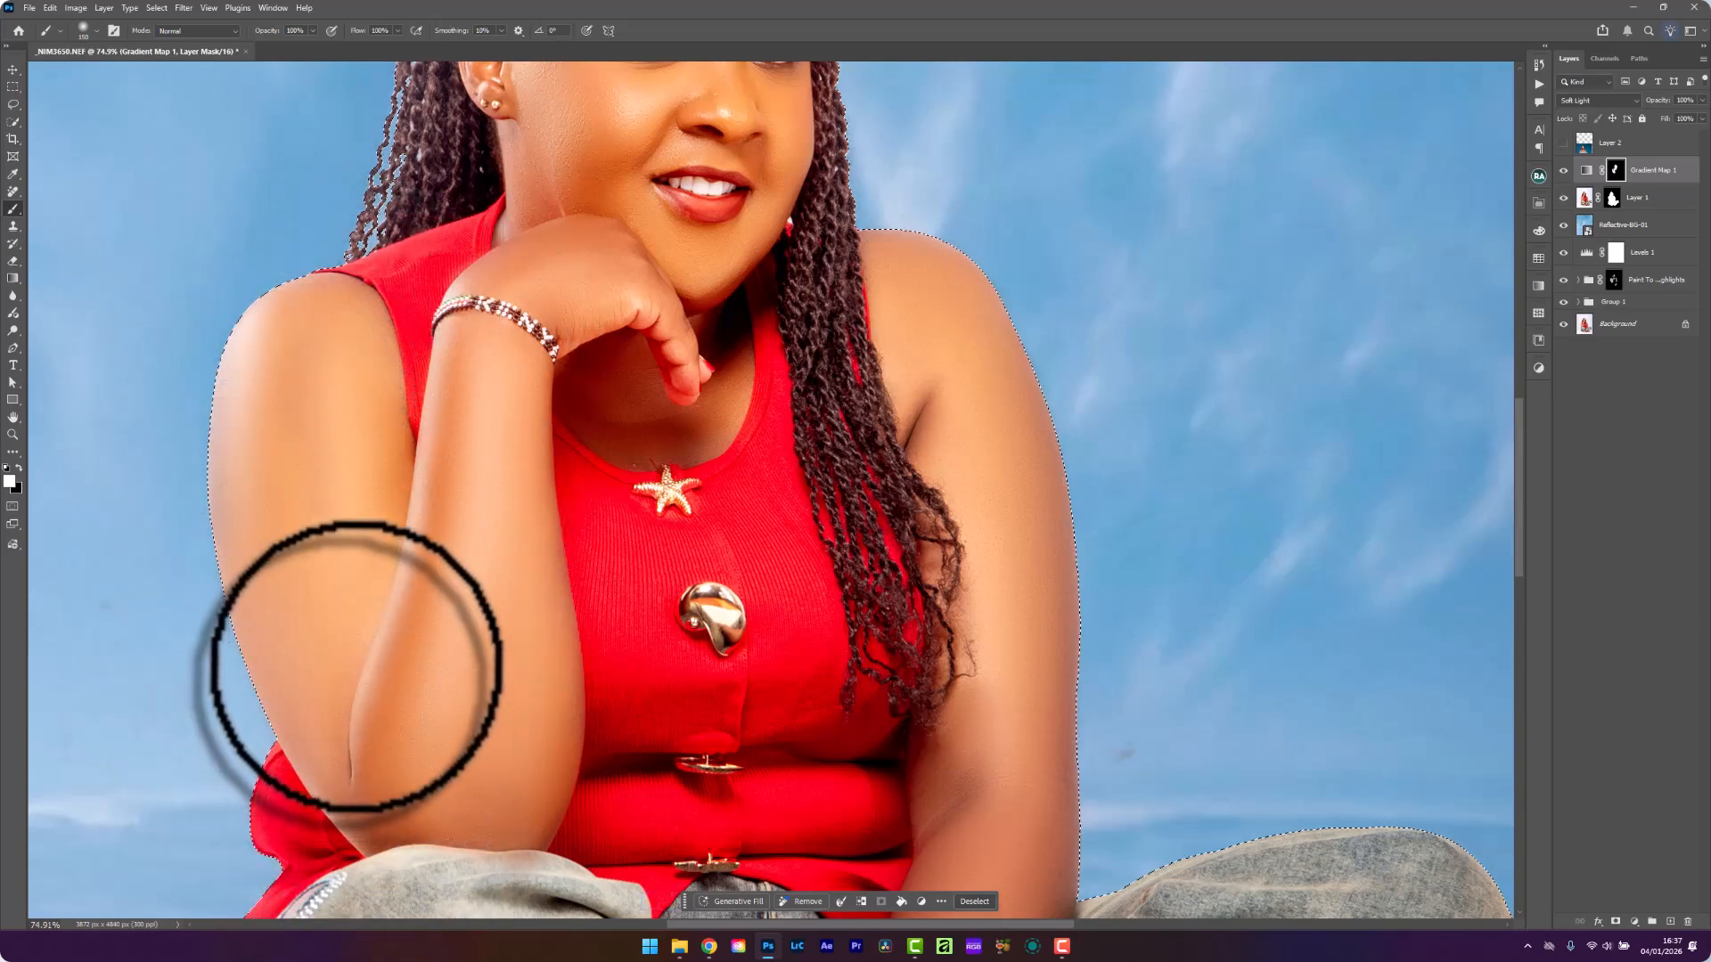
pyautogui.press(']')
pyautogui.press(']')
pyautogui.moveTo(357, 766)
pyautogui.mouseDown()
pyautogui.moveTo(305, 363)
pyautogui.moveTo(286, 419)
pyautogui.moveTo(383, 592)
pyautogui.moveTo(312, 296)
pyautogui.moveTo(343, 668)
pyautogui.moveTo(439, 744)
pyautogui.moveTo(516, 745)
pyautogui.mouseUp()
# Paint the skin toning along the subject's lowered arm from the shoulder to the wrist
pyautogui.scroll(-1, 490, 601)
pyautogui.scroll(-2, 521, 599)
pyautogui.scroll(2, 721, 481)
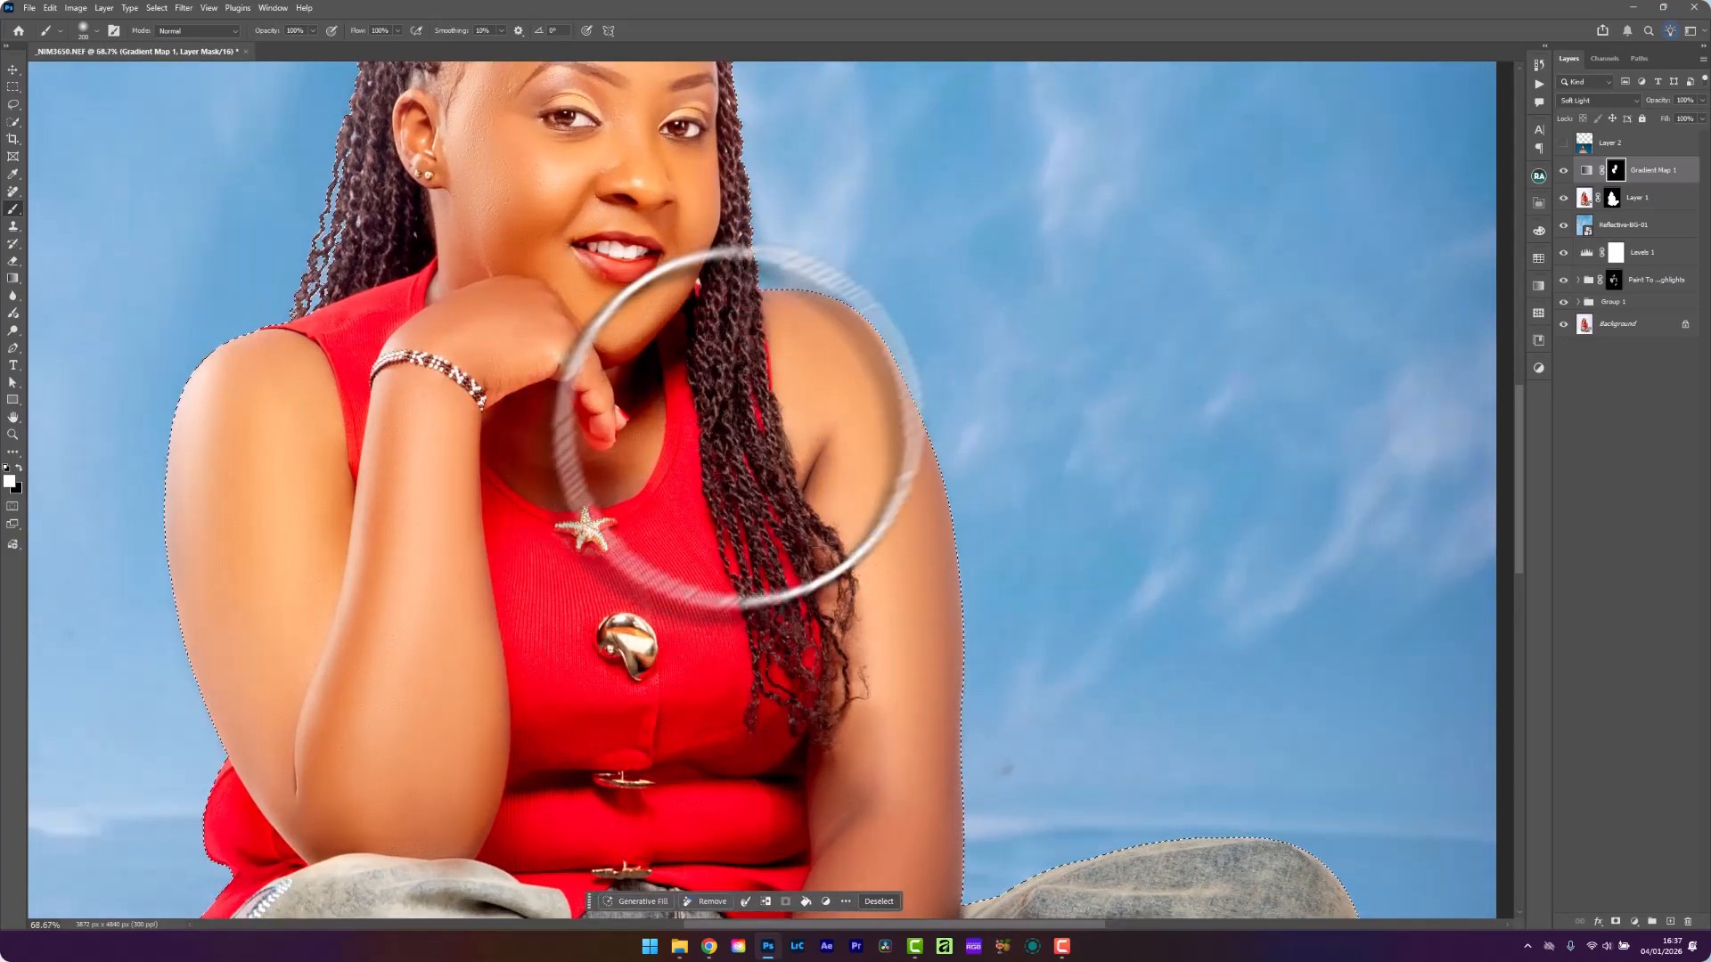
pyautogui.moveTo(804, 329)
pyautogui.mouseDown()
pyautogui.moveTo(810, 397)
pyautogui.moveTo(879, 540)
pyautogui.moveTo(891, 488)
pyautogui.moveTo(923, 485)
pyautogui.moveTo(909, 562)
pyautogui.mouseUp()
pyautogui.scroll(-2, 869, 606)
pyautogui.moveTo(891, 784)
pyautogui.mouseDown()
pyautogui.moveTo(901, 615)
pyautogui.moveTo(922, 713)
pyautogui.moveTo(911, 579)
pyautogui.moveTo(829, 699)
pyautogui.moveTo(835, 728)
pyautogui.moveTo(862, 508)
pyautogui.mouseUp()
pyautogui.scroll(-2, 868, 534)
pyautogui.moveTo(829, 739)
pyautogui.mouseDown()
pyautogui.moveTo(814, 762)
pyautogui.moveTo(905, 684)
pyautogui.moveTo(783, 825)
pyautogui.mouseUp()
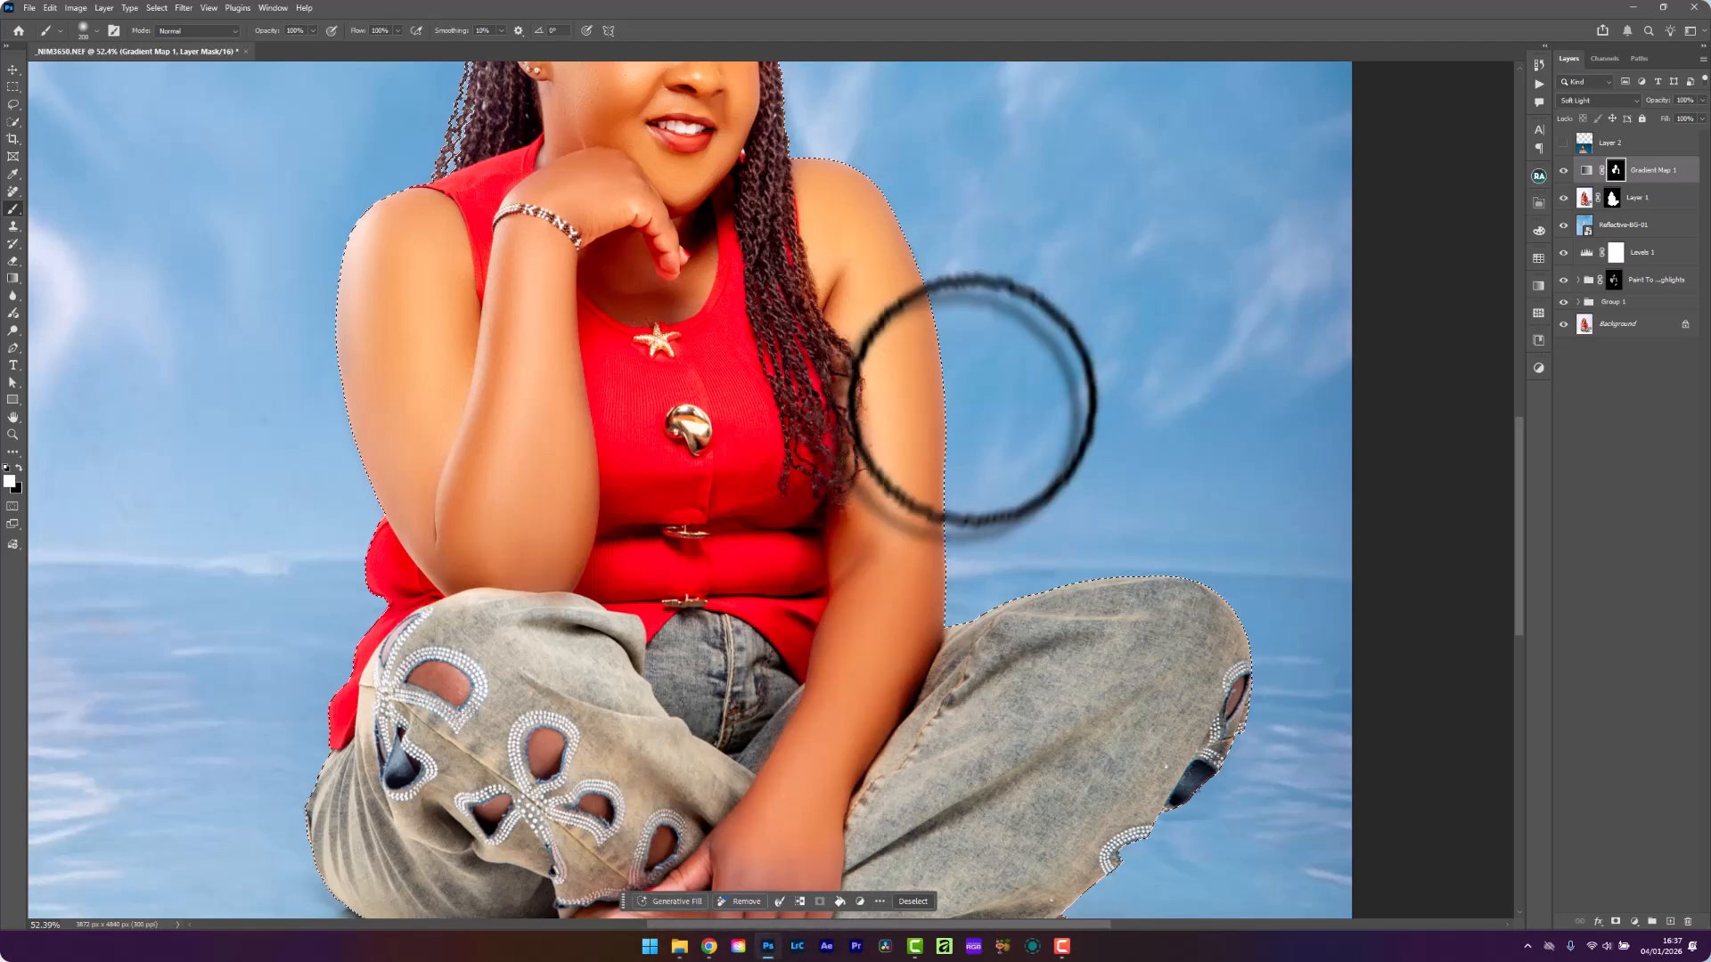
# Extend the white mask painting over the subject's resting hand and both bare feet
pyautogui.scroll(-2, 971, 408)
pyautogui.moveTo(879, 668)
pyautogui.mouseDown()
pyautogui.moveTo(782, 789)
pyautogui.moveTo(861, 713)
pyautogui.moveTo(764, 708)
pyautogui.moveTo(802, 656)
pyautogui.moveTo(738, 806)
pyautogui.moveTo(690, 735)
pyautogui.mouseUp()
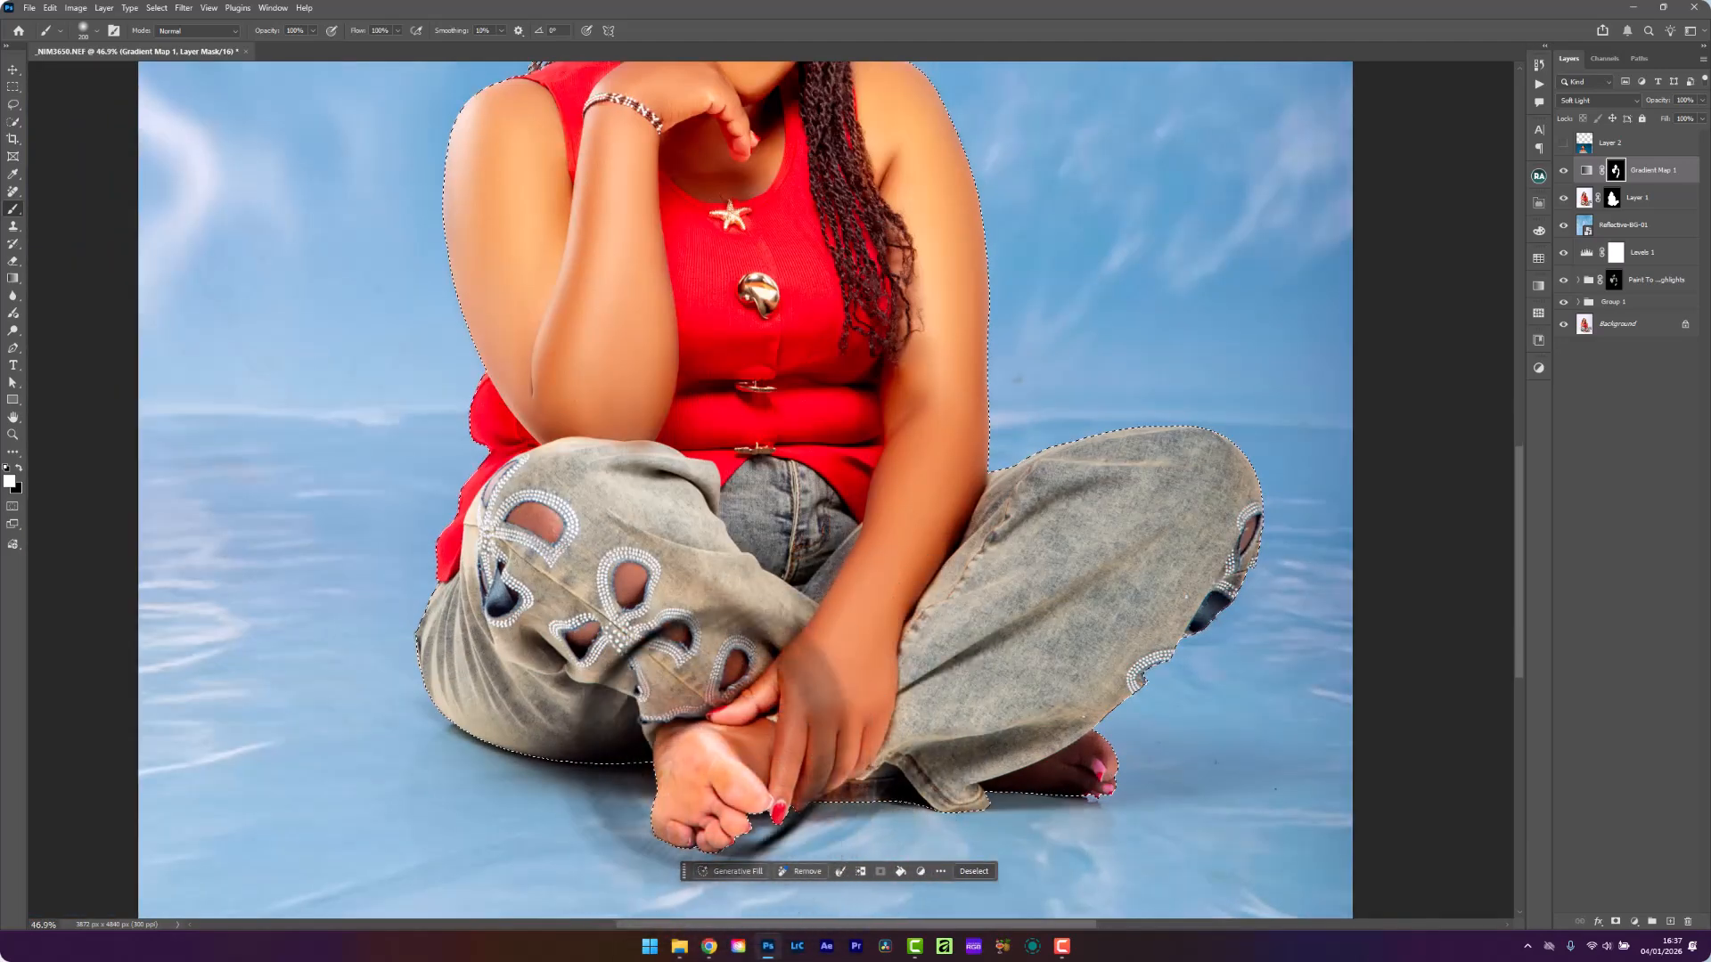
pyautogui.moveTo(1012, 782)
pyautogui.mouseDown()
pyautogui.moveTo(1134, 775)
pyautogui.moveTo(989, 786)
pyautogui.moveTo(1138, 783)
pyautogui.moveTo(1044, 759)
pyautogui.mouseUp()
pyautogui.press('x')
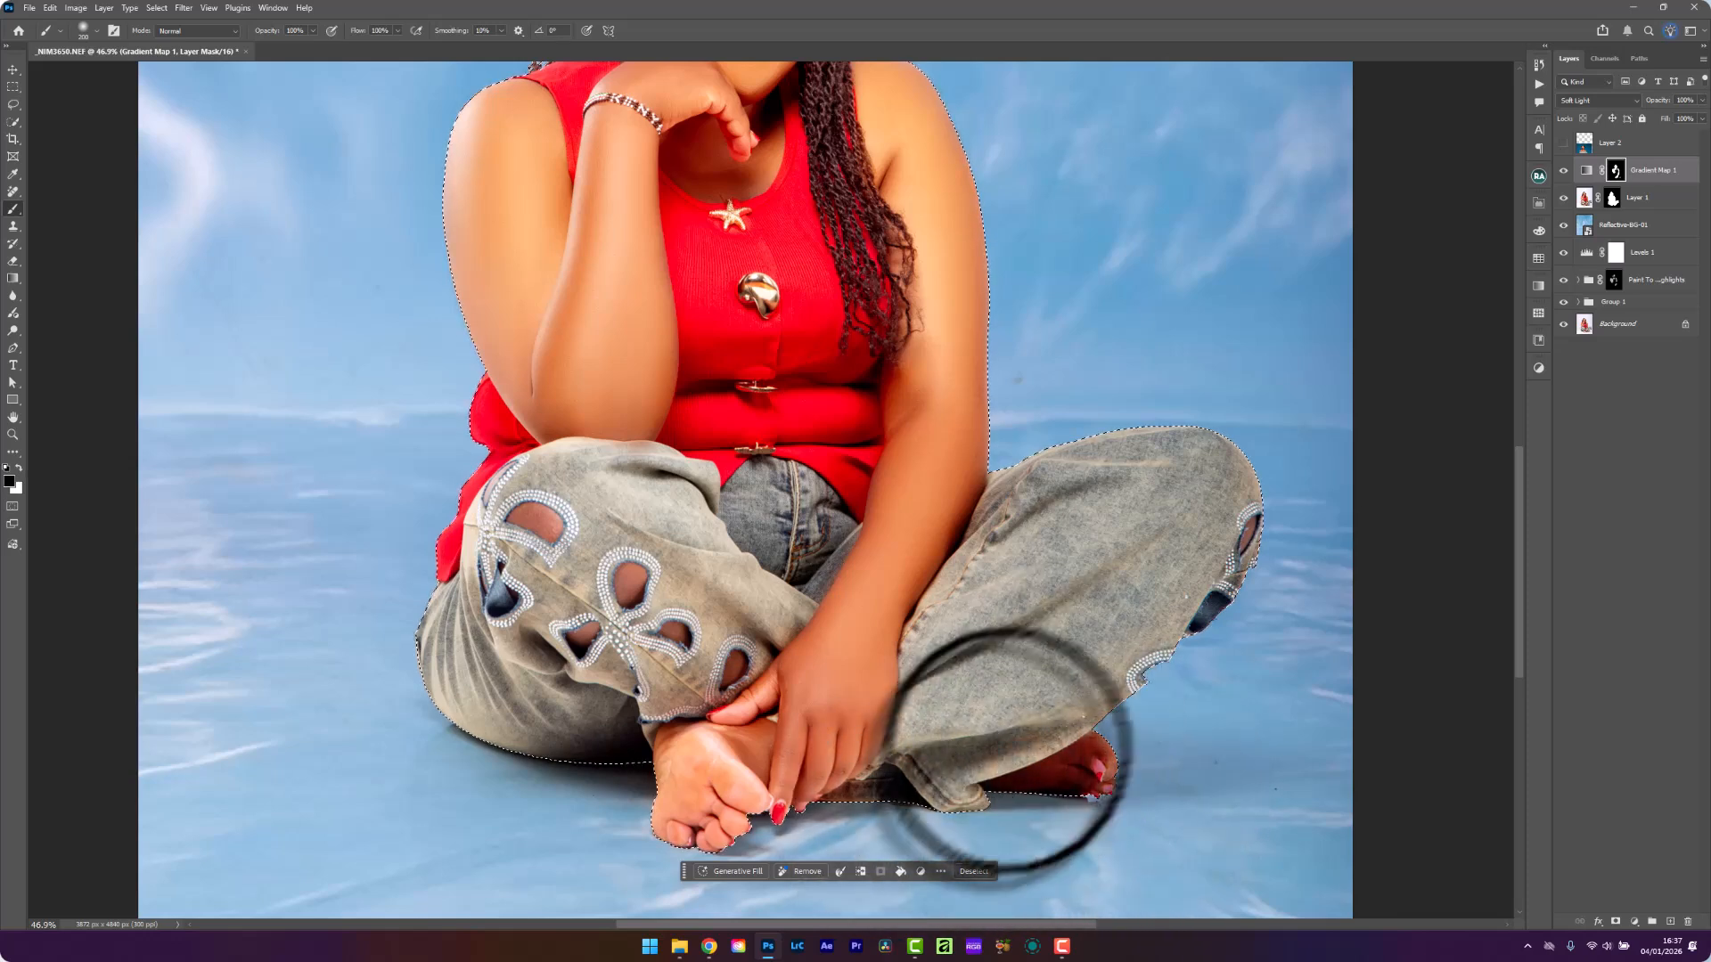
pyautogui.press('x')
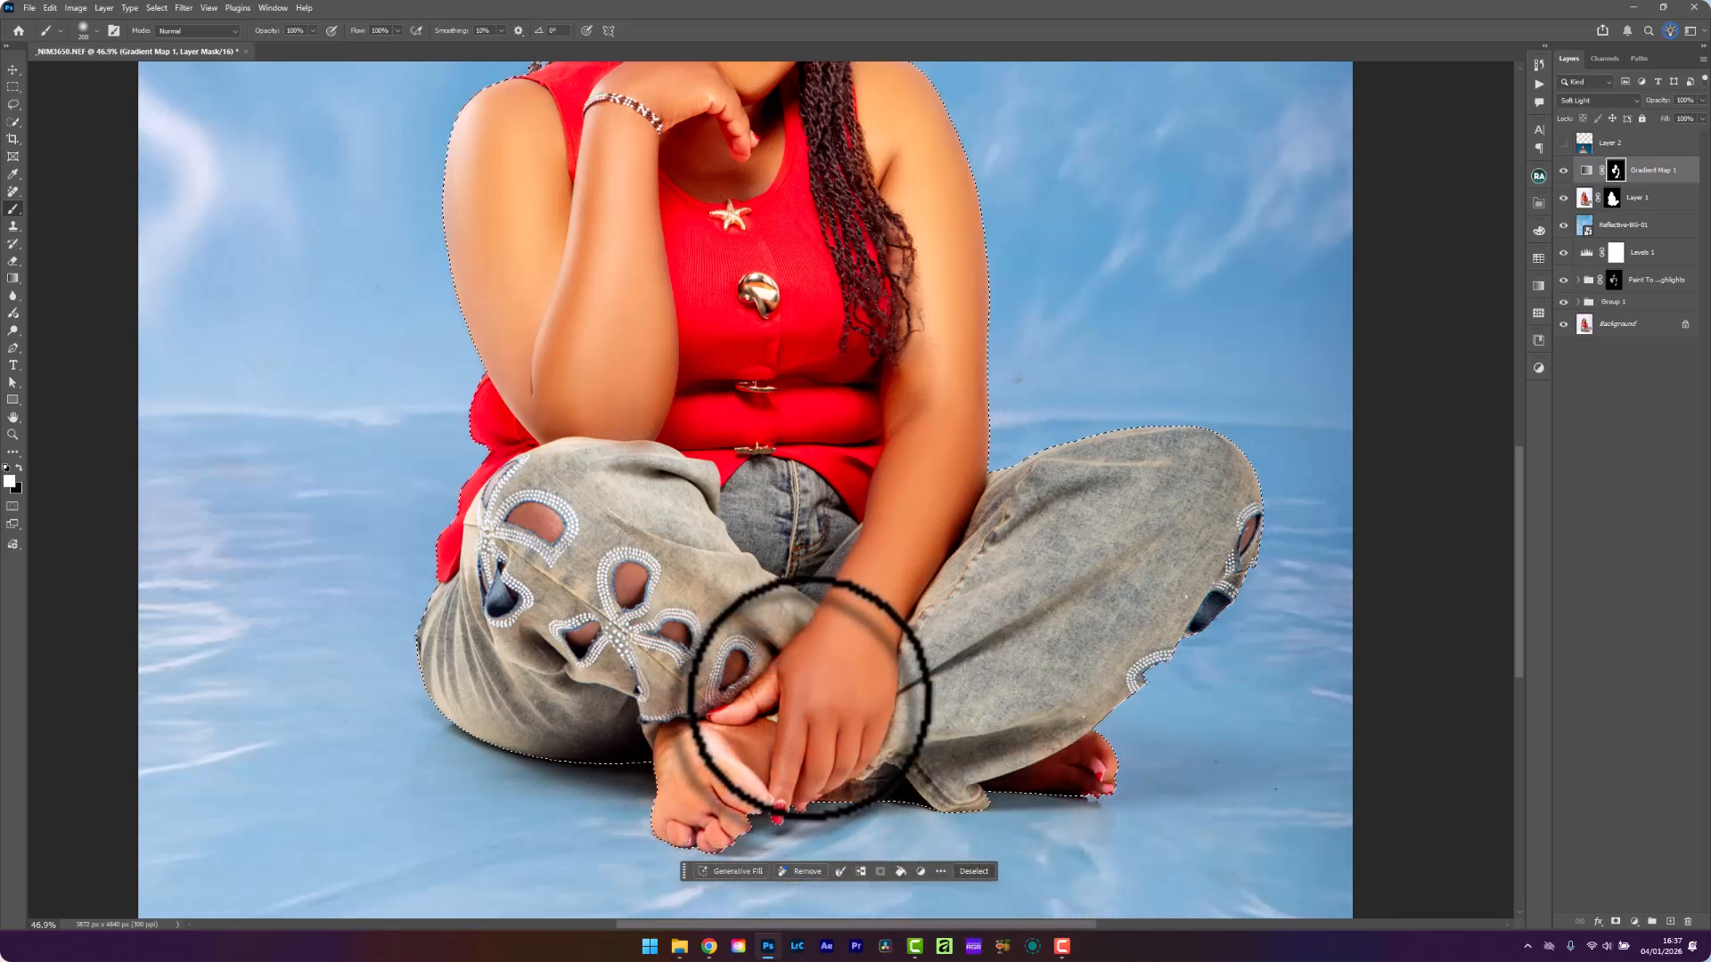
pyautogui.moveTo(809, 697); pyautogui.dragTo(805, 752)
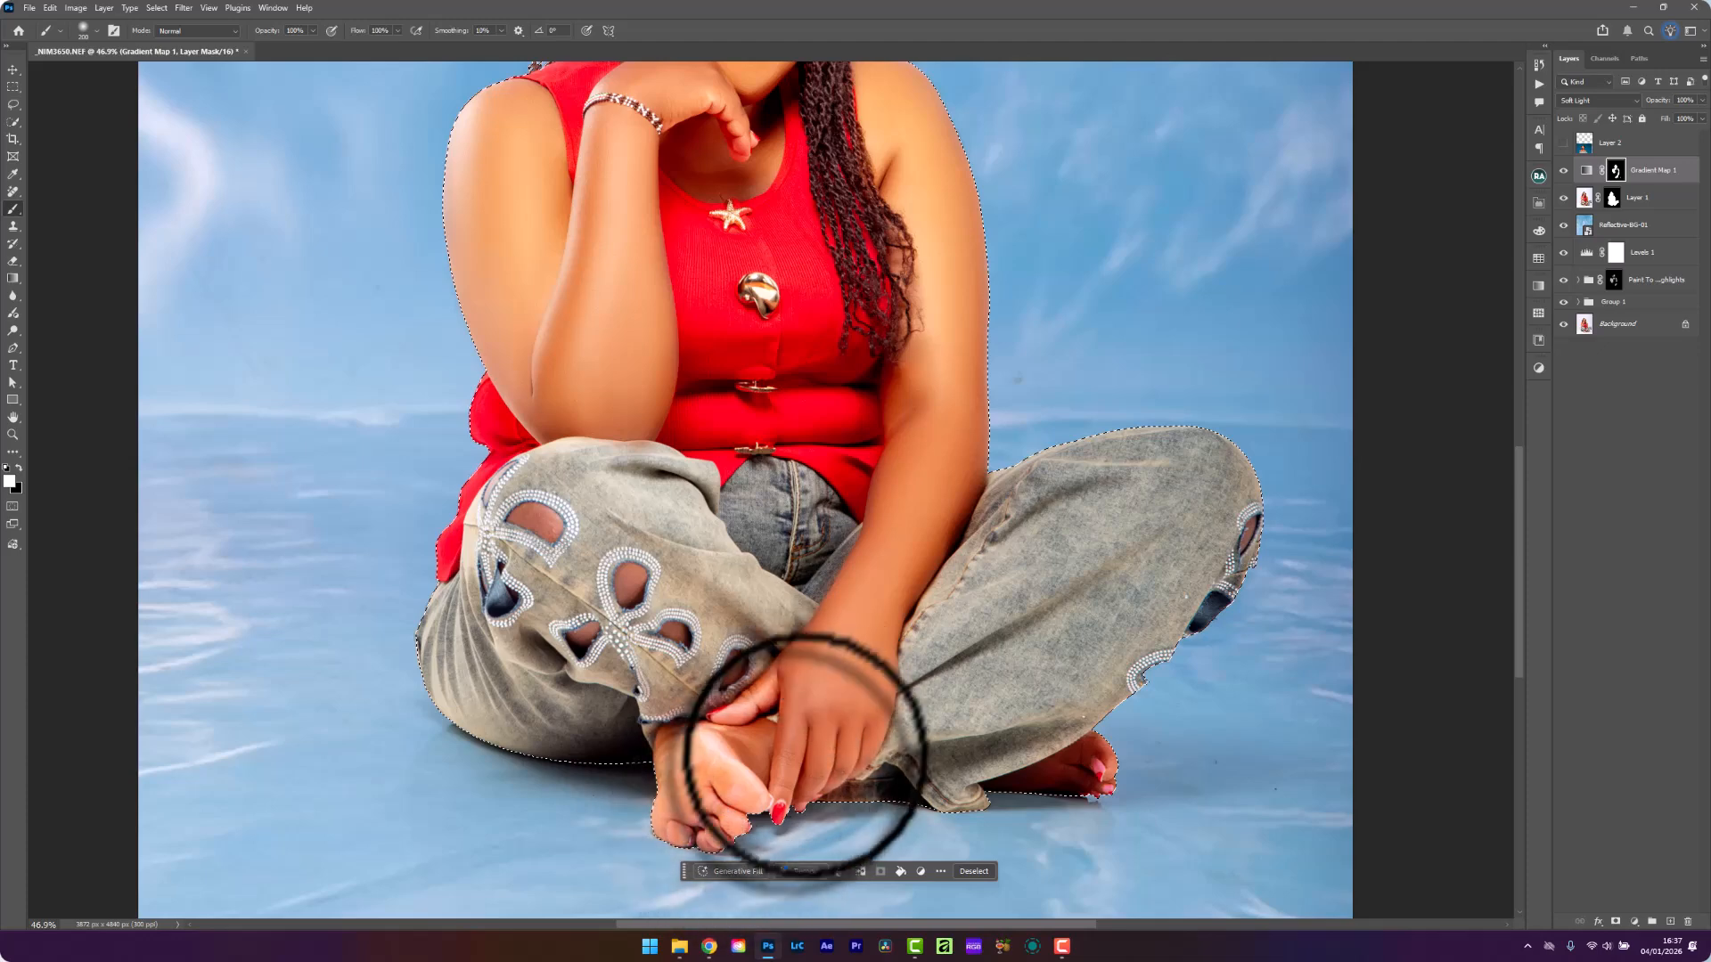
# Paint the skin toning onto the bare skin inside the flower-shaped cutouts of the jeans with a smaller brush
pyautogui.scroll(-2, 793, 740)
pyautogui.scroll(5, 692, 623)
pyautogui.press('[')
pyautogui.press('[')
pyautogui.press('[')
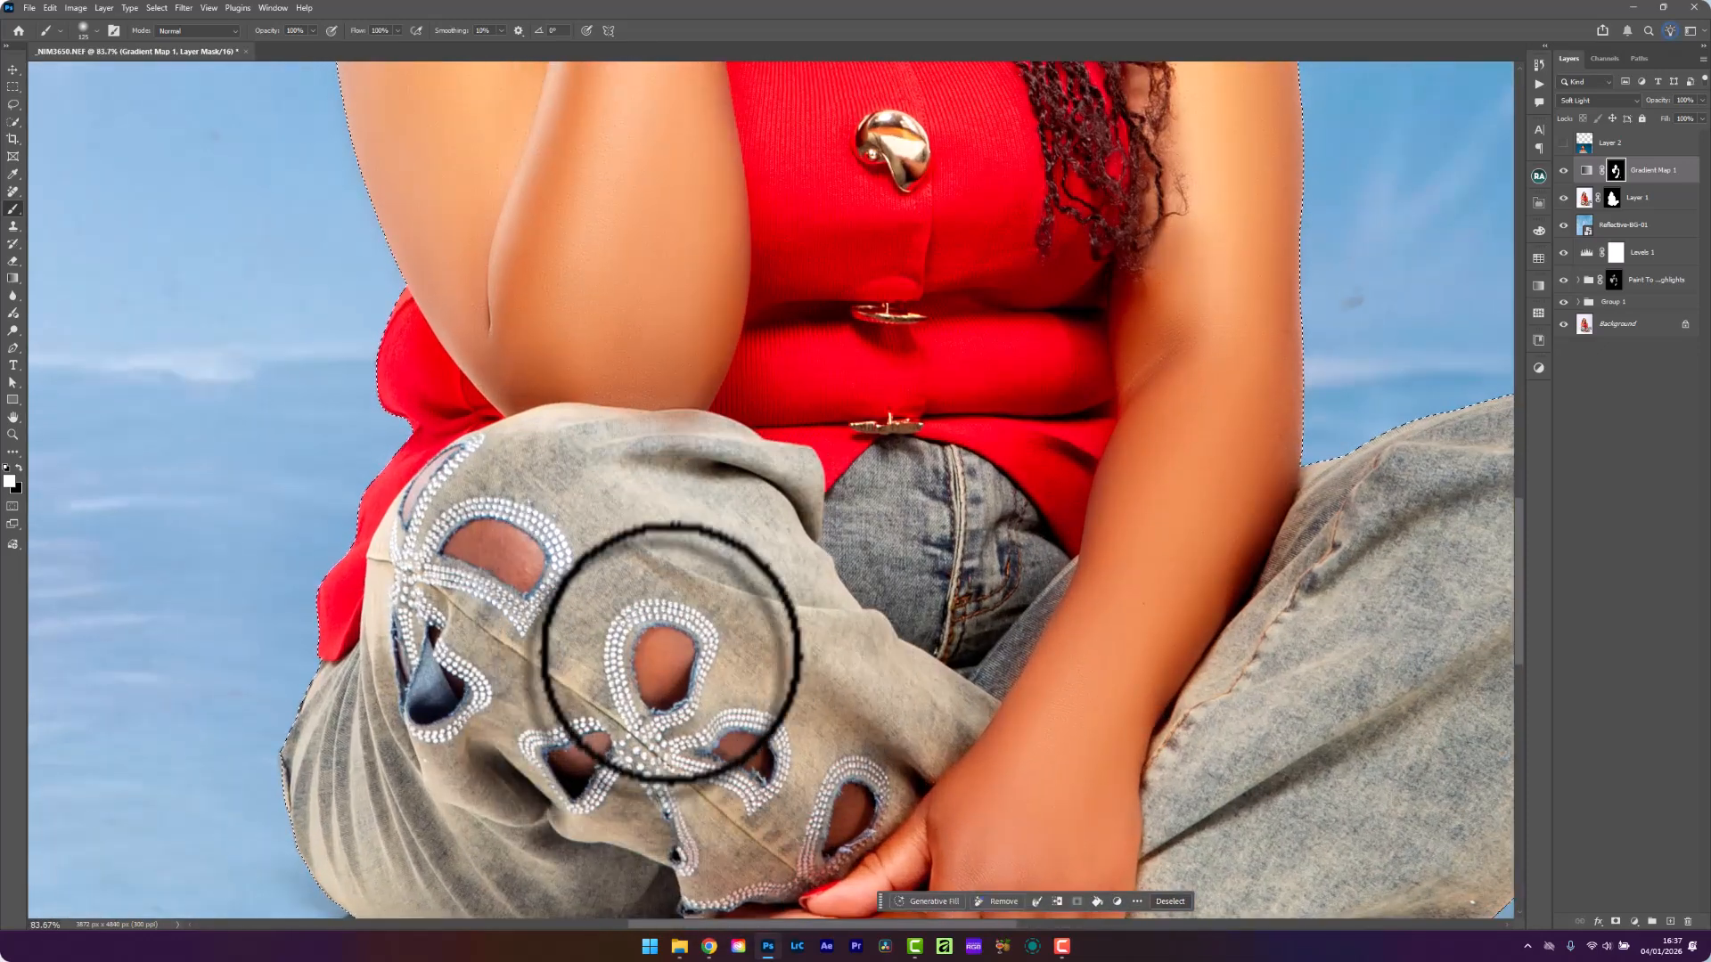
pyautogui.moveTo(669, 653)
pyautogui.mouseDown()
pyautogui.moveTo(720, 743)
pyautogui.moveTo(840, 845)
pyautogui.moveTo(692, 781)
pyautogui.mouseUp()
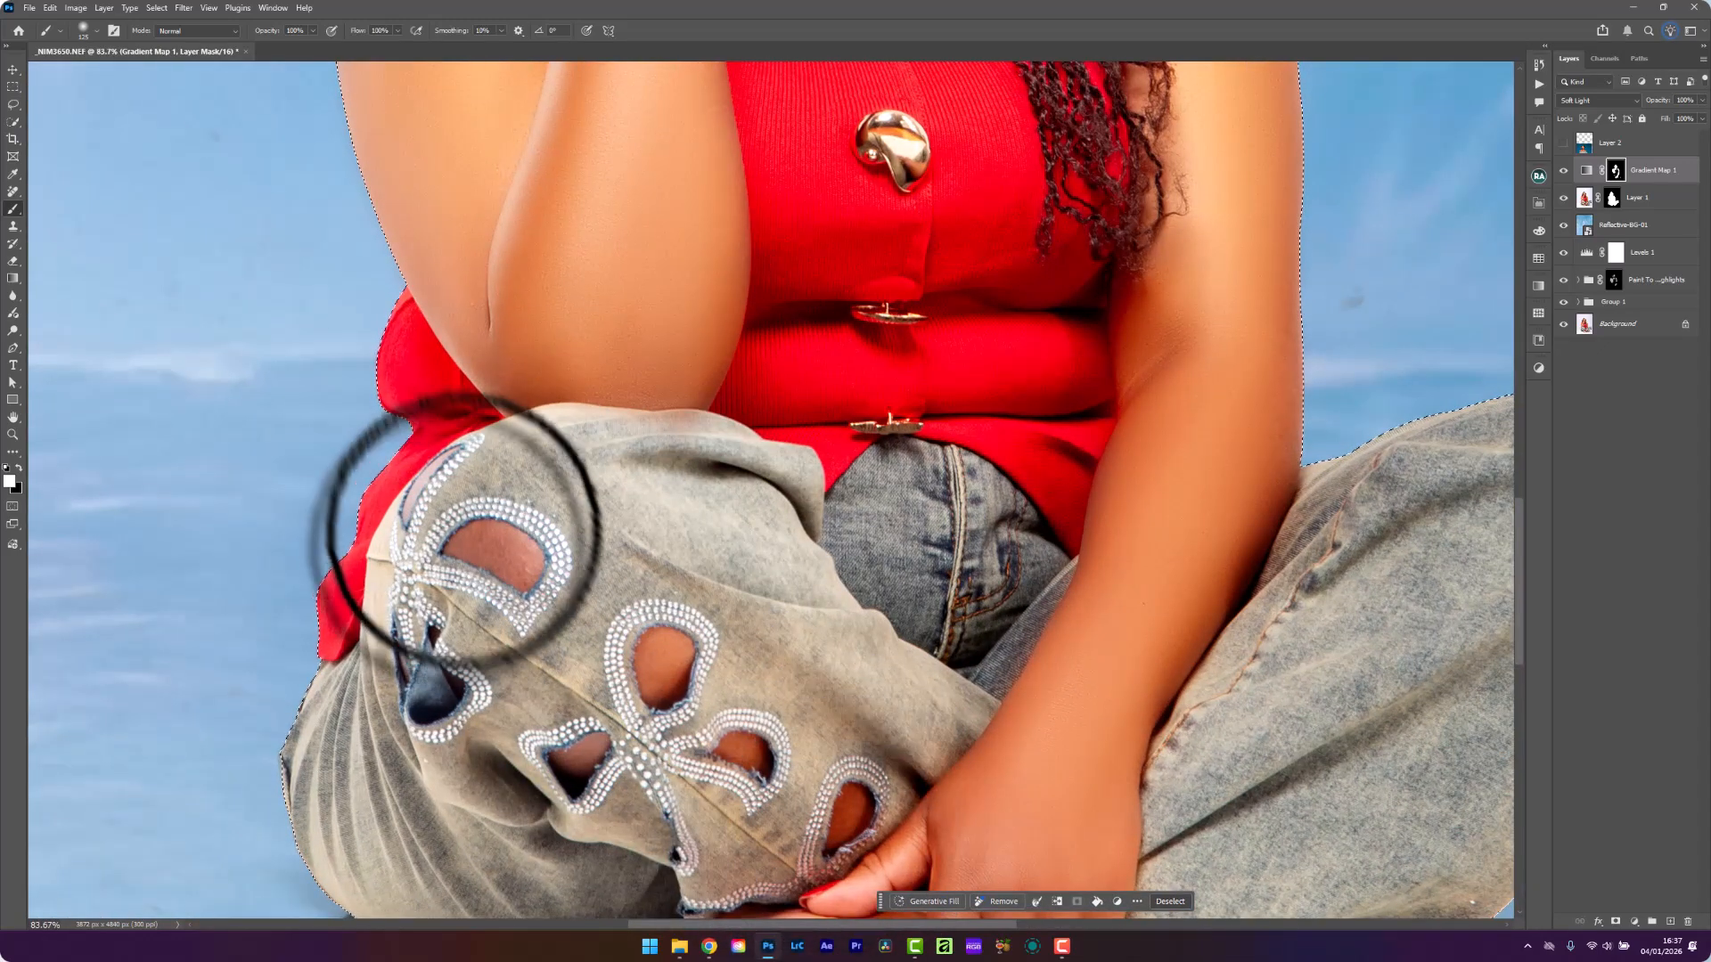
pyautogui.moveTo(456, 538)
pyautogui.mouseDown()
pyautogui.moveTo(485, 554)
pyautogui.moveTo(439, 687)
pyautogui.moveTo(573, 726)
pyautogui.moveTo(615, 757)
pyautogui.mouseUp()
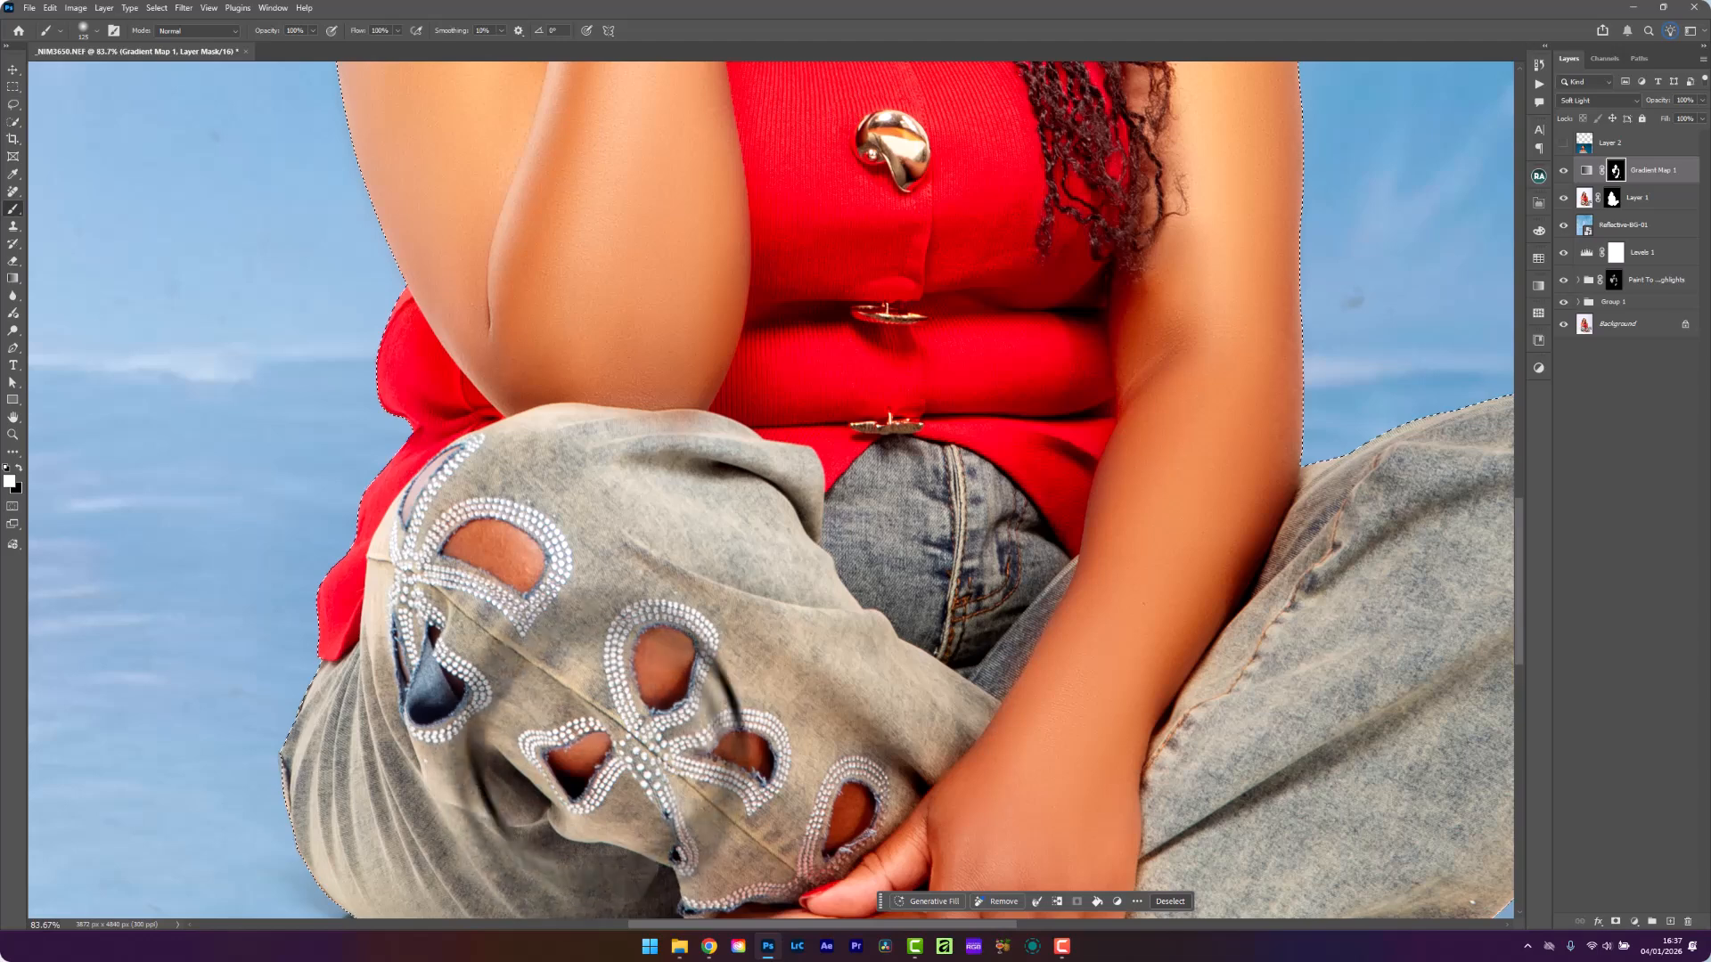
# Clear the selection and compare the whole portrait with the gradient map hidden and shown
pyautogui.scroll(-2, 593, 333)
pyautogui.scroll(1, 592, 332)
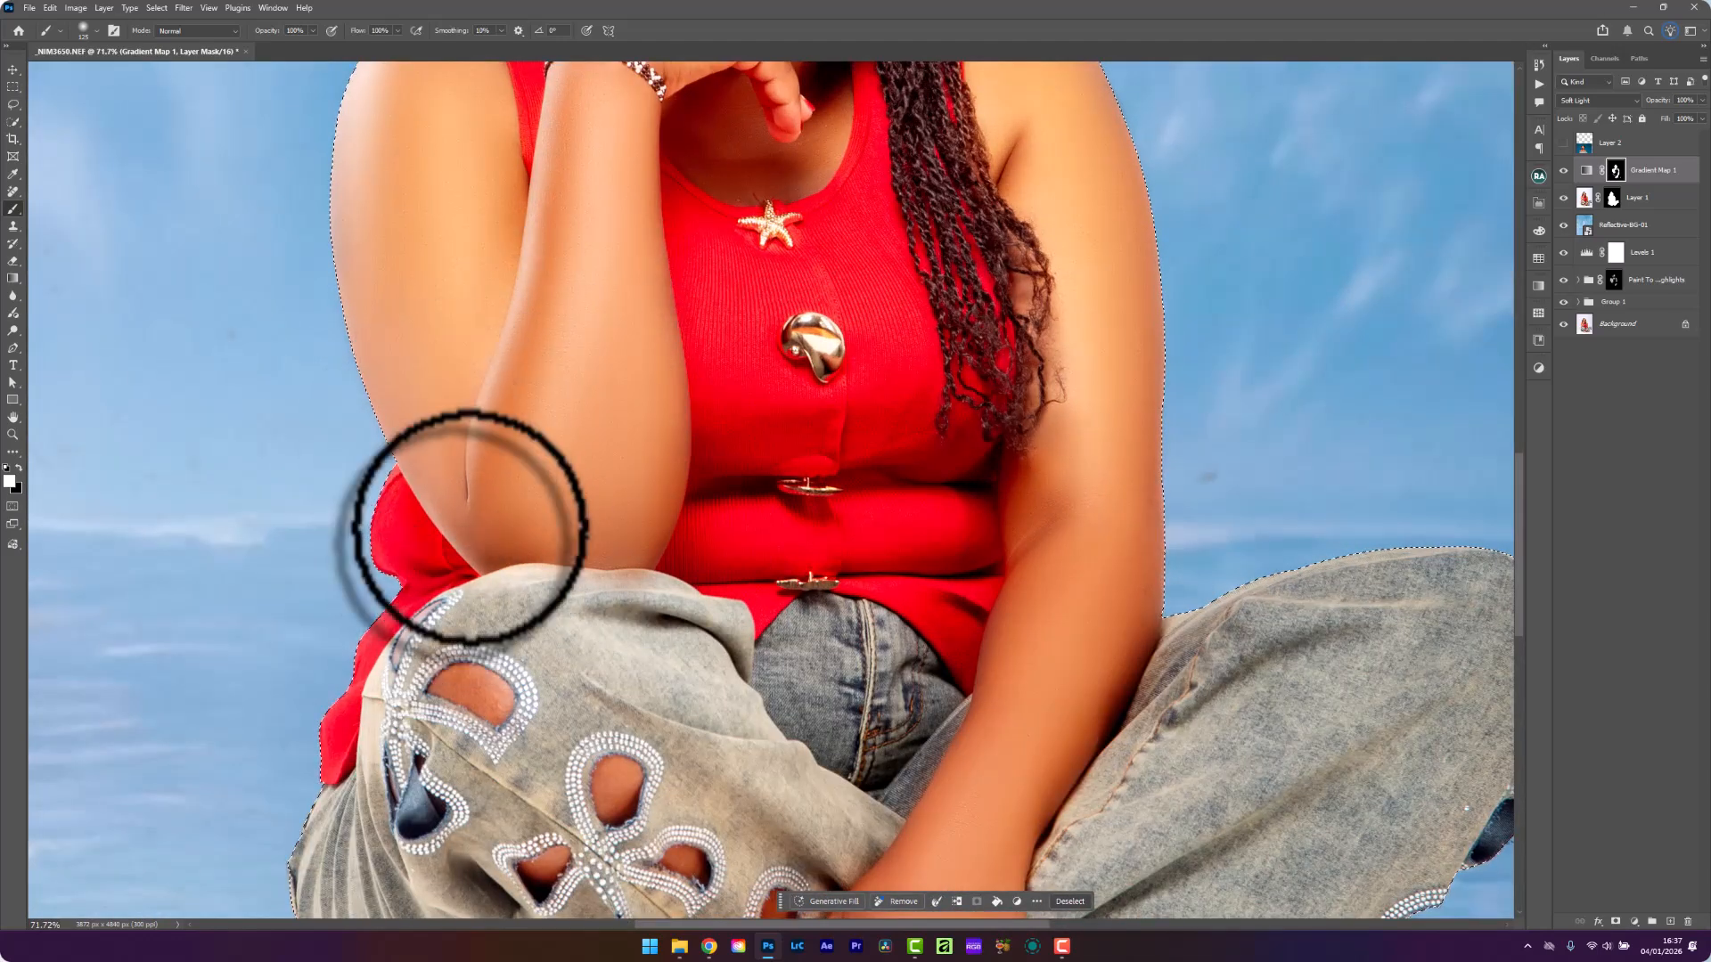
pyautogui.scroll(-2, 517, 454)
pyautogui.scroll(-2, 553, 478)
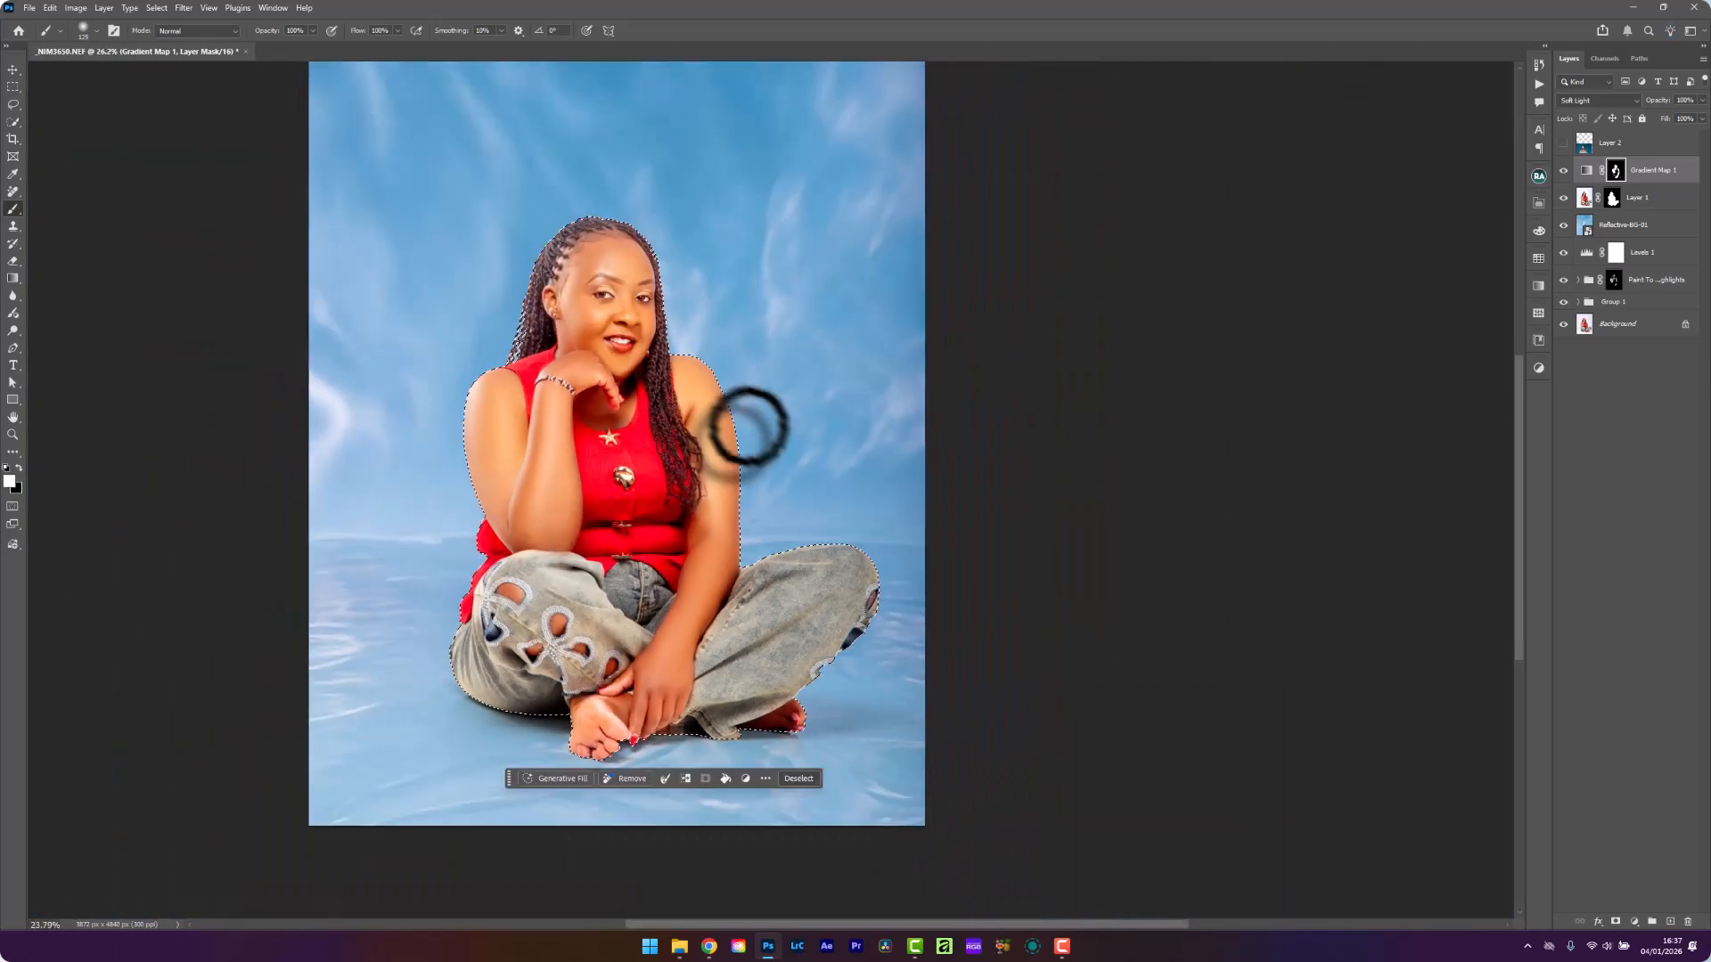
pyautogui.click(15, 71)
pyautogui.hotkey('ctrl', 'd')
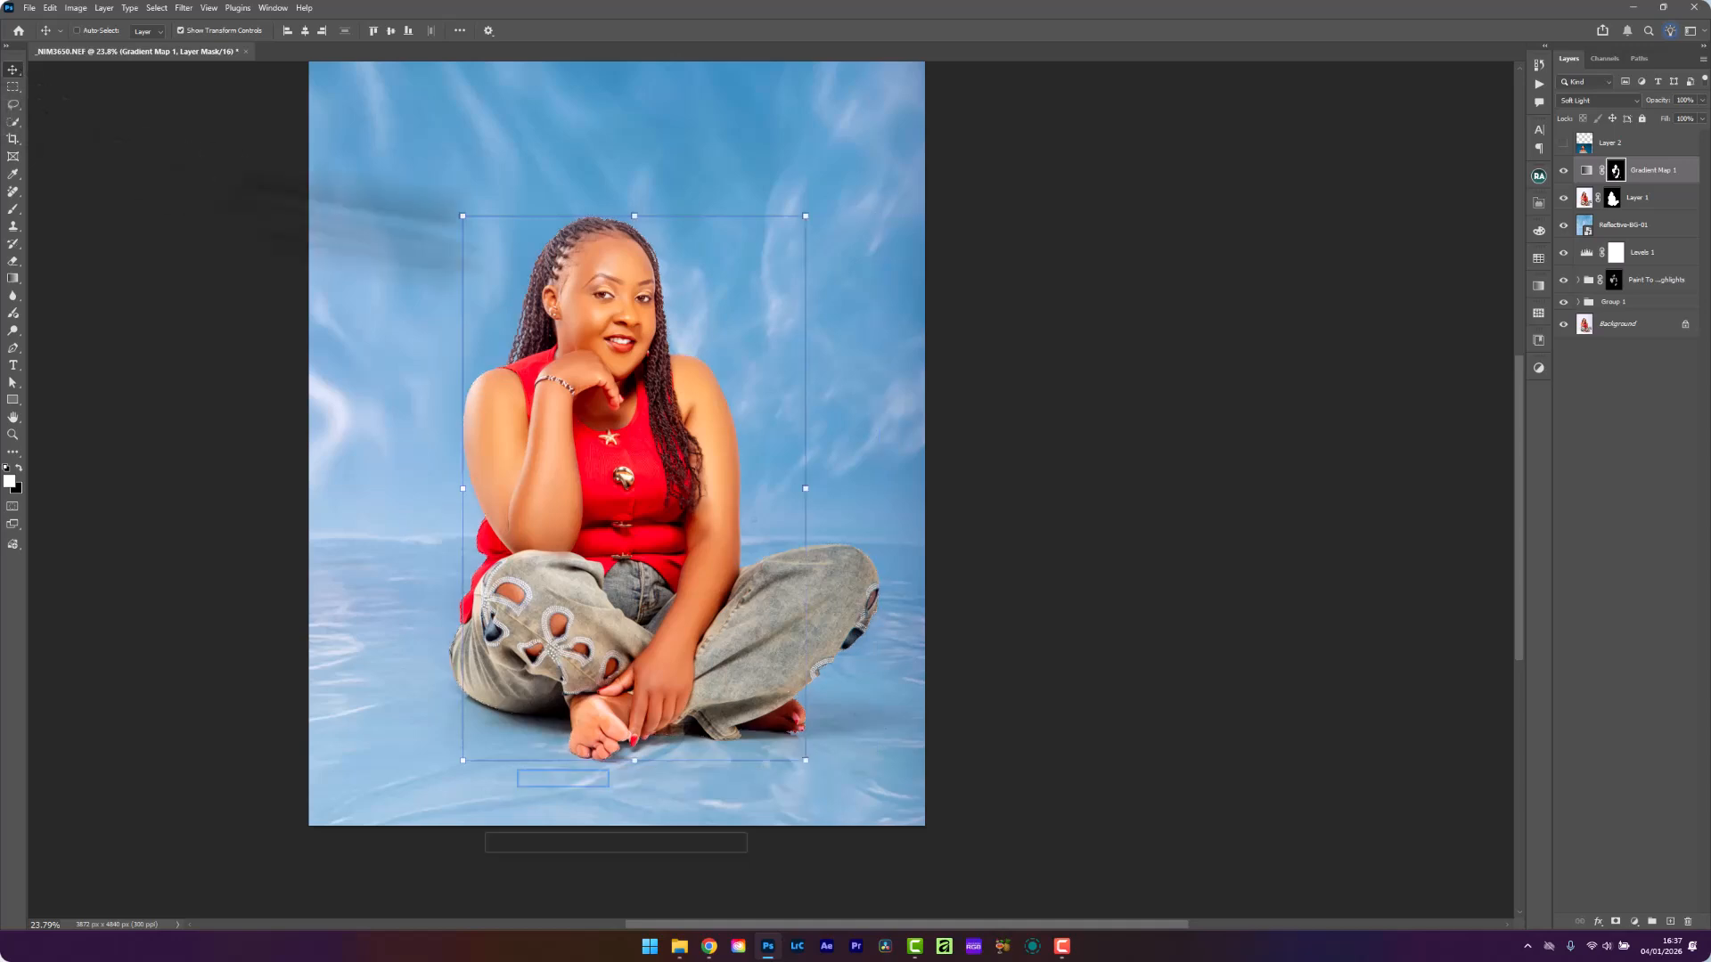
pyautogui.click(1564, 171)
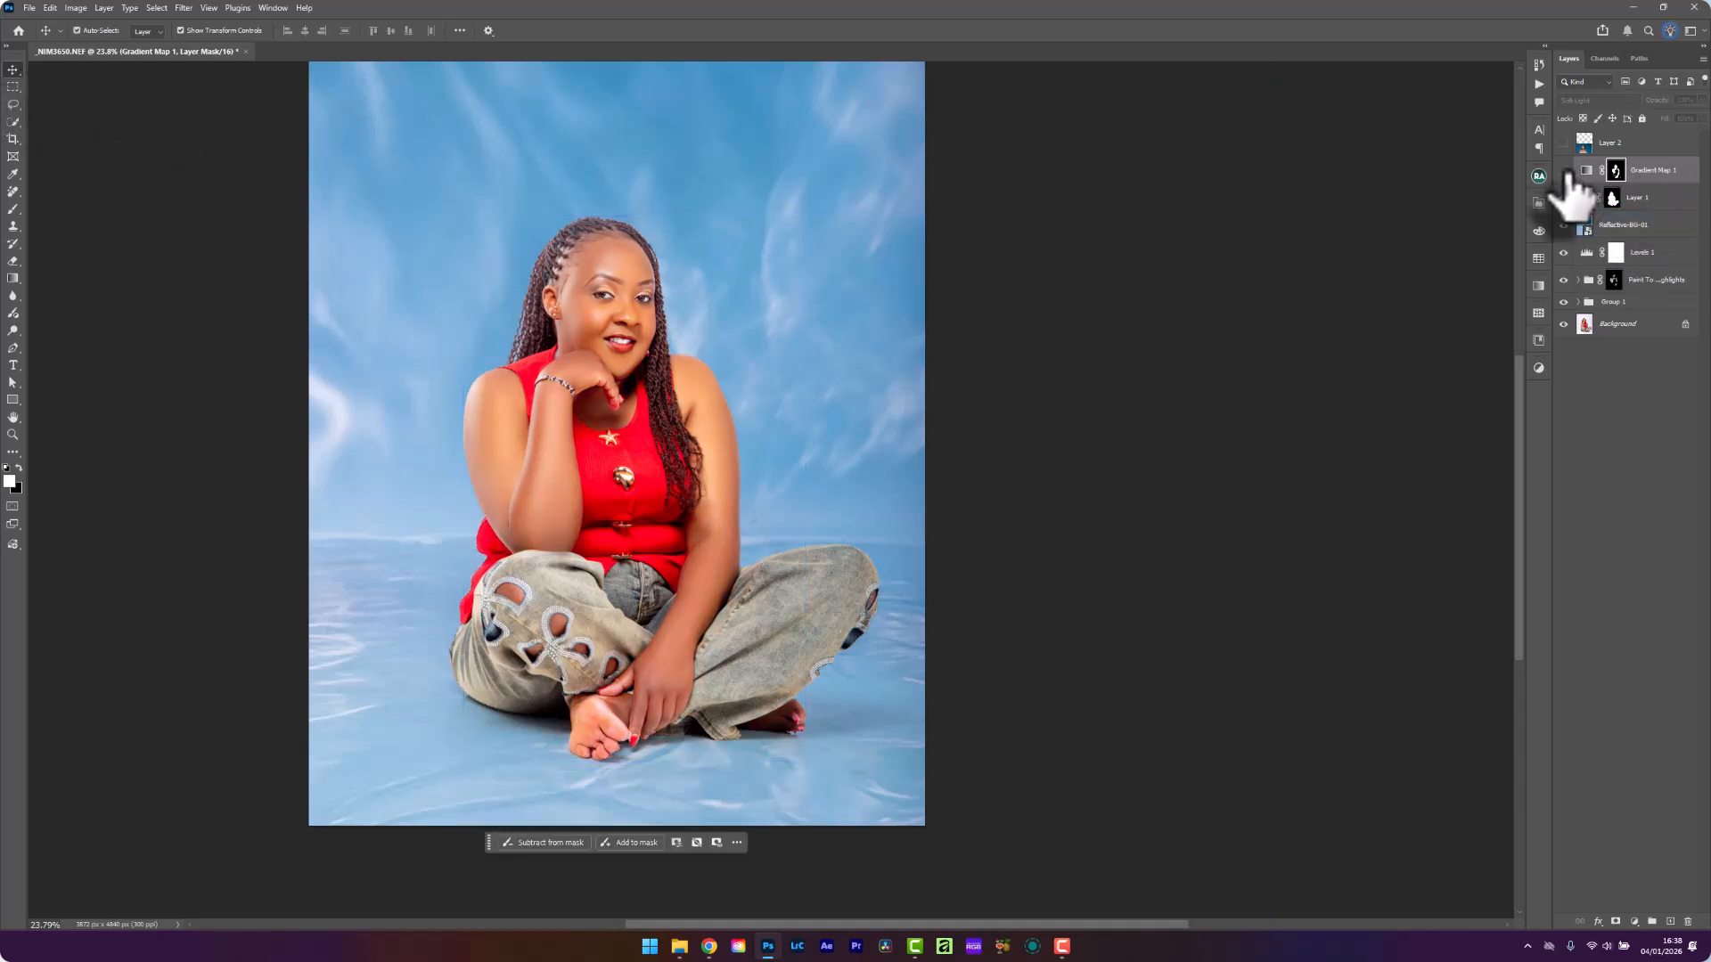
pyautogui.click(1563, 170)
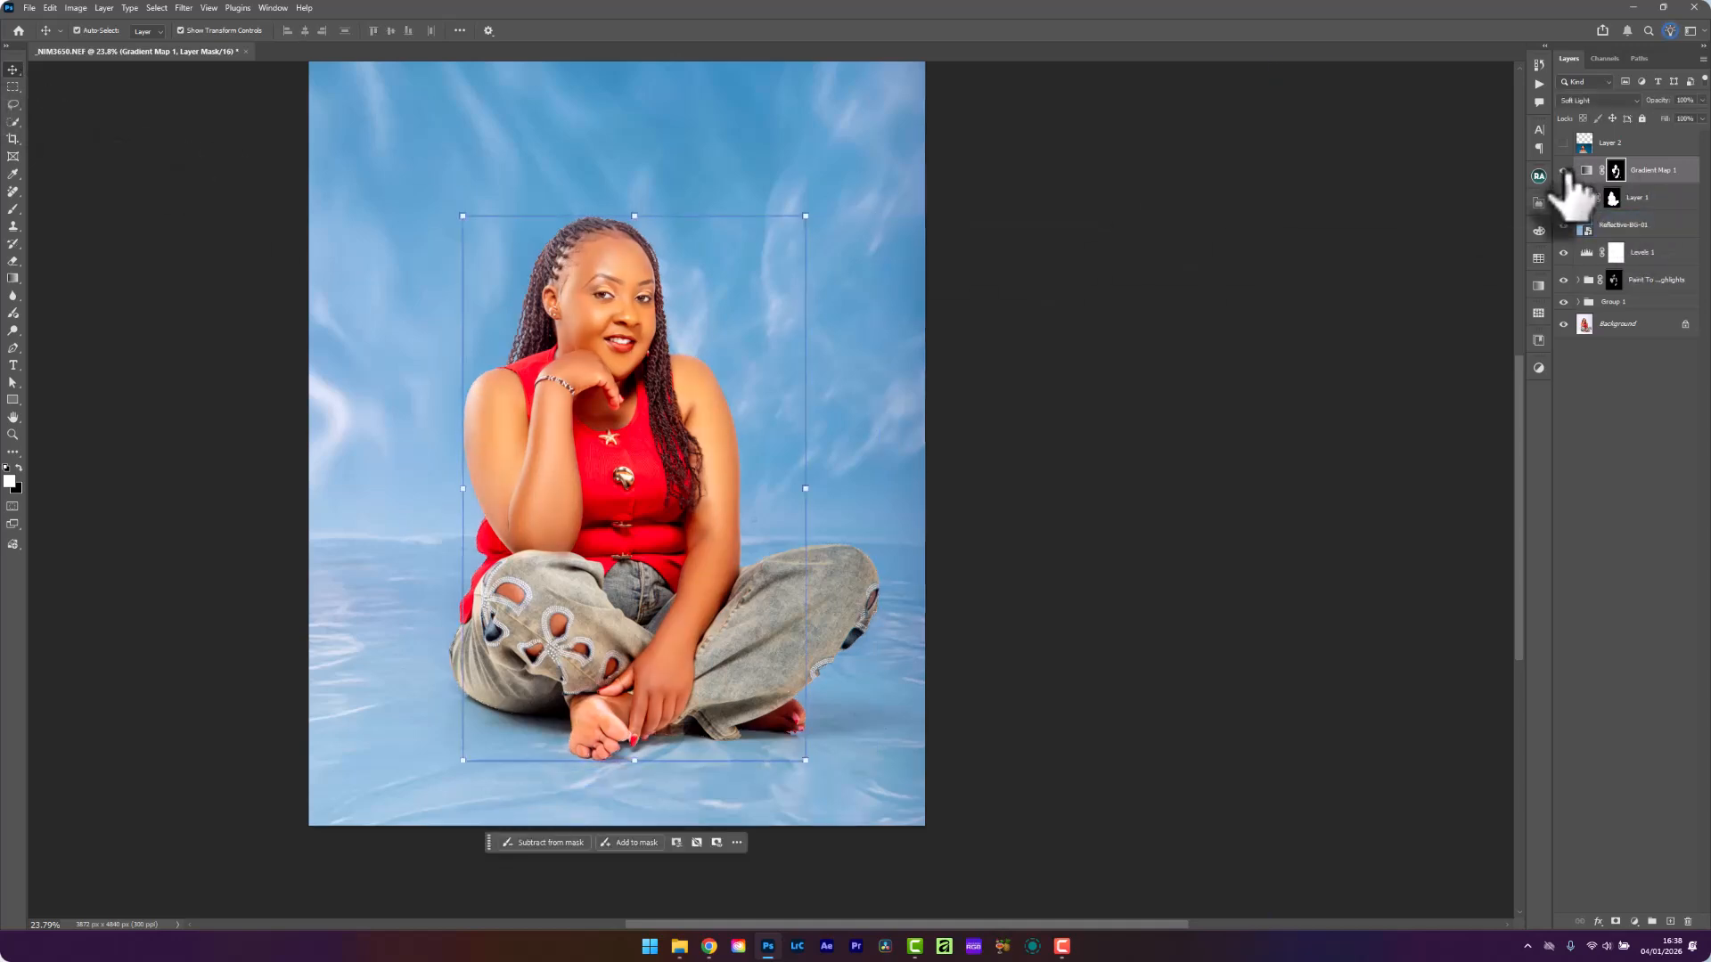
# Set the gradient map's opacity to 67% and split its underlying-layer Blend If shadow slider to about 44
pyautogui.click(1691, 176)
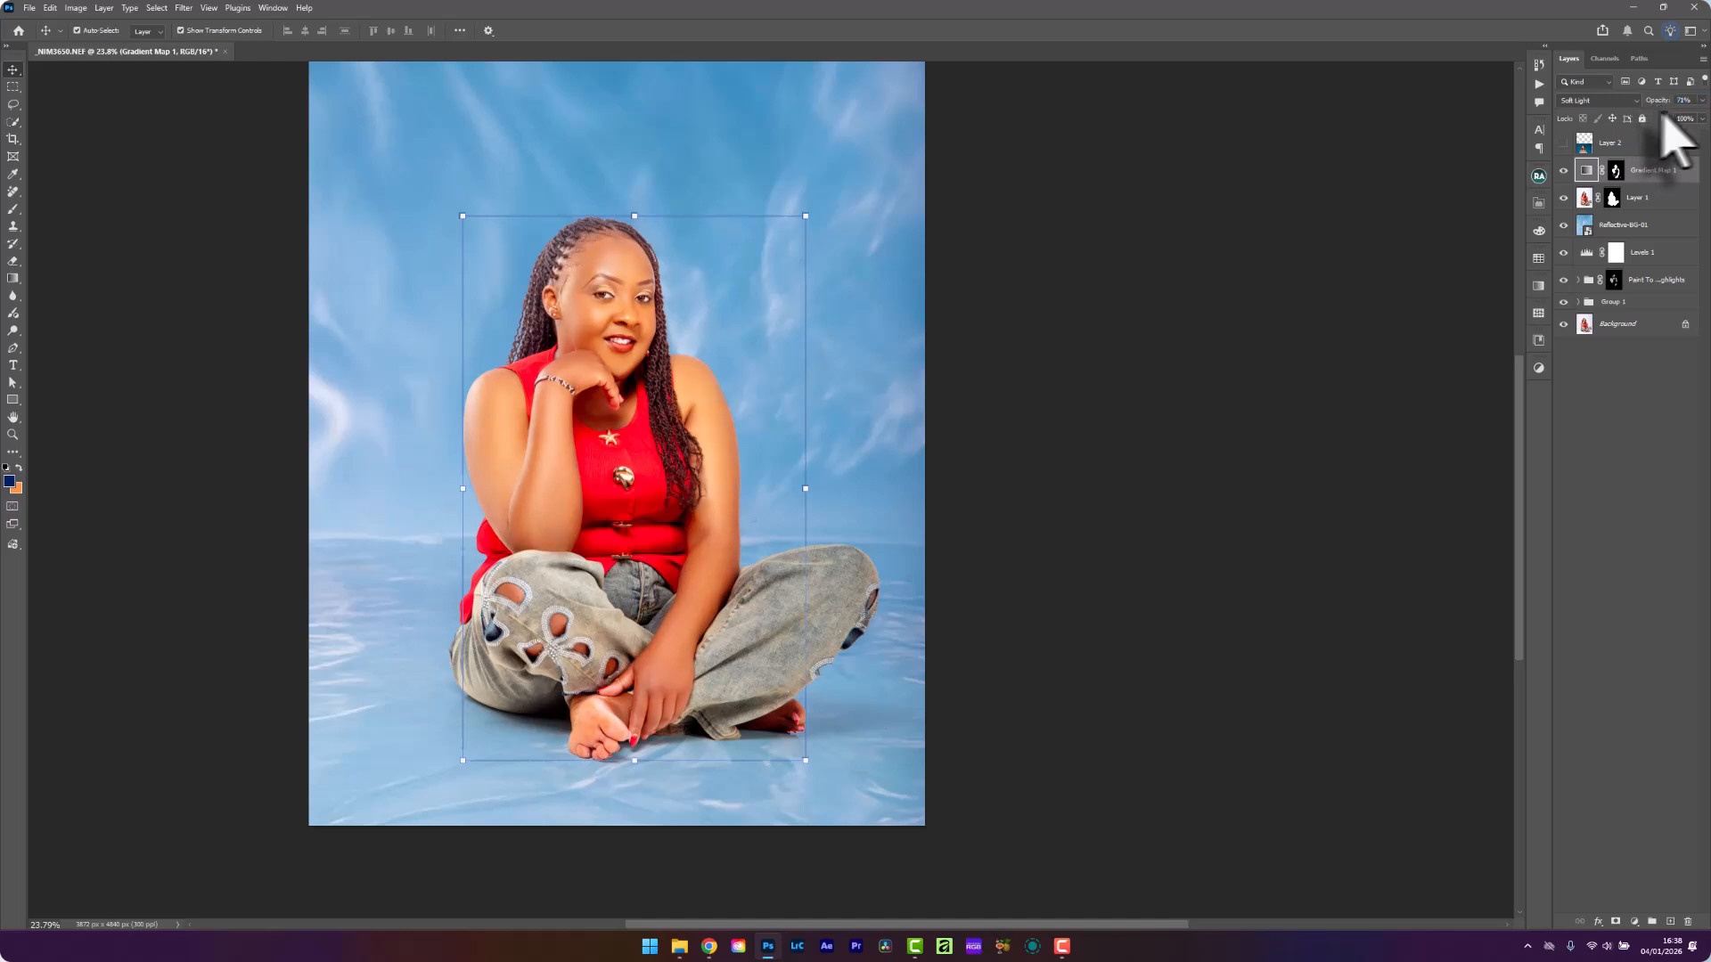
pyautogui.doubleClick(1675, 173)
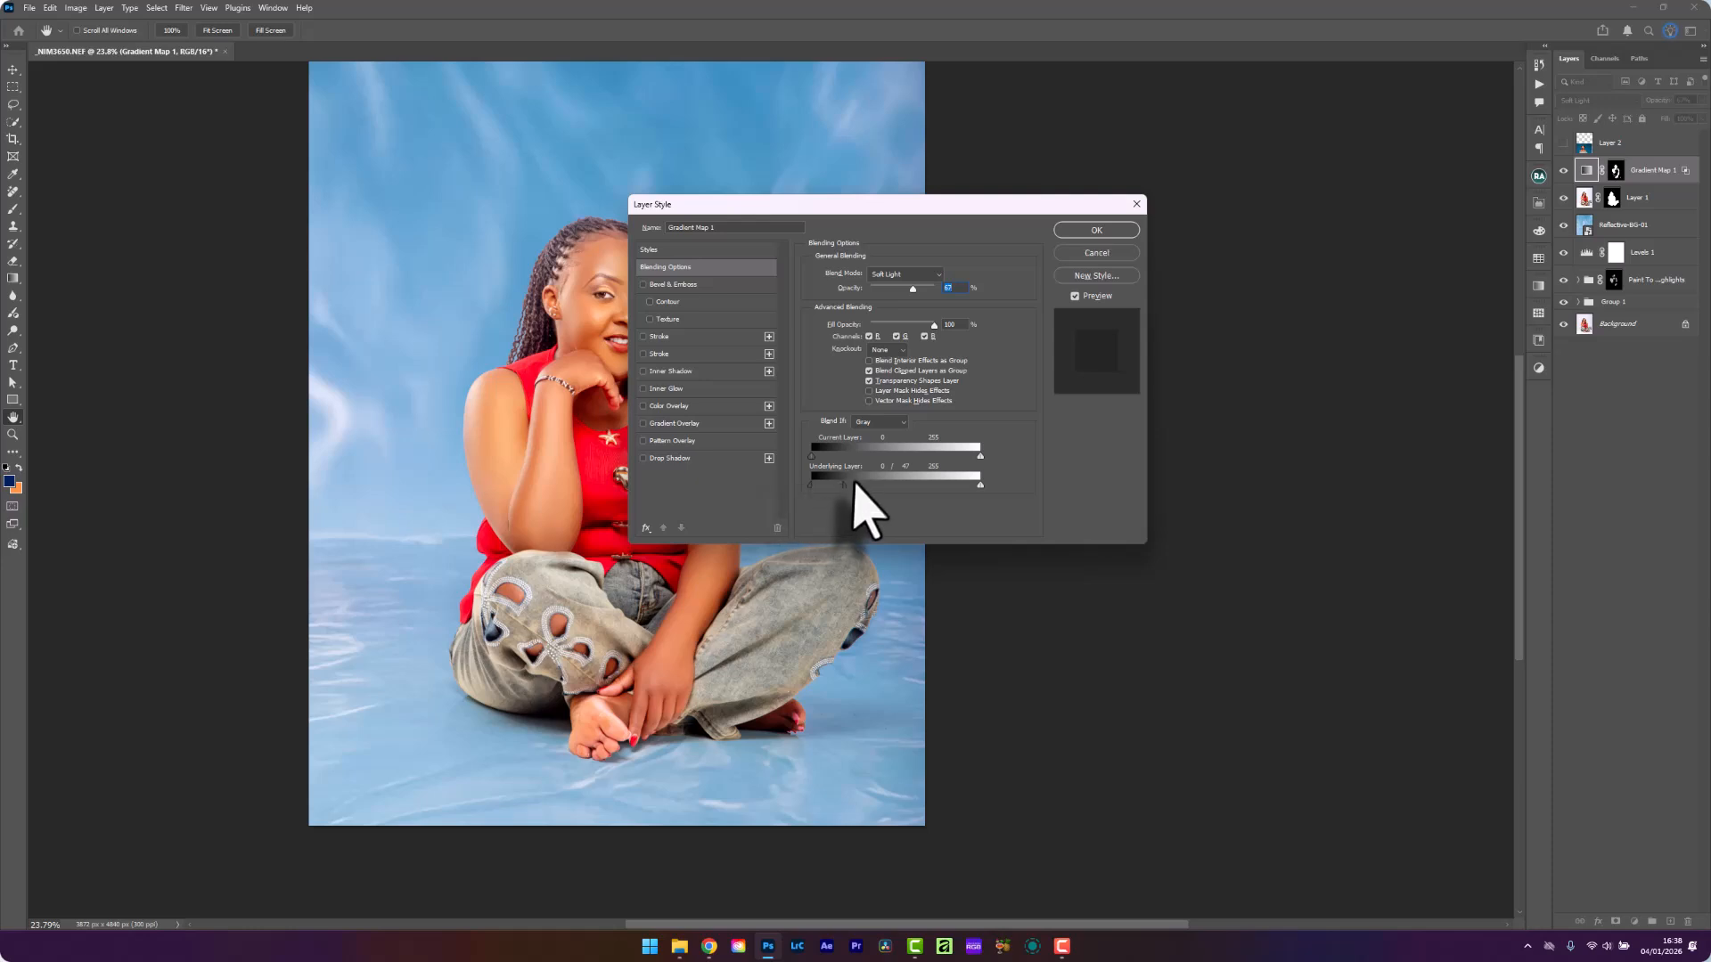
pyautogui.moveTo(873, 198); pyautogui.dragTo(1112, 237)
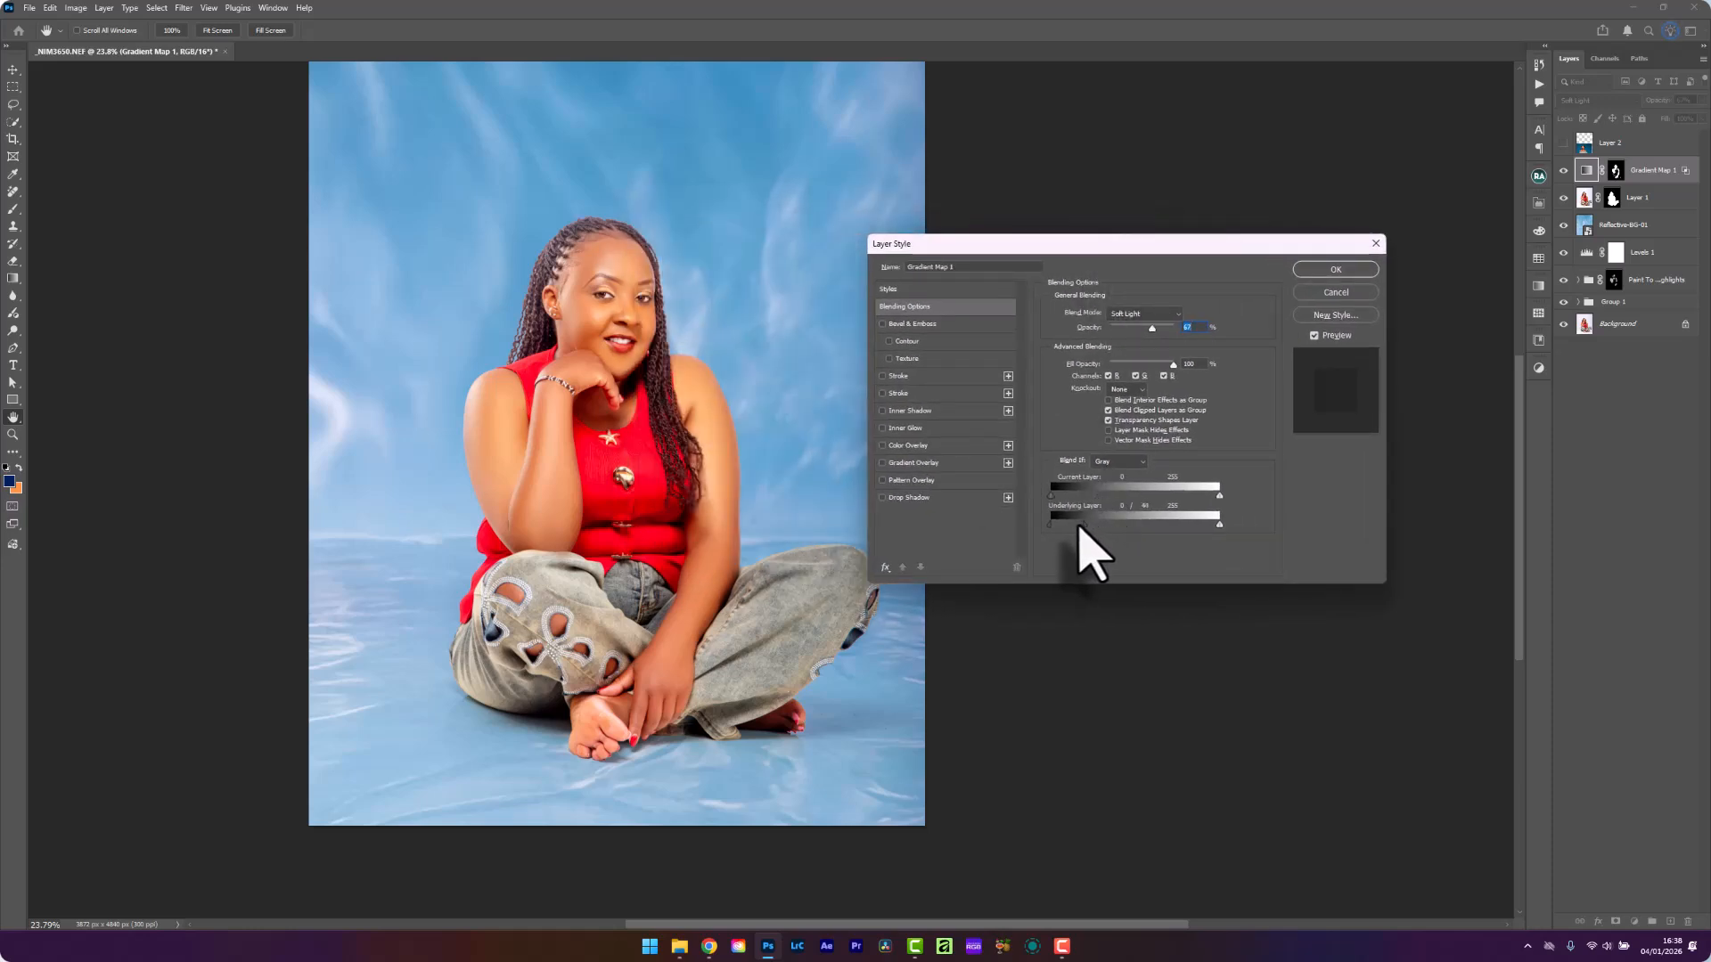
pyautogui.click(1335, 269)
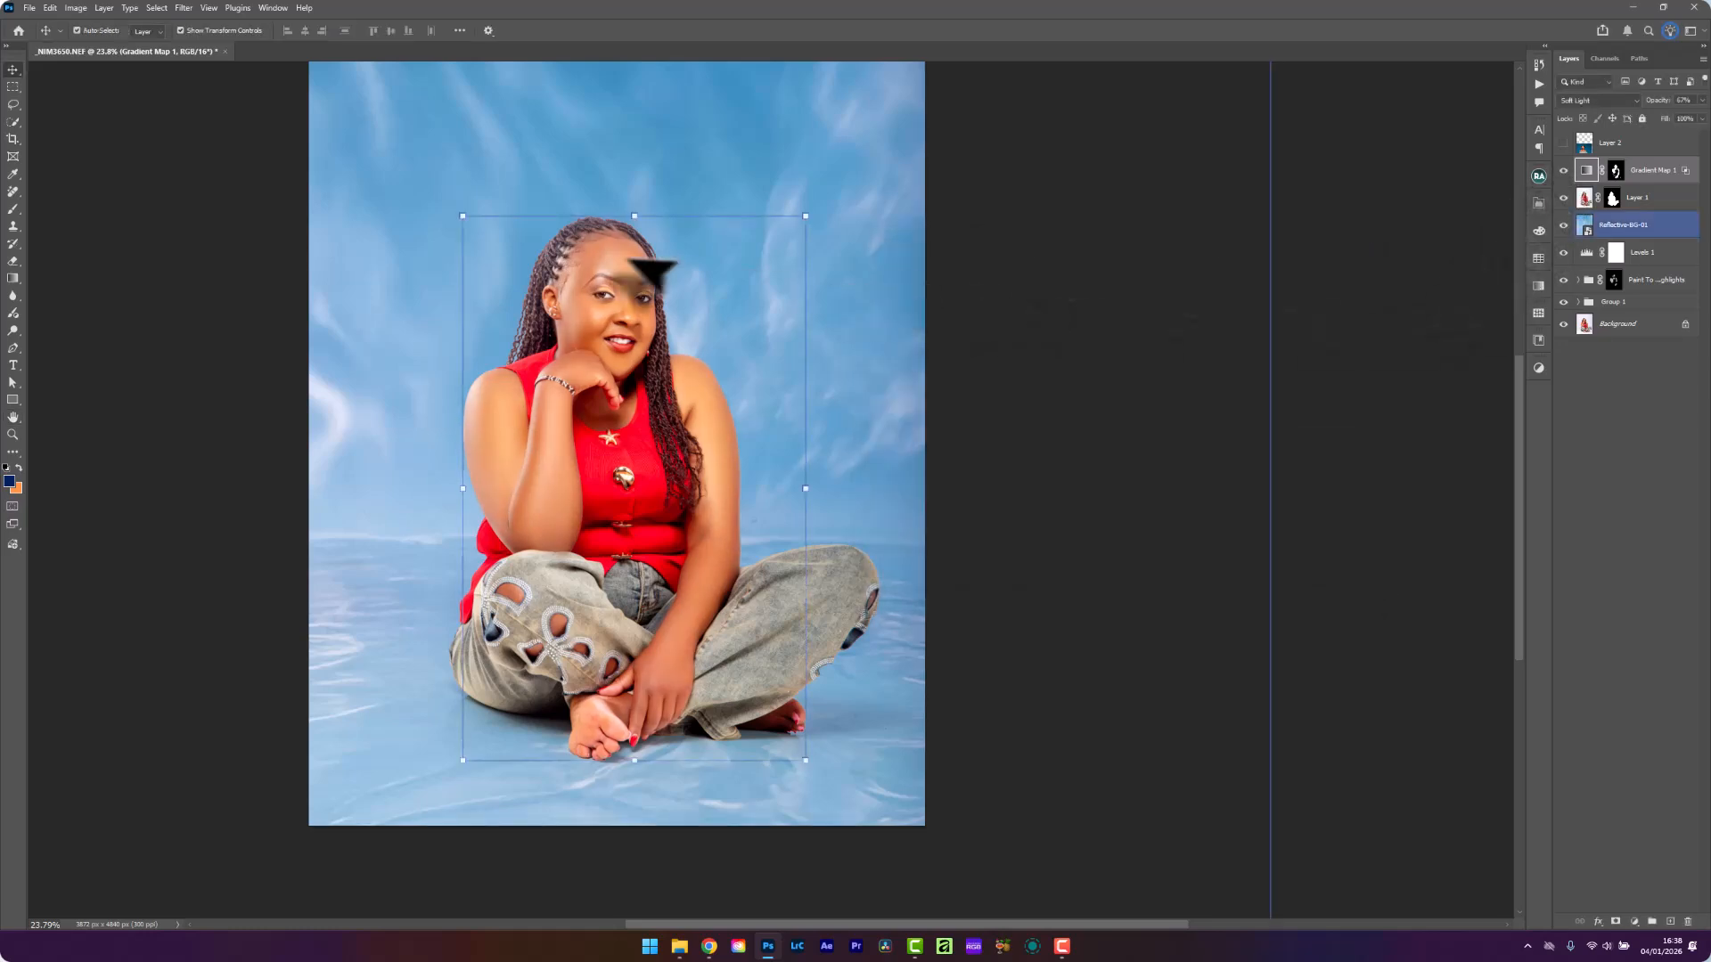
# Apply Hue/Saturation to the reflective backdrop layer with hue -3, saturation +46 and lightness +9
pyautogui.scroll(1, 677, 294)
pyautogui.click(1630, 226)
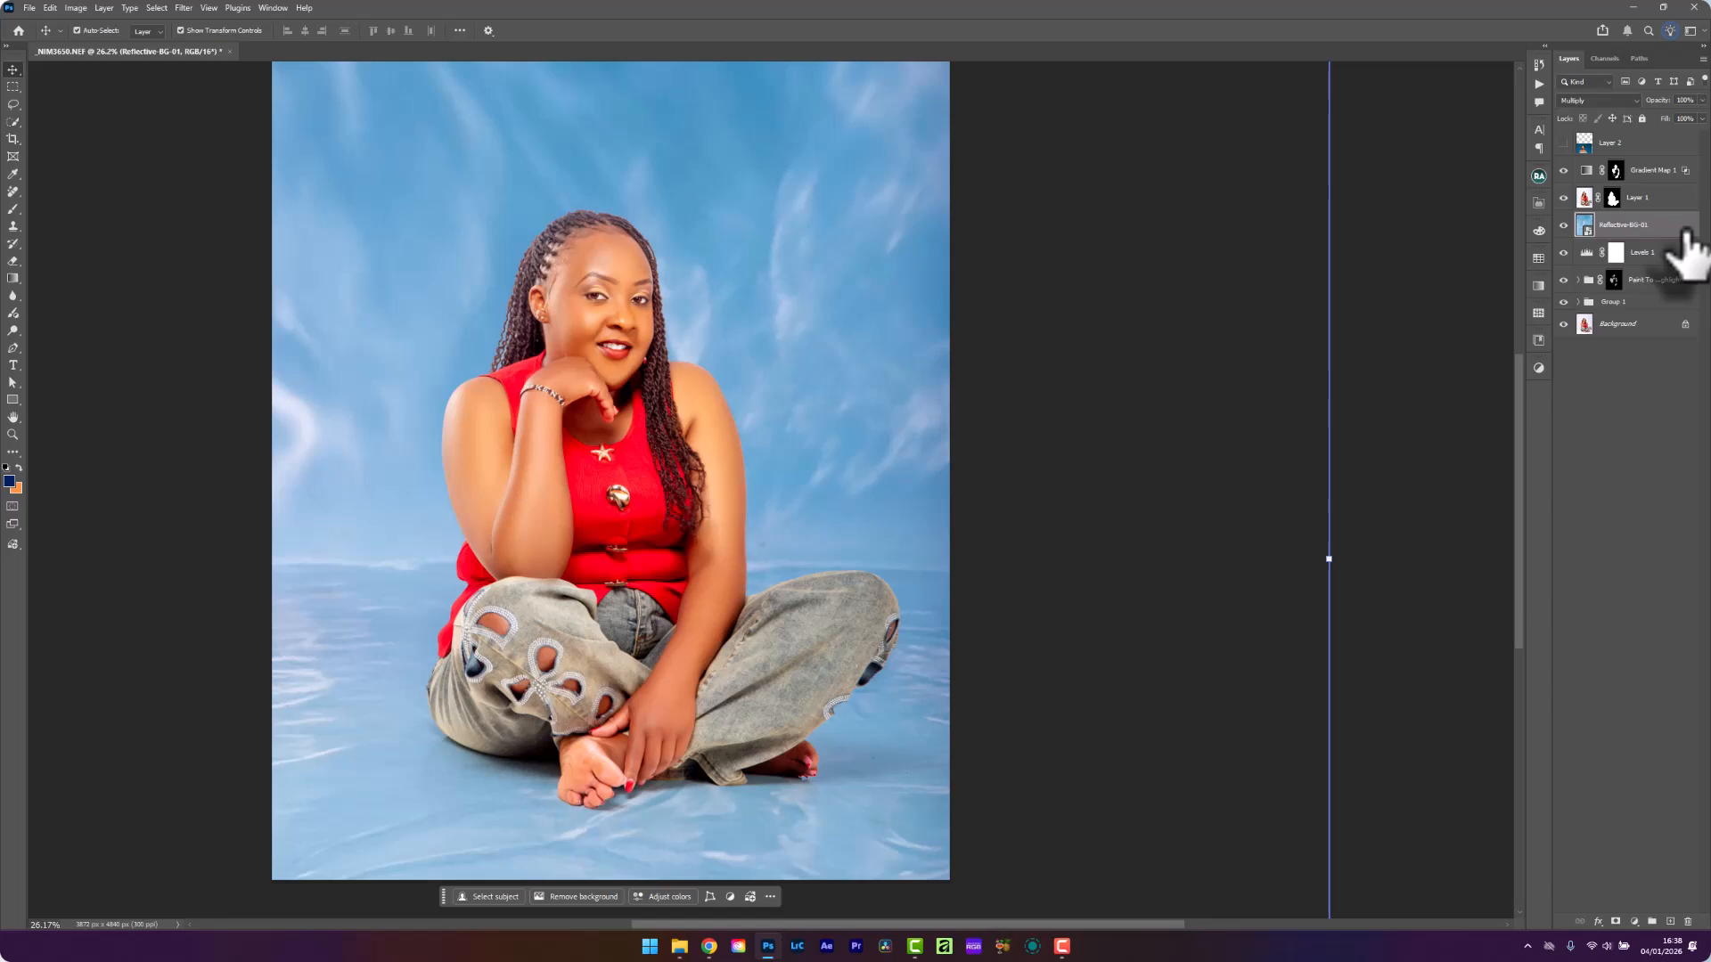
pyautogui.hotkey('ctrl', 'u')
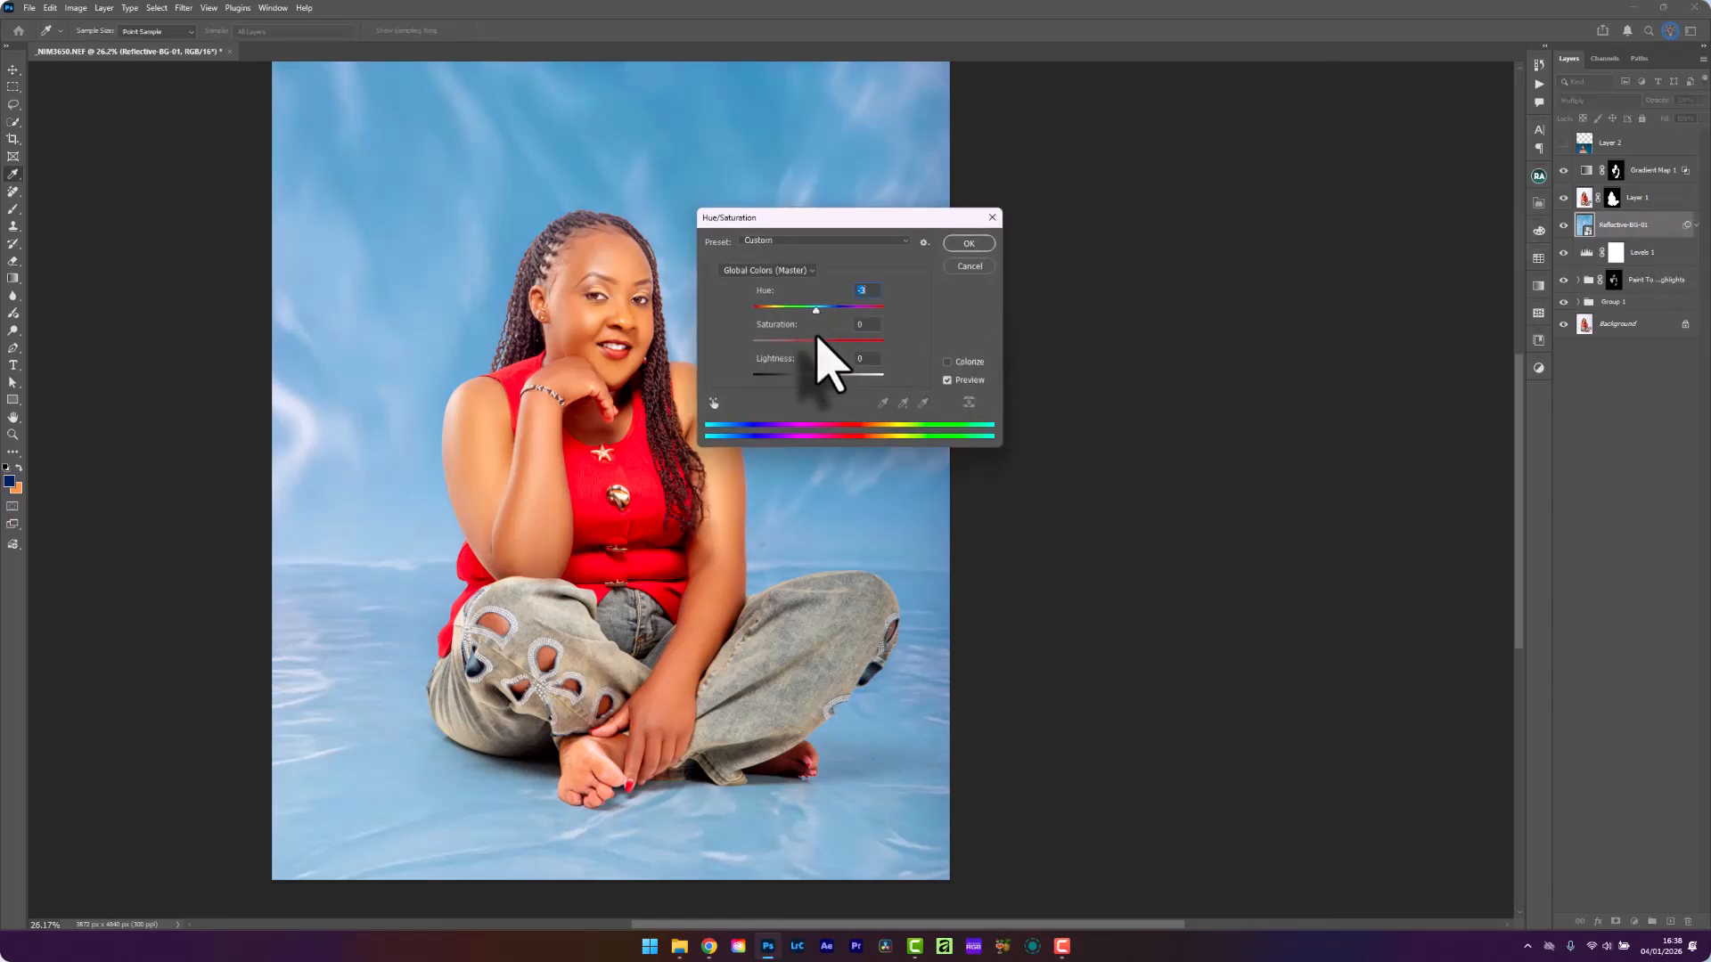
pyautogui.moveTo(838, 349); pyautogui.dragTo(859, 351)
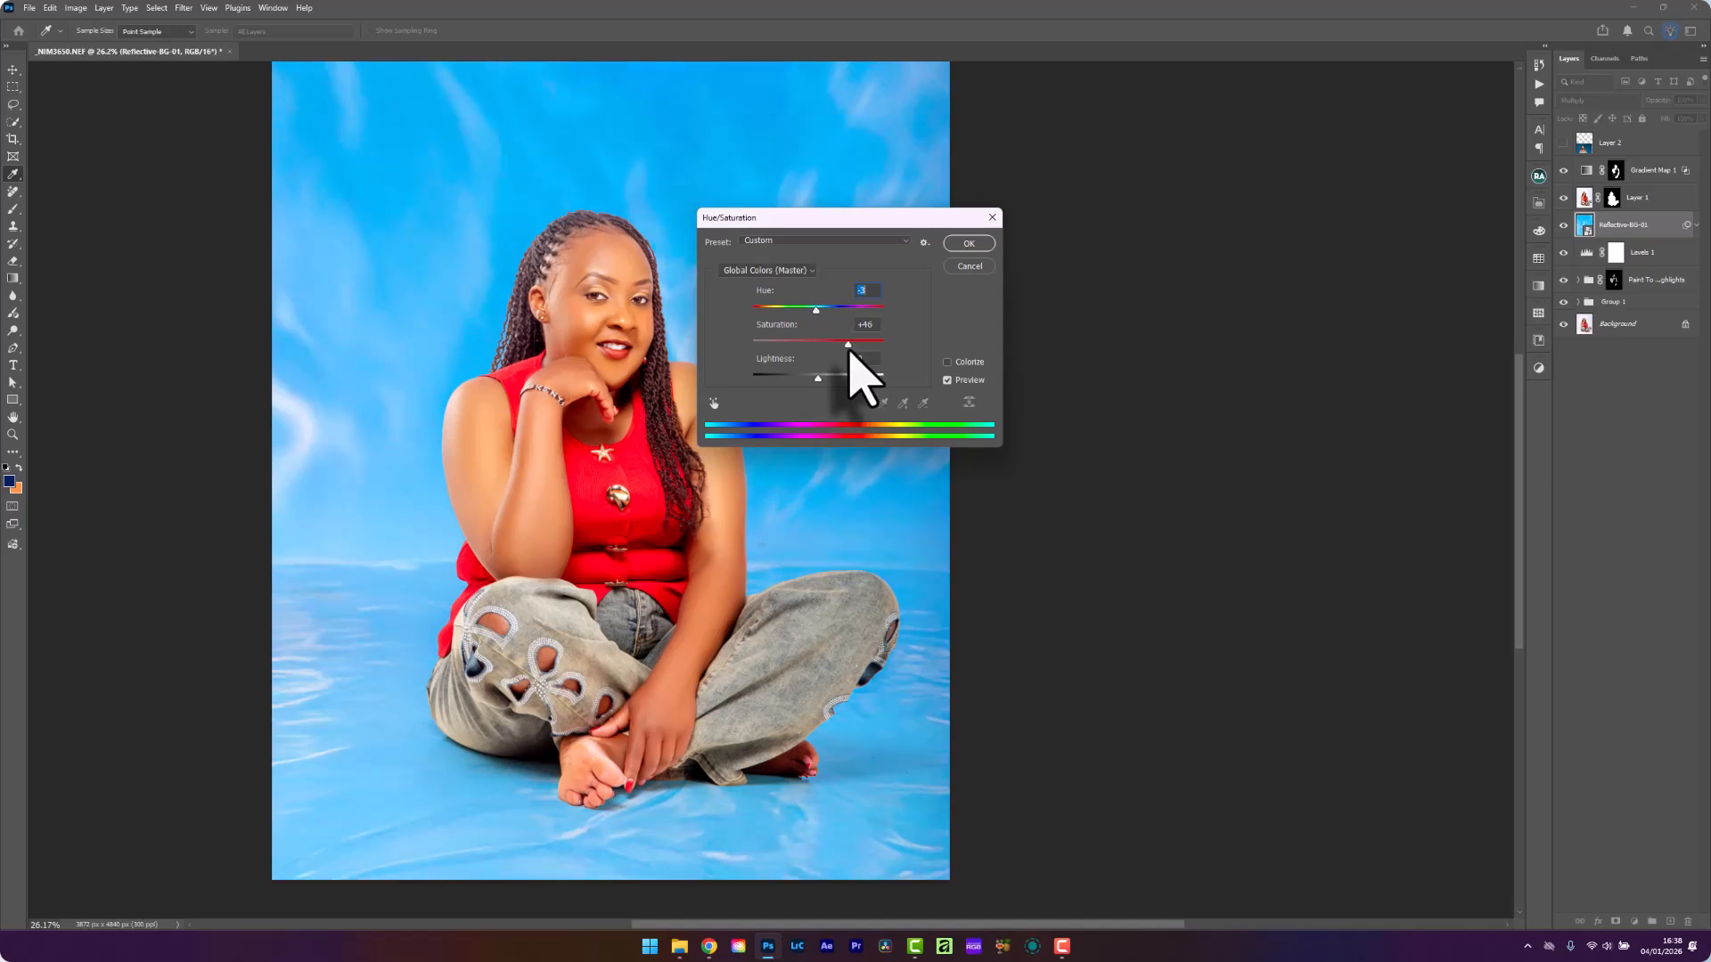
pyautogui.moveTo(813, 376); pyautogui.dragTo(824, 376)
pyautogui.click(968, 243)
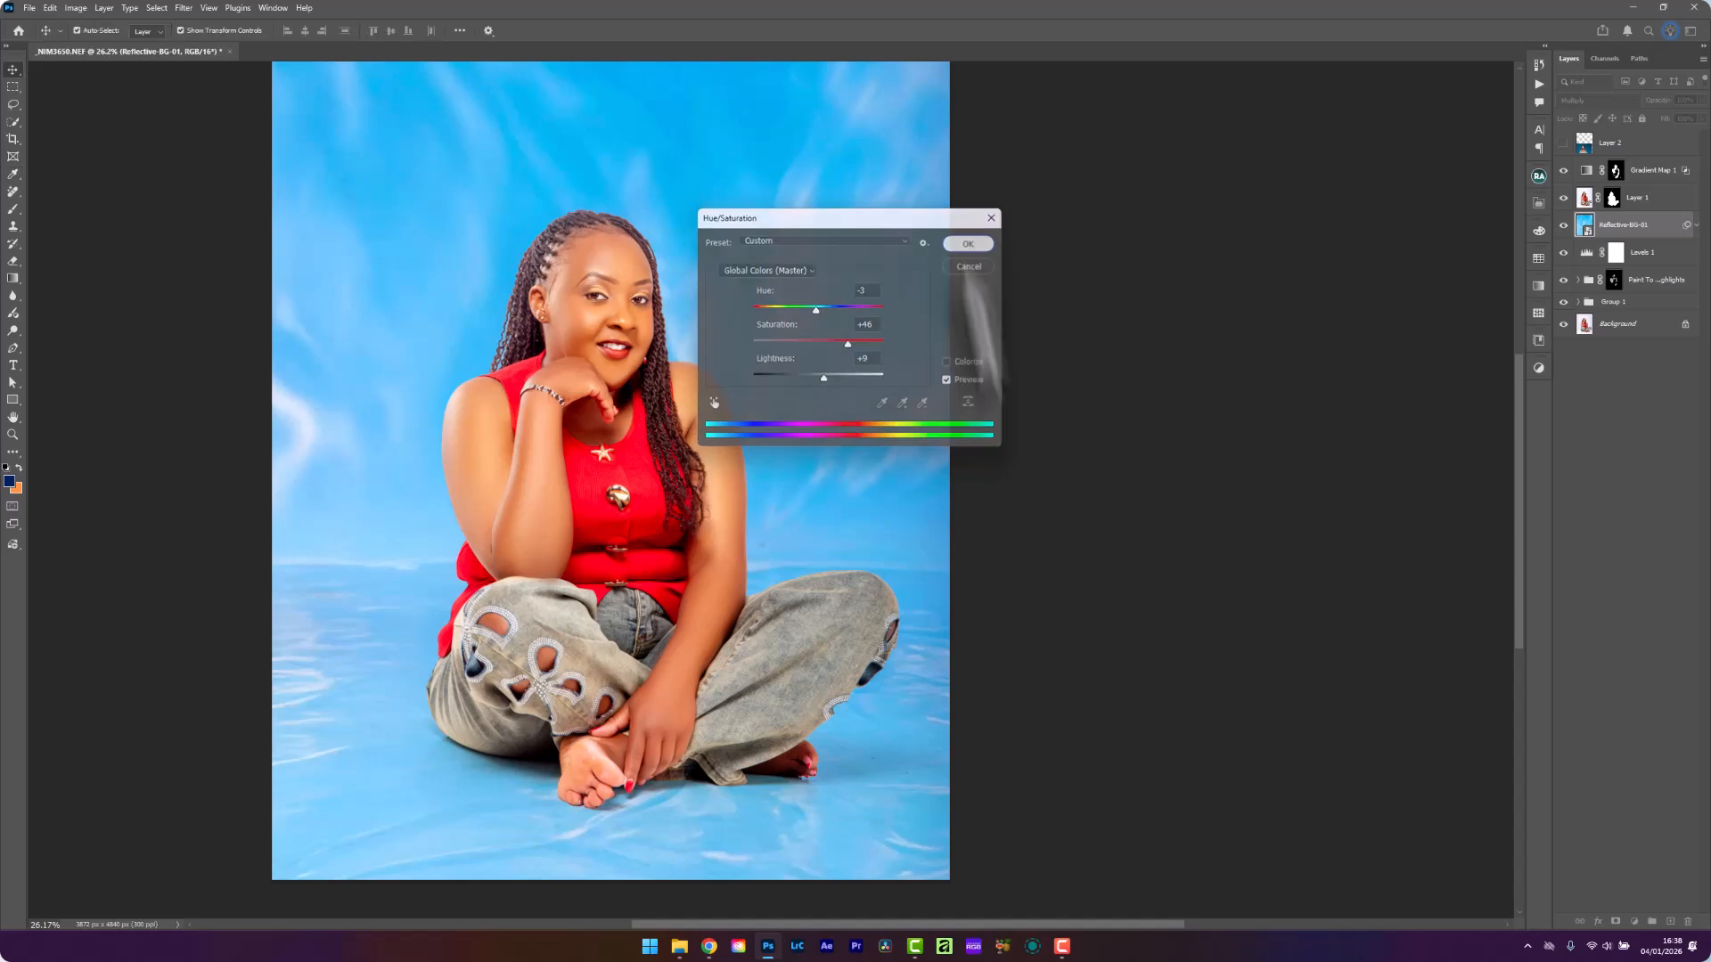
pyautogui.scroll(-2, 1149, 458)
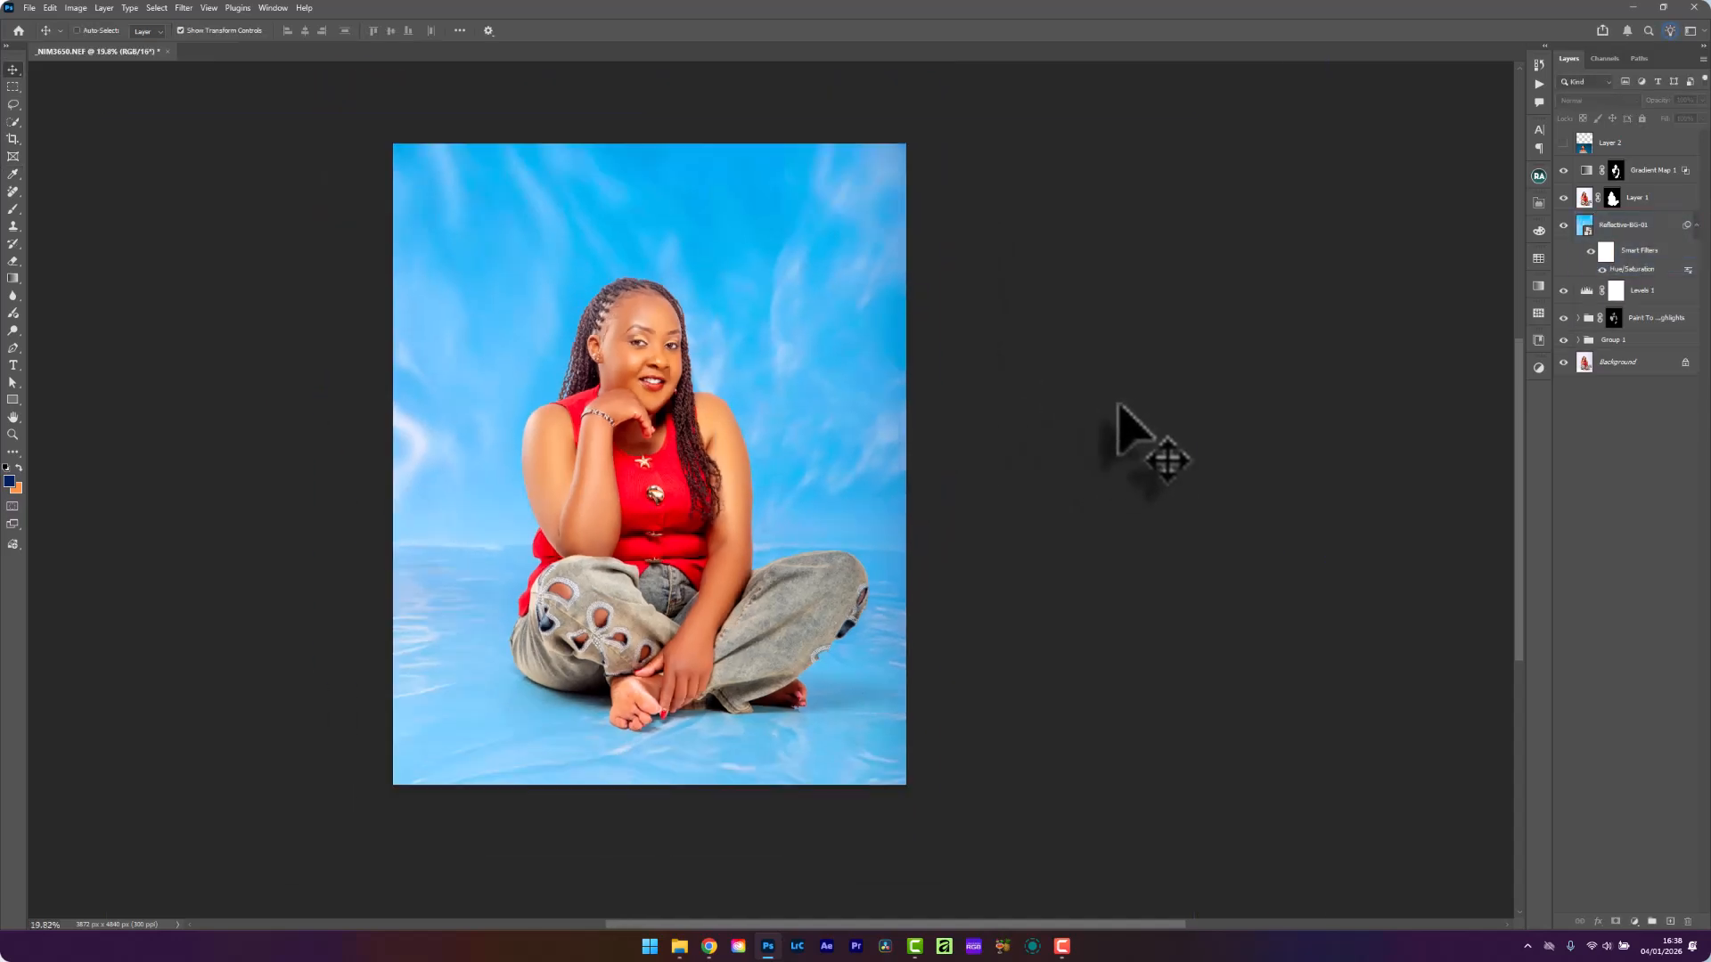
pyautogui.scroll(2, 1120, 408)
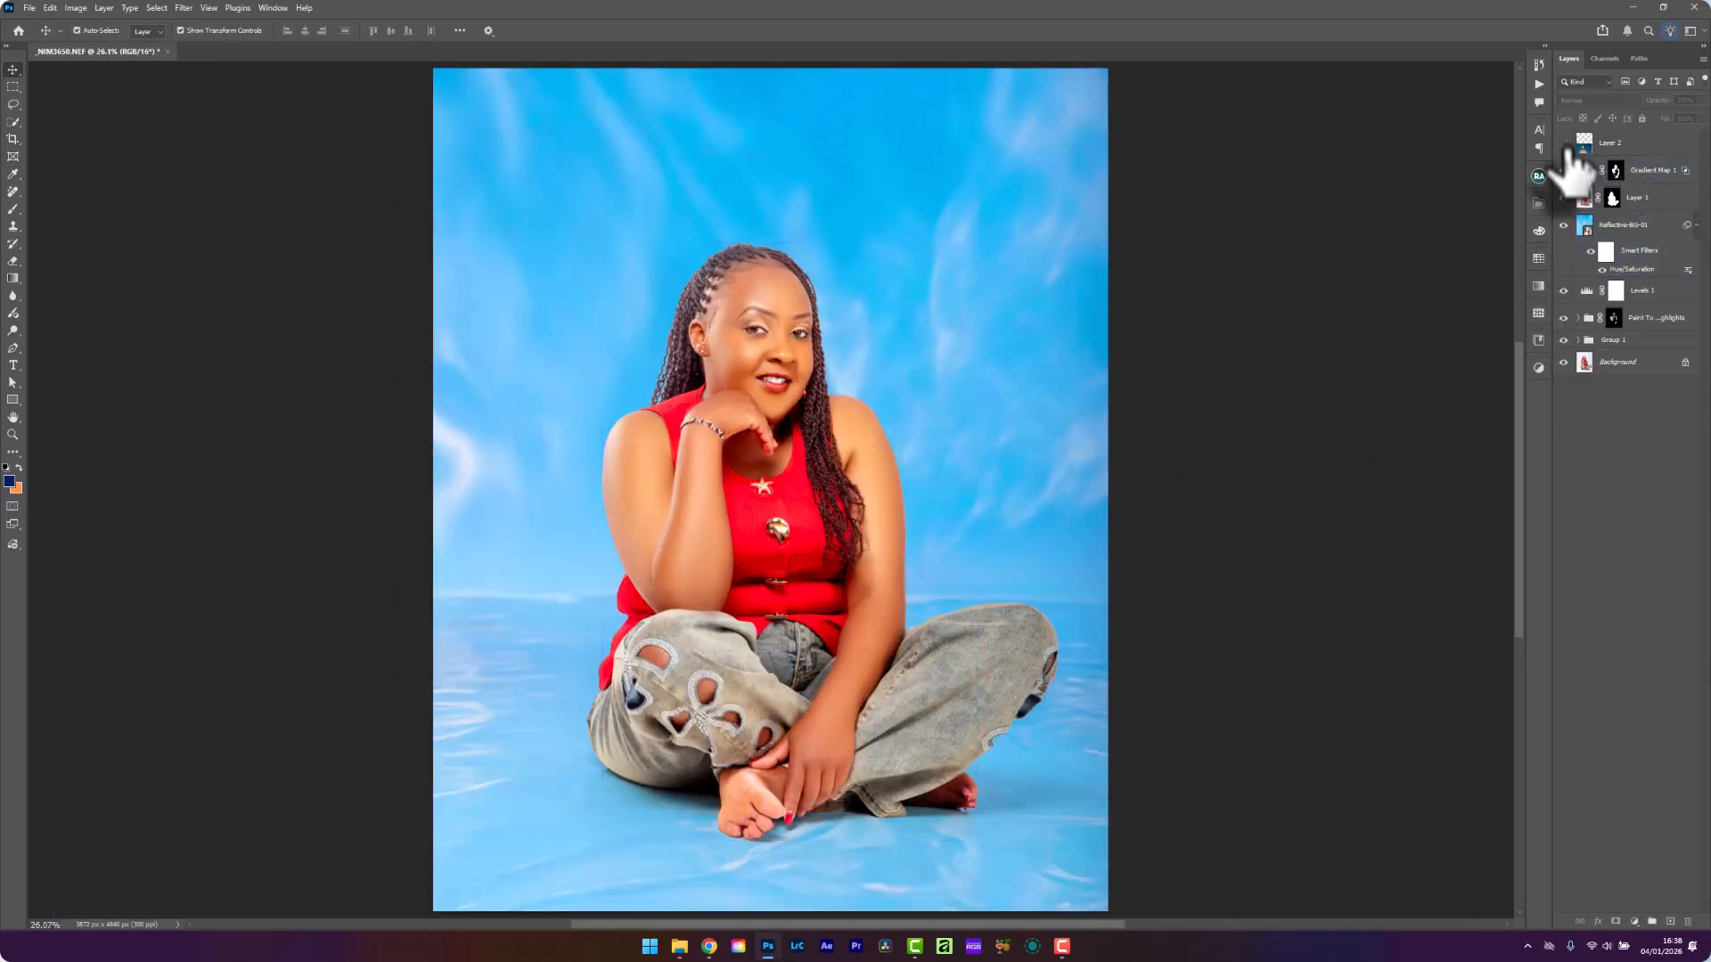
# Delete the hidden reference image layer above the gradient map and clear the layer selection
pyautogui.click(1616, 145)
pyautogui.press('Delete')
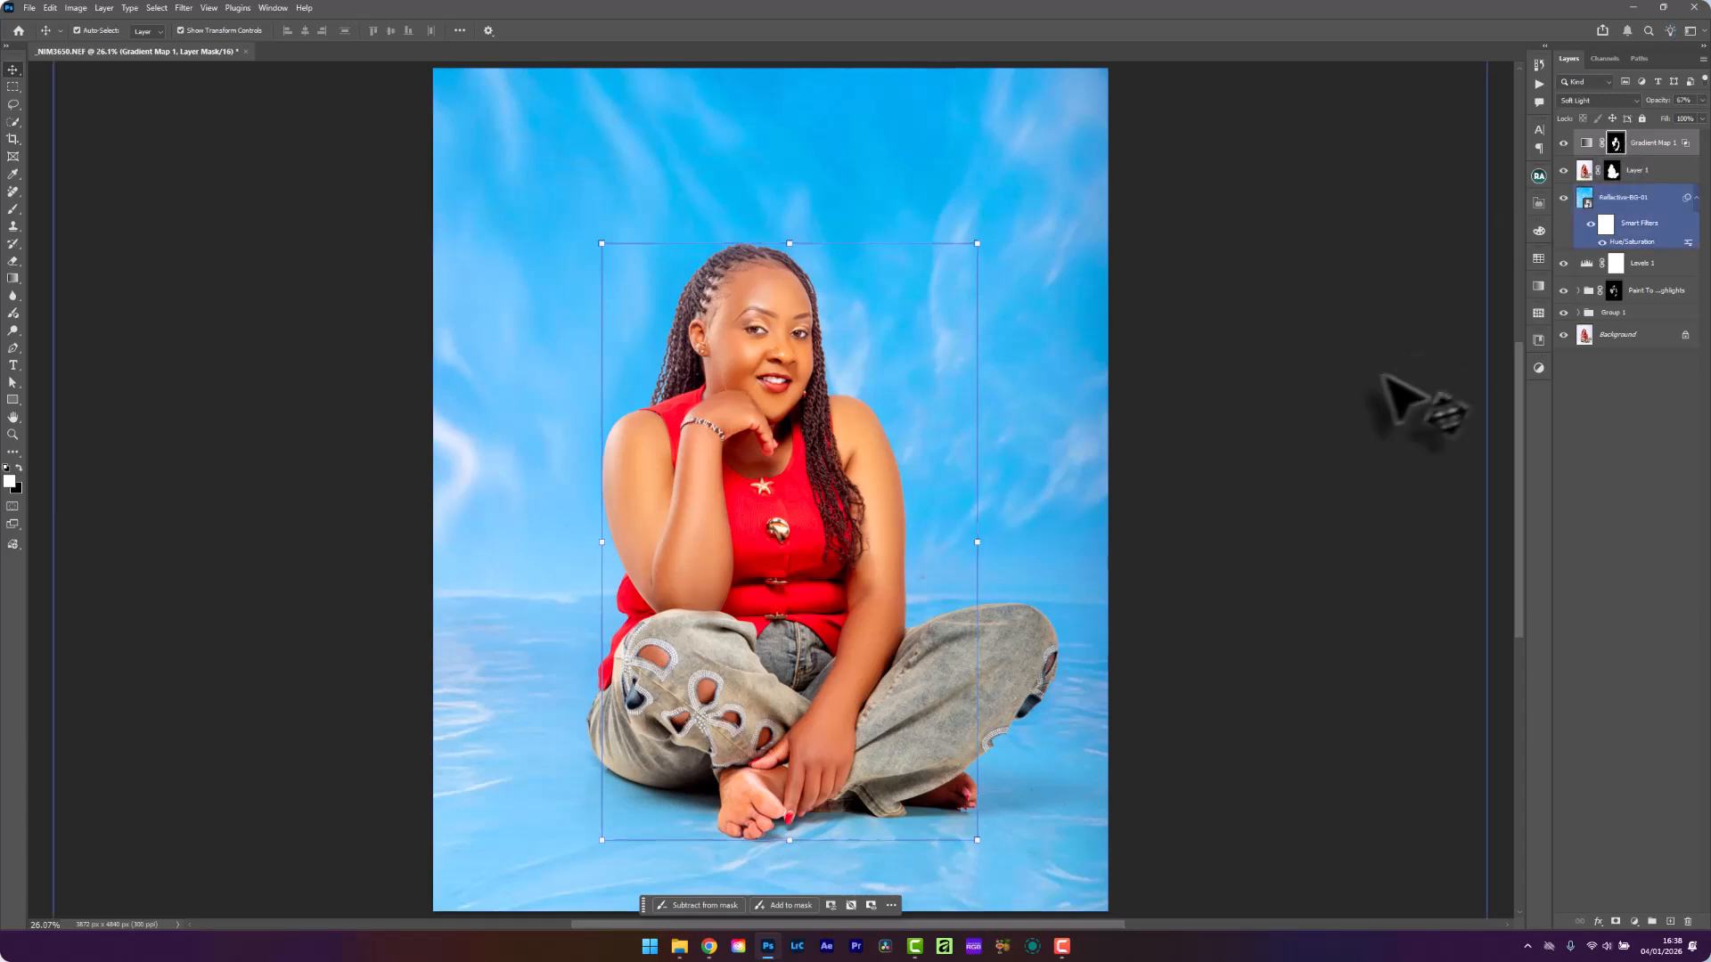
pyautogui.click(1318, 424)
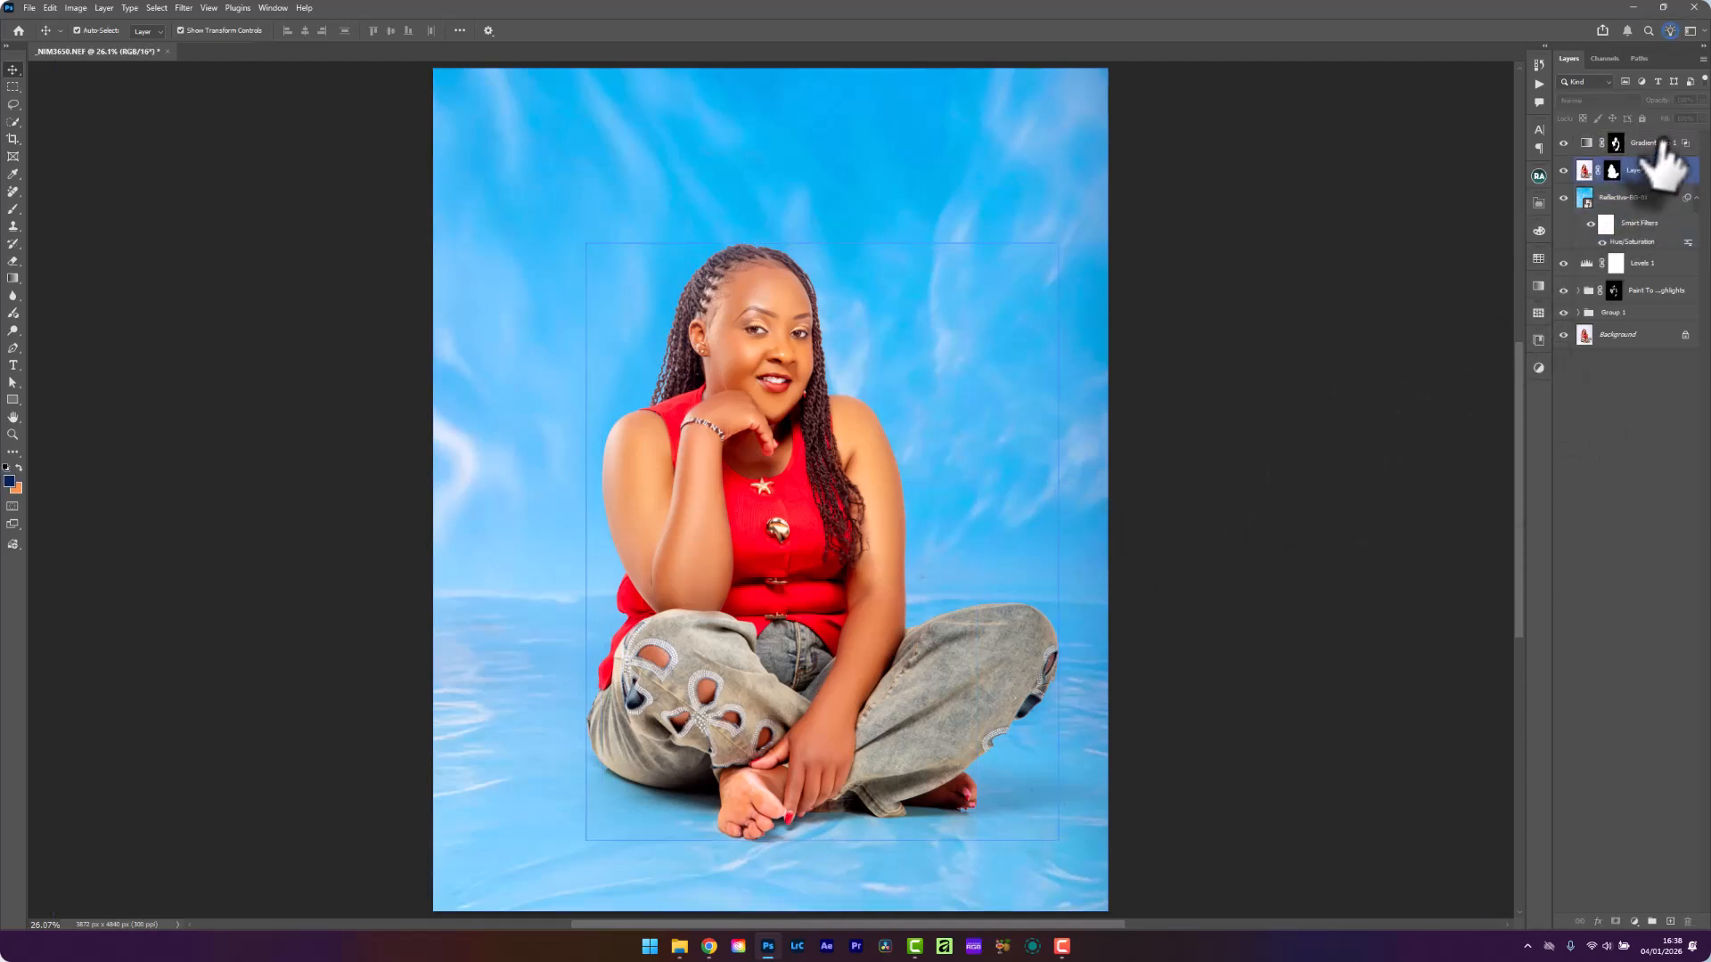
# Group all the editing layers from the gradient map down to the lowest group, leaving out the Background
pyautogui.click(1652, 145)
pyautogui.keyDown('shift'); pyautogui.click(1630, 314); pyautogui.keyUp('shift')
pyautogui.hotkey('ctrl', 'g')
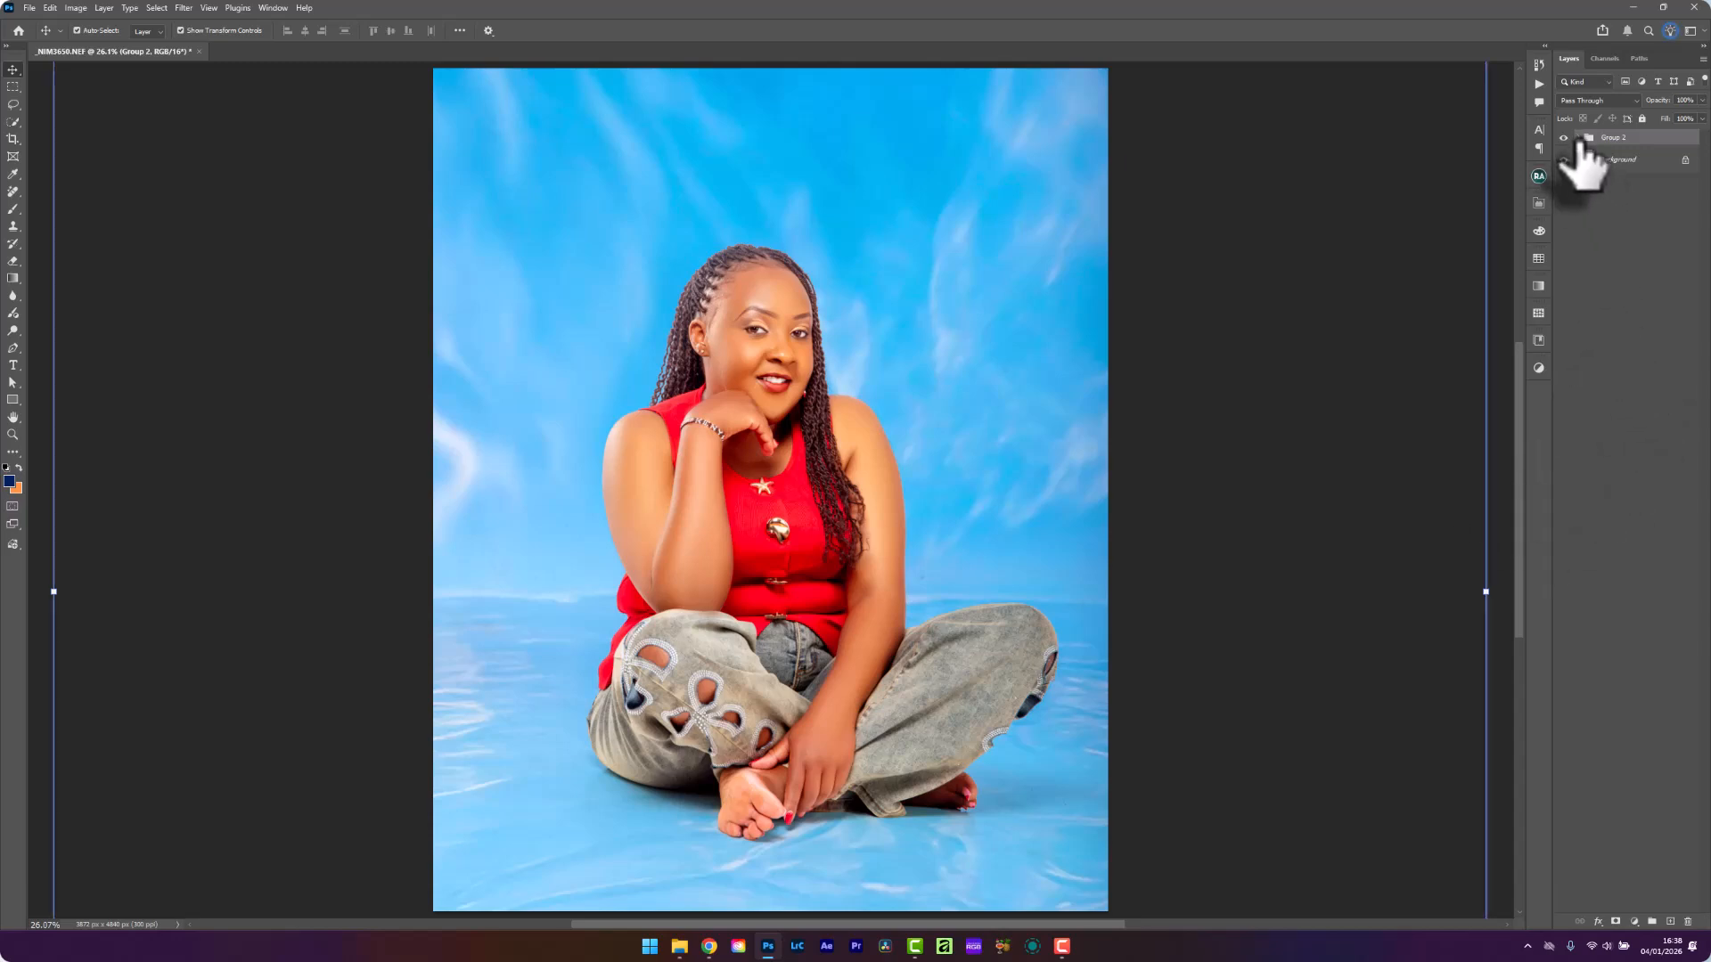
# Add a Levels adjustment above the gradient map inside the new group, set its white input level to 247, and collapse the group
pyautogui.click(1579, 138)
pyautogui.click(1626, 159)
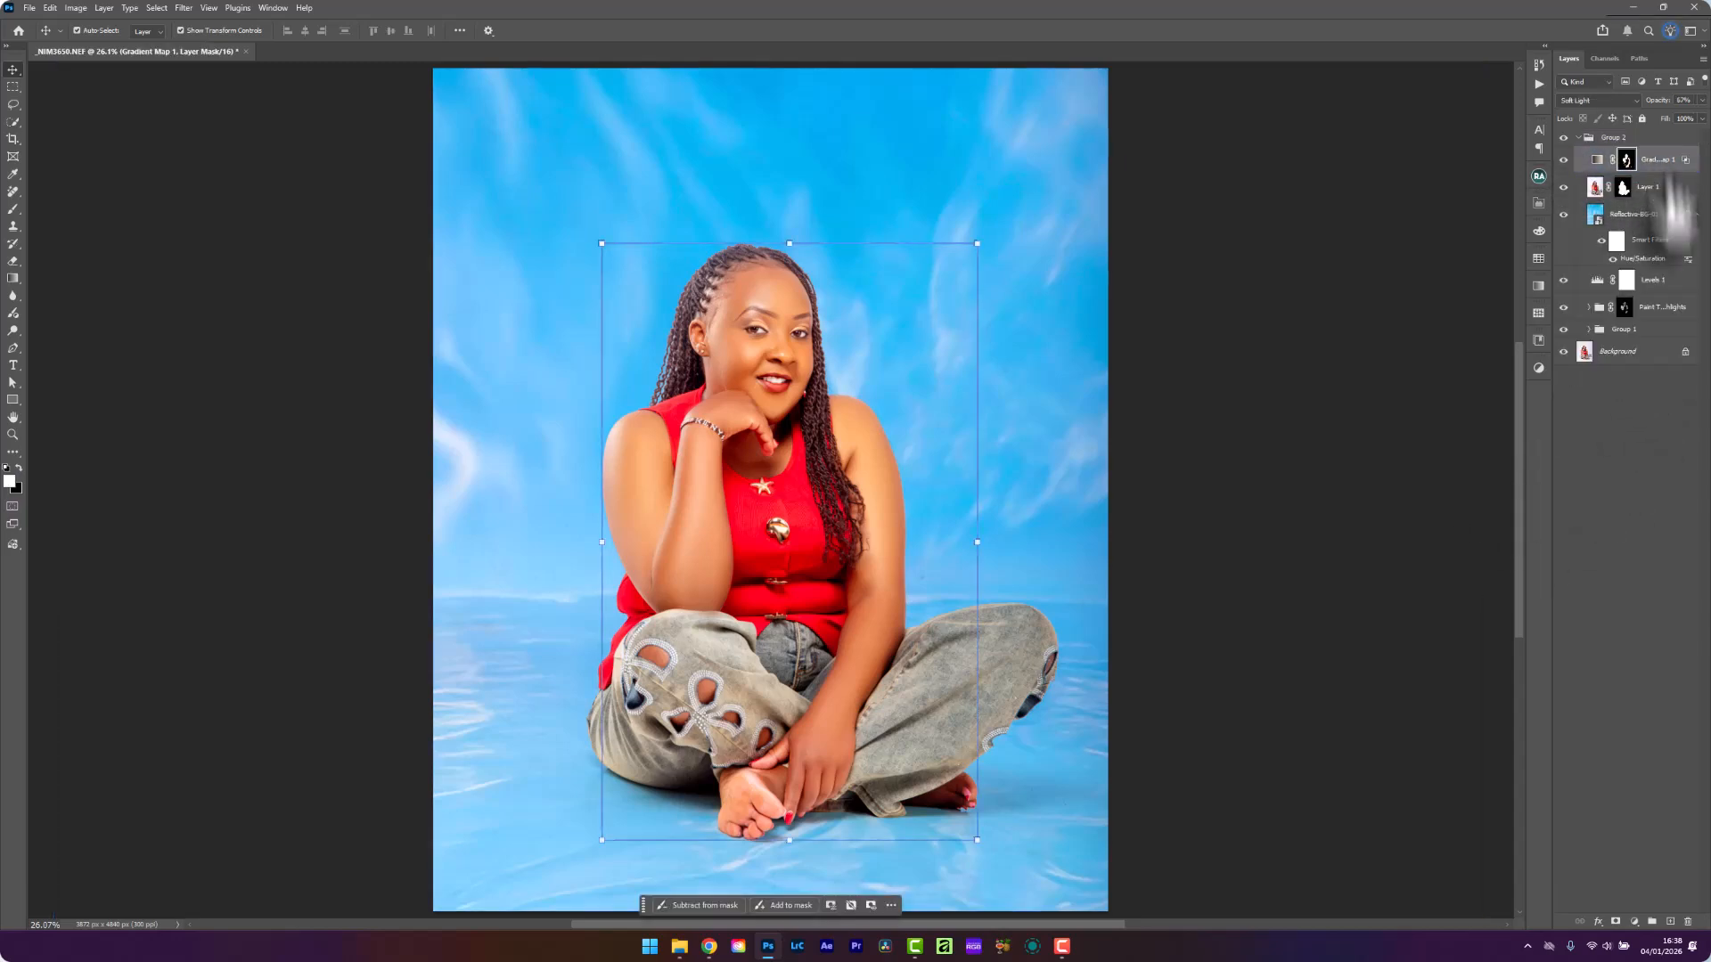
pyautogui.click(1636, 922)
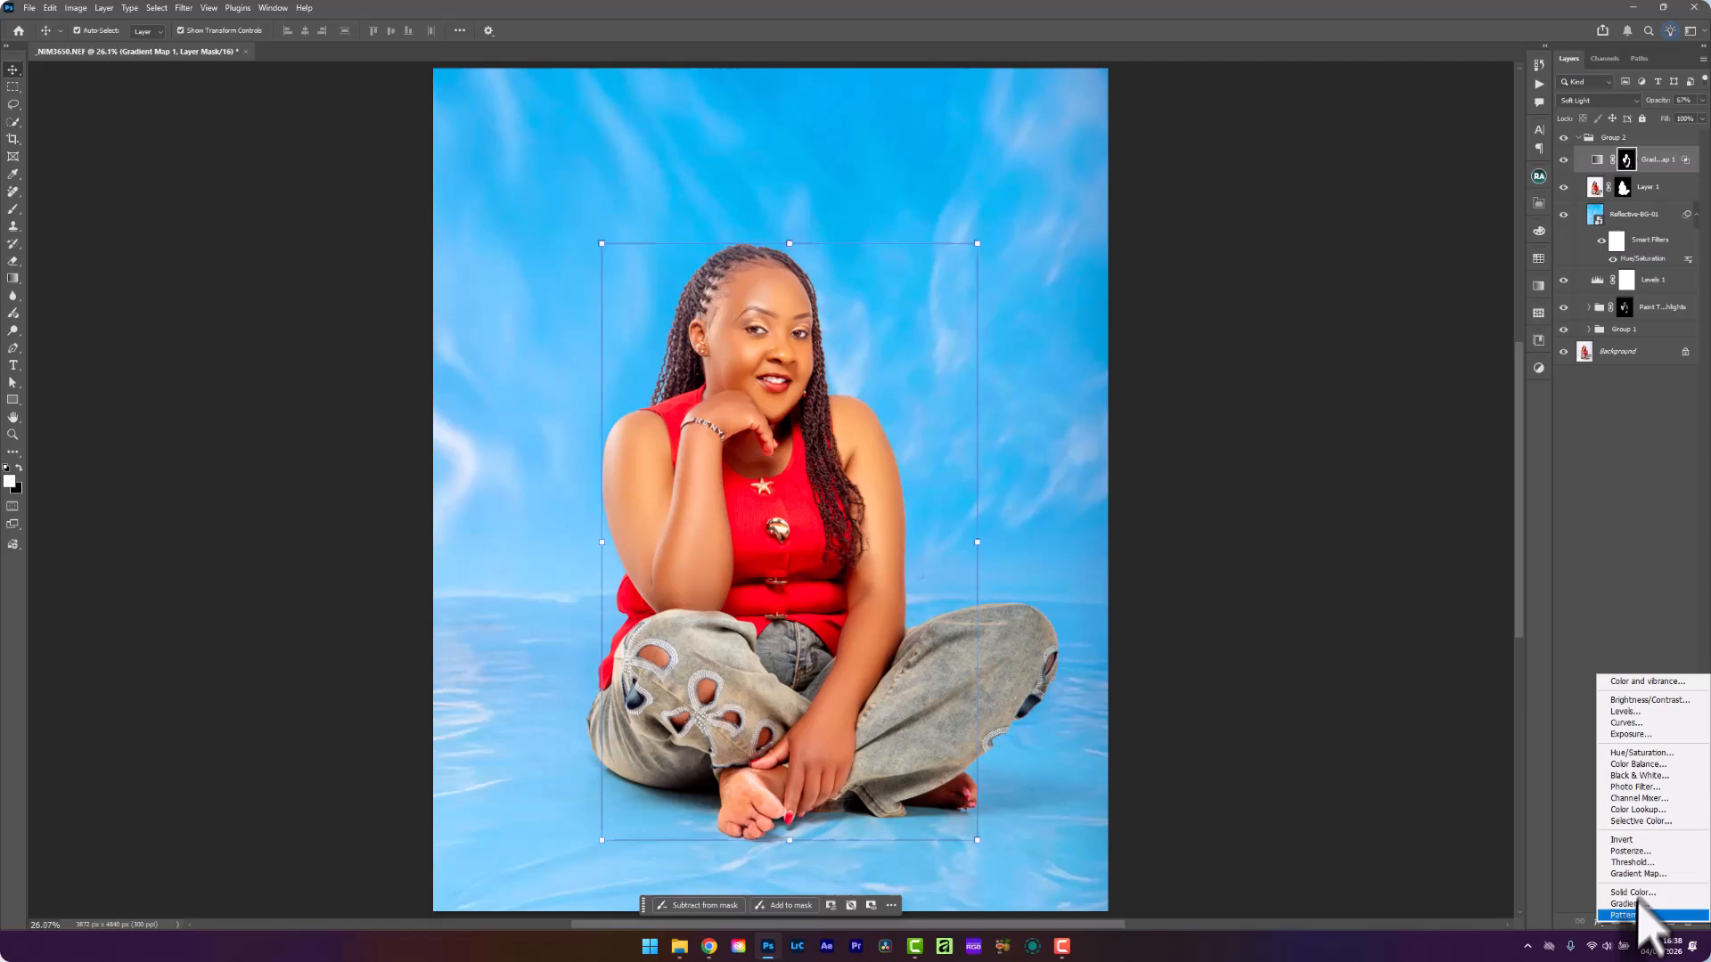
pyautogui.click(1648, 741)
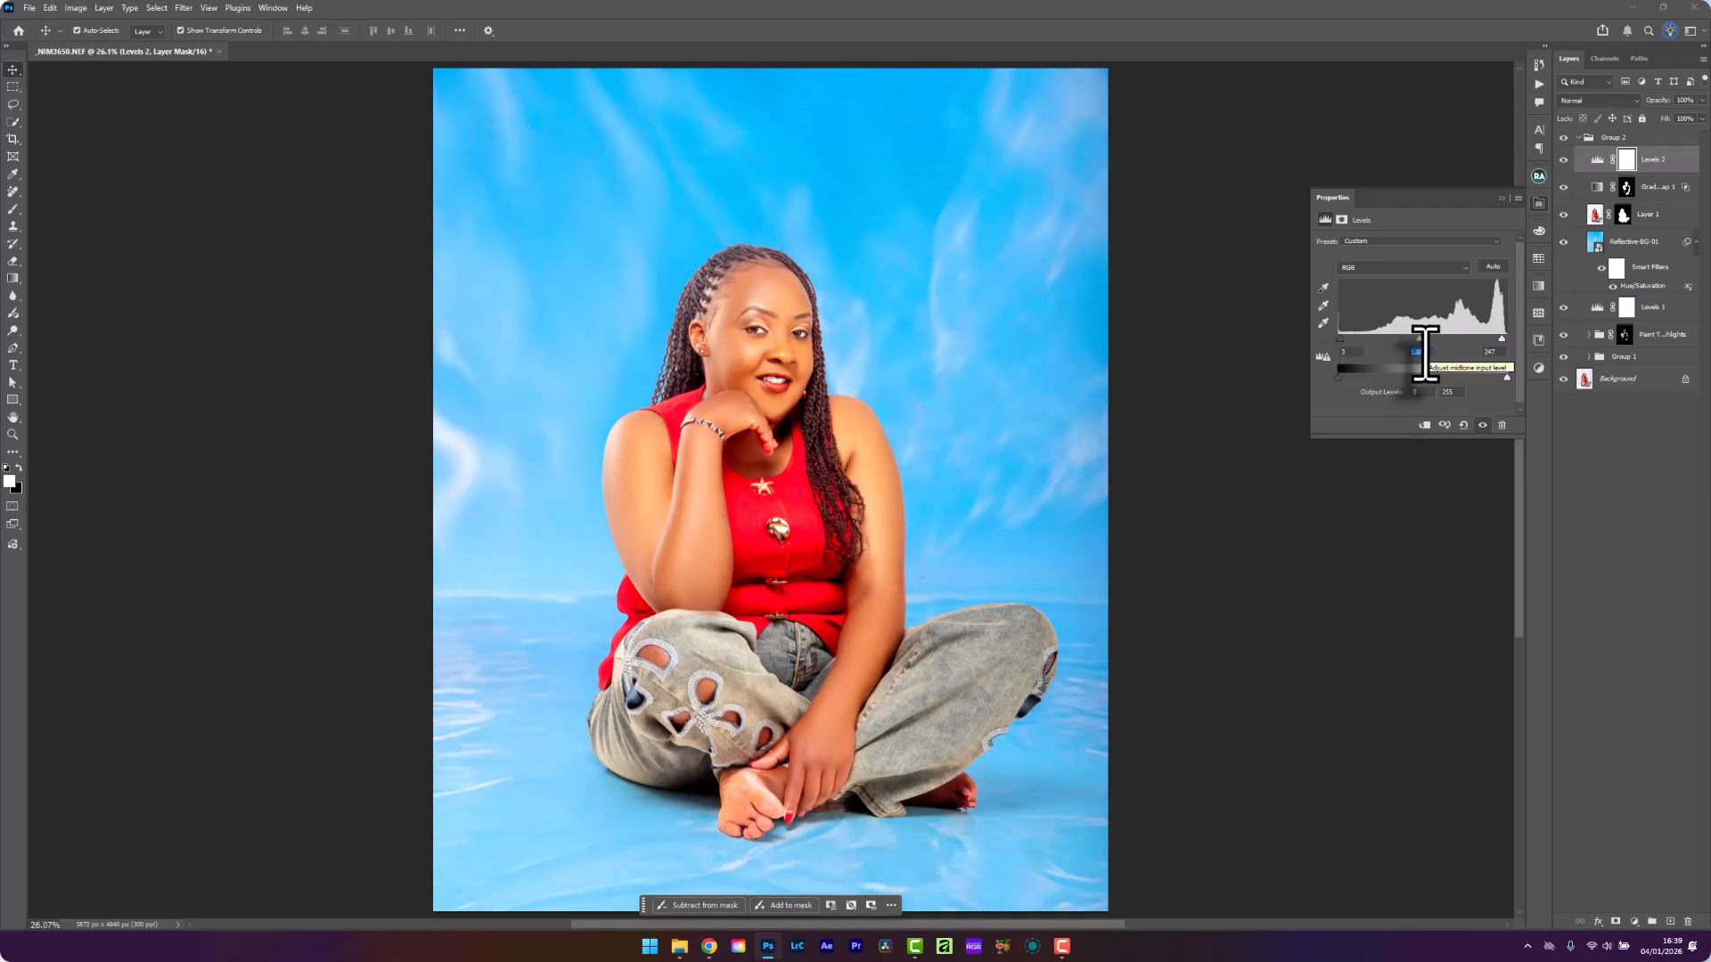
pyautogui.click(1502, 199)
pyautogui.click(1603, 137)
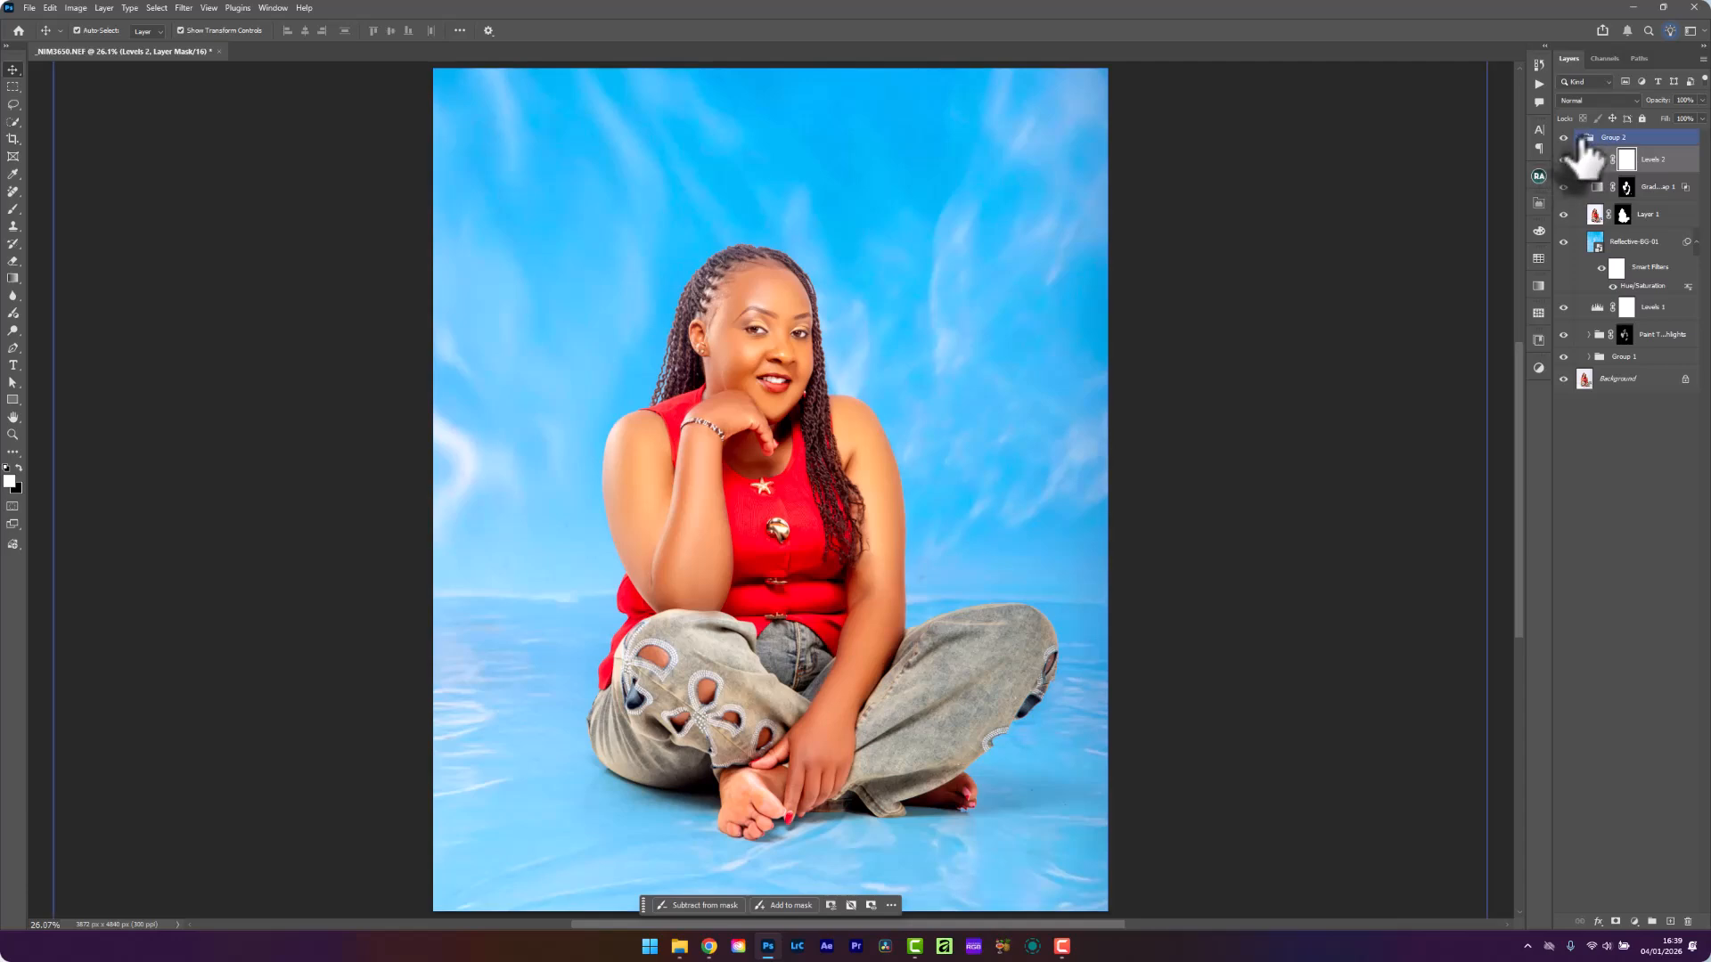
pyautogui.click(1578, 138)
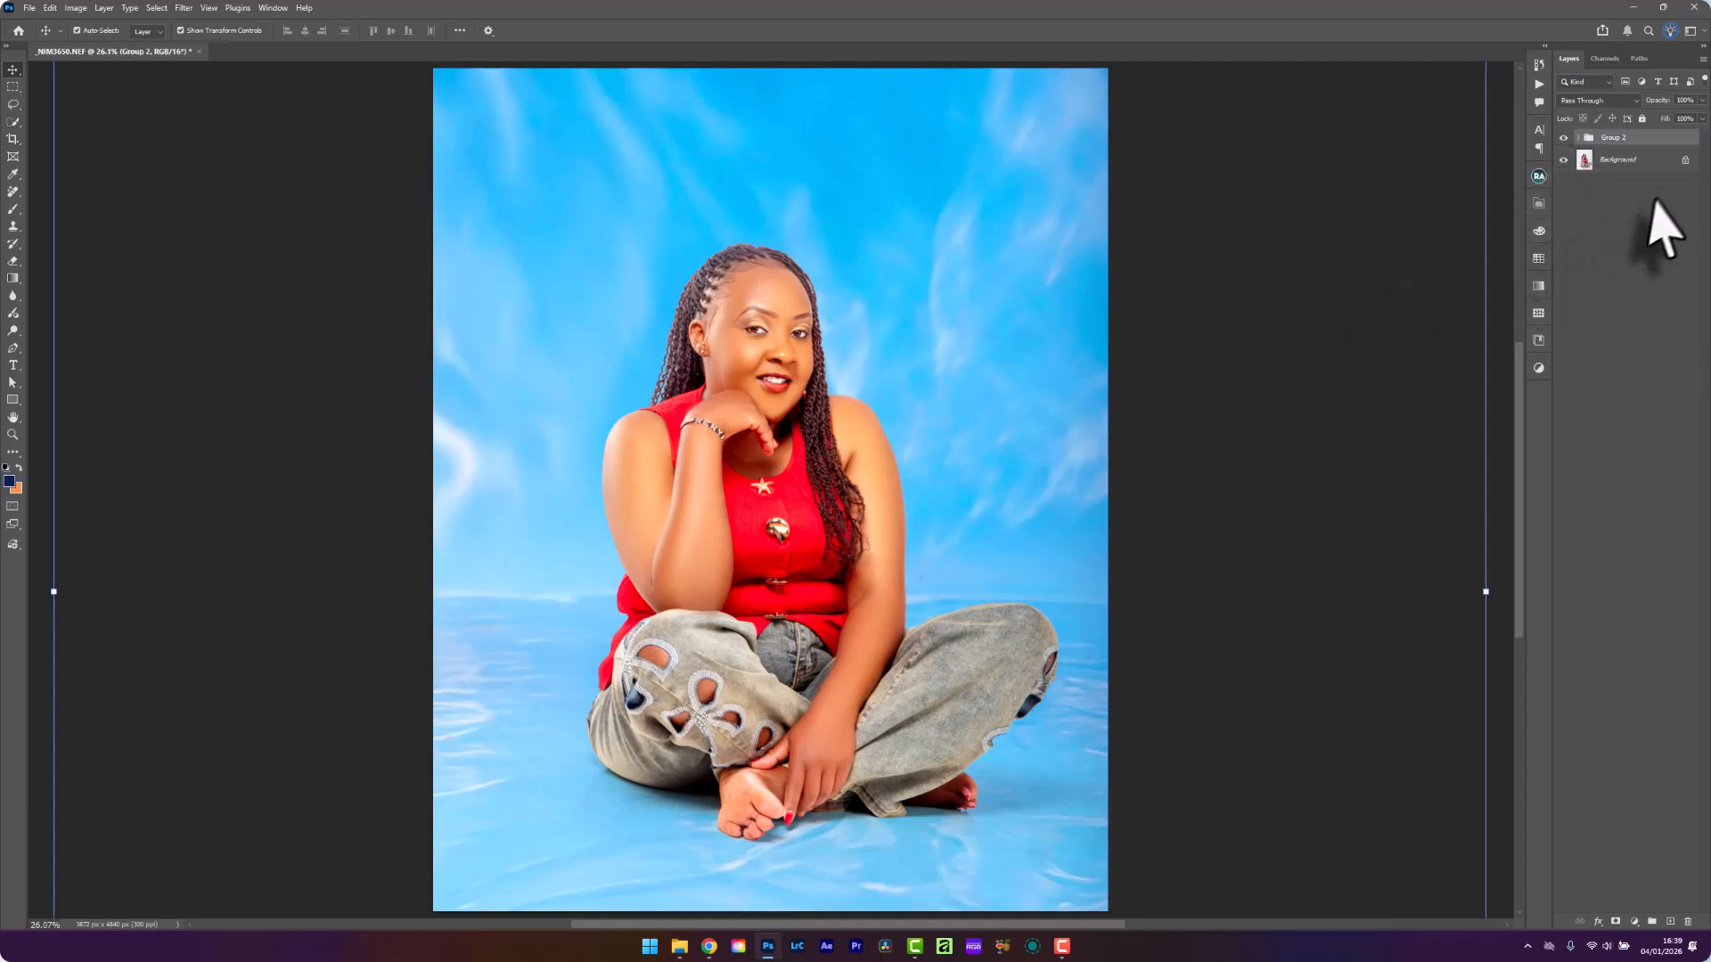
# Review the layers in the group, collapse the backdrop's smart filters, and compare the image with the lower Levels adjustment hidden and shown
pyautogui.click(1578, 138)
pyautogui.click(1668, 164)
pyautogui.click(1663, 218)
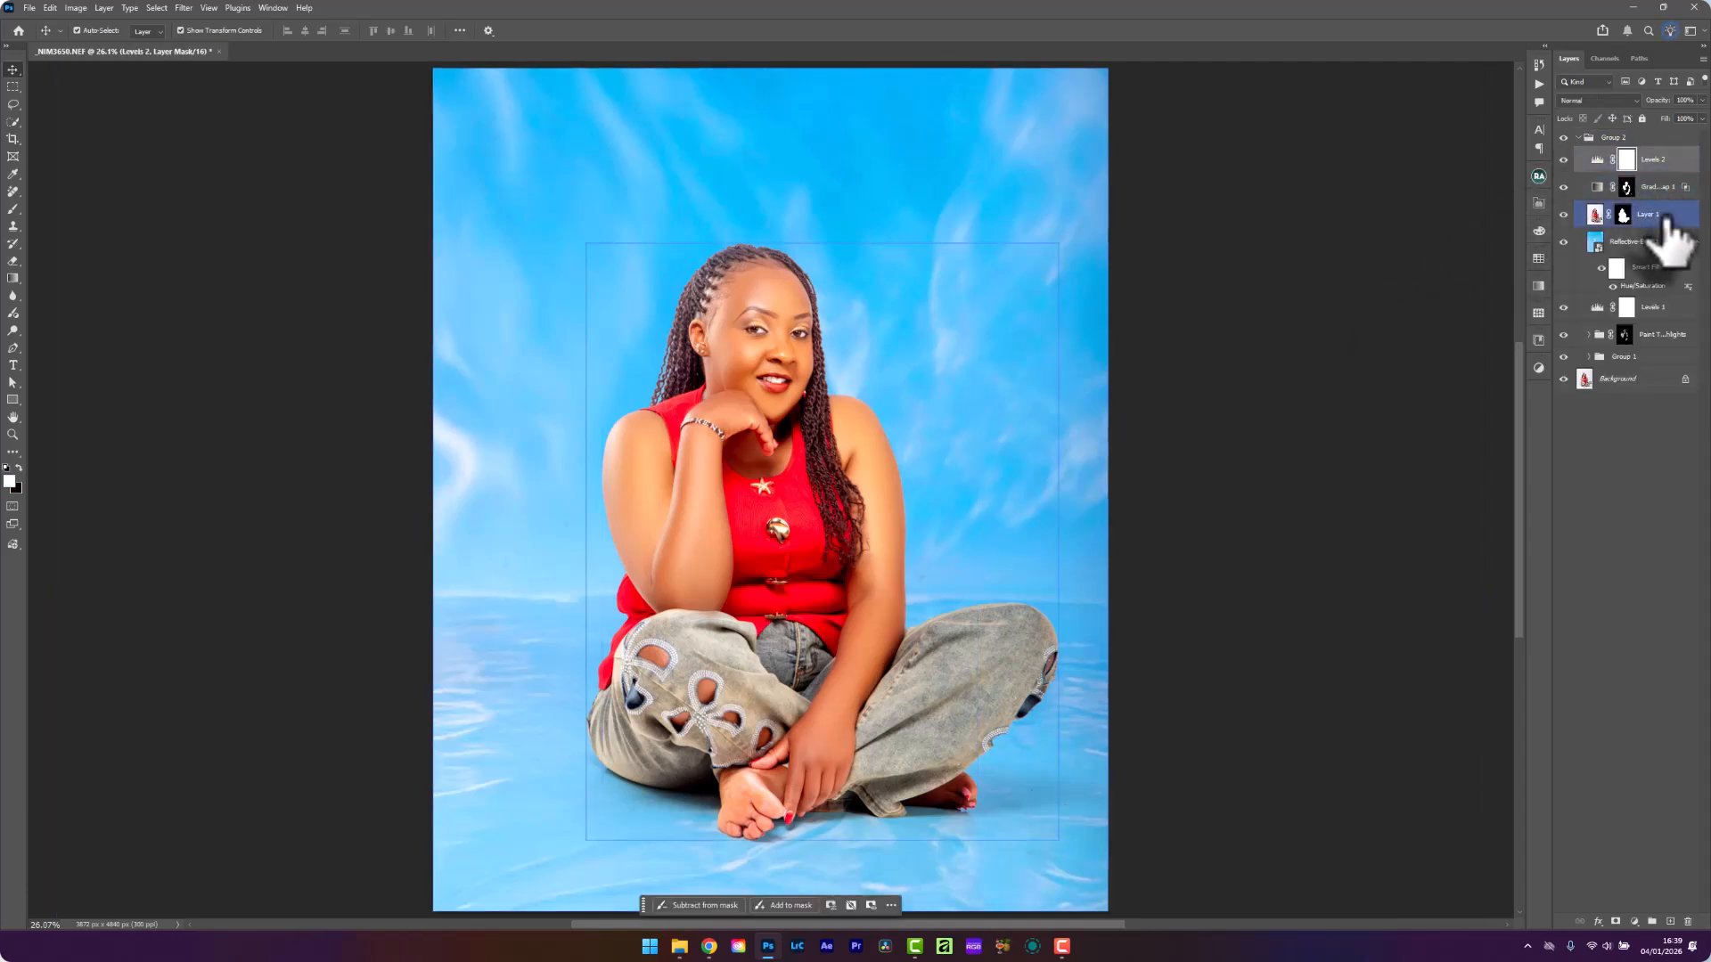
pyautogui.click(1662, 243)
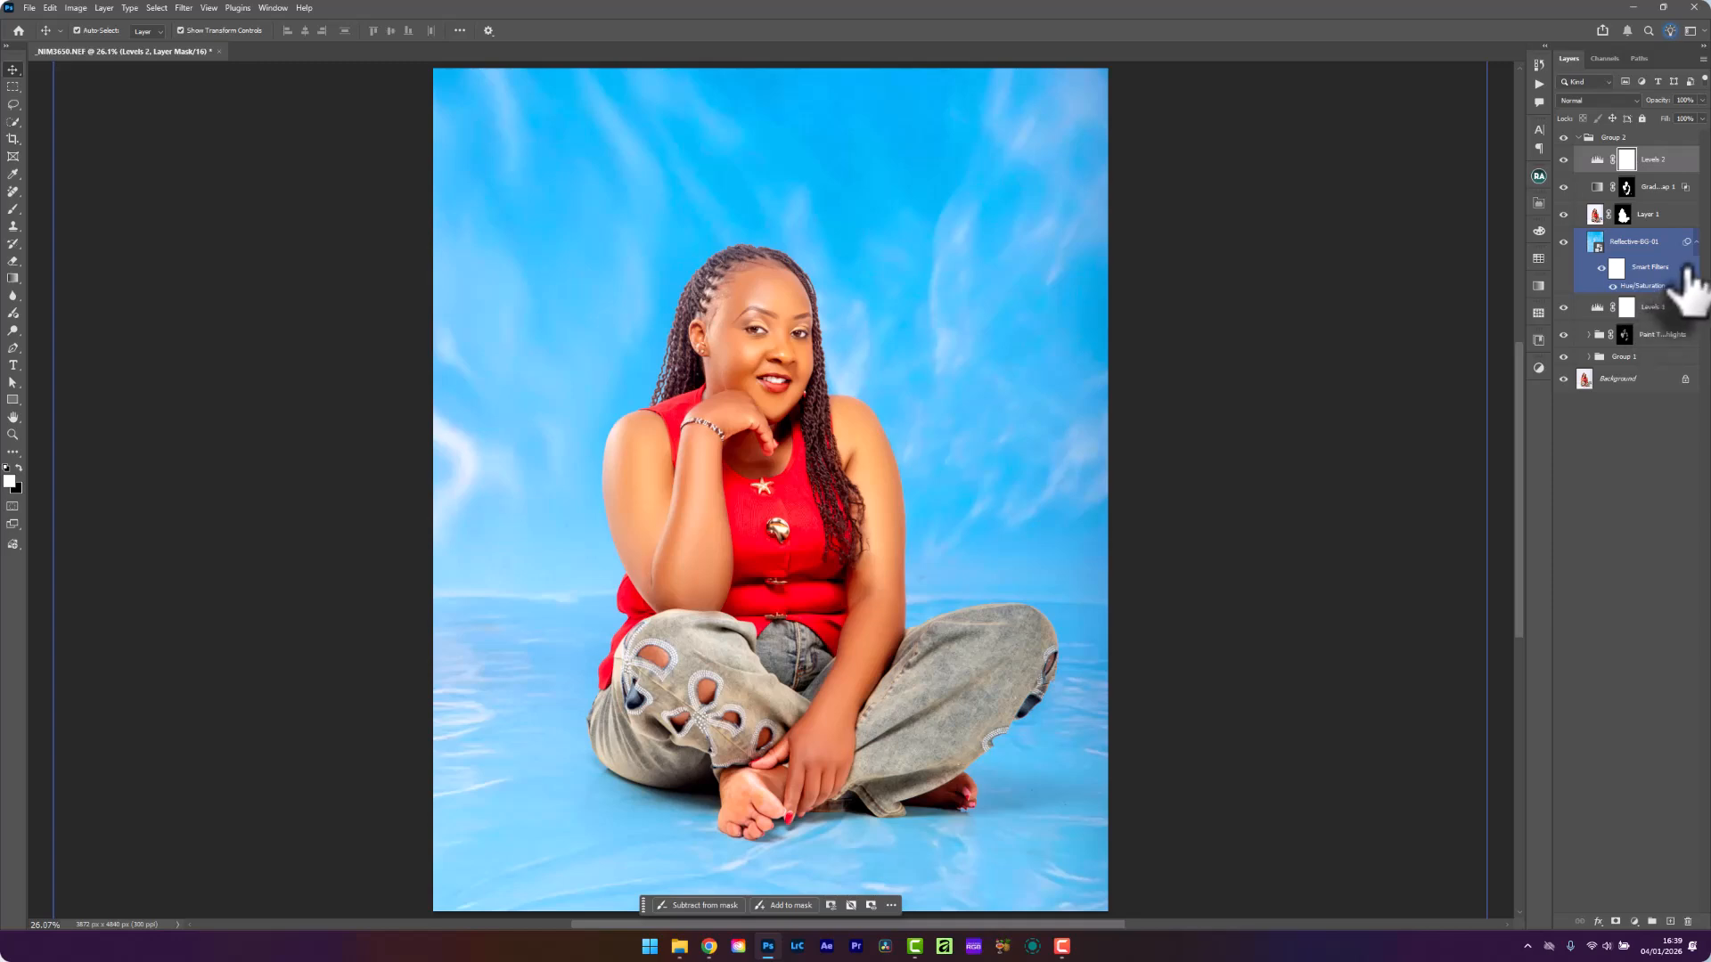
pyautogui.click(1696, 243)
pyautogui.click(1666, 272)
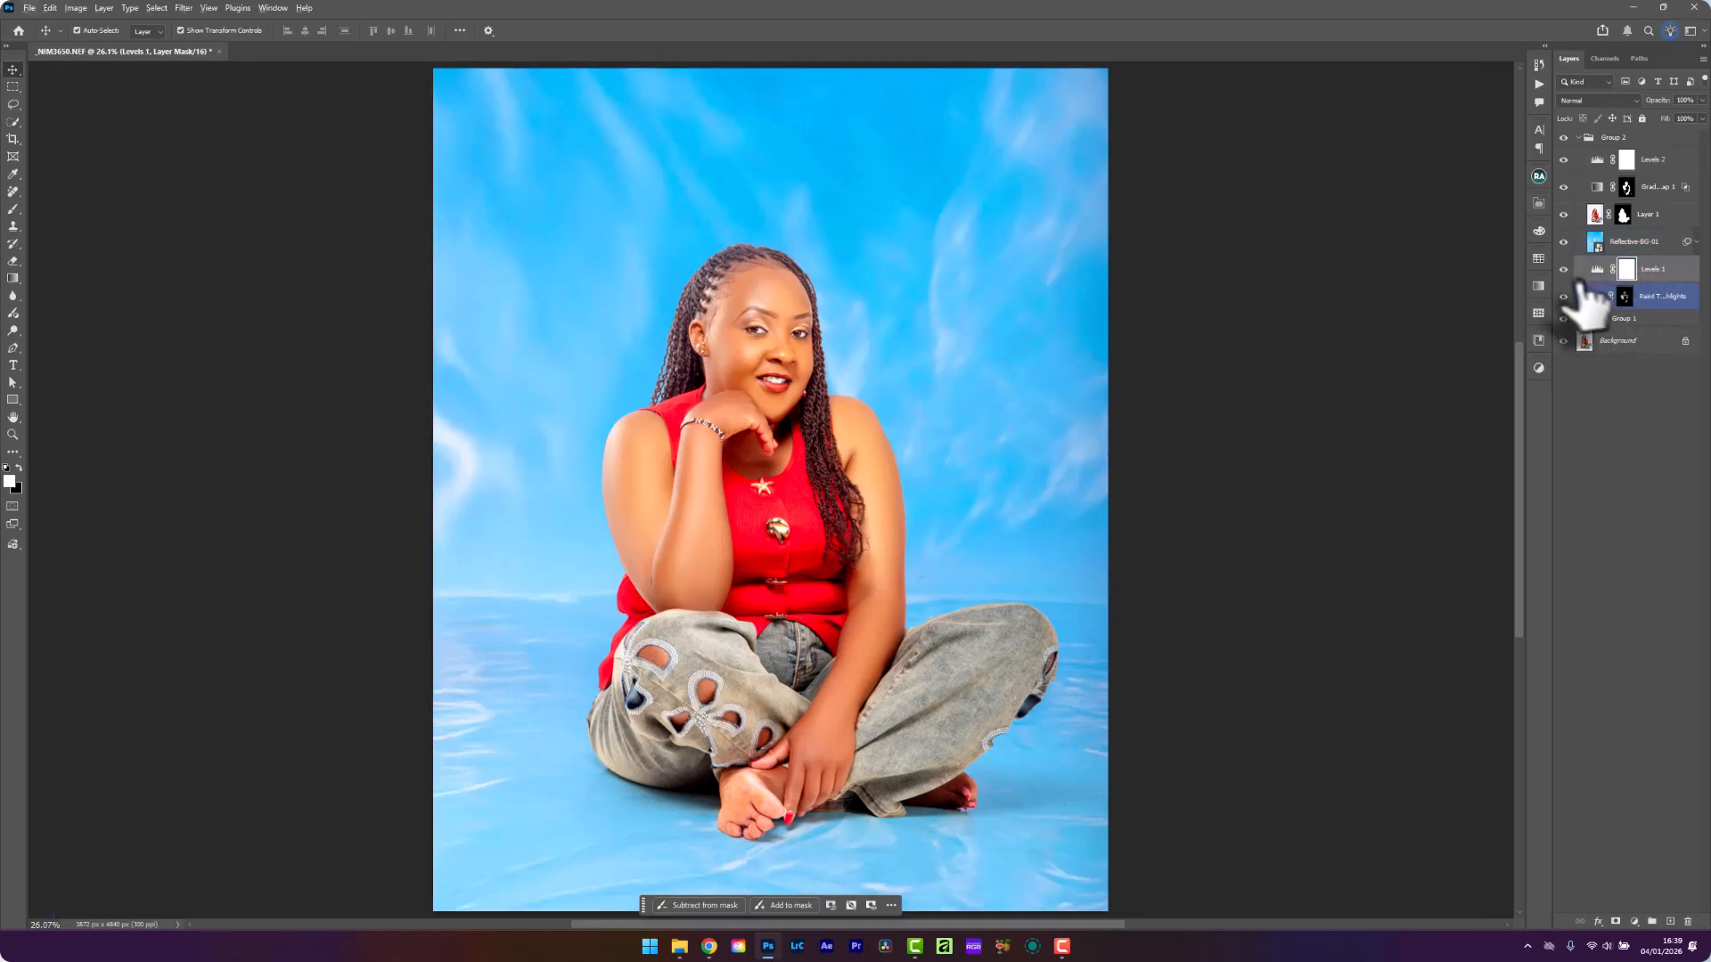
pyautogui.click(1563, 270)
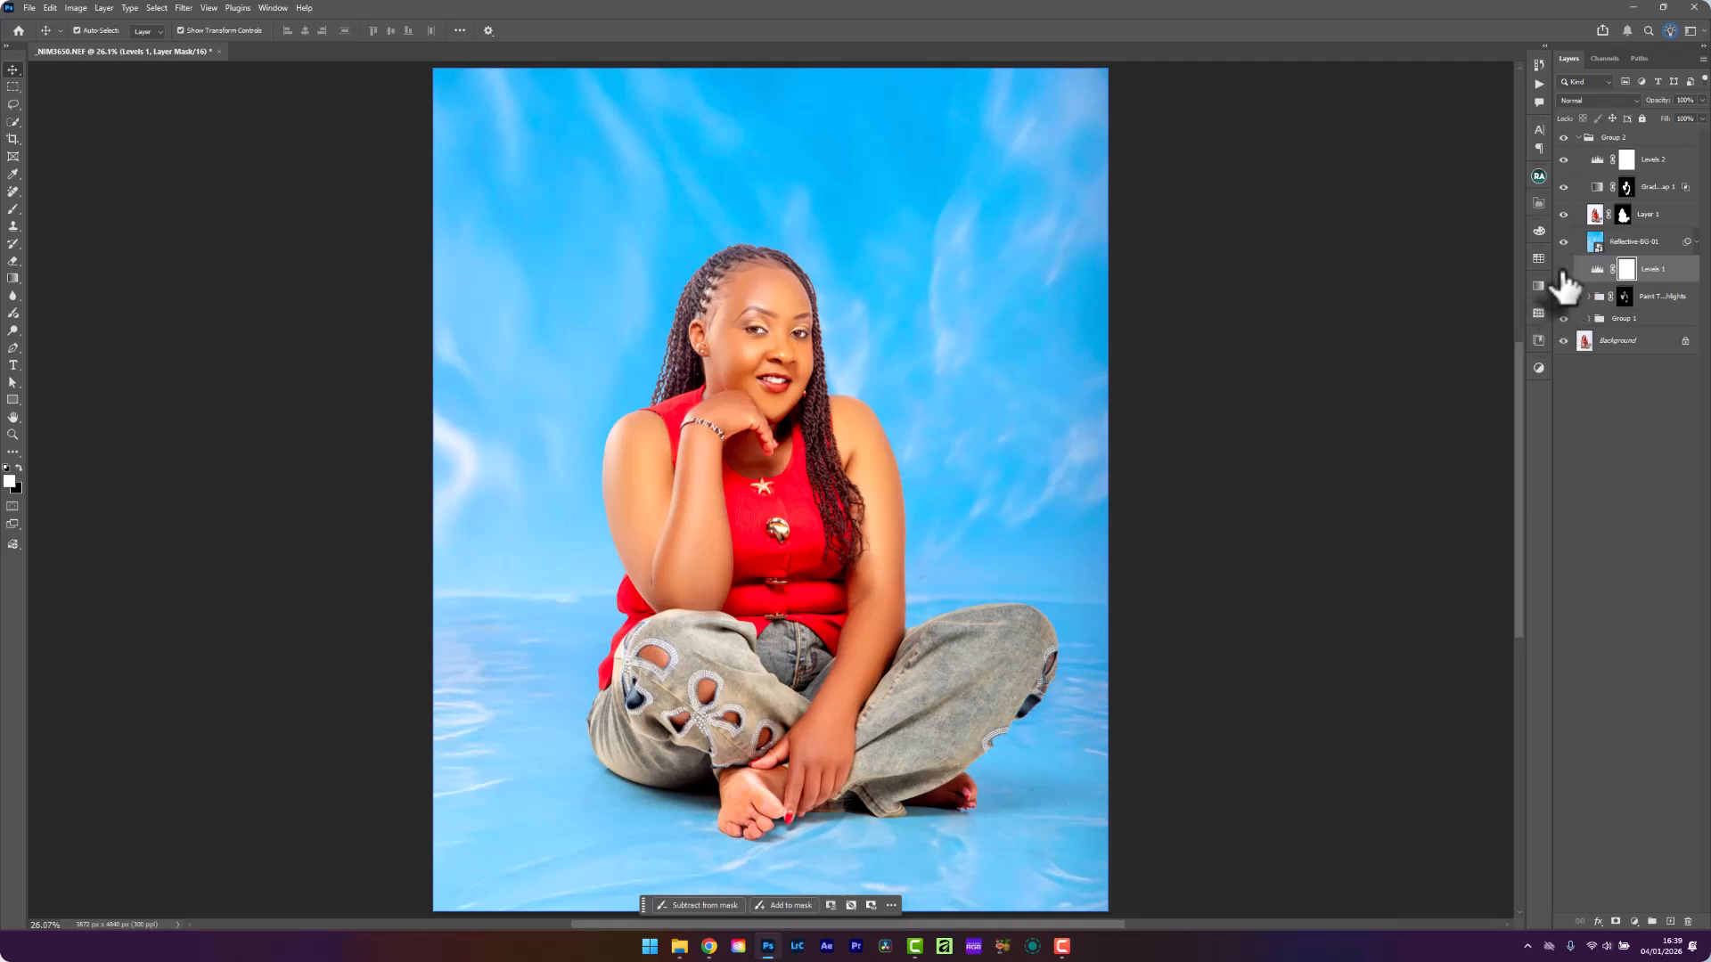
pyautogui.click(1563, 269)
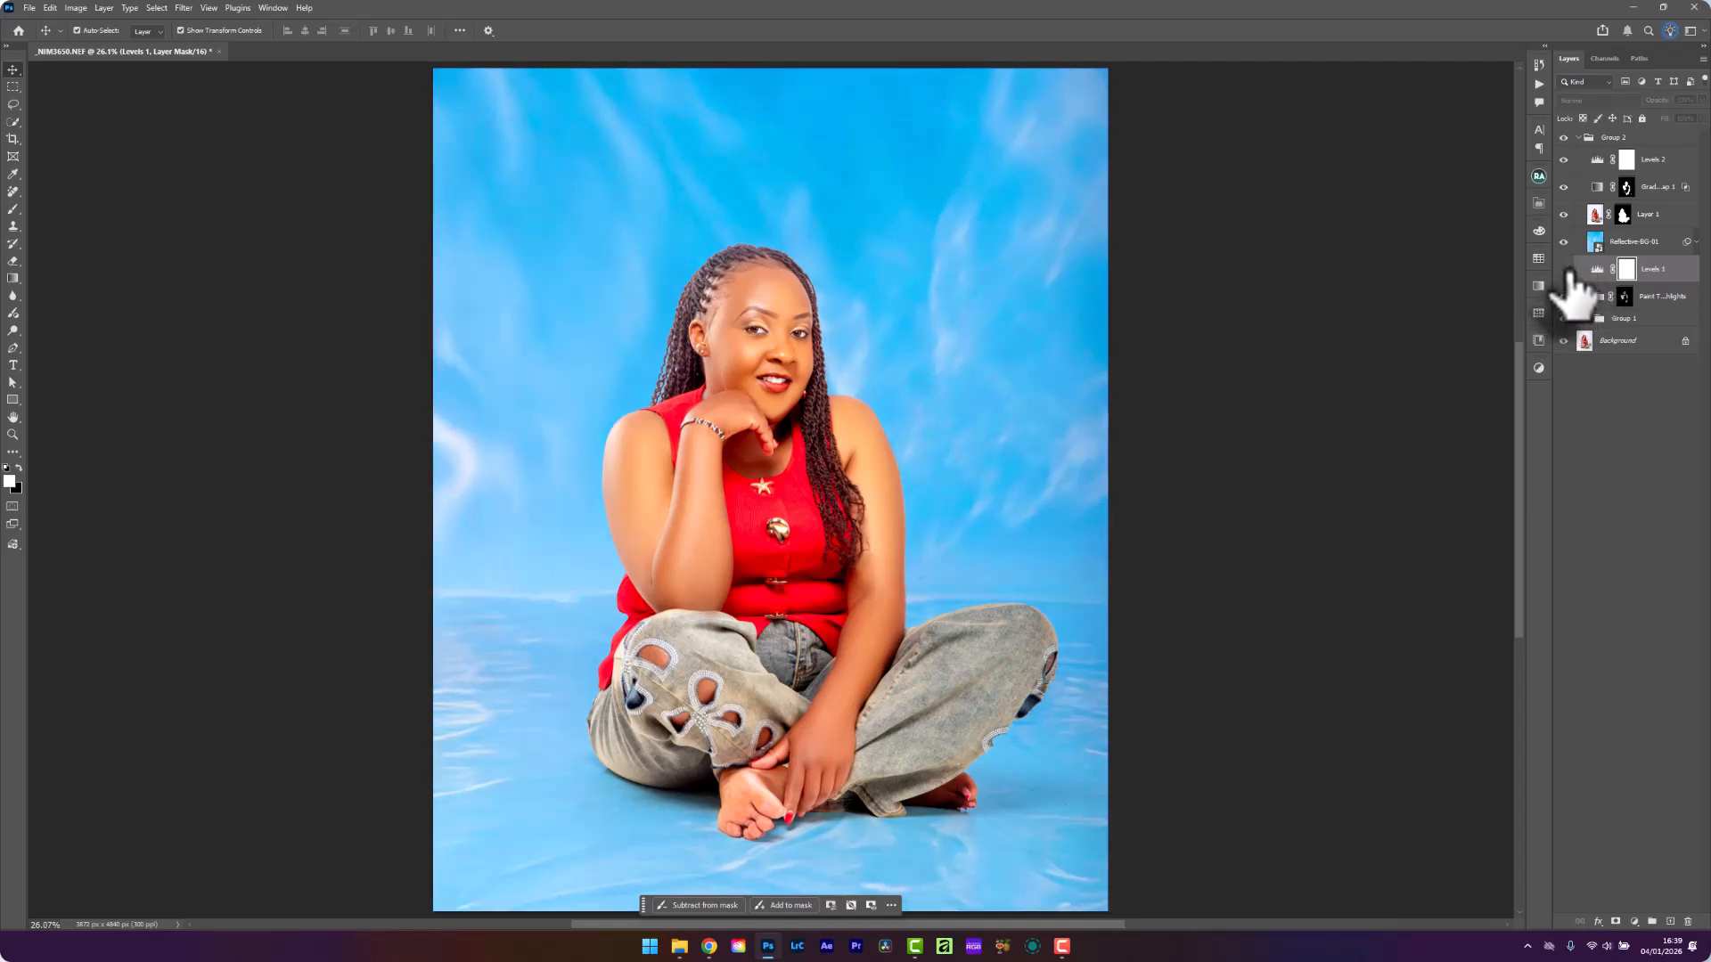
pyautogui.click(1563, 269)
# Collapse the layer group and compare the original photo with the finished edit by hiding and showing the group
pyautogui.click(1591, 139)
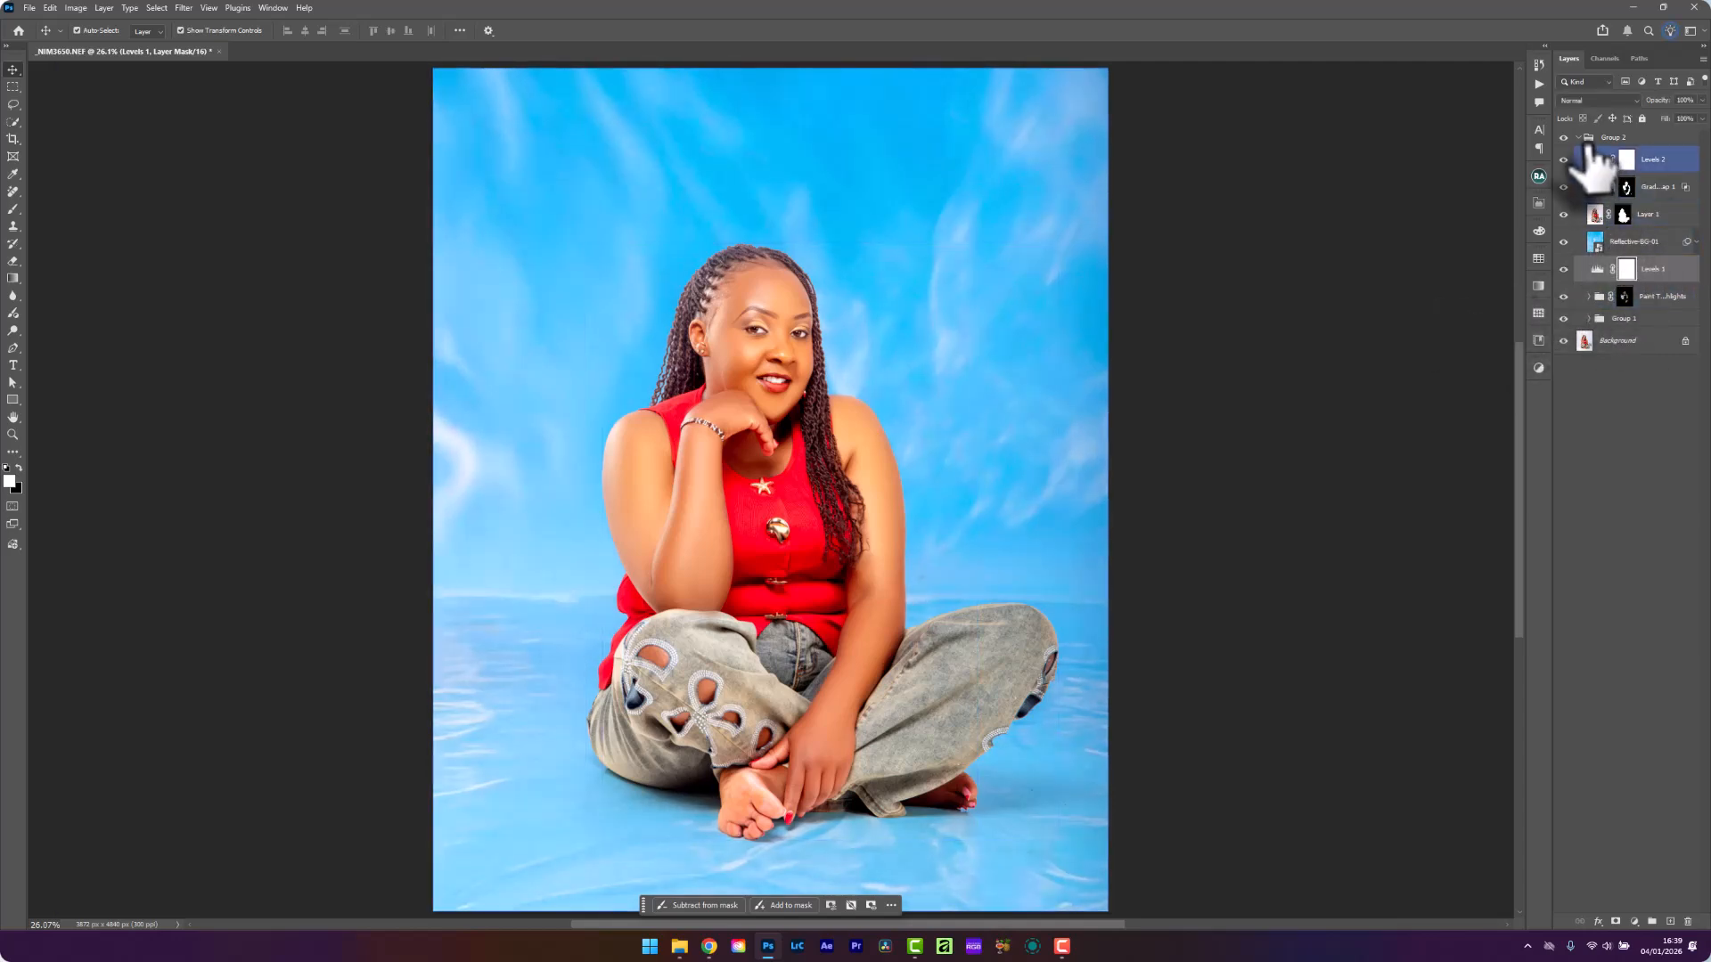
pyautogui.click(1578, 138)
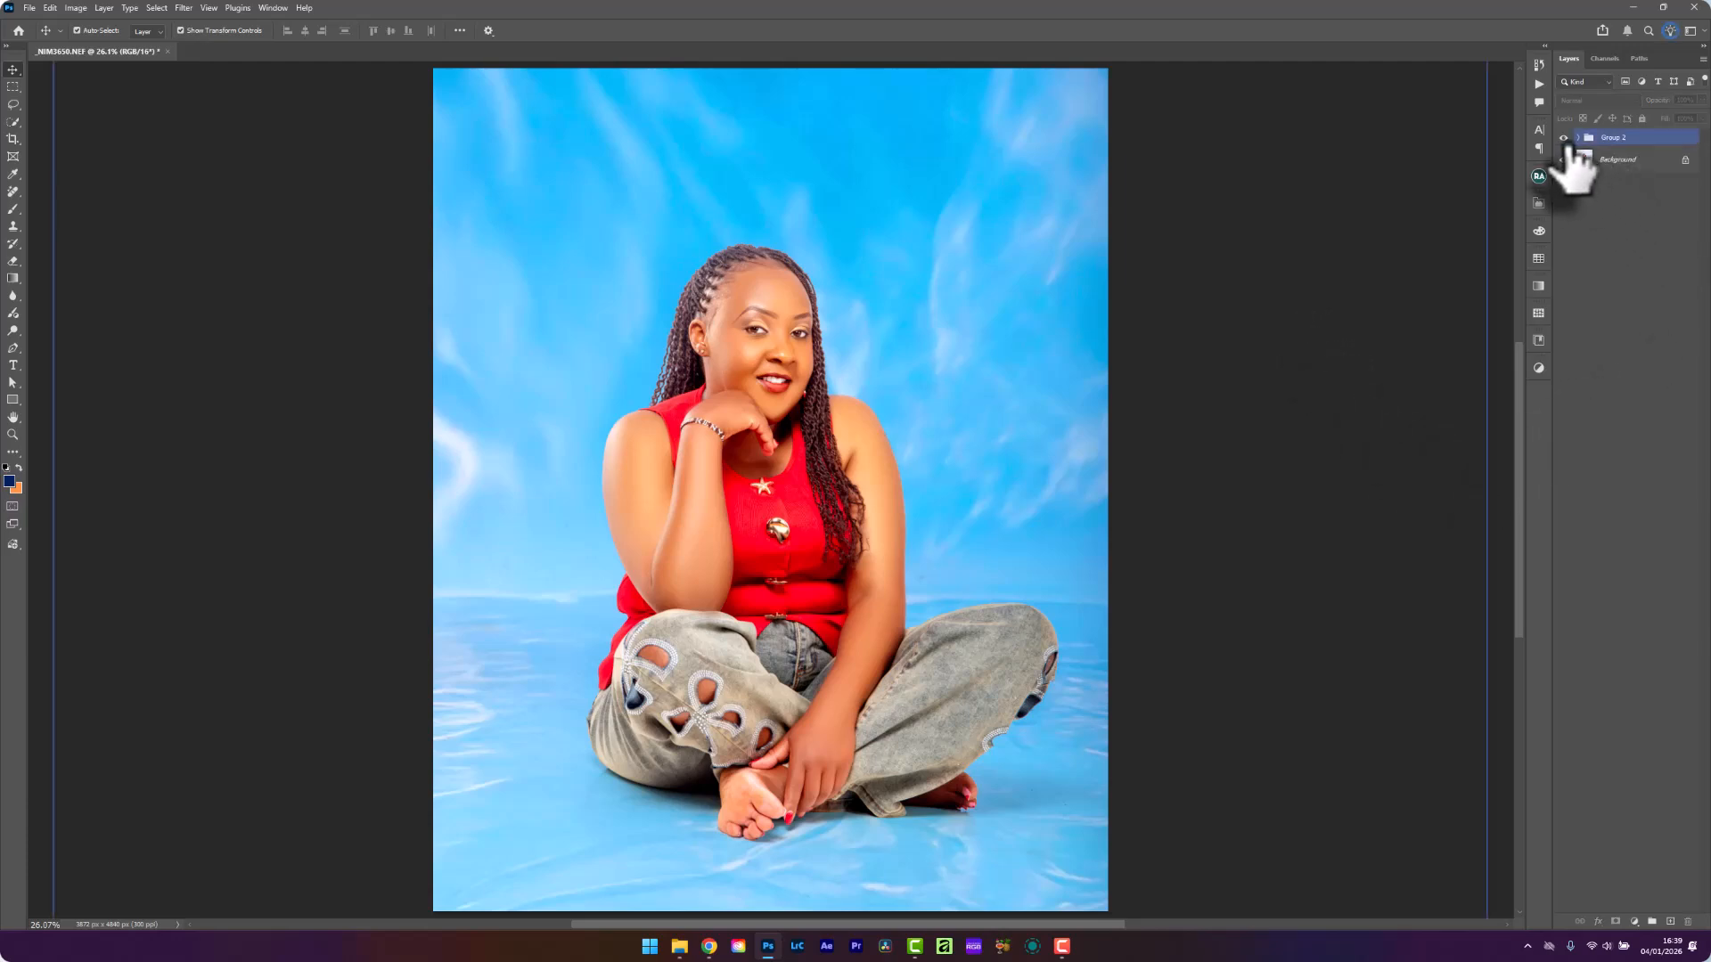
pyautogui.click(1563, 139)
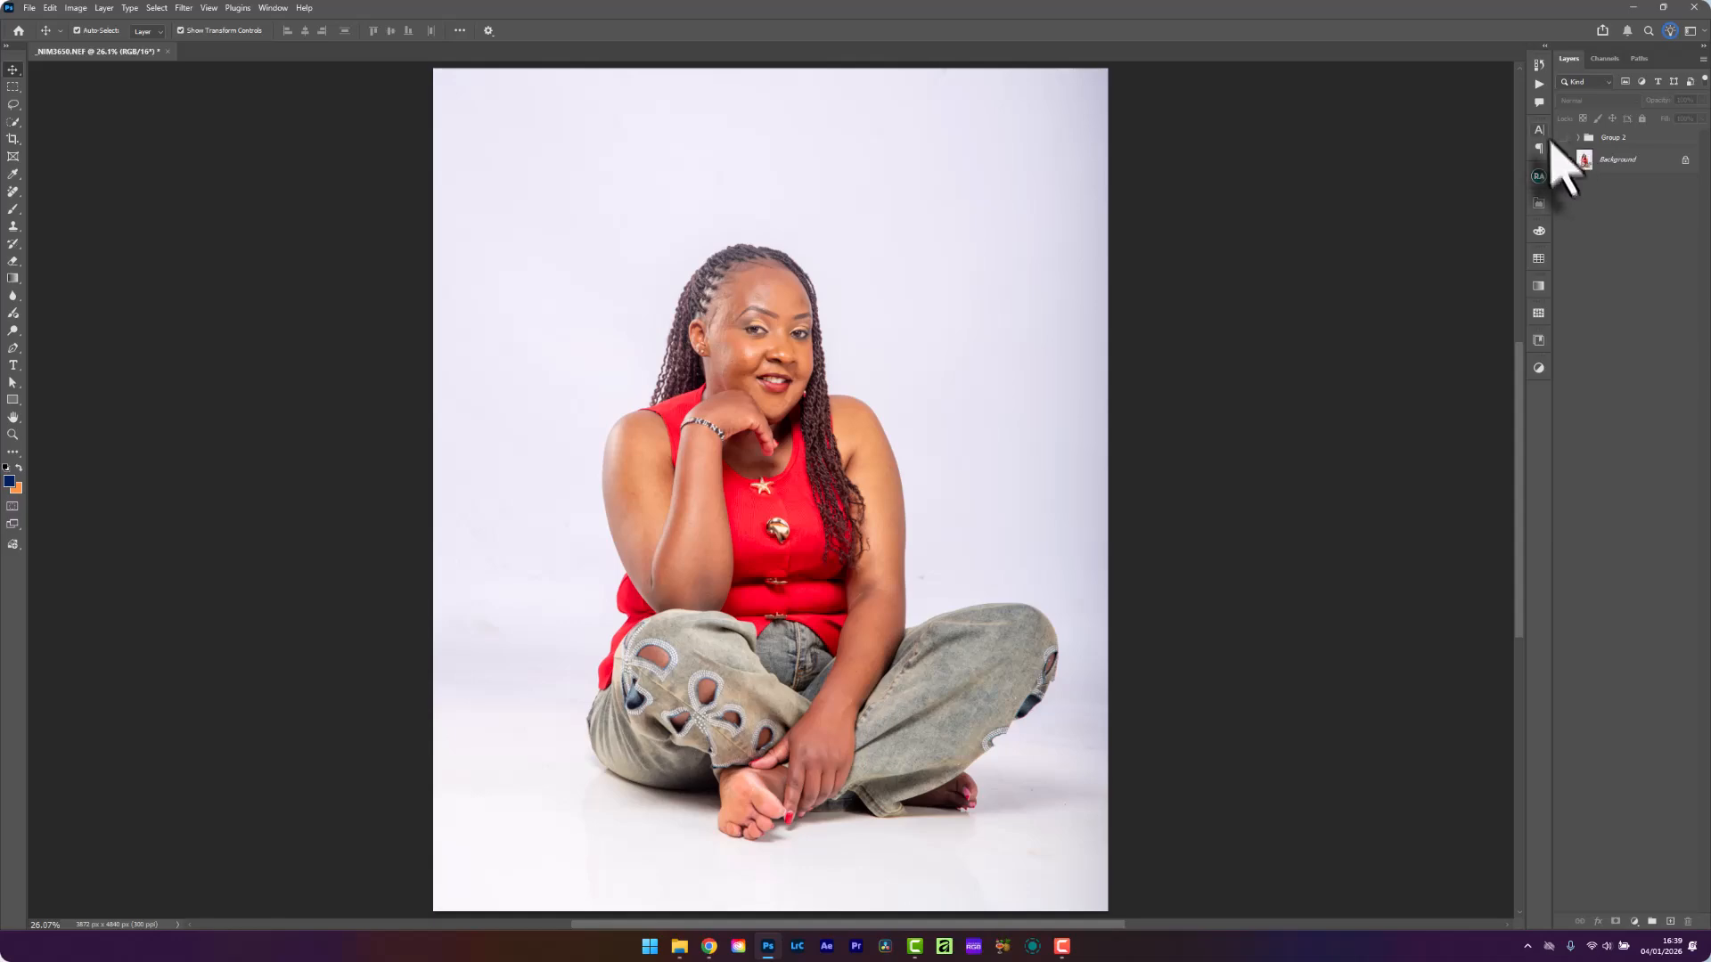
pyautogui.click(1563, 139)
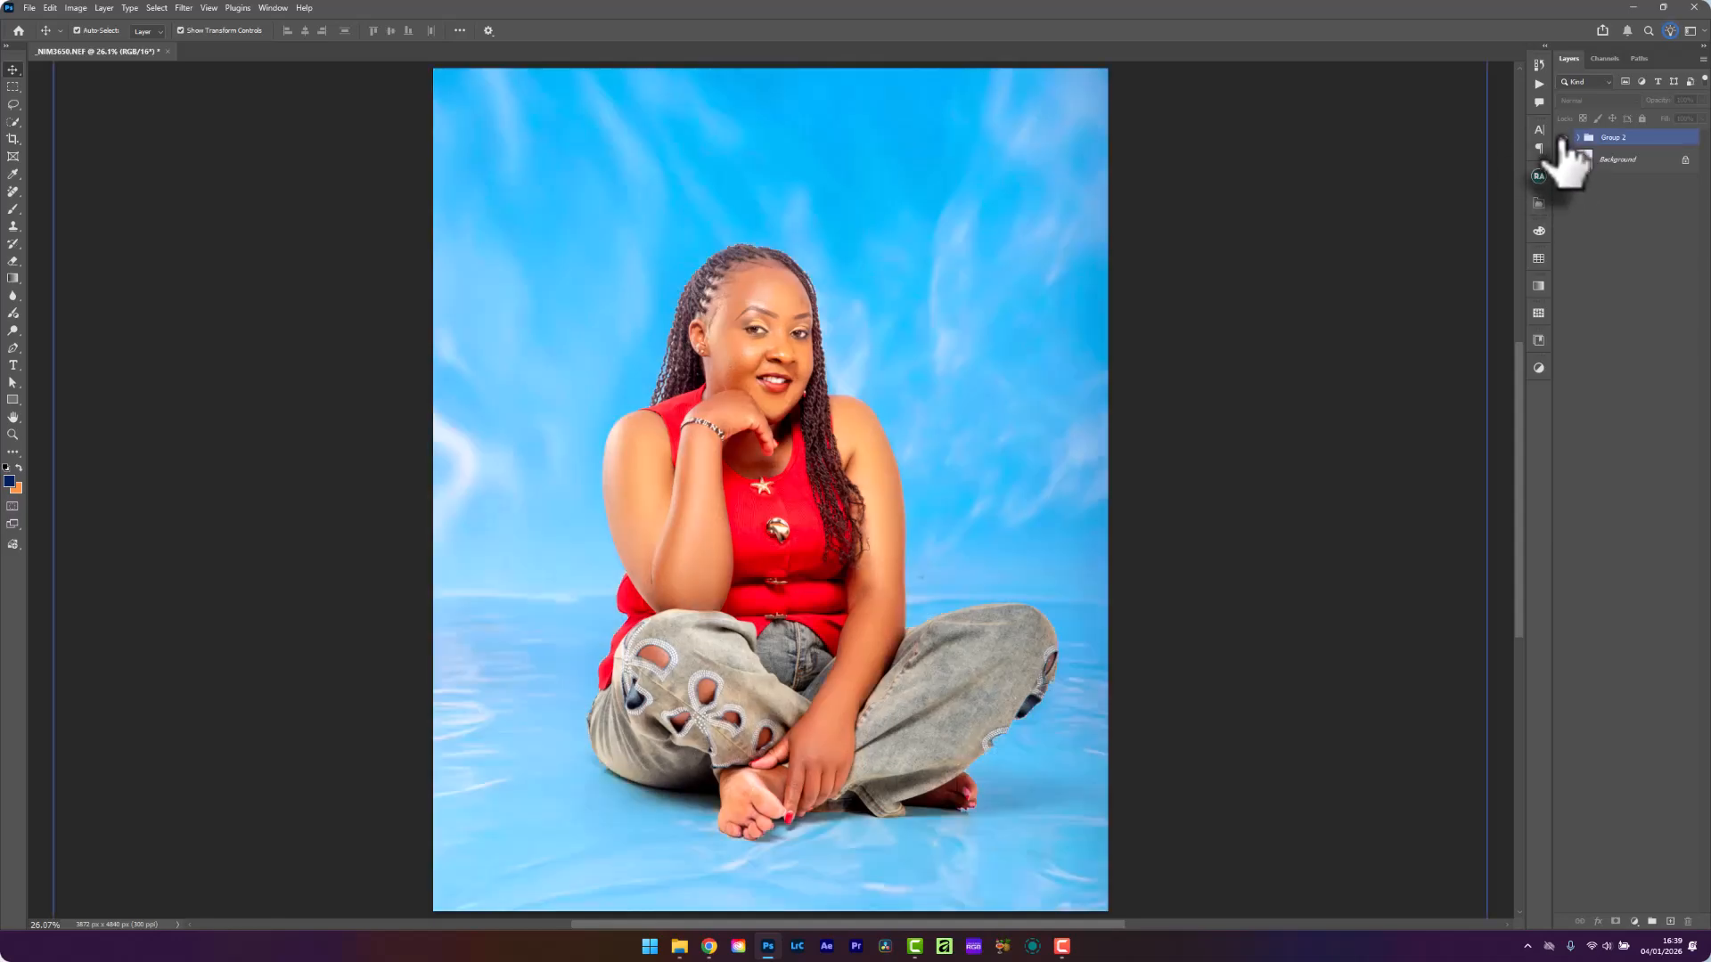